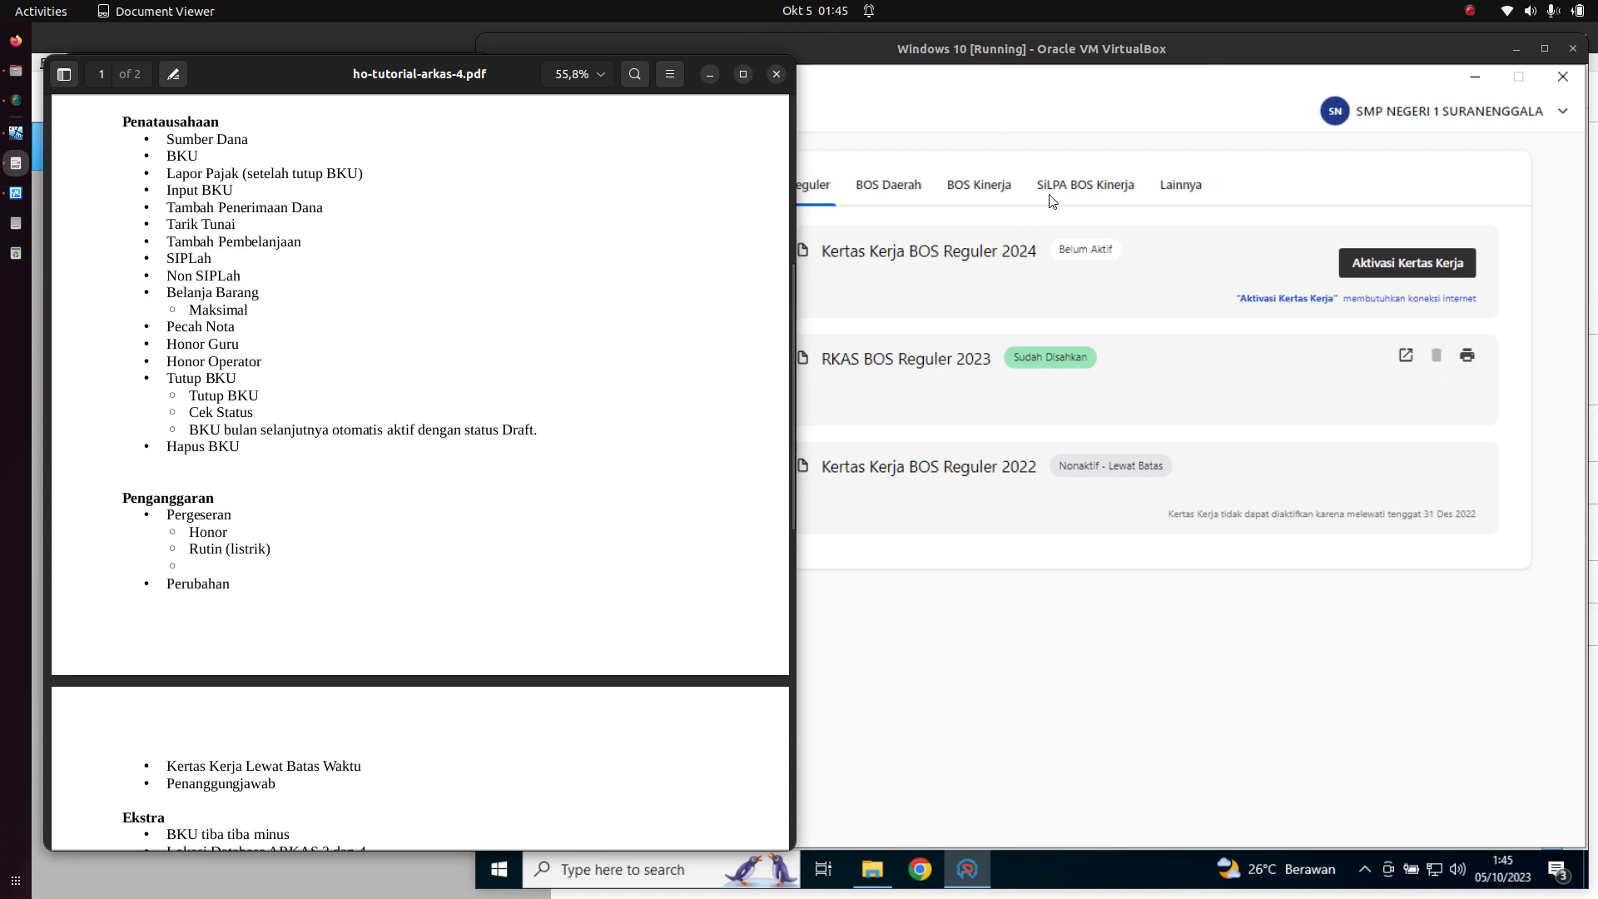
- Switch to ARKAS and view the Penatausahaan, Arsip, Tutorial, Pertanyaan Umum and Hubungi Kami pages in turn
{"action": "left_click", "coordinate": [1239, 47]}
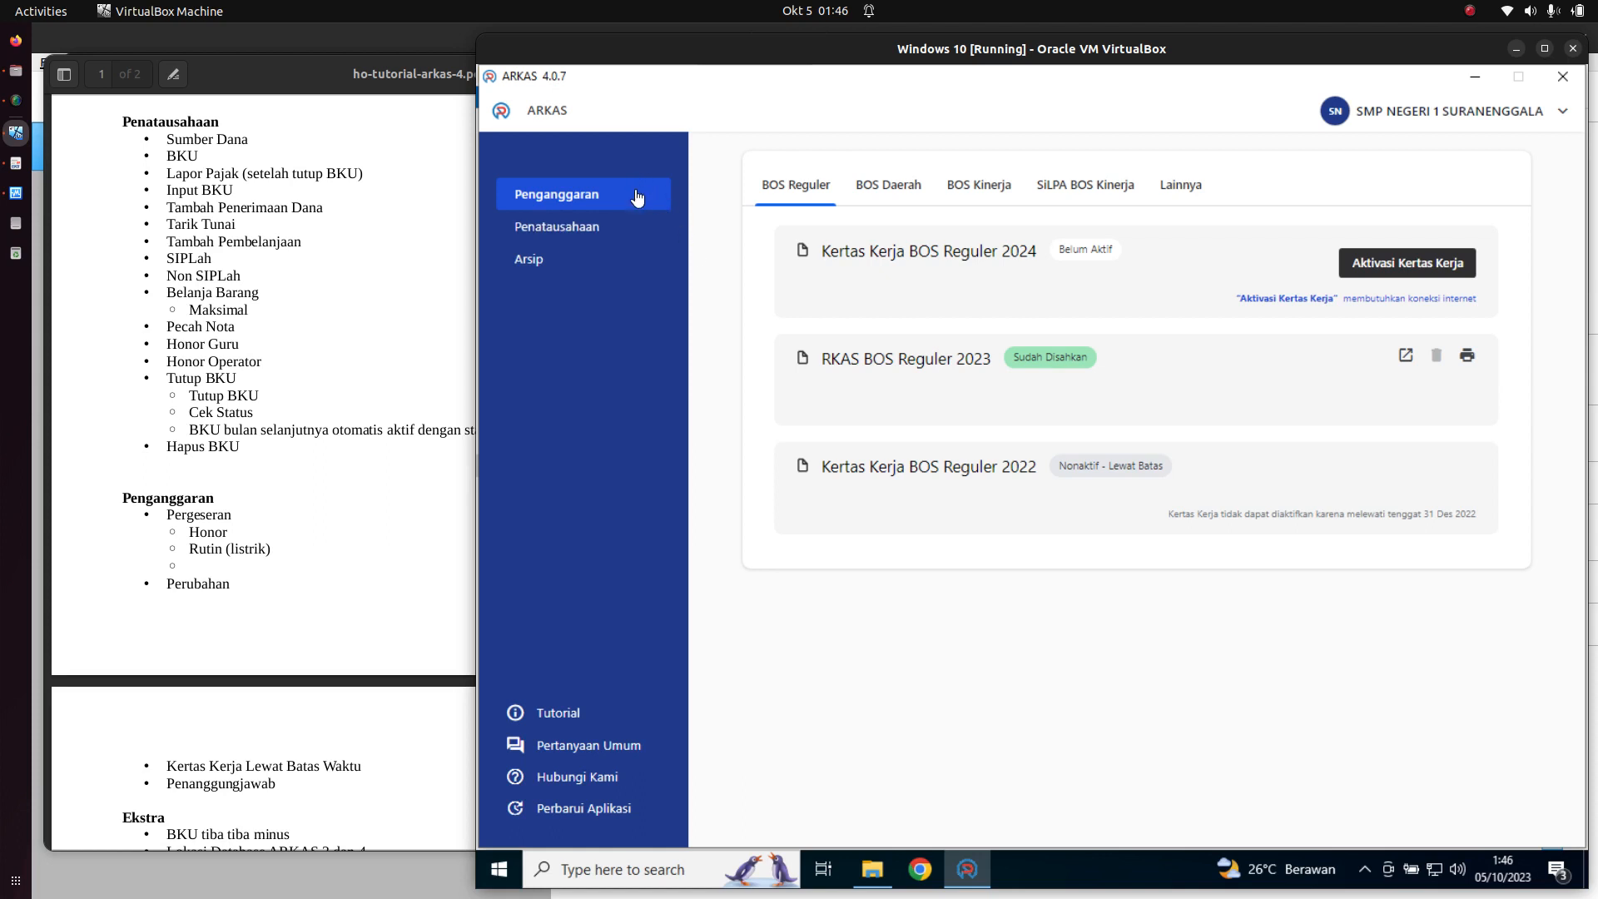
{"action": "left_click", "coordinate": [611, 228]}
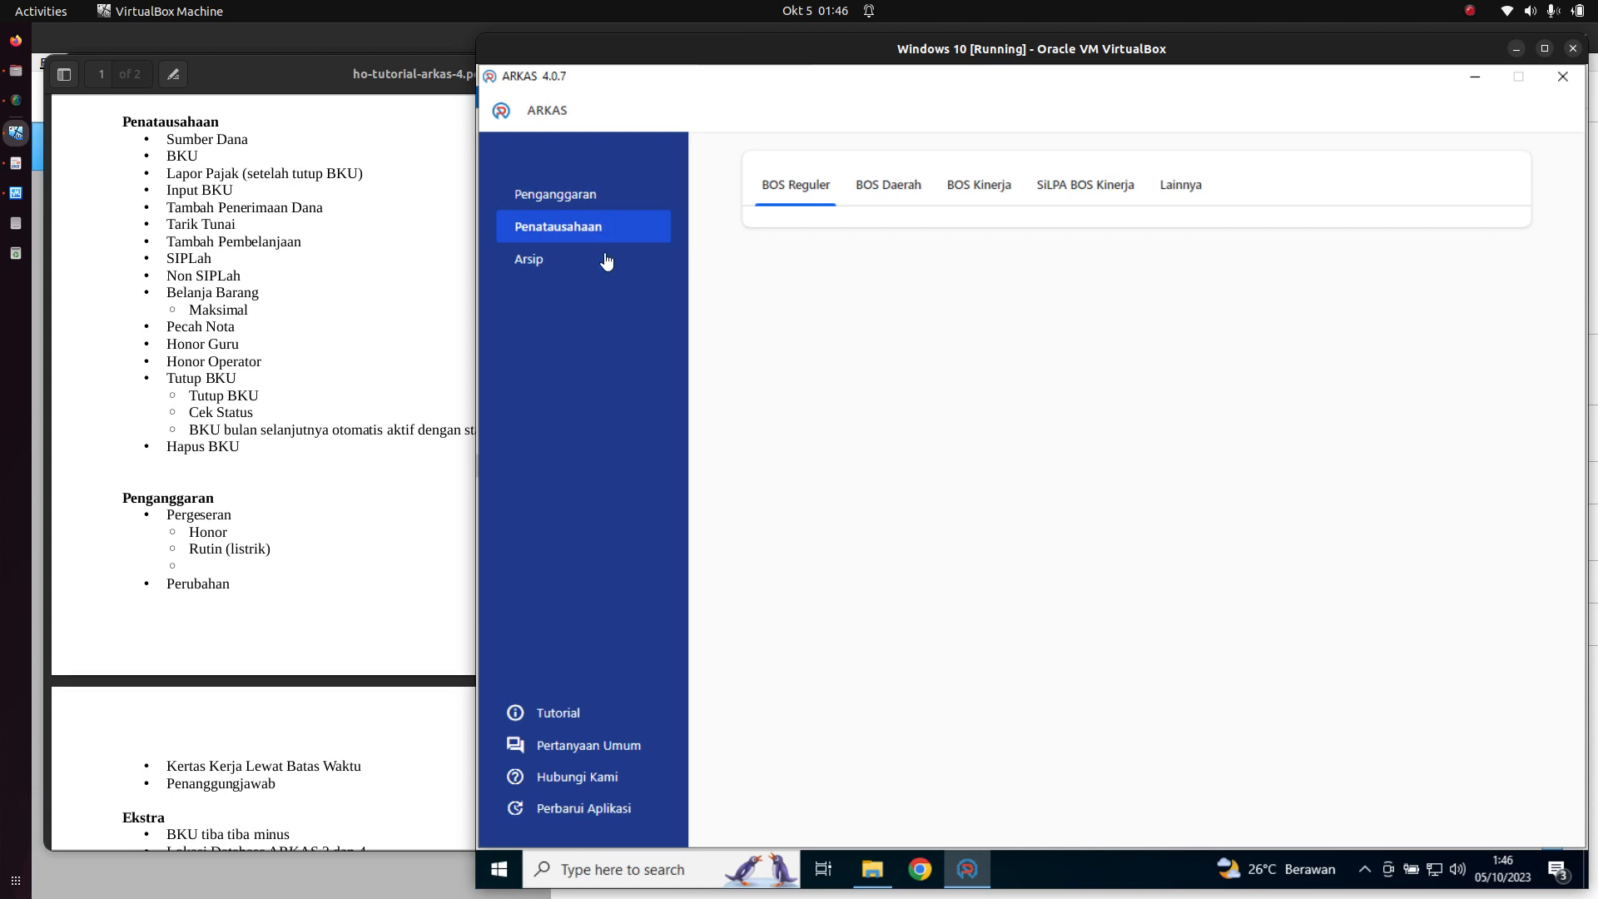
{"action": "left_click", "coordinate": [537, 261]}
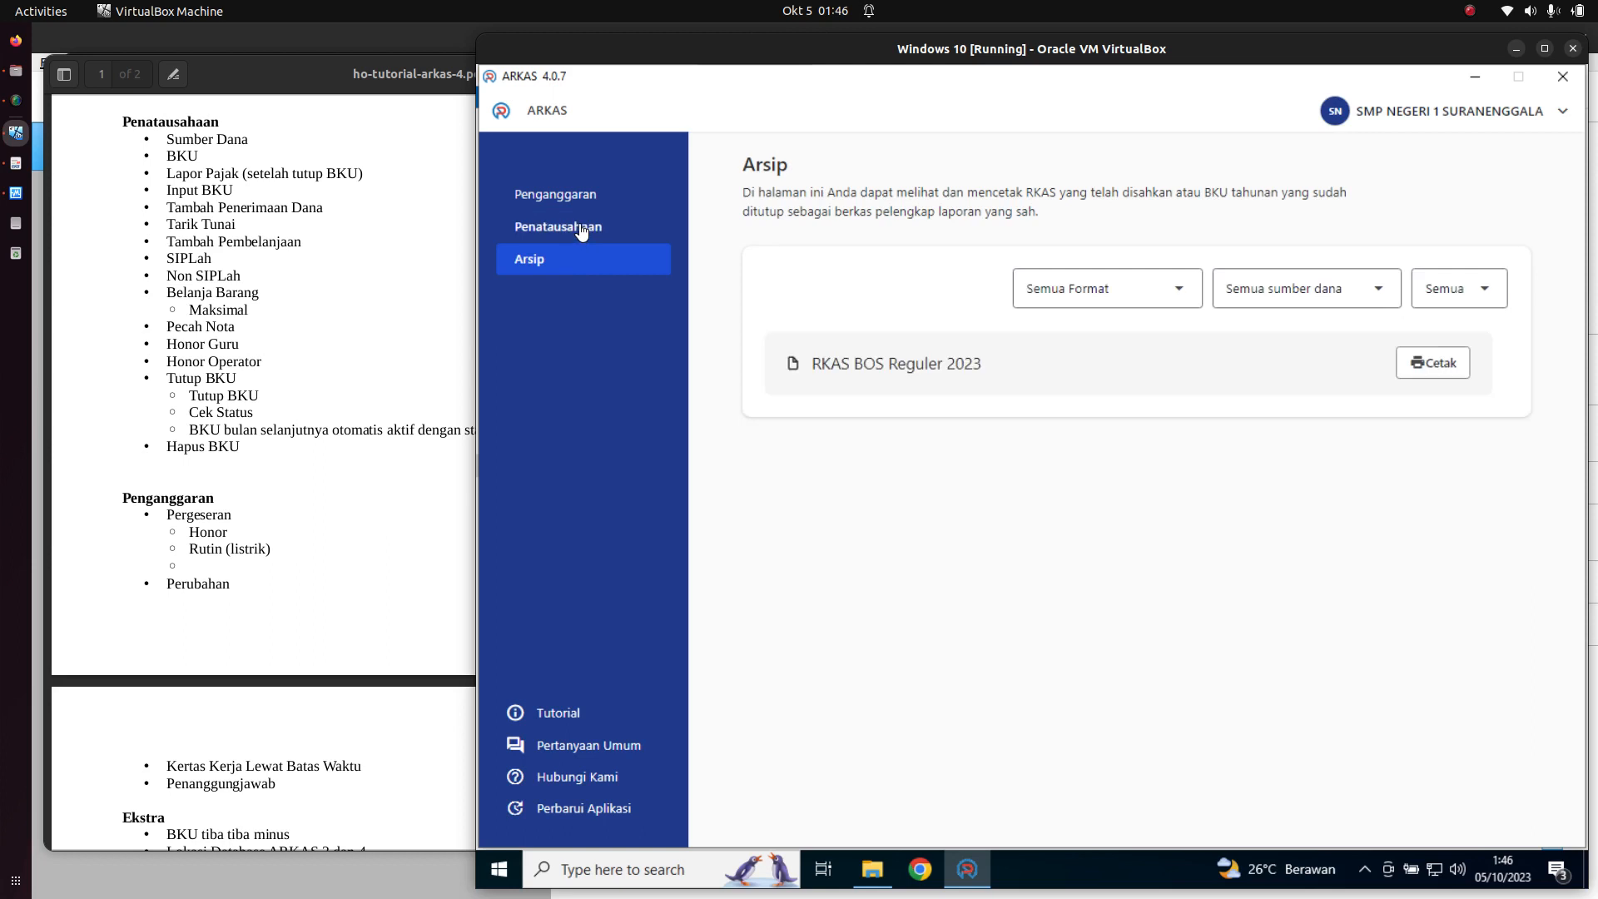
{"action": "left_click", "coordinate": [564, 721]}
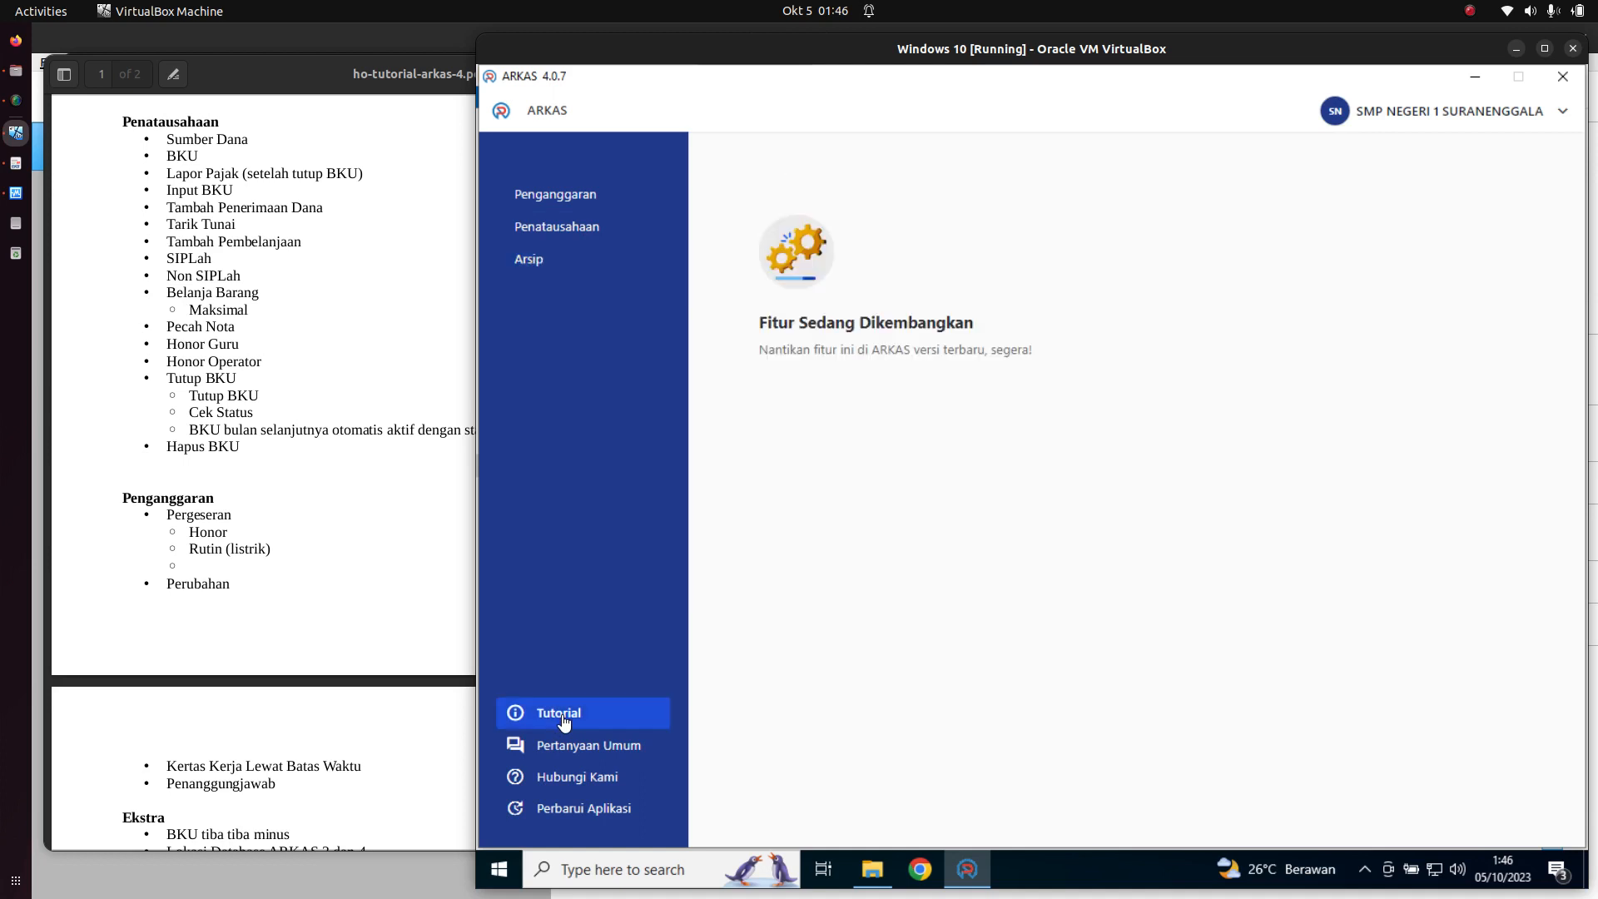
{"action": "left_click", "coordinate": [614, 741]}
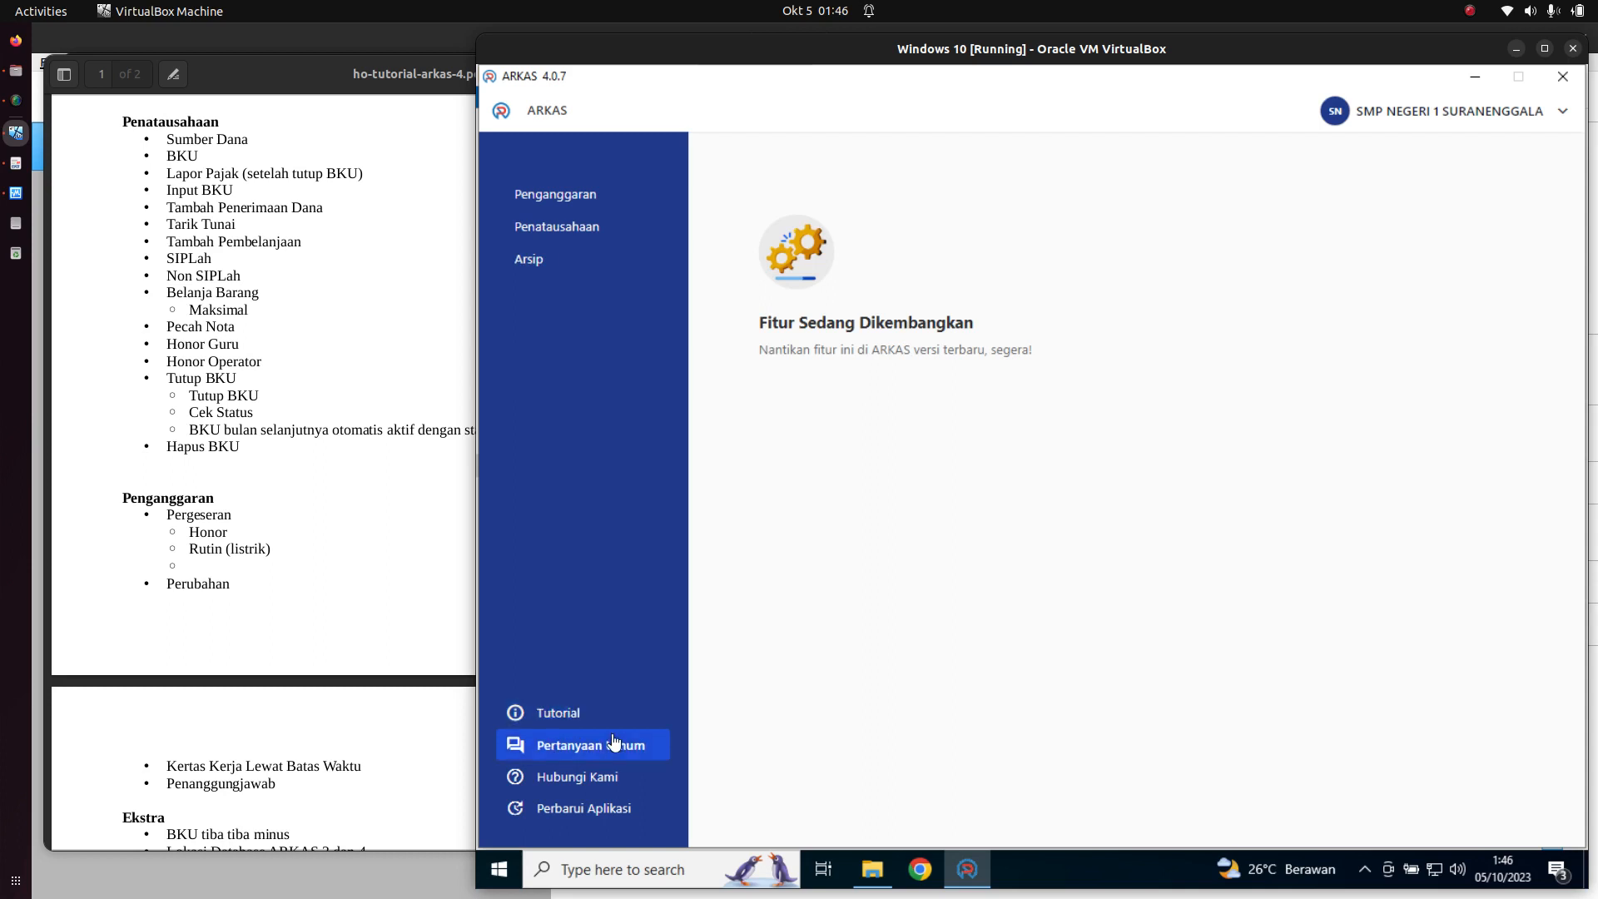
{"action": "left_click", "coordinate": [621, 785]}
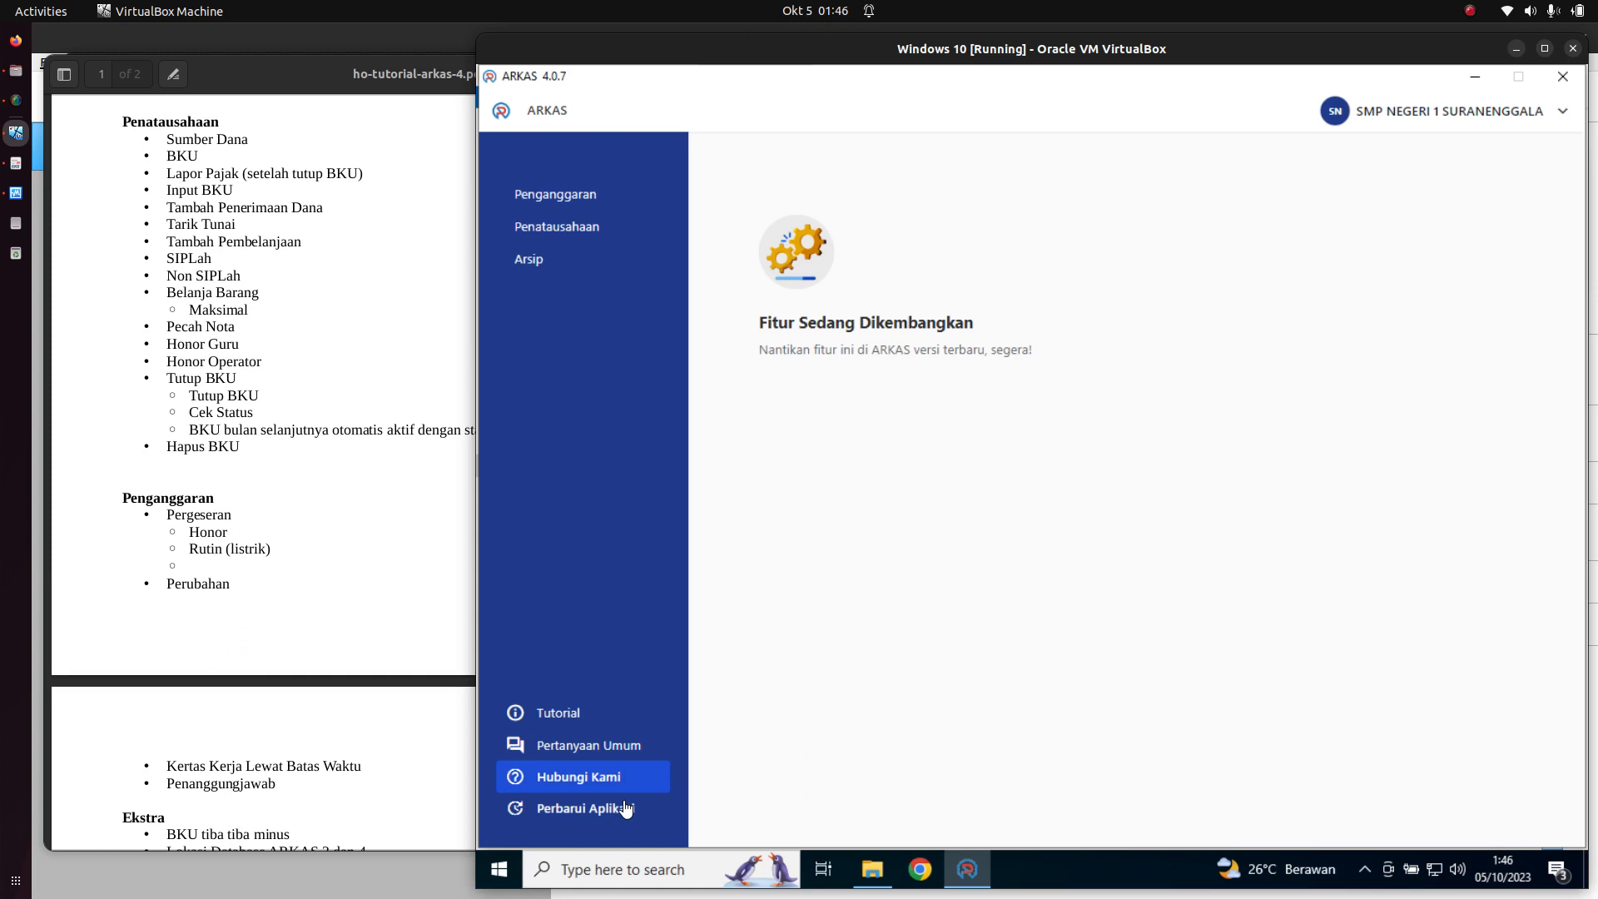
- View the Perbarui Aplikasi page and highlight the latest version line
{"action": "left_click", "coordinate": [626, 809]}
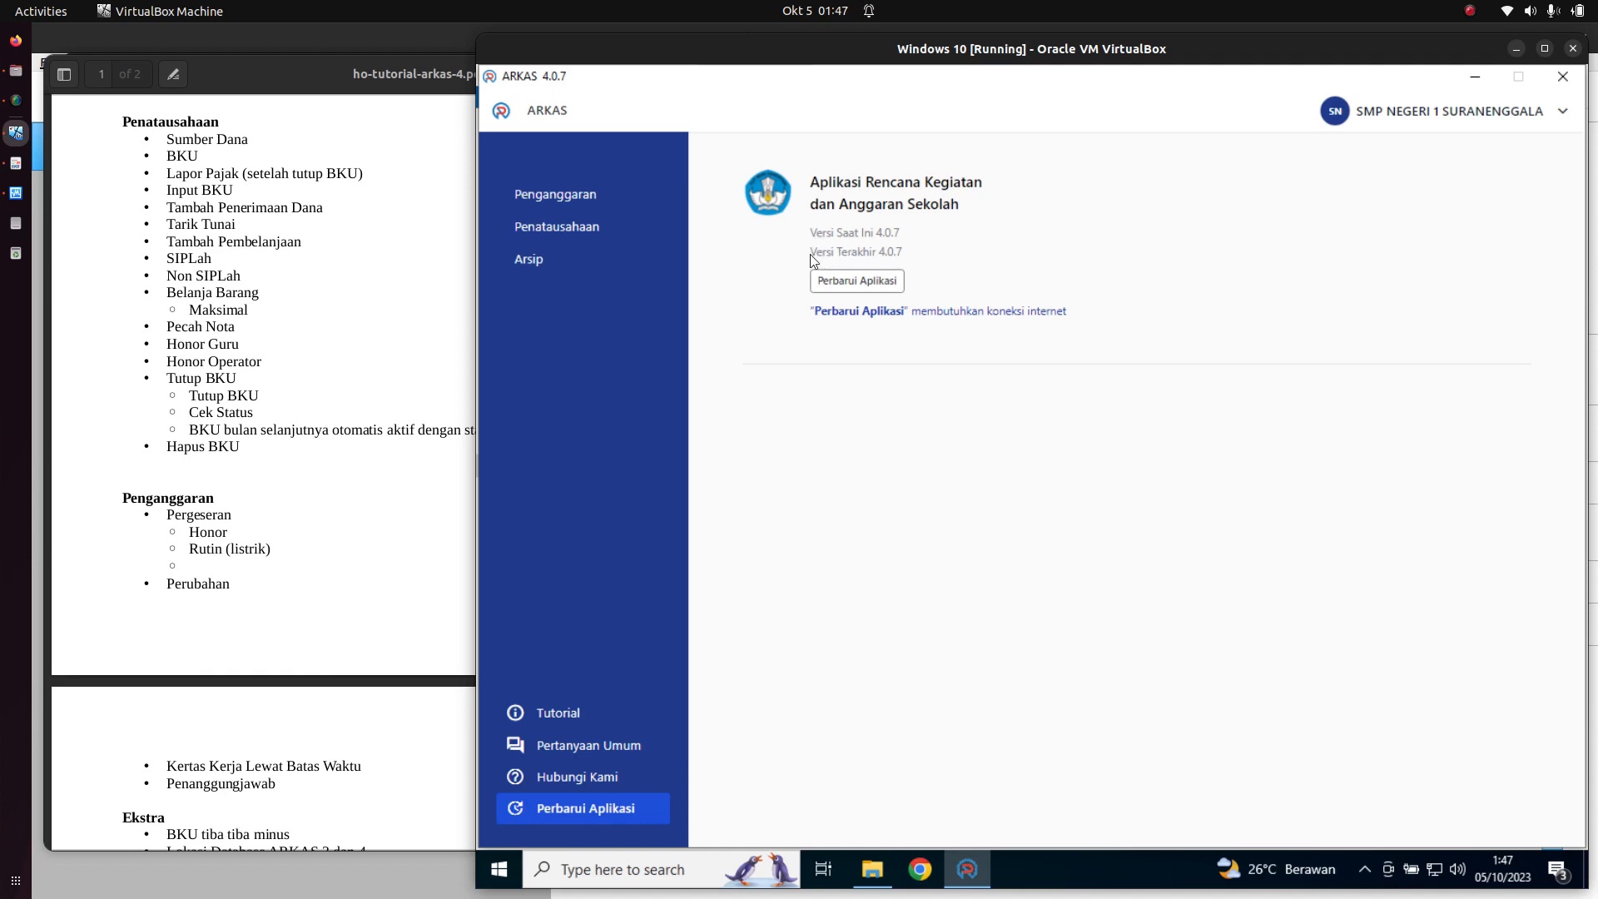
{"action": "left_click_drag", "start_coordinate": [812, 254], "coordinate": [915, 257]}
{"action": "left_click", "coordinate": [960, 274]}
- Open the Penatausahaan page and highlight "Sumber Dana" in the tutorial outline PDF
{"action": "left_click", "coordinate": [600, 236]}
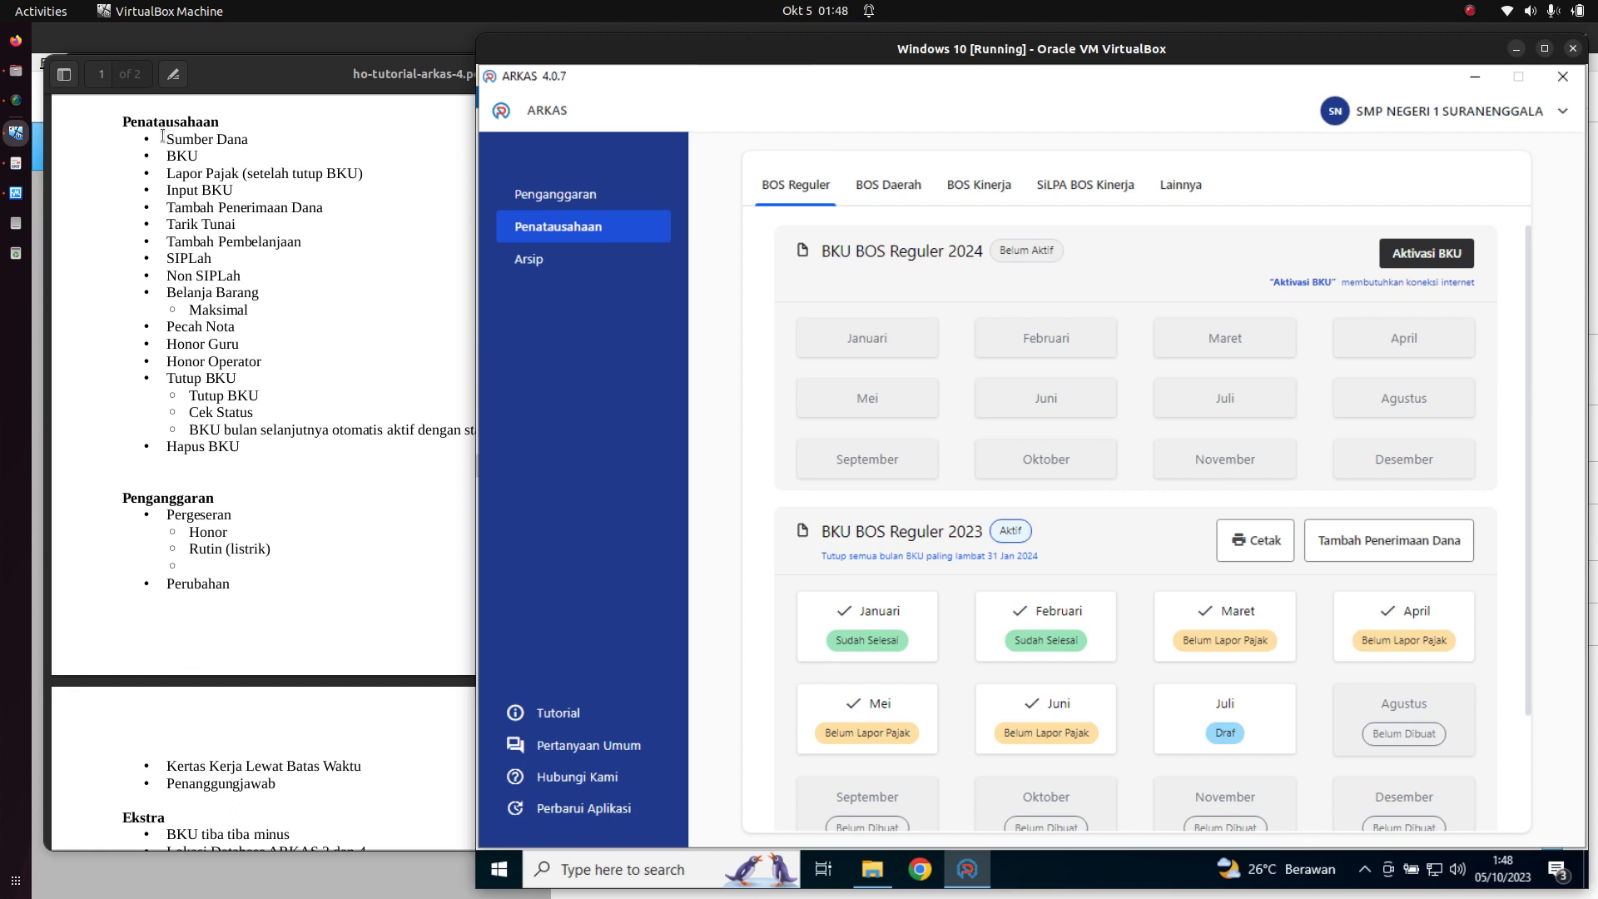
{"action": "left_click_drag", "start_coordinate": [165, 137], "coordinate": [270, 175]}
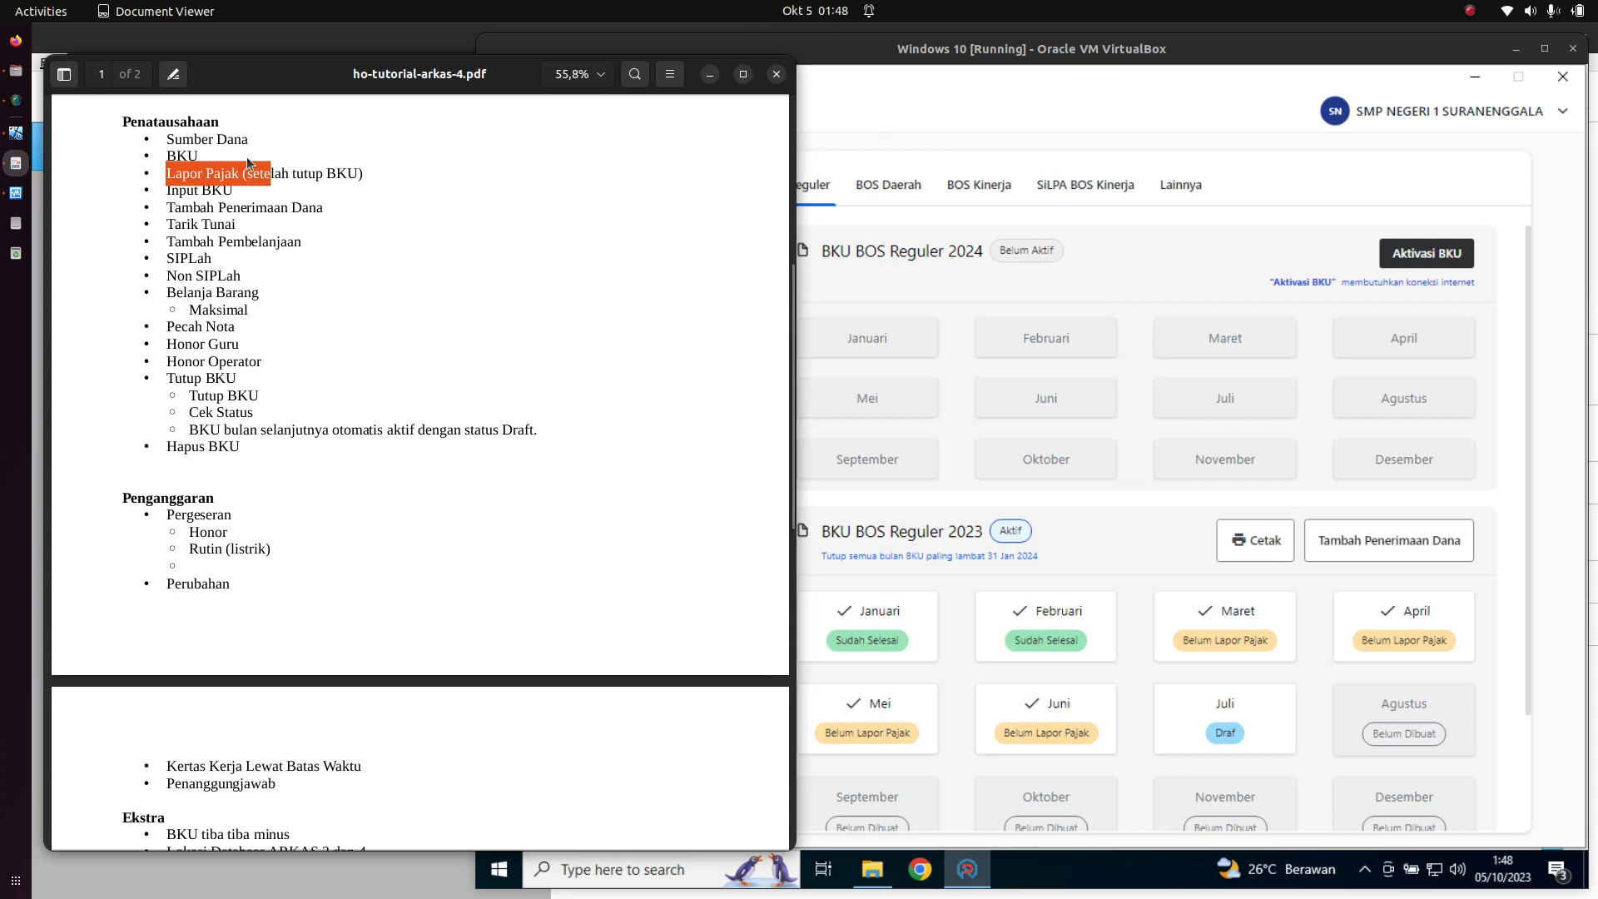
{"action": "left_click_drag", "start_coordinate": [166, 139], "coordinate": [249, 139]}
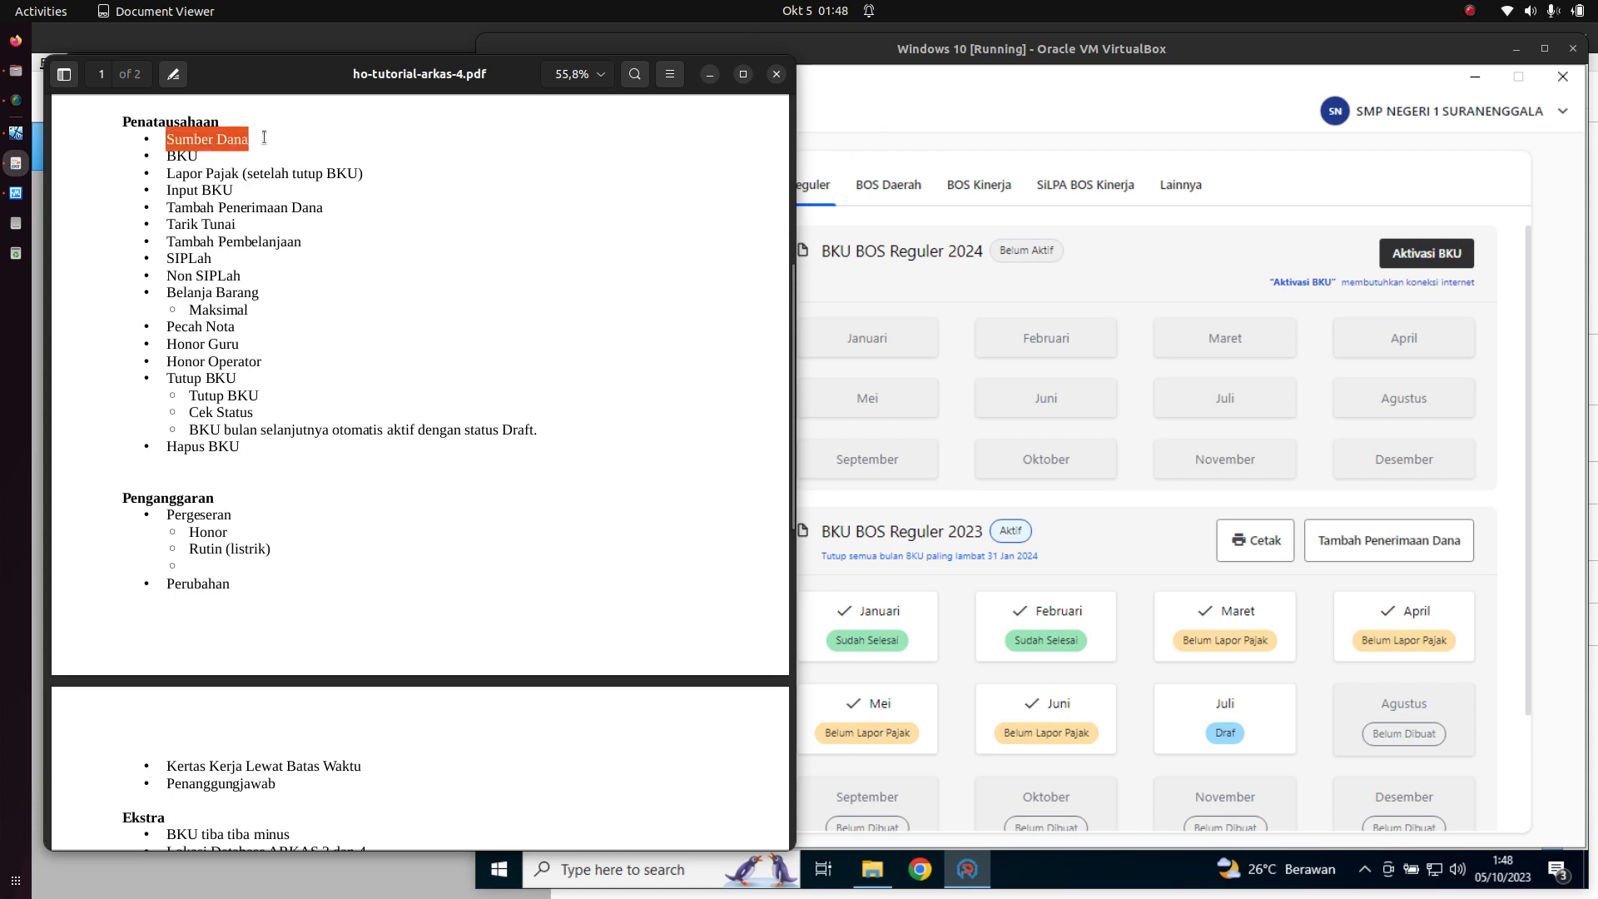
- Switch back to ARKAS and look through the BKU funding sources up to Lainnya, ending on BOS Reguler
{"action": "left_click", "coordinate": [1105, 51]}
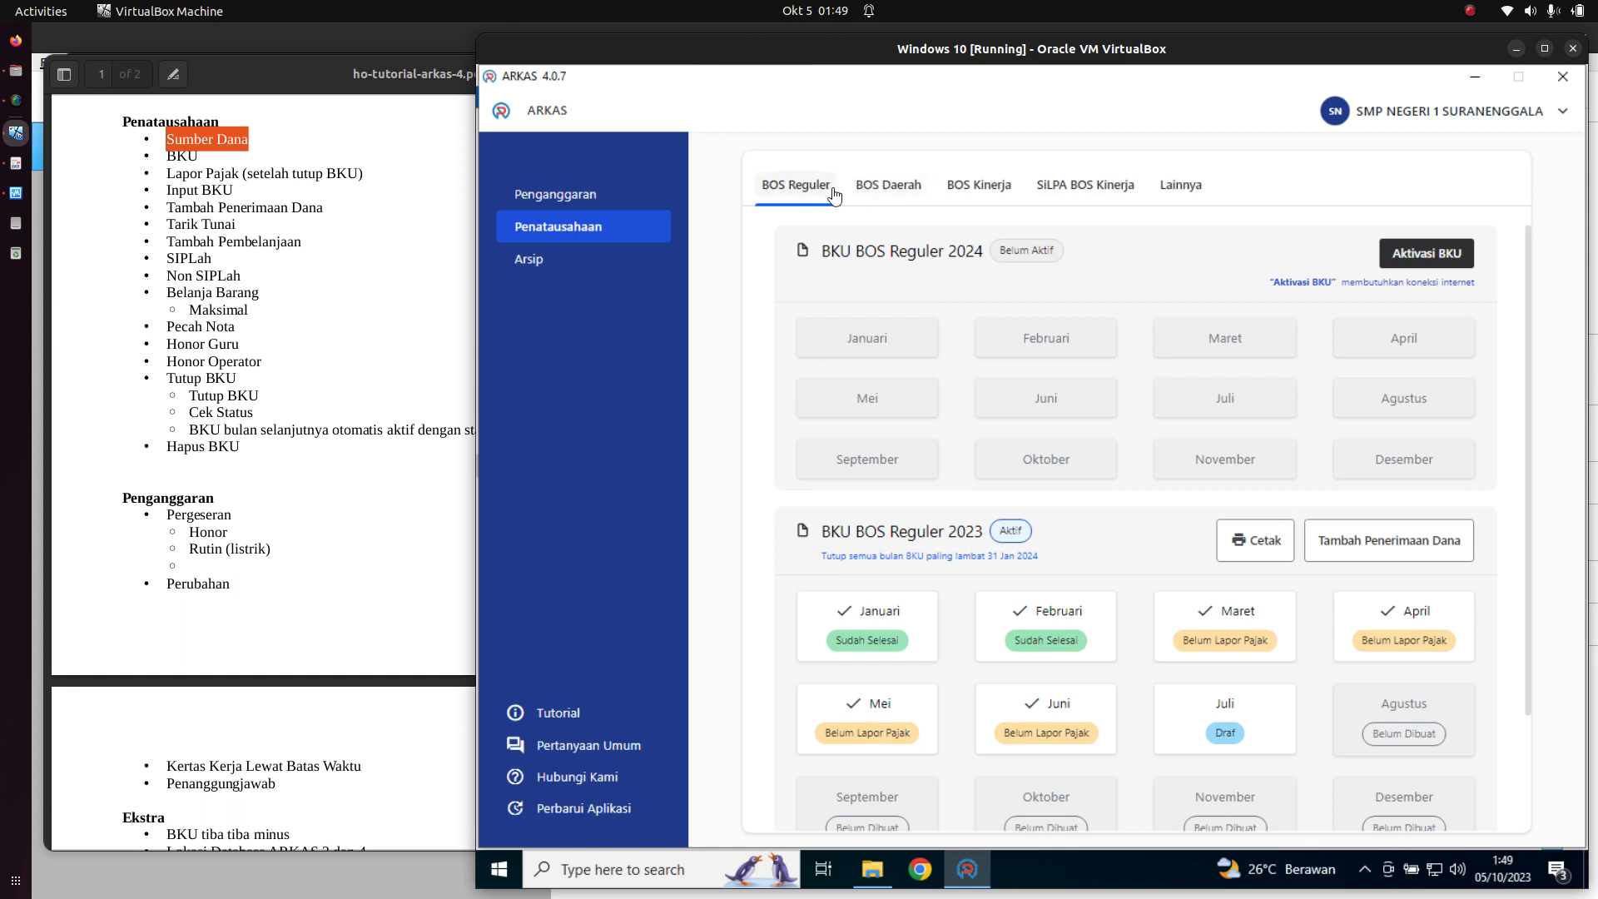
{"action": "left_click", "coordinate": [880, 194]}
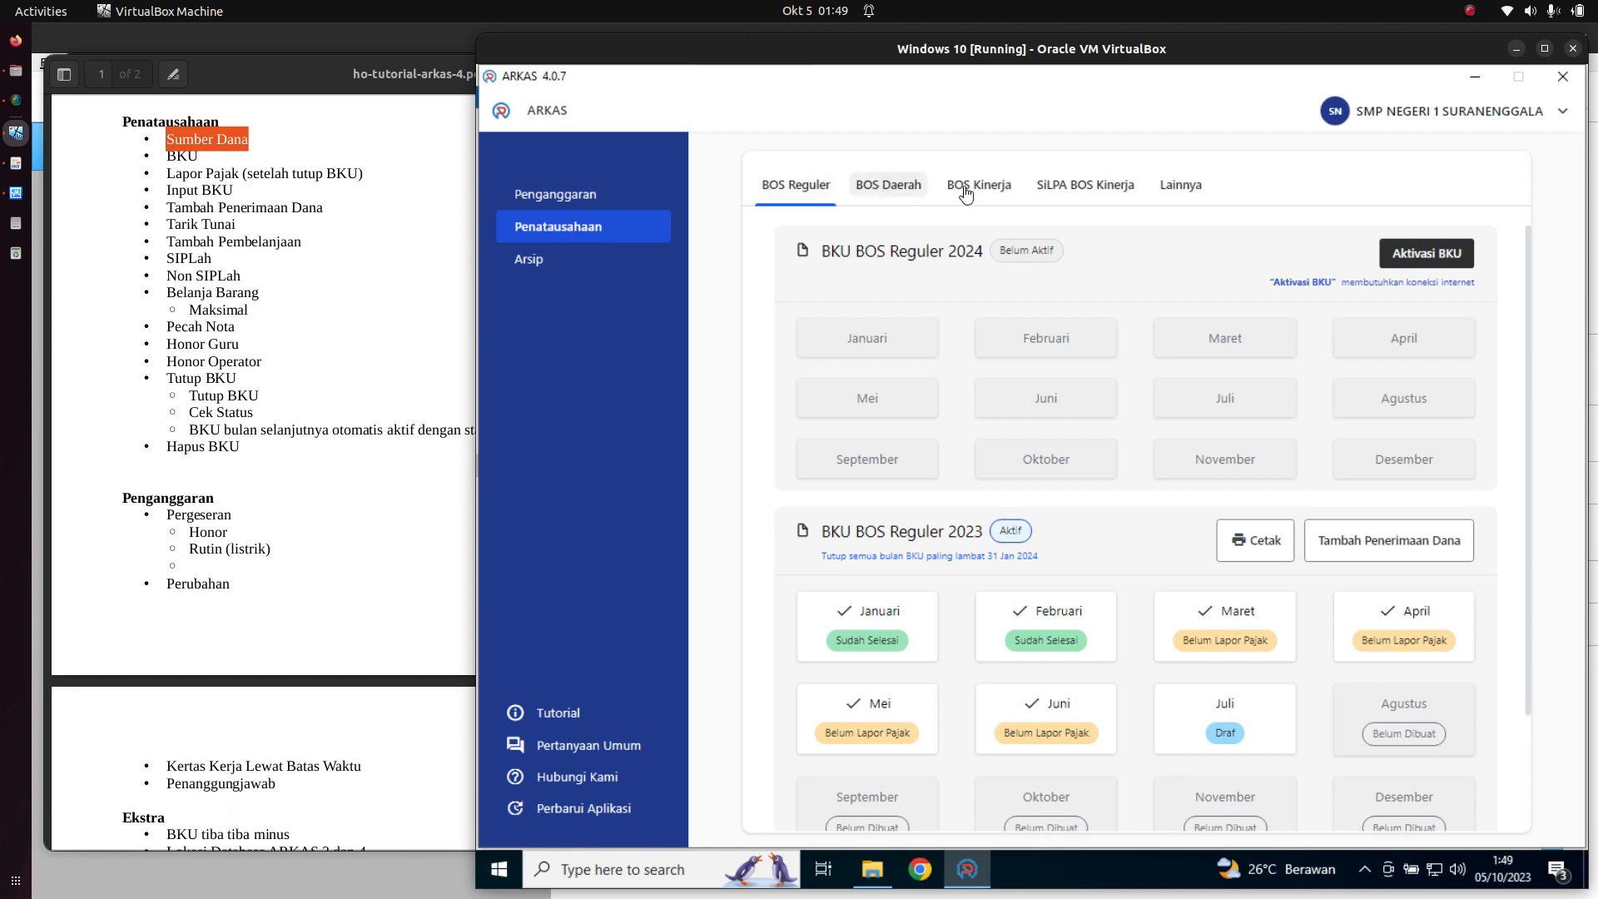
{"action": "left_click", "coordinate": [1077, 193]}
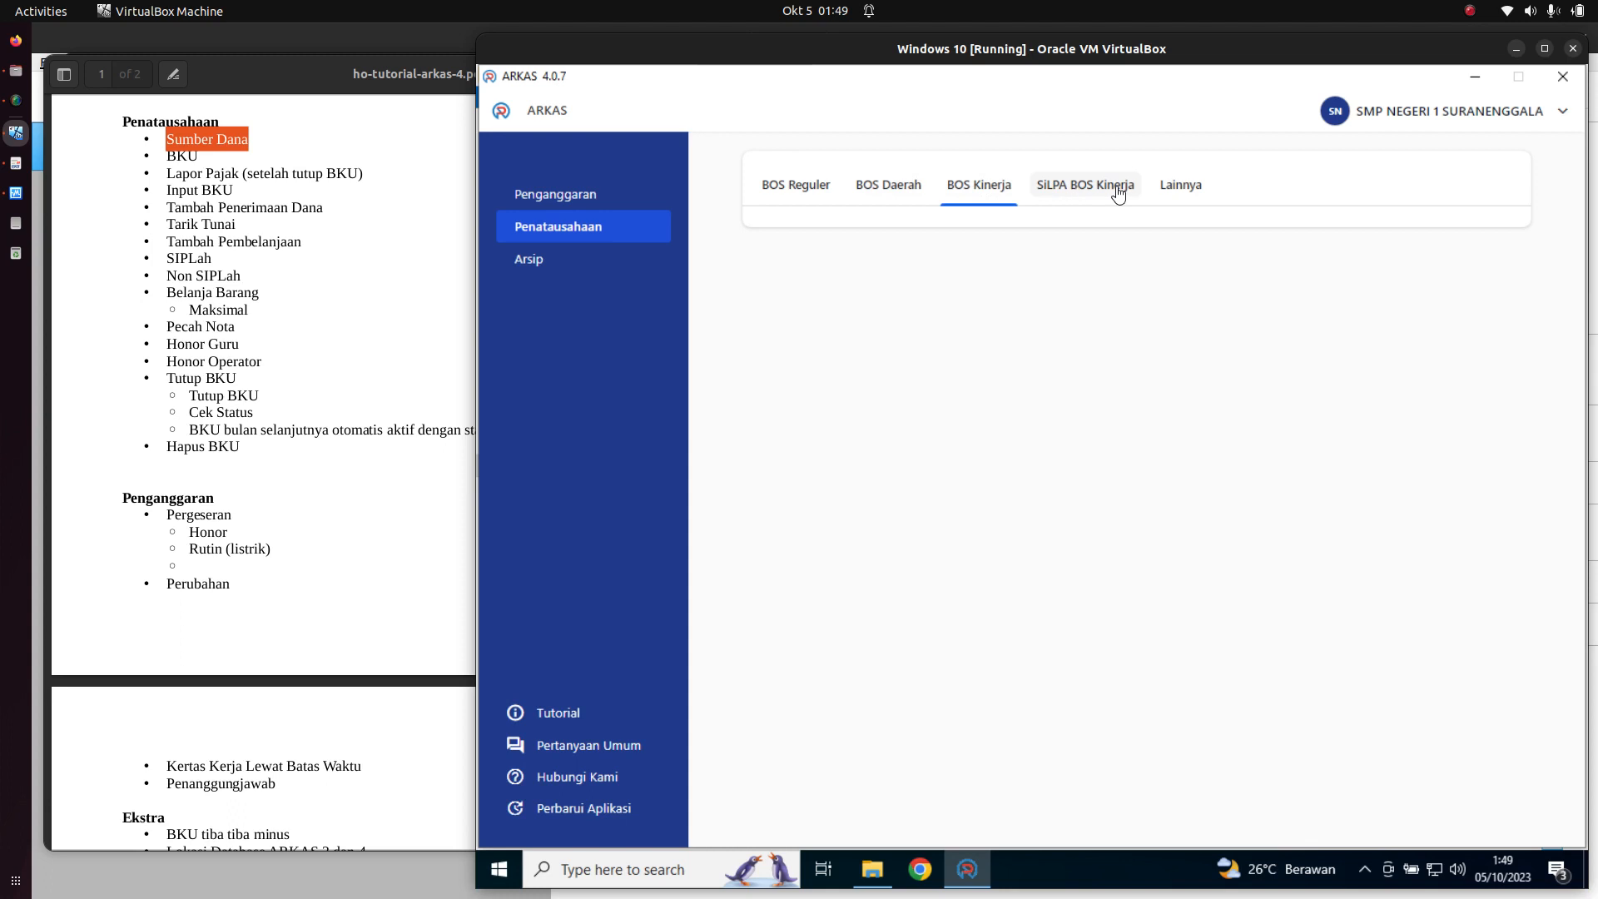
{"action": "left_click", "coordinate": [1163, 191]}
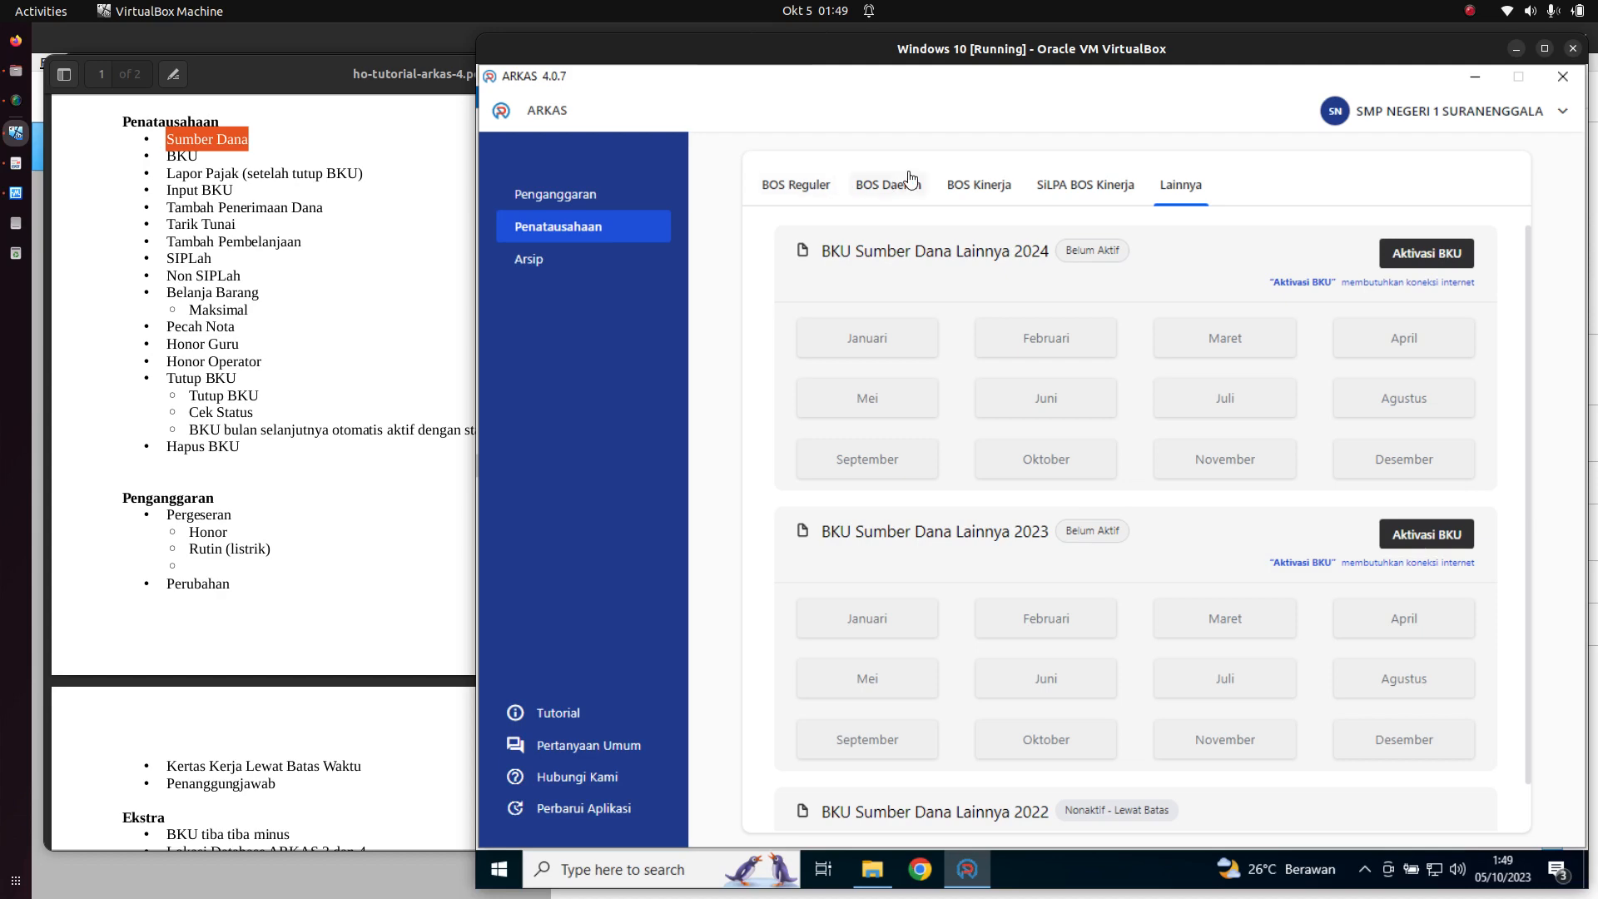
{"action": "left_click", "coordinate": [789, 194]}
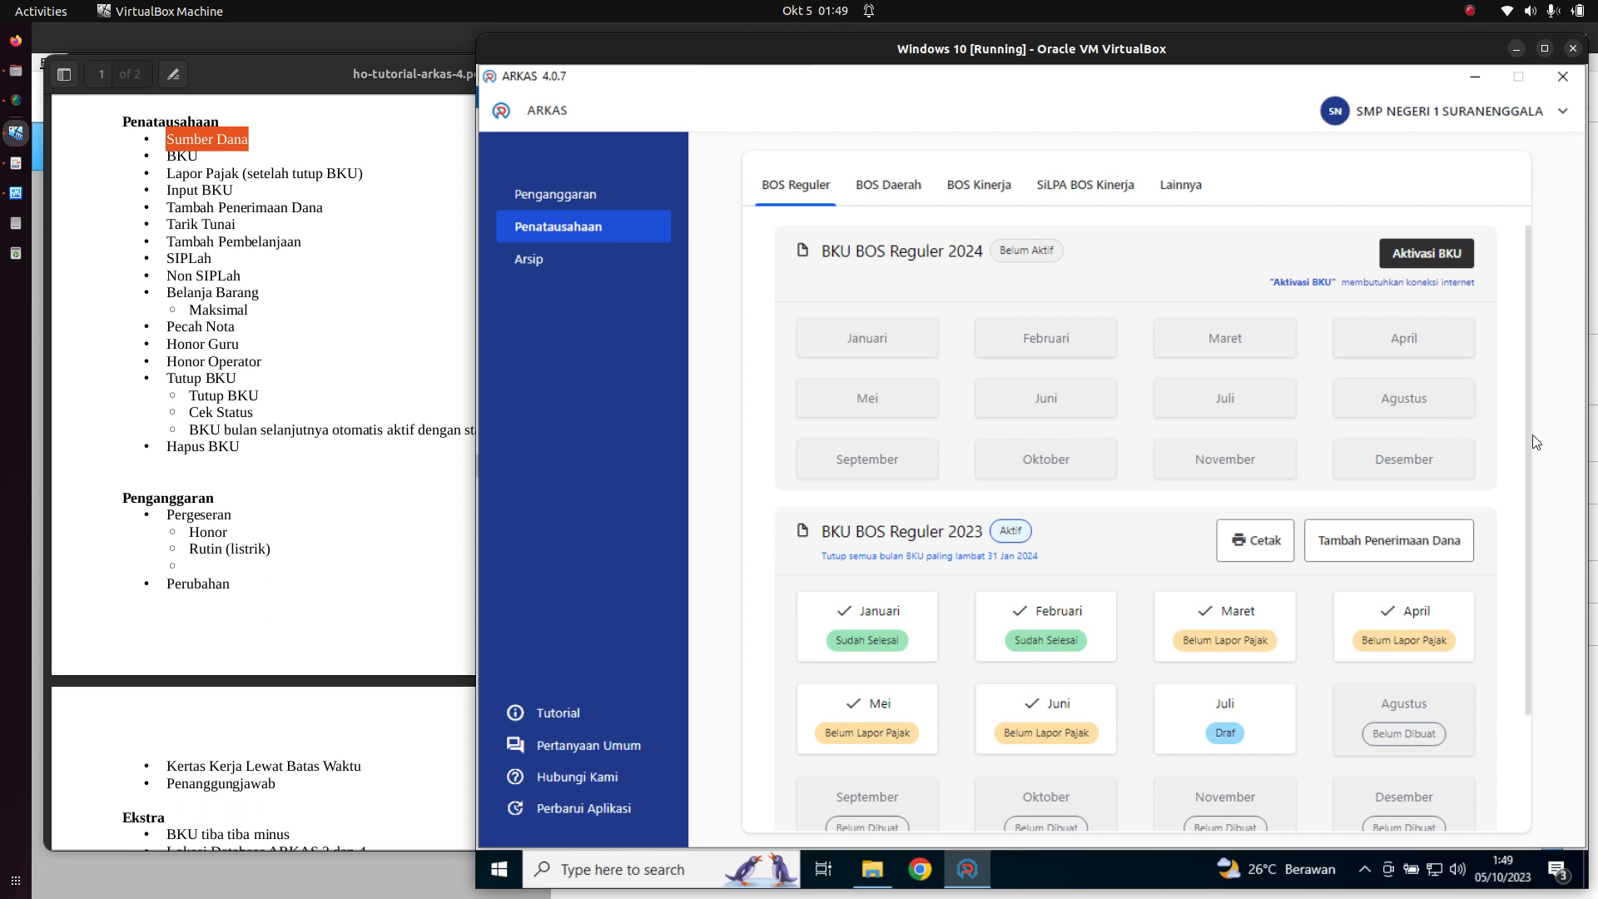
- Examine the BOS Reguler BKU sections for 2024, 2023 and 2022, highlighting the 2023 heading
{"action": "scroll", "coordinate": [1528, 433], "scroll_direction": "down", "scroll_amount": 1}
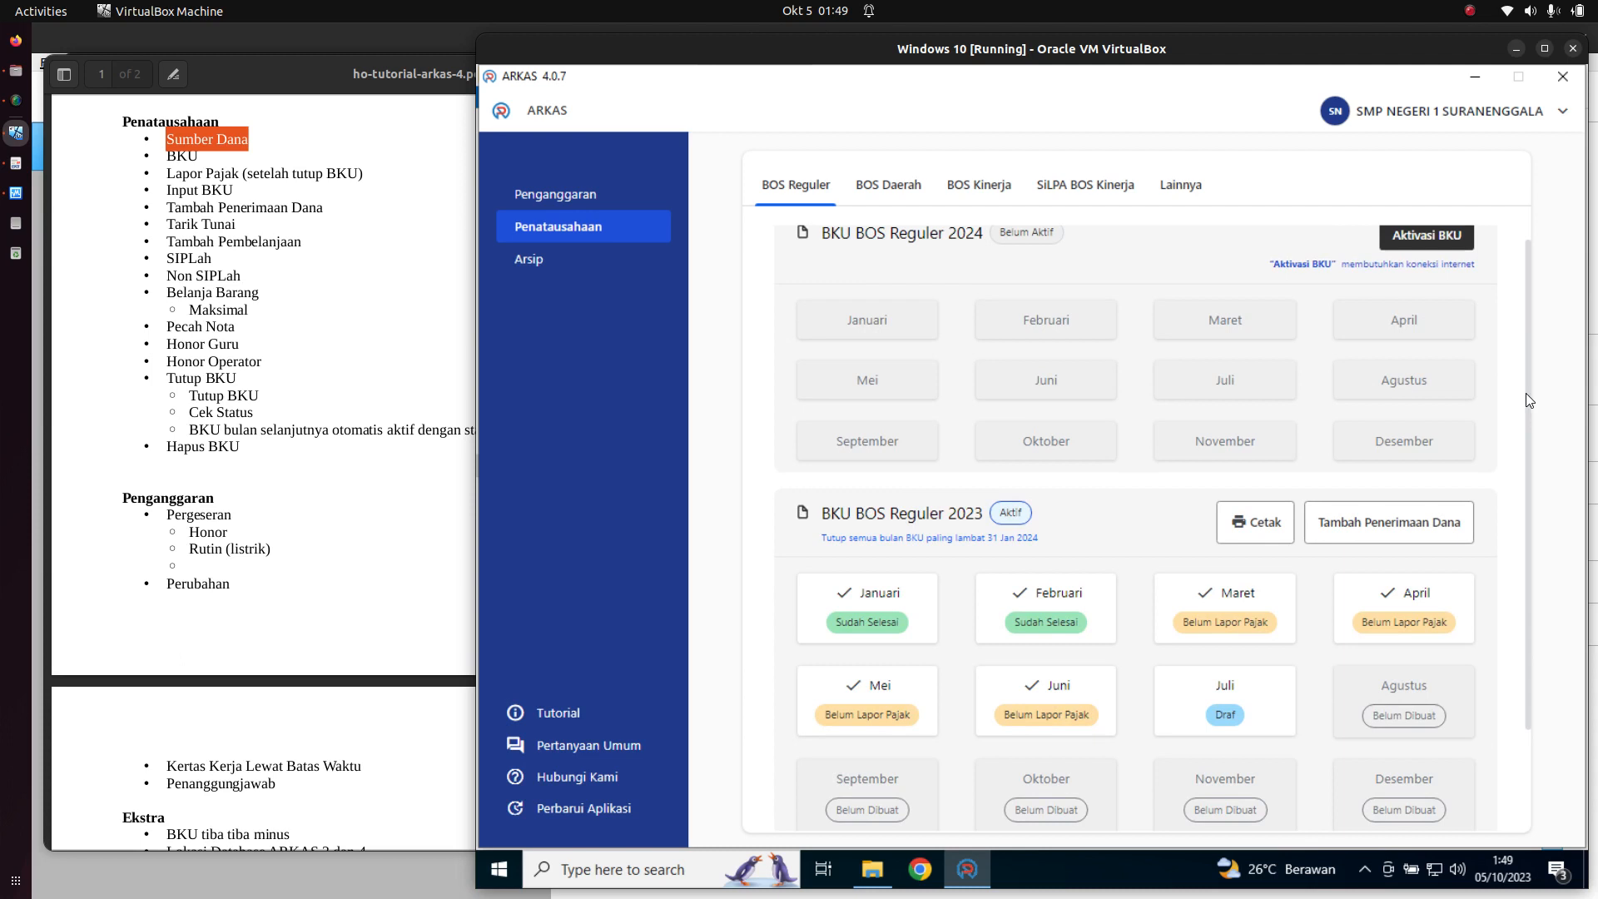
{"action": "scroll", "coordinate": [1461, 422], "scroll_direction": "down", "scroll_amount": 3}
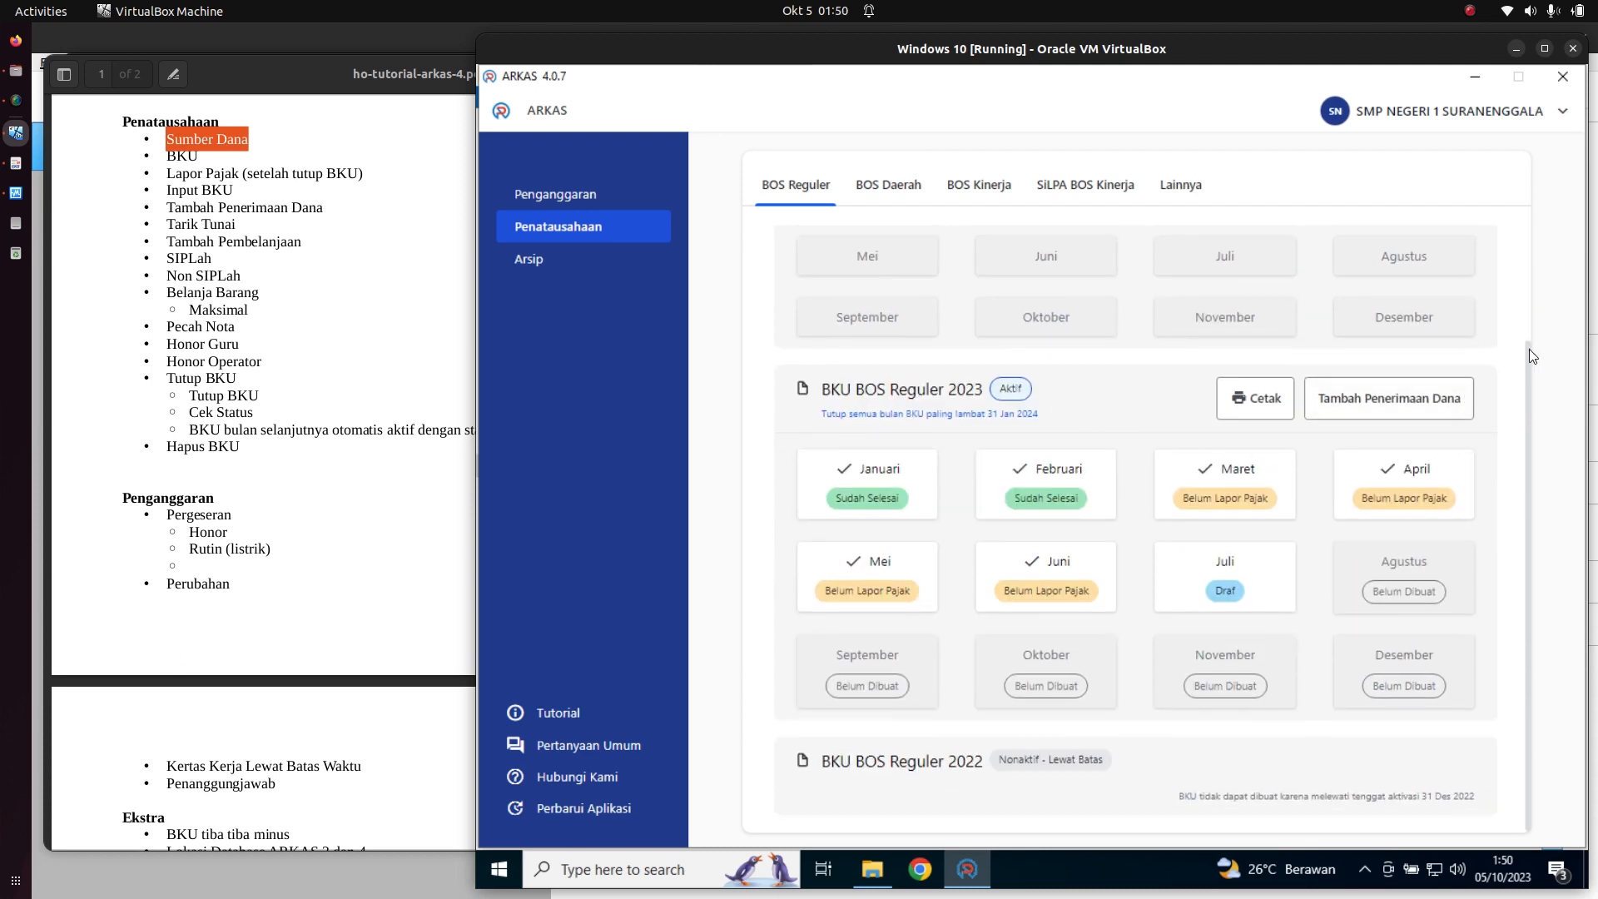
{"action": "scroll", "coordinate": [1530, 356], "scroll_direction": "up", "scroll_amount": 2}
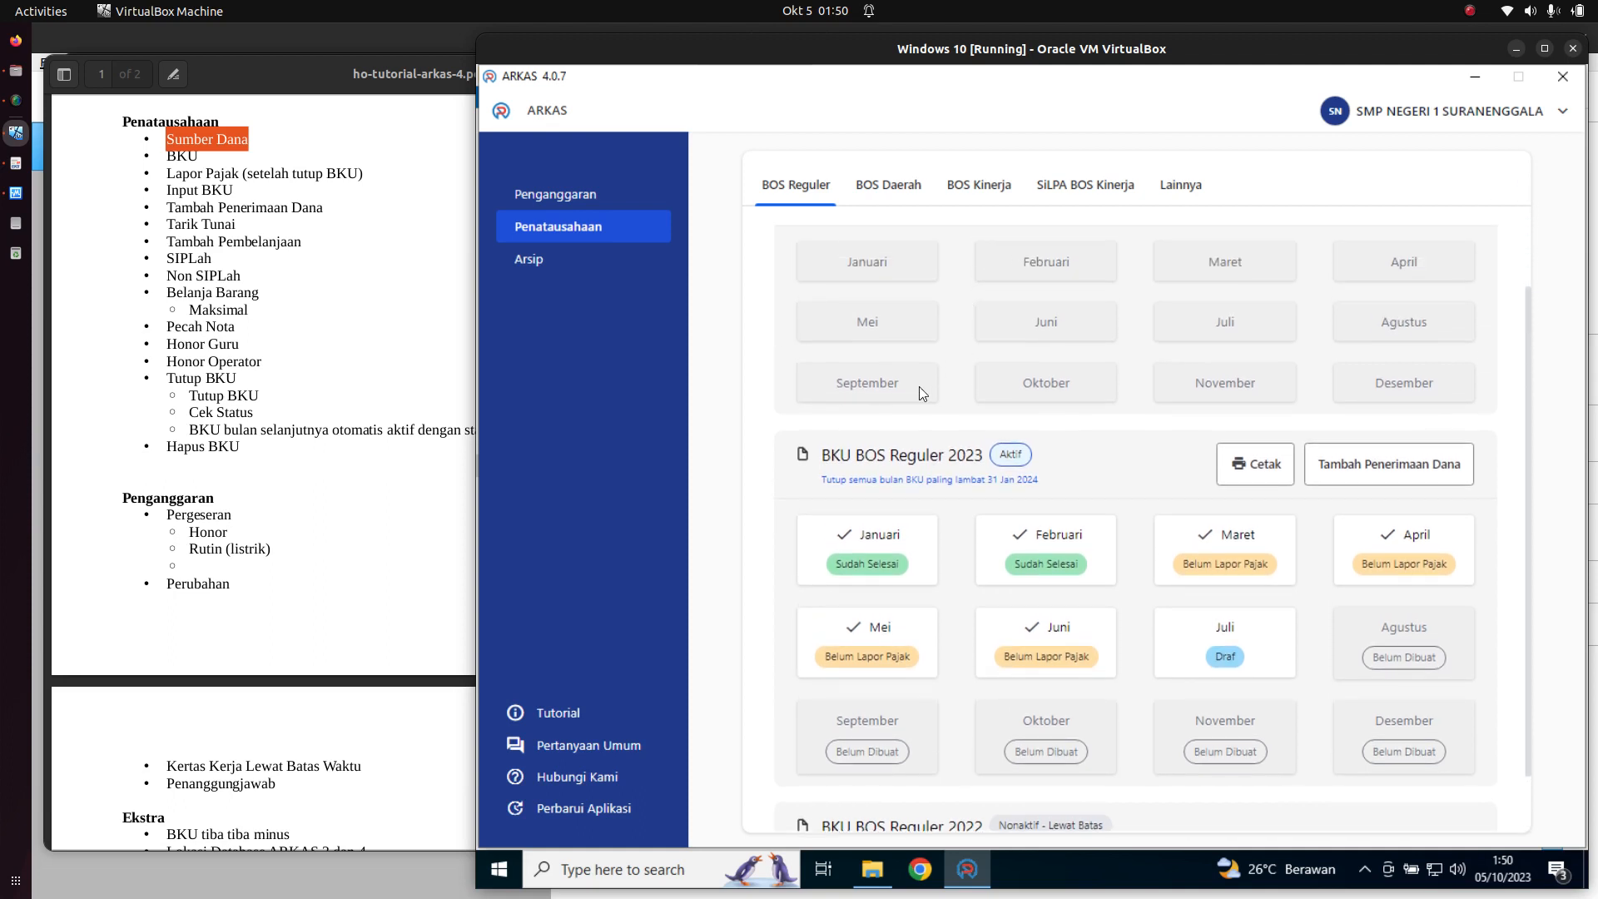
{"action": "scroll", "coordinate": [904, 348], "scroll_direction": "up", "scroll_amount": 2}
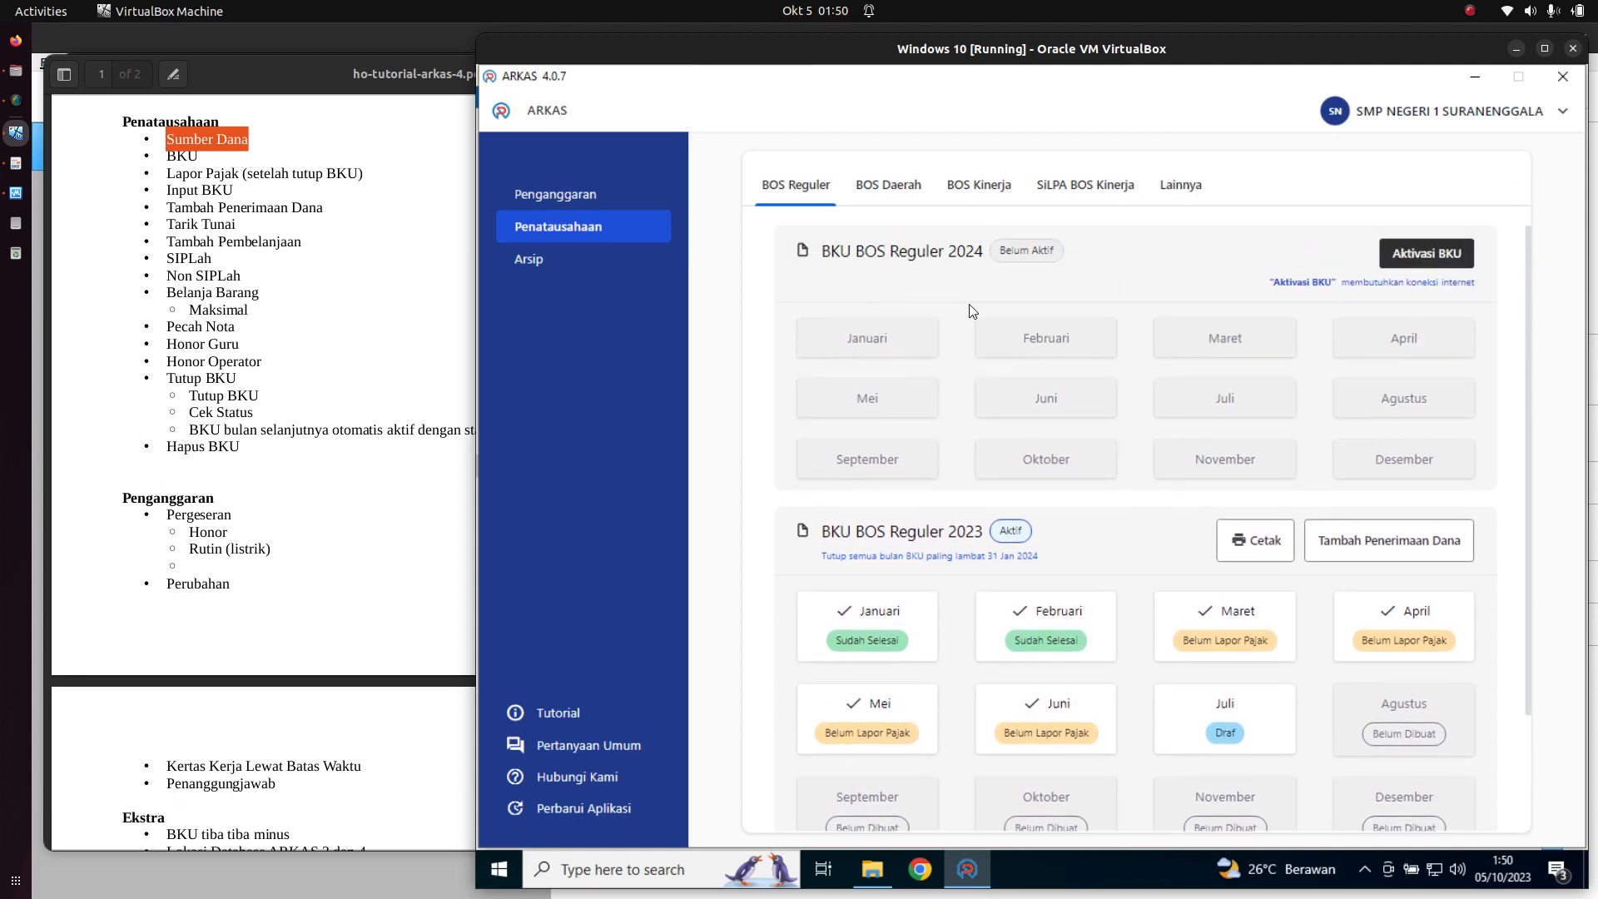
{"action": "scroll", "coordinate": [990, 373], "scroll_direction": "down", "scroll_amount": 4}
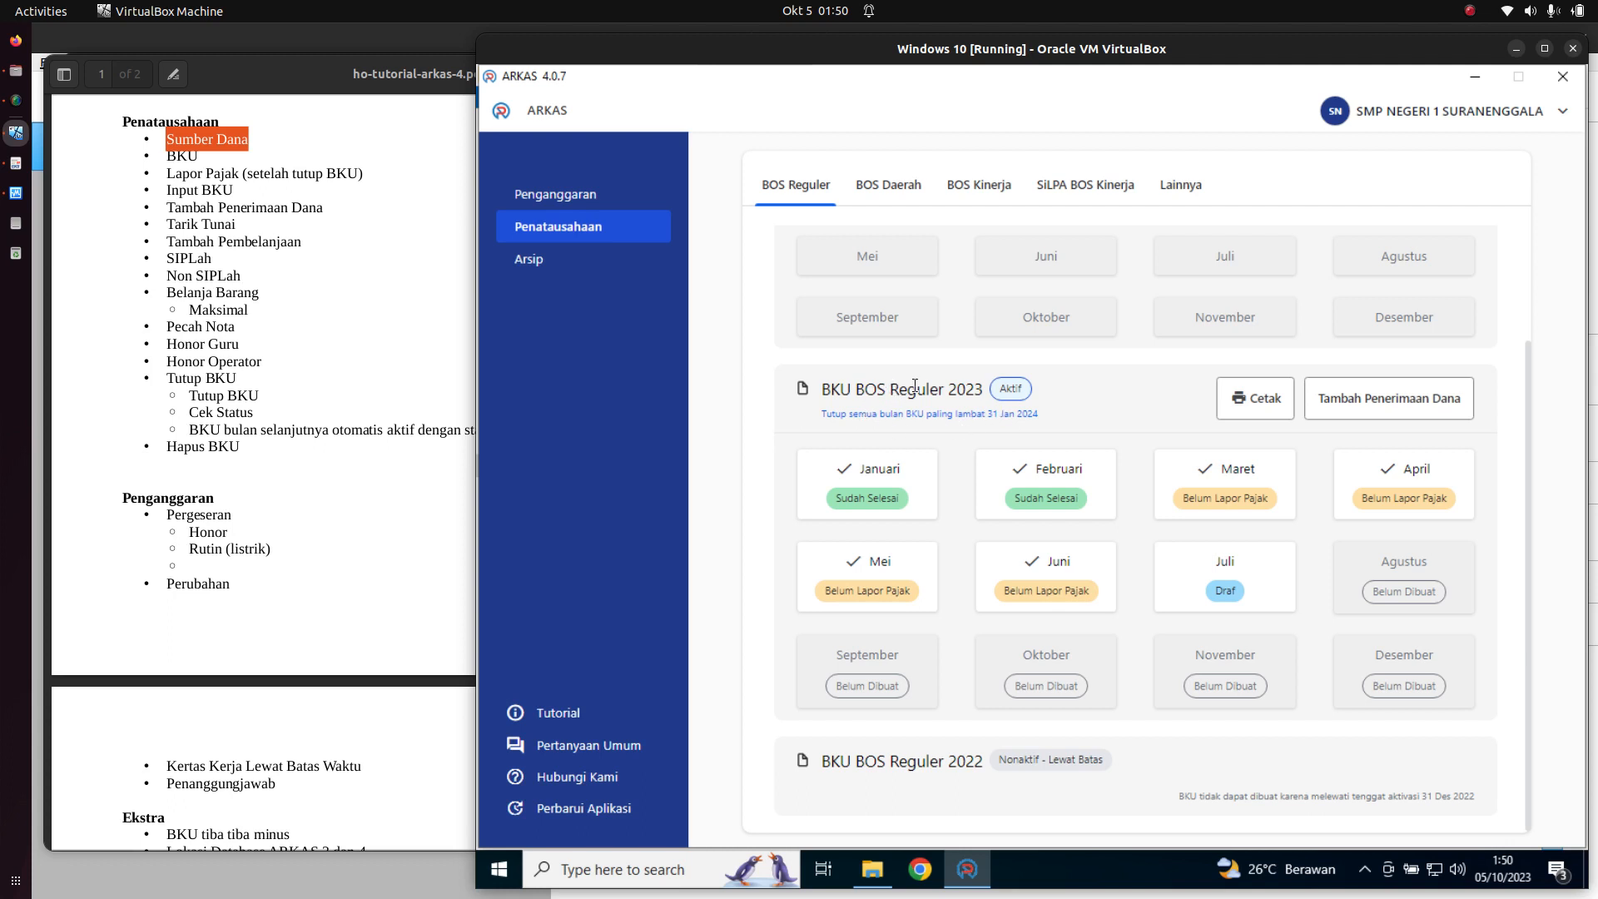
{"action": "left_click_drag", "start_coordinate": [886, 389], "coordinate": [985, 389]}
{"action": "left_click", "coordinate": [791, 432]}
- Open the March 2023 BOS Reguler BKU and look through its transactions and their Pajak Wajib Lapor amounts
{"action": "left_click", "coordinate": [1240, 482]}
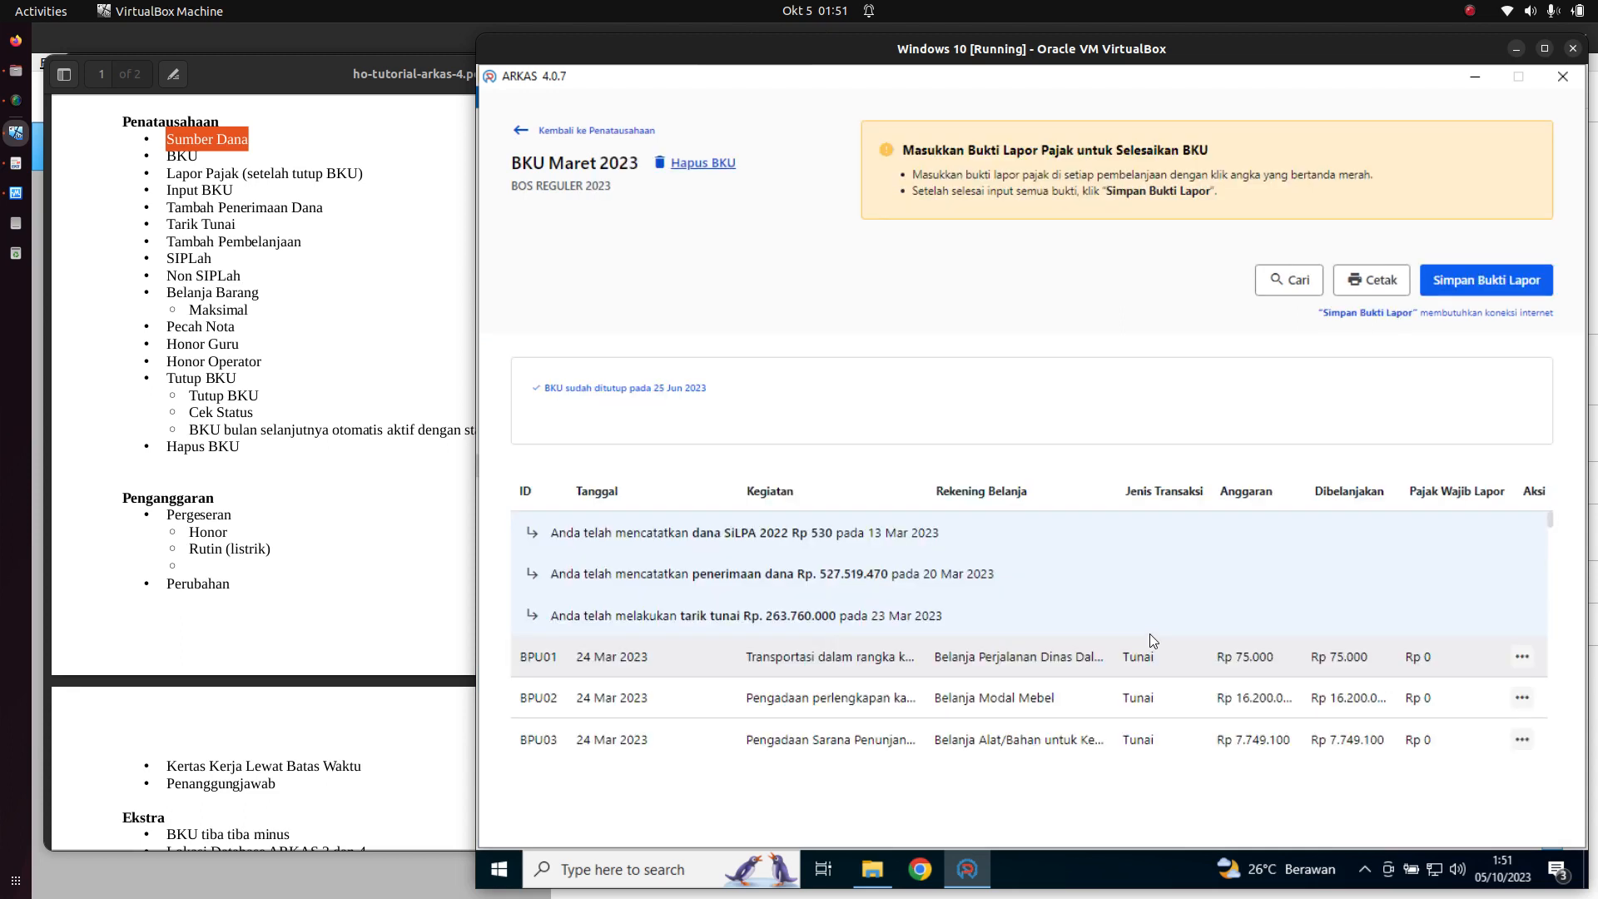
{"action": "scroll", "coordinate": [1167, 641], "scroll_direction": "down", "scroll_amount": 3}
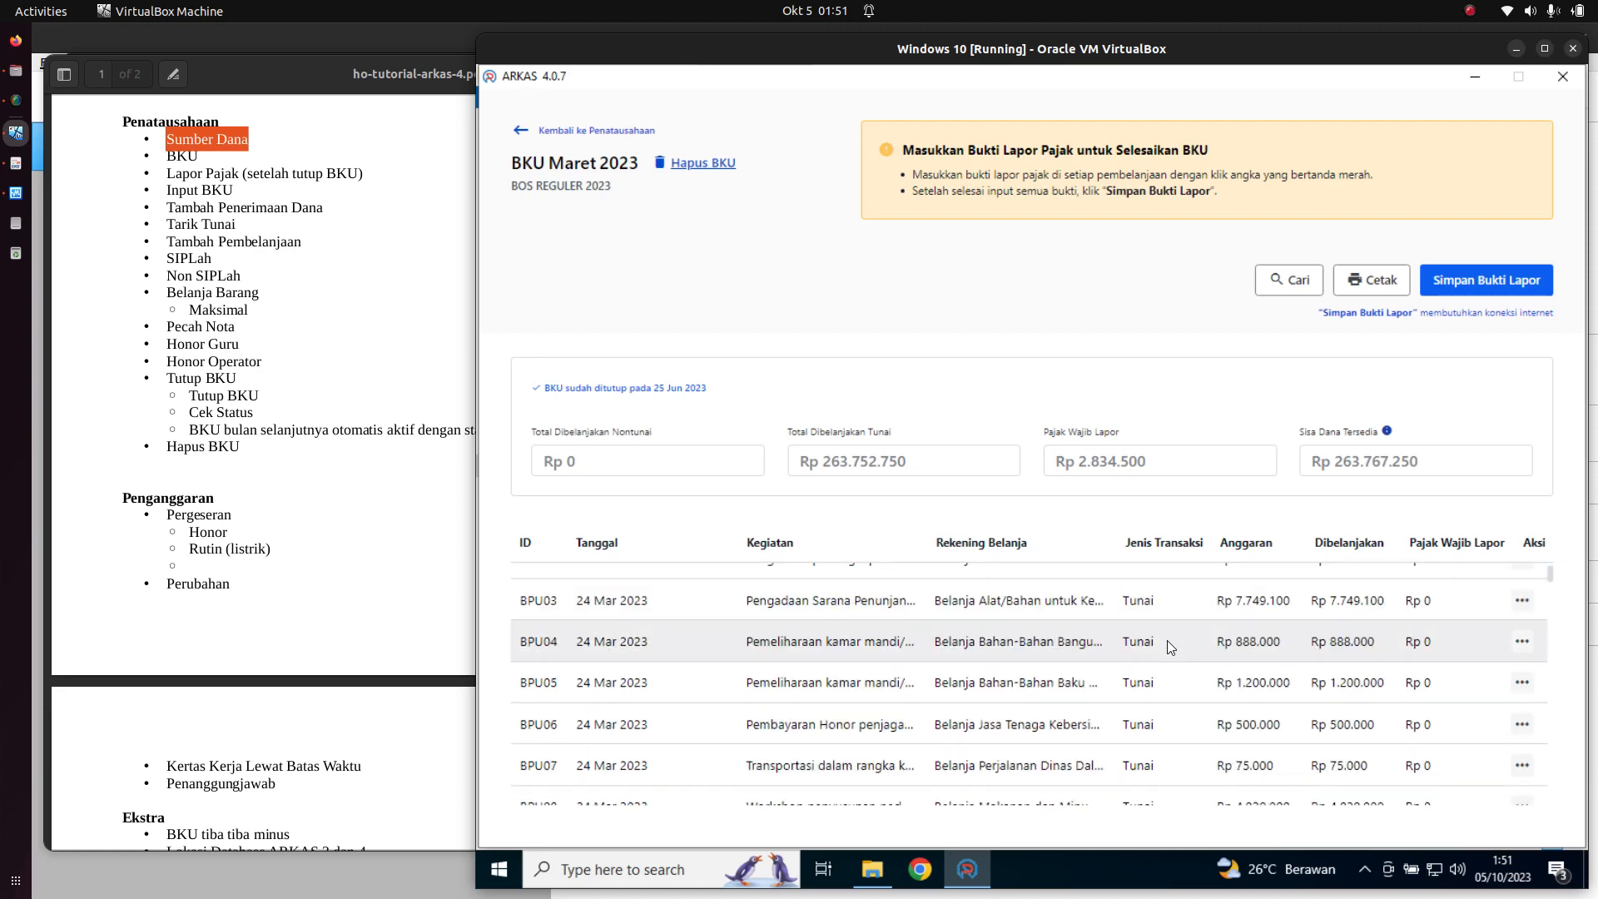
{"action": "scroll", "coordinate": [1174, 633], "scroll_direction": "down", "scroll_amount": 5}
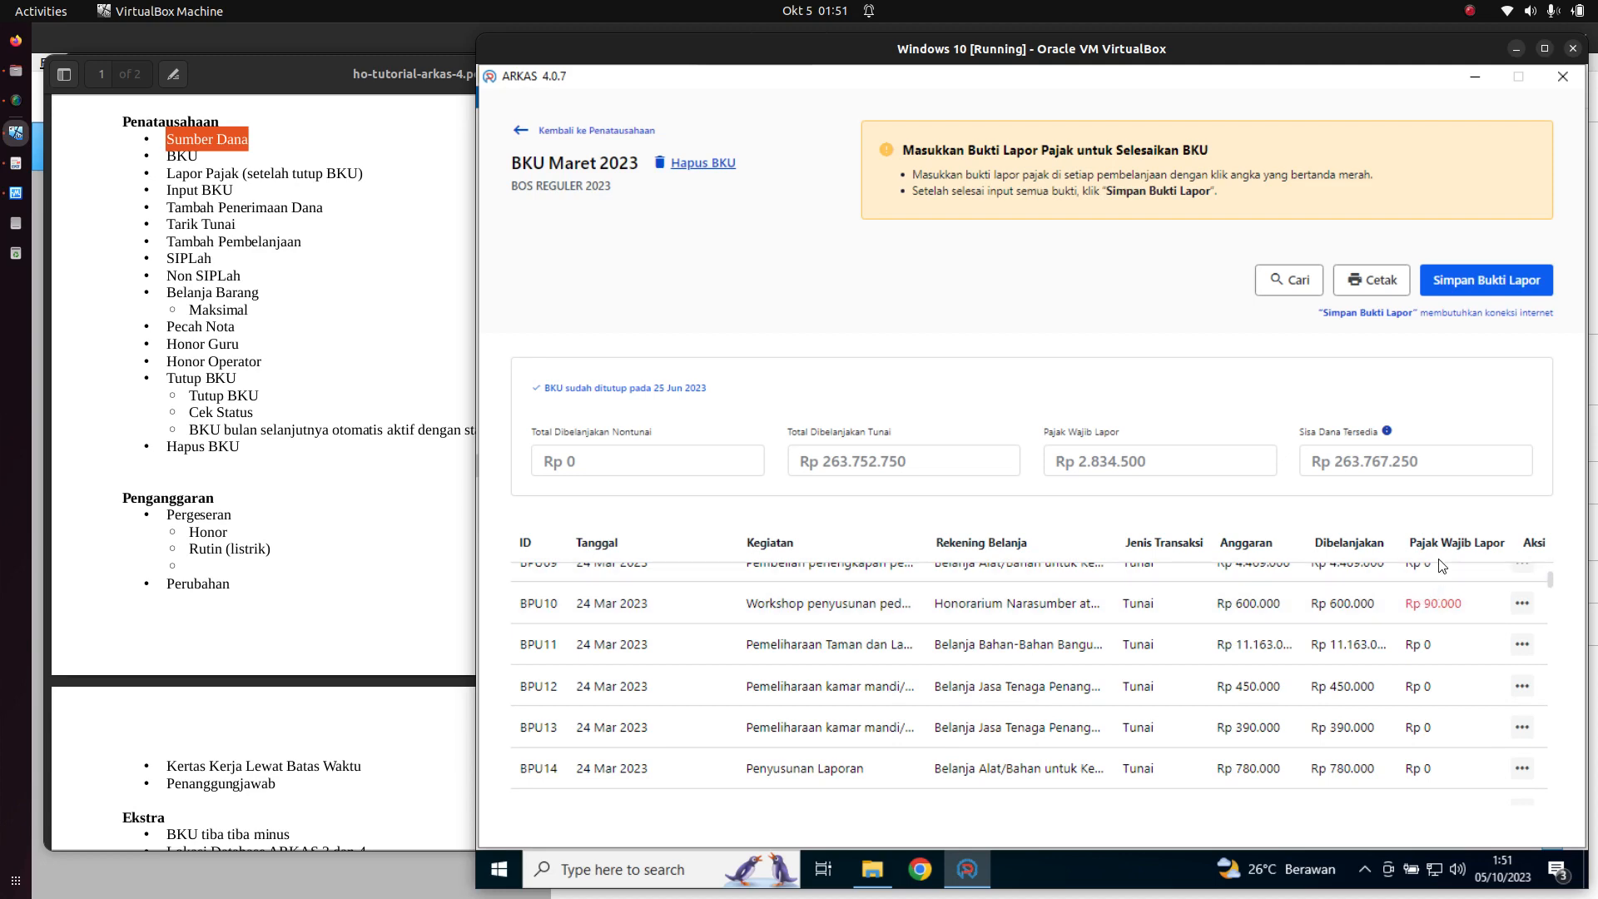
{"action": "scroll", "coordinate": [1444, 666], "scroll_direction": "up", "scroll_amount": 5}
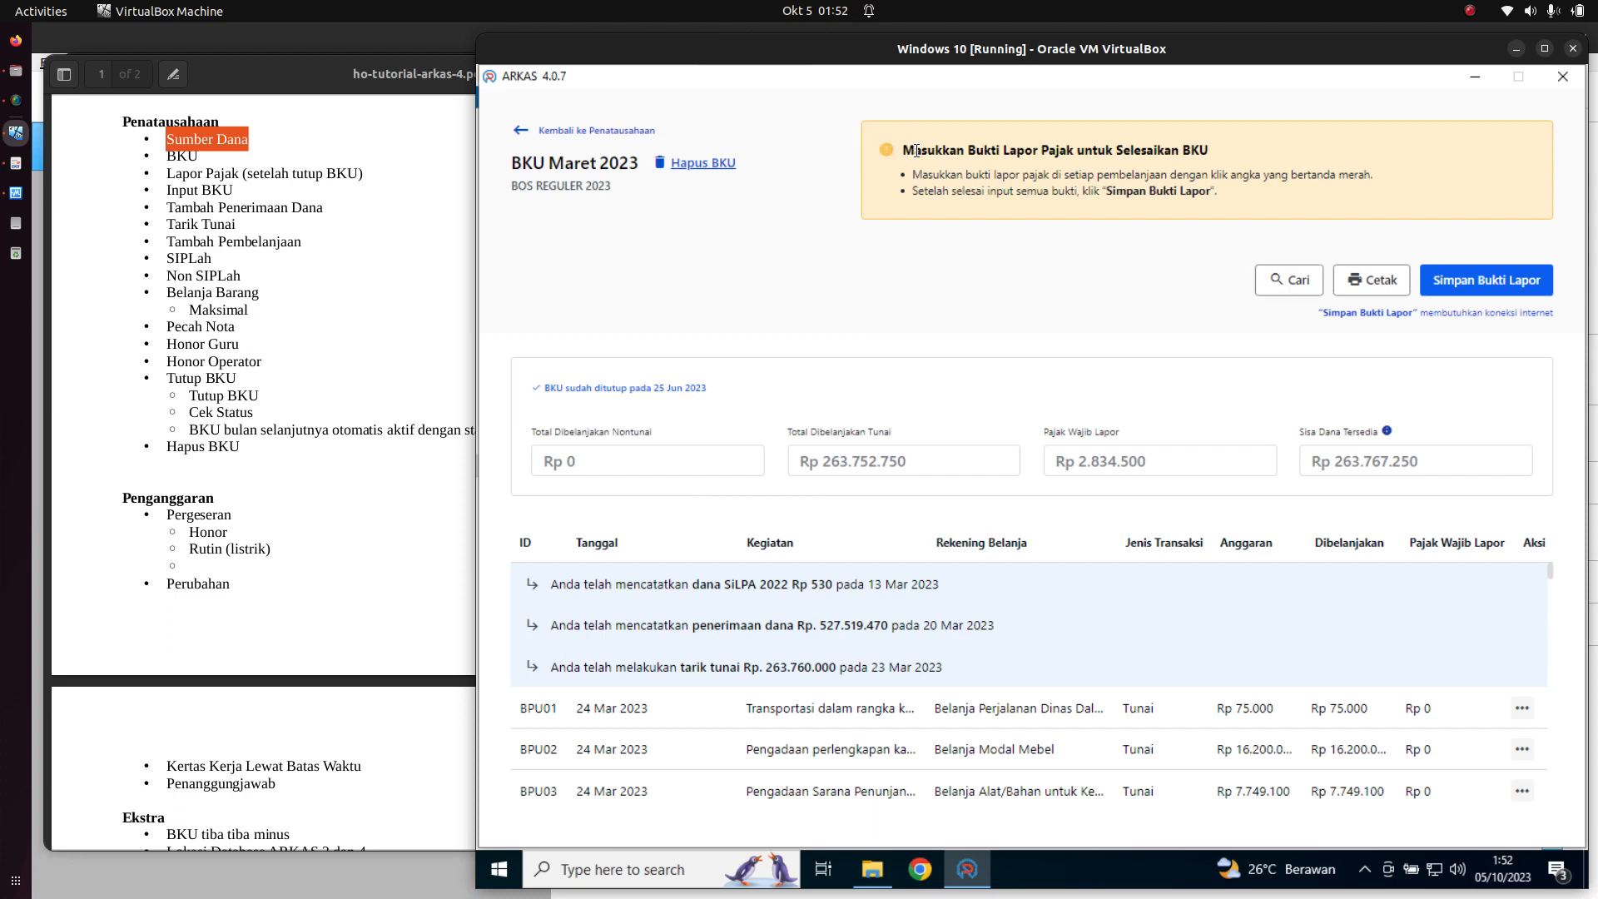
- Read the tax report notice of BKU Maret 2023, highlighting its heading and both instructions
{"action": "left_click_drag", "start_coordinate": [903, 150], "coordinate": [1201, 148]}
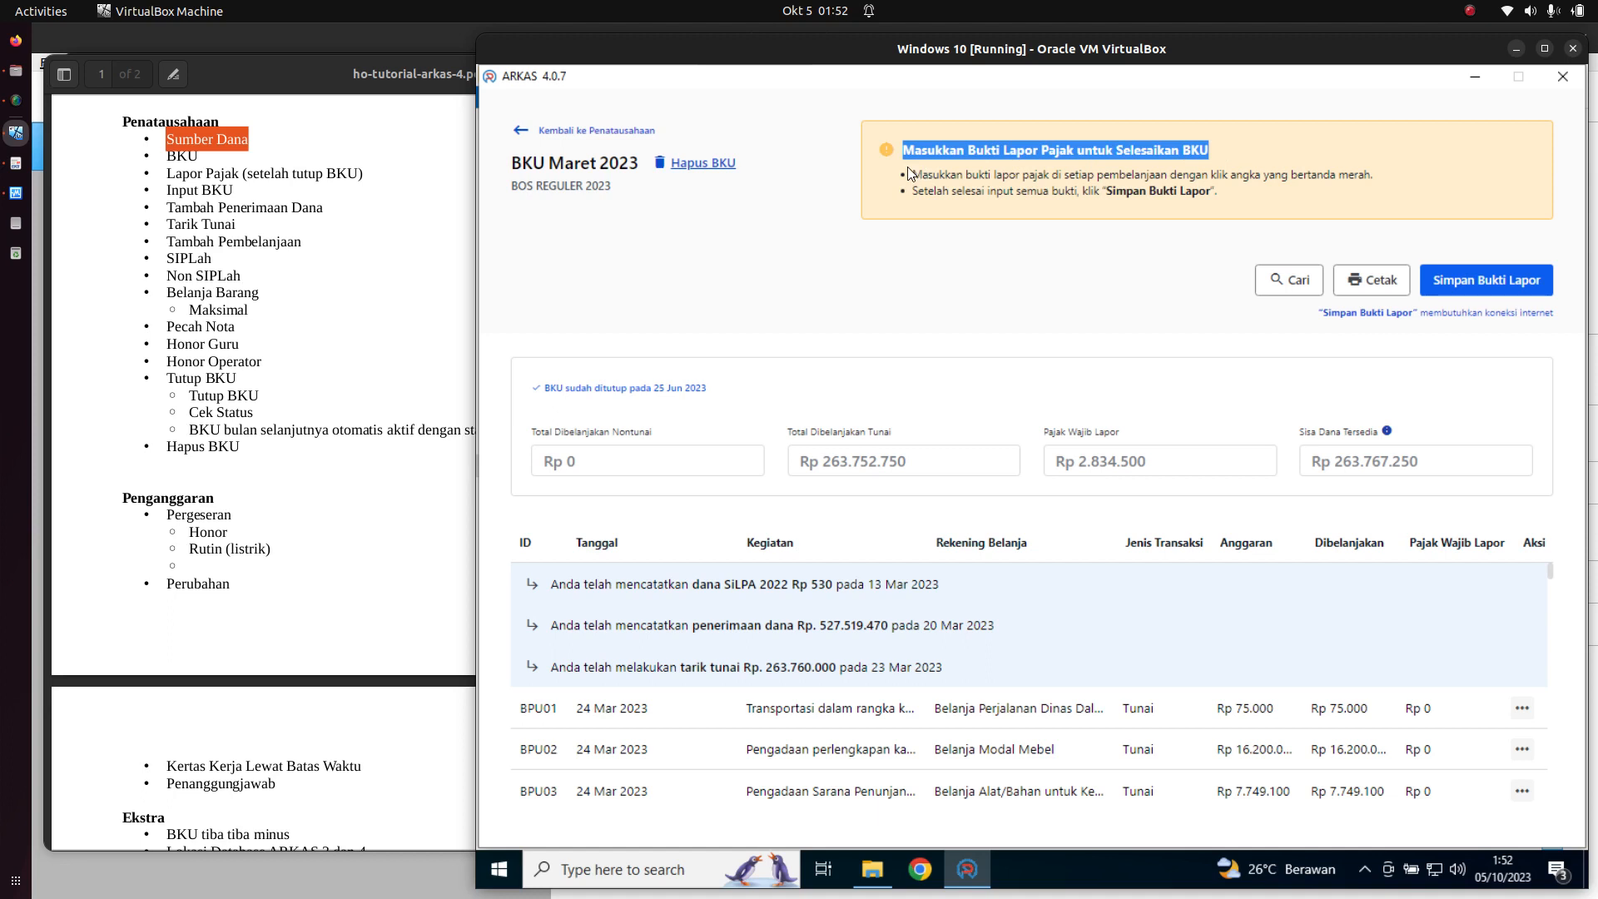
{"action": "left_click_drag", "start_coordinate": [916, 174], "coordinate": [1358, 169]}
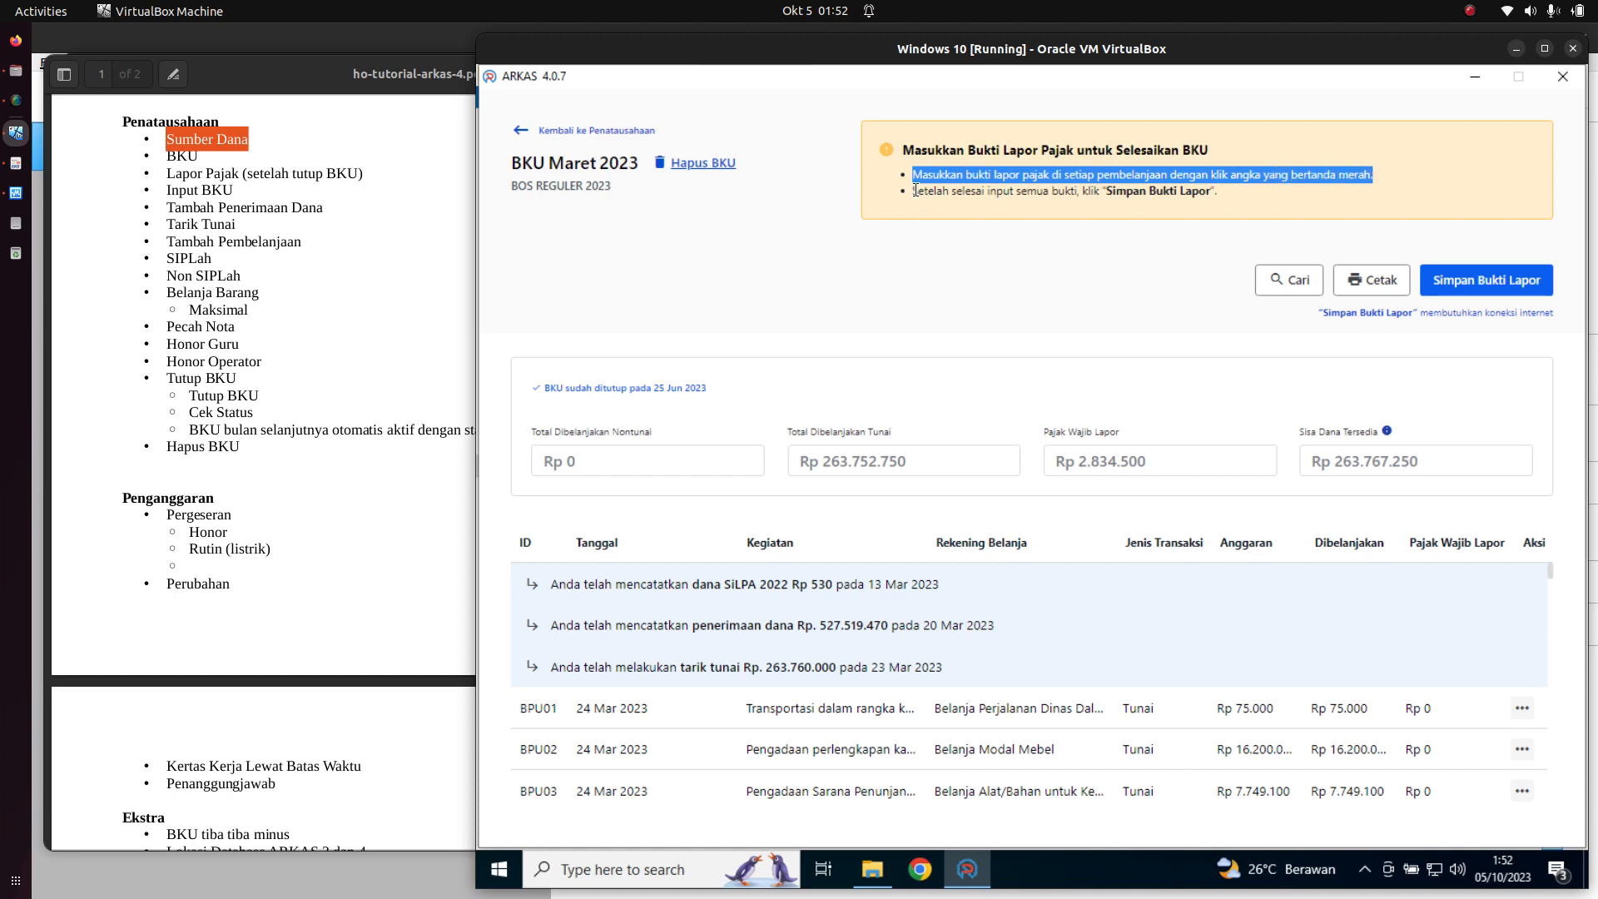
{"action": "left_click_drag", "start_coordinate": [916, 191], "coordinate": [1218, 193]}
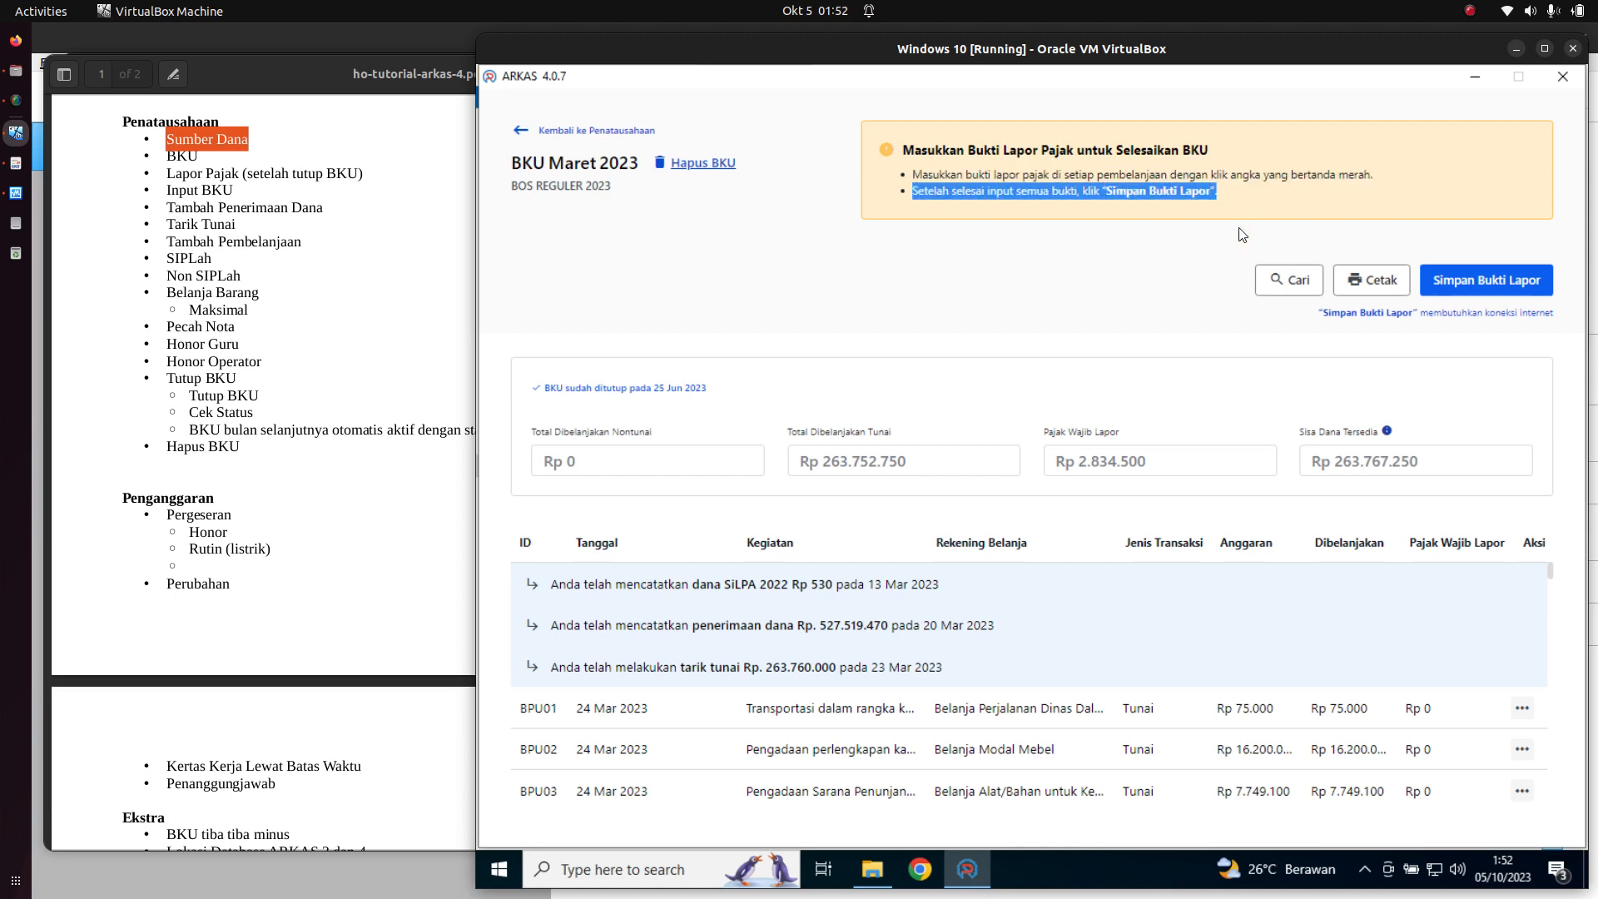
{"action": "left_click", "coordinate": [1227, 247]}
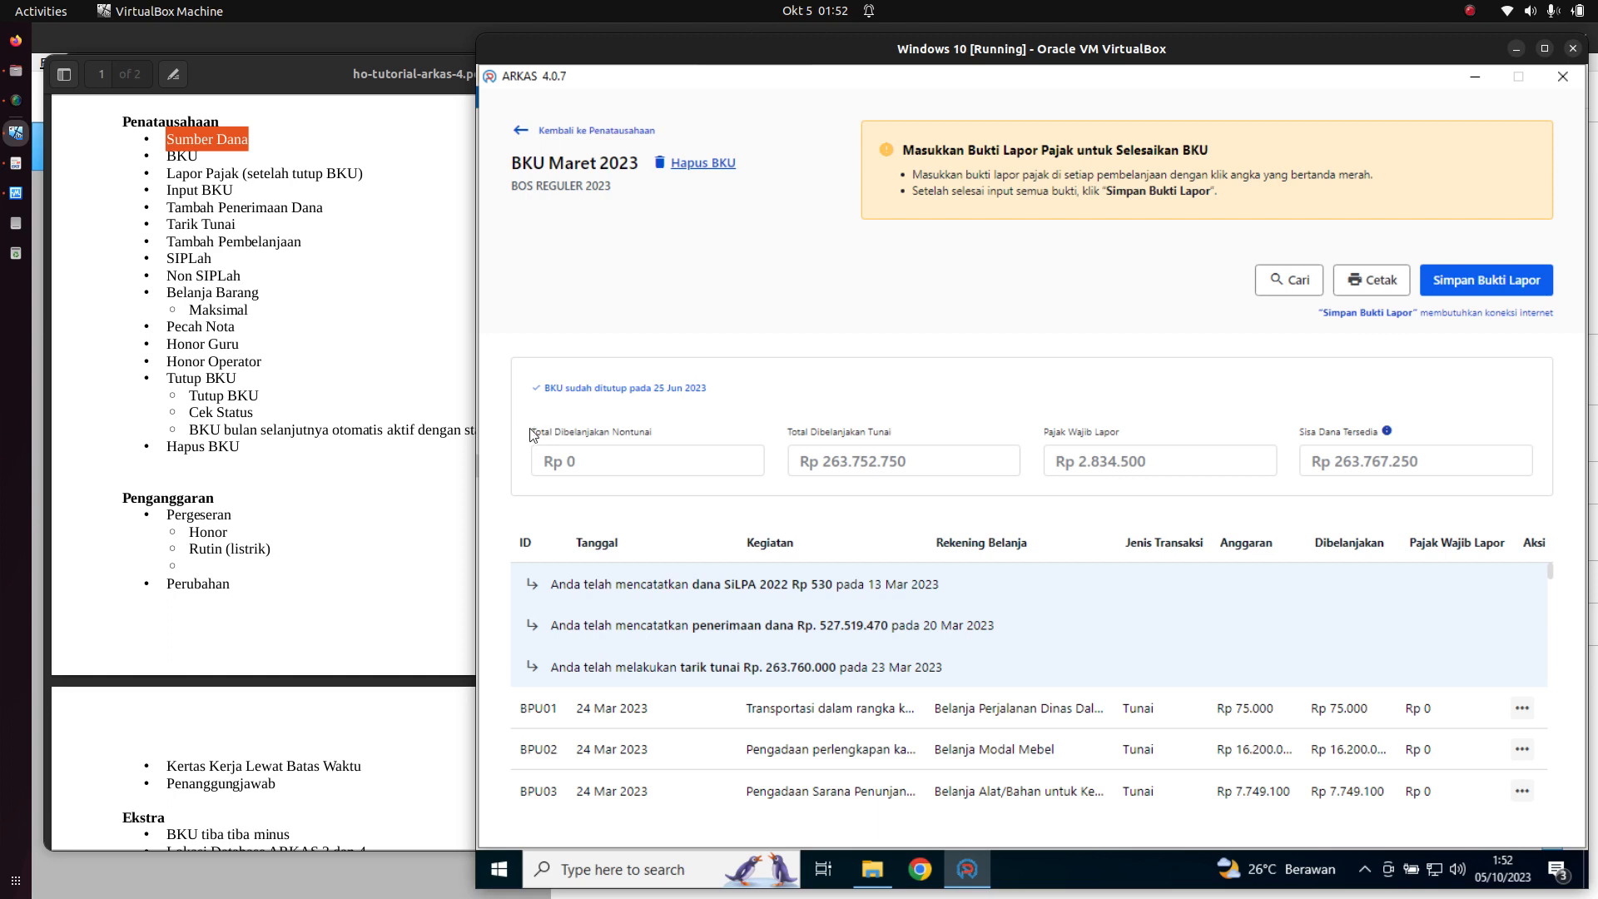
- Examine the BKU summary amounts for non-cash spending, cash spending, reportable tax and remaining funds, highlighting each in turn
{"action": "left_click_drag", "start_coordinate": [531, 432], "coordinate": [666, 441]}
{"action": "left_click_drag", "start_coordinate": [564, 460], "coordinate": [584, 457]}
{"action": "left_click_drag", "start_coordinate": [822, 464], "coordinate": [913, 481]}
{"action": "left_click", "coordinate": [913, 483]}
{"action": "left_click_drag", "start_coordinate": [1059, 460], "coordinate": [1187, 481]}
{"action": "left_click", "coordinate": [1137, 468]}
{"action": "left_click_drag", "start_coordinate": [1076, 460], "coordinate": [1160, 470]}
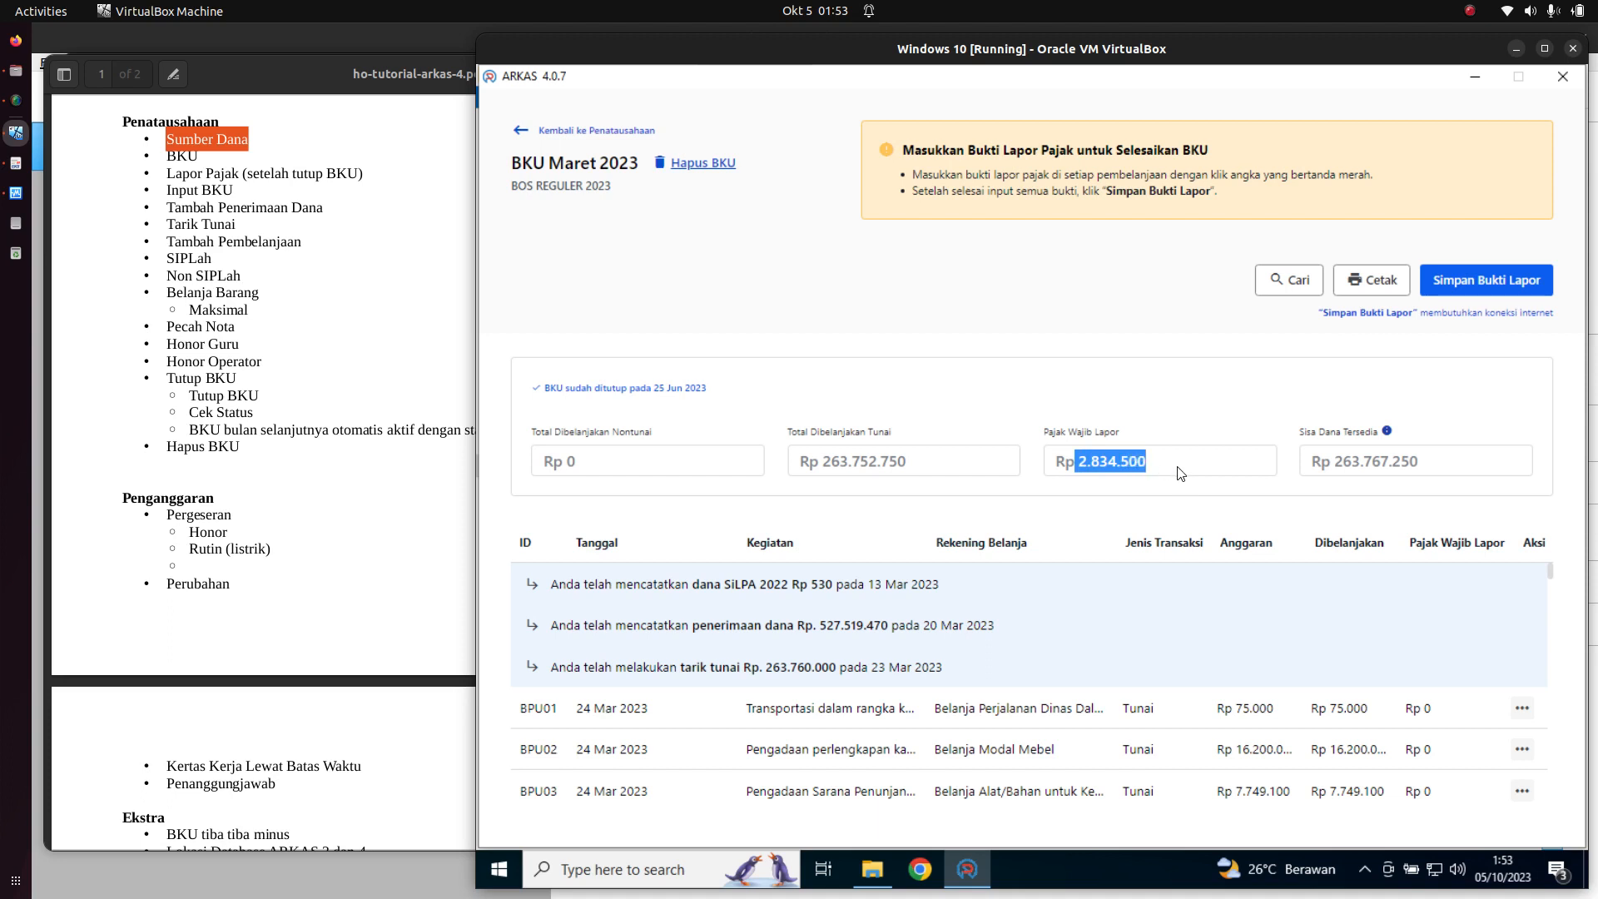
{"action": "left_click", "coordinate": [1338, 461]}
{"action": "left_click_drag", "start_coordinate": [1335, 462], "coordinate": [1458, 480]}
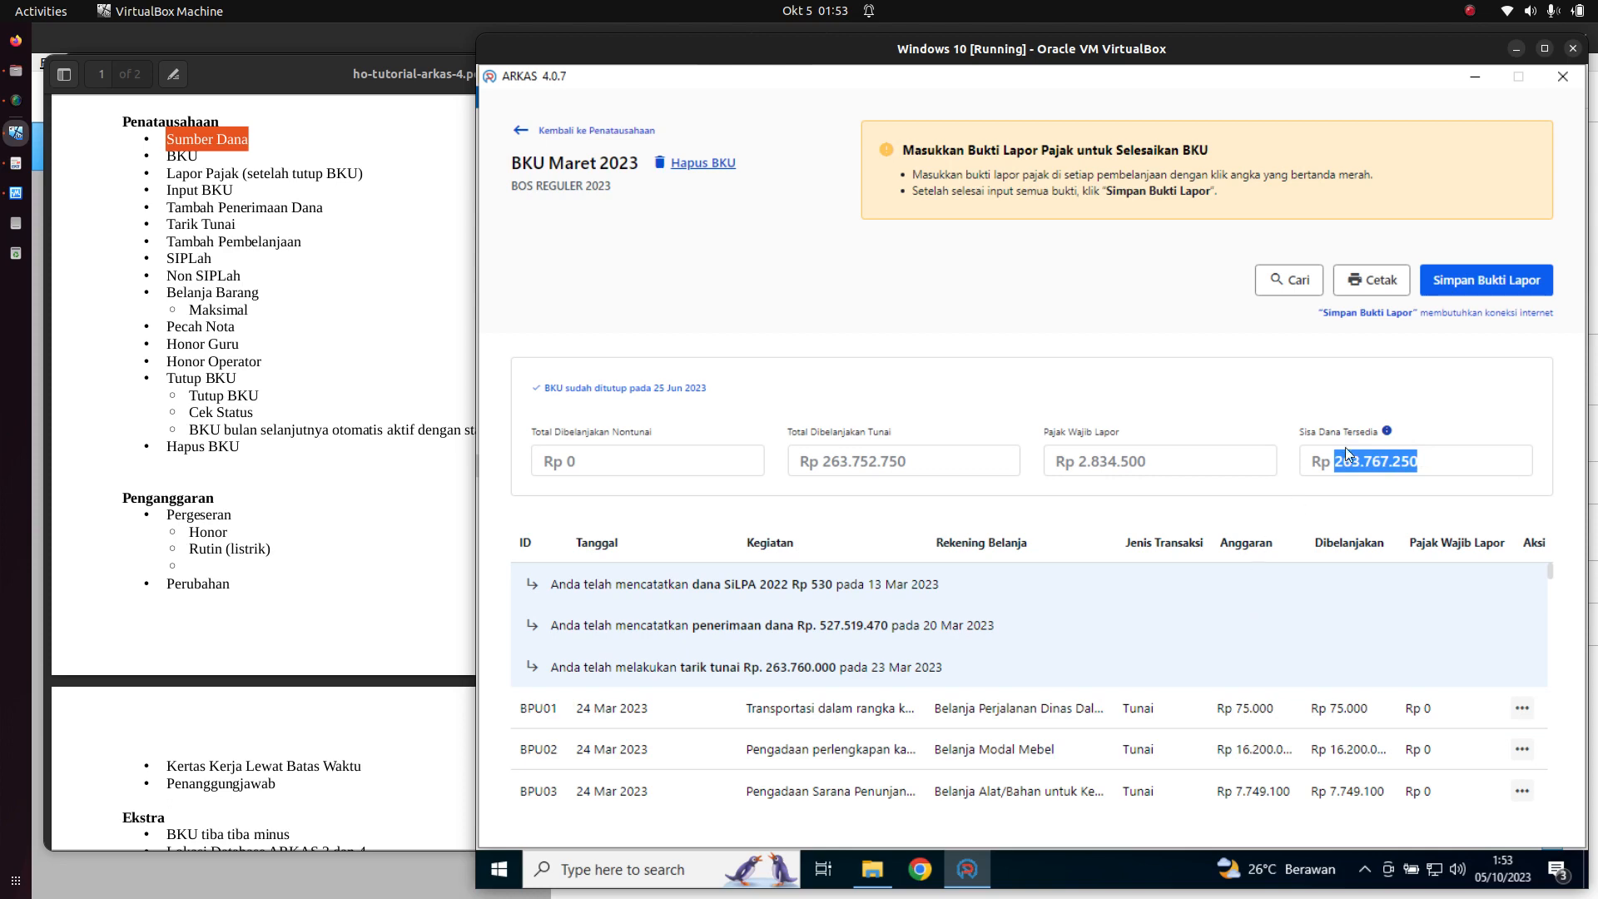
- Review the fund receipt and cash withdrawal records and the transaction columns in the BKU Maret 2023 list
{"action": "scroll", "coordinate": [1150, 624], "scroll_direction": "down", "scroll_amount": 3}
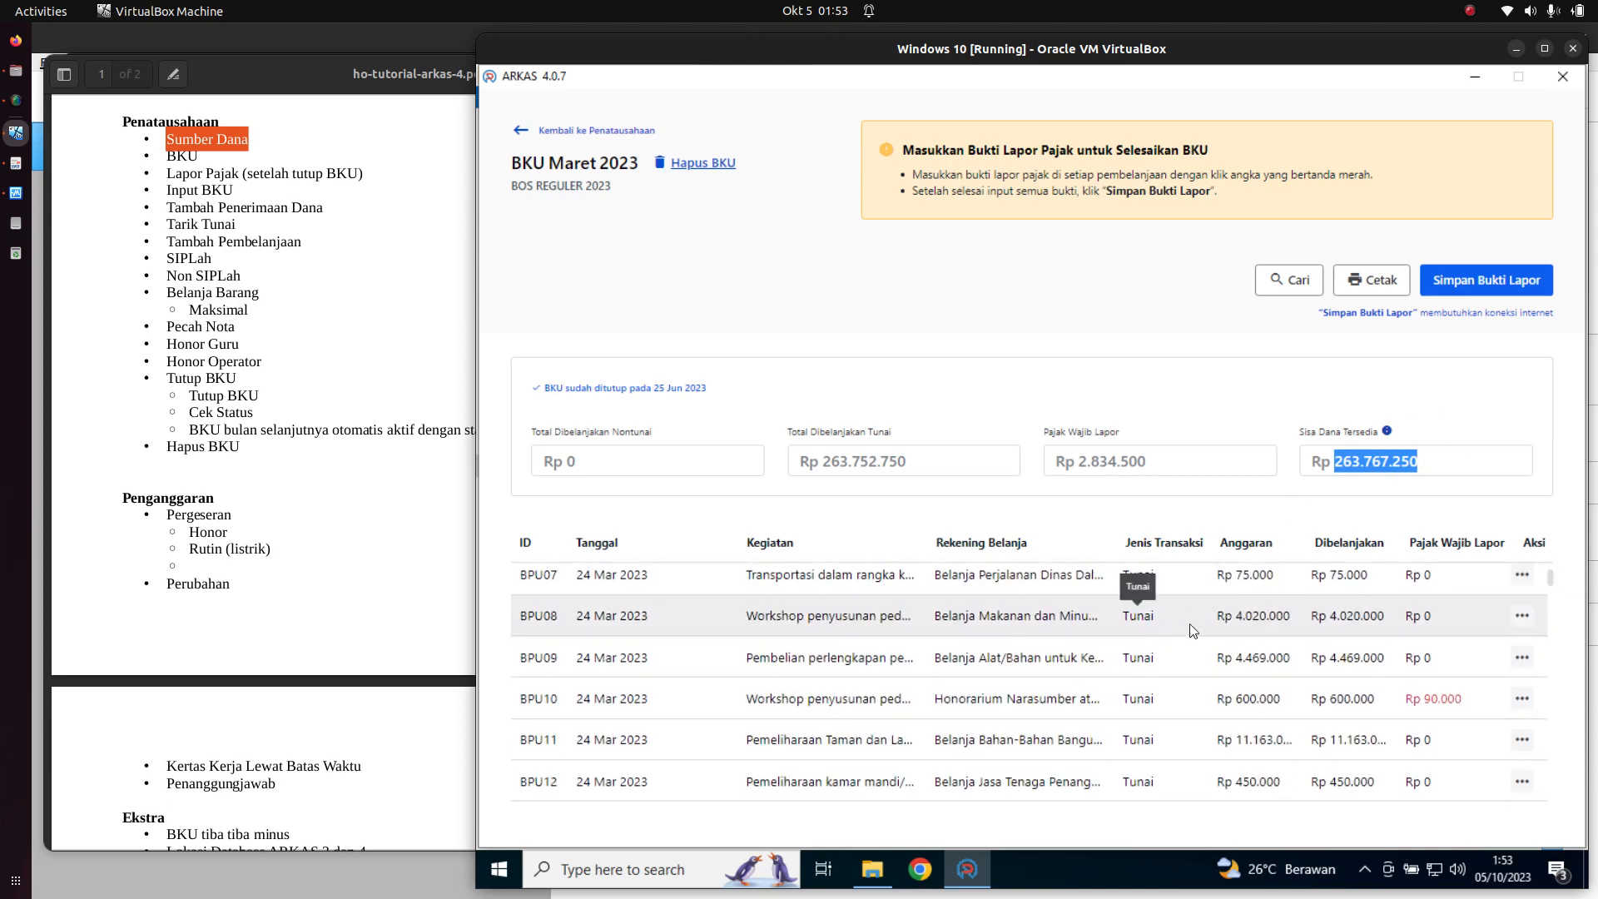
{"action": "scroll", "coordinate": [1234, 622], "scroll_direction": "up", "scroll_amount": 3}
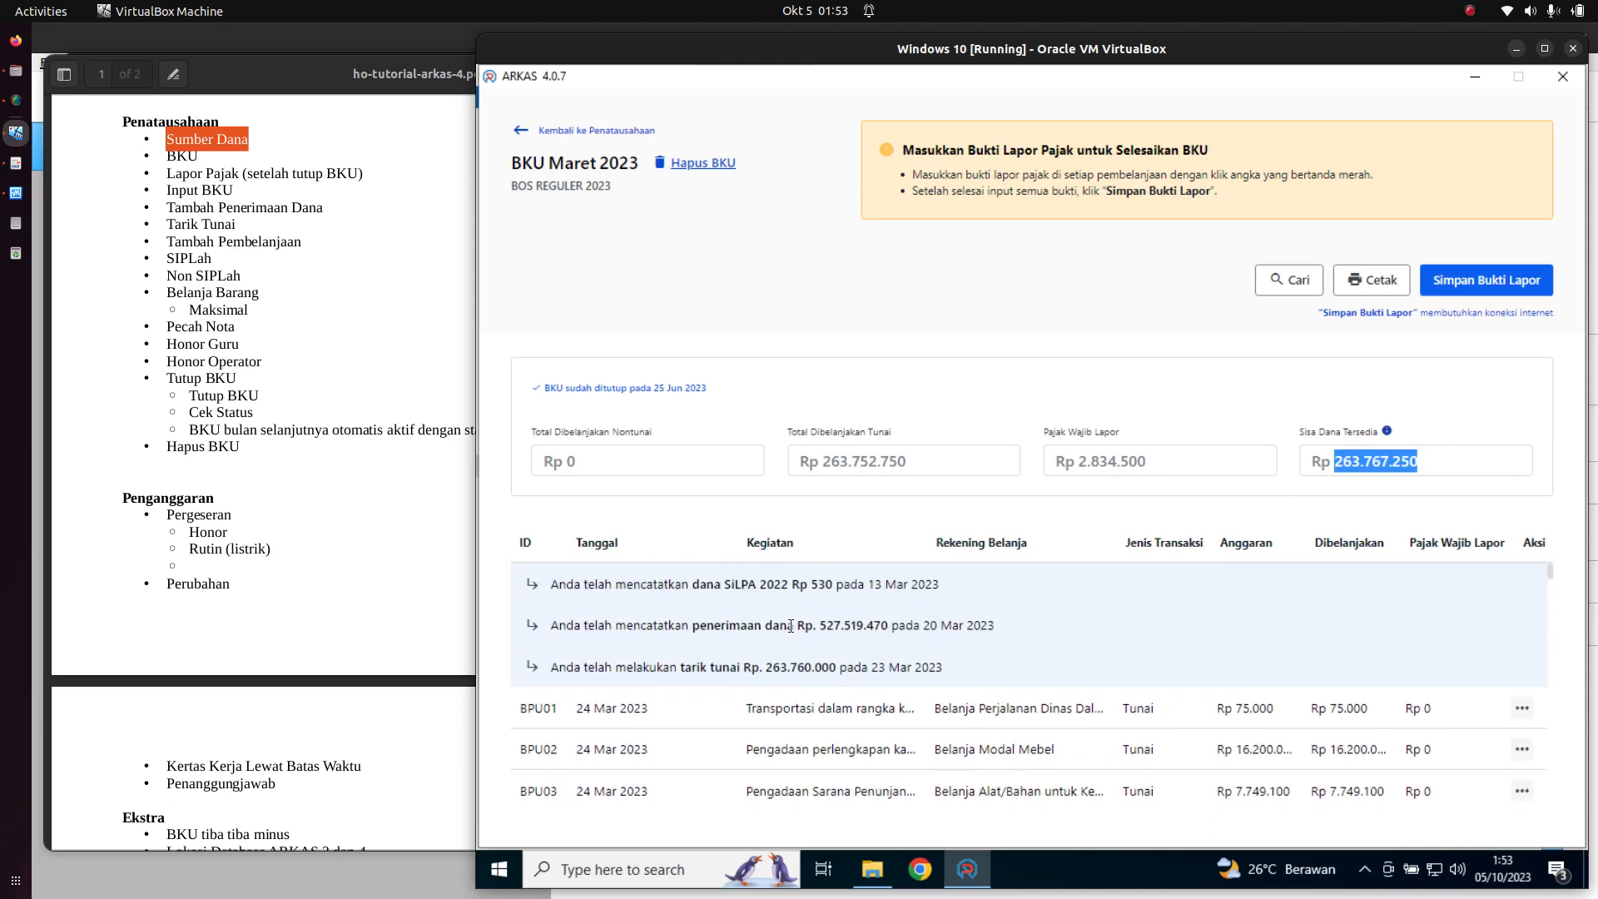
{"action": "scroll", "coordinate": [785, 626], "scroll_direction": "down", "scroll_amount": 3}
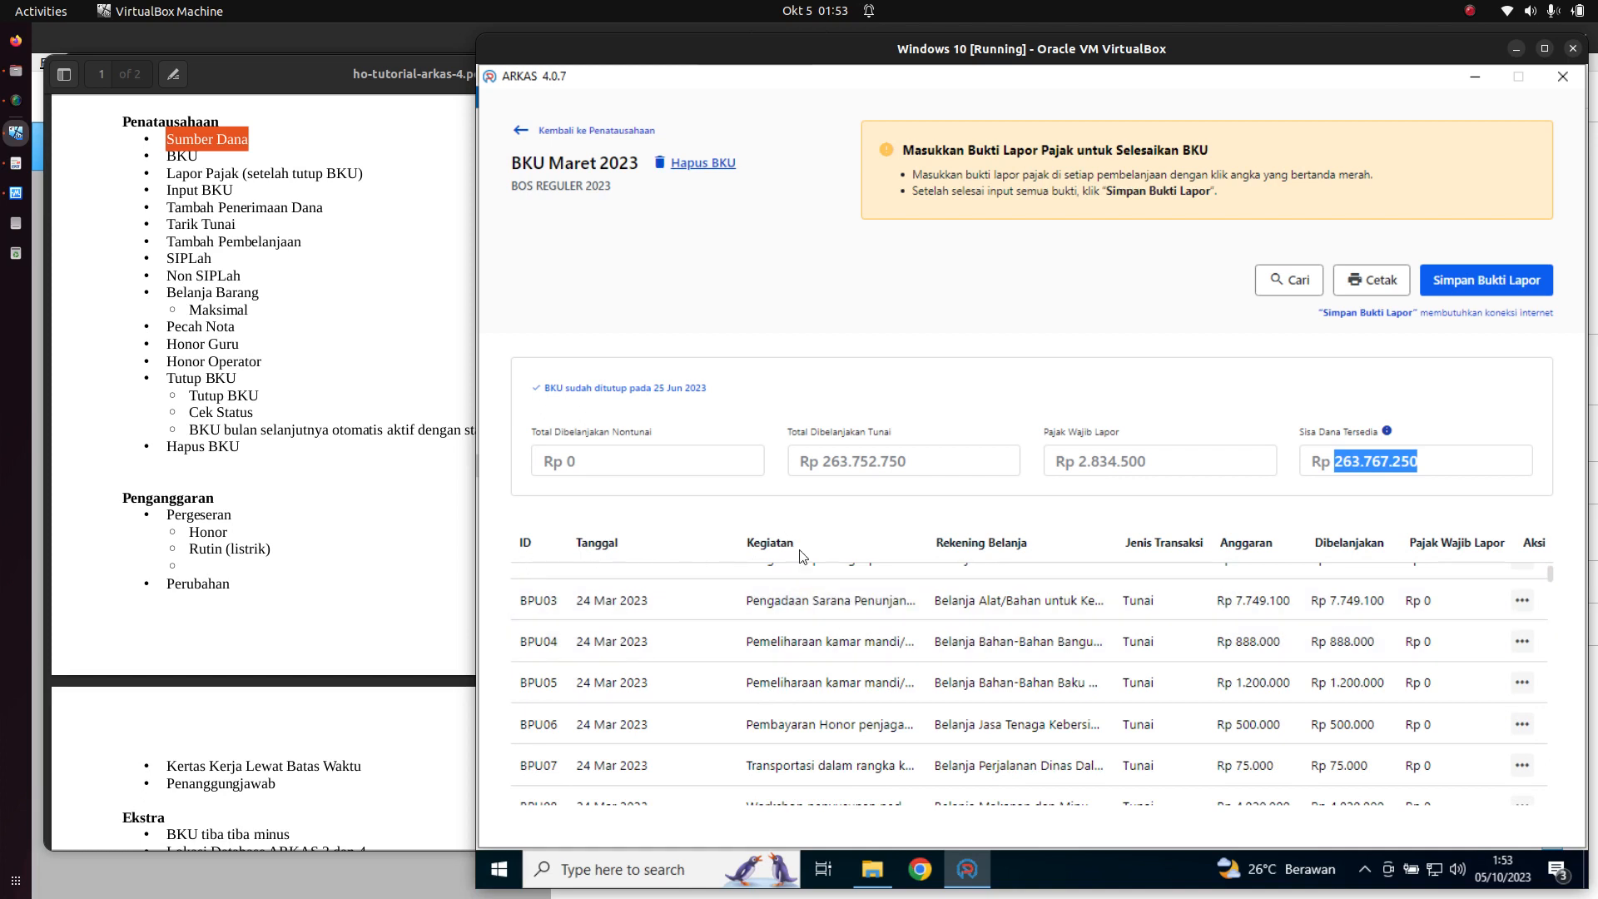
{"action": "scroll", "coordinate": [804, 560], "scroll_direction": "up", "scroll_amount": 3}
{"action": "scroll", "coordinate": [1110, 599], "scroll_direction": "down", "scroll_amount": 2}
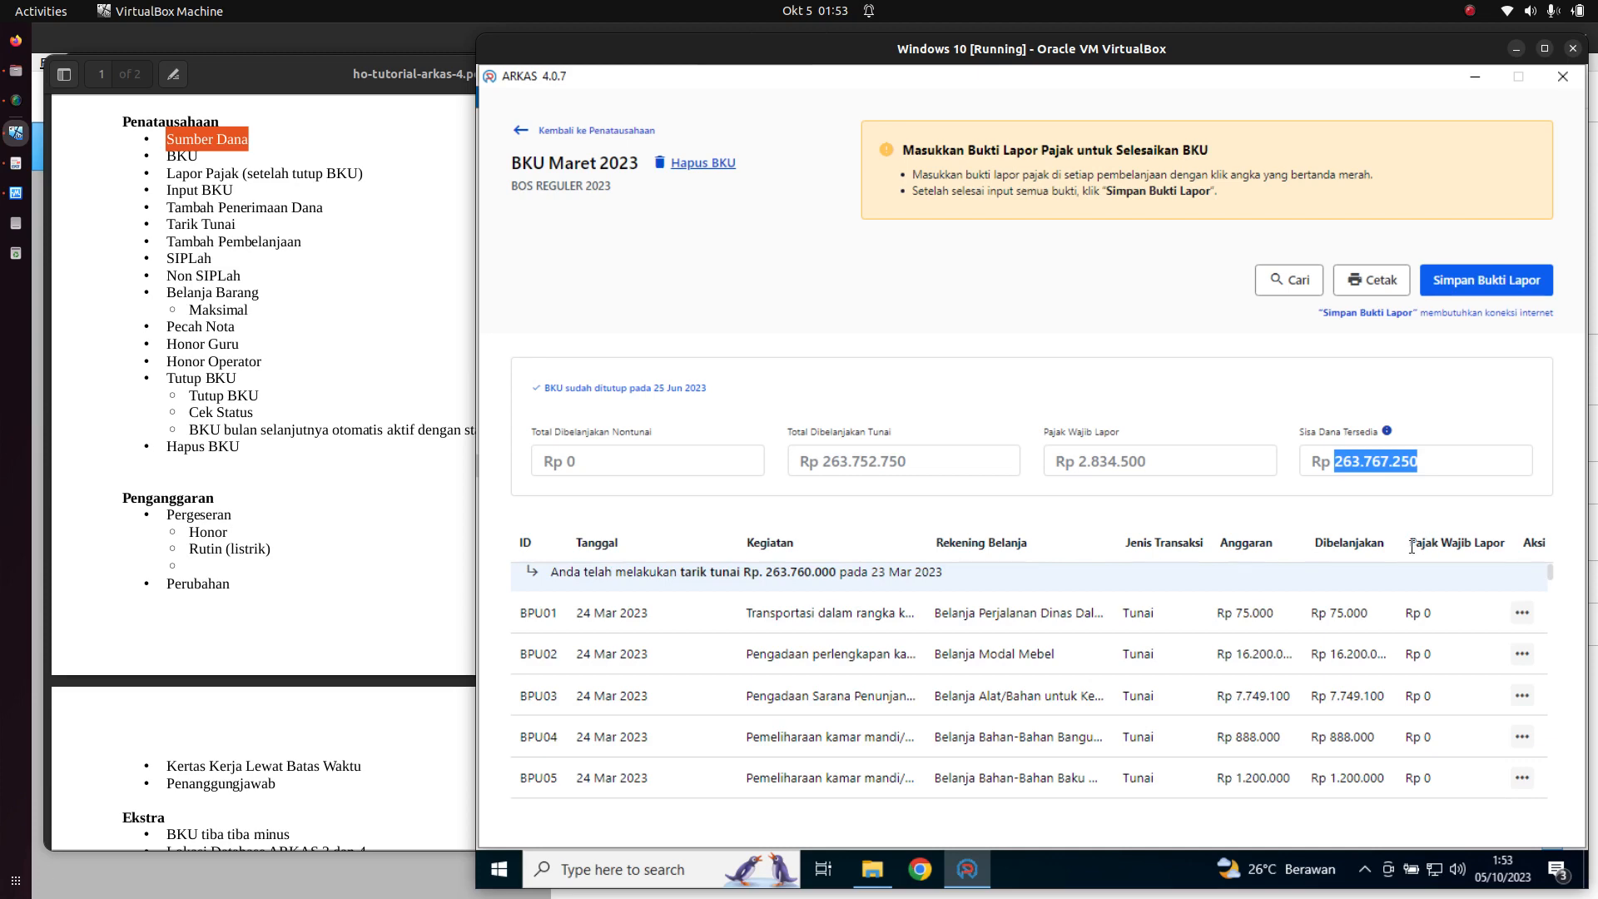
{"action": "scroll", "coordinate": [1431, 646], "scroll_direction": "up", "scroll_amount": 1}
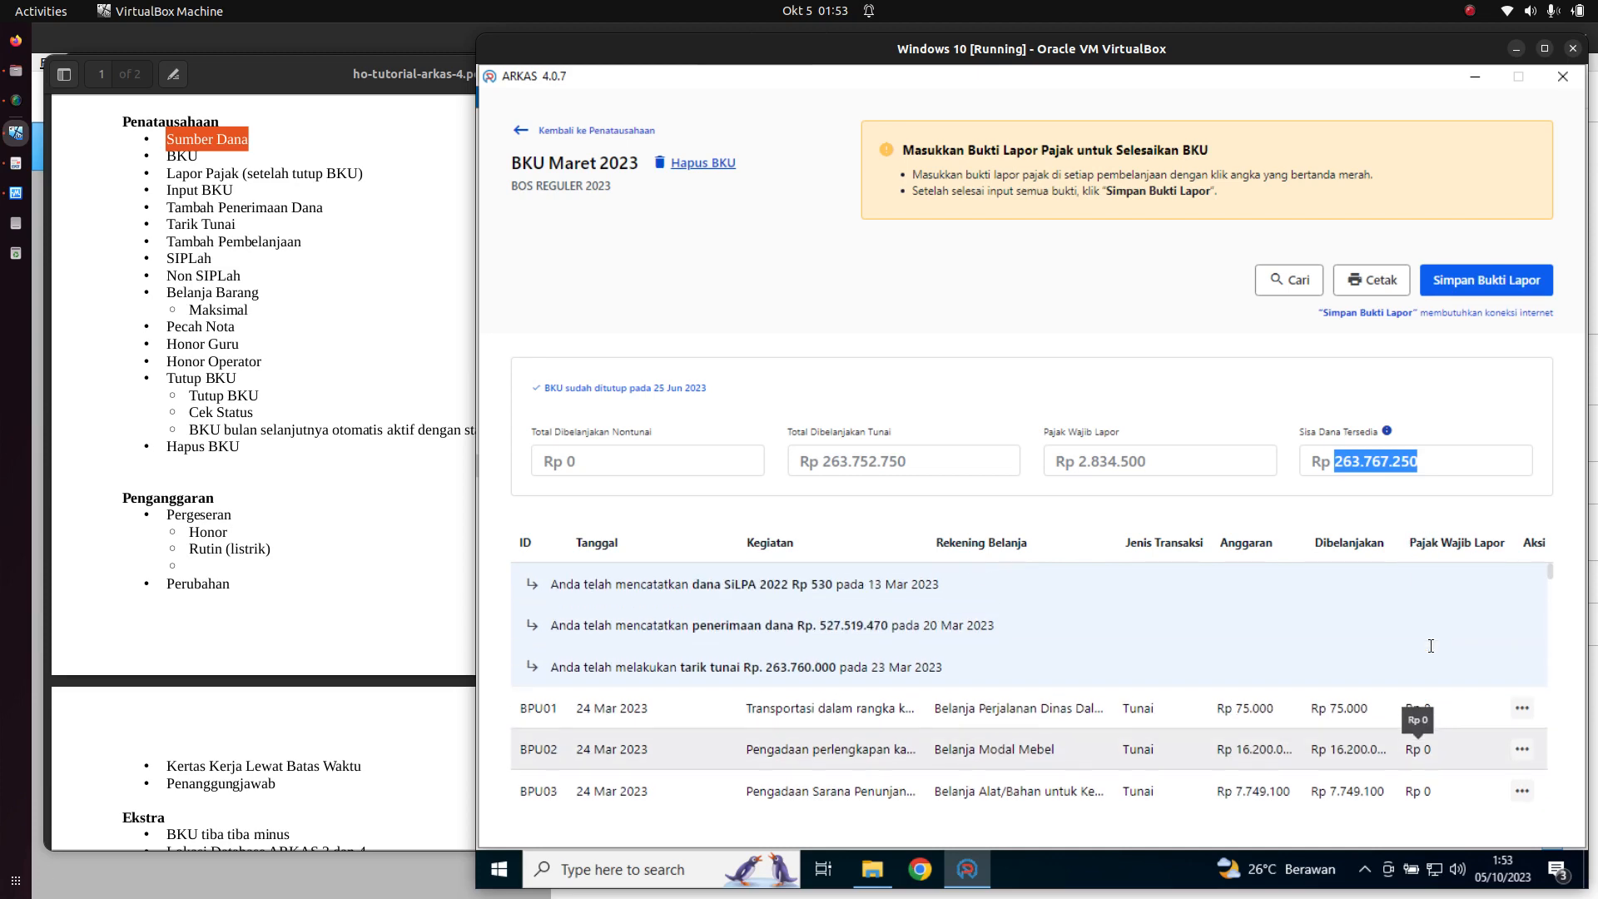
- Open the tax report form for transaction BPU10 in BKU Maret 2023 and set its report date to 3 Apr 2023
{"action": "scroll", "coordinate": [1431, 646], "scroll_direction": "down", "scroll_amount": 3}
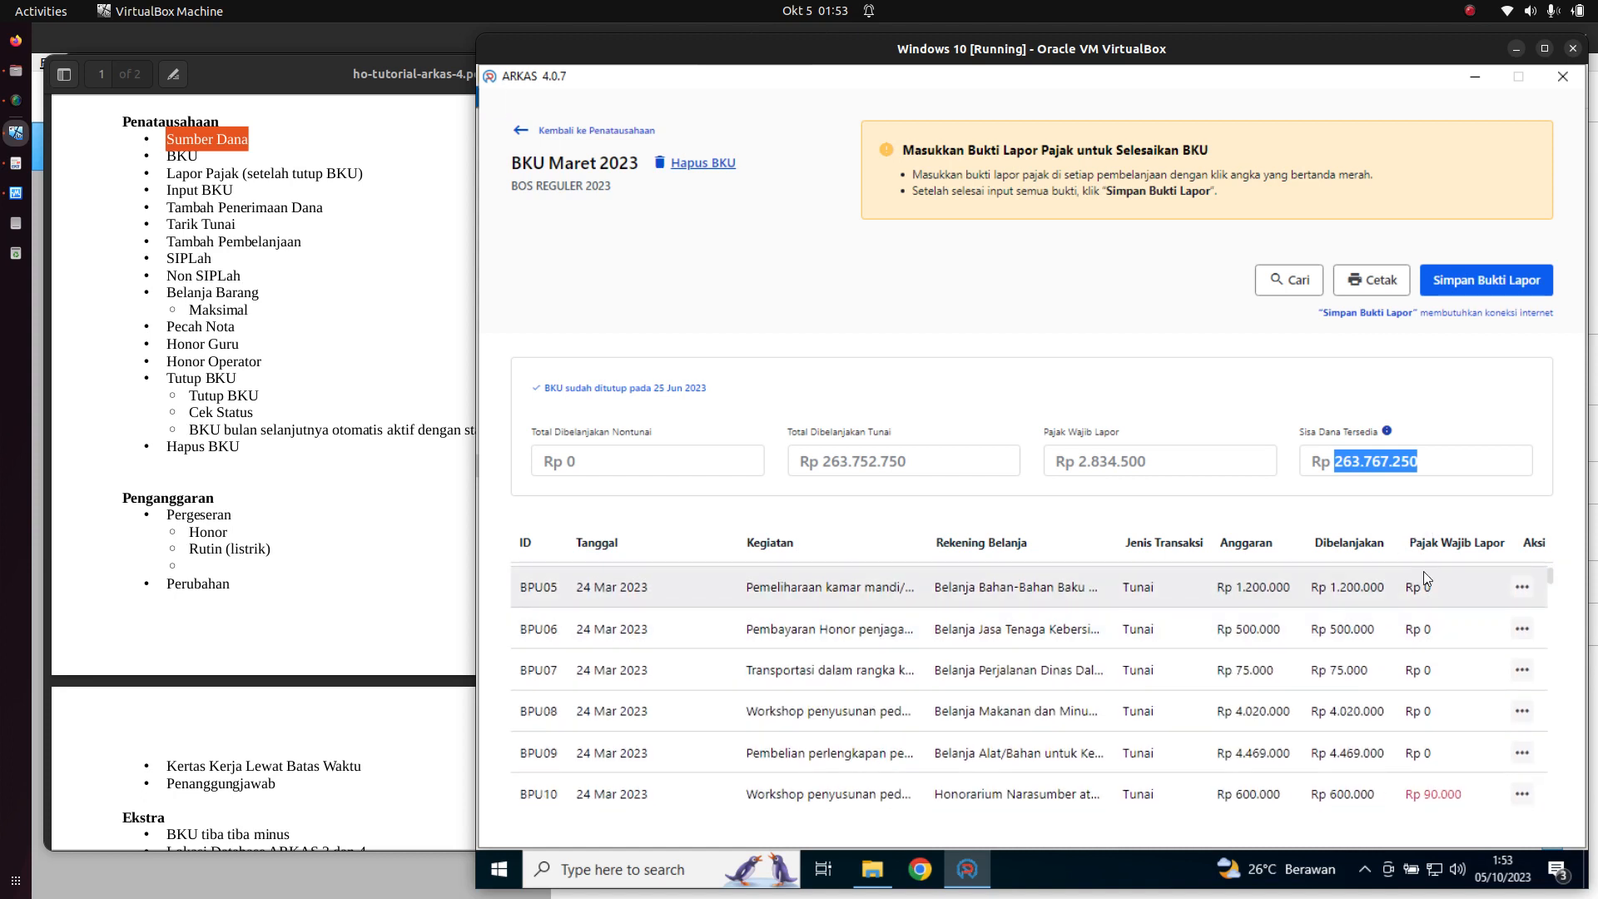
{"action": "scroll", "coordinate": [1435, 574], "scroll_direction": "down", "scroll_amount": 1}
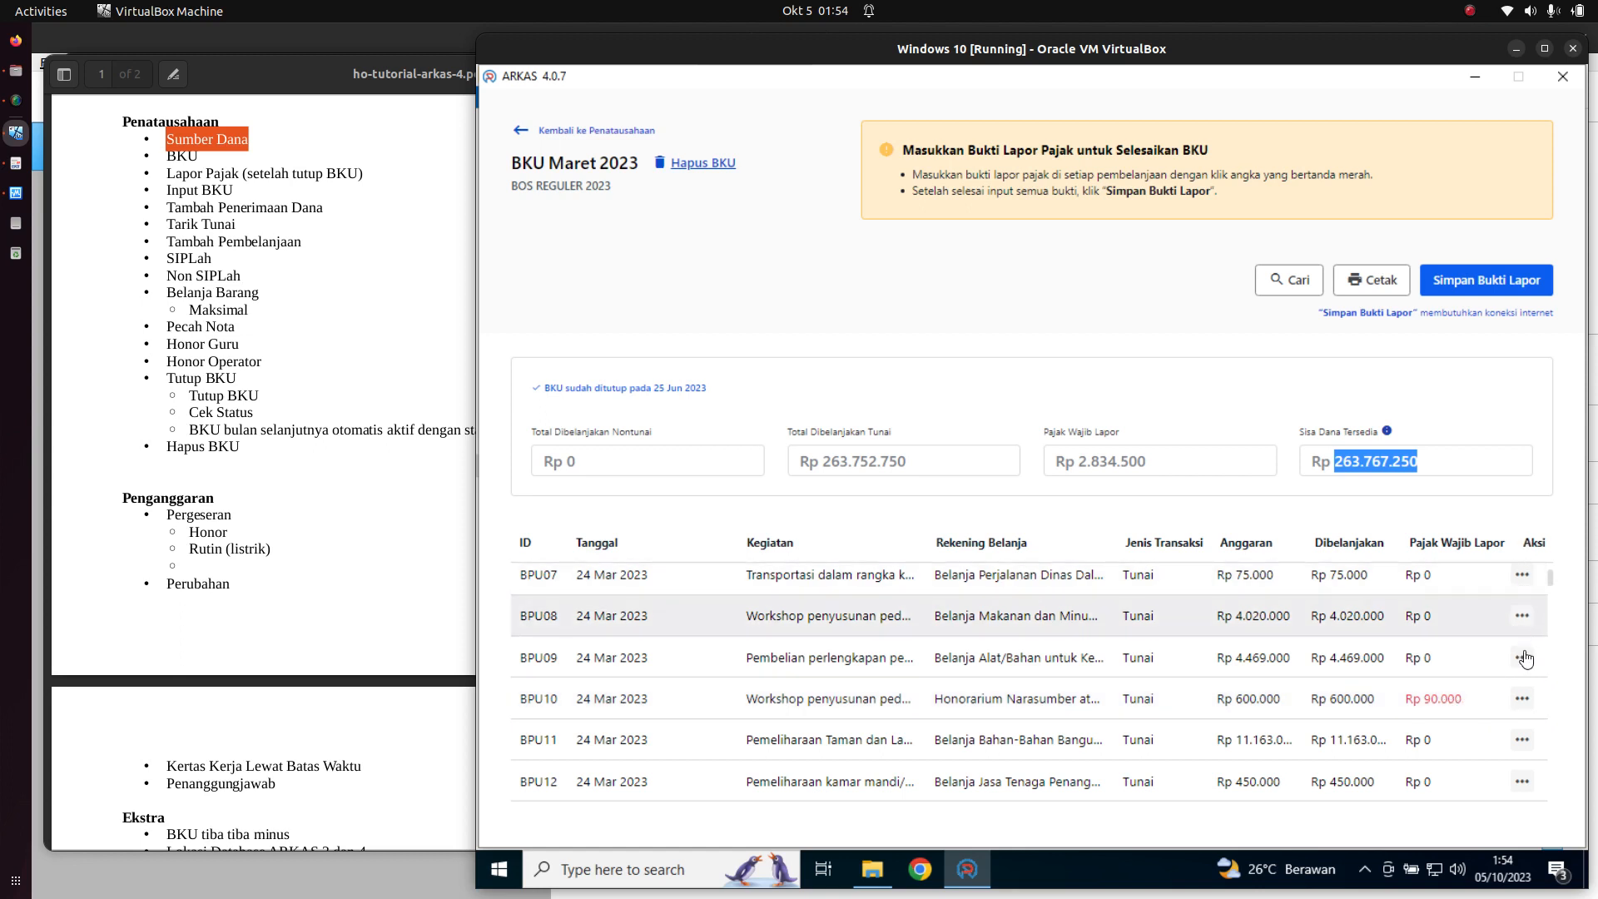
{"action": "left_click", "coordinate": [1524, 710]}
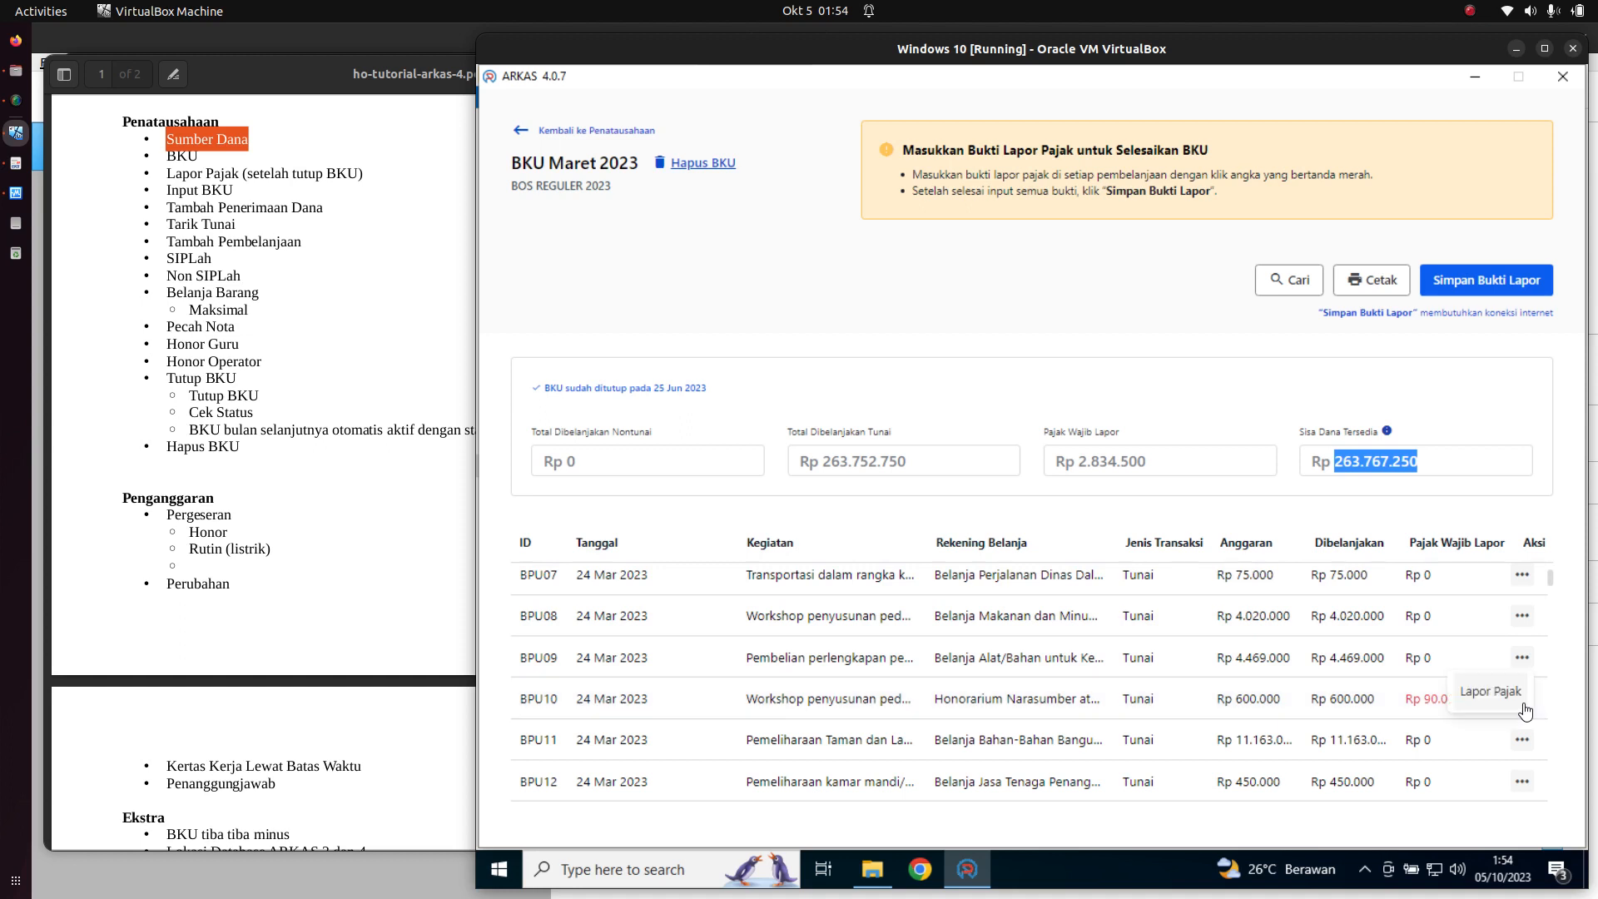
{"action": "left_click", "coordinate": [1505, 700]}
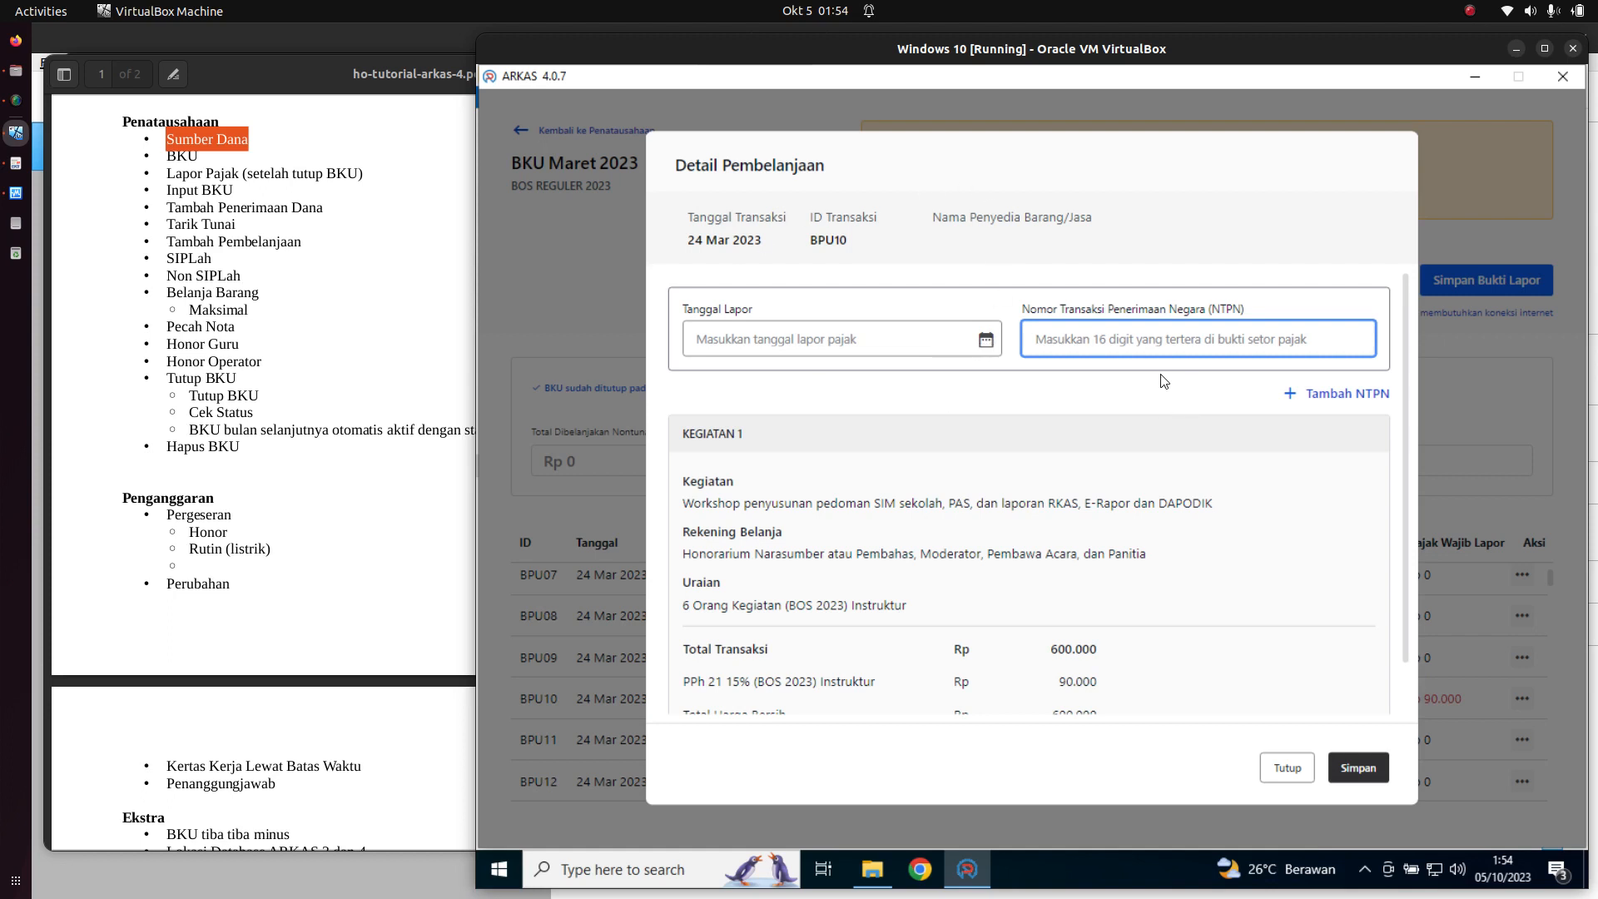
{"action": "left_click", "coordinate": [987, 341]}
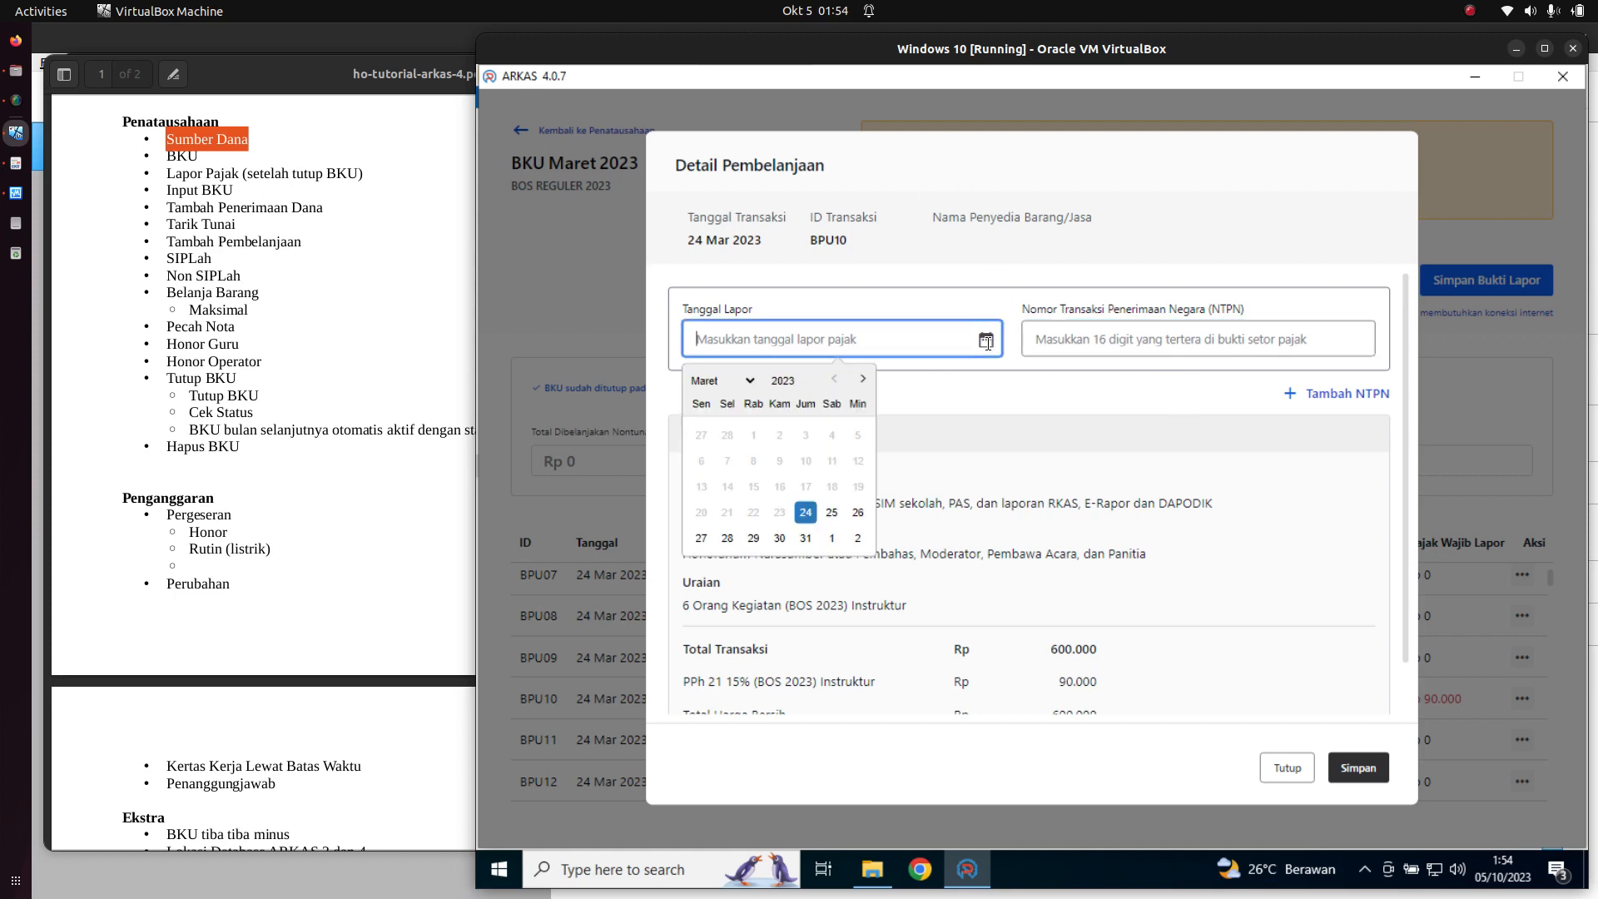
{"action": "left_click", "coordinate": [863, 381]}
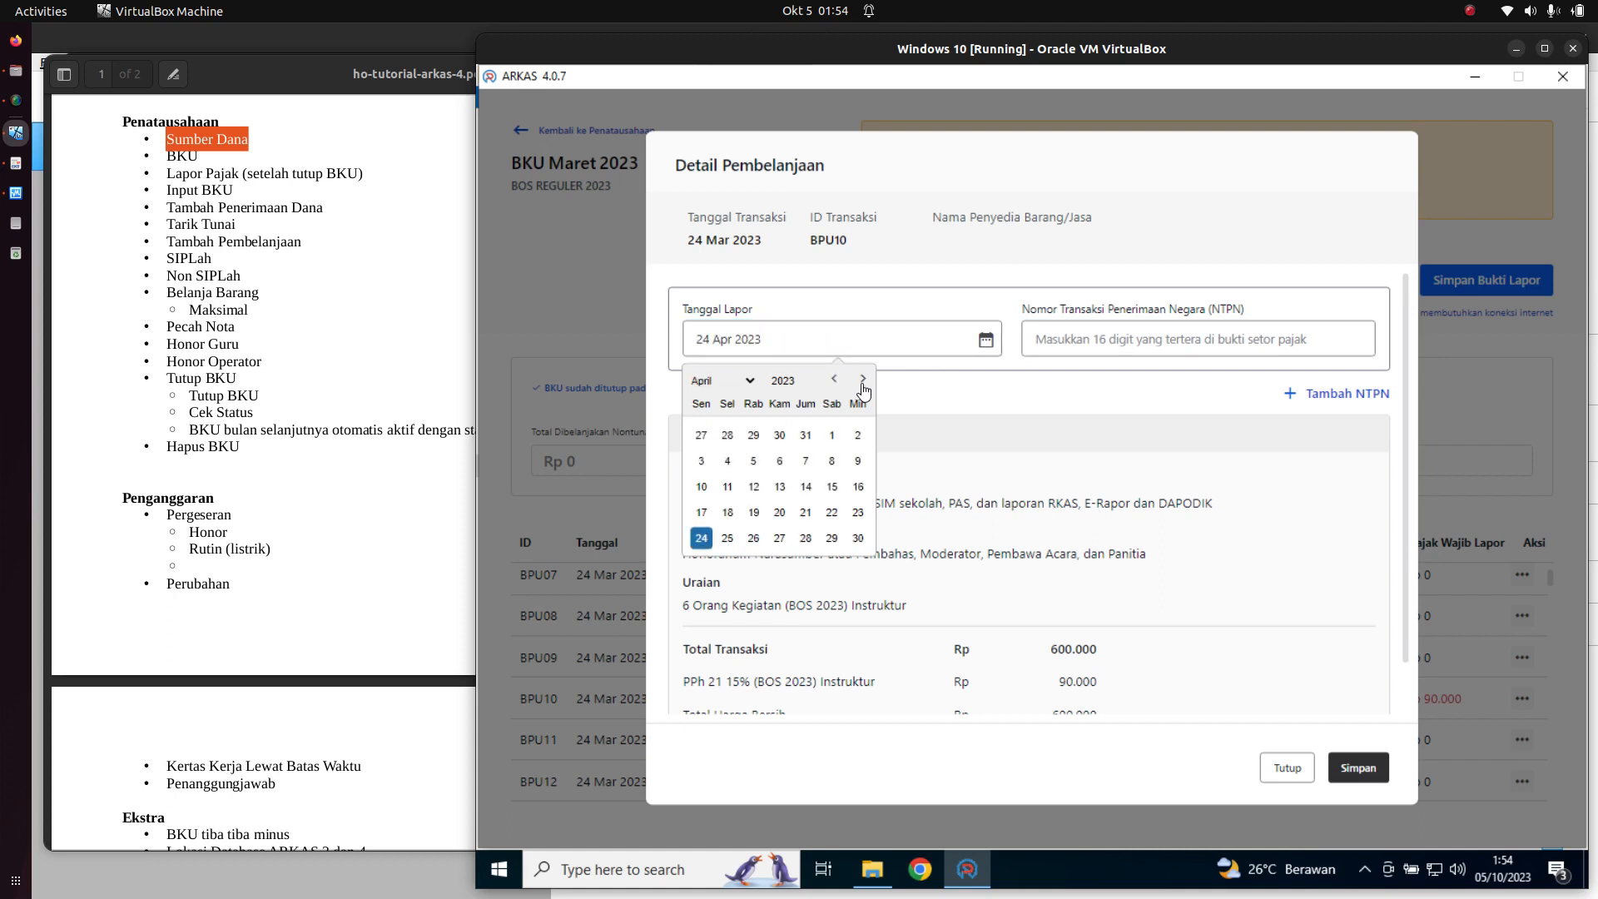
{"action": "left_click", "coordinate": [704, 462]}
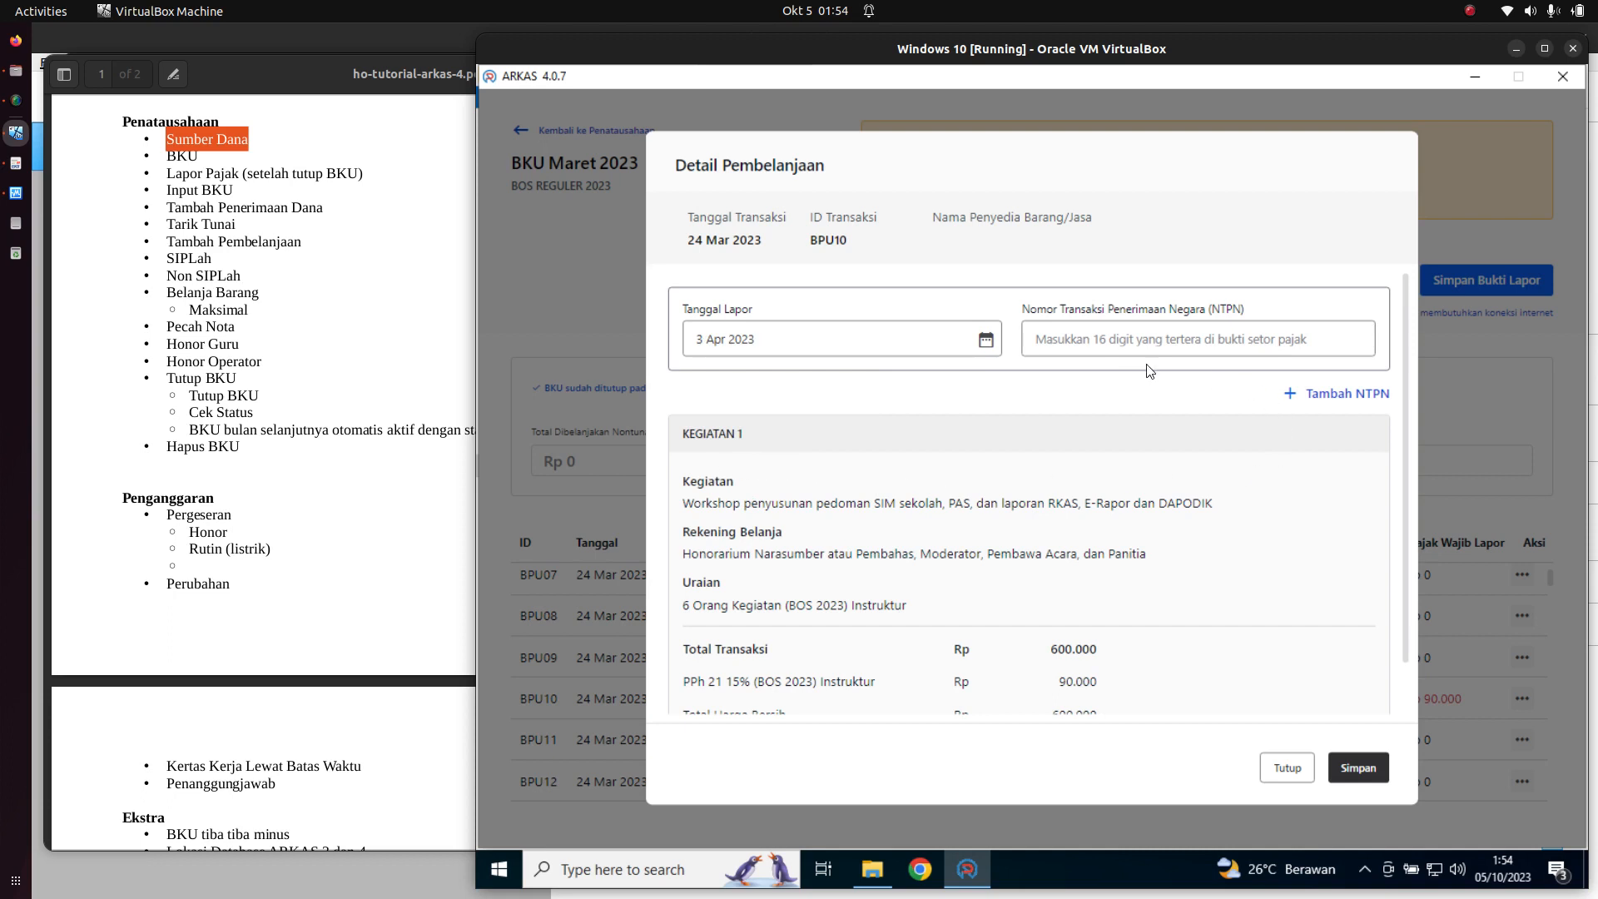
- Enter the 16-character state revenue transaction number (NTPN) in BPU10's tax report form
{"action": "left_click", "coordinate": [1071, 333]}
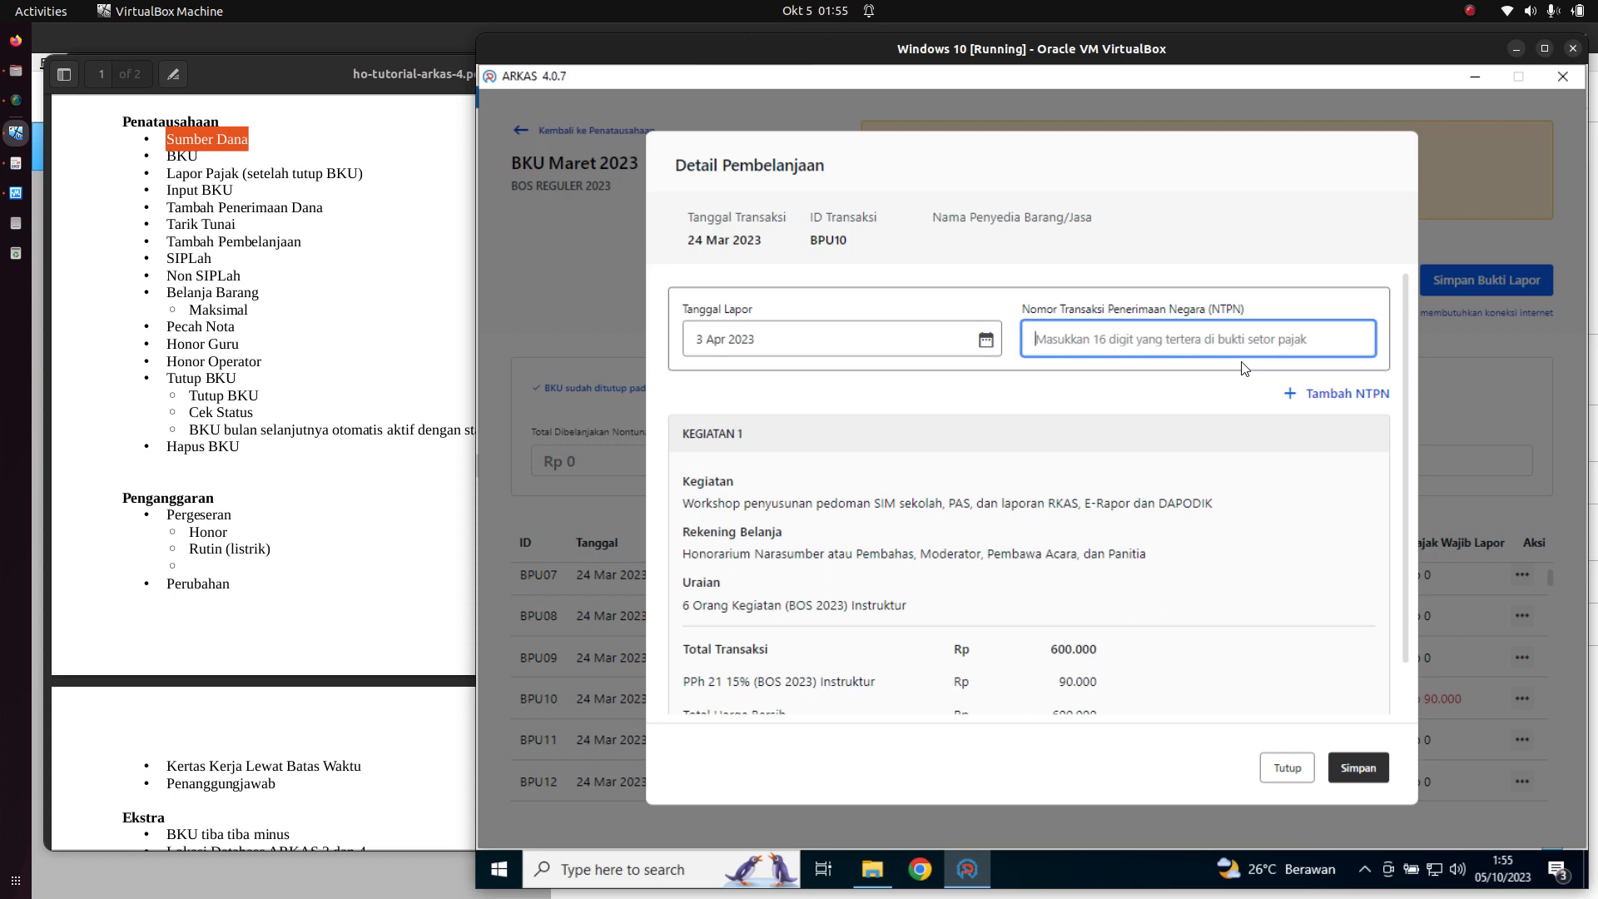
{"action": "type", "text": "A"}
{"action": "type", "text": "R"}
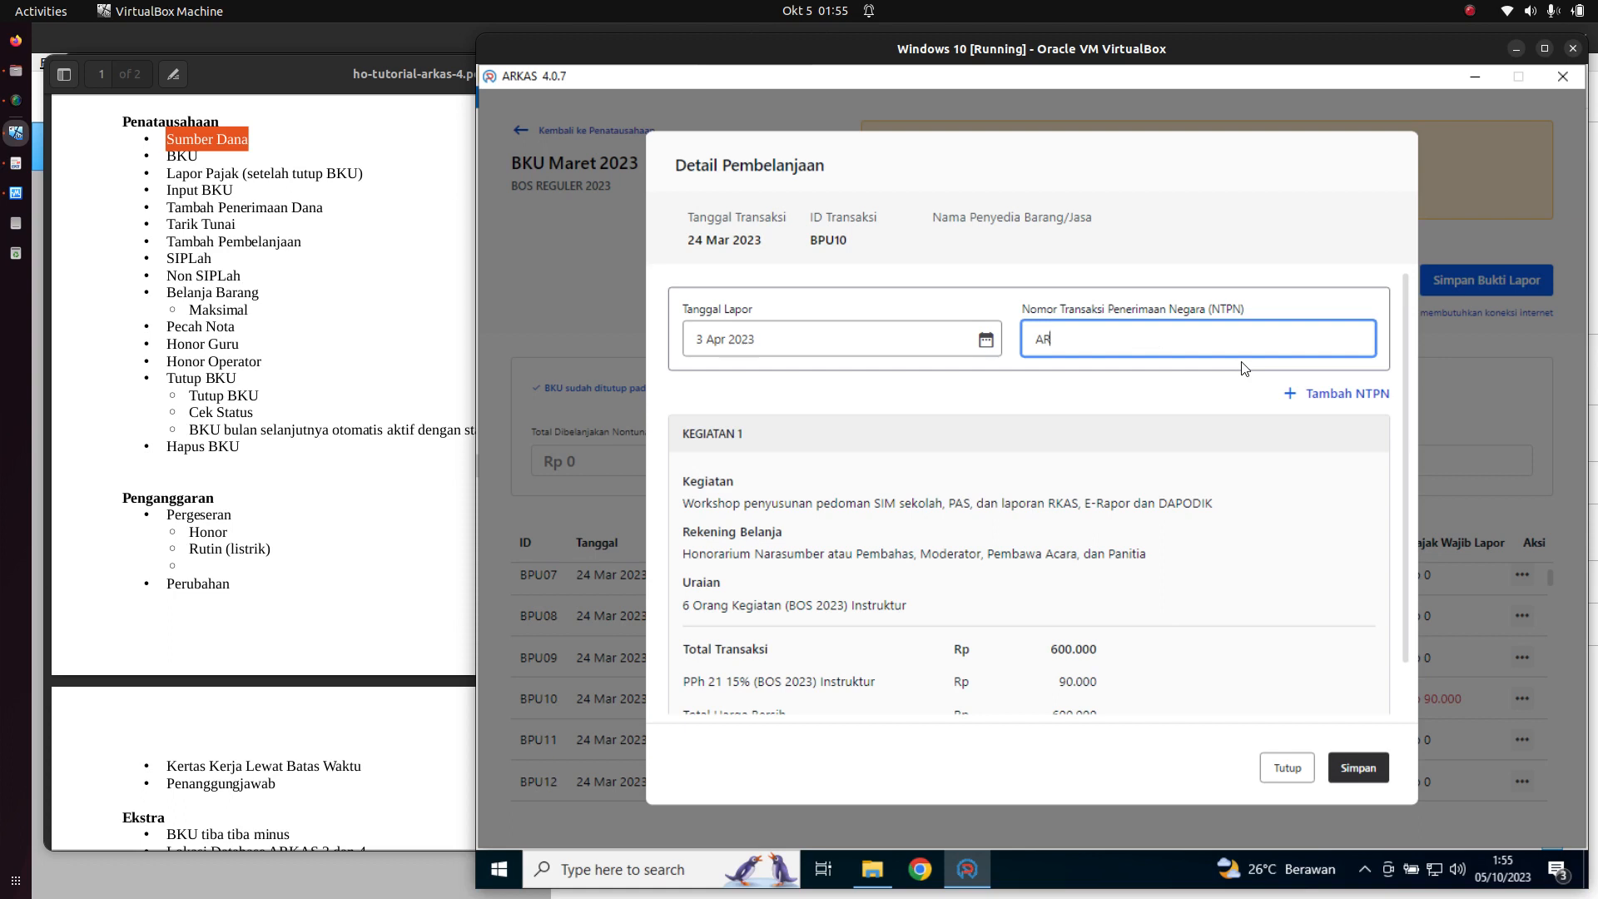
{"action": "scroll", "coordinate": [1244, 369], "scroll_direction": "down", "scroll_amount": 1}
{"action": "scroll", "coordinate": [1244, 367], "scroll_direction": "up", "scroll_amount": 1}
{"action": "type", "text": "12345678901234"}
- Add a second NTPN entry and remove it again, and save BPU10's tax report
{"action": "left_click", "coordinate": [1335, 397]}
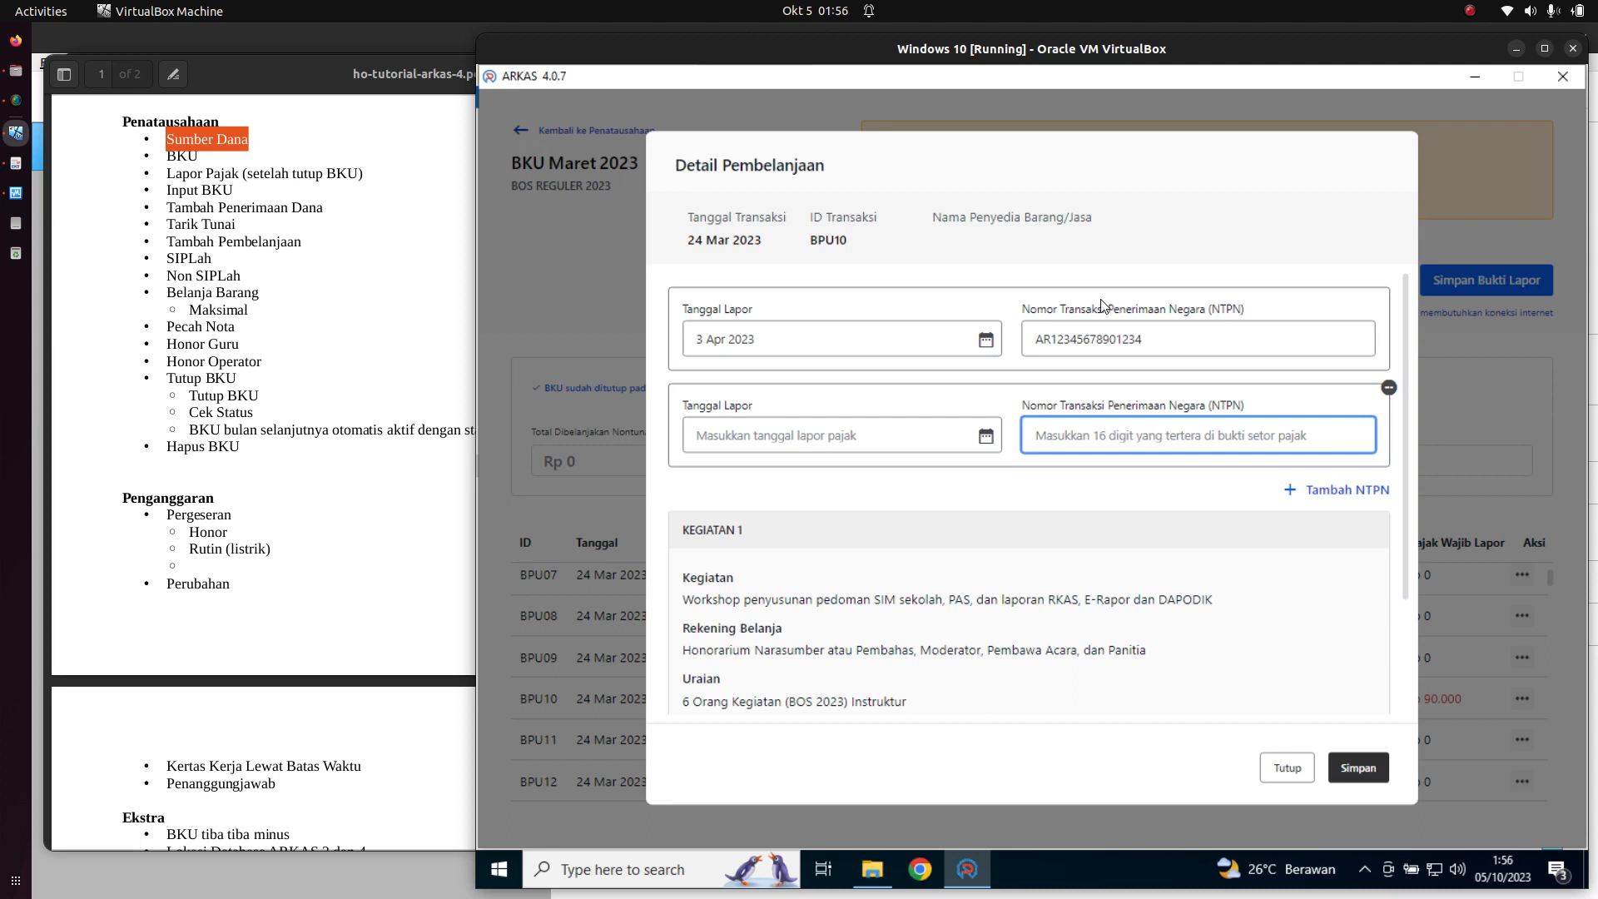
{"action": "left_click", "coordinate": [1388, 389]}
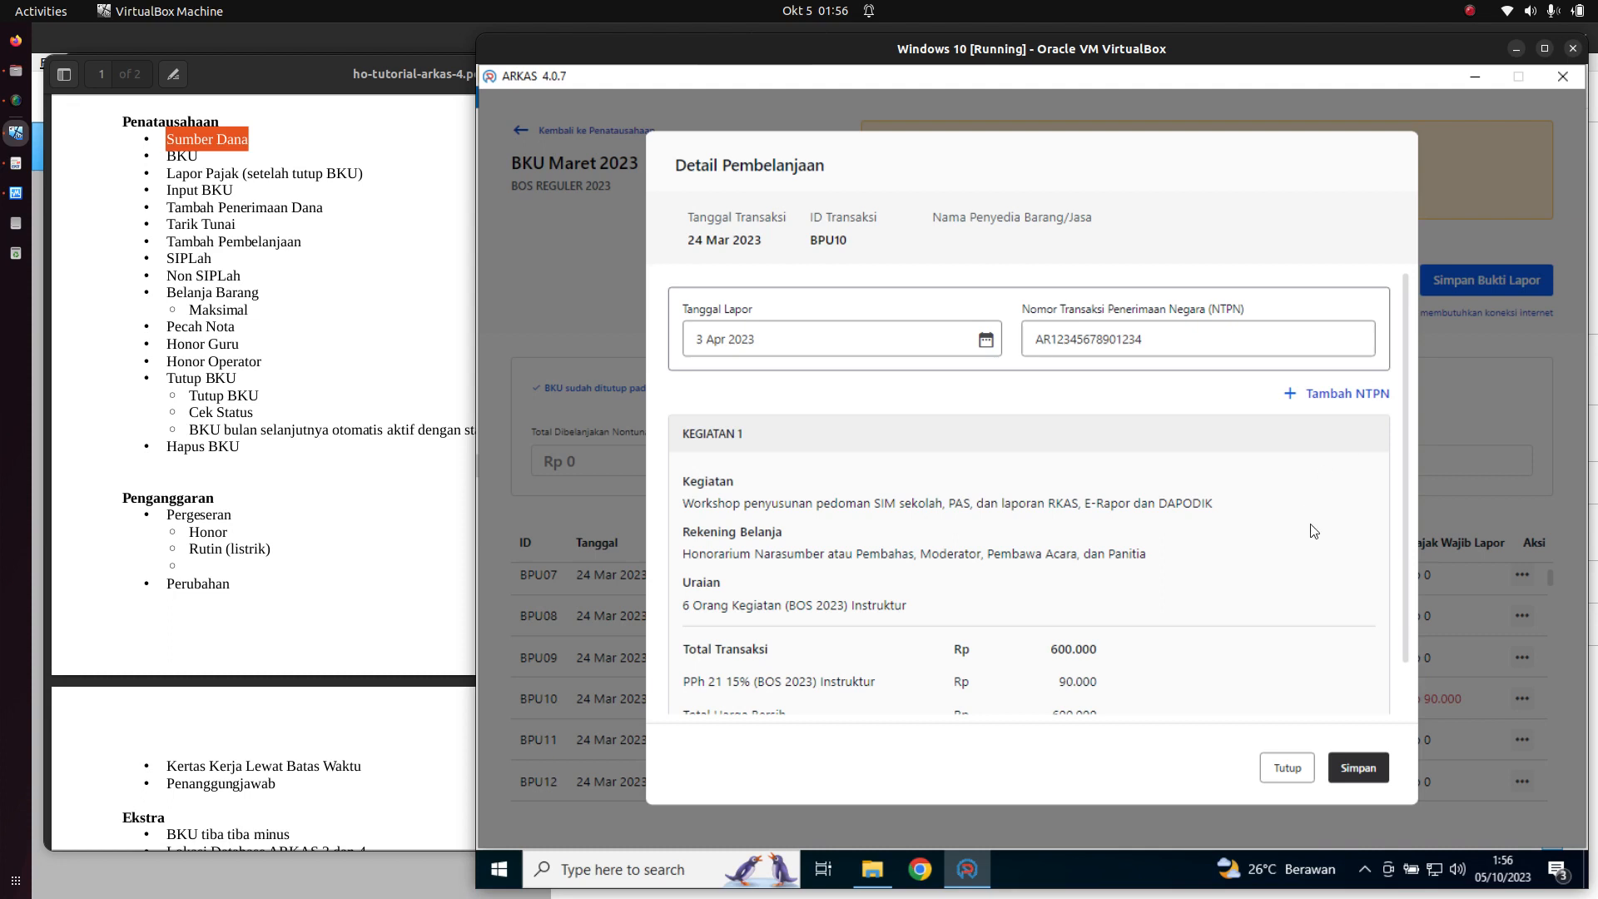
{"action": "scroll", "coordinate": [1303, 541], "scroll_direction": "down", "scroll_amount": 1}
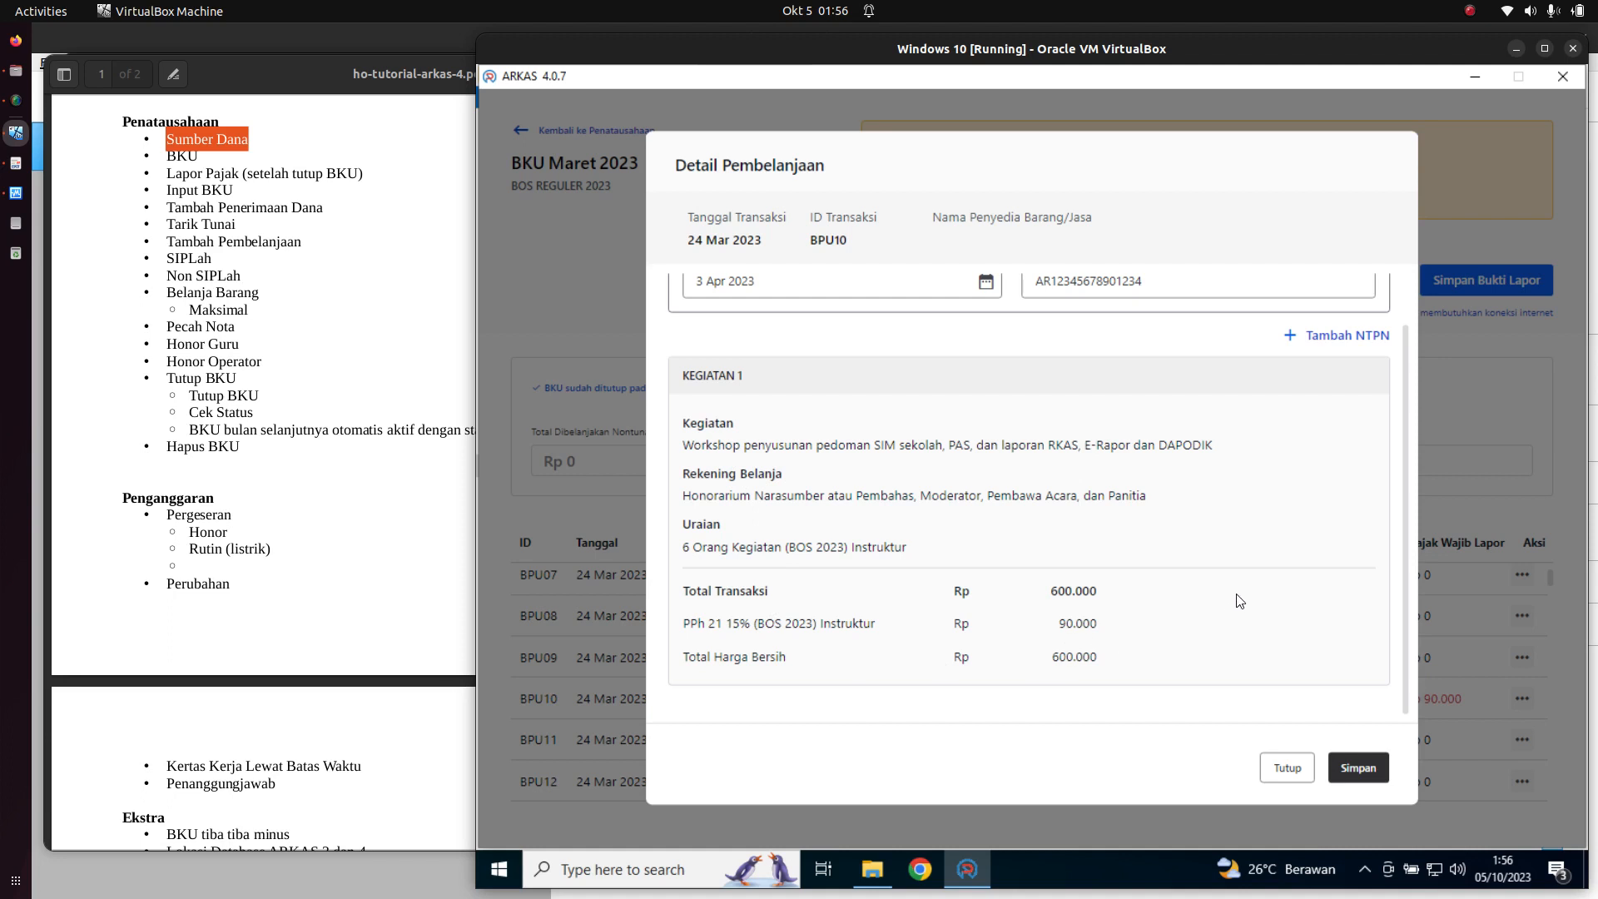
{"action": "left_click", "coordinate": [1359, 769]}
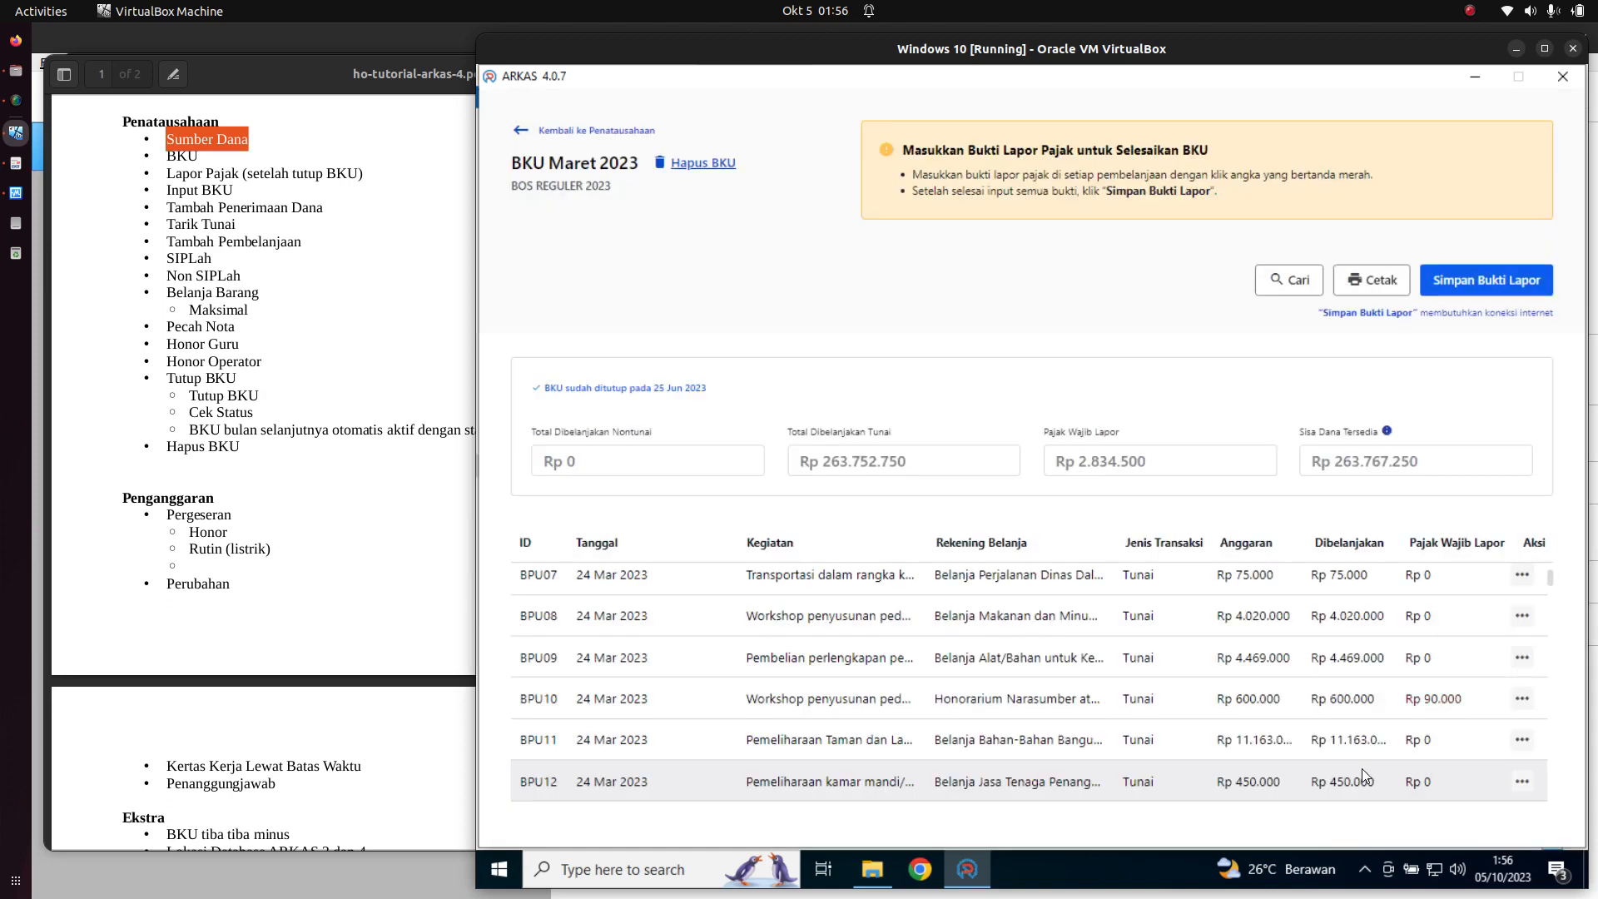
- View BPU10's purchase details with the saved tax report data, and exit without saving changes
{"action": "scroll", "coordinate": [1474, 698], "scroll_direction": "down", "scroll_amount": 3}
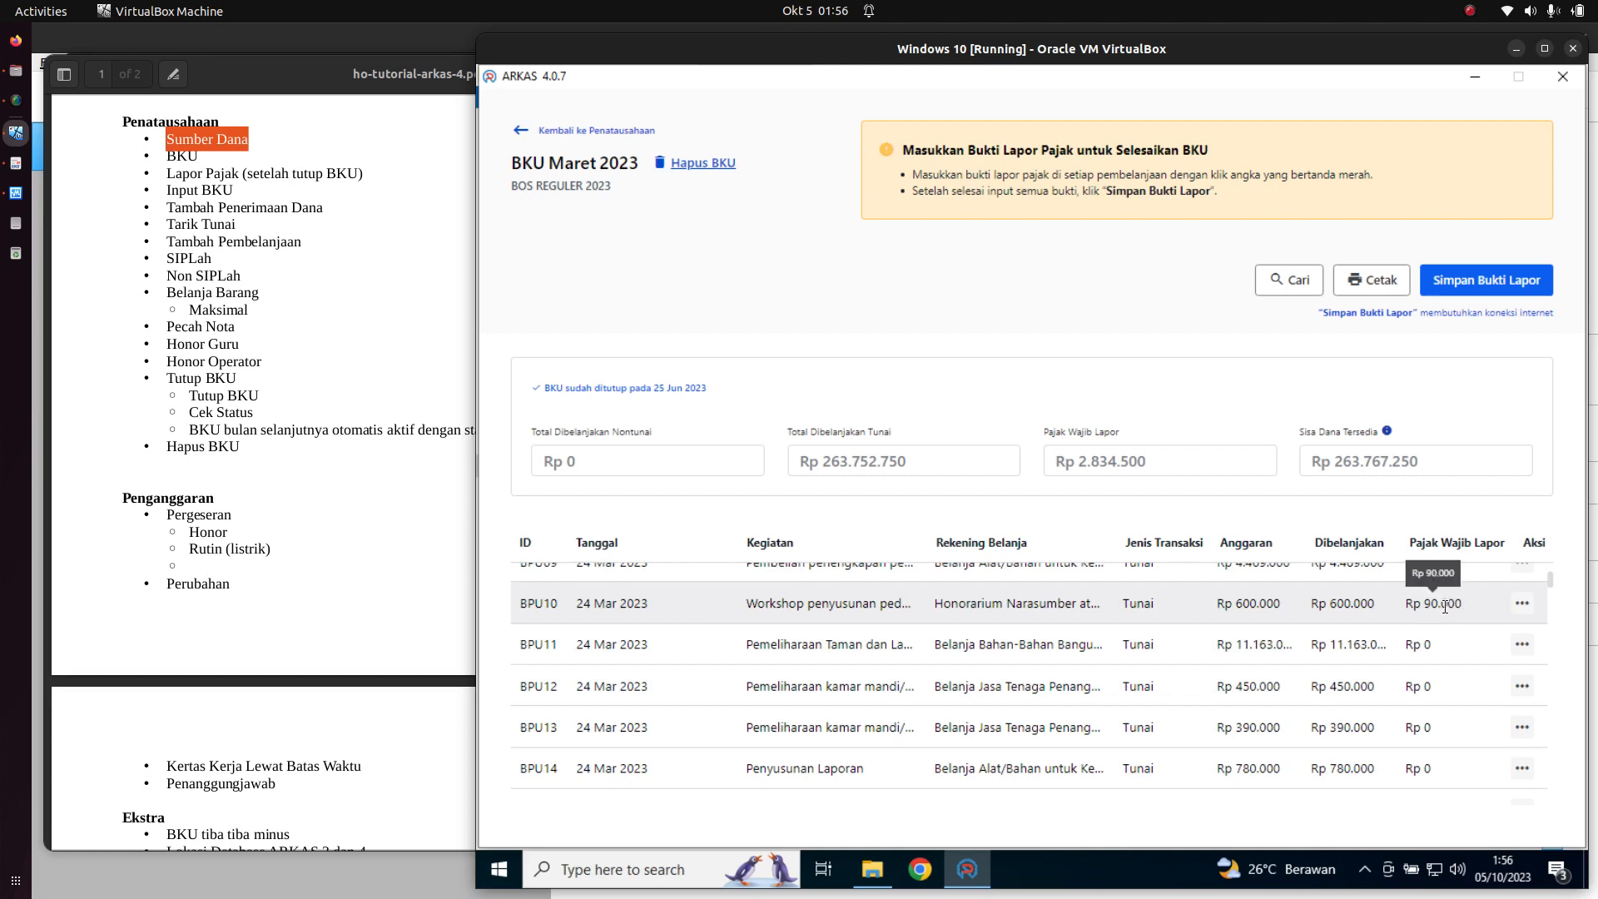
{"action": "left_click", "coordinate": [1522, 606]}
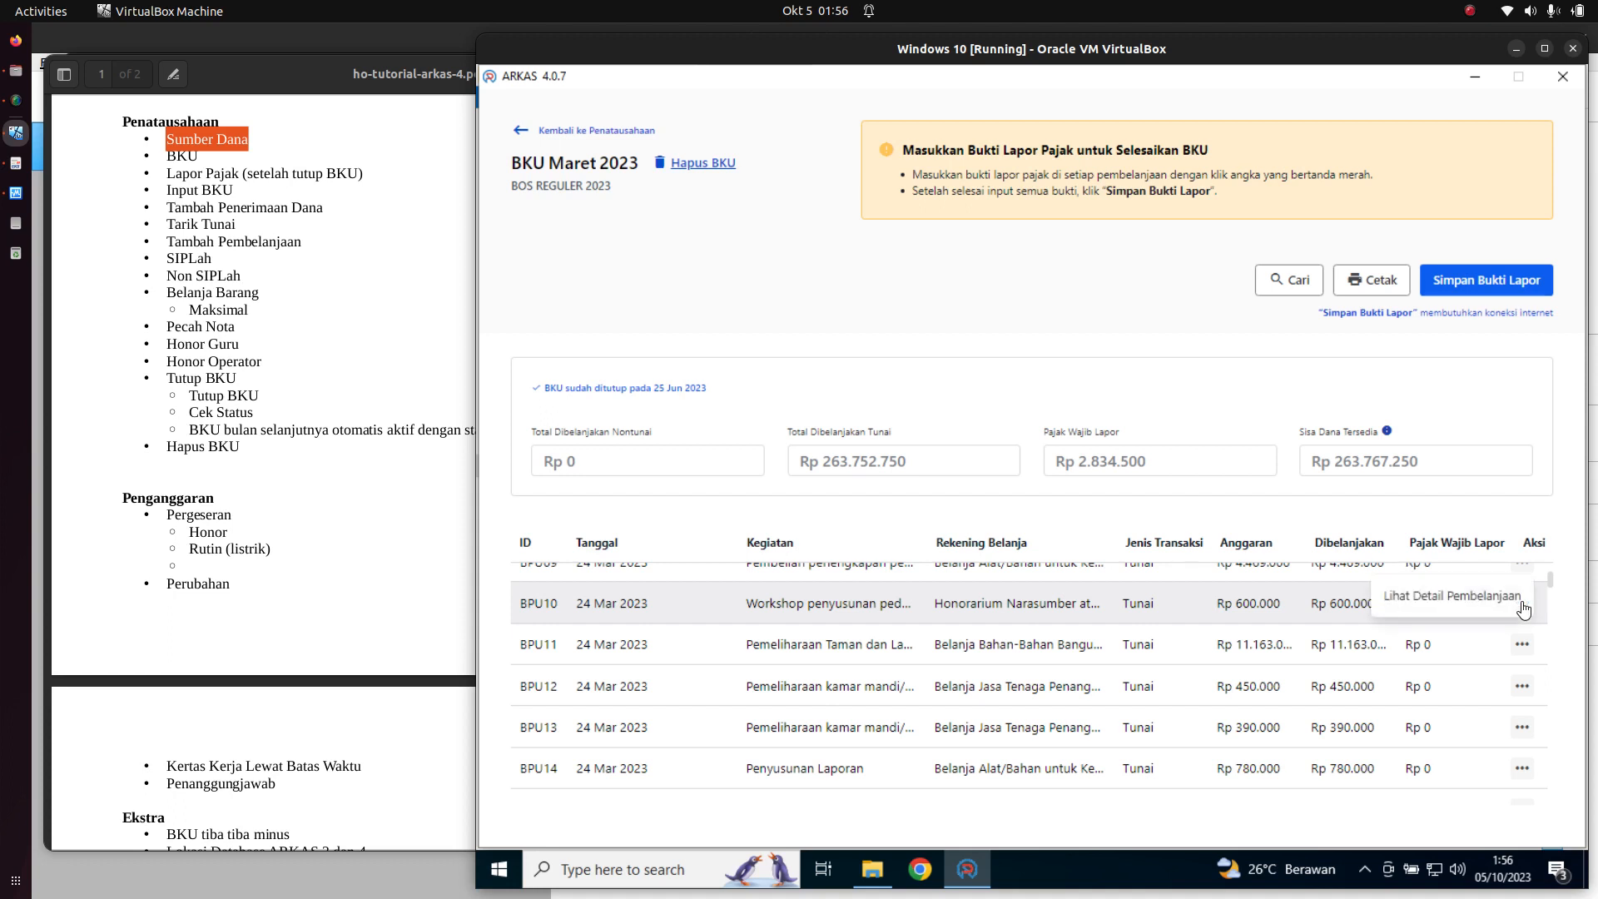
{"action": "left_click", "coordinate": [1494, 598]}
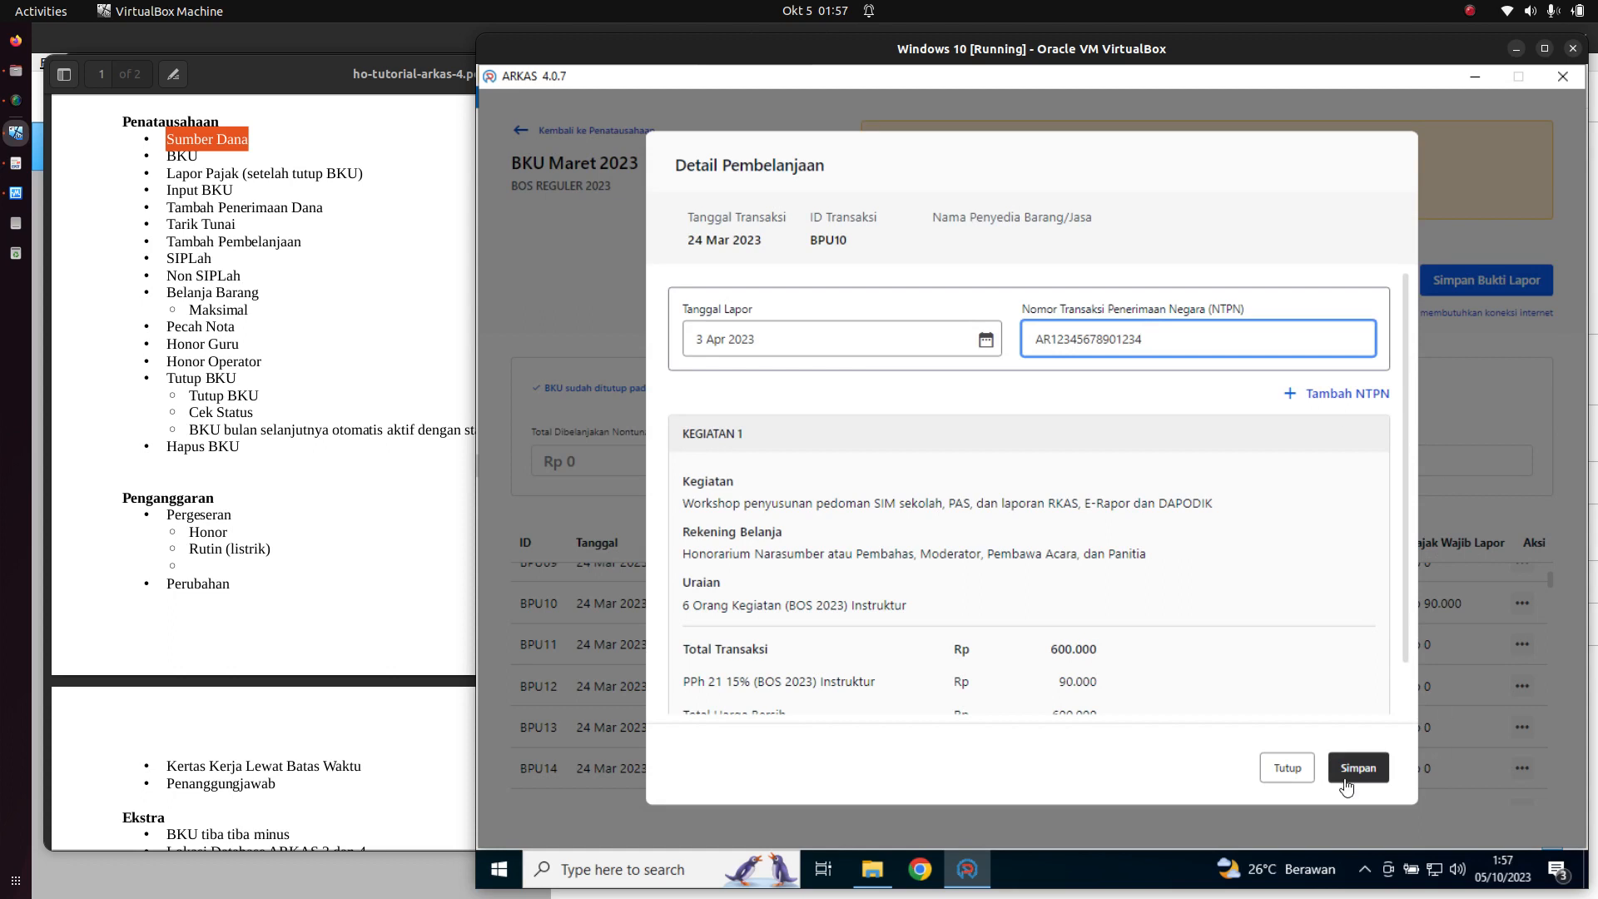
{"action": "scroll", "coordinate": [1327, 658], "scroll_direction": "down", "scroll_amount": 1}
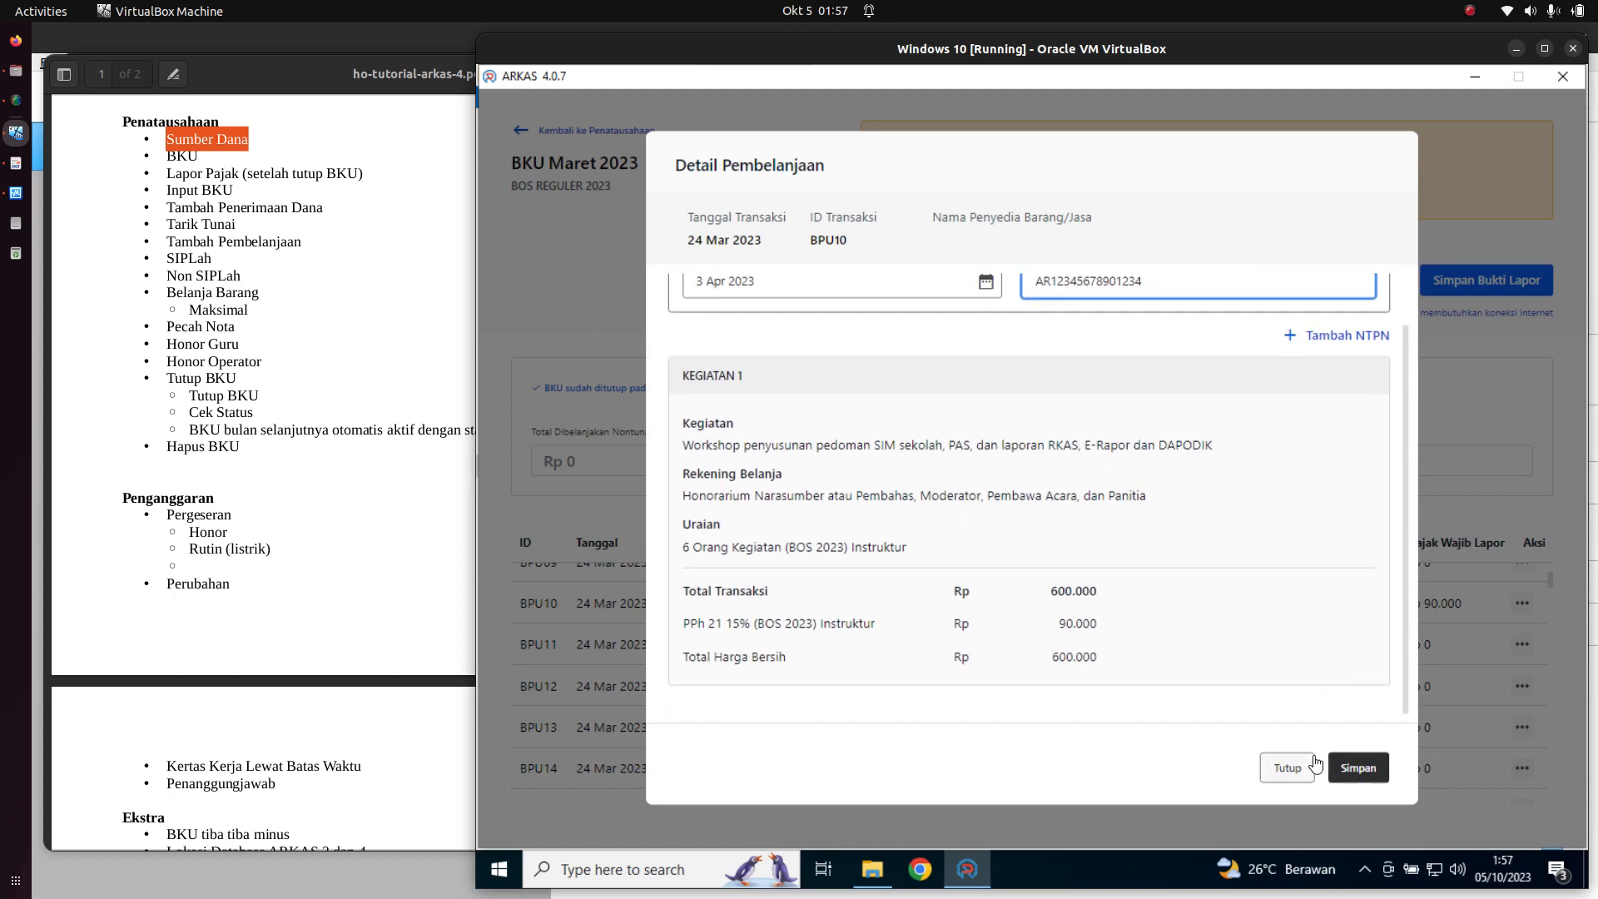
{"action": "left_click", "coordinate": [1312, 765]}
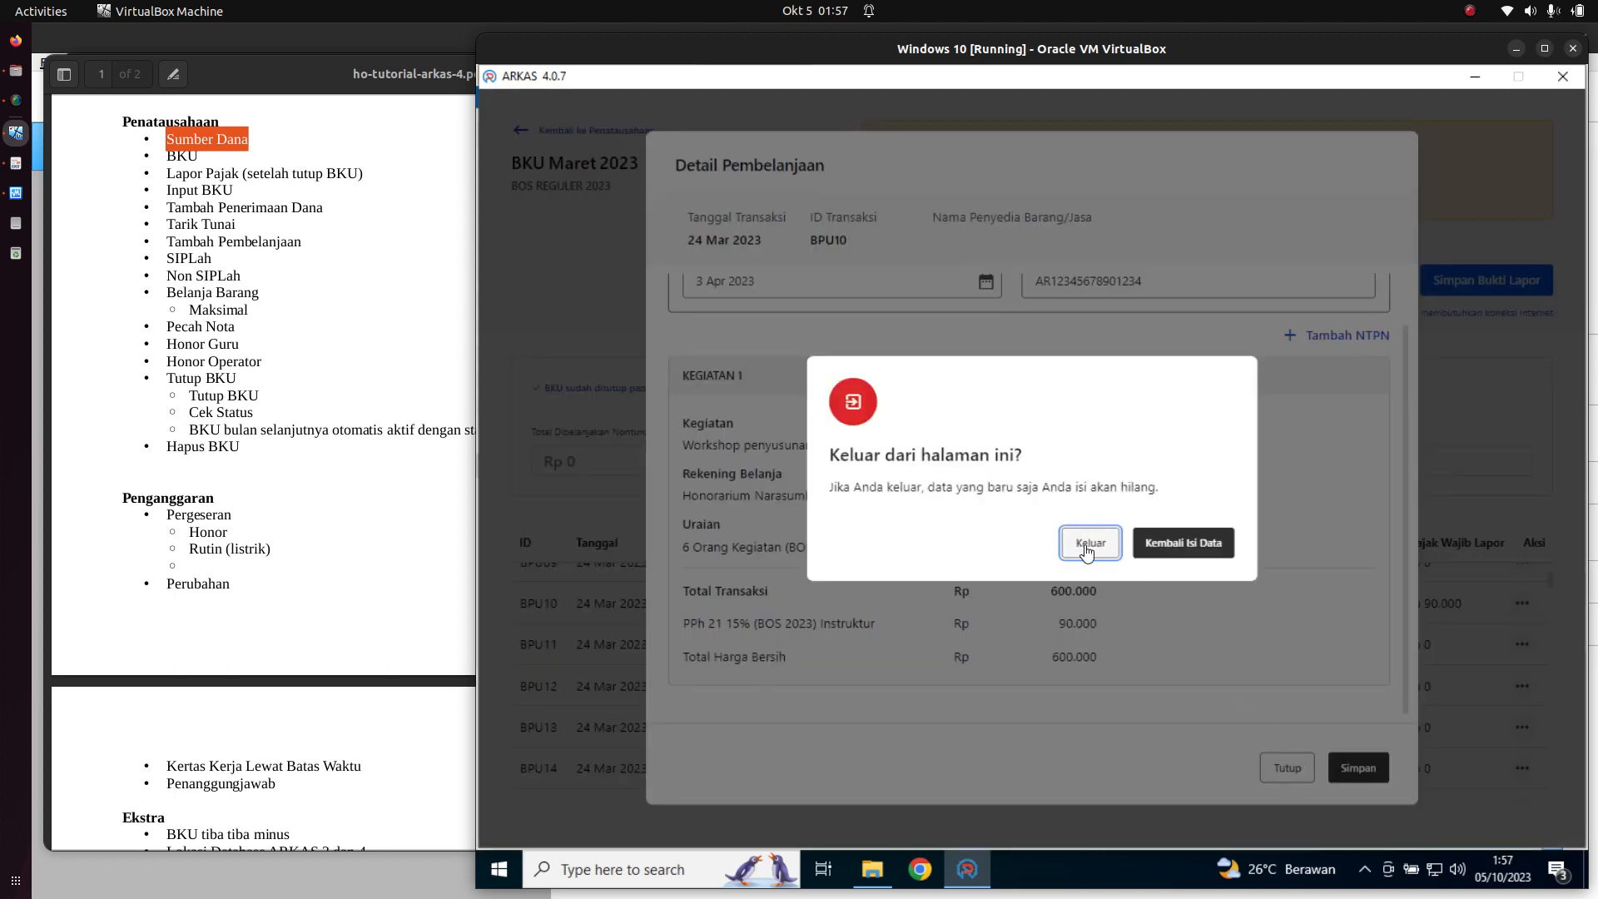
{"action": "left_click", "coordinate": [1087, 545]}
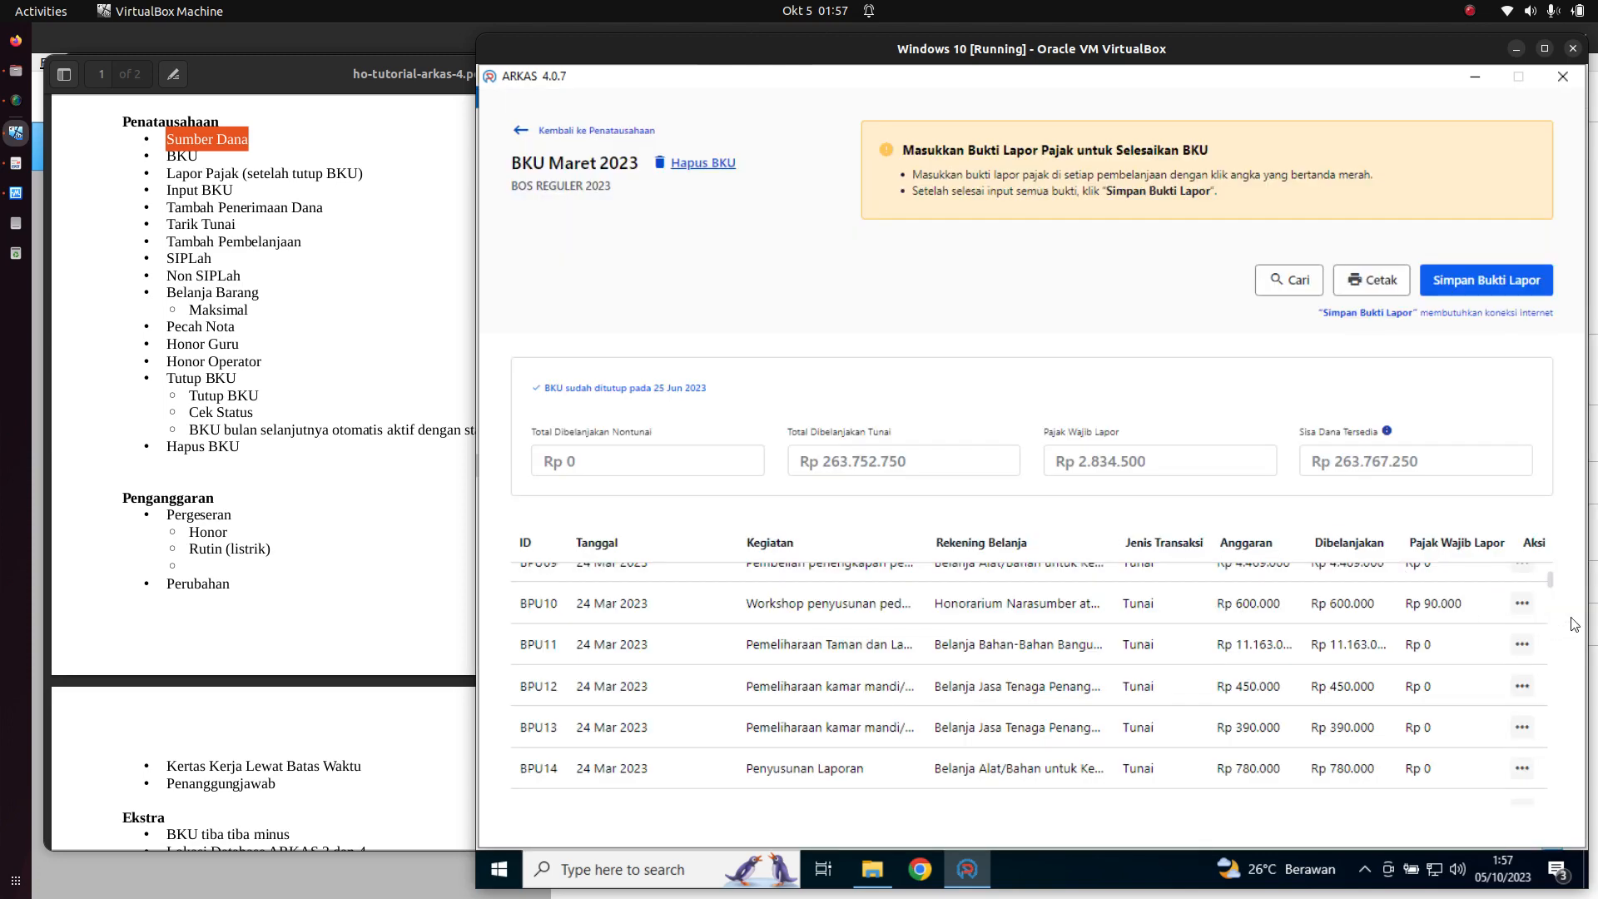
- Look through the BKU Maret 2023 transactions for other Pajak Wajib Lapor amounts marked in red
{"action": "scroll", "coordinate": [1475, 697], "scroll_direction": "down", "scroll_amount": 8}
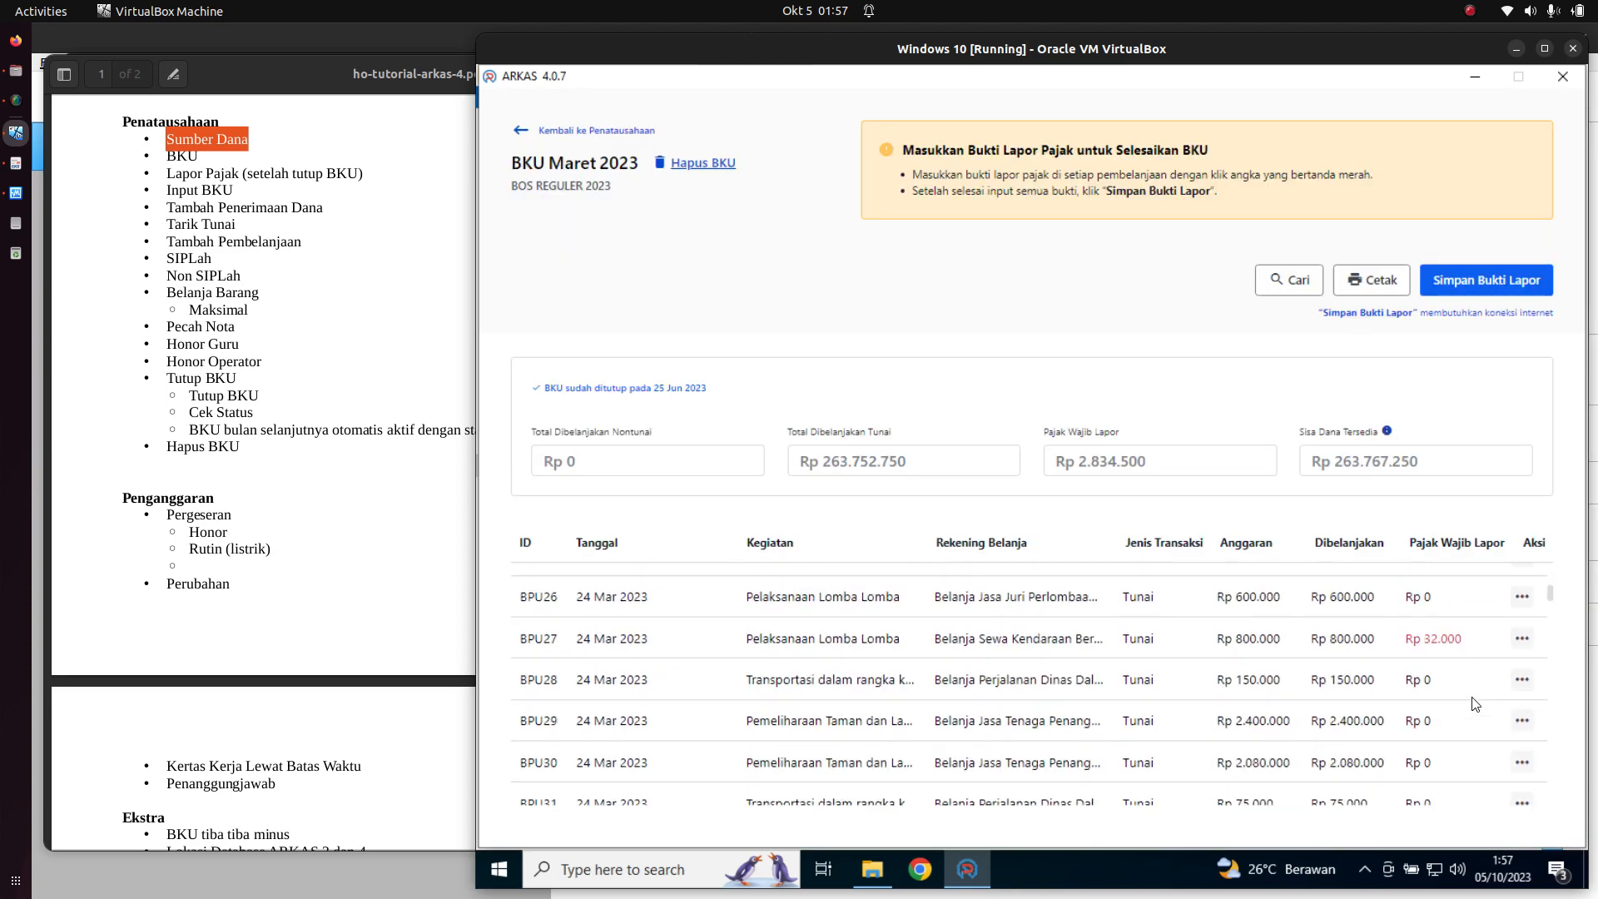
{"action": "scroll", "coordinate": [1475, 704], "scroll_direction": "up", "scroll_amount": 3}
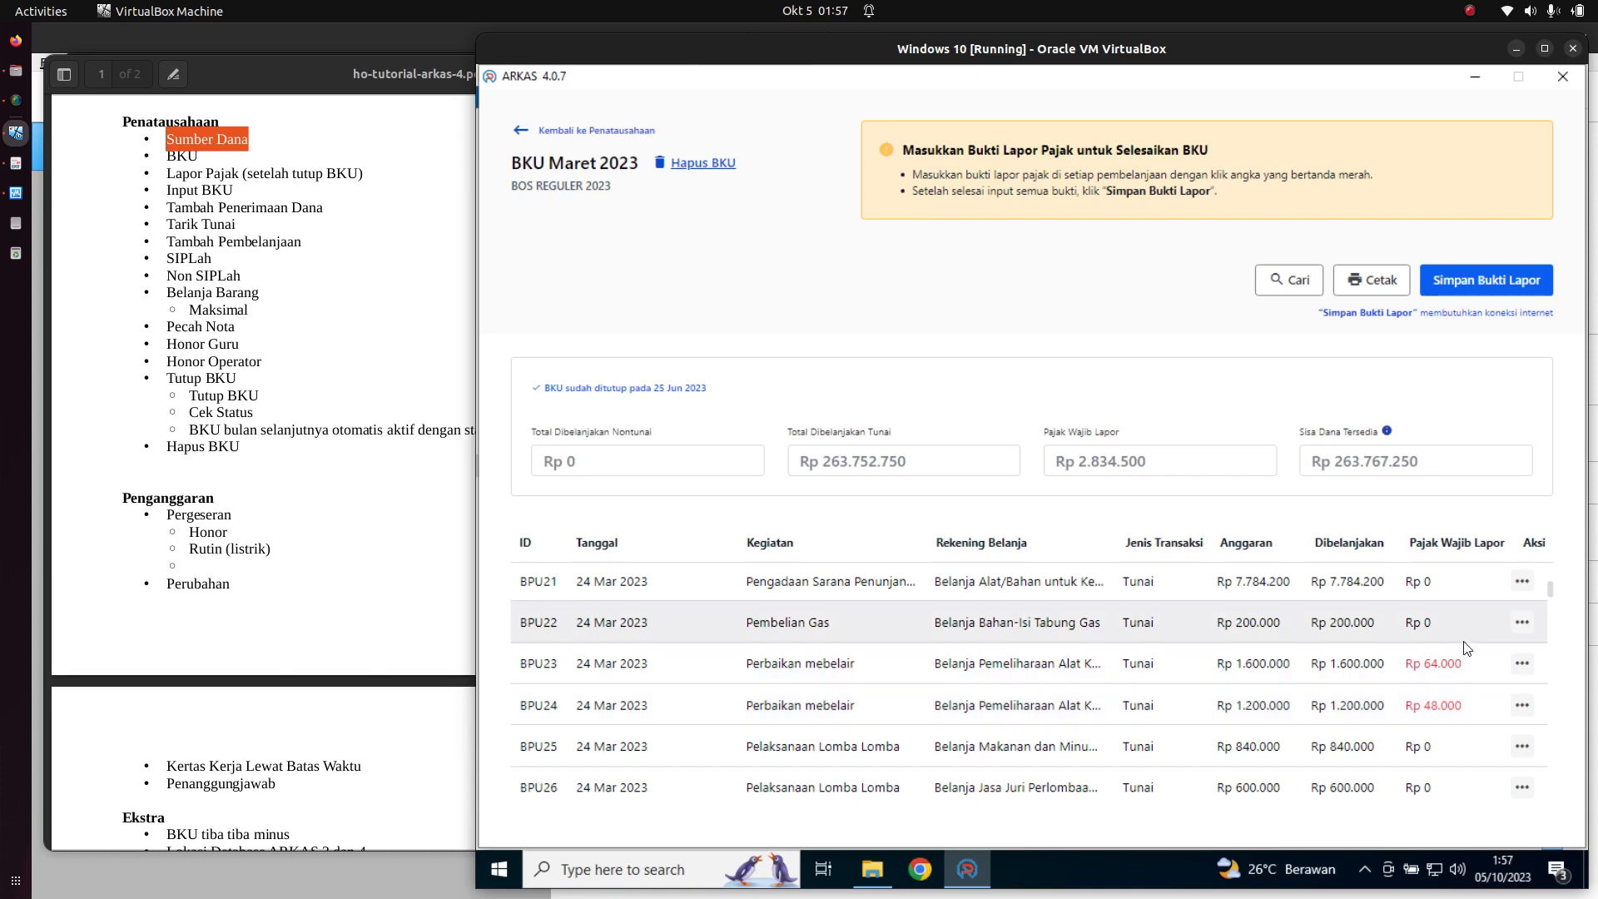
{"action": "scroll", "coordinate": [1467, 657], "scroll_direction": "down", "scroll_amount": 1}
{"action": "scroll", "coordinate": [1466, 657], "scroll_direction": "down", "scroll_amount": 5}
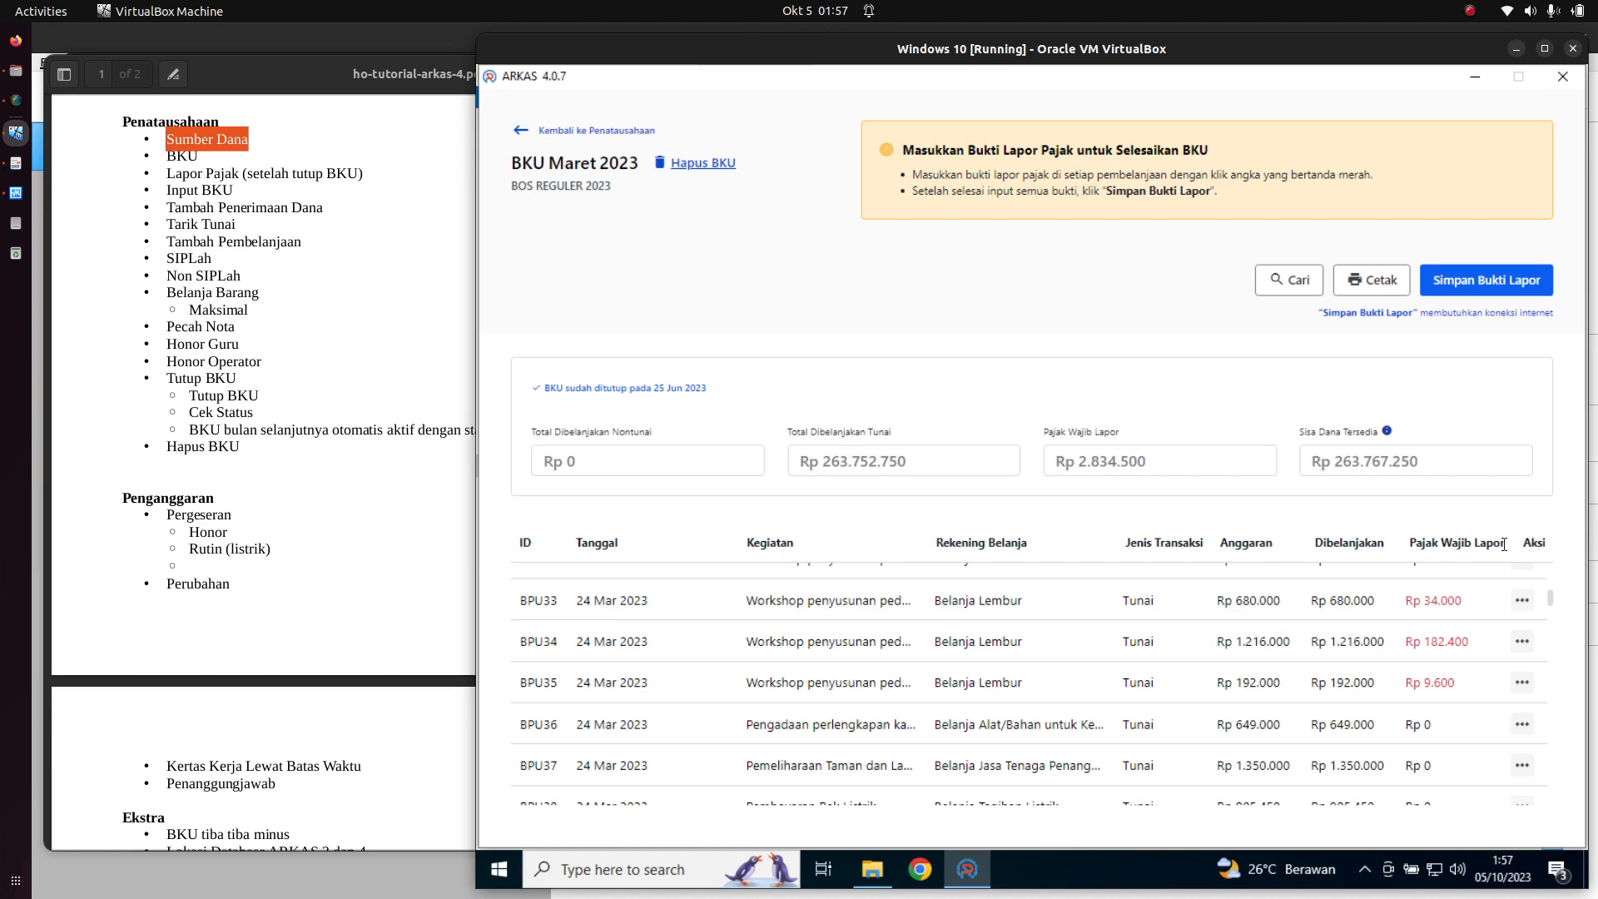
{"action": "scroll", "coordinate": [1520, 593], "scroll_direction": "up", "scroll_amount": 6}
{"action": "scroll", "coordinate": [1522, 603], "scroll_direction": "up", "scroll_amount": 10}
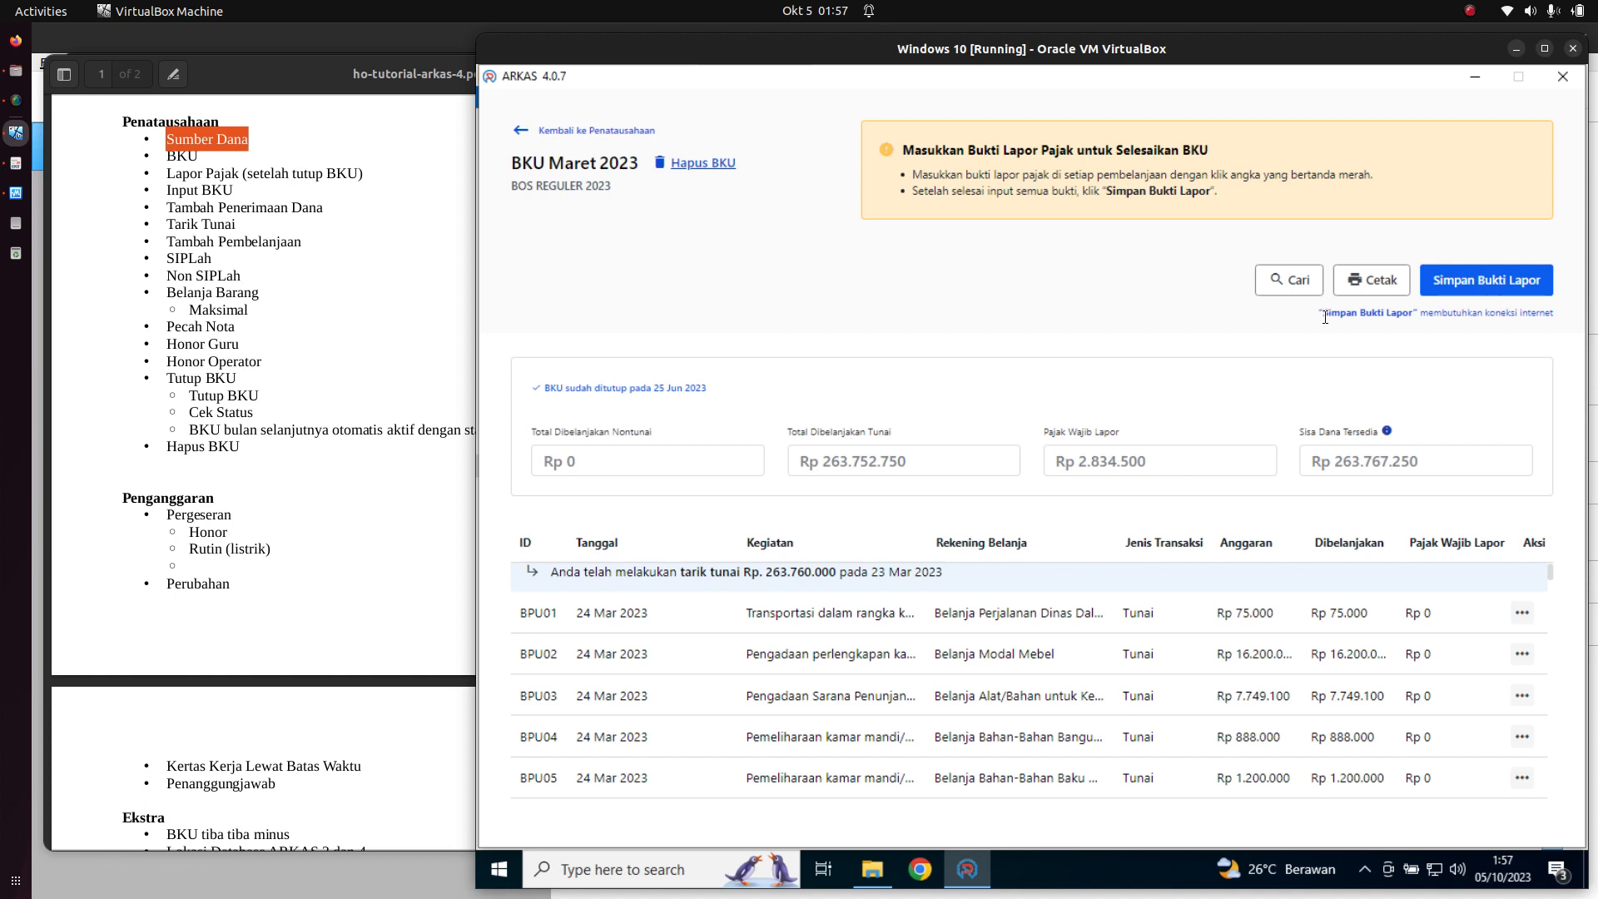
- Highlight the note on the internet connection needed for Simpan Bukti Lapor, and look over the transaction list again
{"action": "left_click_drag", "start_coordinate": [1326, 317], "coordinate": [1564, 321]}
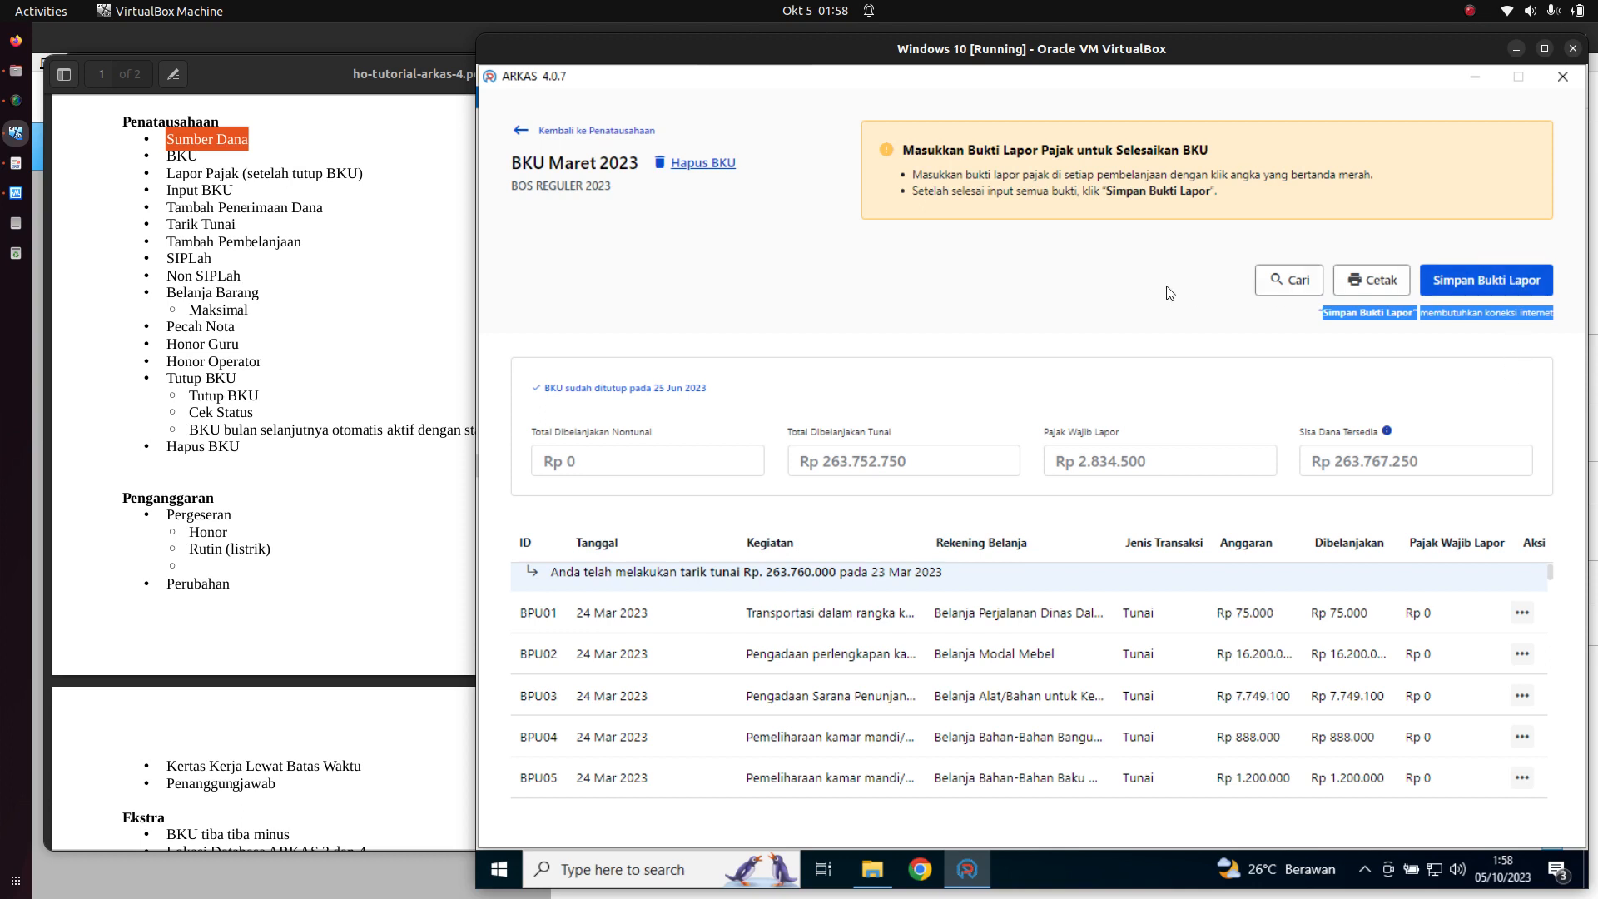
{"action": "left_click", "coordinate": [1209, 385]}
{"action": "scroll", "coordinate": [1398, 620], "scroll_direction": "down", "scroll_amount": 3}
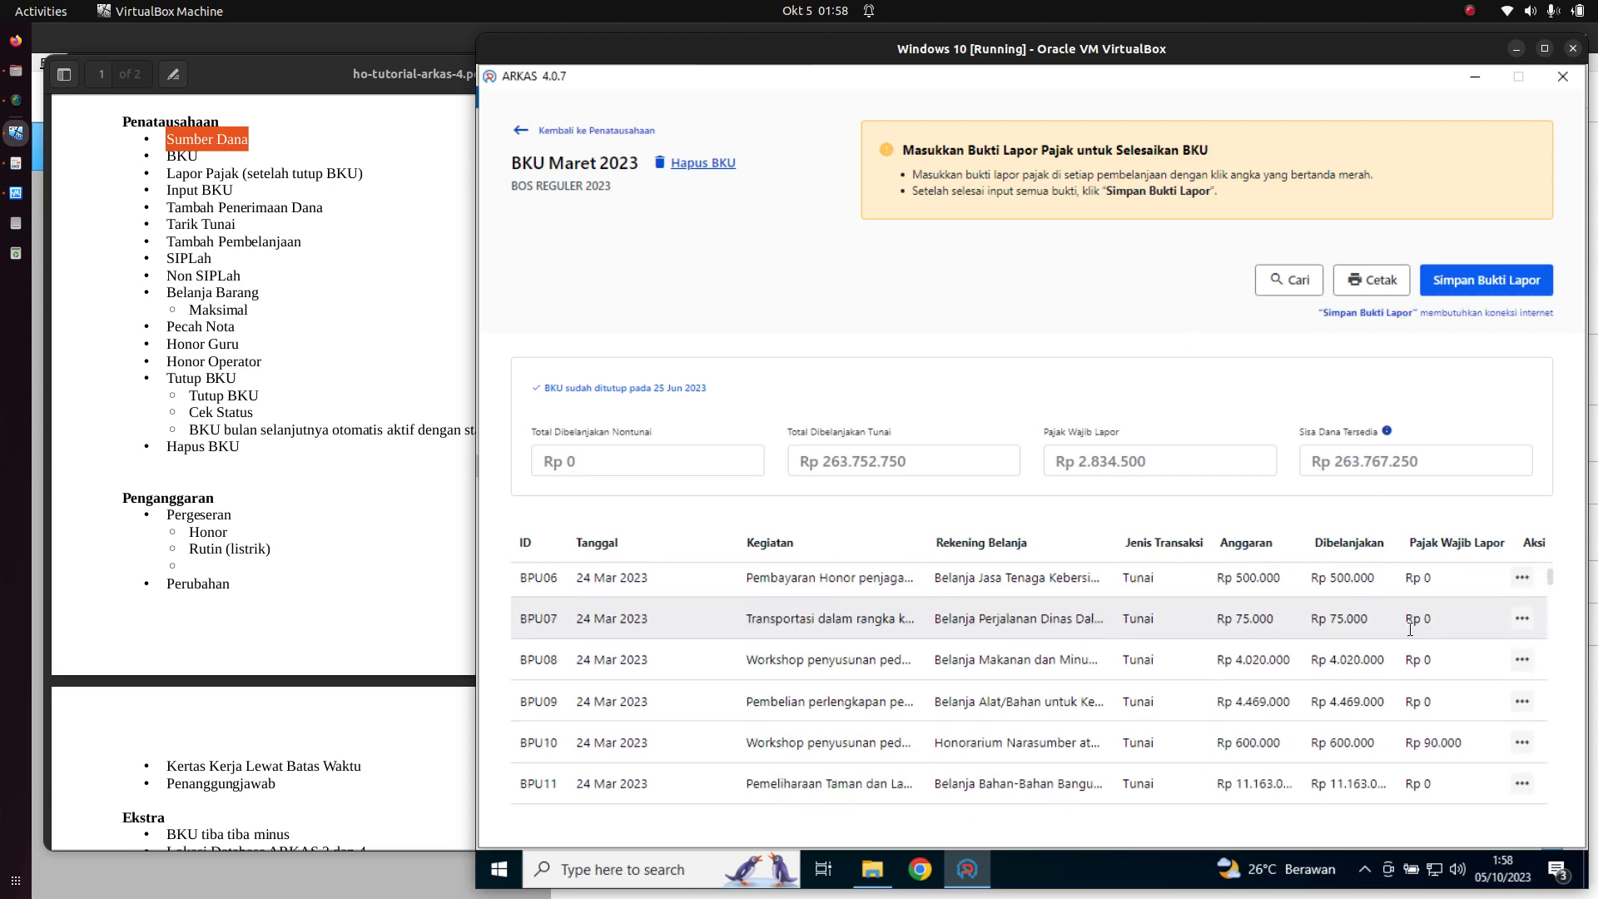
{"action": "scroll", "coordinate": [1471, 647], "scroll_direction": "up", "scroll_amount": 5}
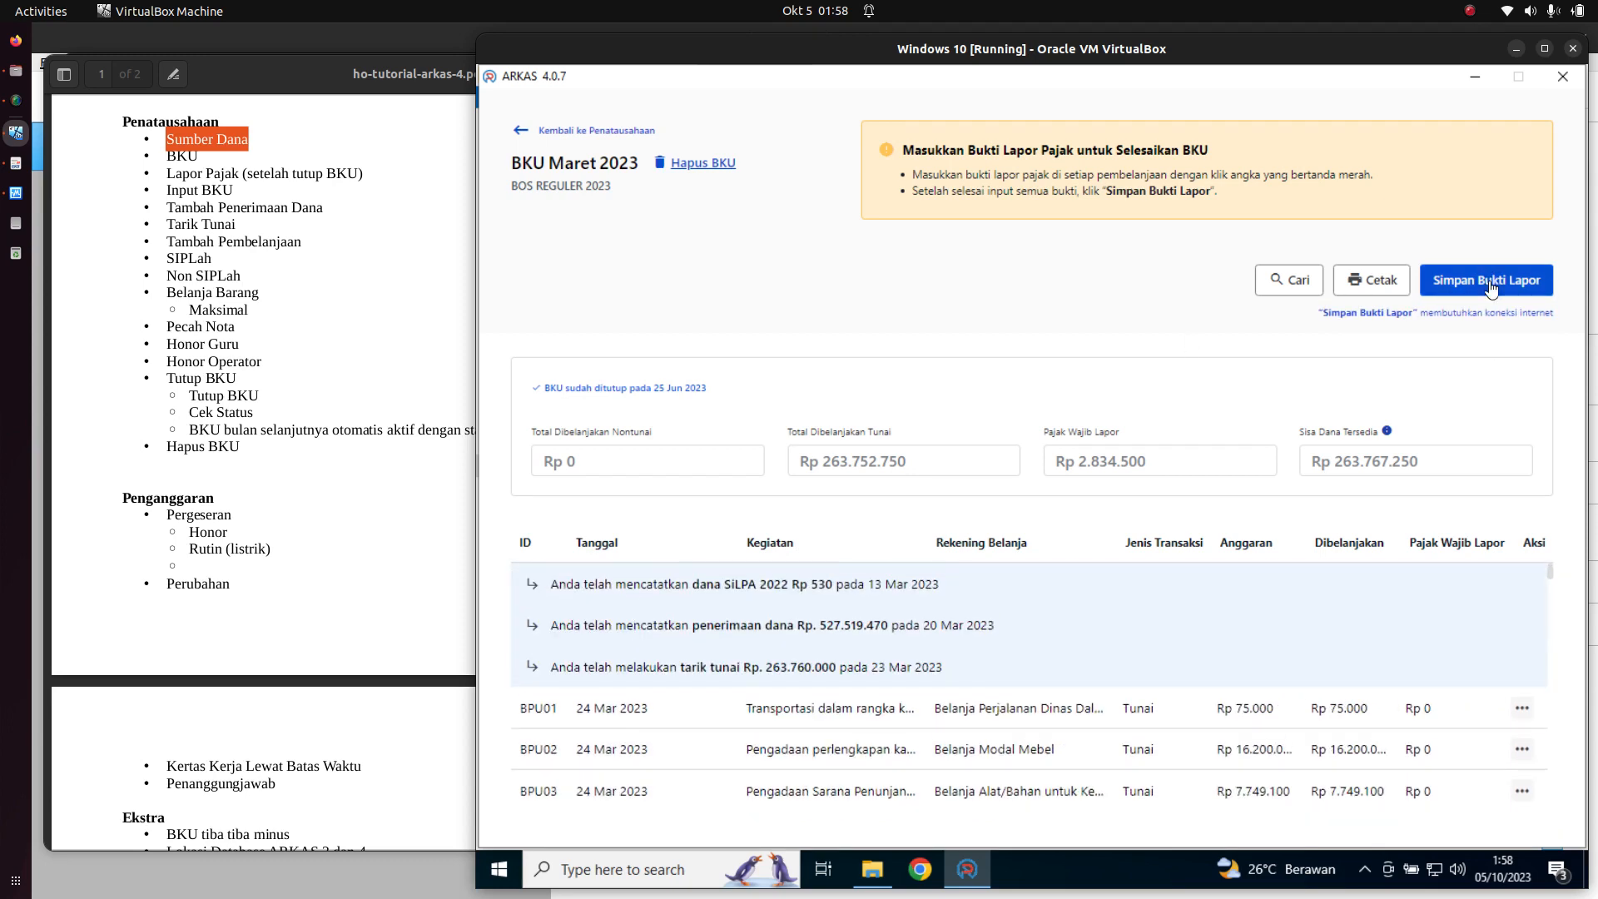
{"action": "scroll", "coordinate": [1459, 665], "scroll_direction": "down", "scroll_amount": 10}
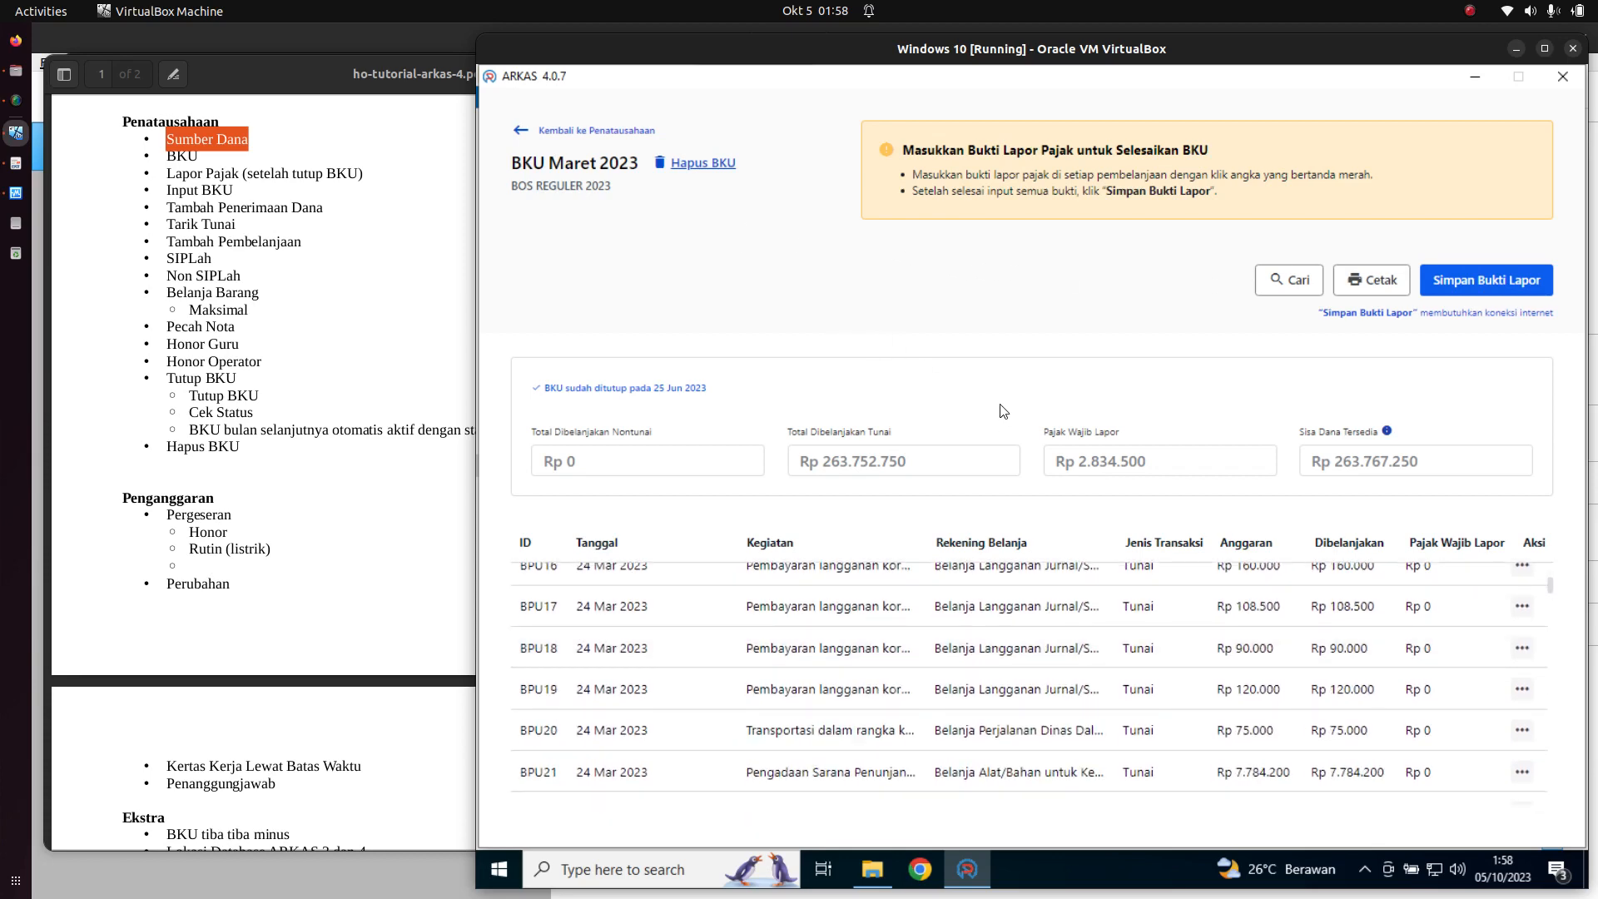
- Return to the Penatausahaan overview, widen the virtual machine window, and review the monthly statuses of BKU BOS Reguler 2023
{"action": "left_click", "coordinate": [579, 133]}
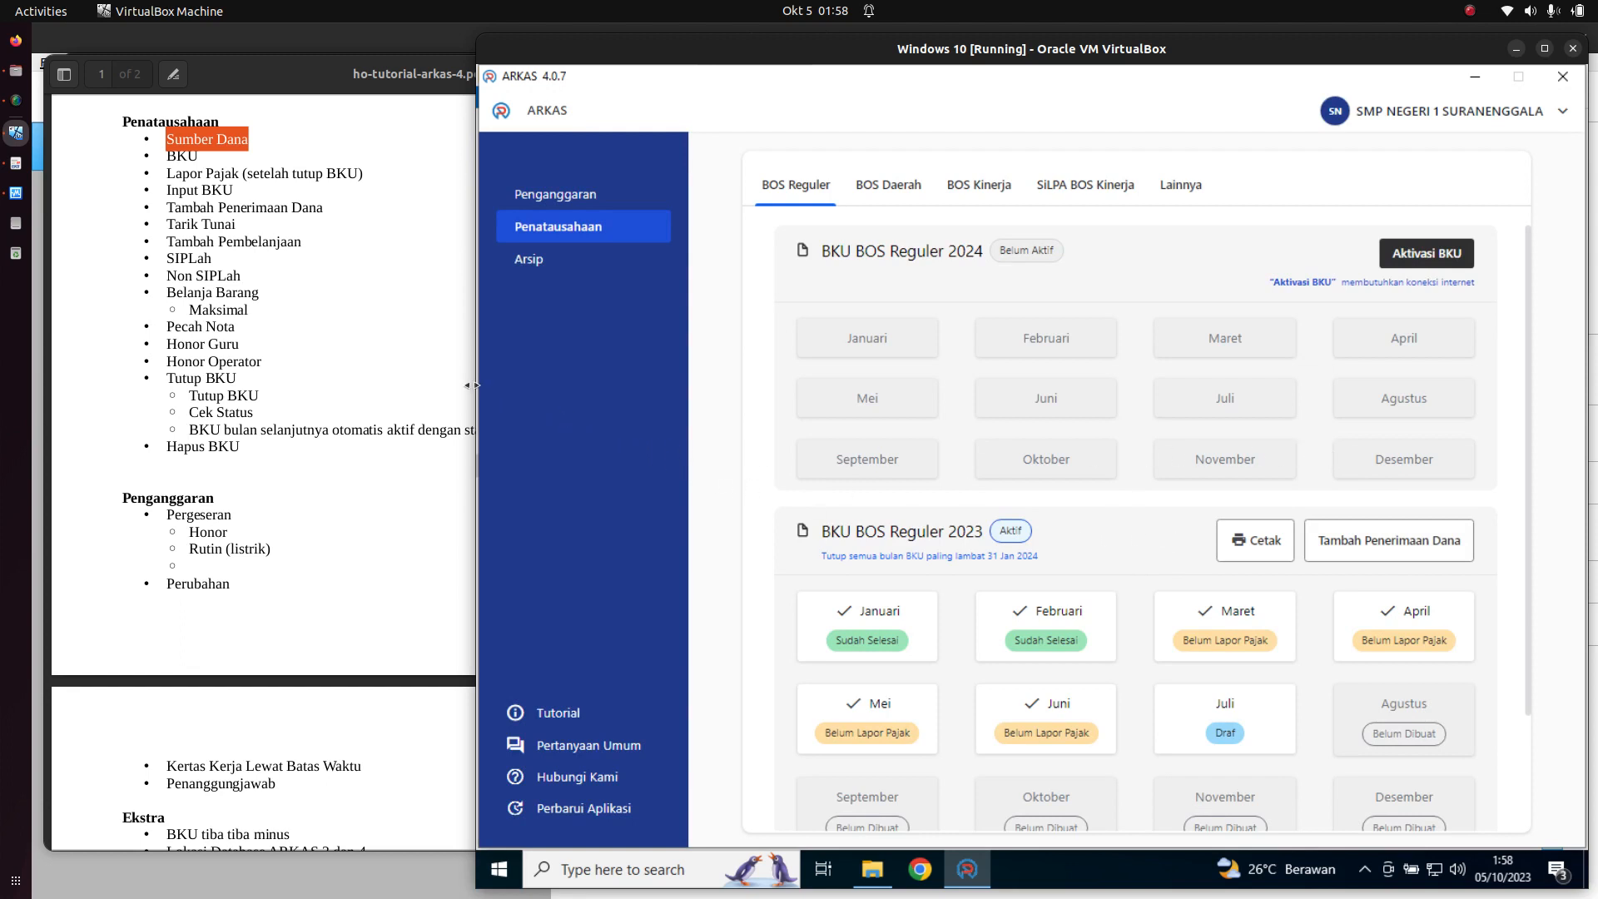
{"action": "left_click_drag", "start_coordinate": [476, 388], "coordinate": [384, 368]}
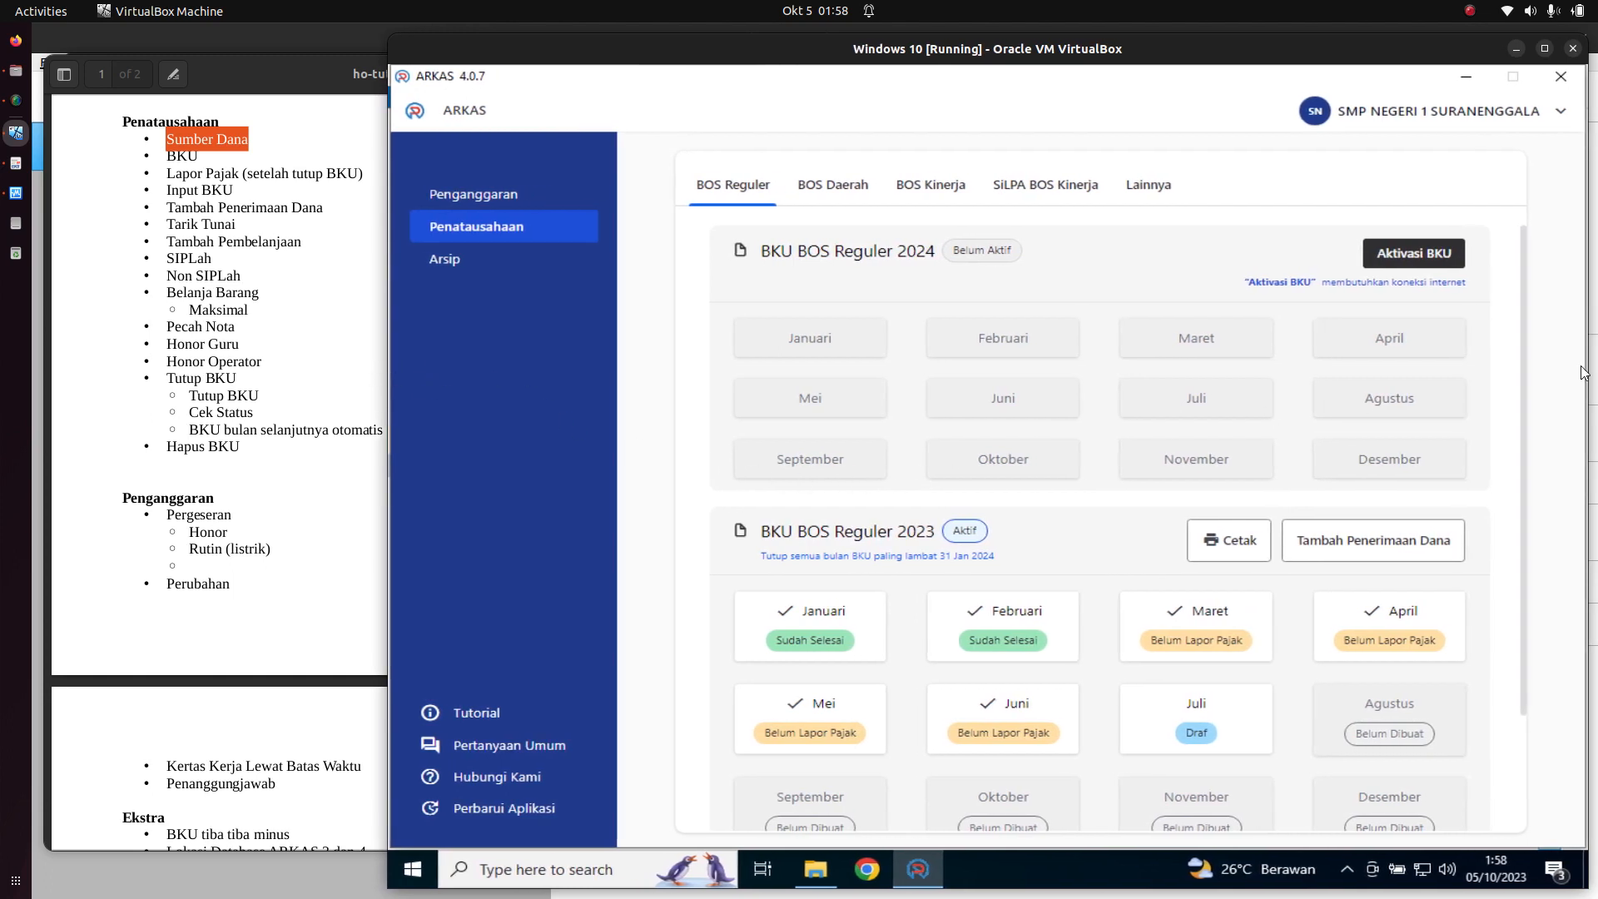
{"action": "scroll", "coordinate": [1474, 641], "scroll_direction": "down", "scroll_amount": 1}
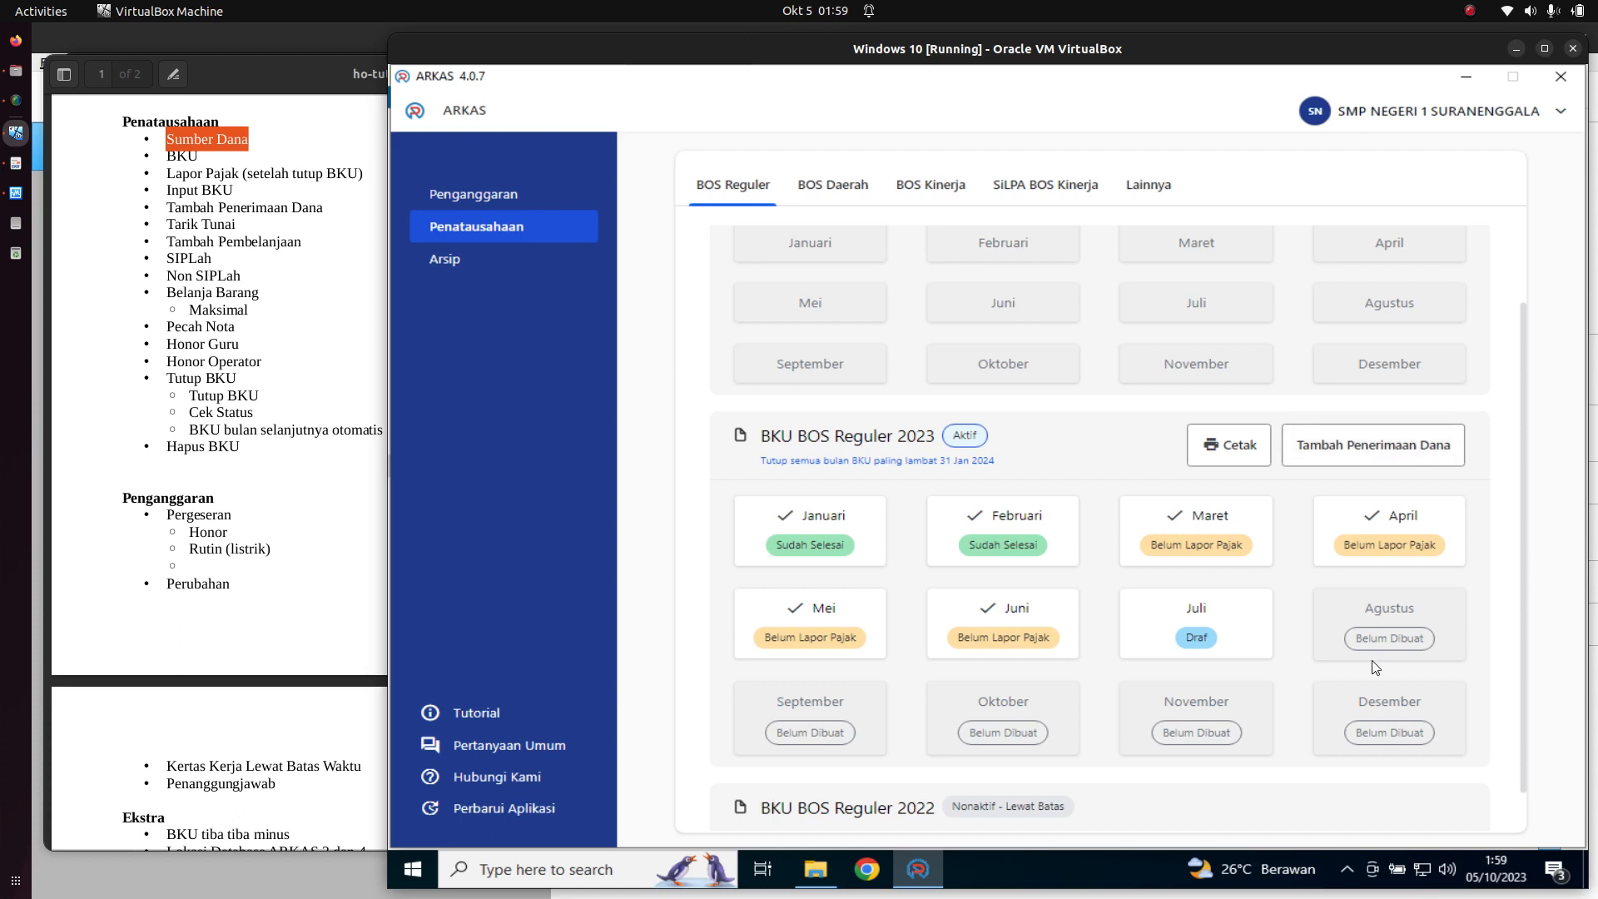
{"action": "scroll", "coordinate": [1372, 661], "scroll_direction": "down", "scroll_amount": 1}
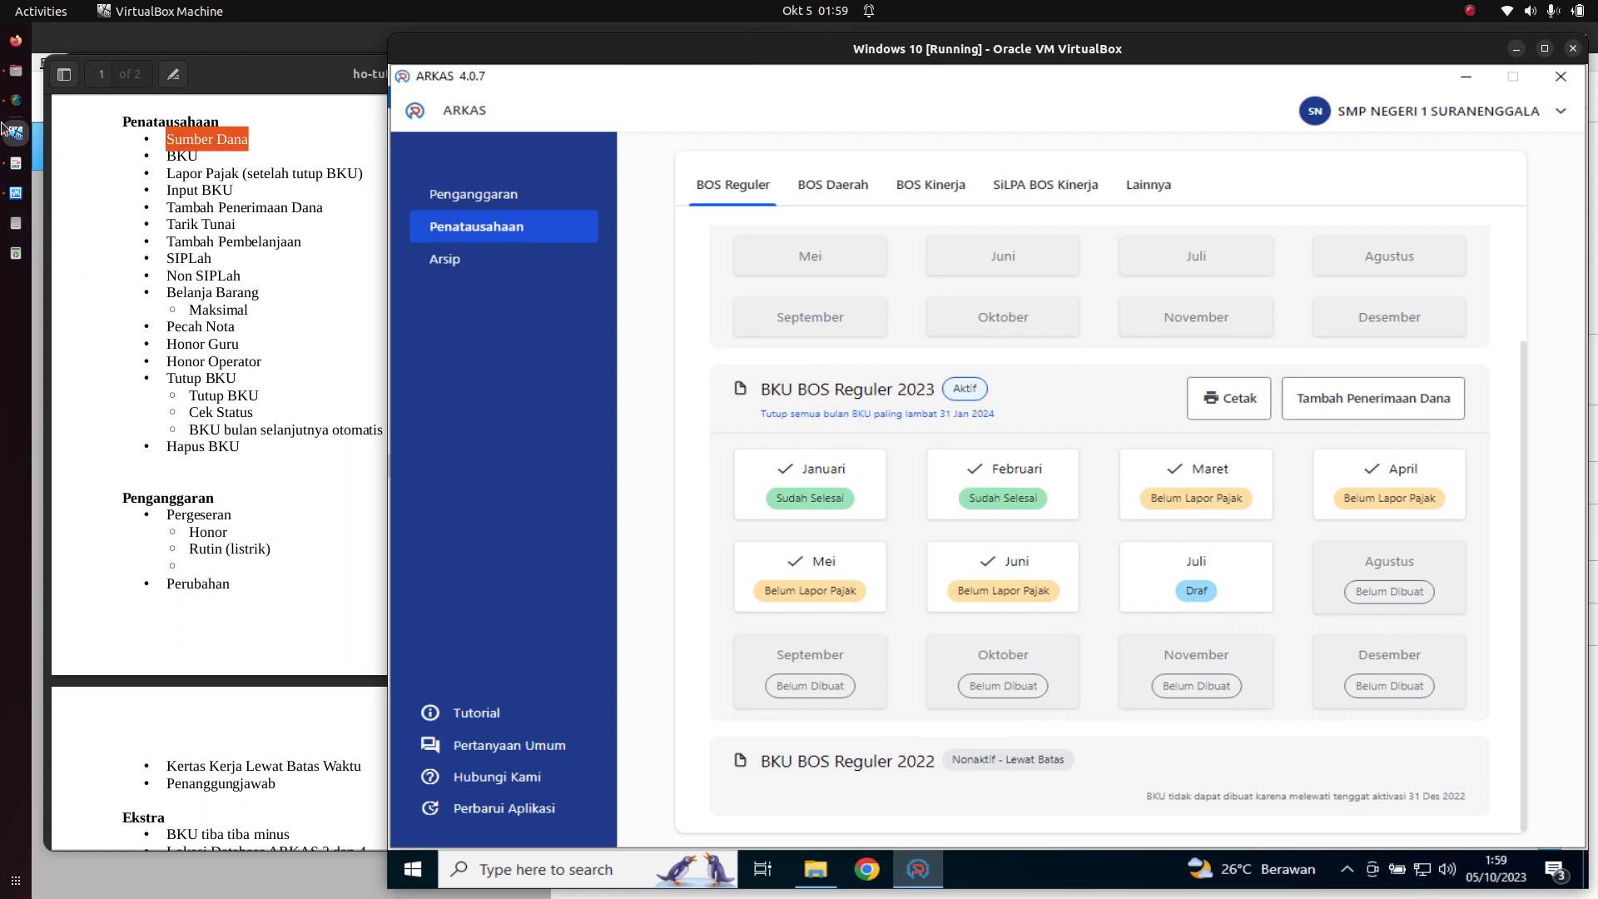
- Consult the tutorial outline in ho-tutorial-arkas-4.pdf, and switch back to the Penatausahaan overview in ARKAS
{"action": "left_click", "coordinate": [15, 99]}
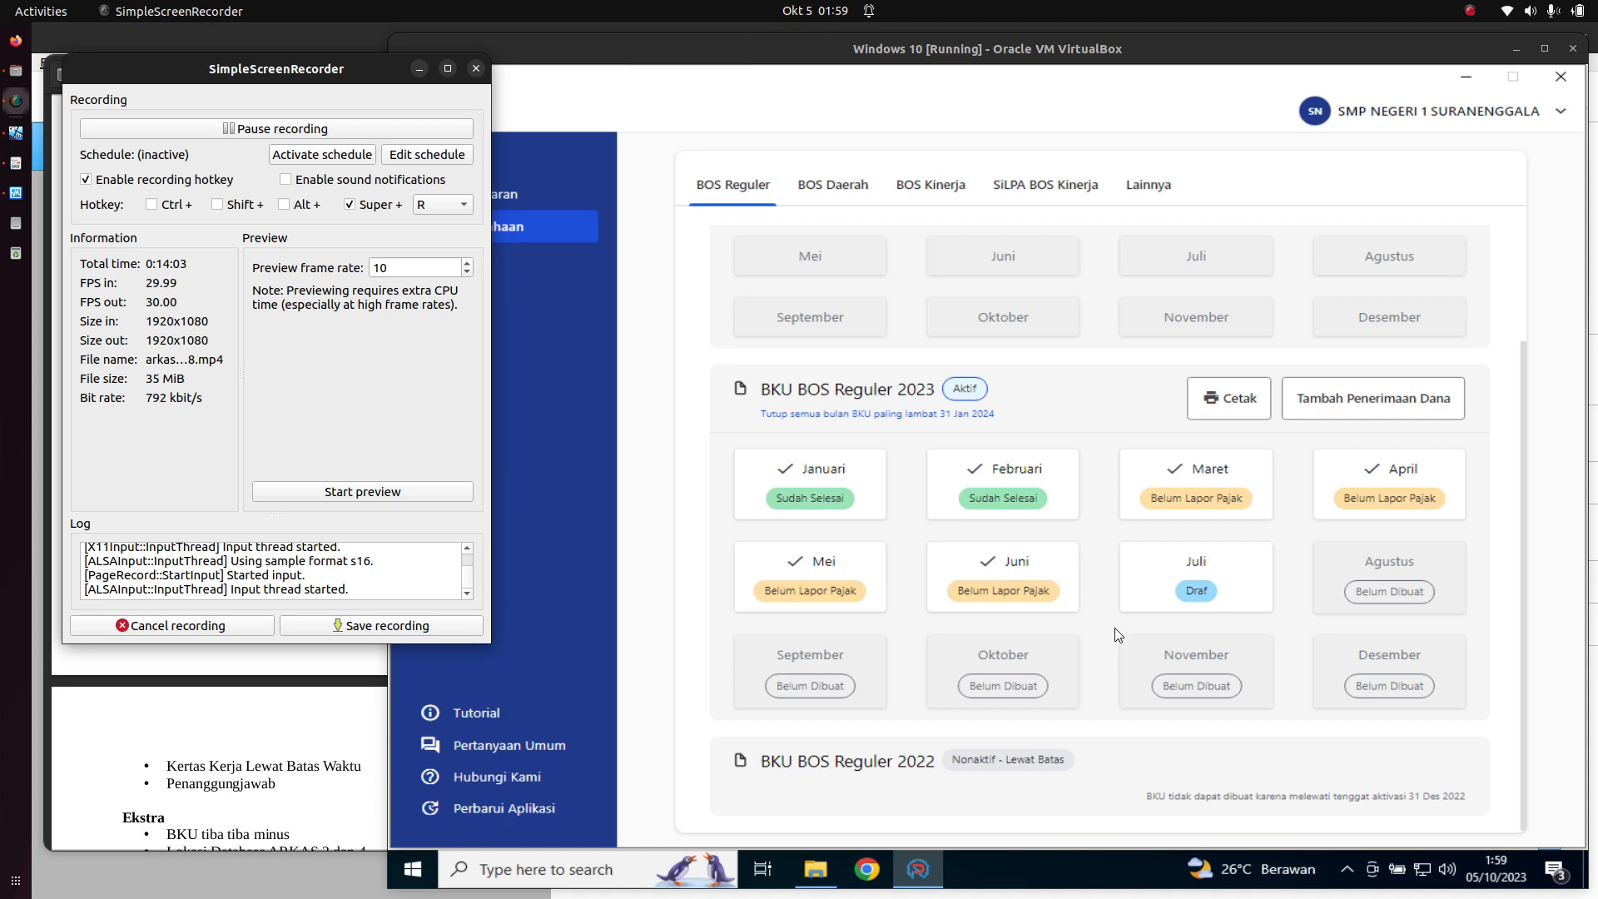
{"action": "left_click", "coordinate": [653, 369]}
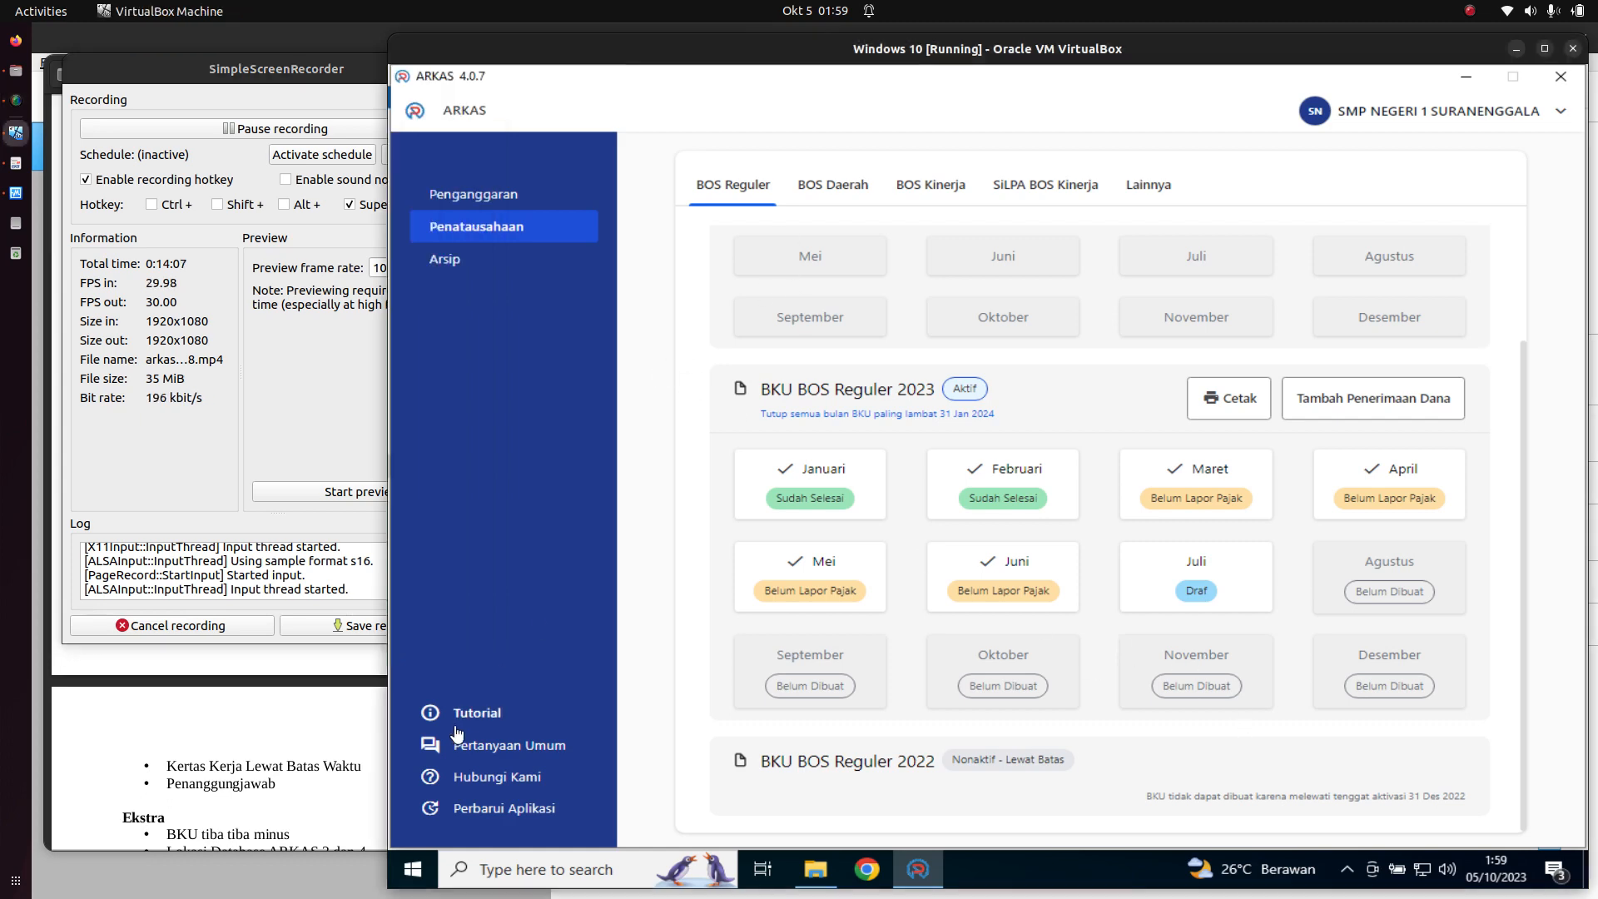
{"action": "left_click", "coordinate": [282, 737]}
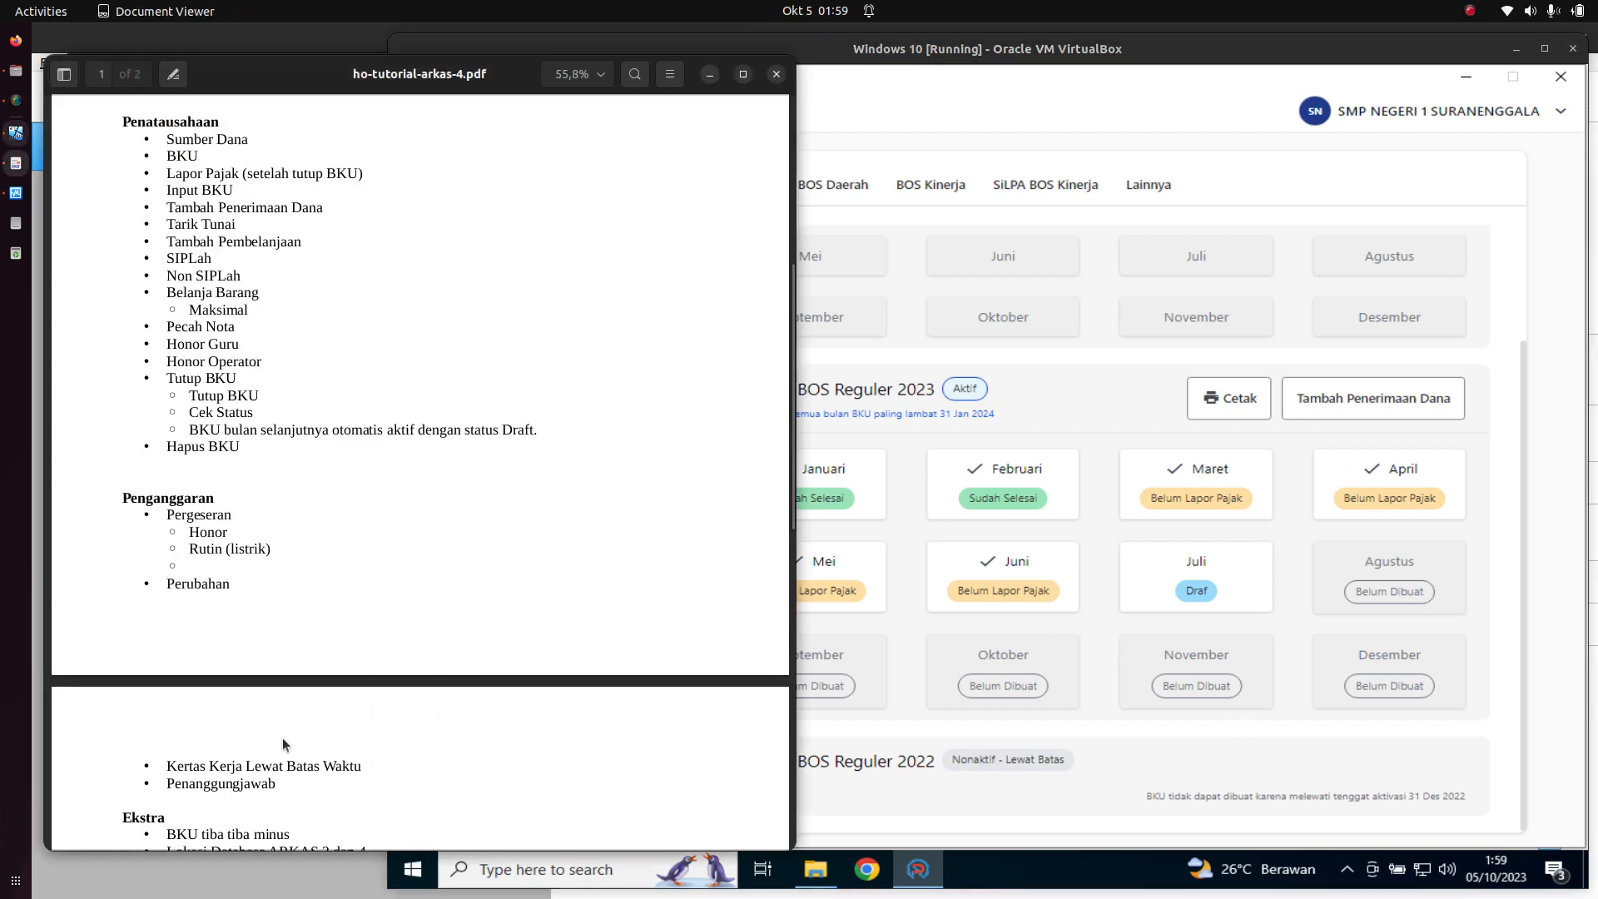
{"action": "left_click", "coordinate": [1053, 402]}
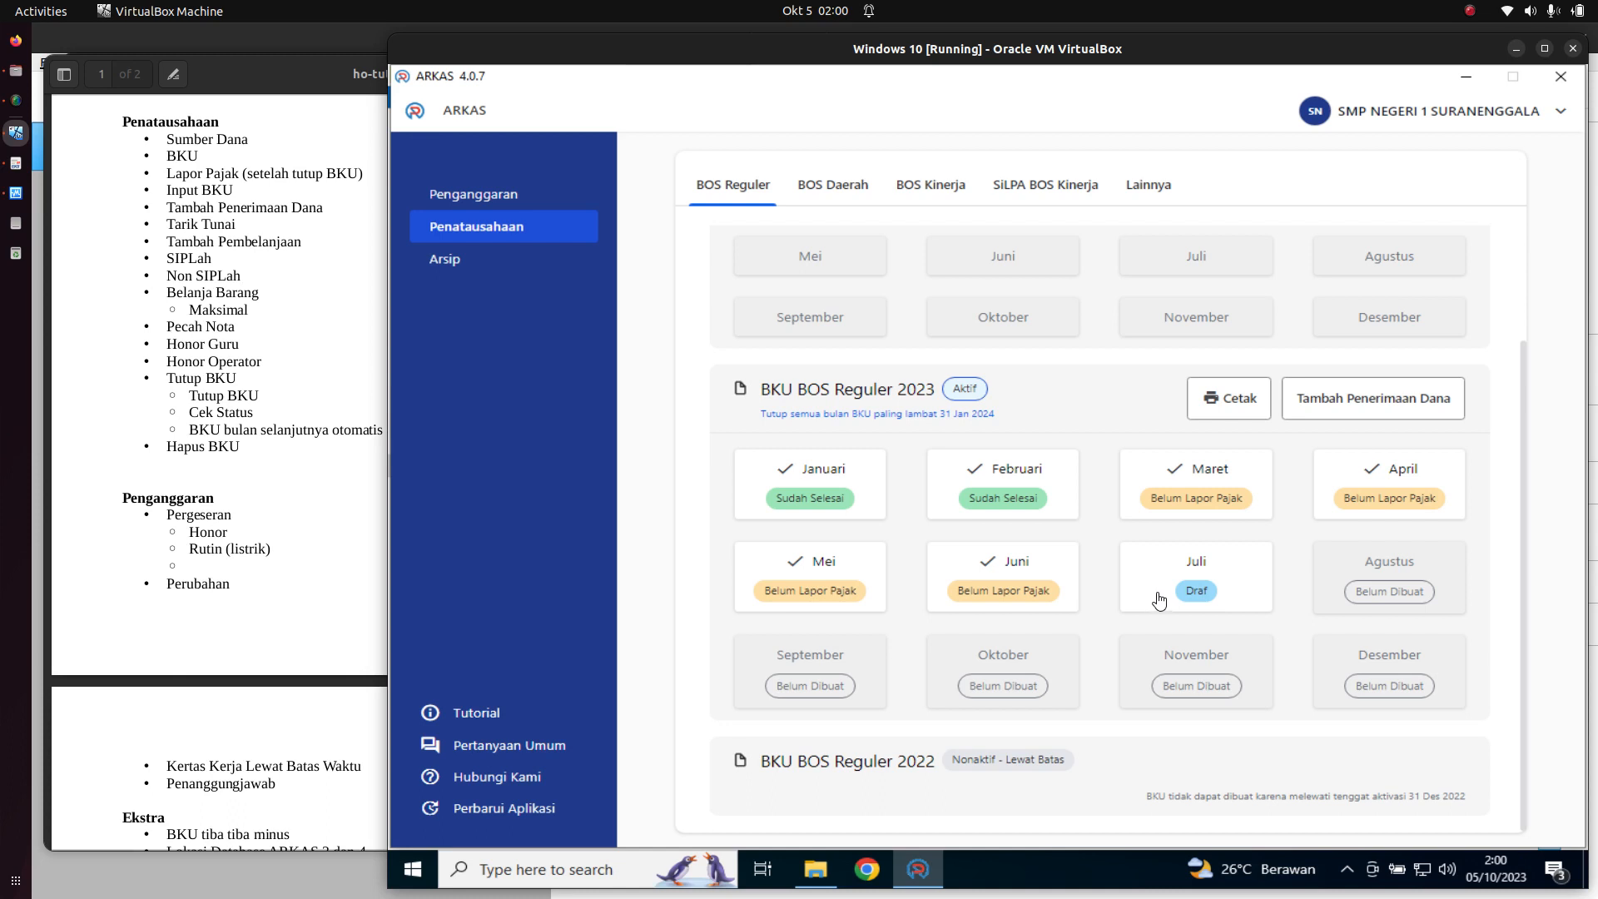
- Open BKU Juli 2023 and highlight its Nontunai and Tunai balances
{"action": "left_click", "coordinate": [1233, 590]}
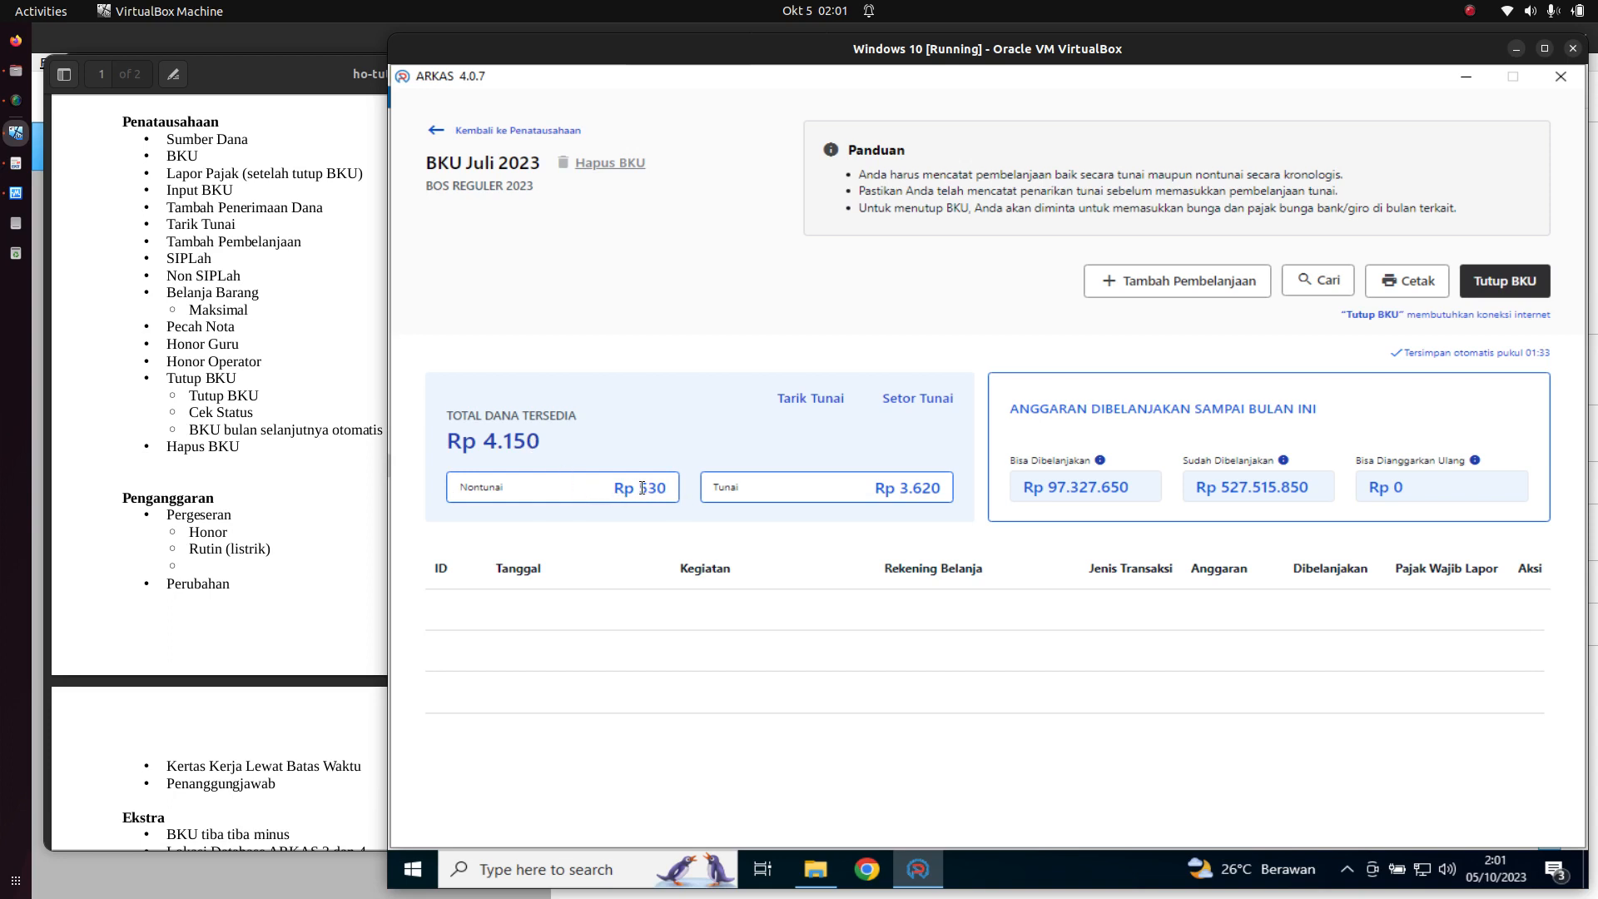
{"action": "left_click_drag", "start_coordinate": [638, 487], "coordinate": [673, 488]}
{"action": "left_click_drag", "start_coordinate": [900, 489], "coordinate": [953, 494]}
{"action": "left_click", "coordinate": [941, 433]}
{"action": "left_click", "coordinate": [16, 101]}
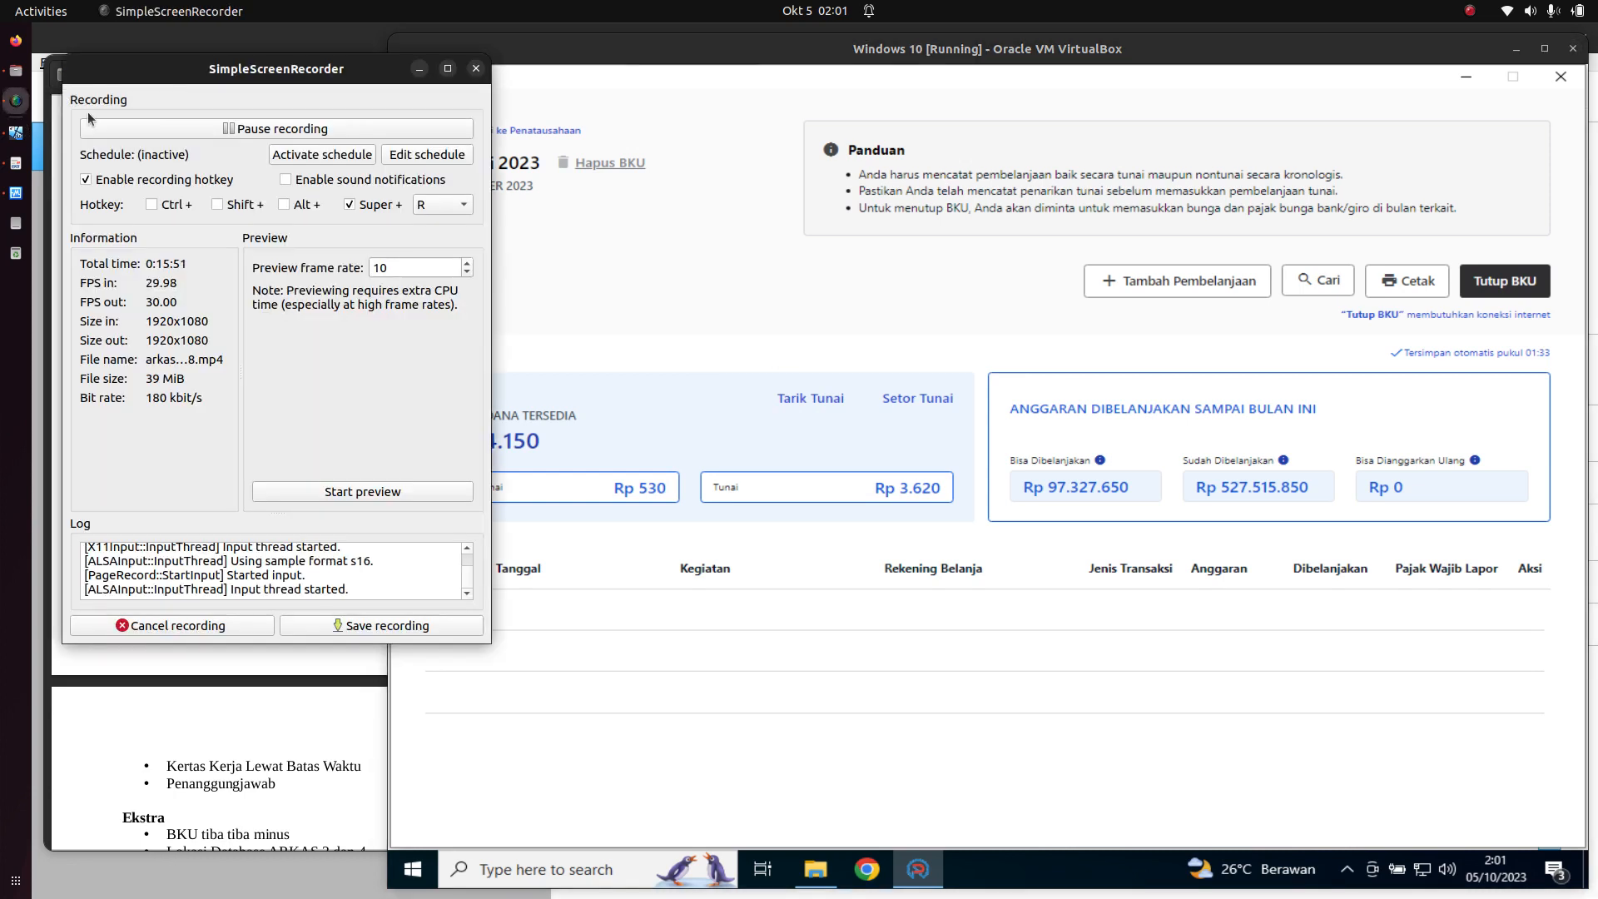
{"action": "left_click", "coordinate": [691, 227]}
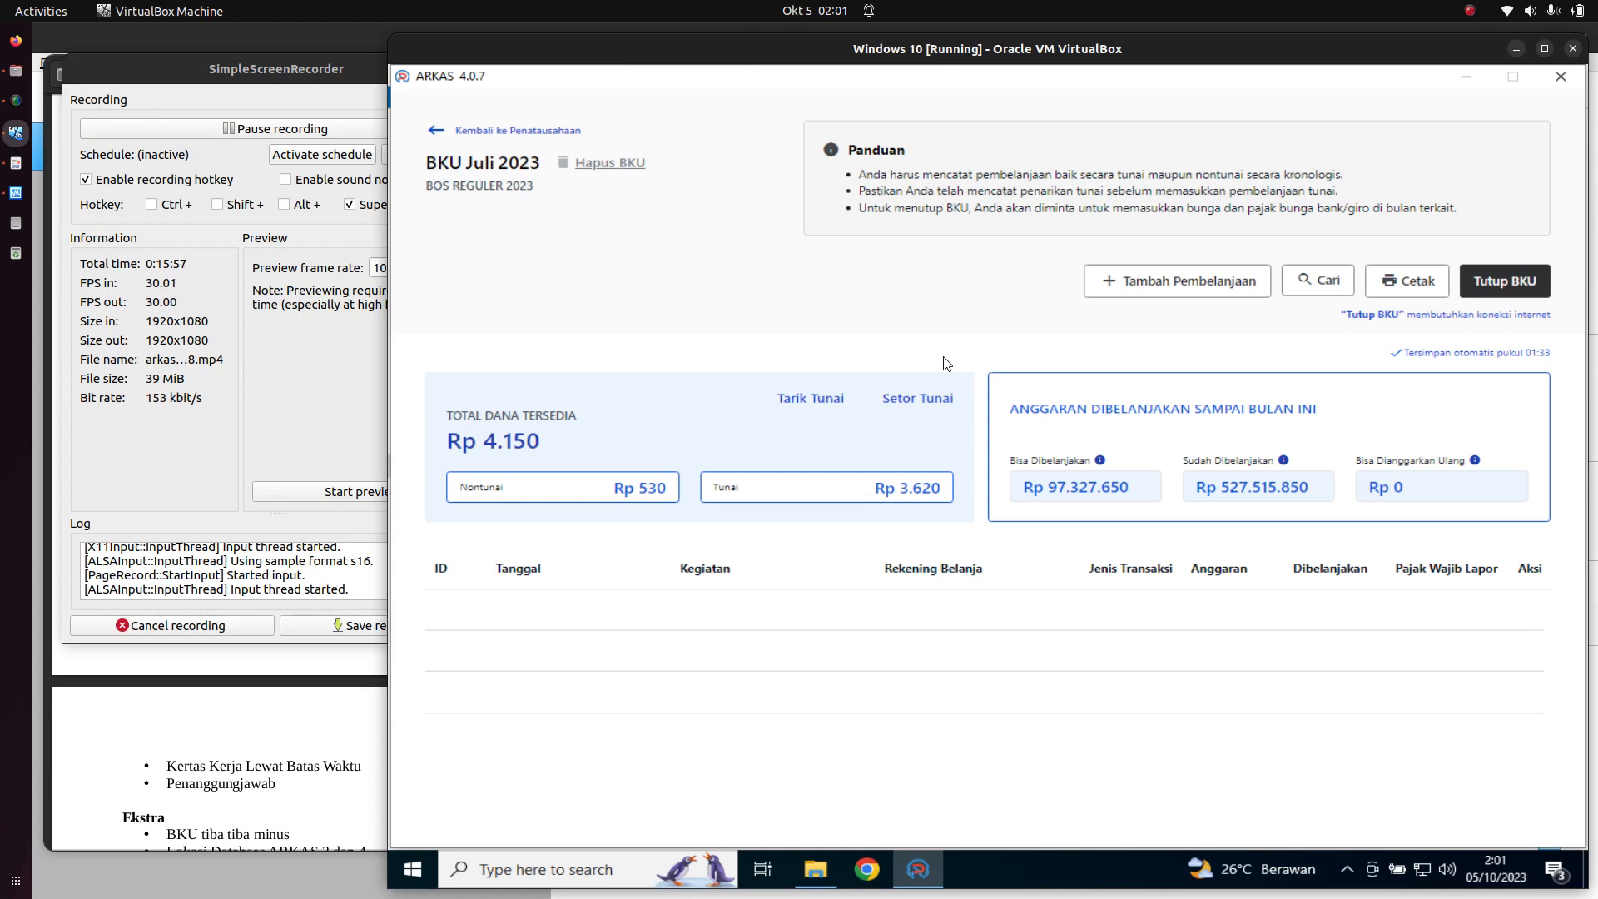
{"action": "left_click", "coordinate": [15, 101]}
{"action": "left_click", "coordinate": [712, 321]}
{"action": "left_click", "coordinate": [258, 757]}
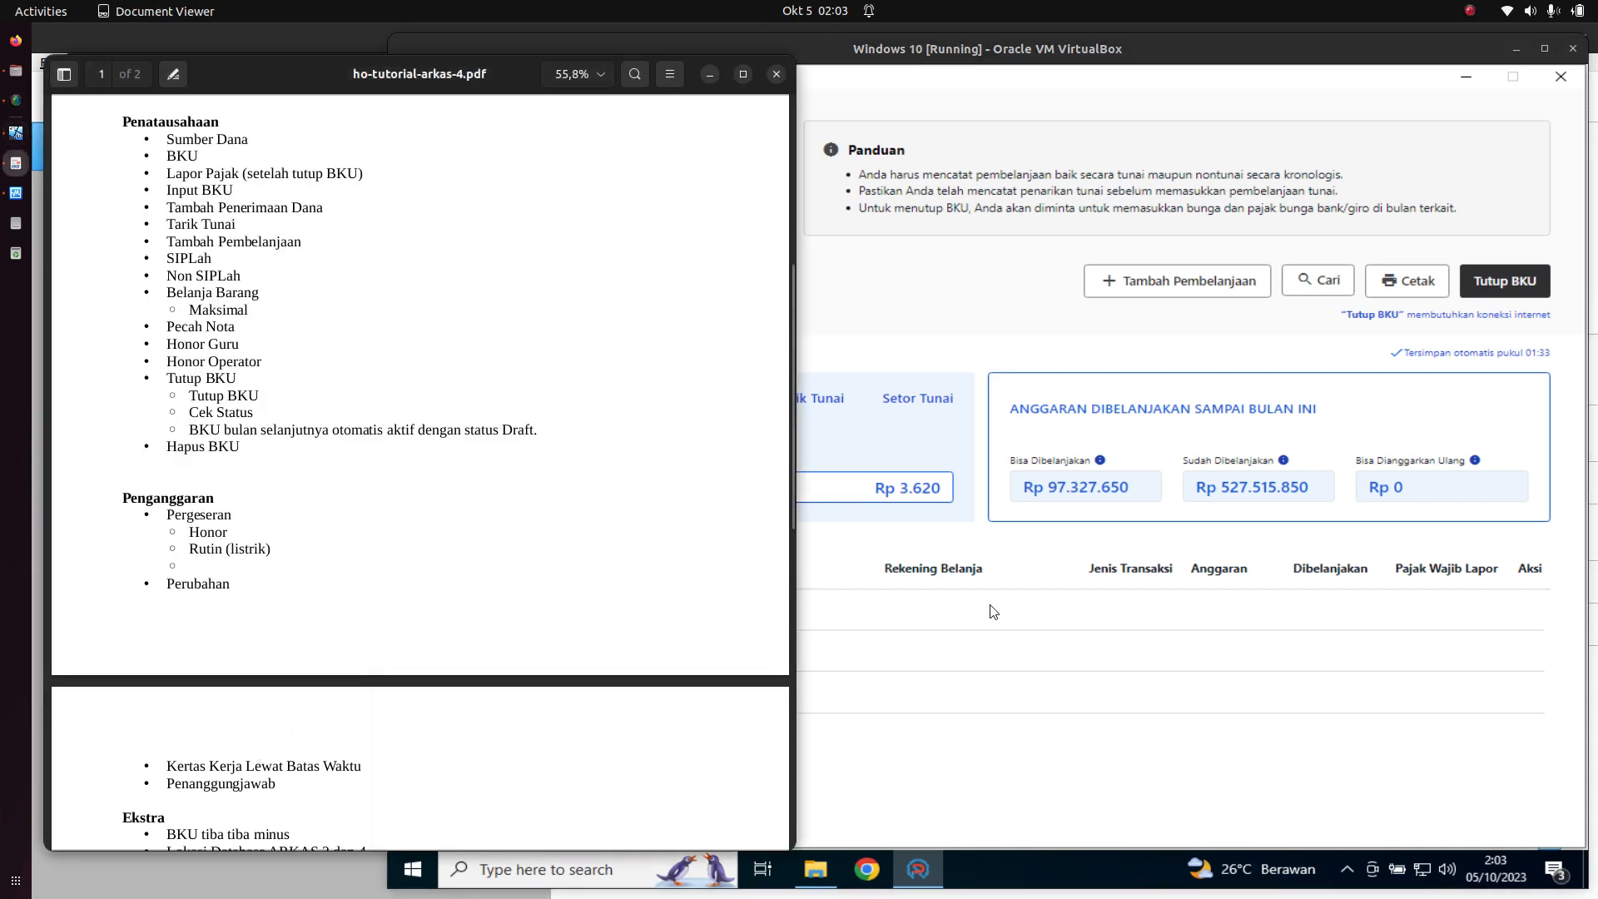
- Switch back to BKU Juli 2023 in ARKAS and highlight the Tunai and Nontunai amounts once more
{"action": "left_click", "coordinate": [915, 337]}
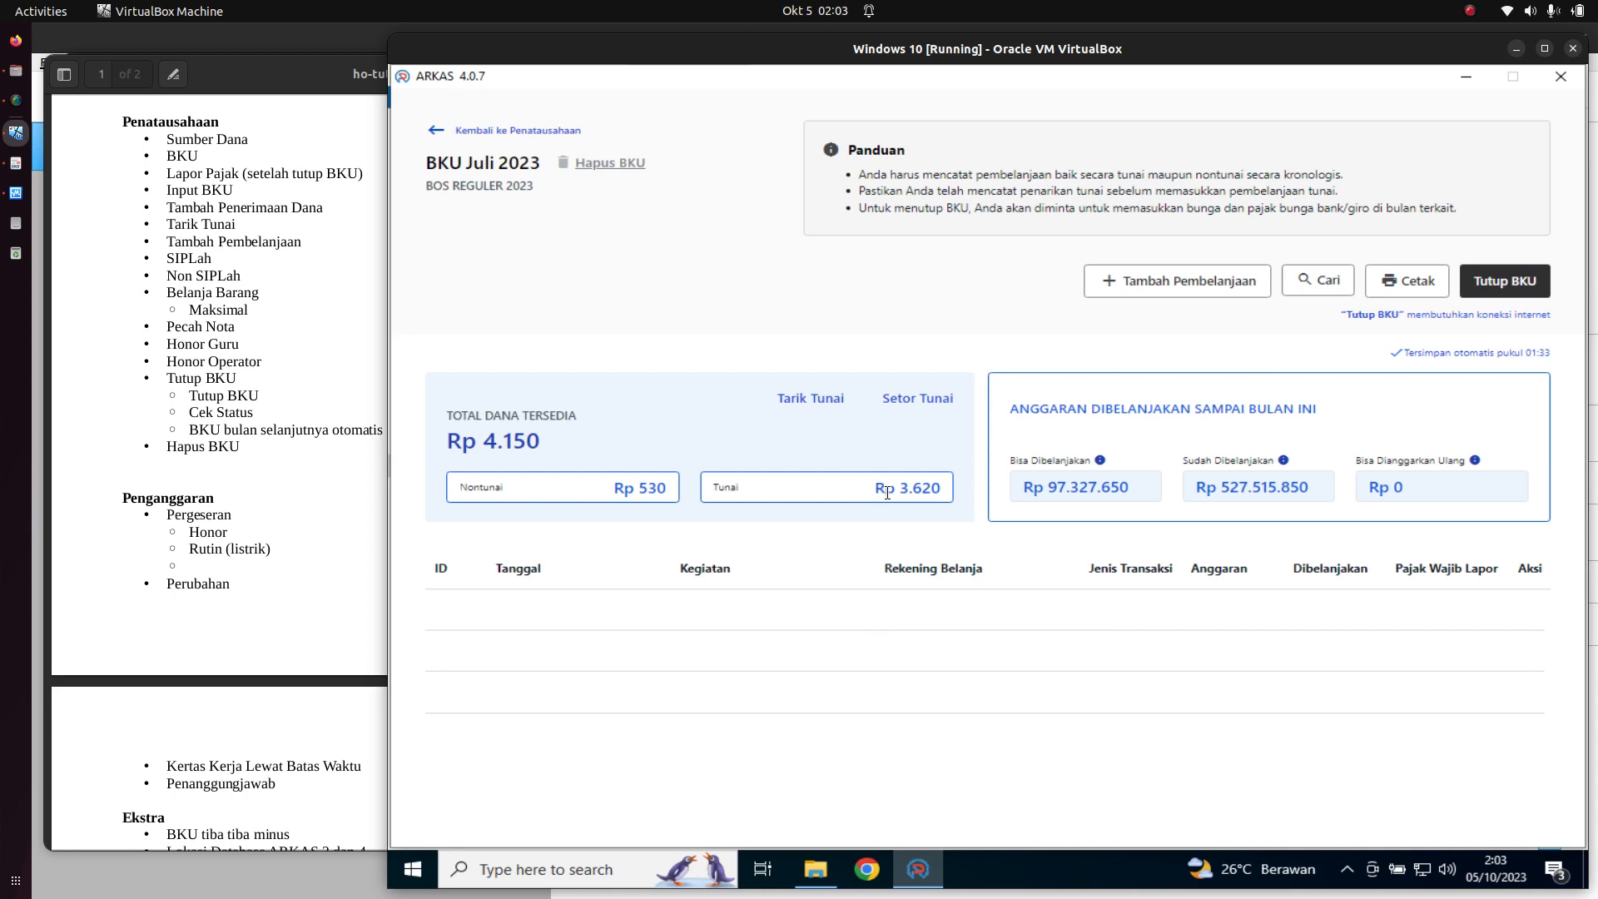
{"action": "left_click_drag", "start_coordinate": [900, 493], "coordinate": [941, 503]}
{"action": "left_click_drag", "start_coordinate": [640, 491], "coordinate": [674, 498]}
{"action": "left_click", "coordinate": [701, 453]}
- From the Penatausahaan overview, record the BOS Reguler Tahap 2 receipt of Rp 527.520.000 dated 25 Jul 2023 for BKU BOS Reguler 2023
{"action": "left_click", "coordinate": [517, 130]}
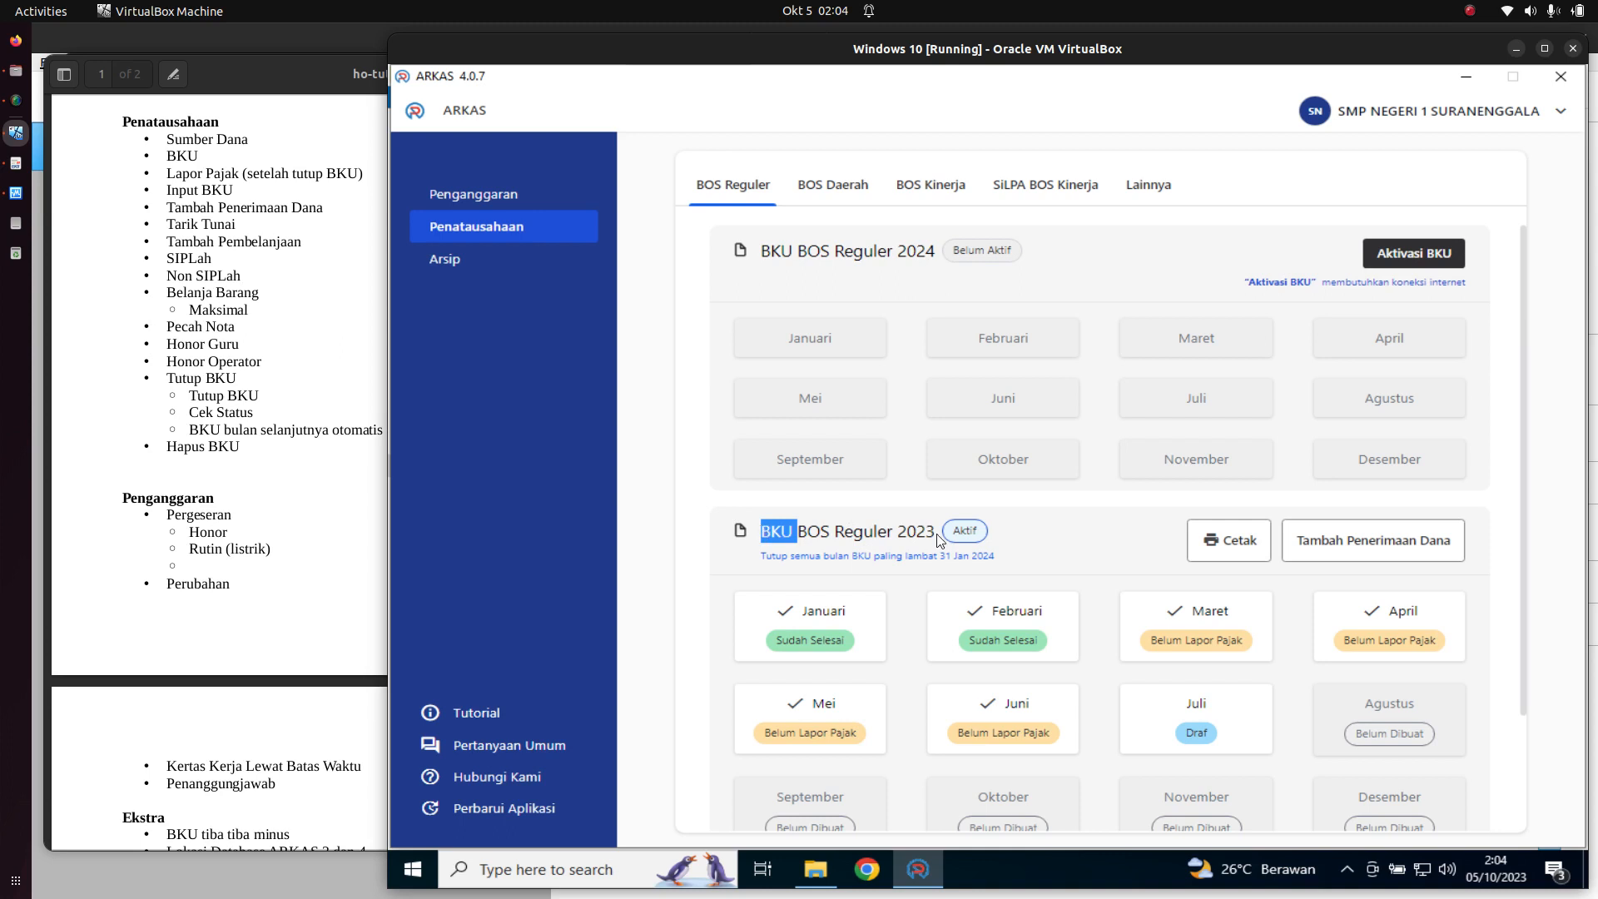
{"action": "scroll", "coordinate": [999, 550], "scroll_direction": "down", "scroll_amount": 3}
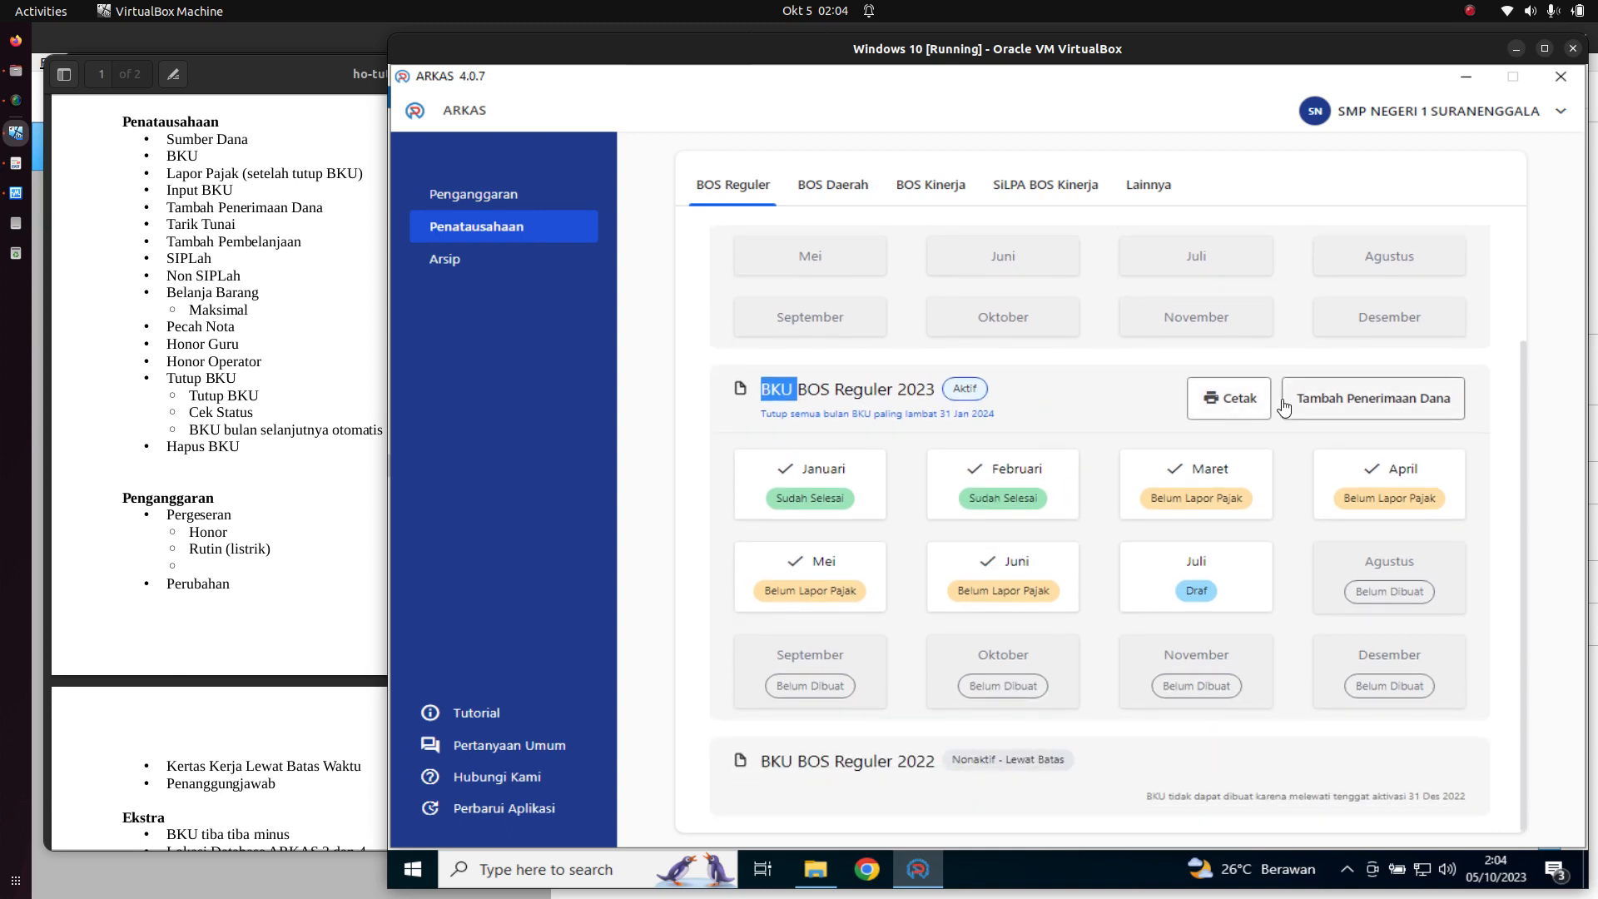
{"action": "left_click", "coordinate": [1393, 411]}
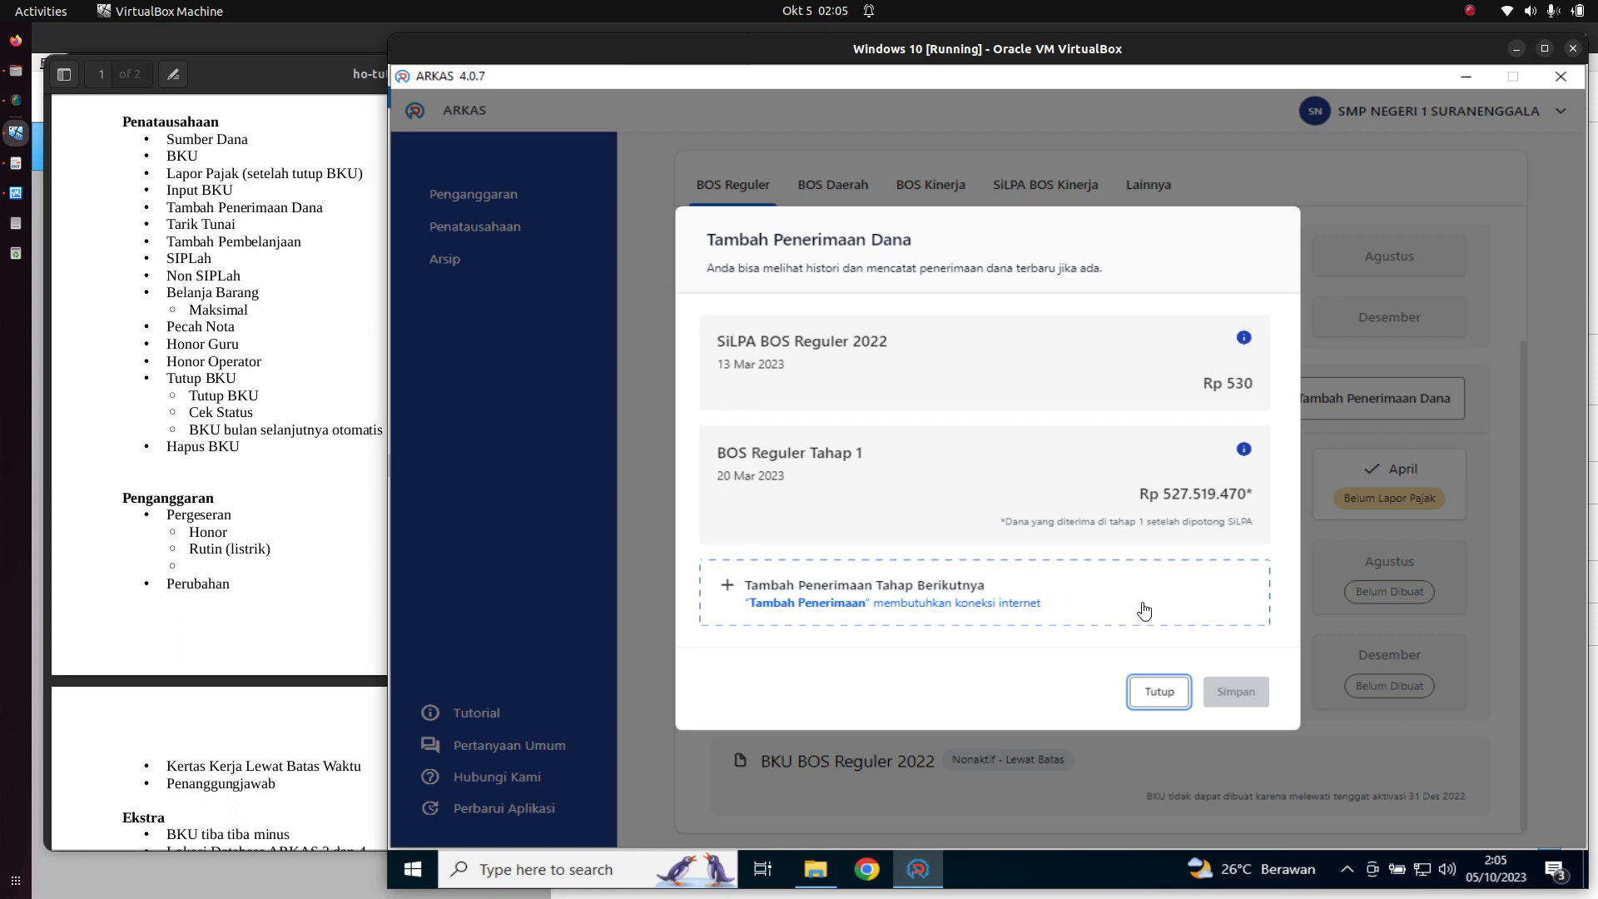
{"action": "left_click", "coordinate": [1036, 597]}
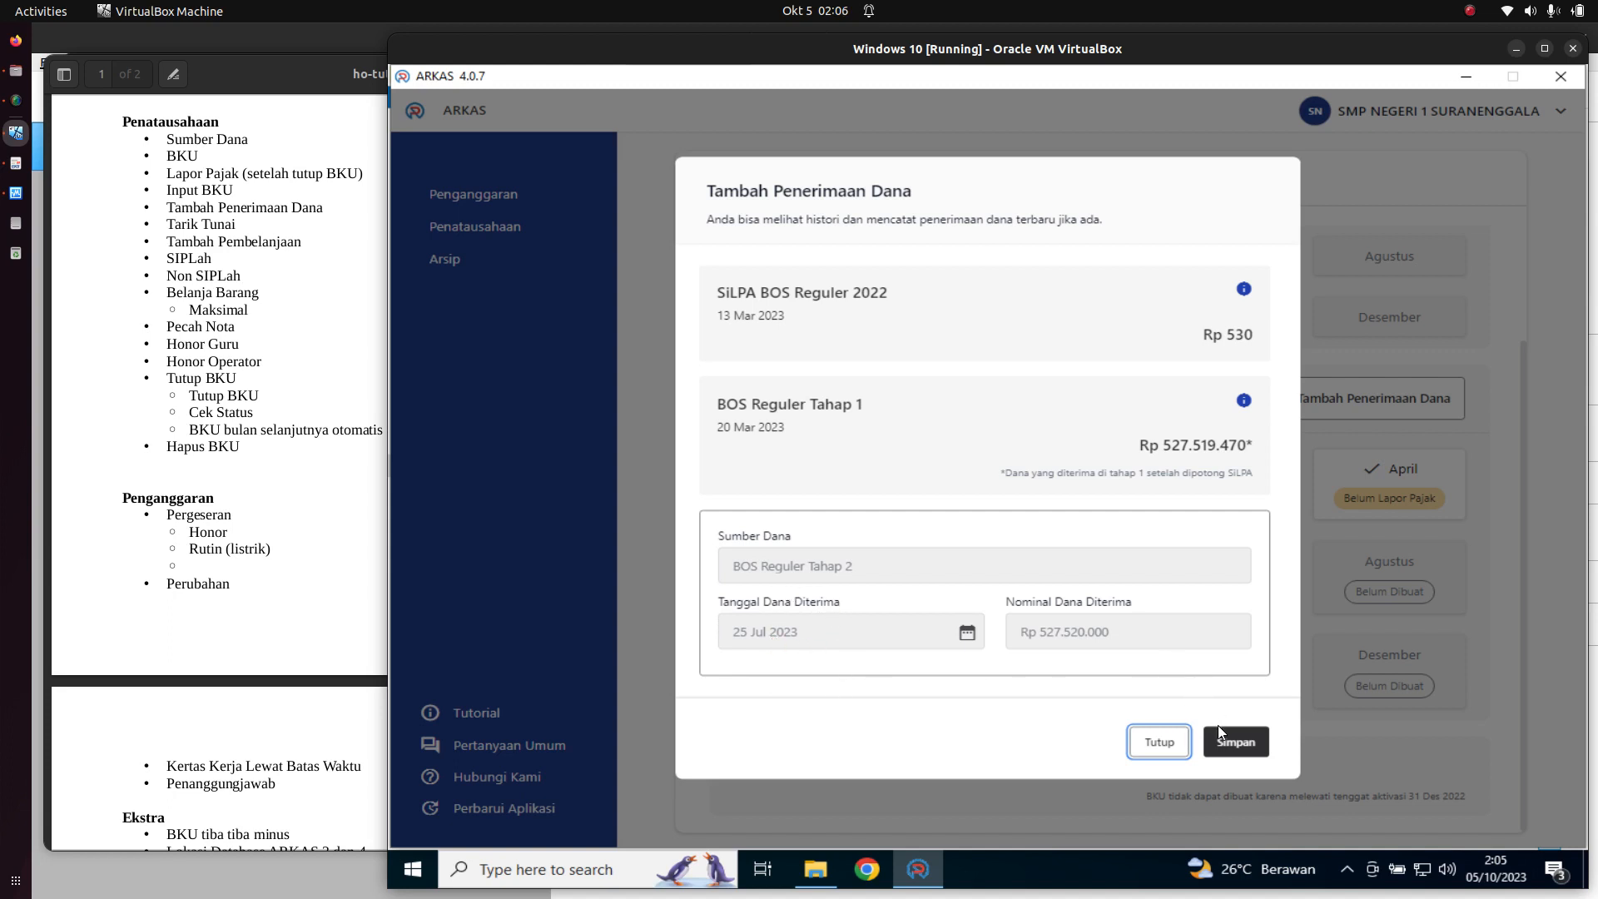
{"action": "left_click", "coordinate": [1235, 741]}
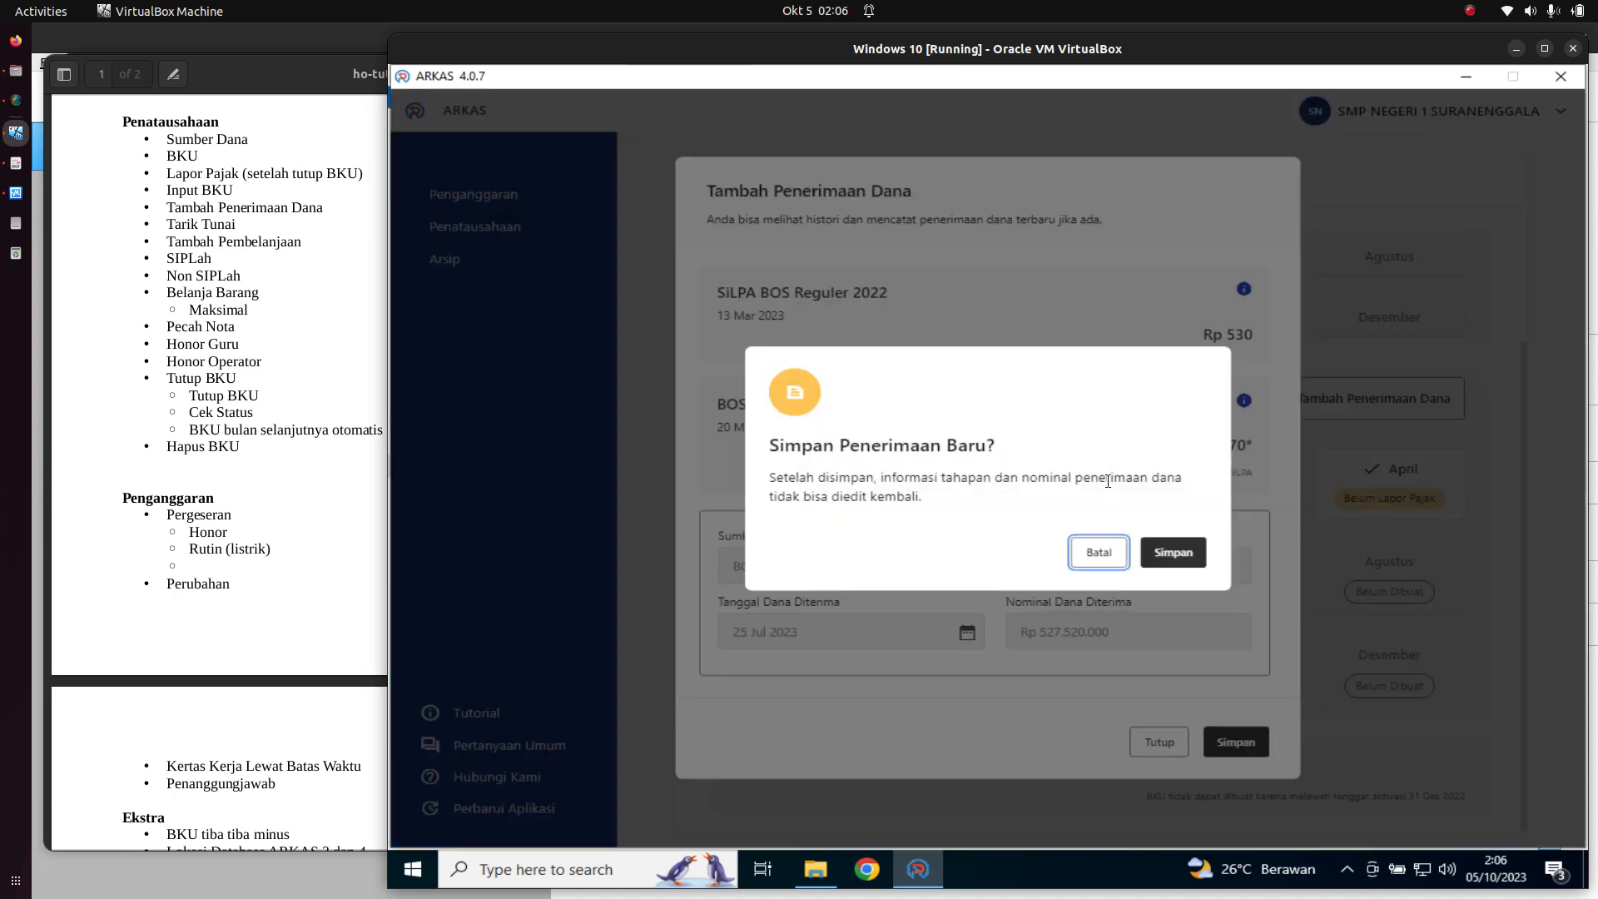
{"action": "left_click", "coordinate": [1163, 552]}
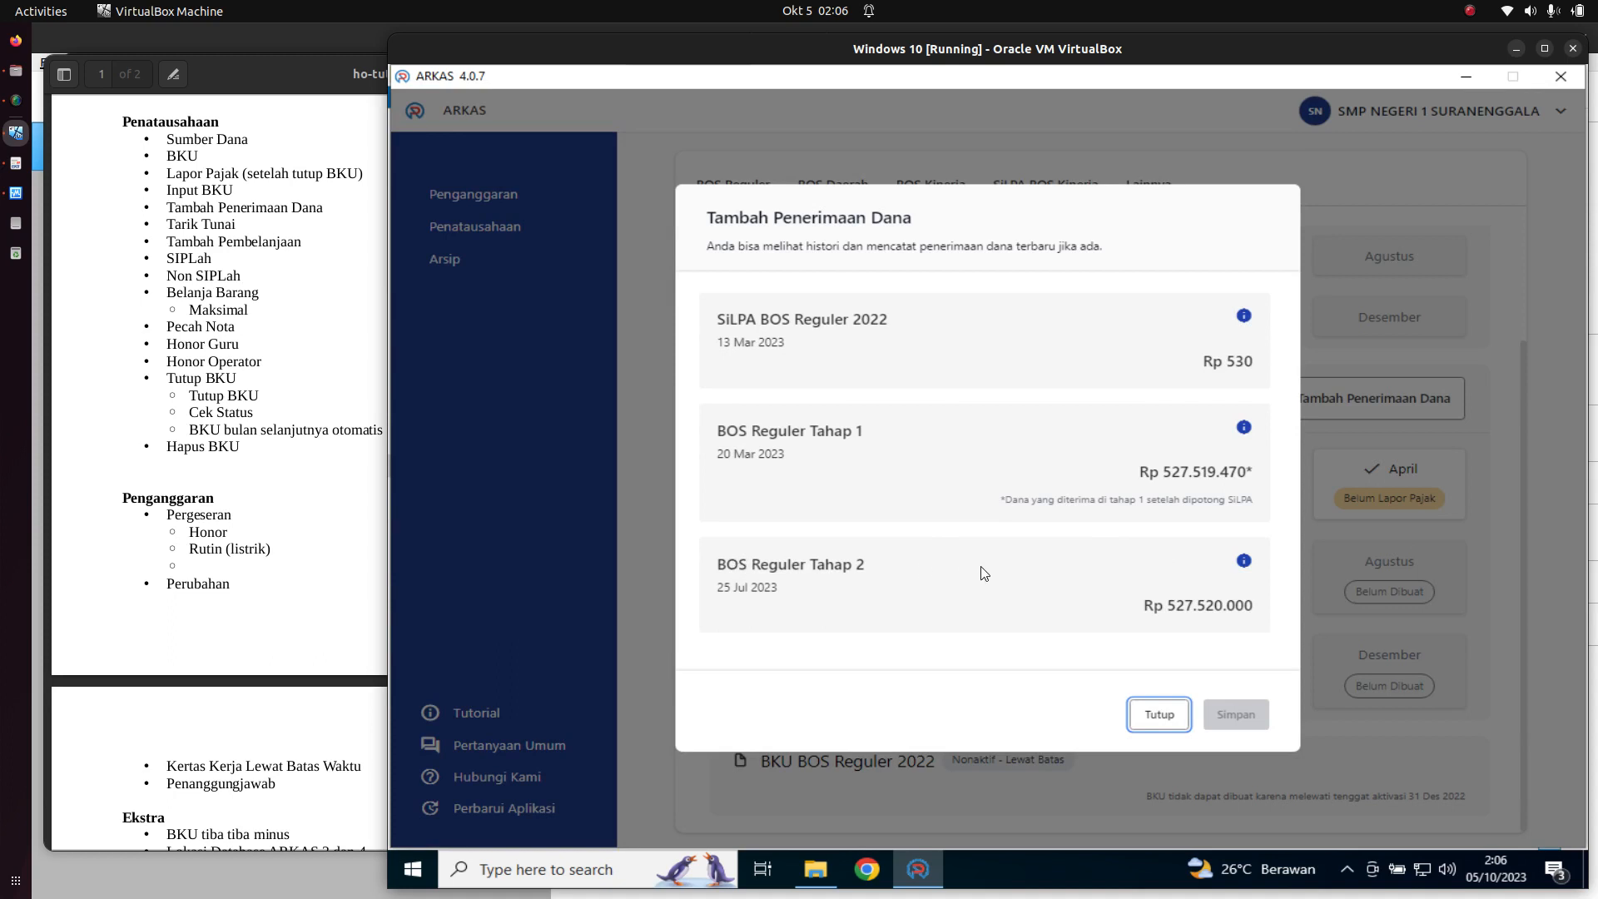
{"action": "left_click", "coordinate": [1159, 718]}
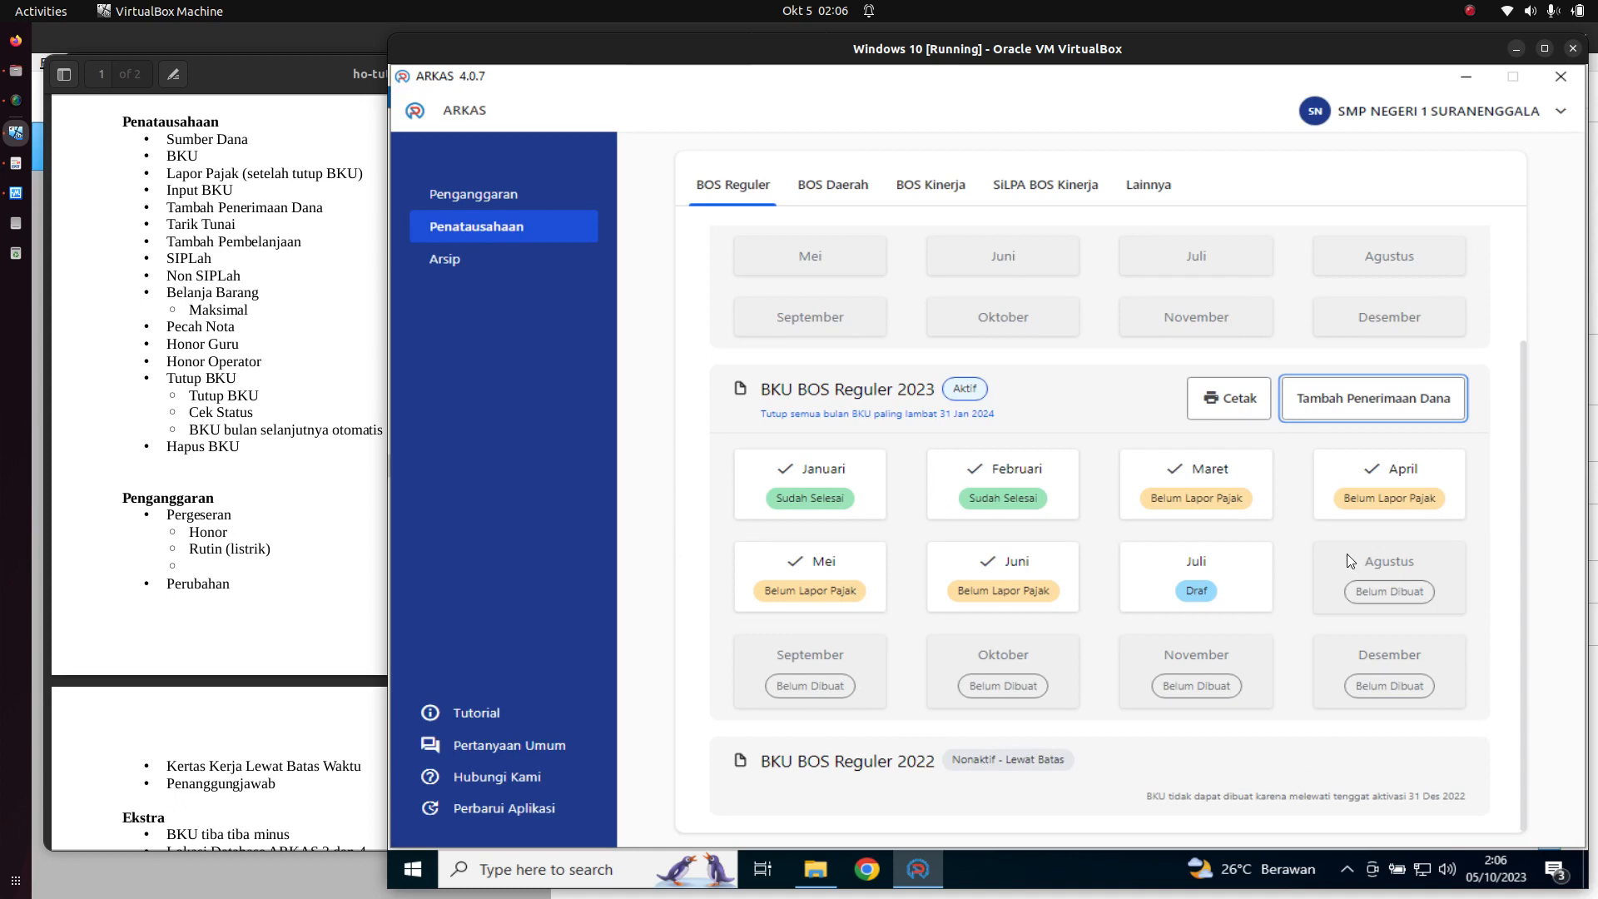
- Reopen BKU Juli 2023 and check the Nontunai and Tunai balances after the Tahap 2 receipt
{"action": "left_click", "coordinate": [1231, 589]}
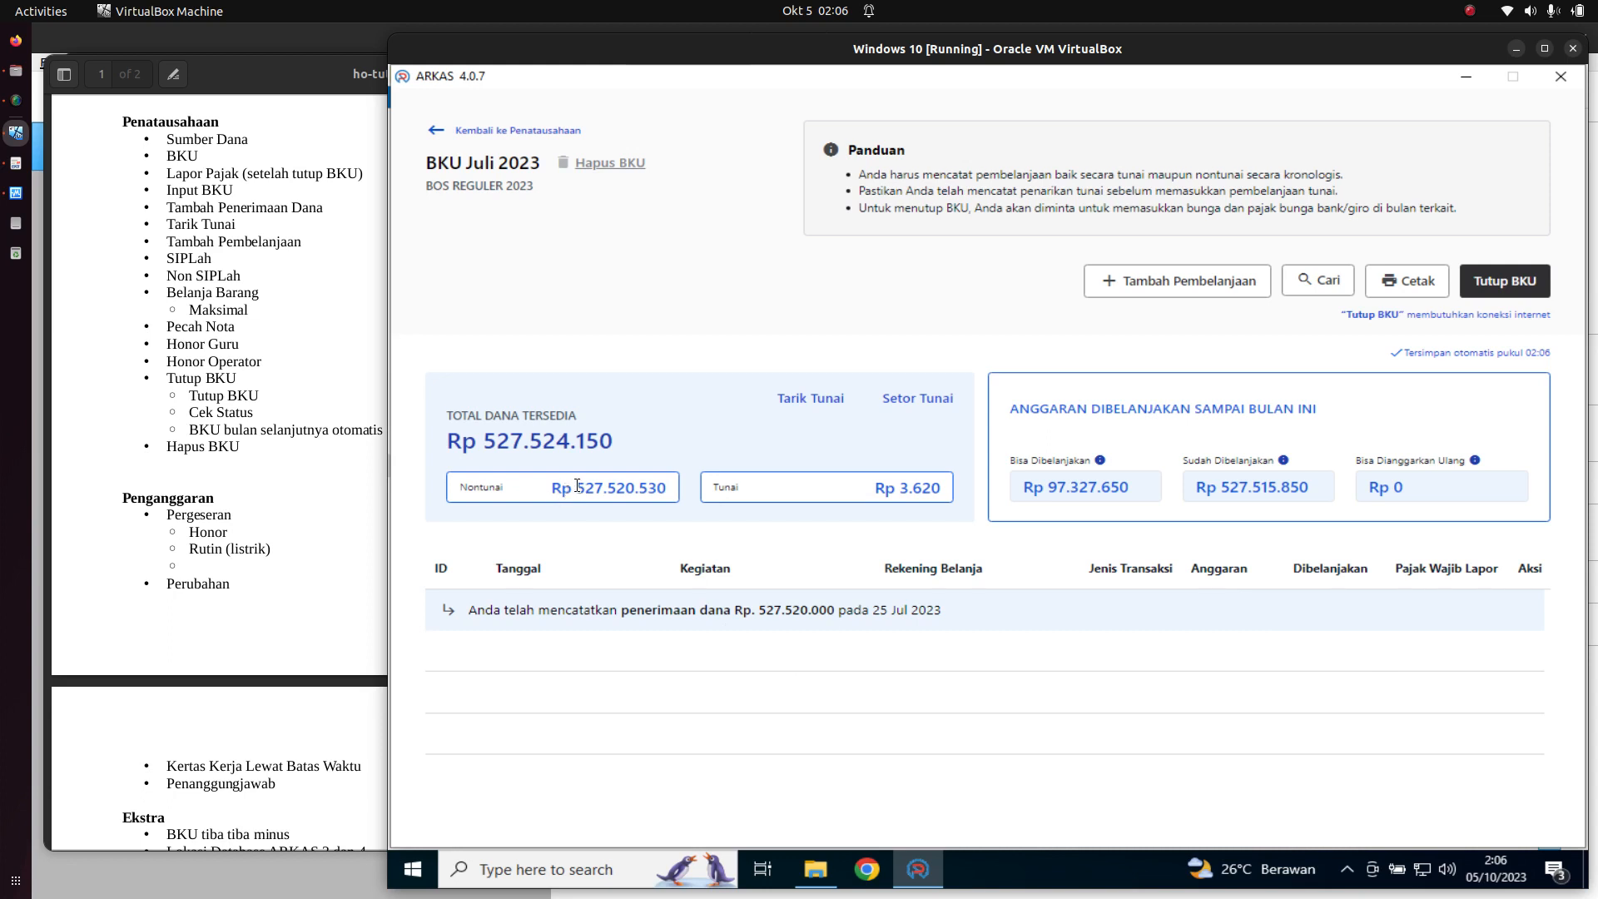
{"action": "left_click_drag", "start_coordinate": [577, 485], "coordinate": [688, 498]}
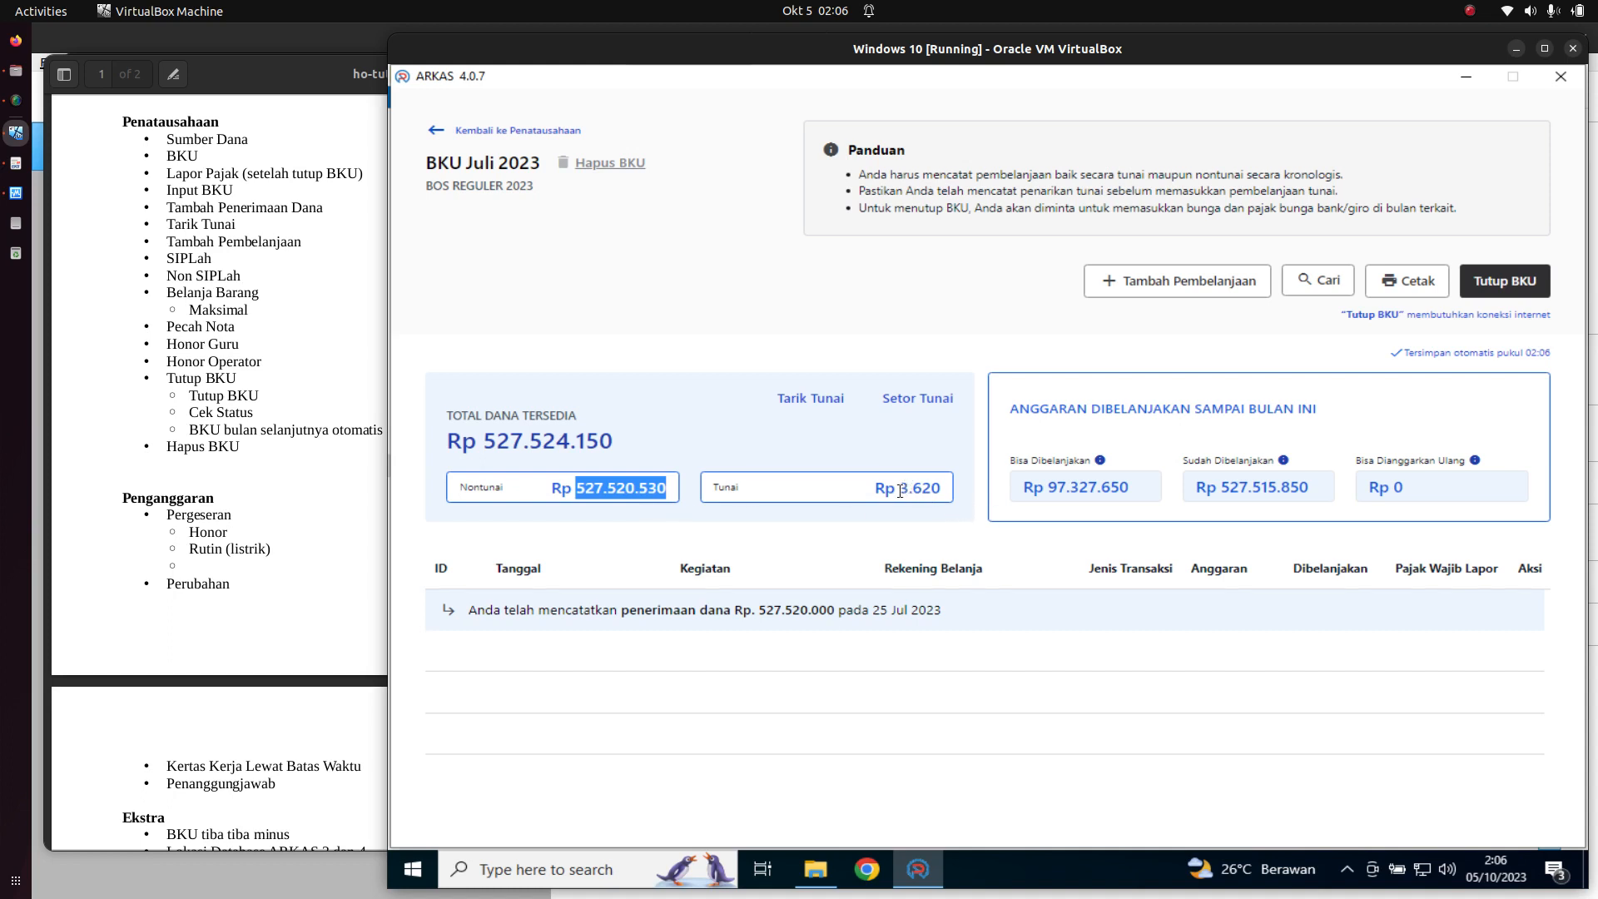
{"action": "left_click_drag", "start_coordinate": [900, 491], "coordinate": [943, 506]}
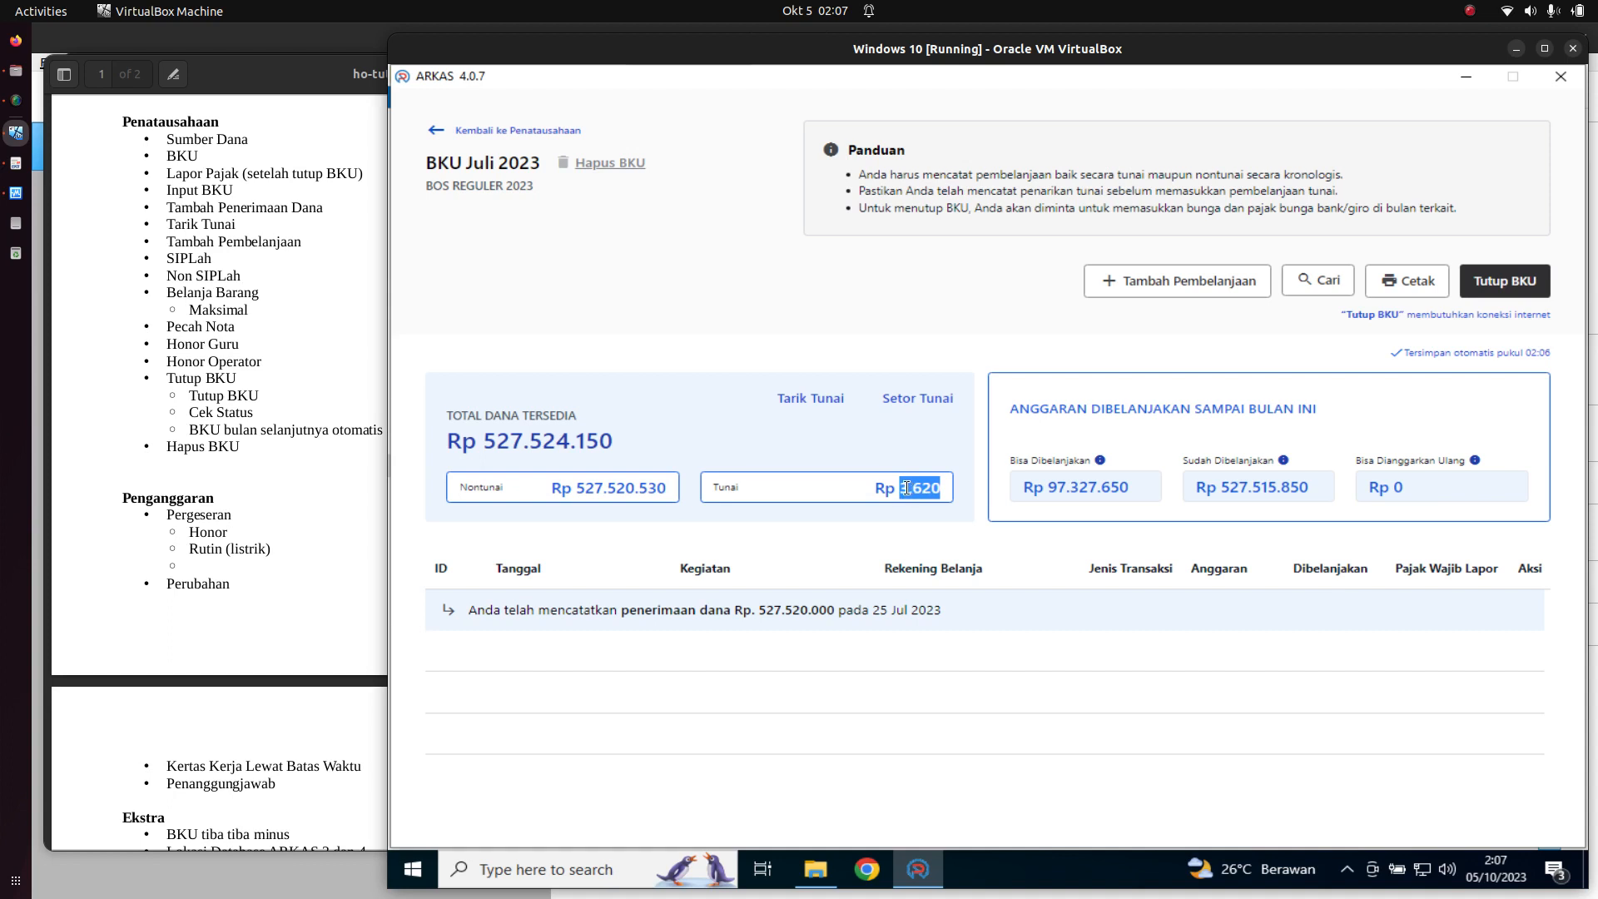
- Record a cash withdrawal of Rp 90.000.000 dated 28 Jul 2023 in BKU Juli 2023, and highlight the Tunai balance
{"action": "left_click", "coordinate": [798, 405]}
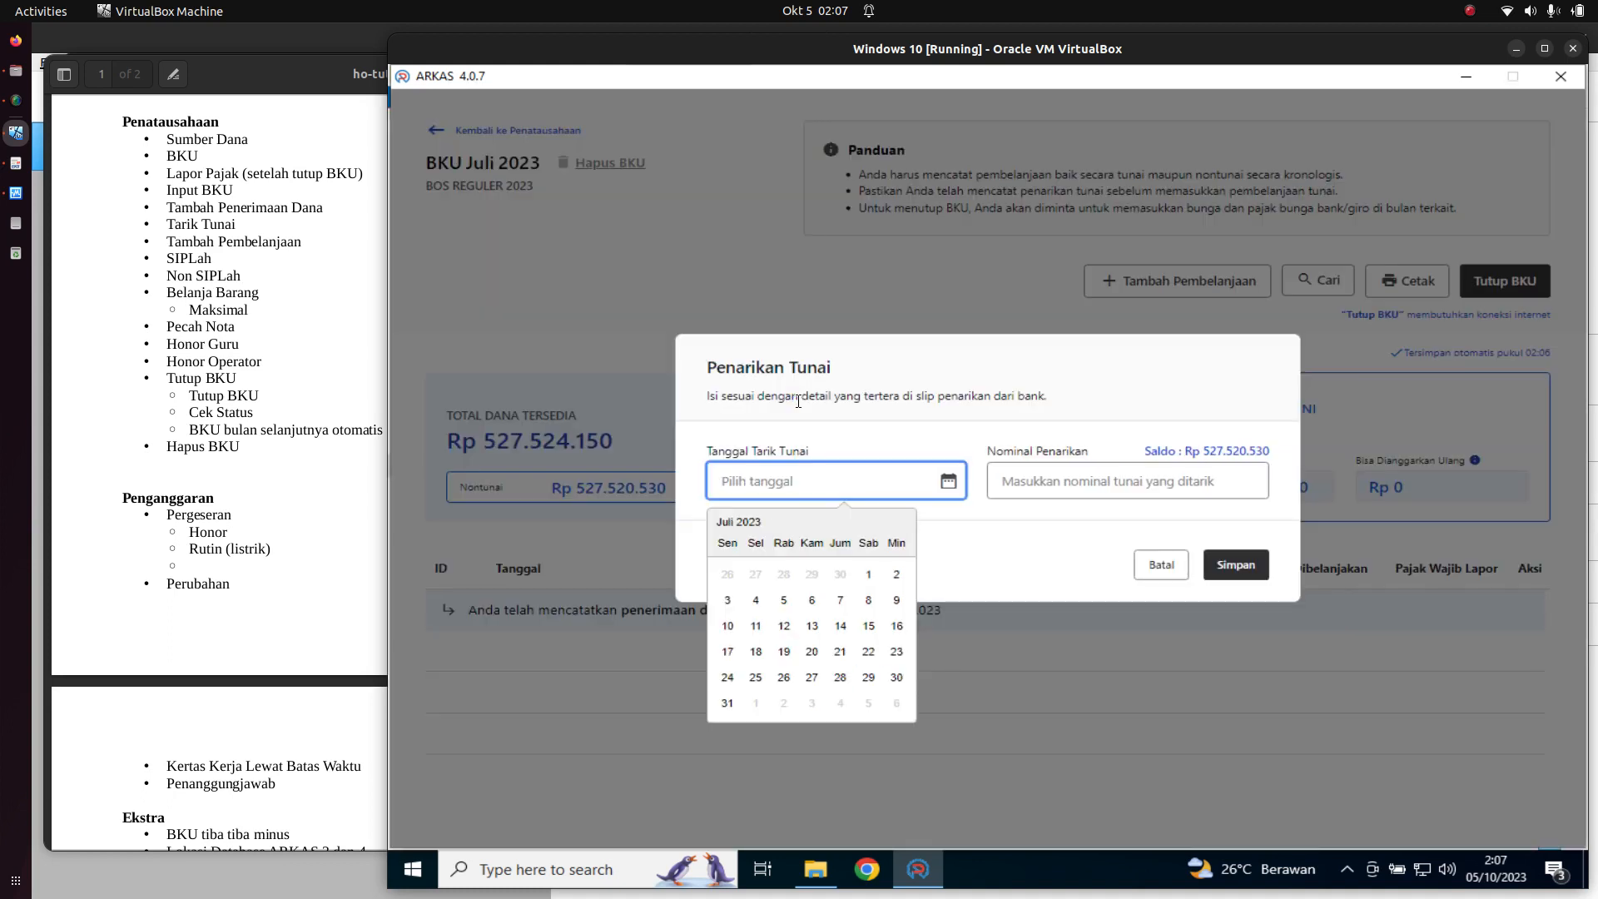
{"action": "left_click", "coordinate": [1059, 406]}
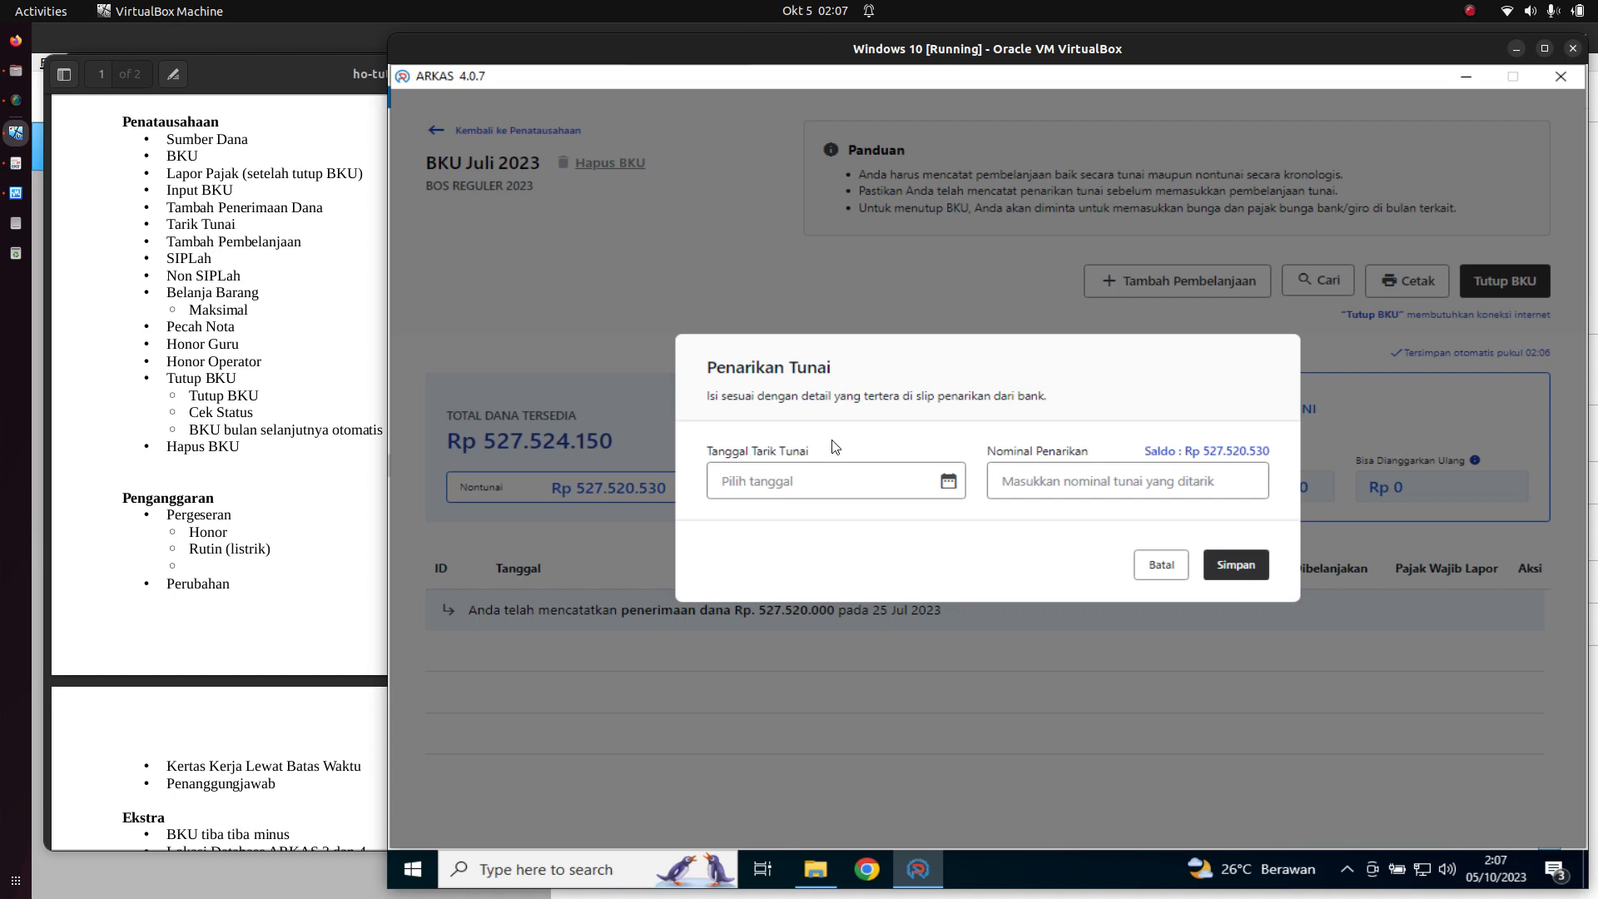
{"action": "left_click", "coordinate": [896, 490]}
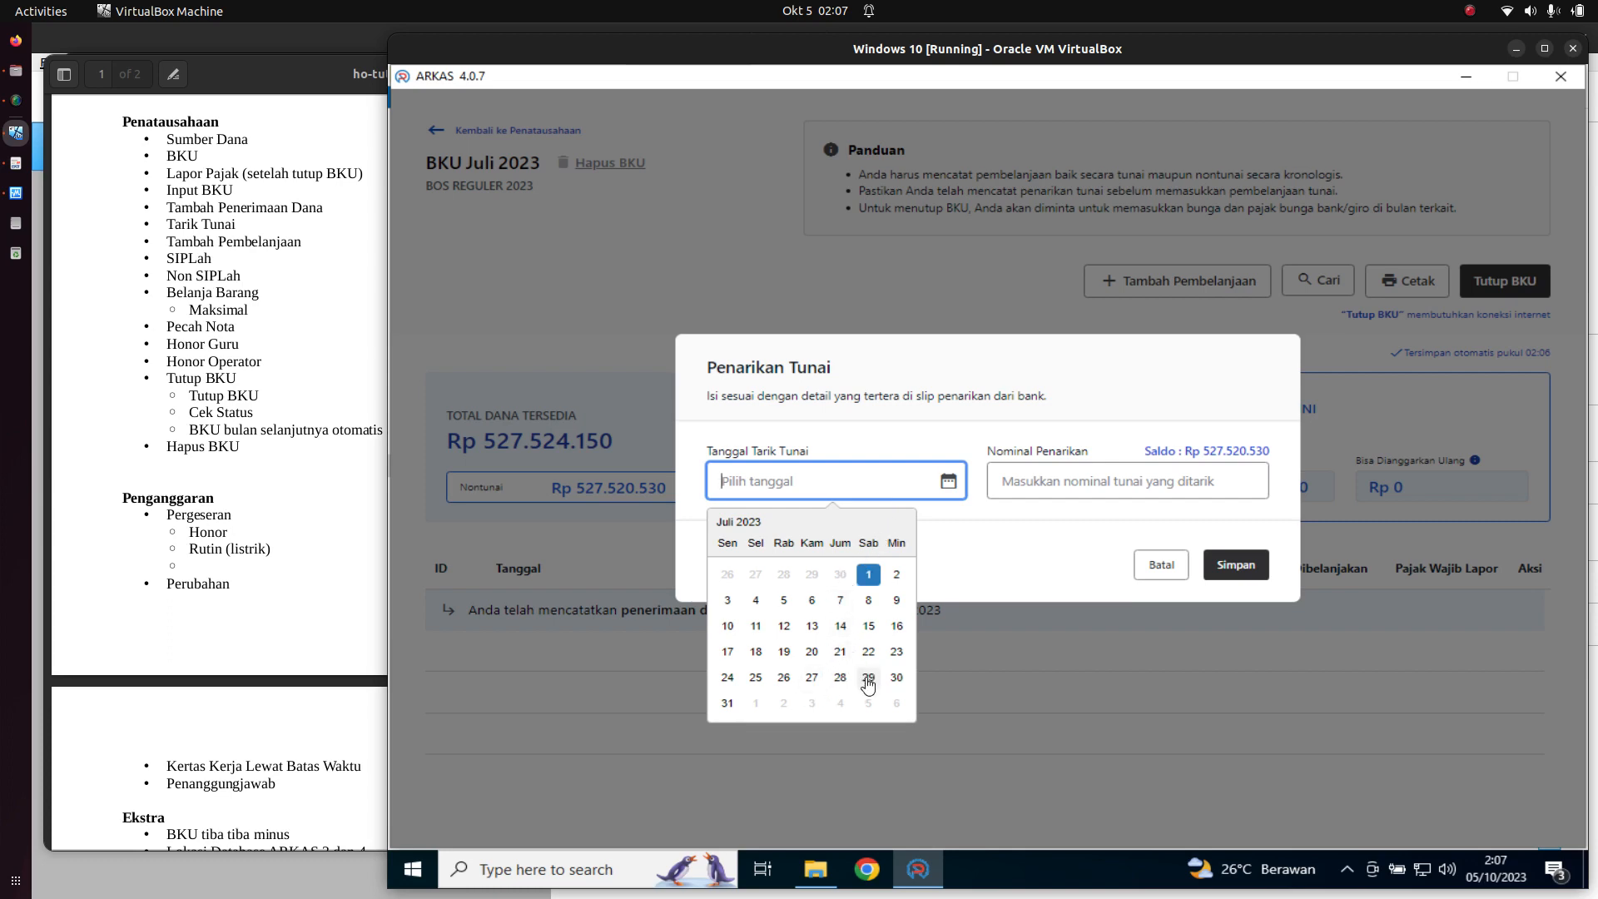
{"action": "left_click", "coordinate": [841, 678]}
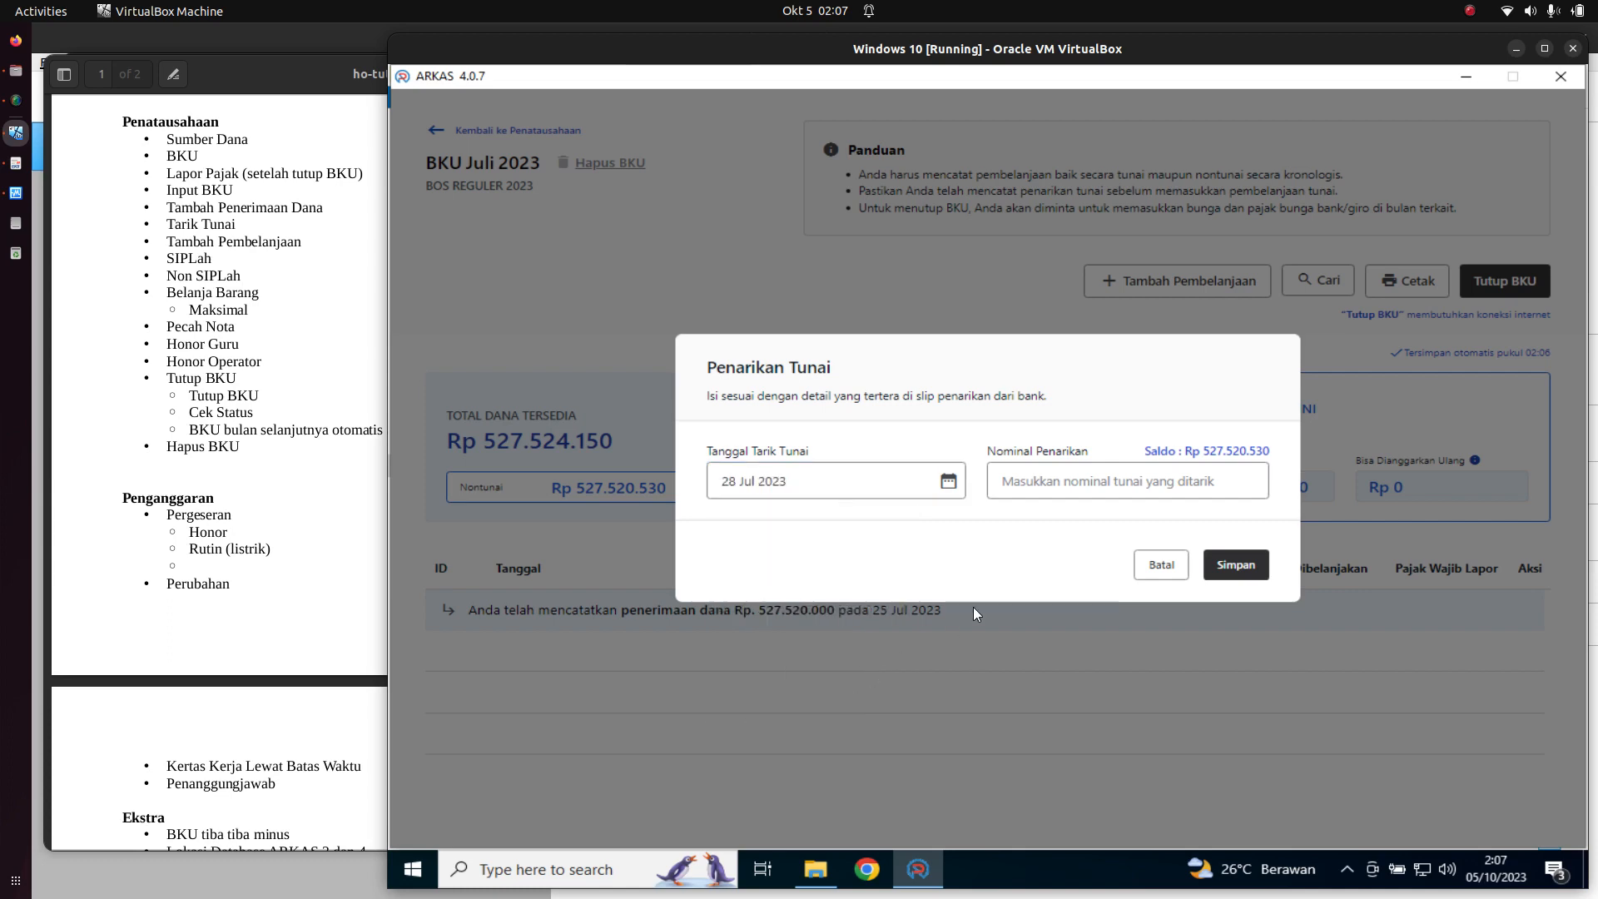
{"action": "left_click", "coordinate": [1124, 488]}
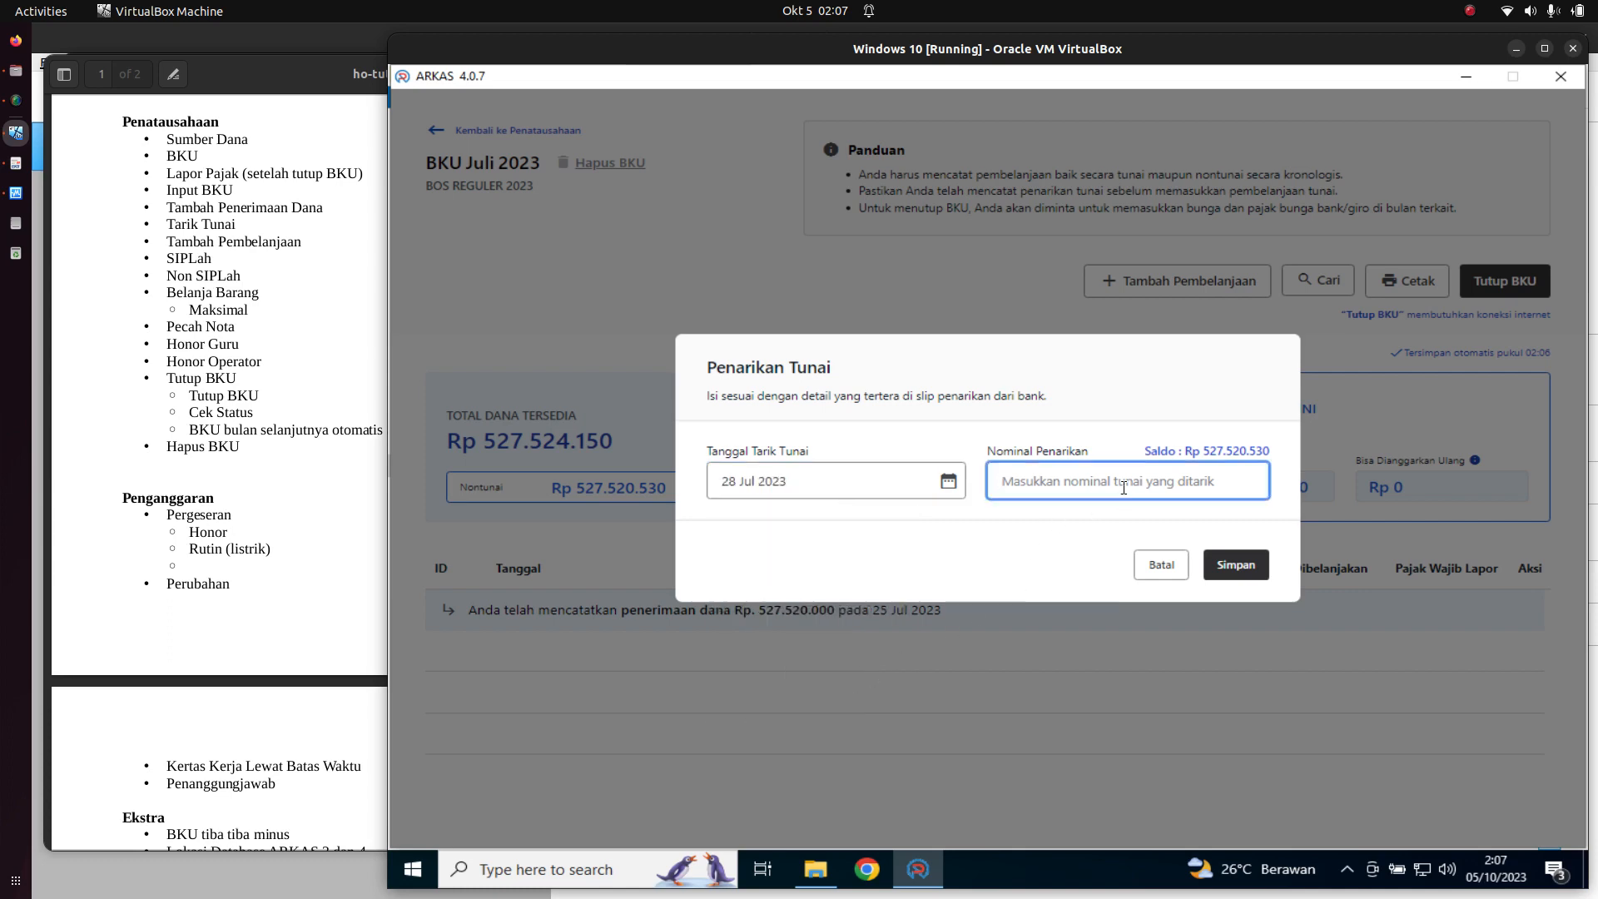
{"action": "type", "text": "90.000.000"}
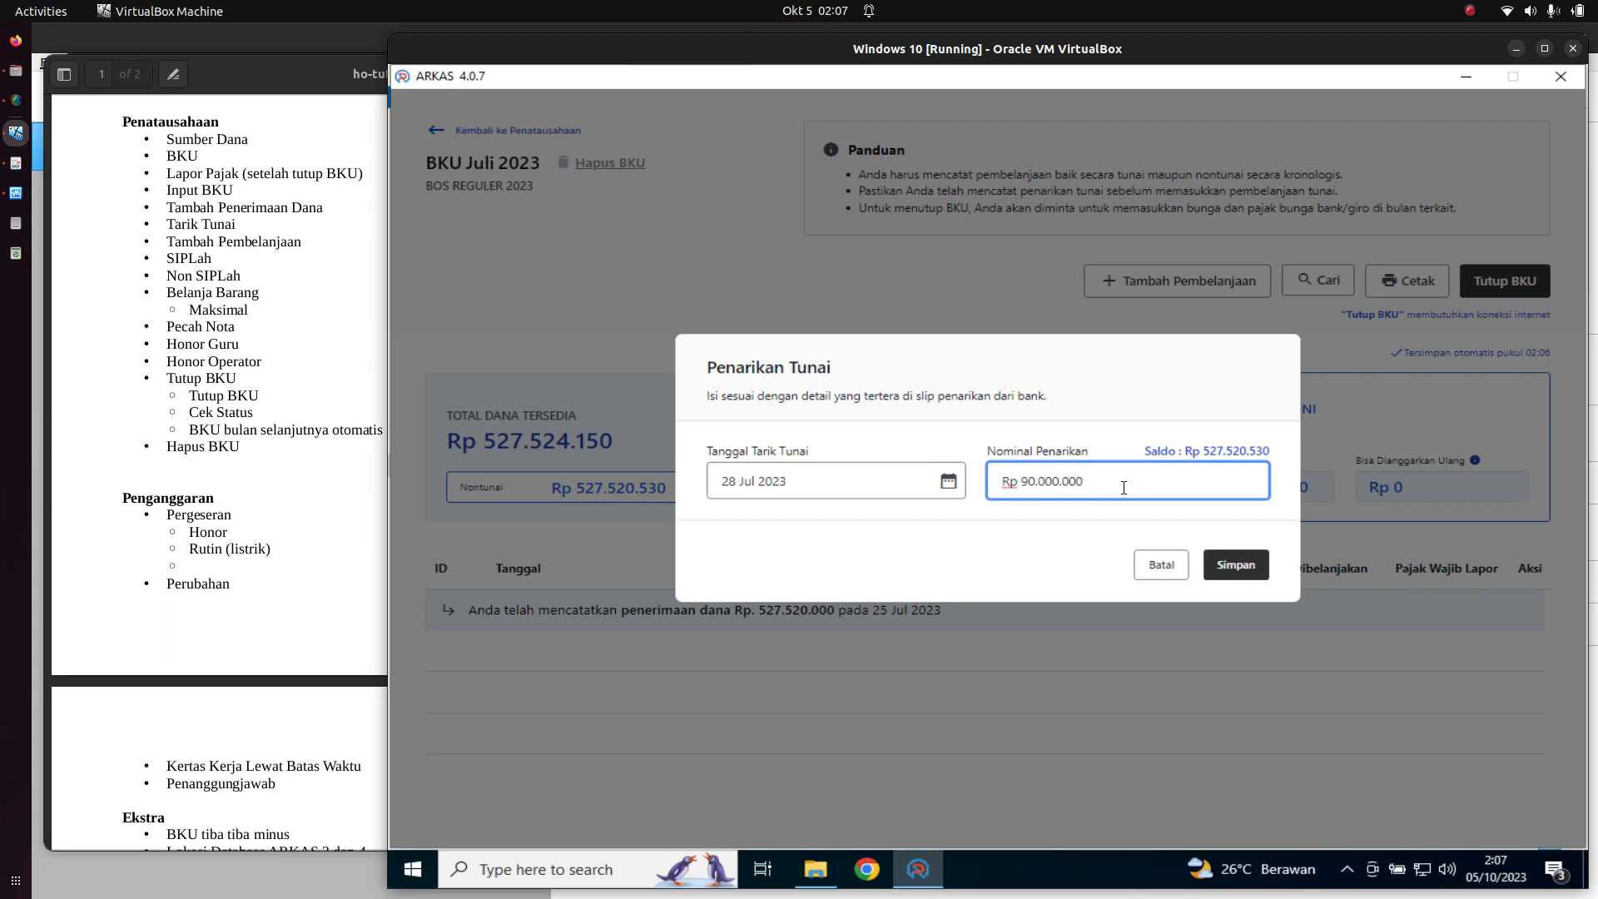
{"action": "left_click", "coordinate": [1232, 565]}
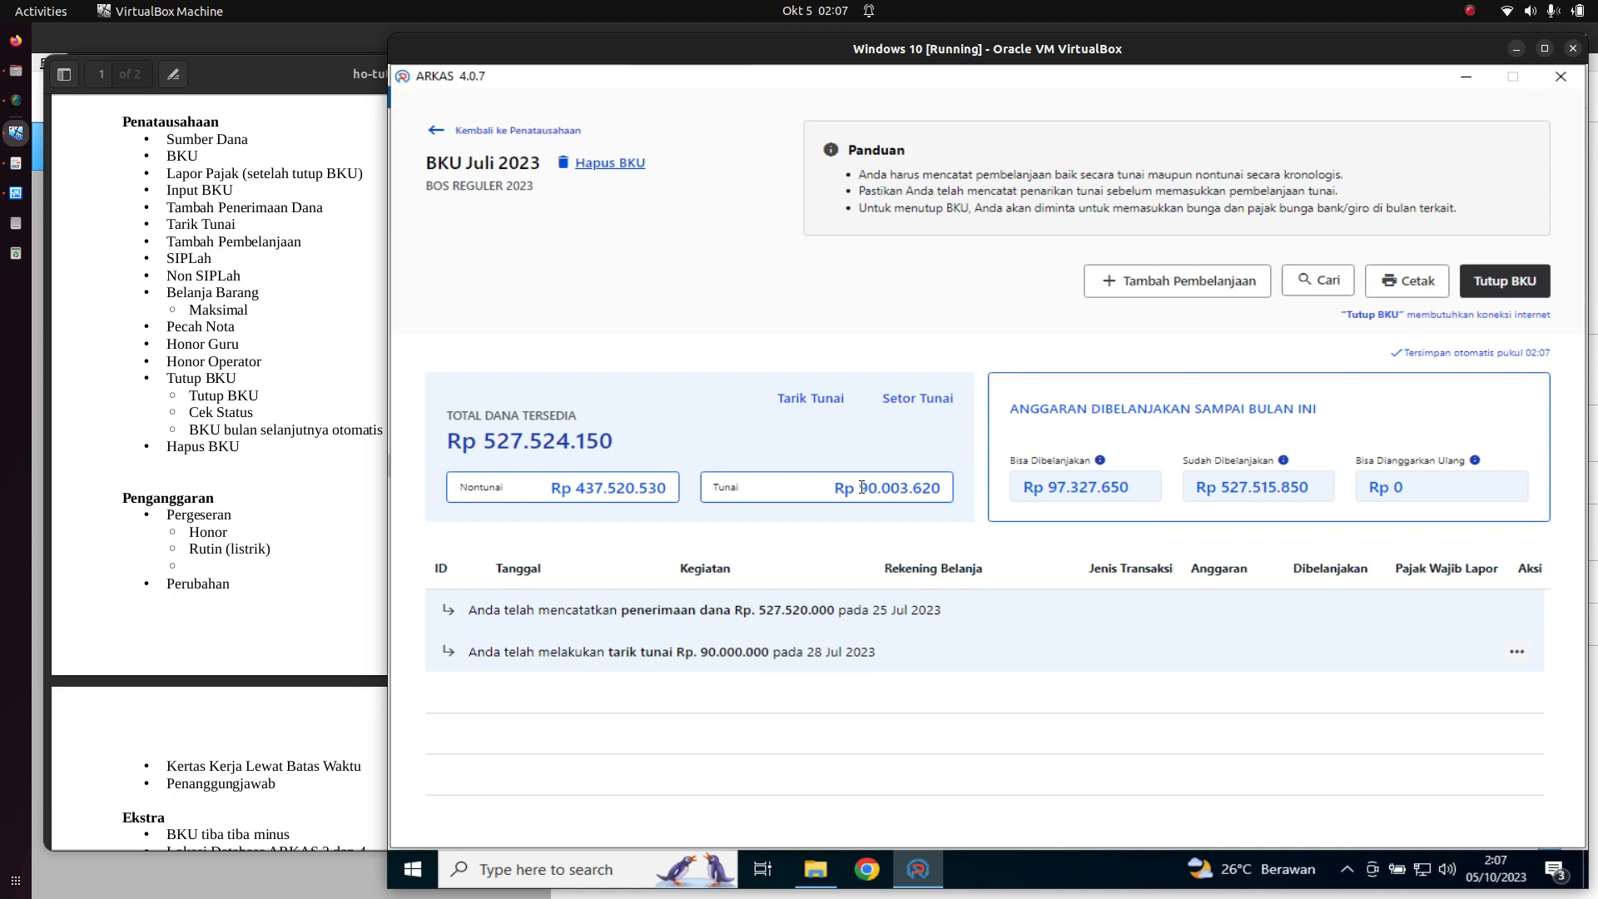
{"action": "left_click_drag", "start_coordinate": [857, 488], "coordinate": [939, 492]}
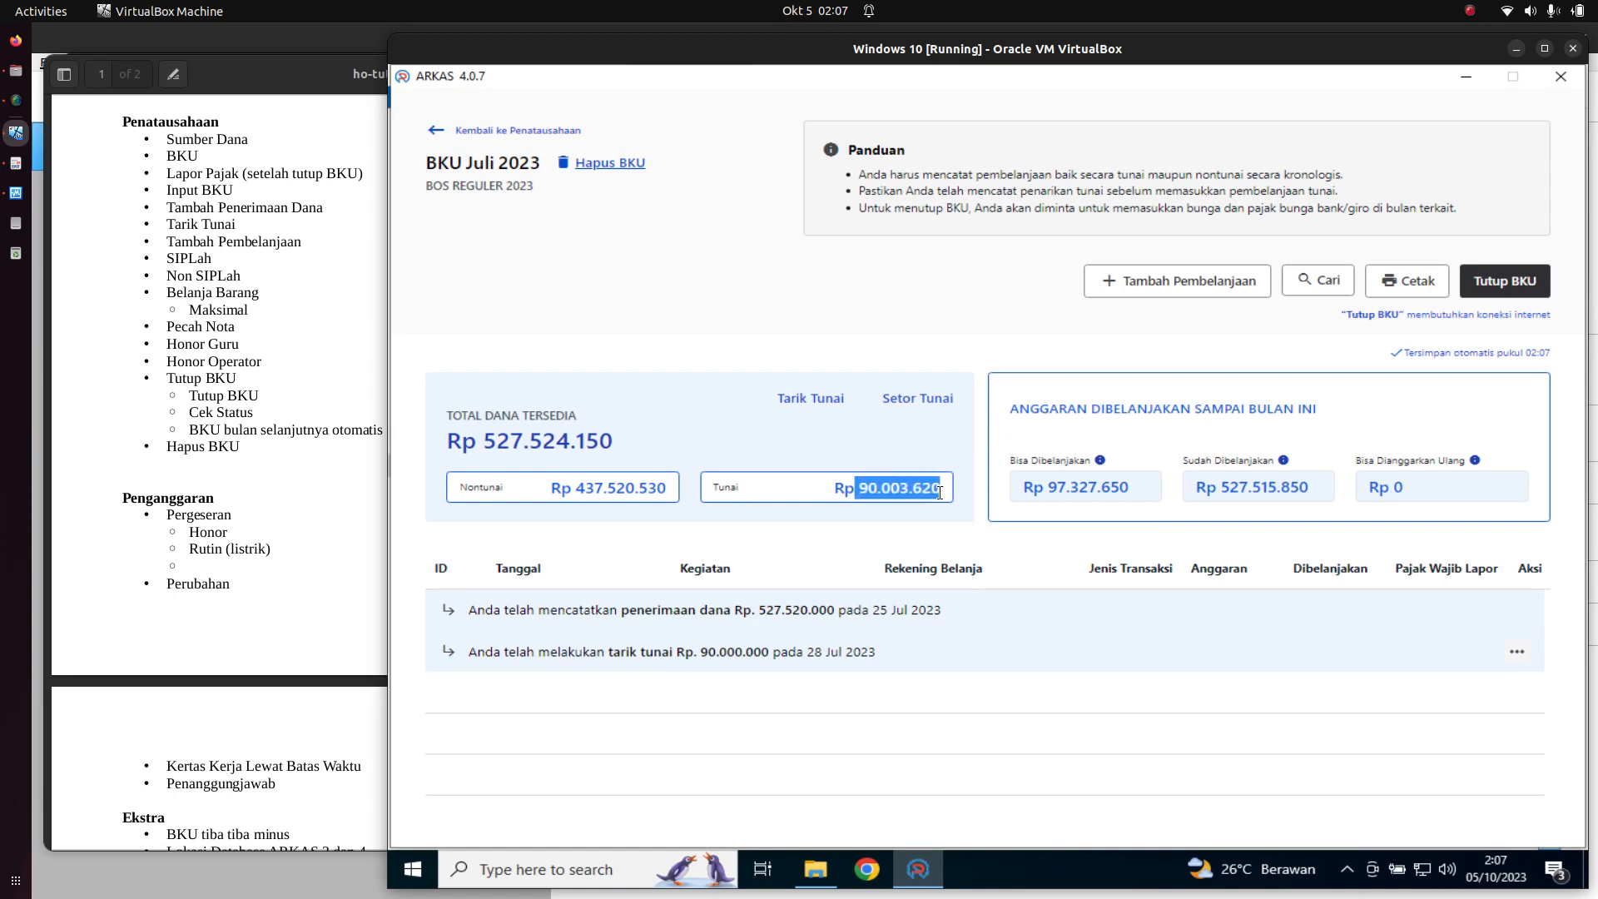
{"action": "left_click", "coordinate": [950, 447]}
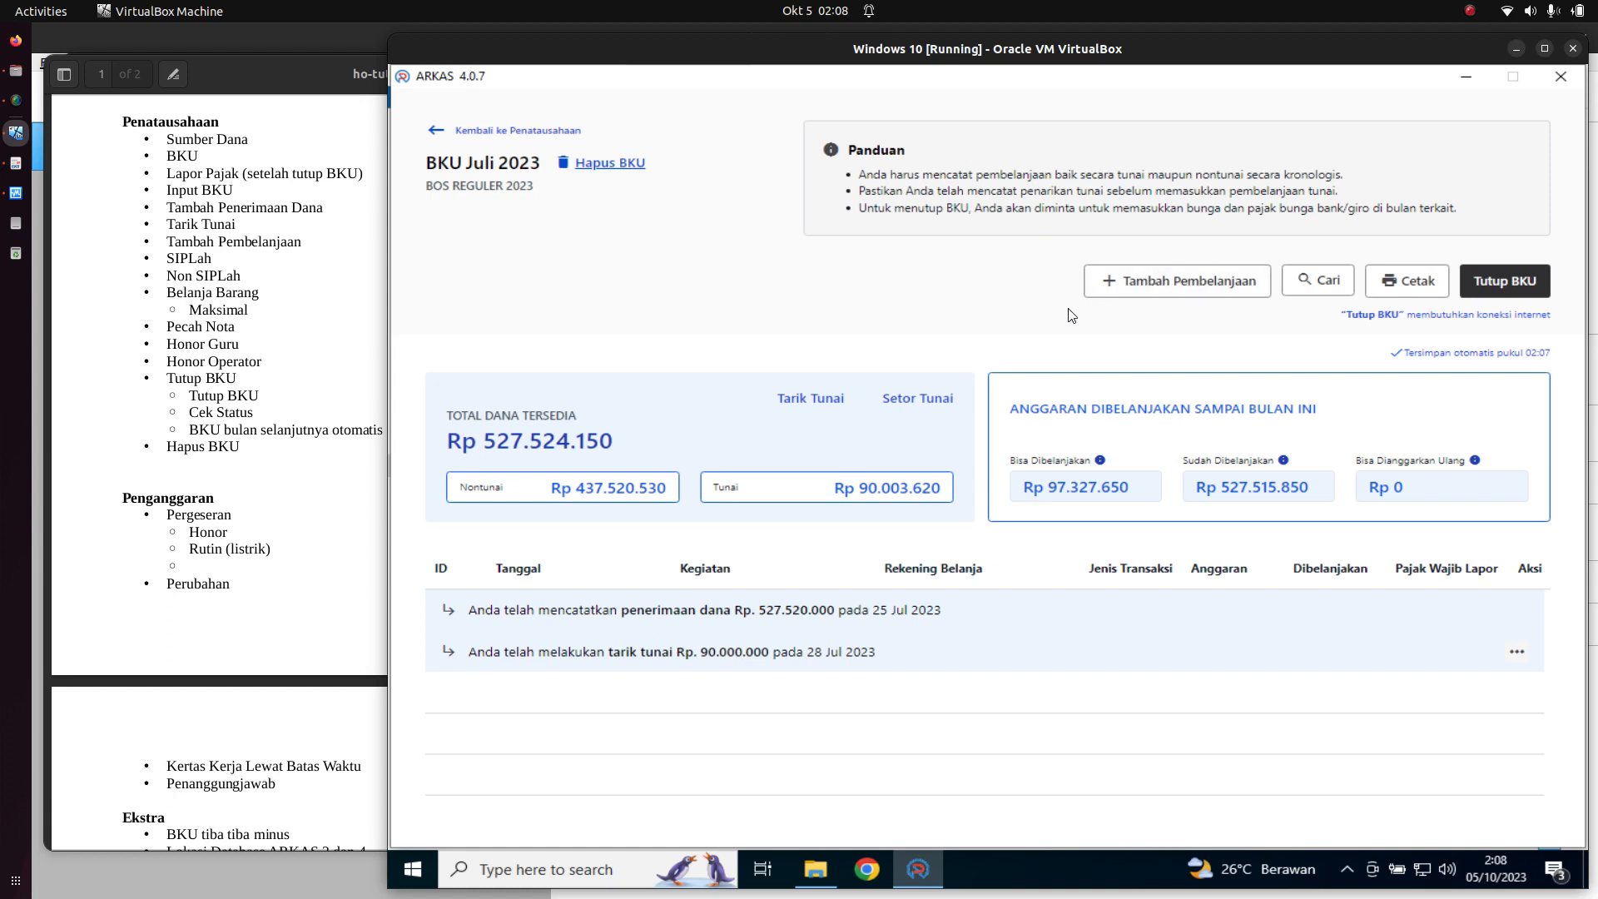
- Start a new purchase entry in BKU Juli 2023, look over the Detail Transaksi form, and highlight the SIPLah option's text
{"action": "left_click", "coordinate": [1174, 293]}
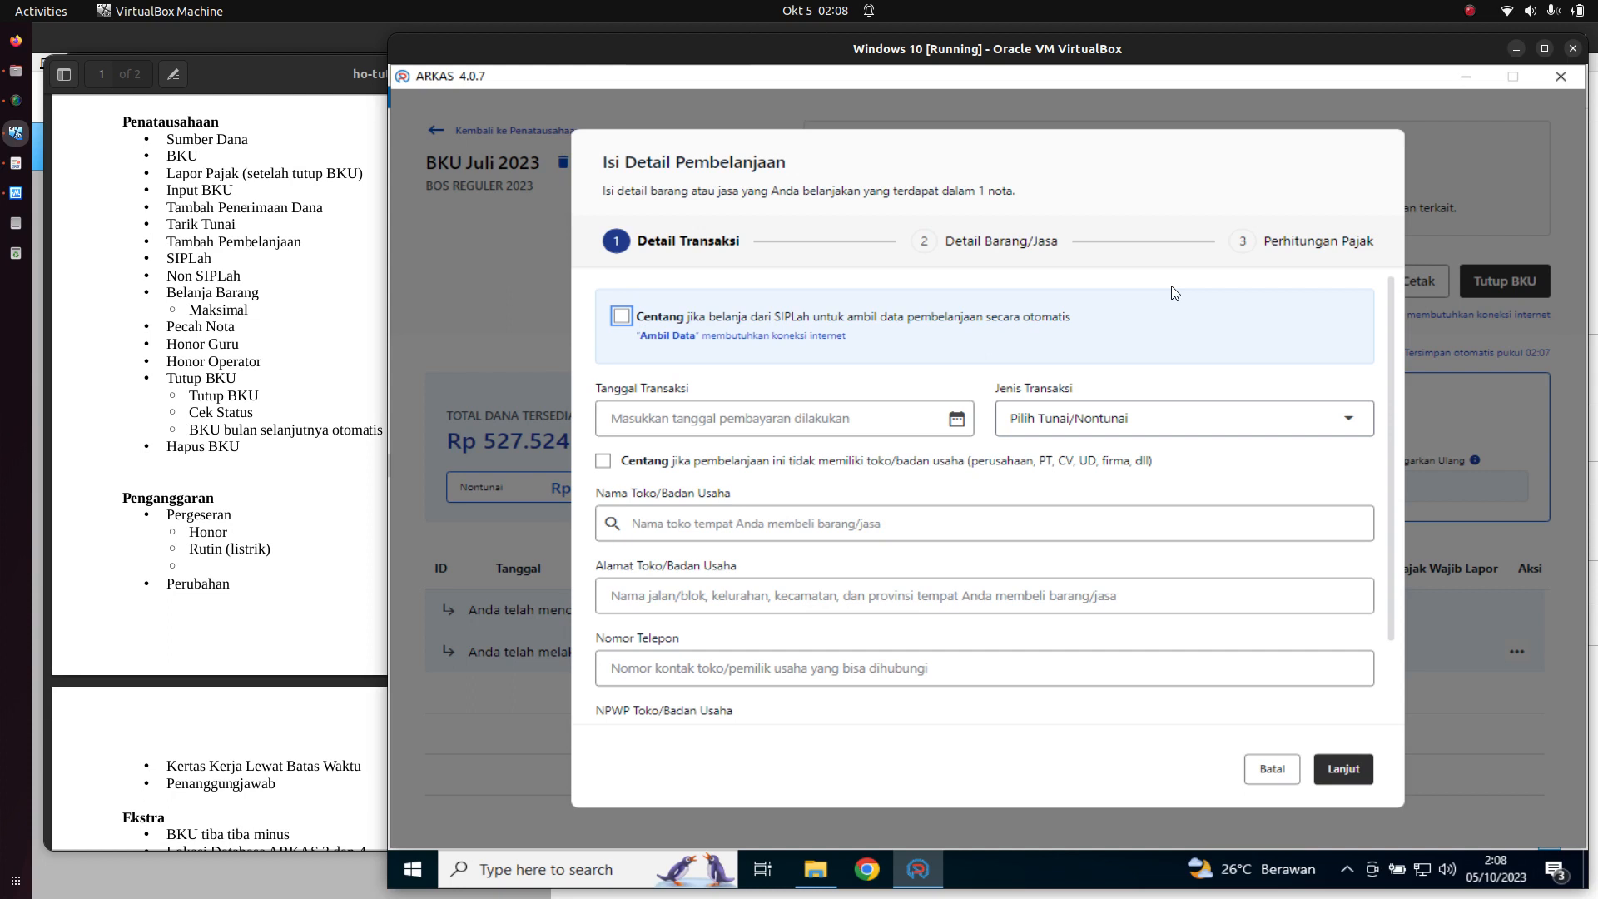
{"action": "scroll", "coordinate": [1357, 358], "scroll_direction": "down", "scroll_amount": 1}
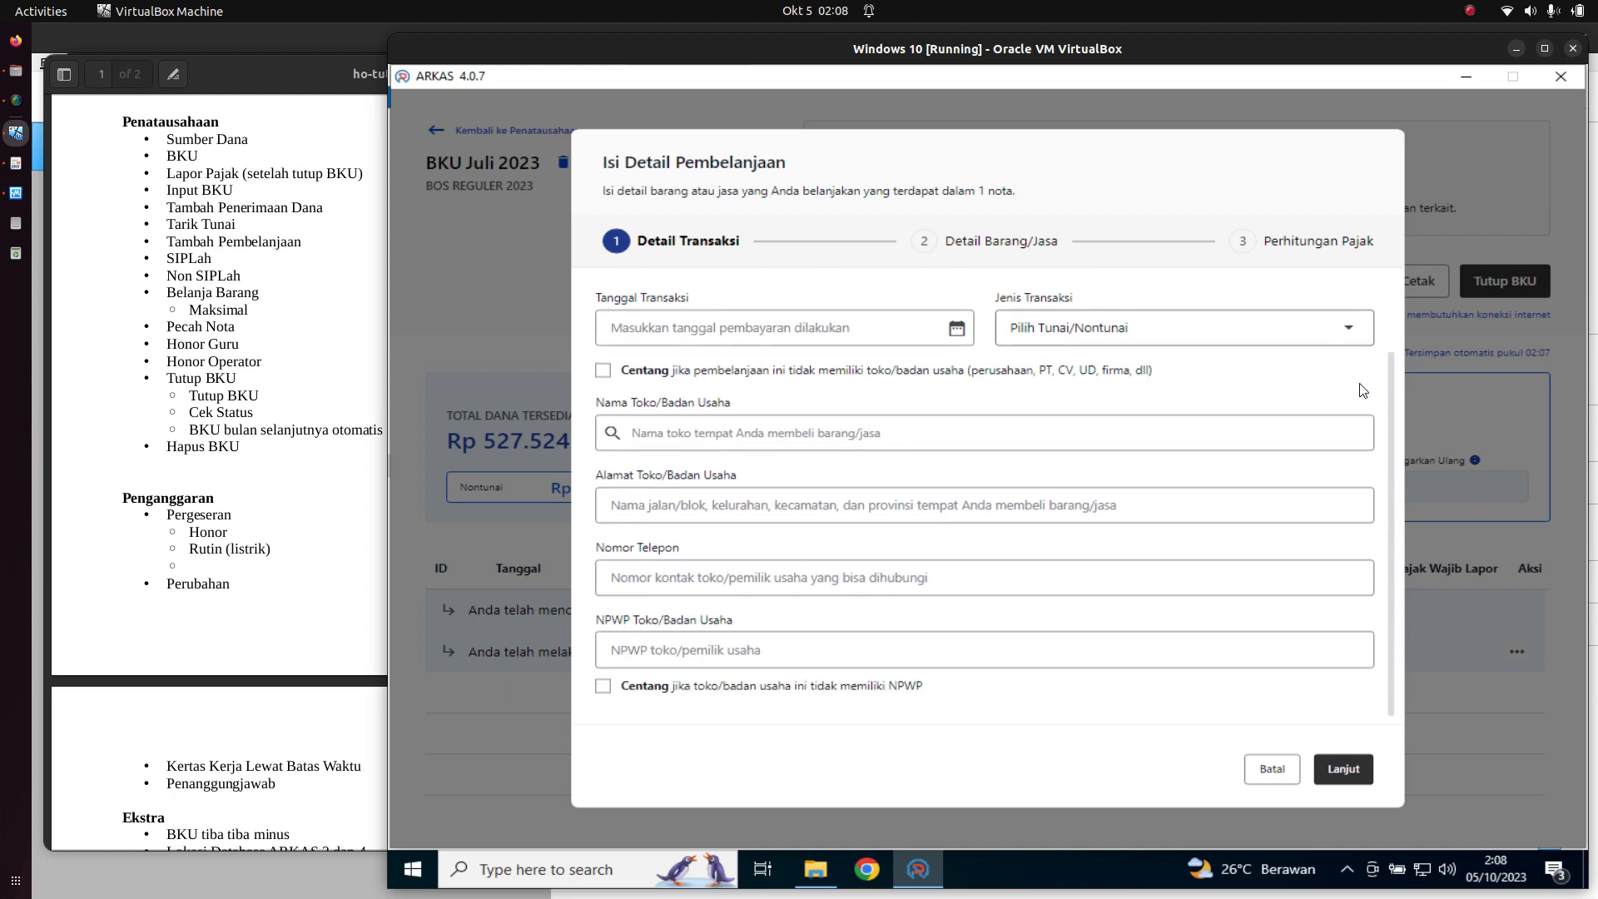
{"action": "scroll", "coordinate": [1363, 391], "scroll_direction": "up", "scroll_amount": 1}
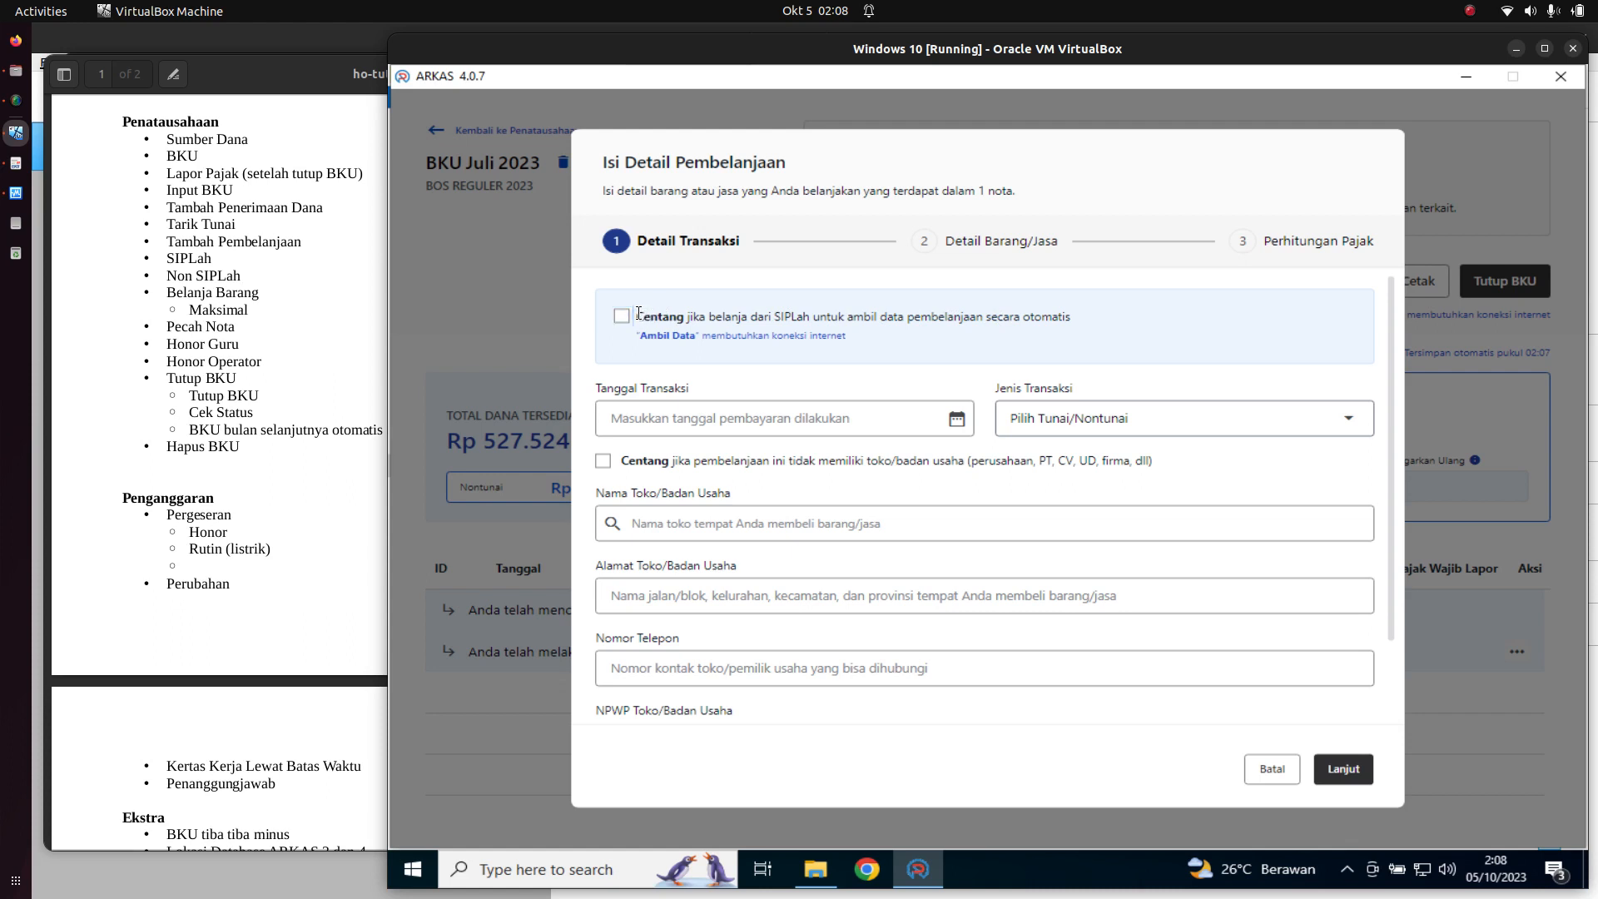
{"action": "left_click_drag", "start_coordinate": [637, 316], "coordinate": [1078, 327]}
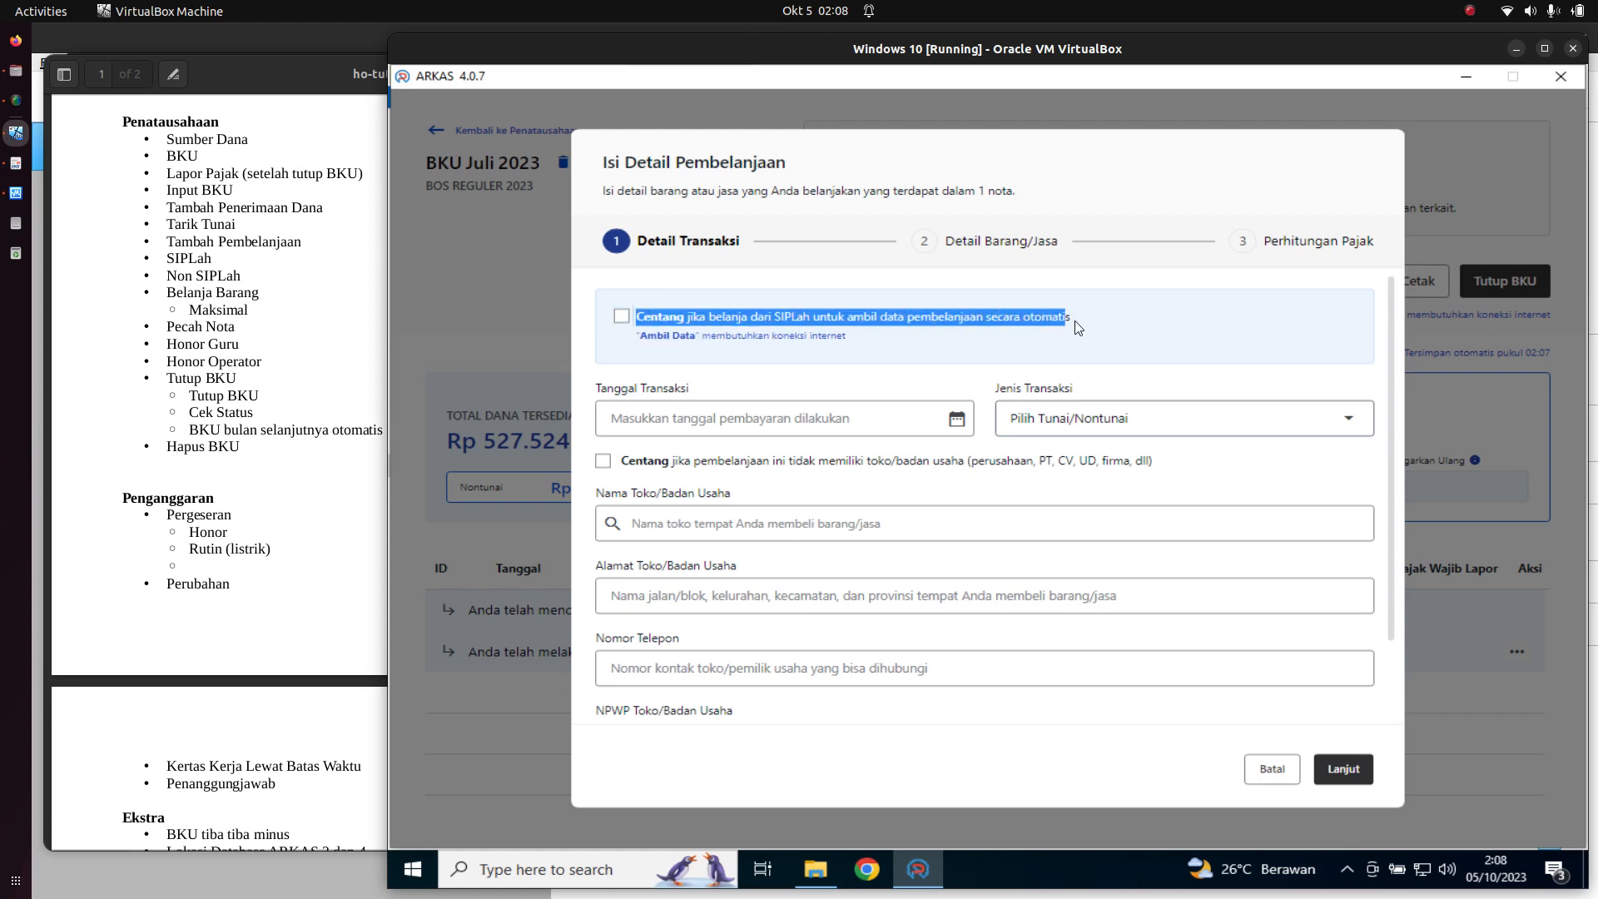
{"action": "left_click", "coordinate": [1103, 330]}
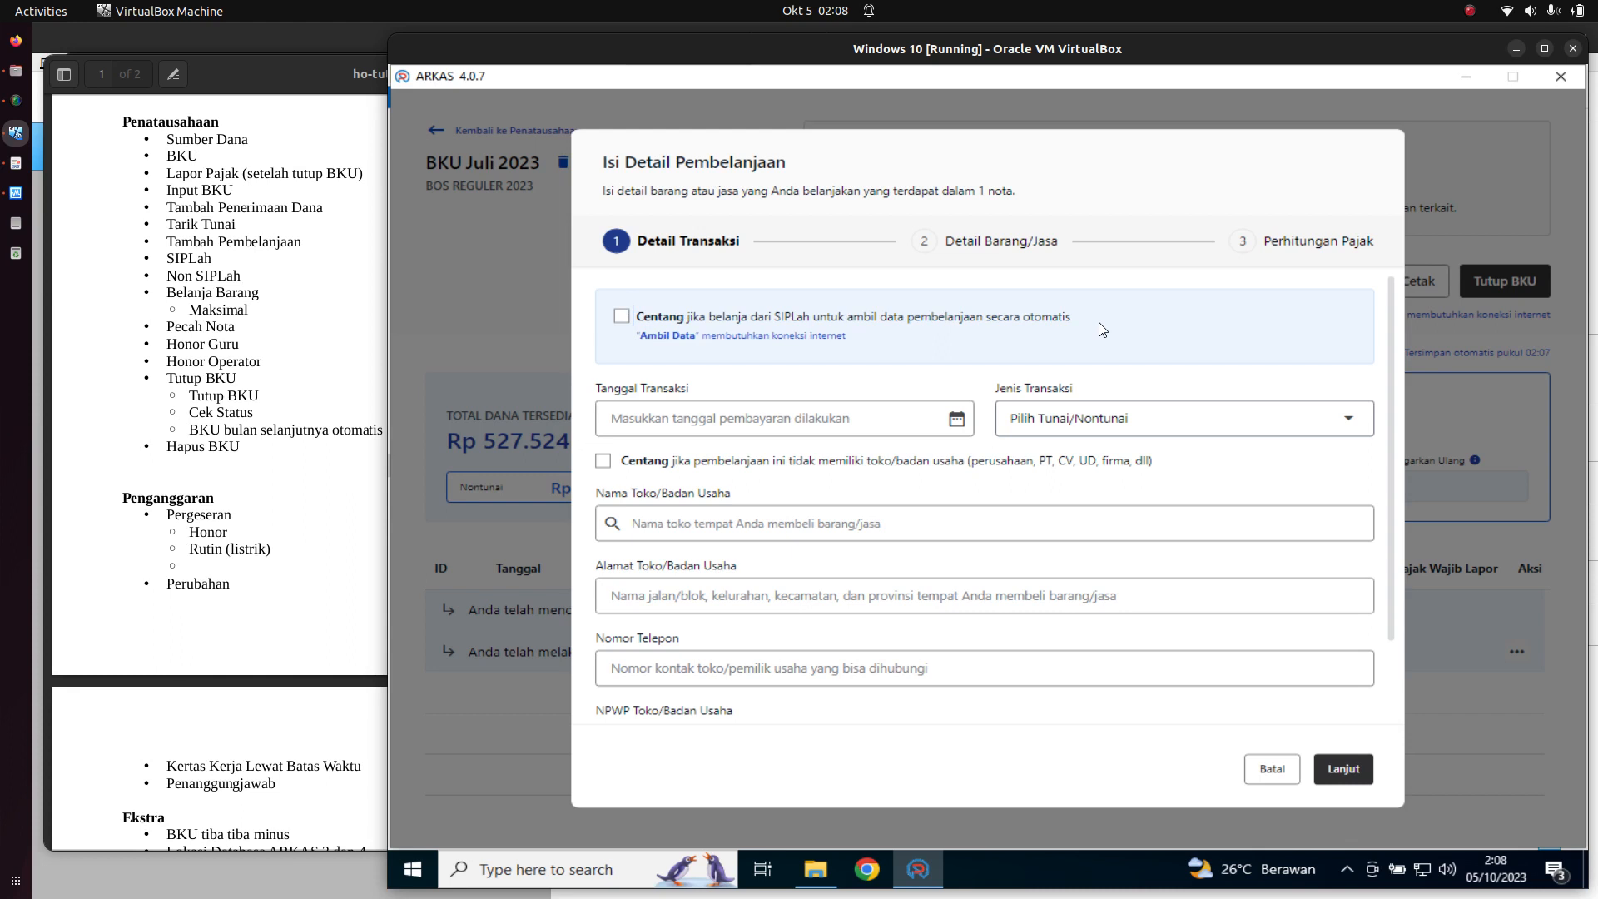
- Mark the purchase as made through SIPLah, and try to continue to Detail Barang/Jasa with the date, type and transaction left empty
{"action": "left_click", "coordinate": [621, 317]}
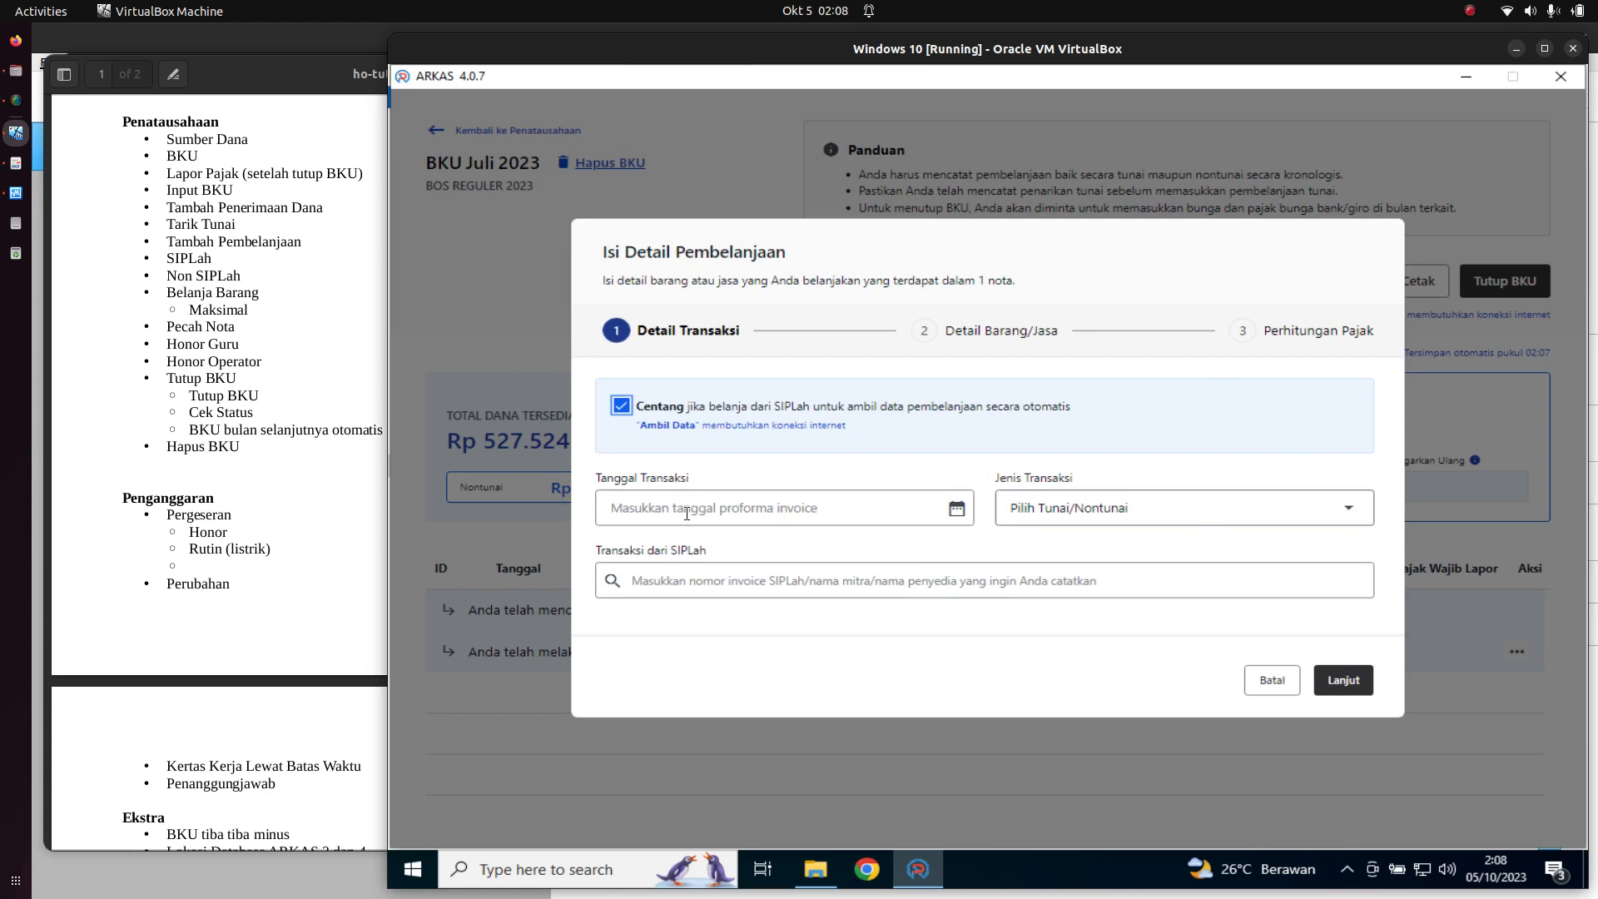
{"action": "left_click", "coordinate": [739, 507]}
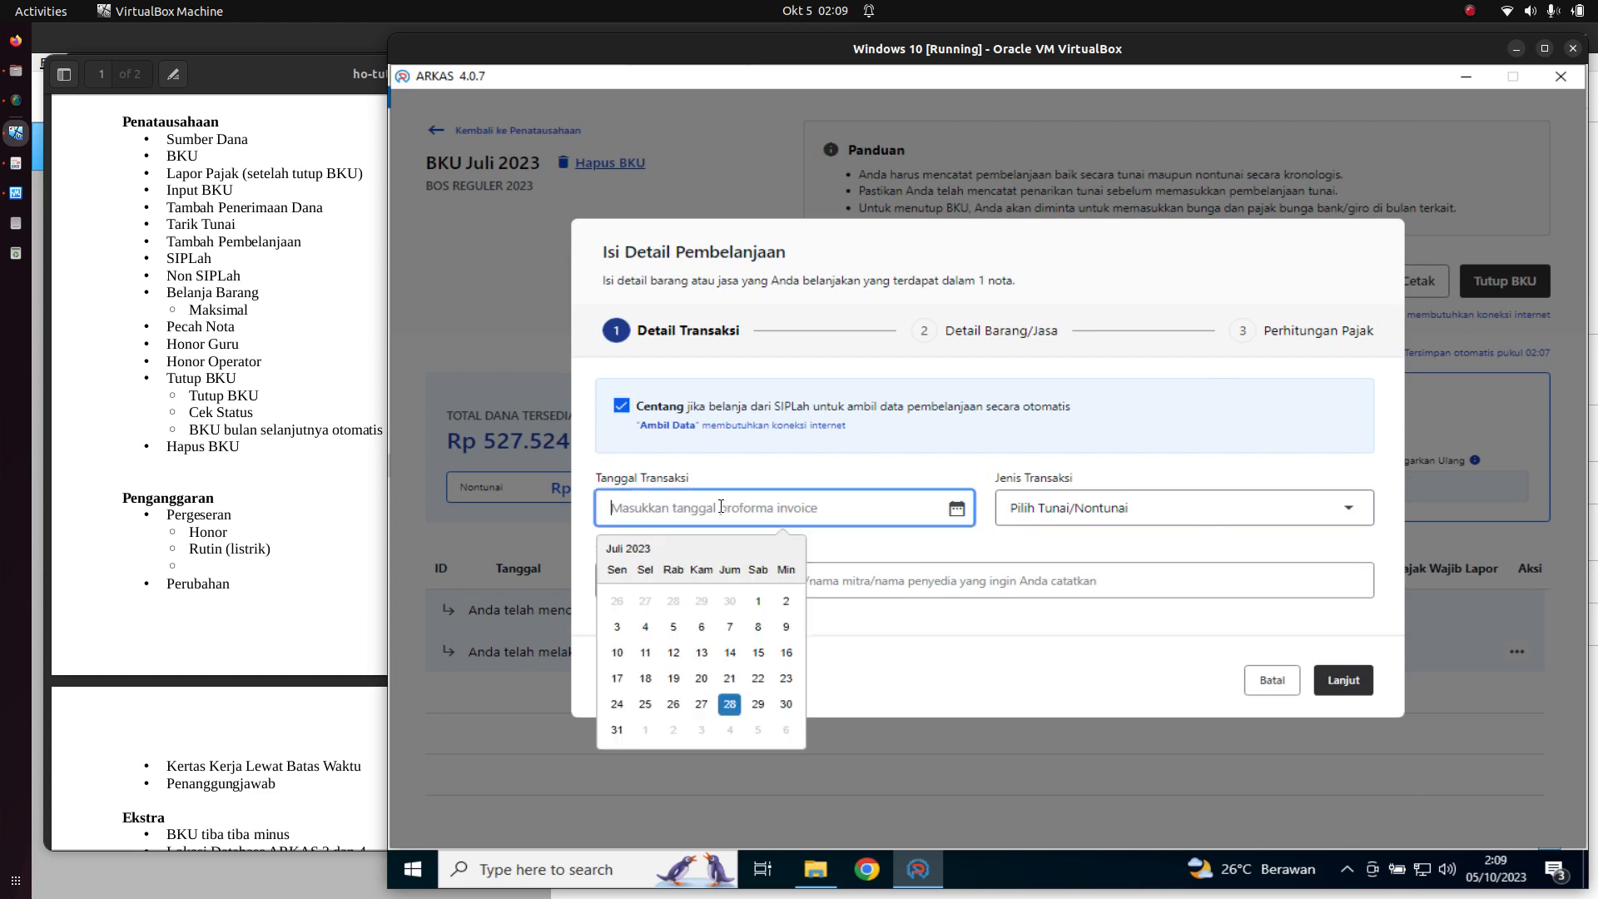
{"action": "left_click", "coordinate": [785, 472]}
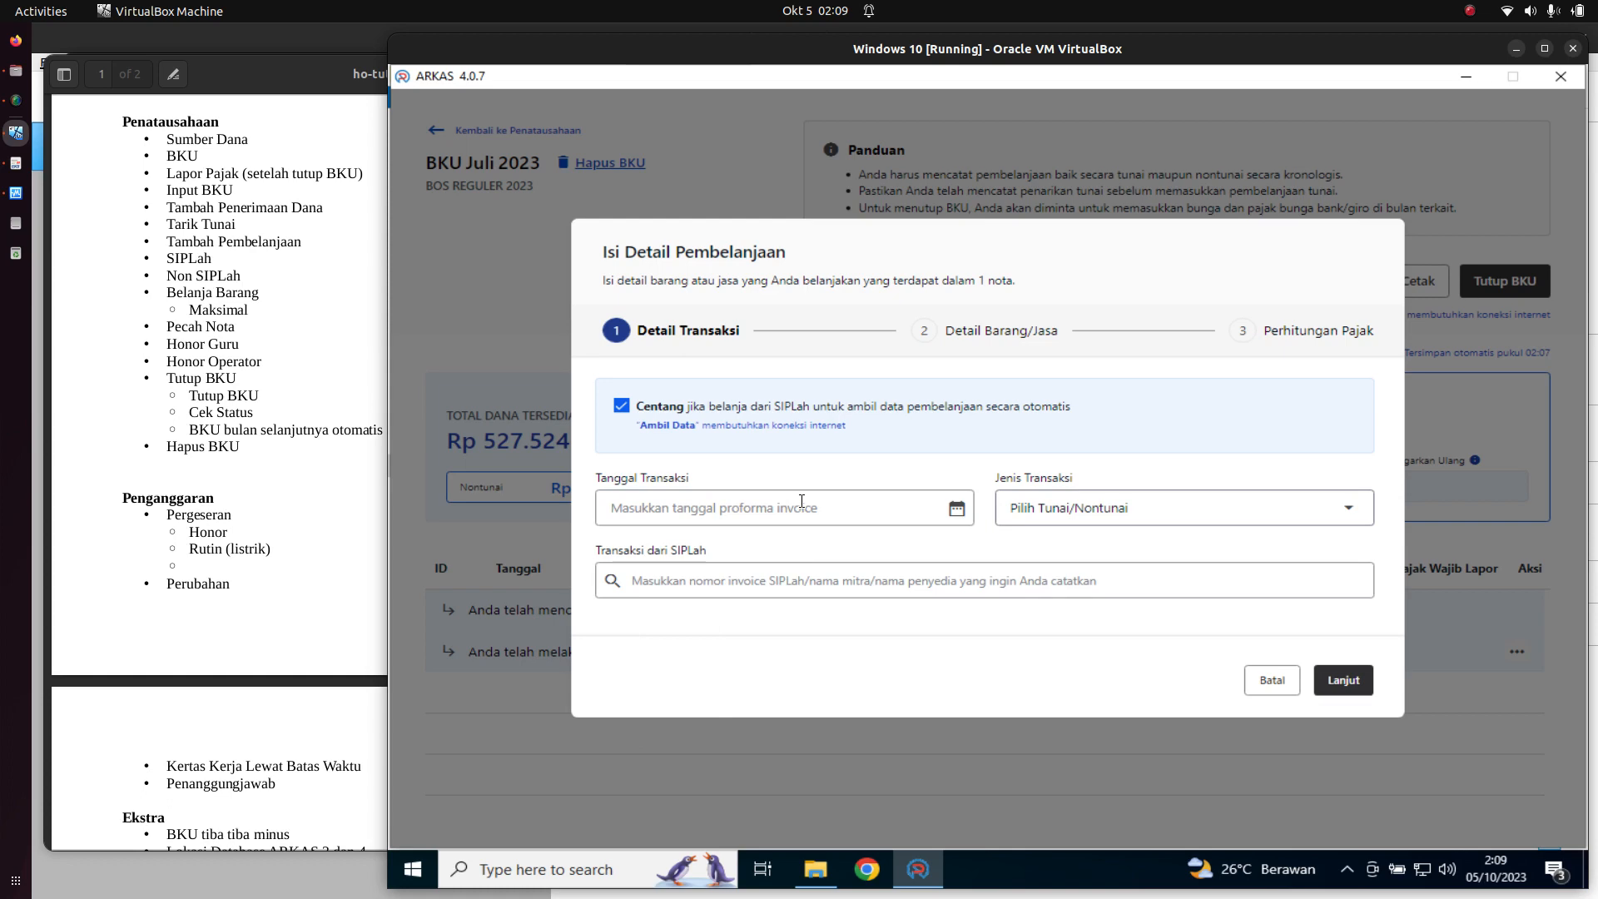
{"action": "left_click", "coordinate": [1340, 519]}
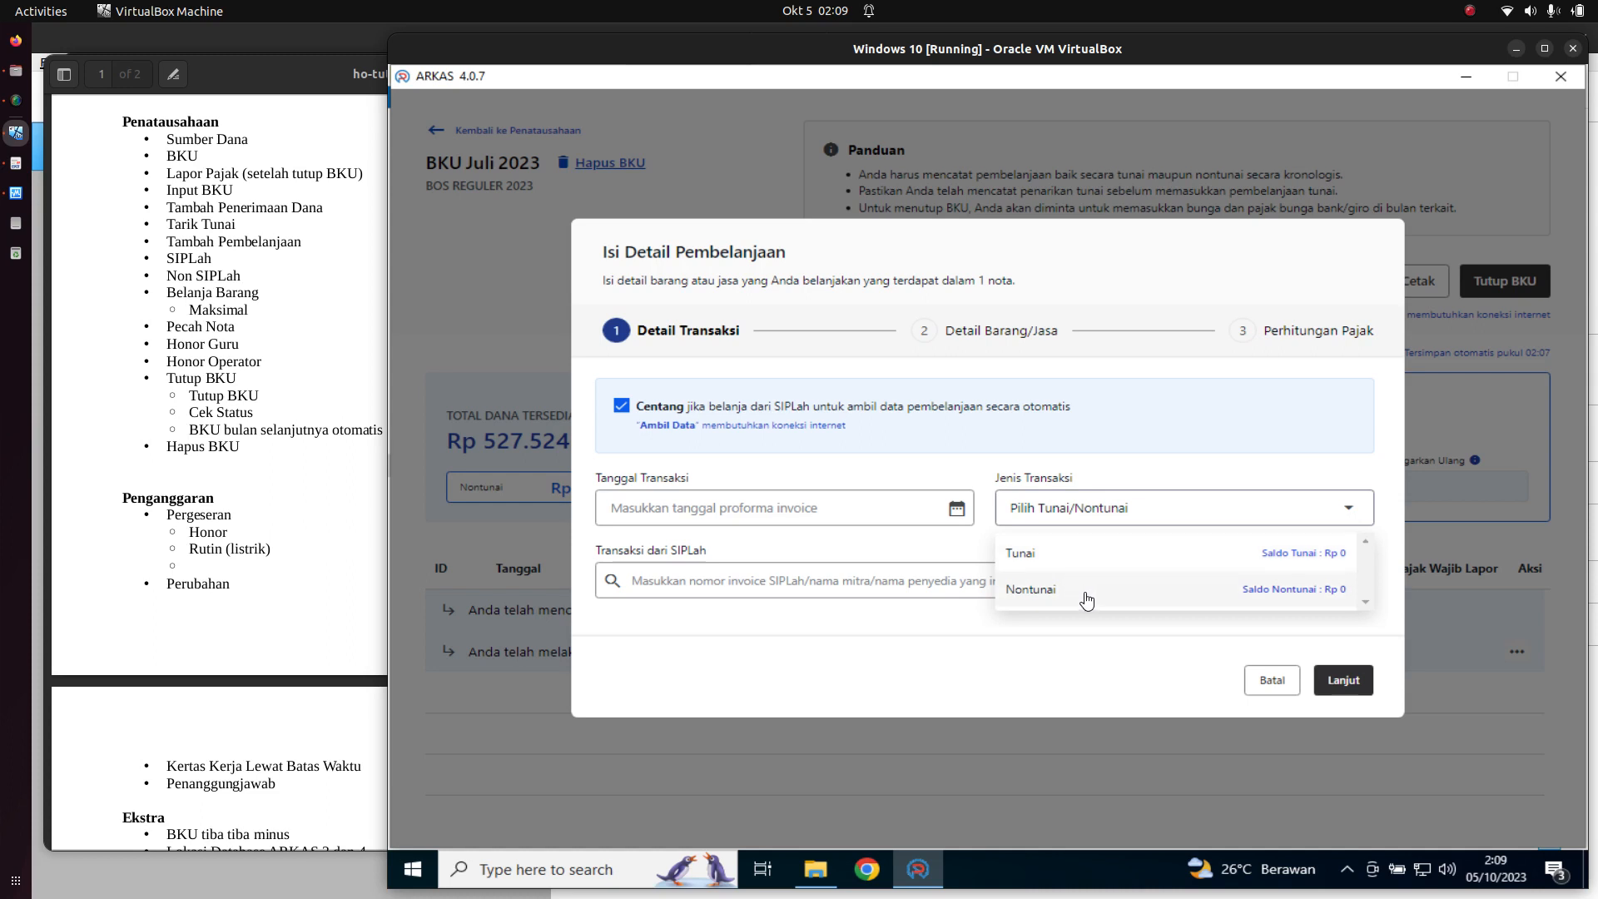
{"action": "left_click", "coordinate": [906, 547]}
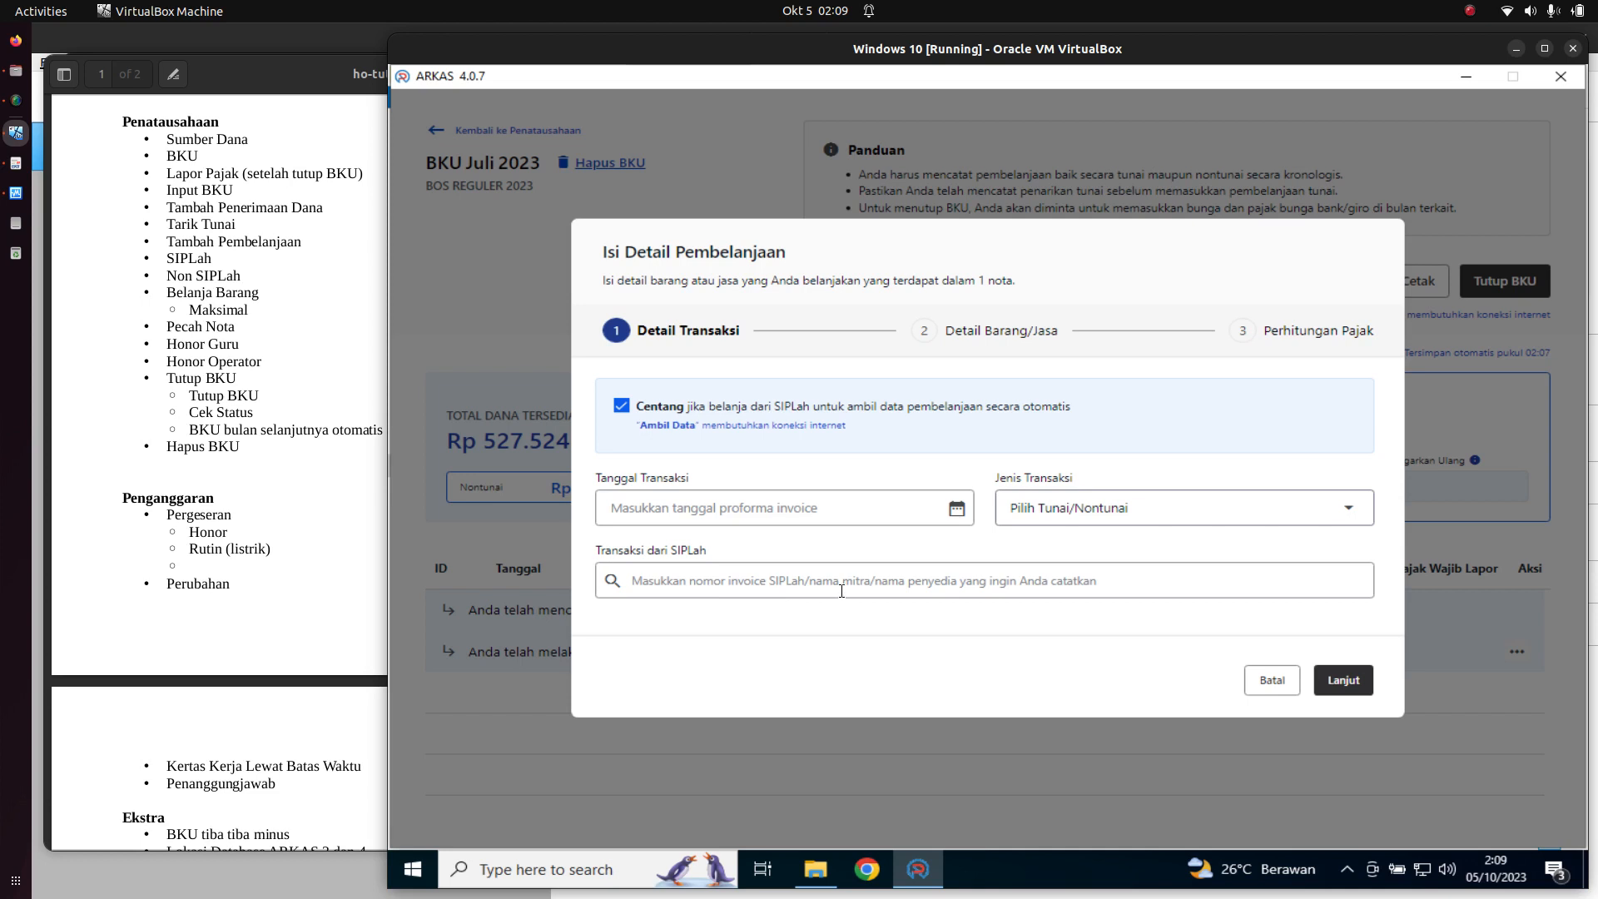
{"action": "left_click", "coordinate": [1343, 680]}
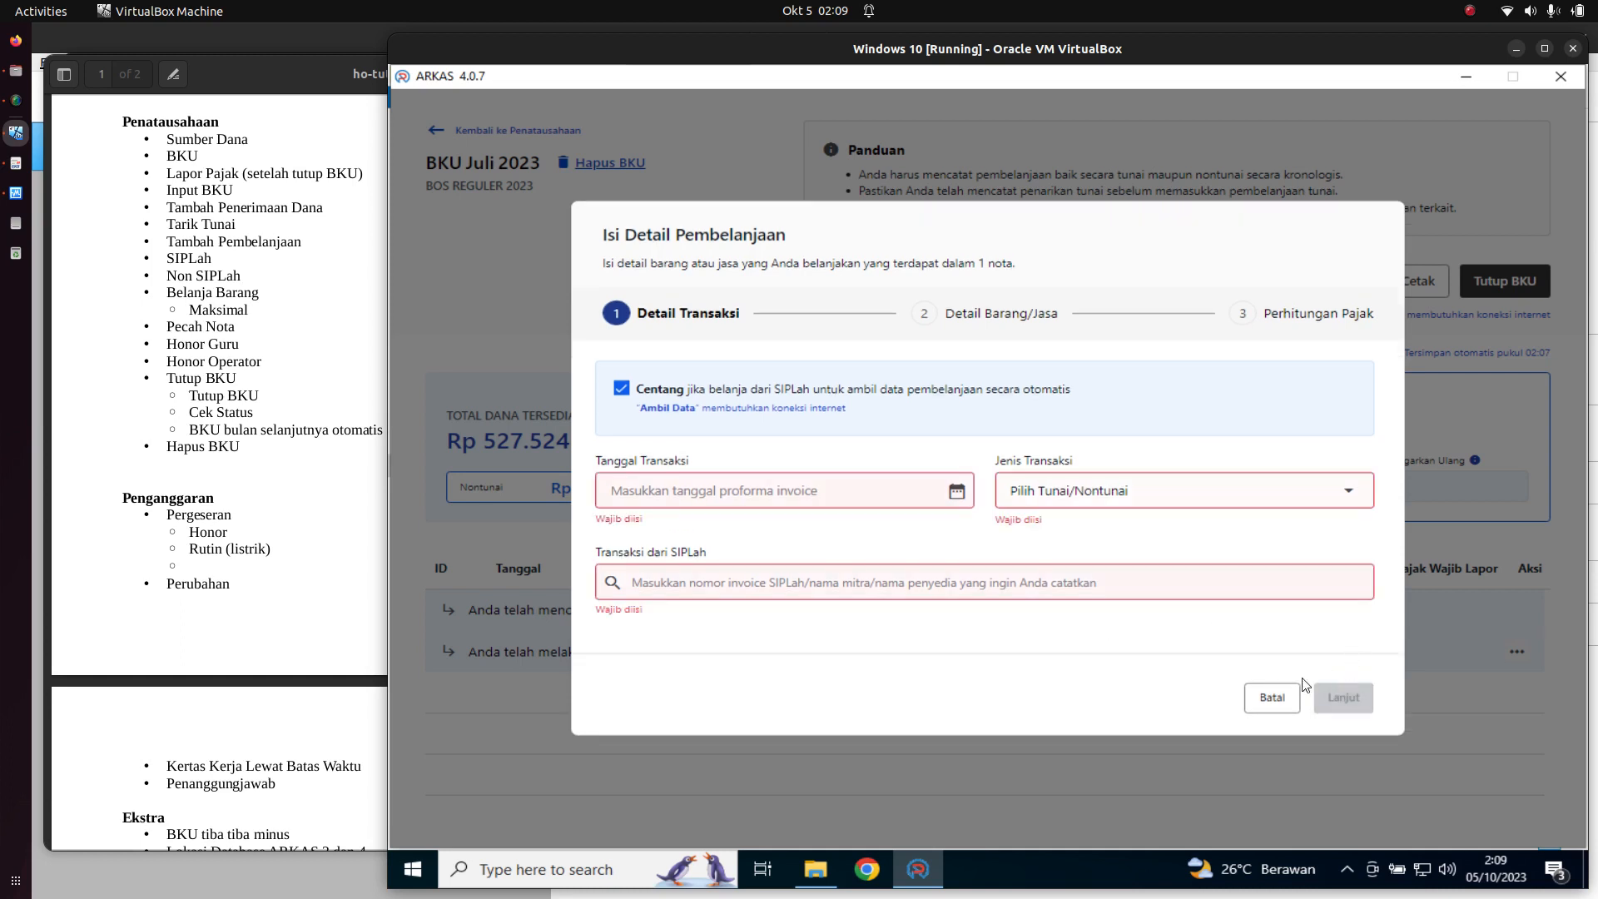
- Set the SIPLah purchase's transaction date to 8 Jul 2023 and its transaction type to Nontunai
{"action": "left_click", "coordinate": [829, 497]}
{"action": "left_click", "coordinate": [762, 635]}
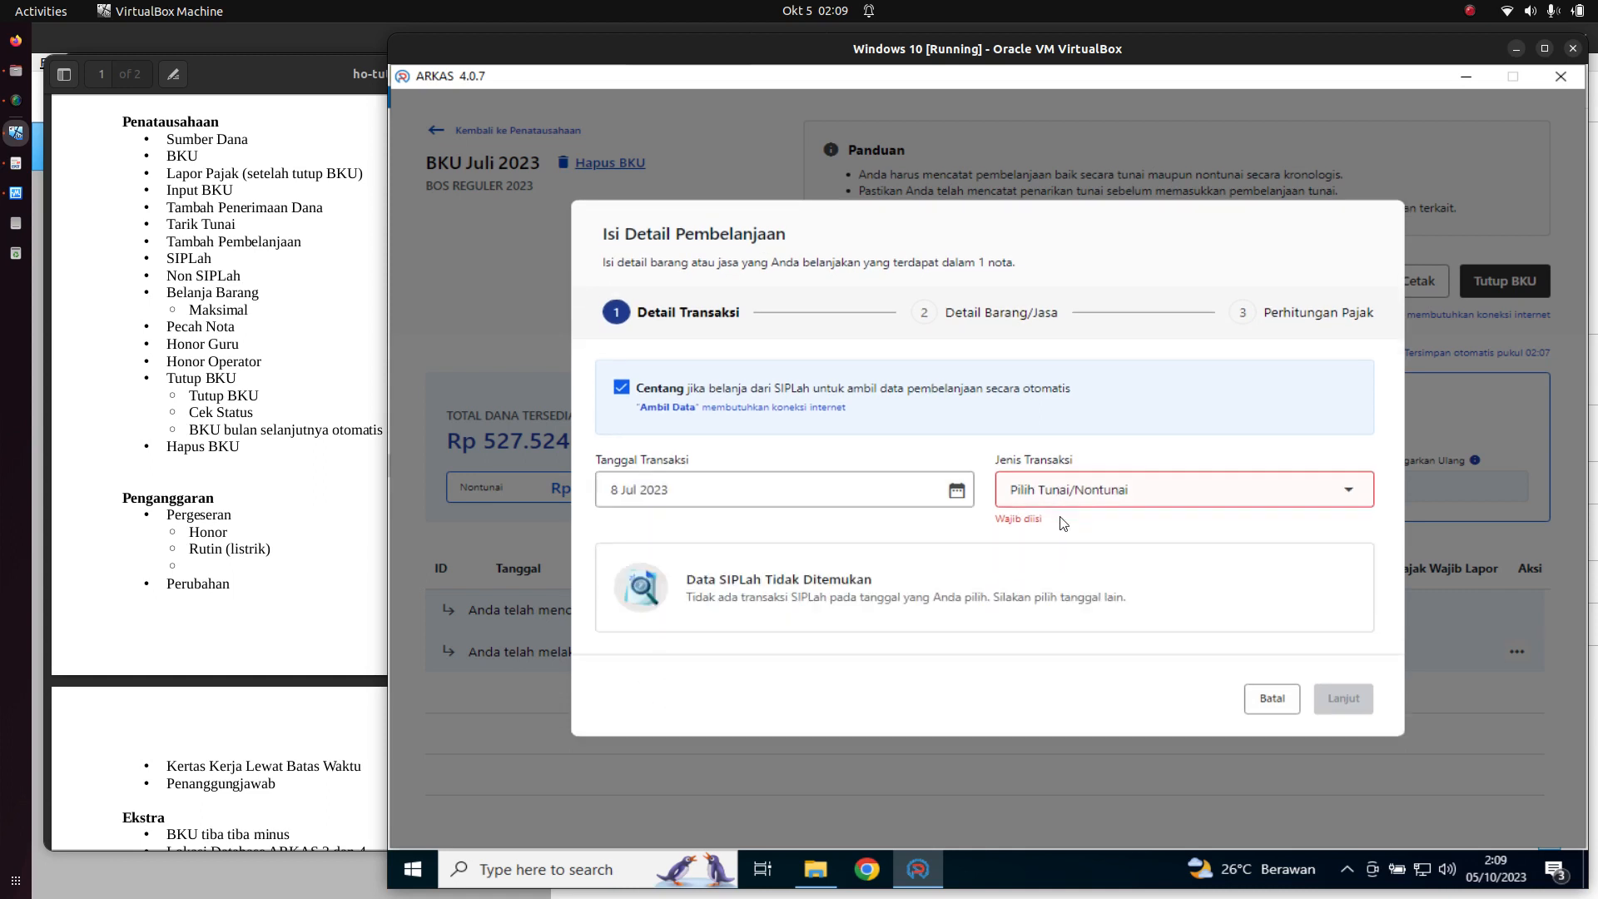
{"action": "left_click", "coordinate": [1067, 490]}
{"action": "left_click", "coordinate": [1064, 581]}
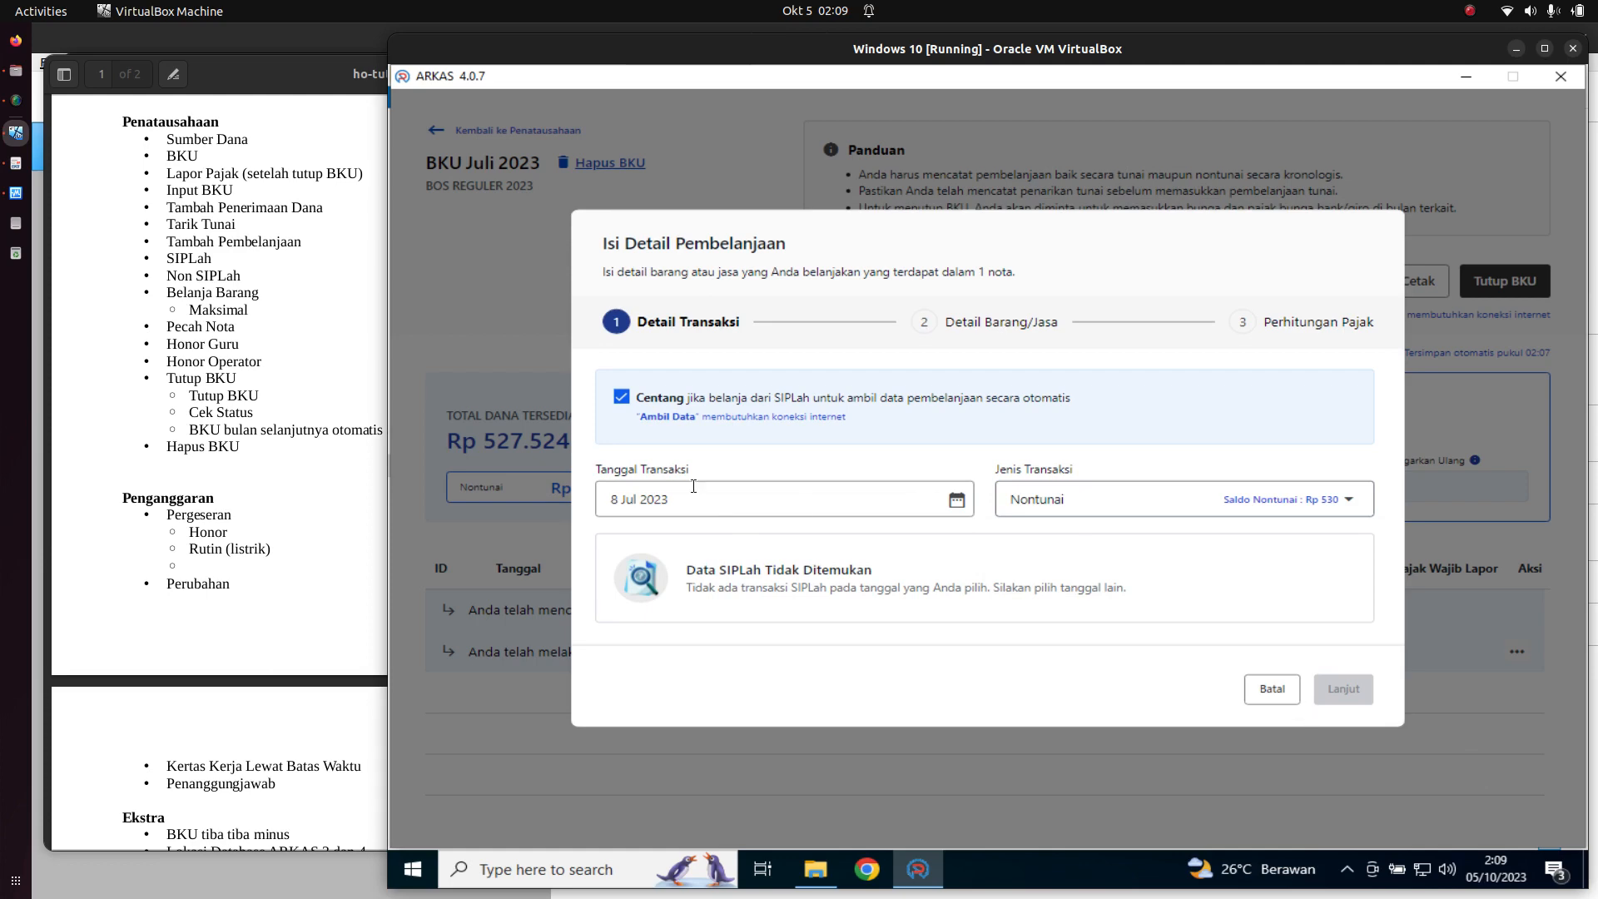
- Change the purchase to non-SIPLah, dated 29 Jul 2023, with Tunai as the transaction type
{"action": "left_click", "coordinate": [621, 399]}
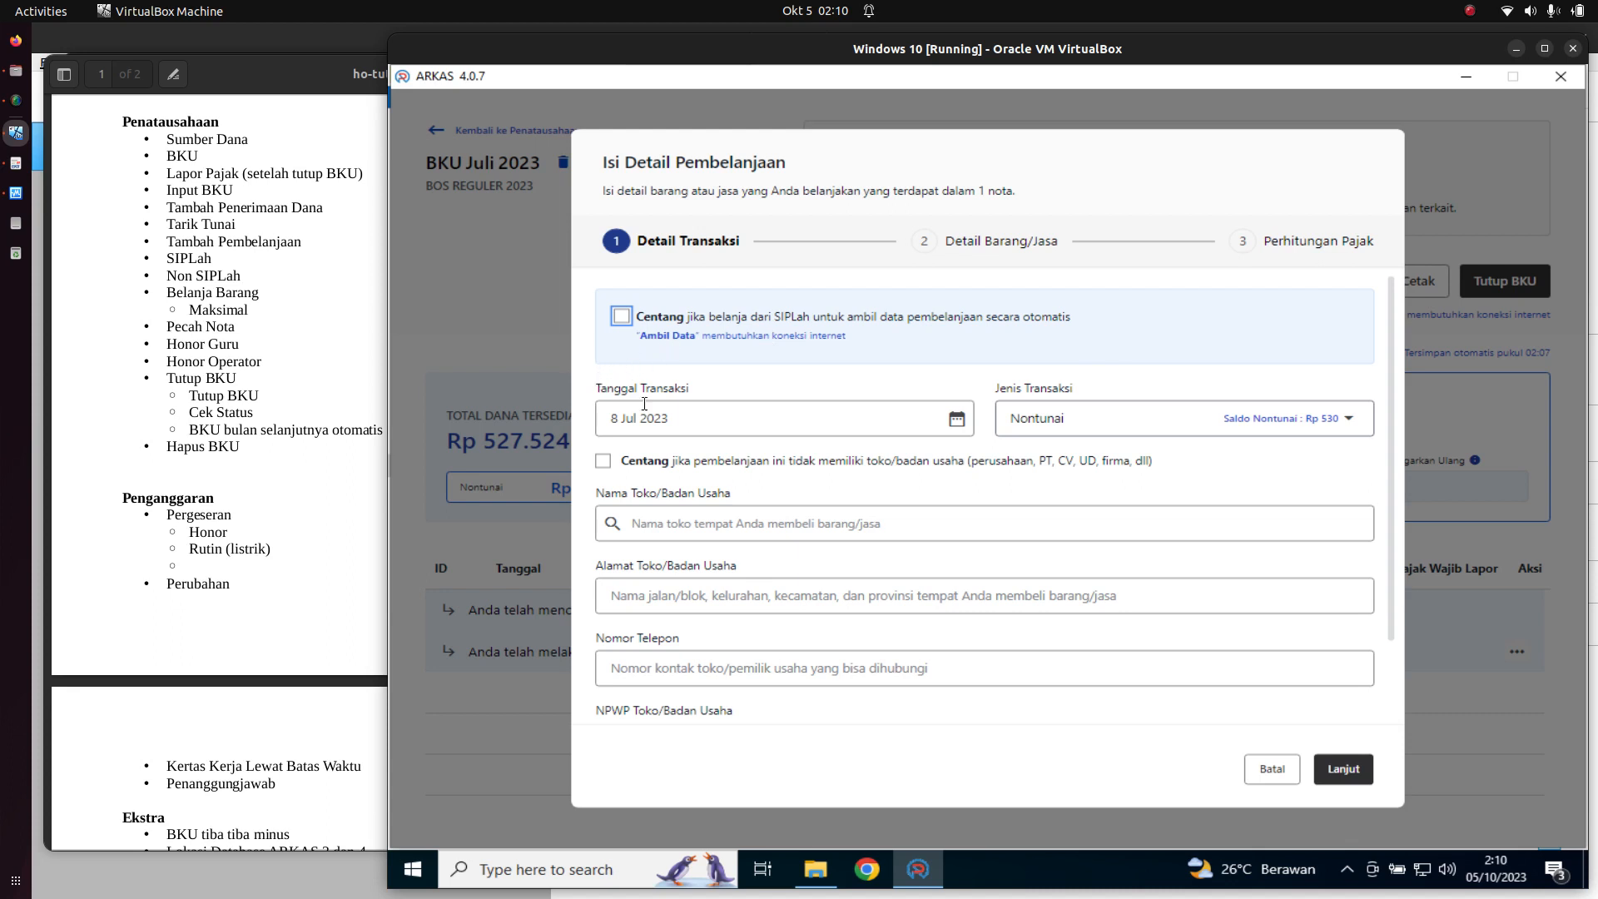
{"action": "left_click", "coordinate": [807, 420]}
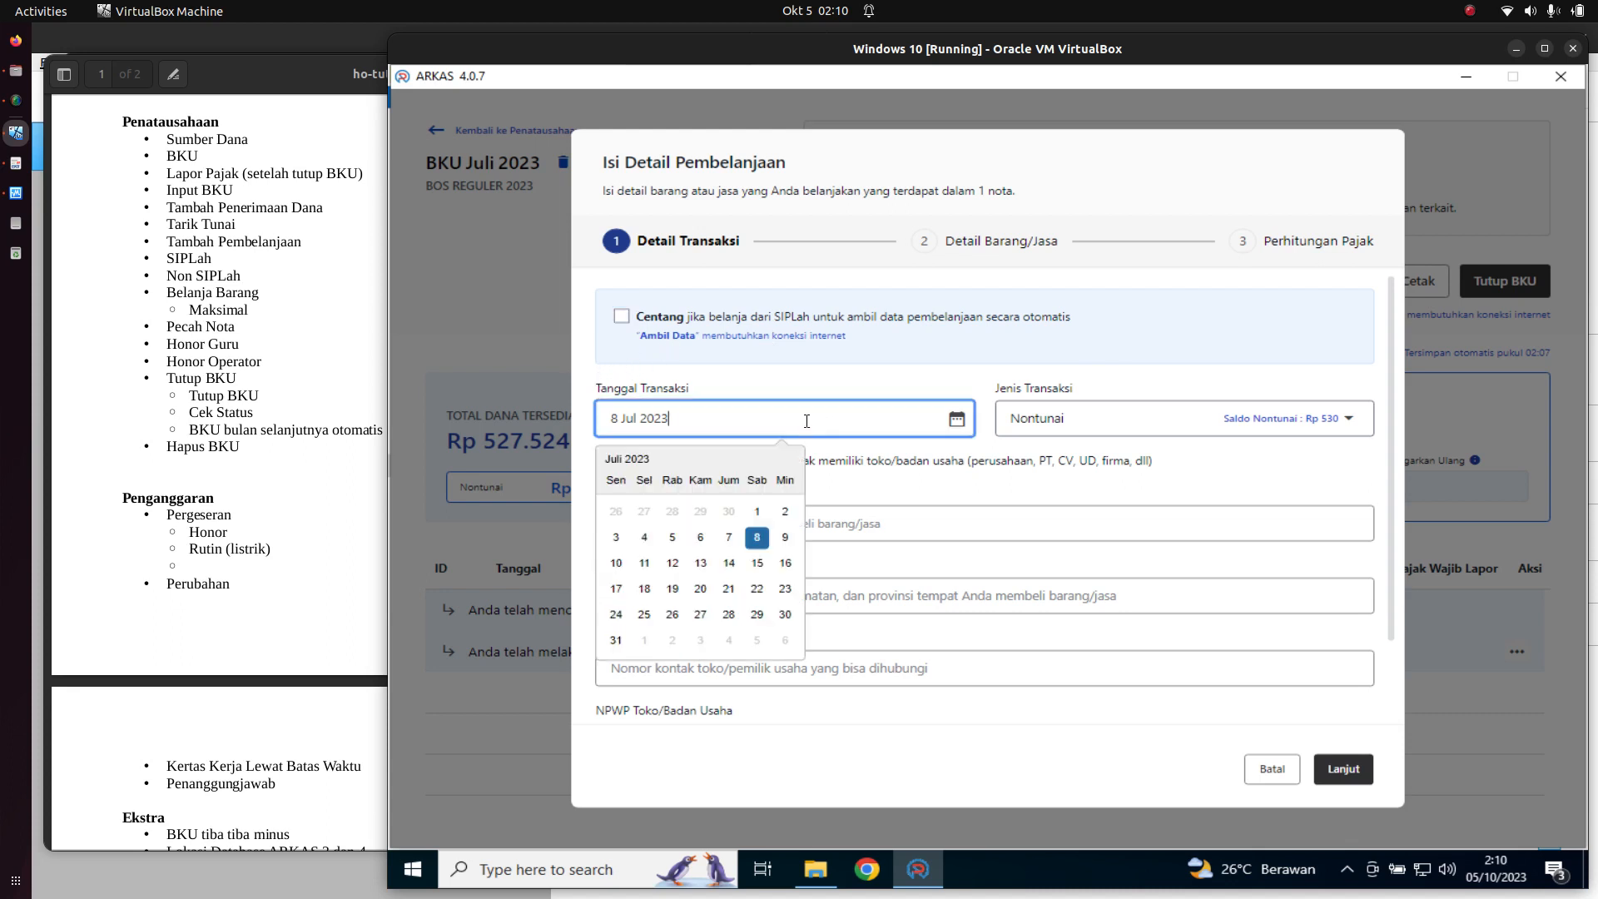
{"action": "left_click", "coordinate": [758, 615]}
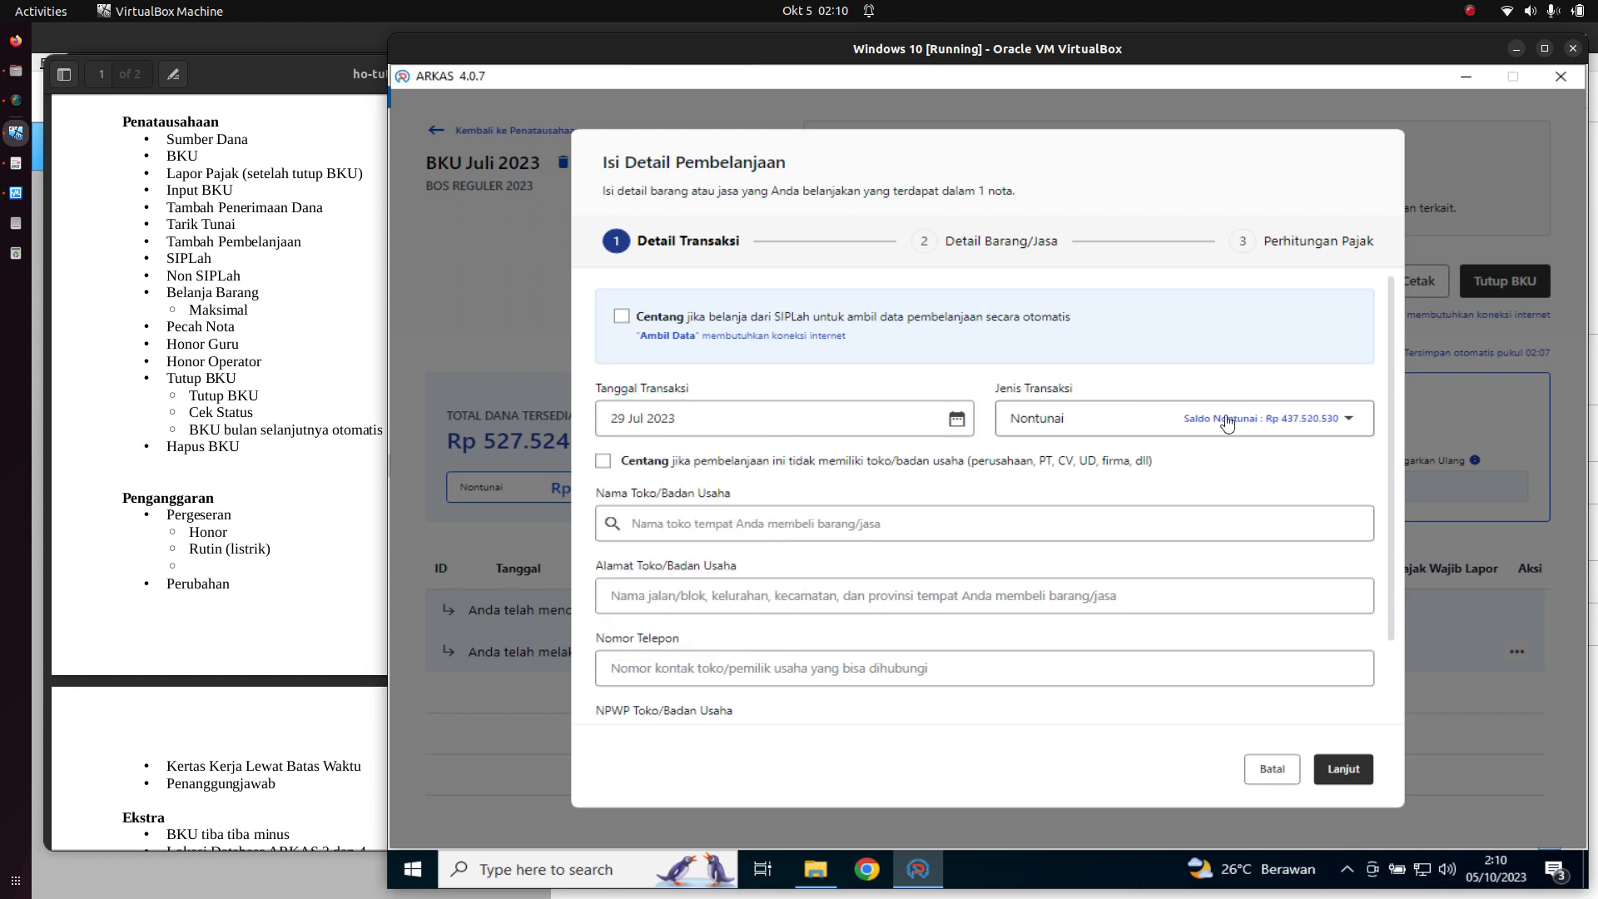
{"action": "left_click", "coordinate": [1087, 427]}
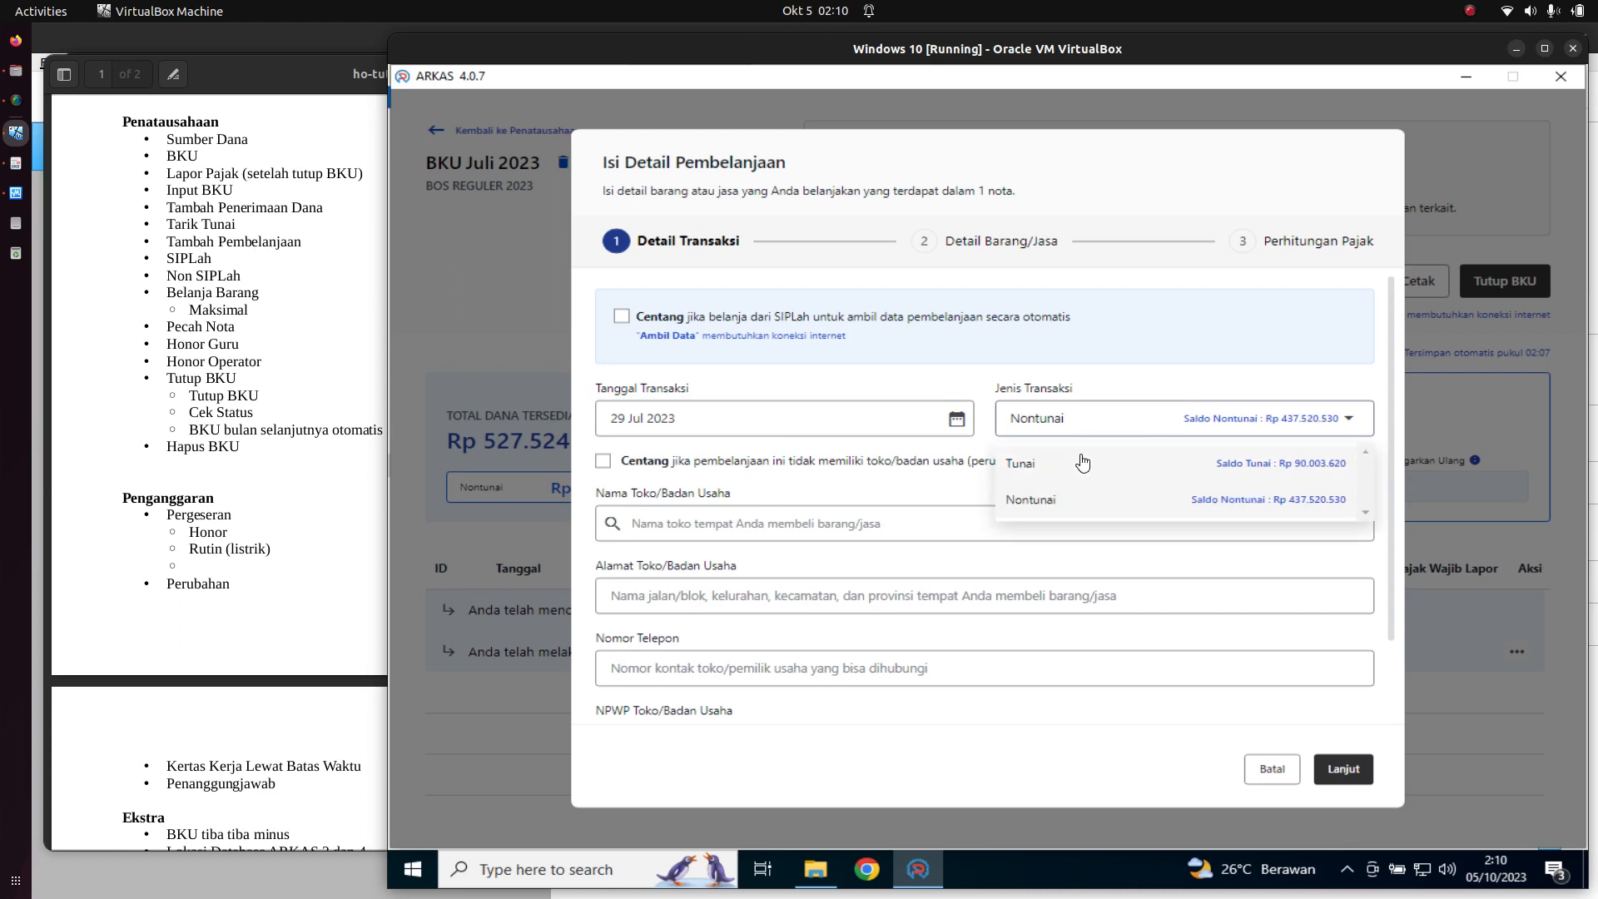
{"action": "left_click", "coordinate": [1082, 457]}
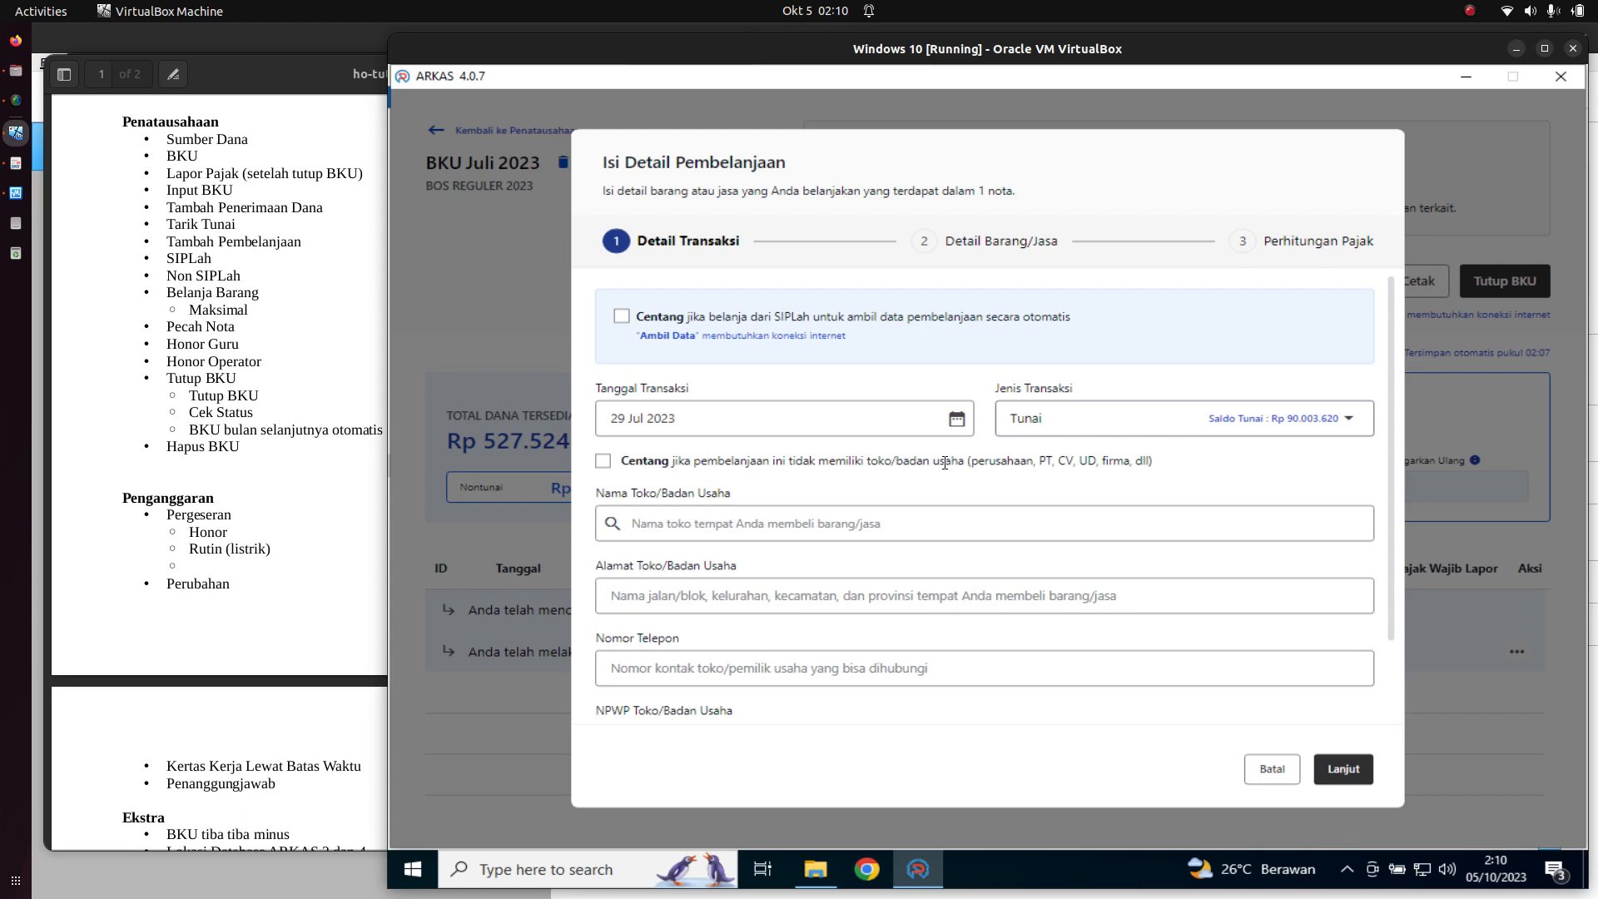
- Mark the purchase as having no toko/badan usaha, look over the payment recipient fields, and clear the mark
{"action": "left_click", "coordinate": [604, 462]}
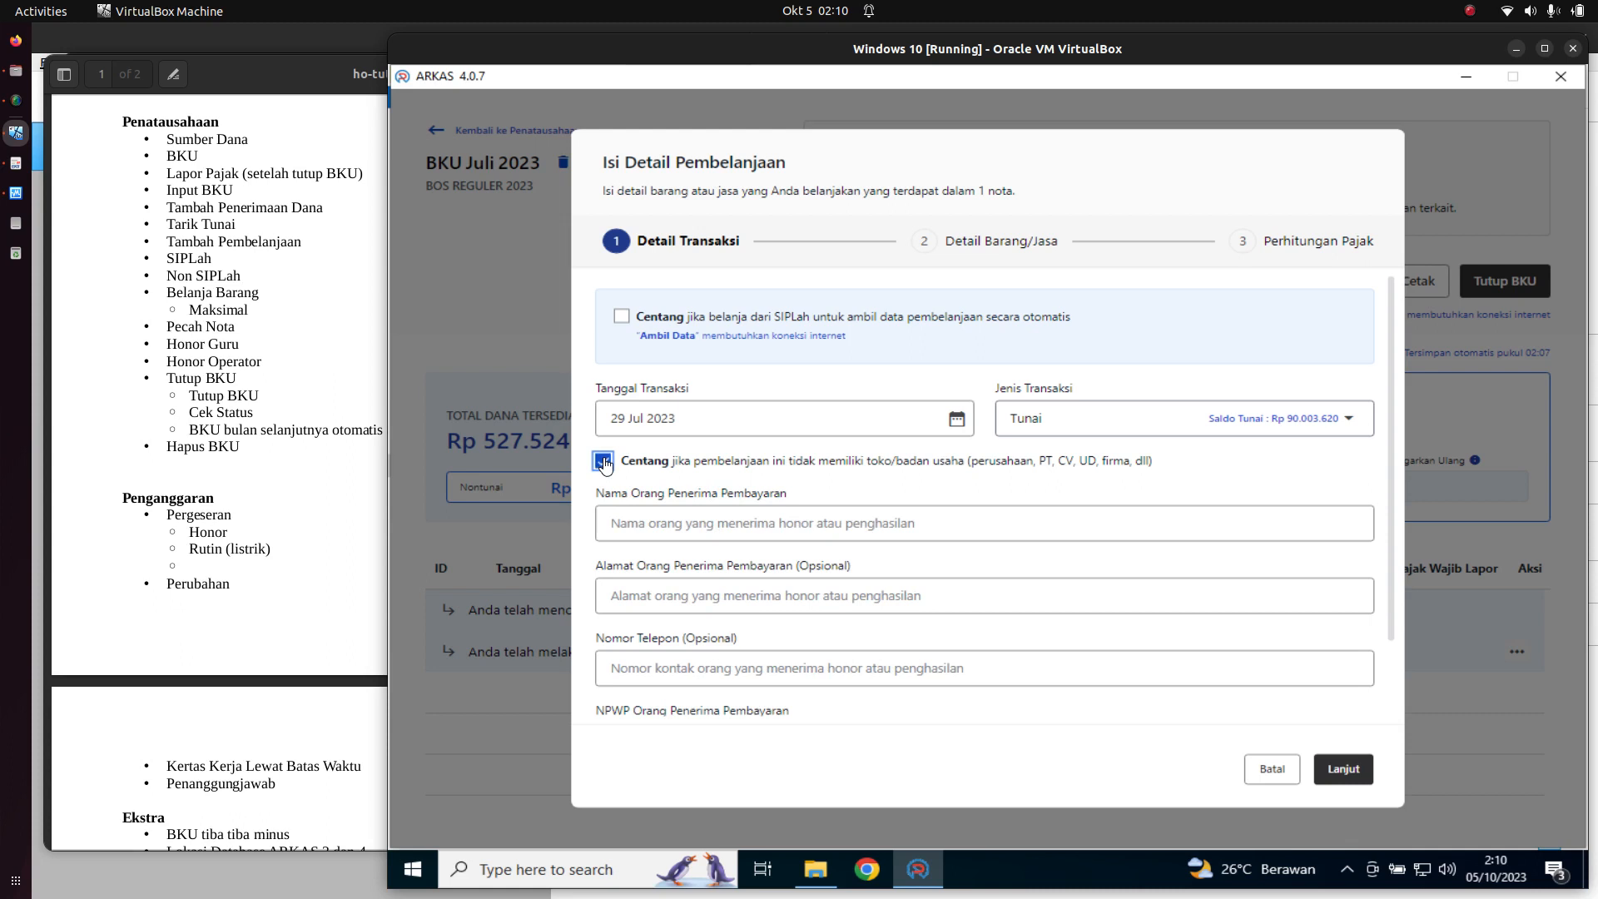
{"action": "left_click", "coordinate": [771, 522]}
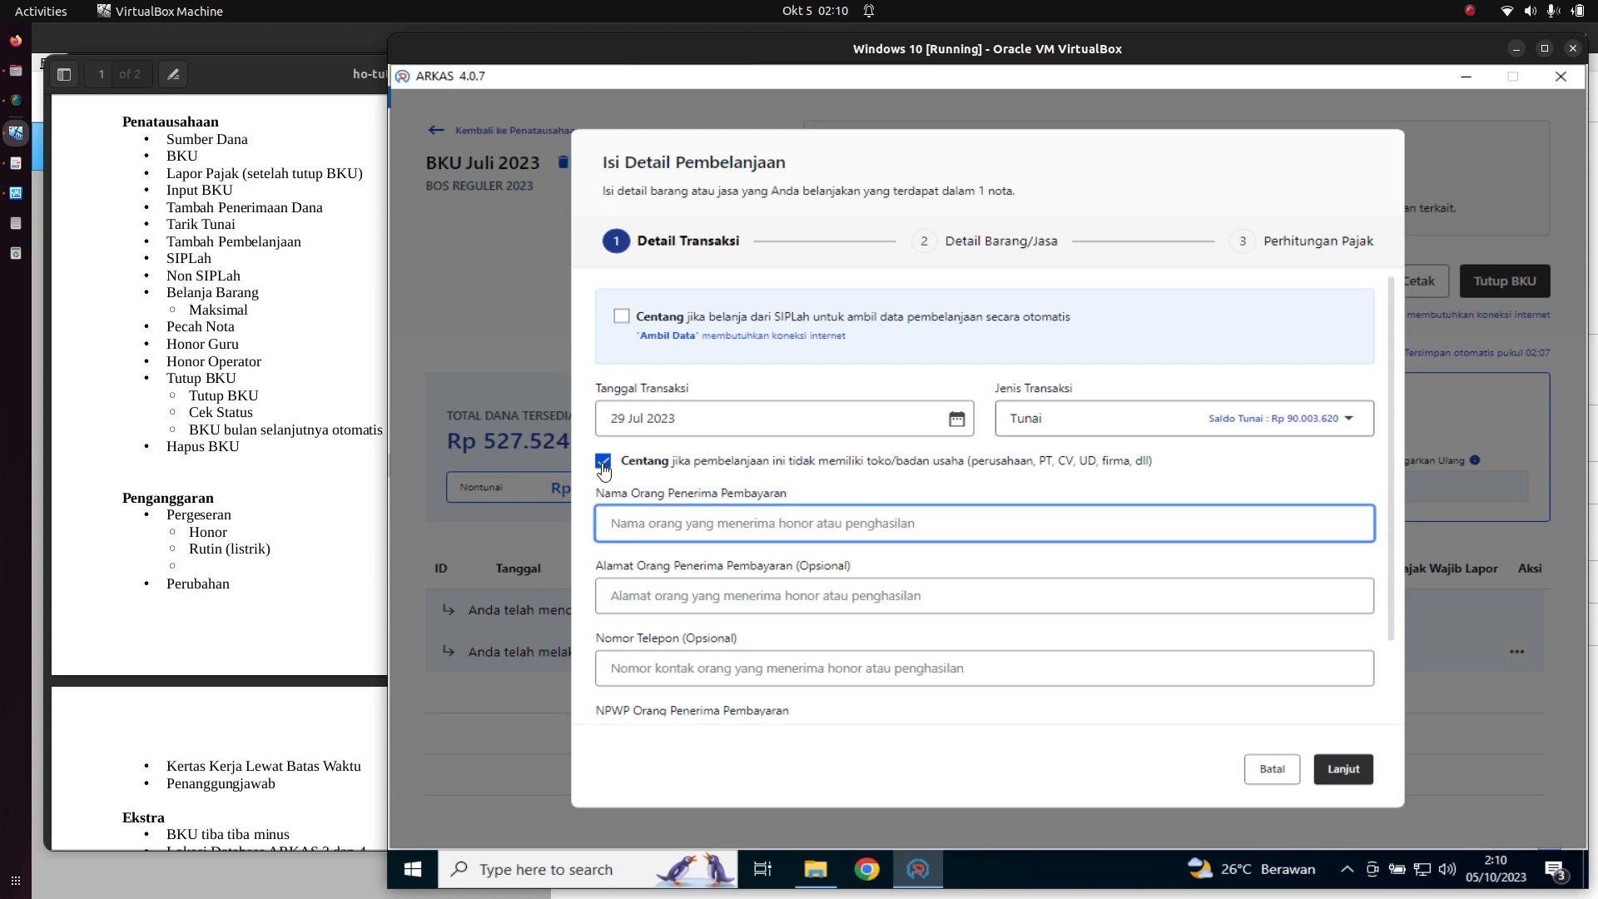
{"action": "left_click", "coordinate": [655, 597]}
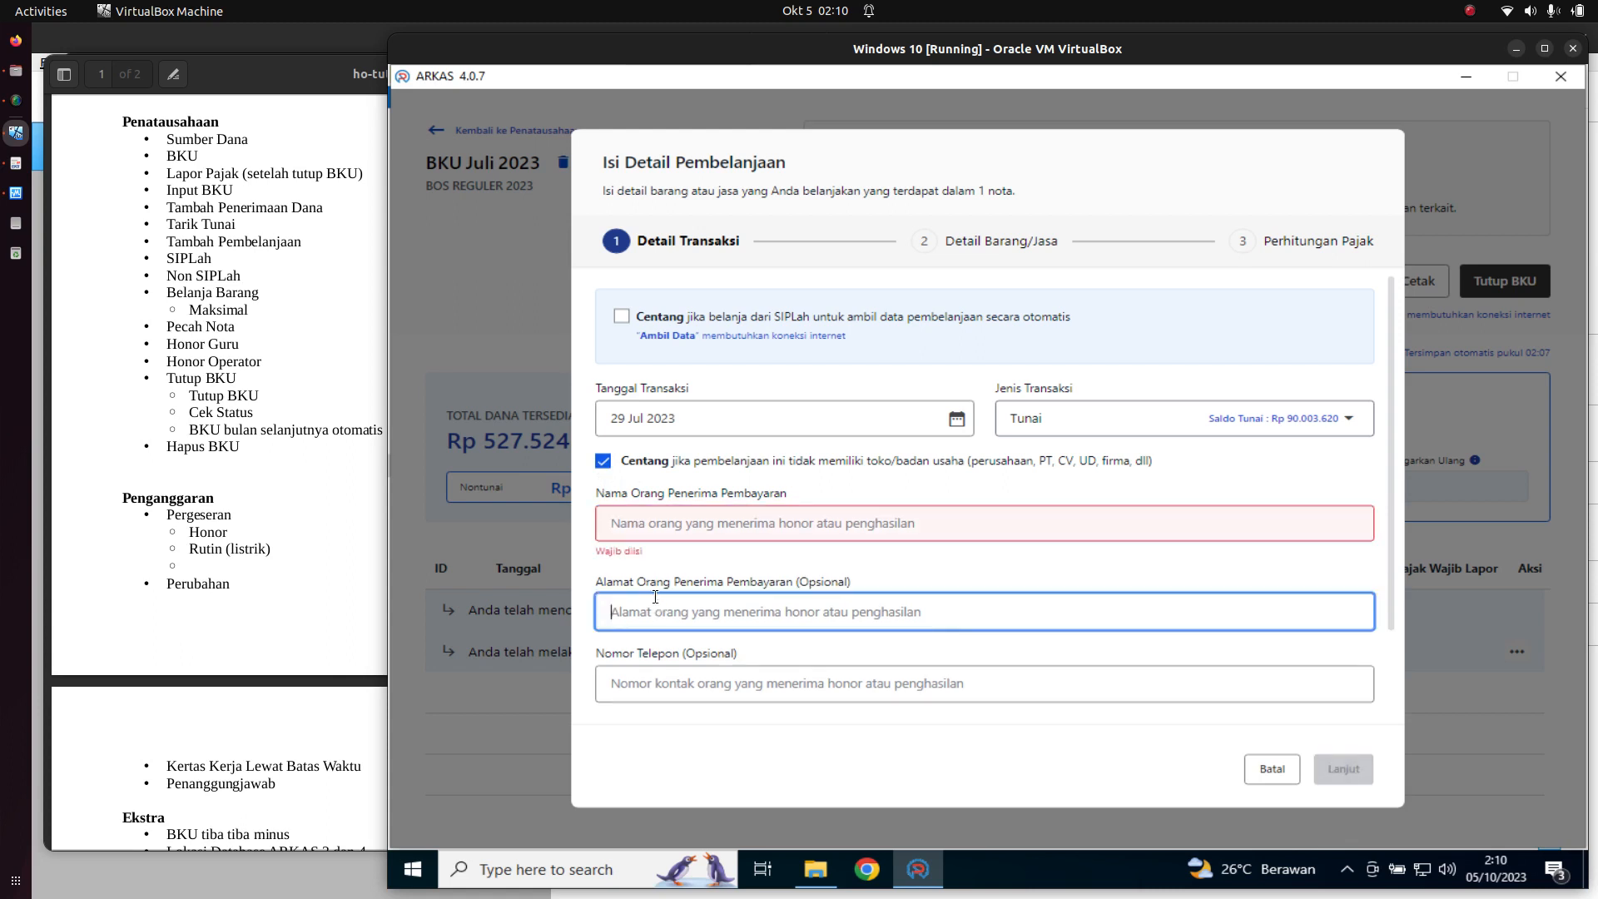
{"action": "left_click", "coordinate": [680, 686]}
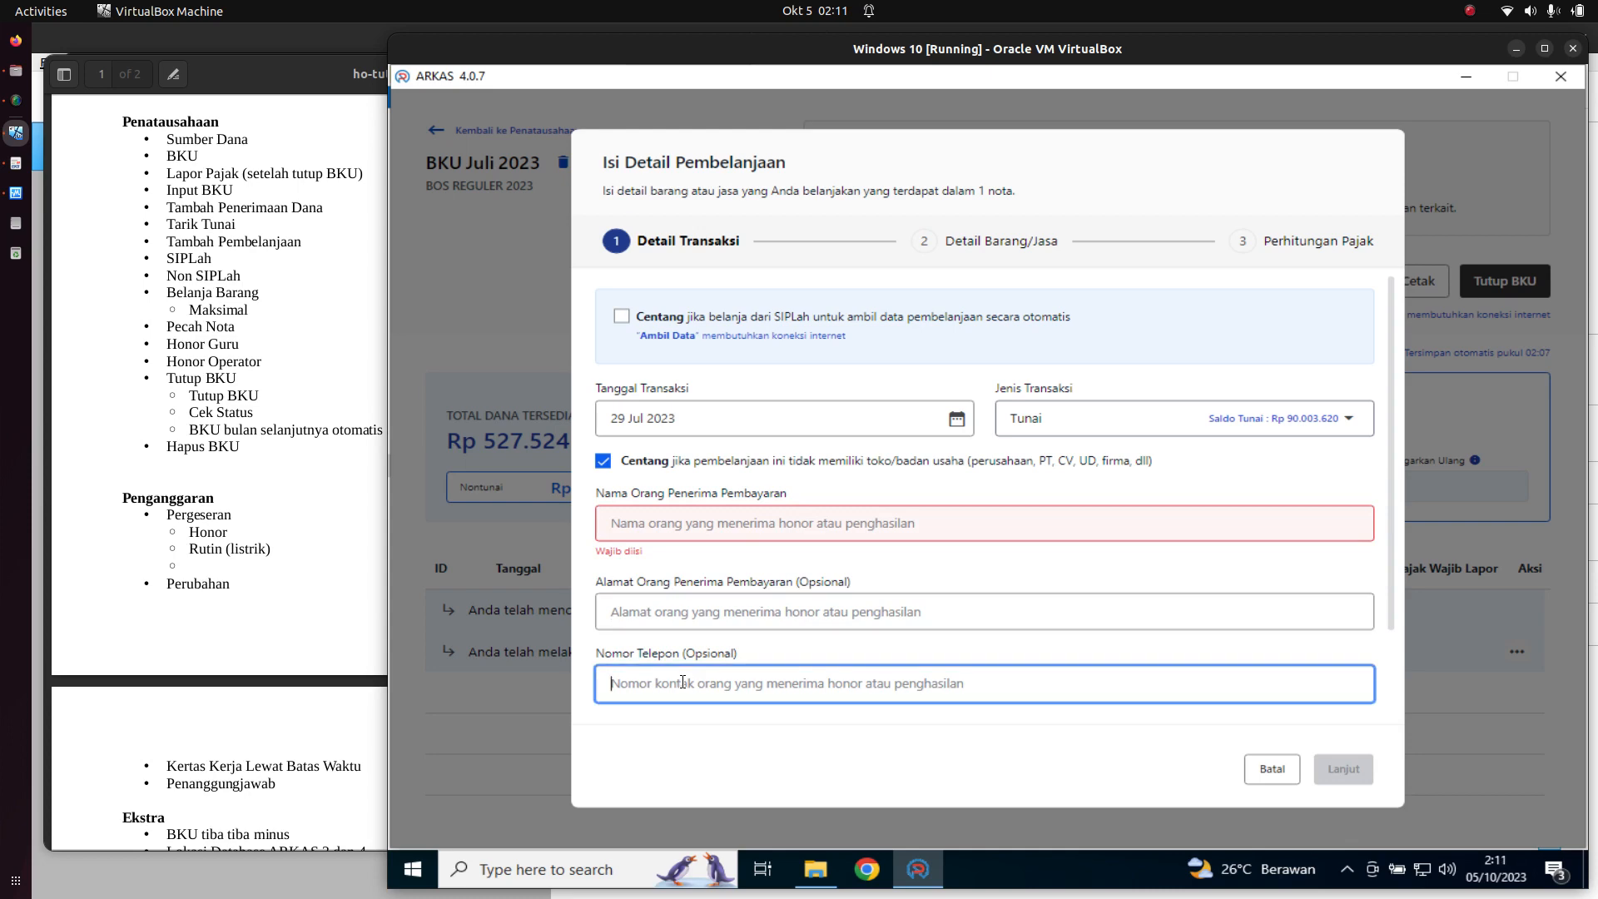
{"action": "left_click", "coordinate": [603, 461]}
{"action": "left_click", "coordinate": [604, 462]}
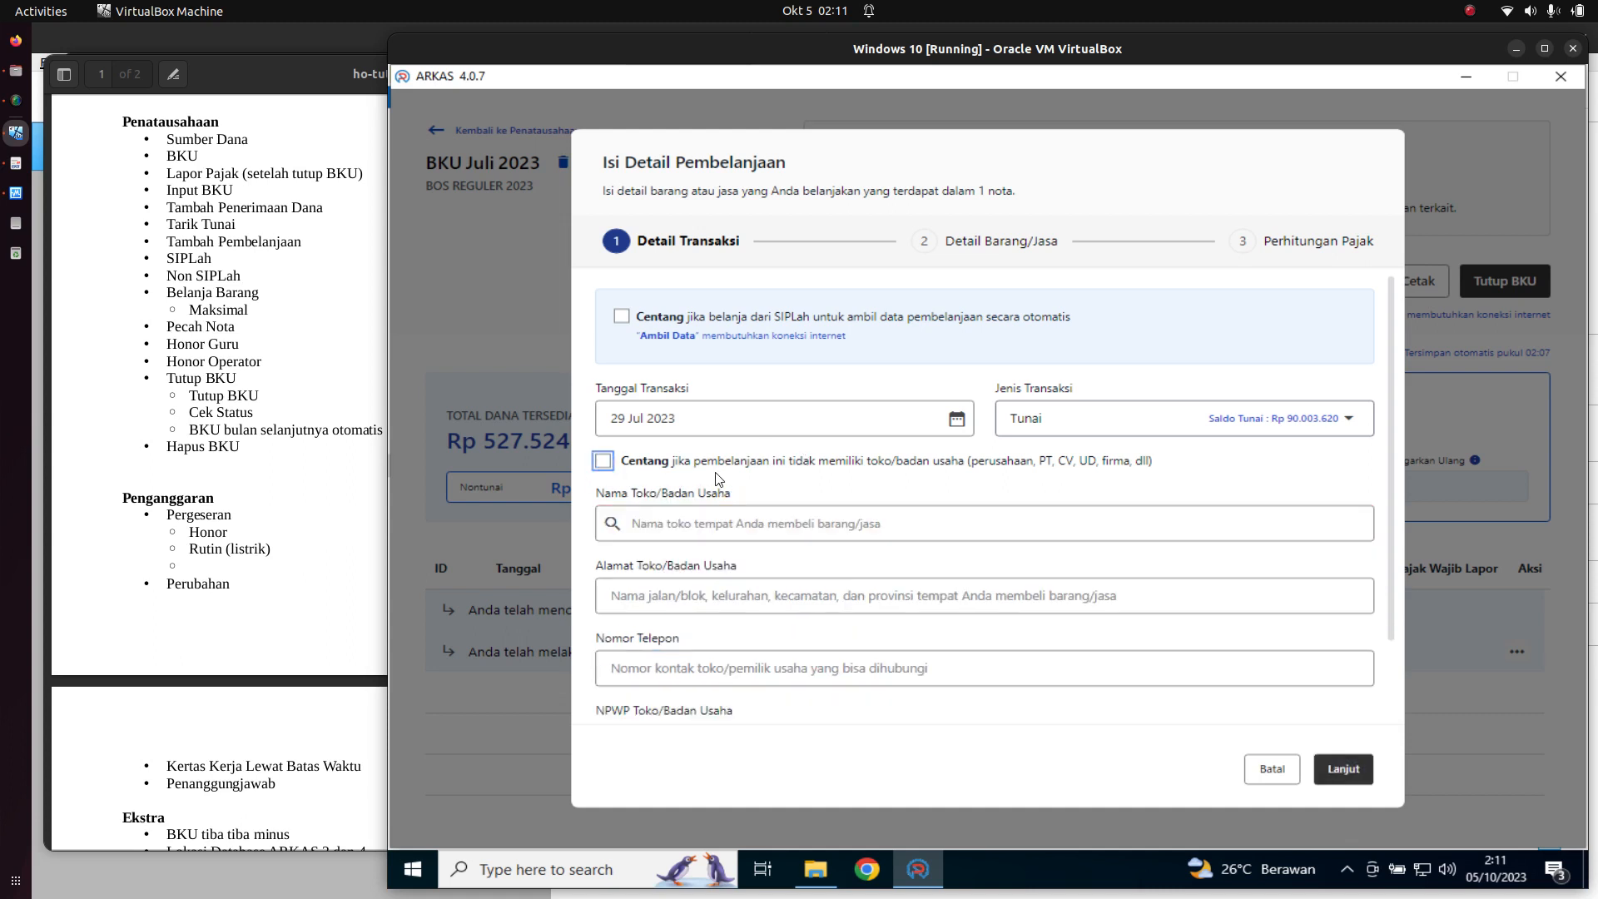
- Choose ANANDA from the saved shops, check its address, phone and NPWP fields, and continue to Detail Barang/Jasa
{"action": "left_click", "coordinate": [697, 525]}
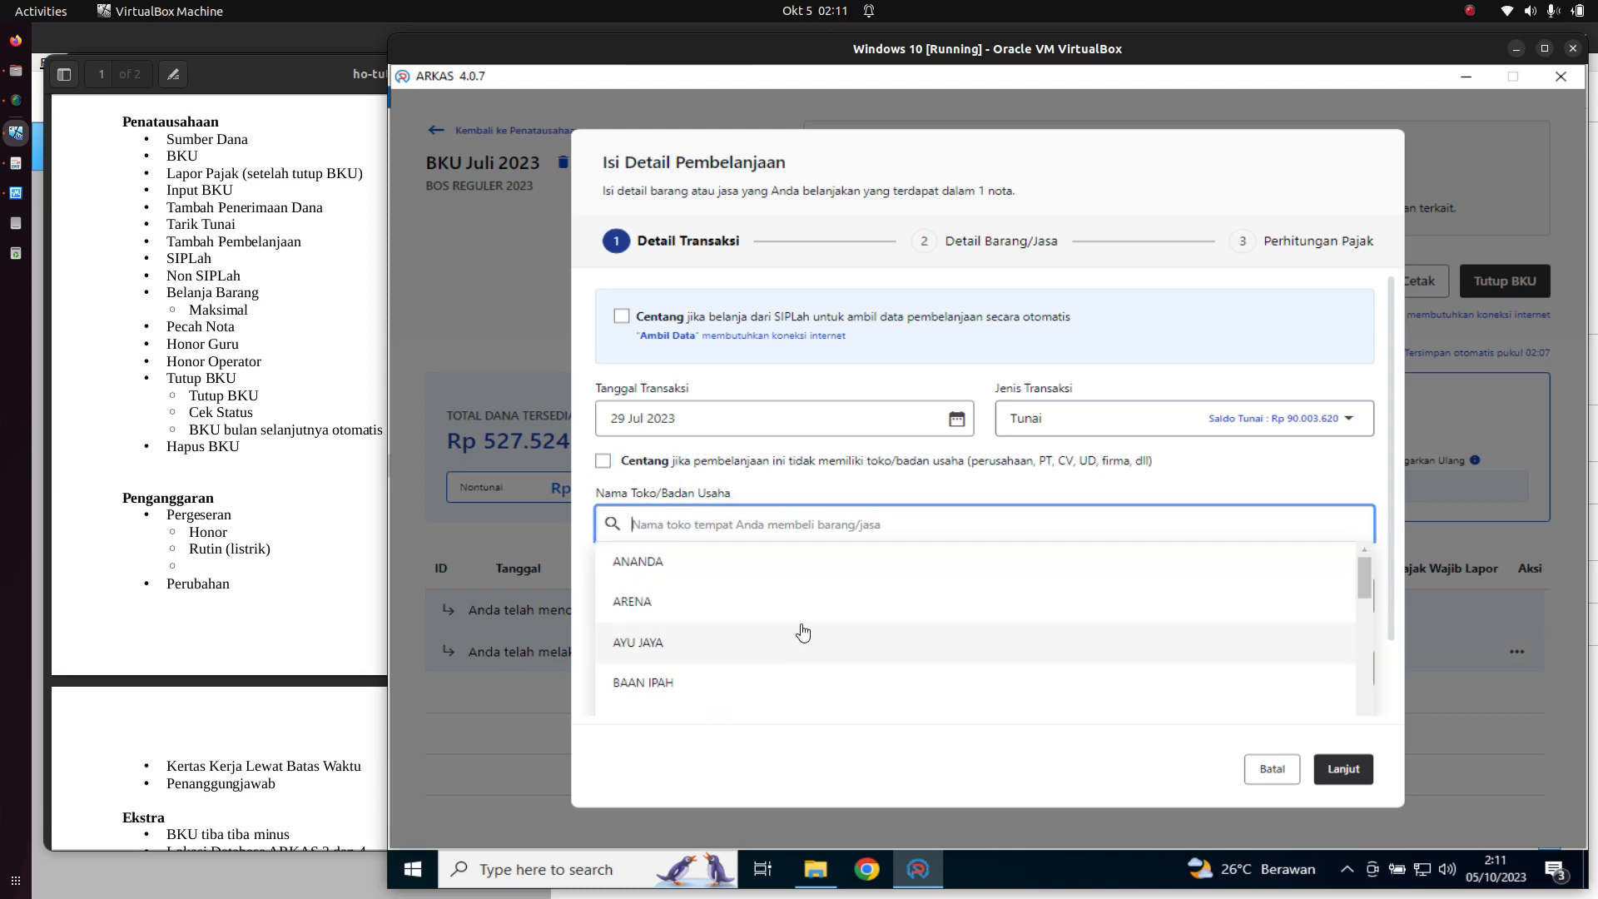
{"action": "scroll", "coordinate": [824, 650], "scroll_direction": "down", "scroll_amount": 15}
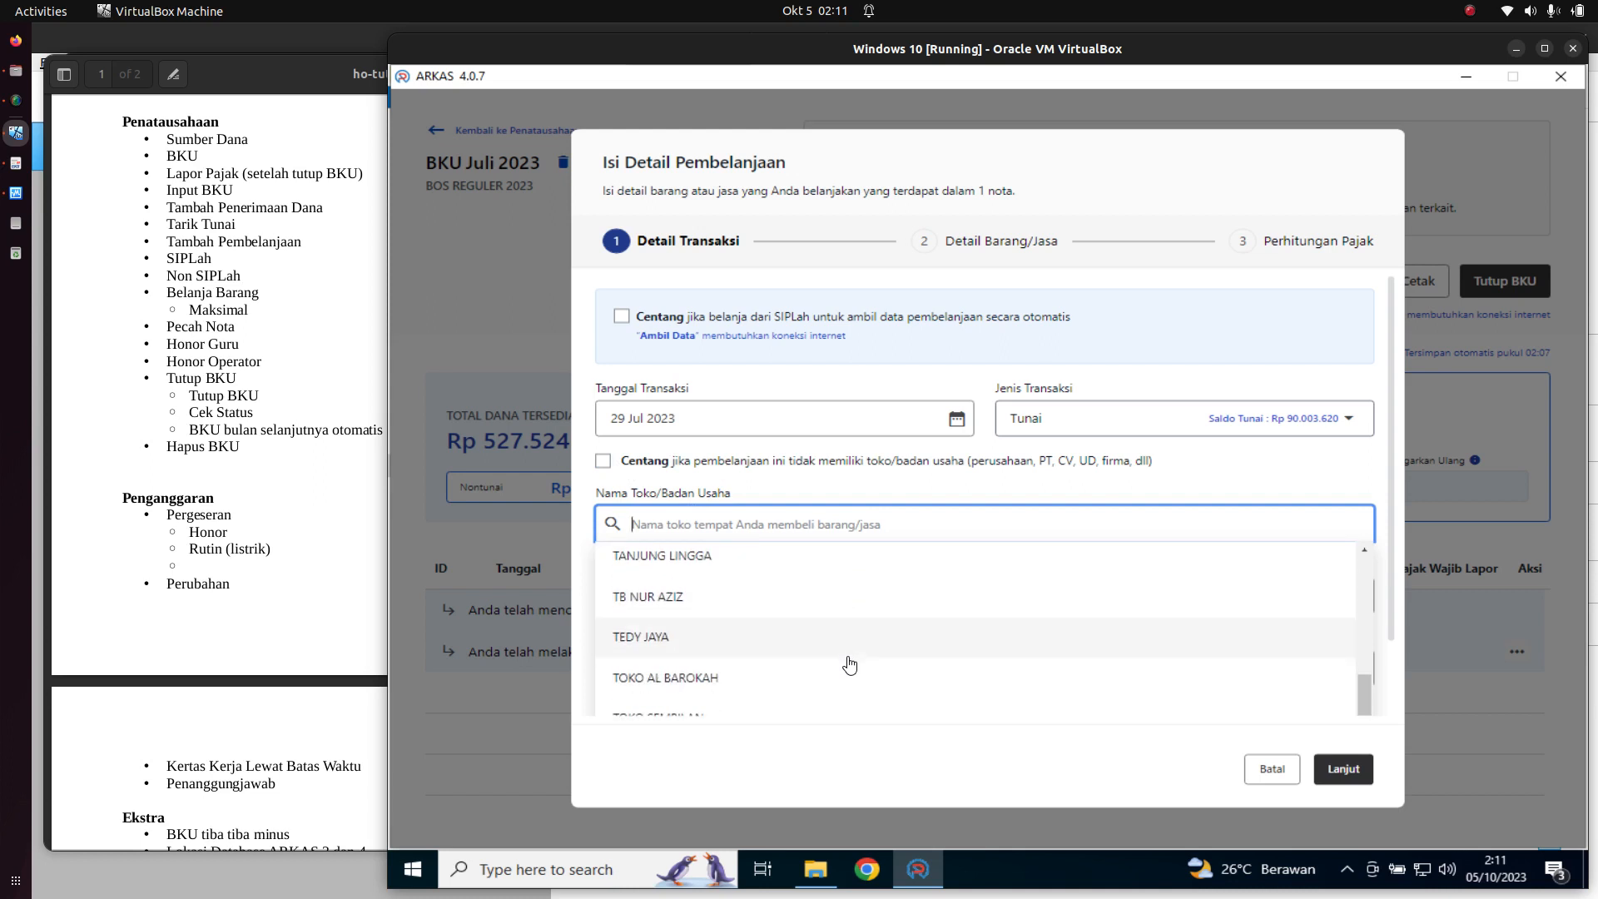
{"action": "scroll", "coordinate": [849, 664], "scroll_direction": "up", "scroll_amount": 15}
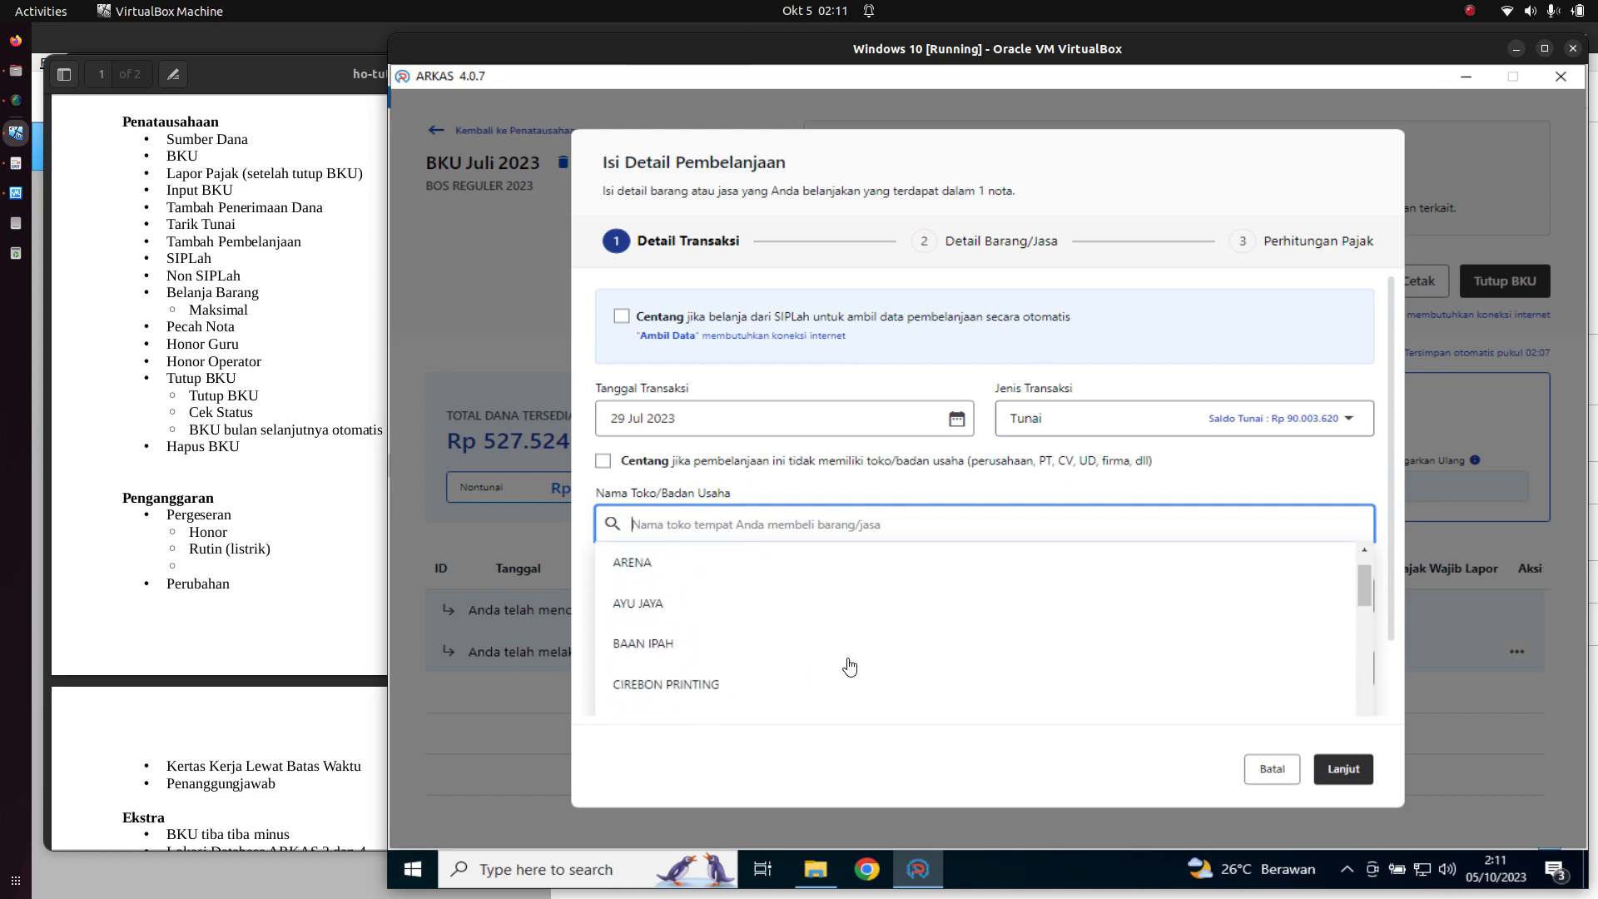
{"action": "scroll", "coordinate": [844, 657], "scroll_direction": "up", "scroll_amount": 1}
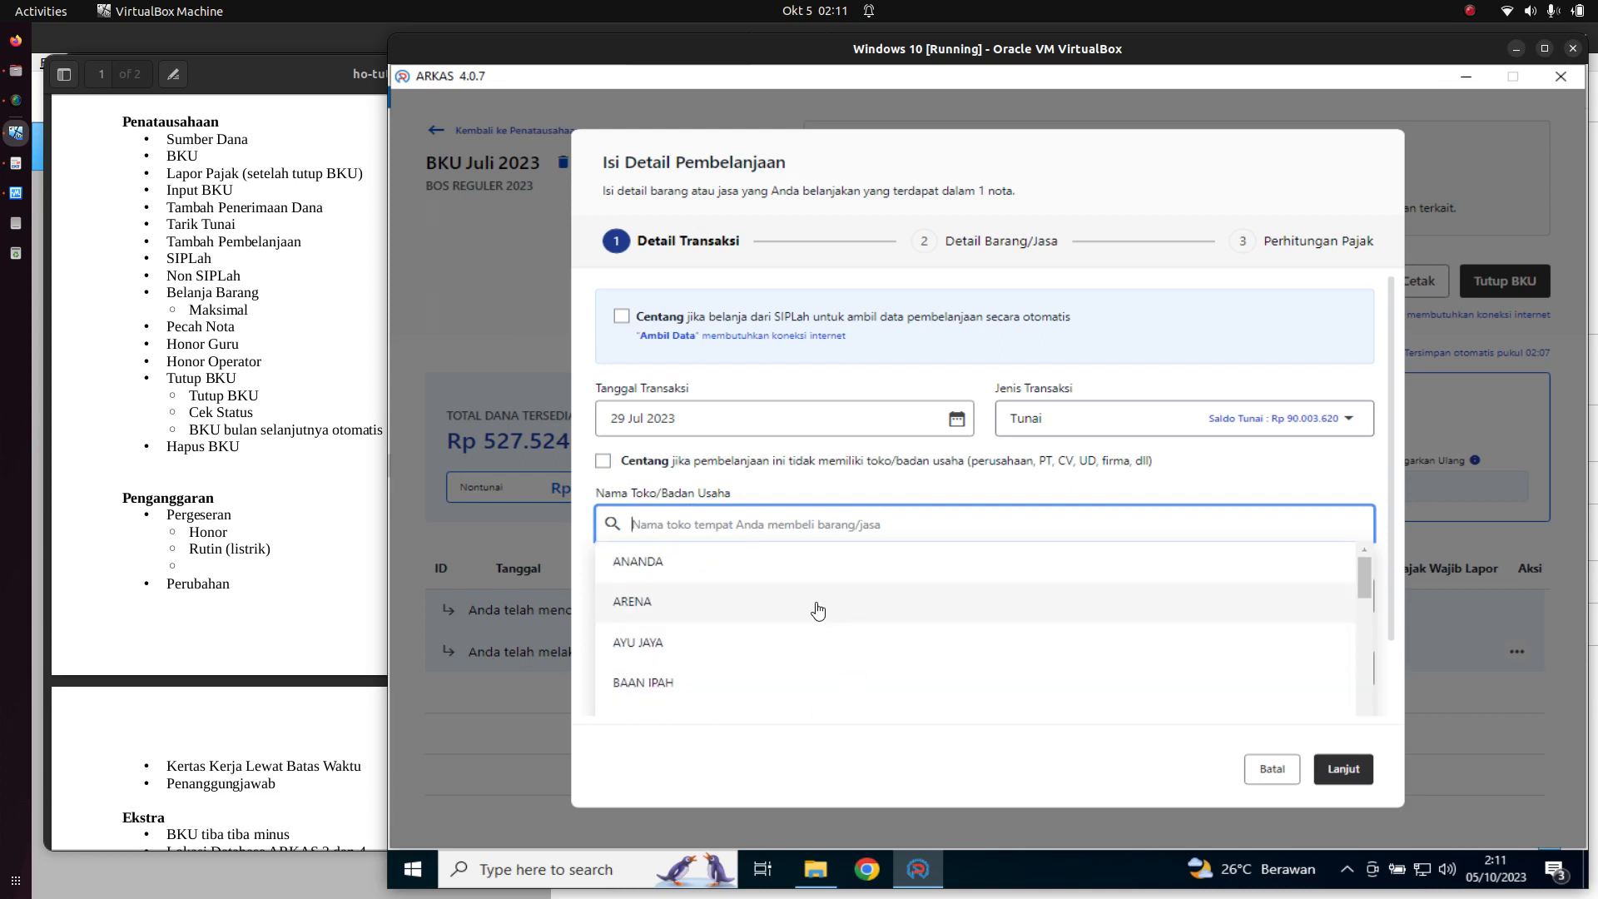
{"action": "left_click", "coordinate": [711, 560]}
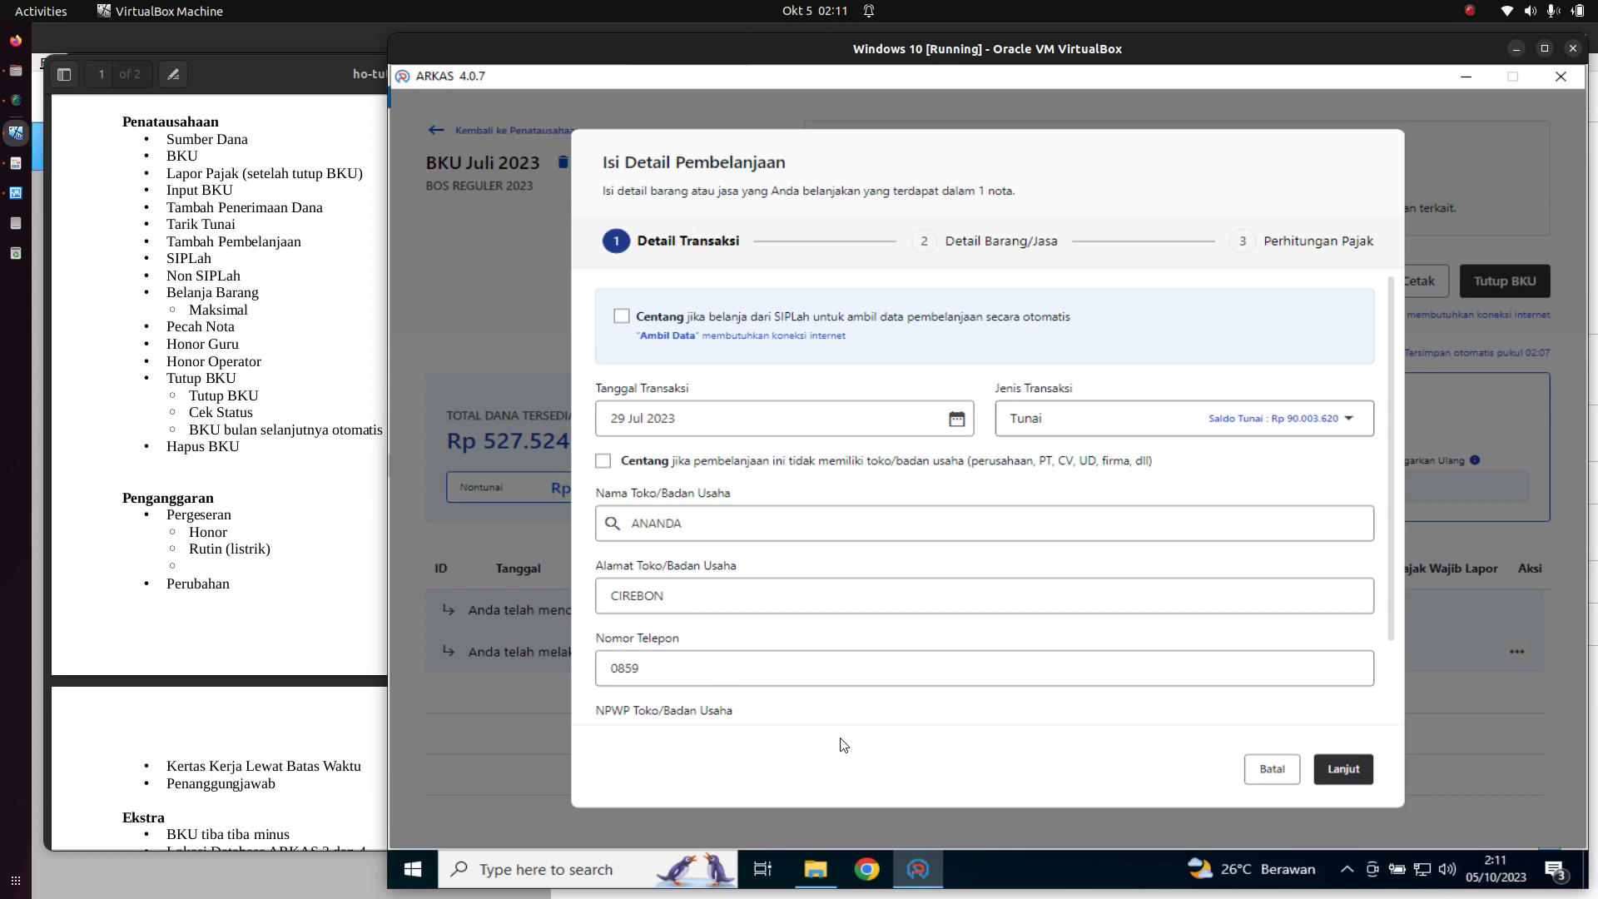
{"action": "left_click_drag", "start_coordinate": [1390, 612], "coordinate": [1394, 714]}
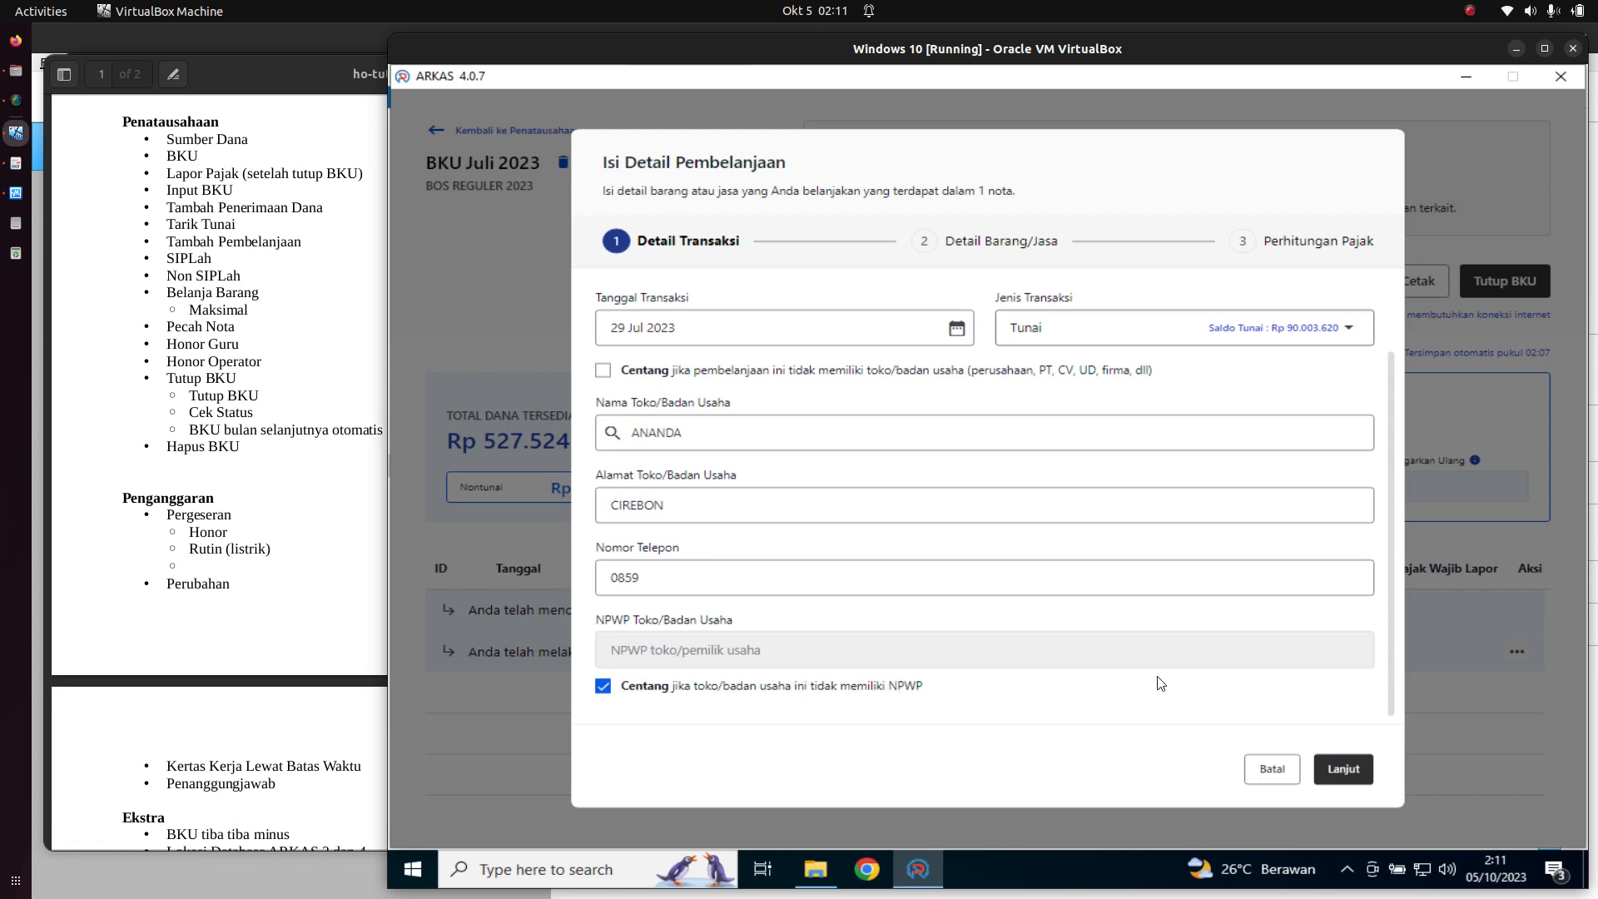
{"action": "scroll", "coordinate": [1085, 612], "scroll_direction": "up", "scroll_amount": 3}
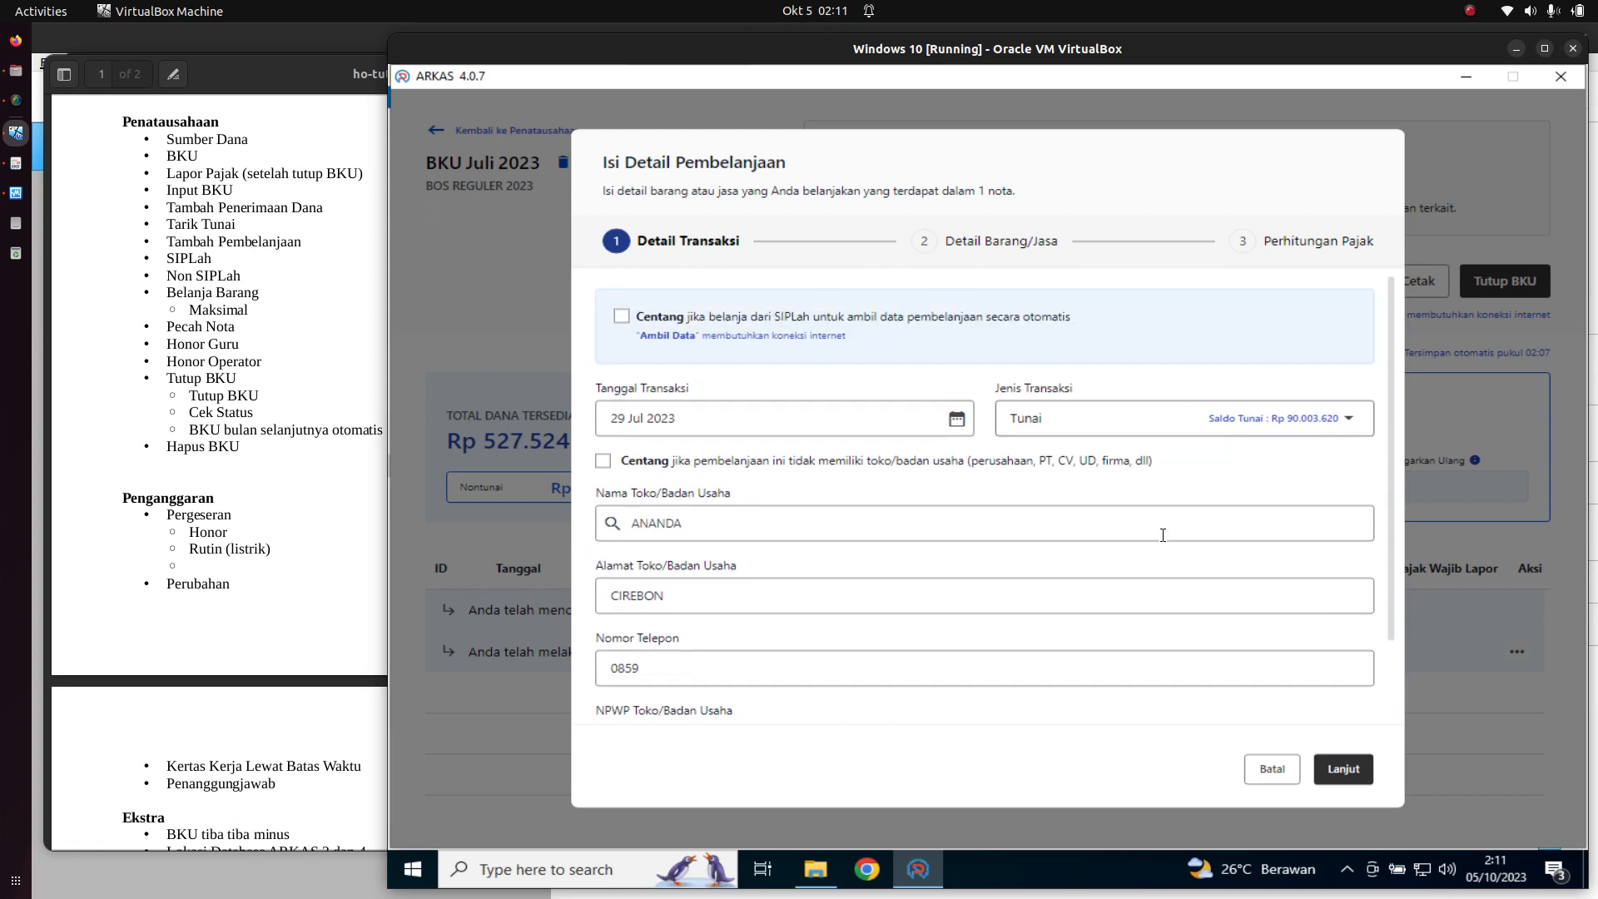
{"action": "scroll", "coordinate": [1163, 535], "scroll_direction": "down", "scroll_amount": 3}
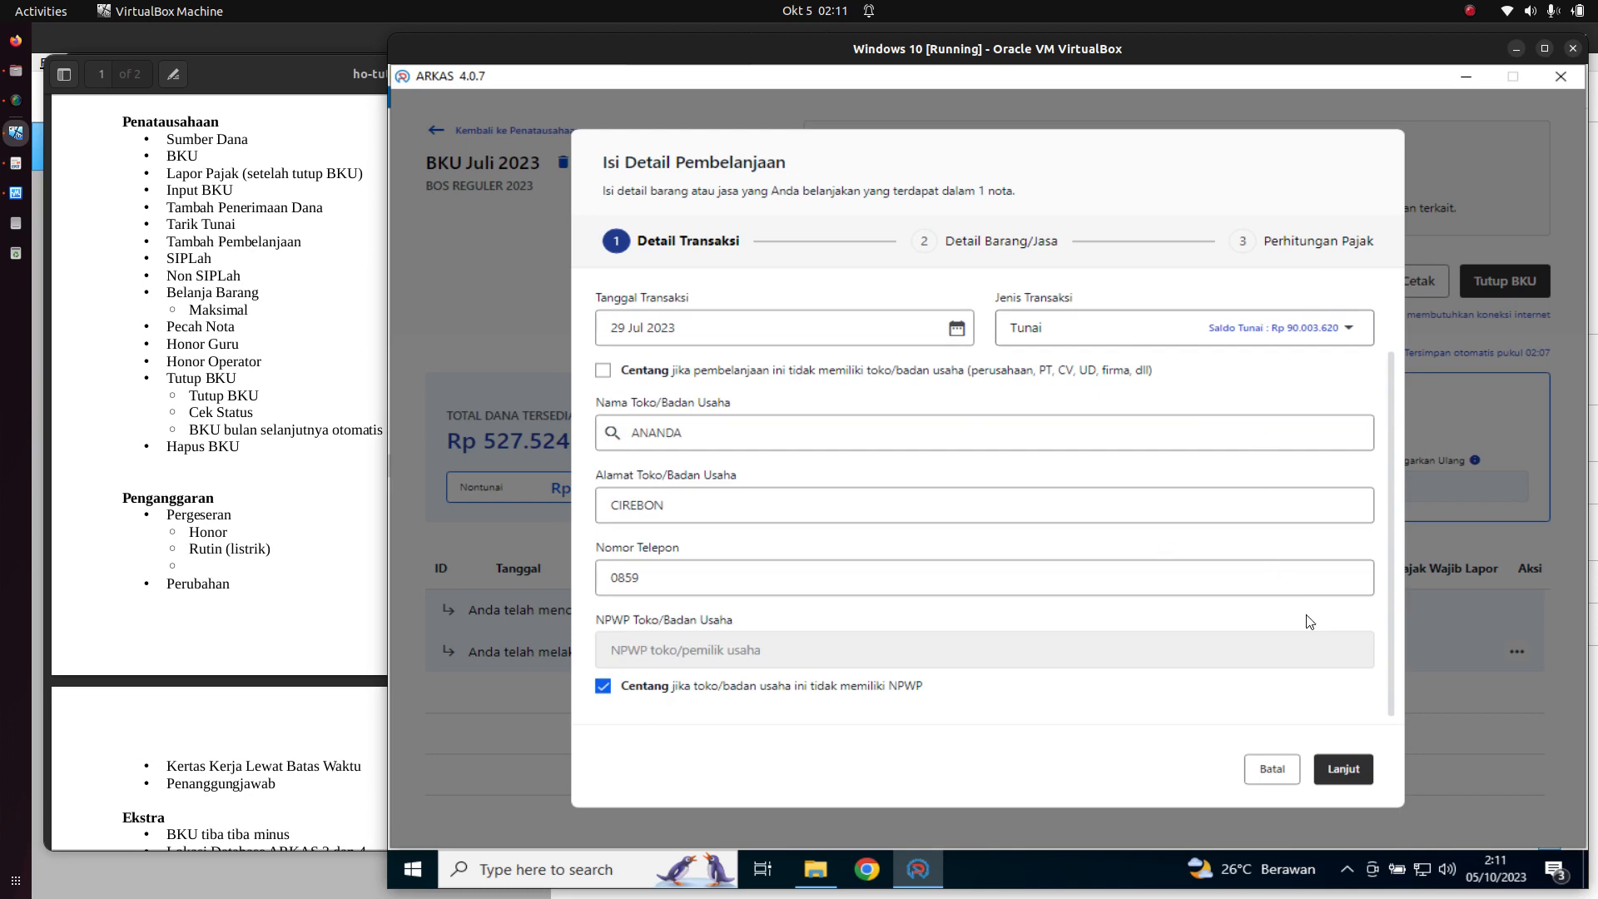
{"action": "left_click", "coordinate": [1343, 769]}
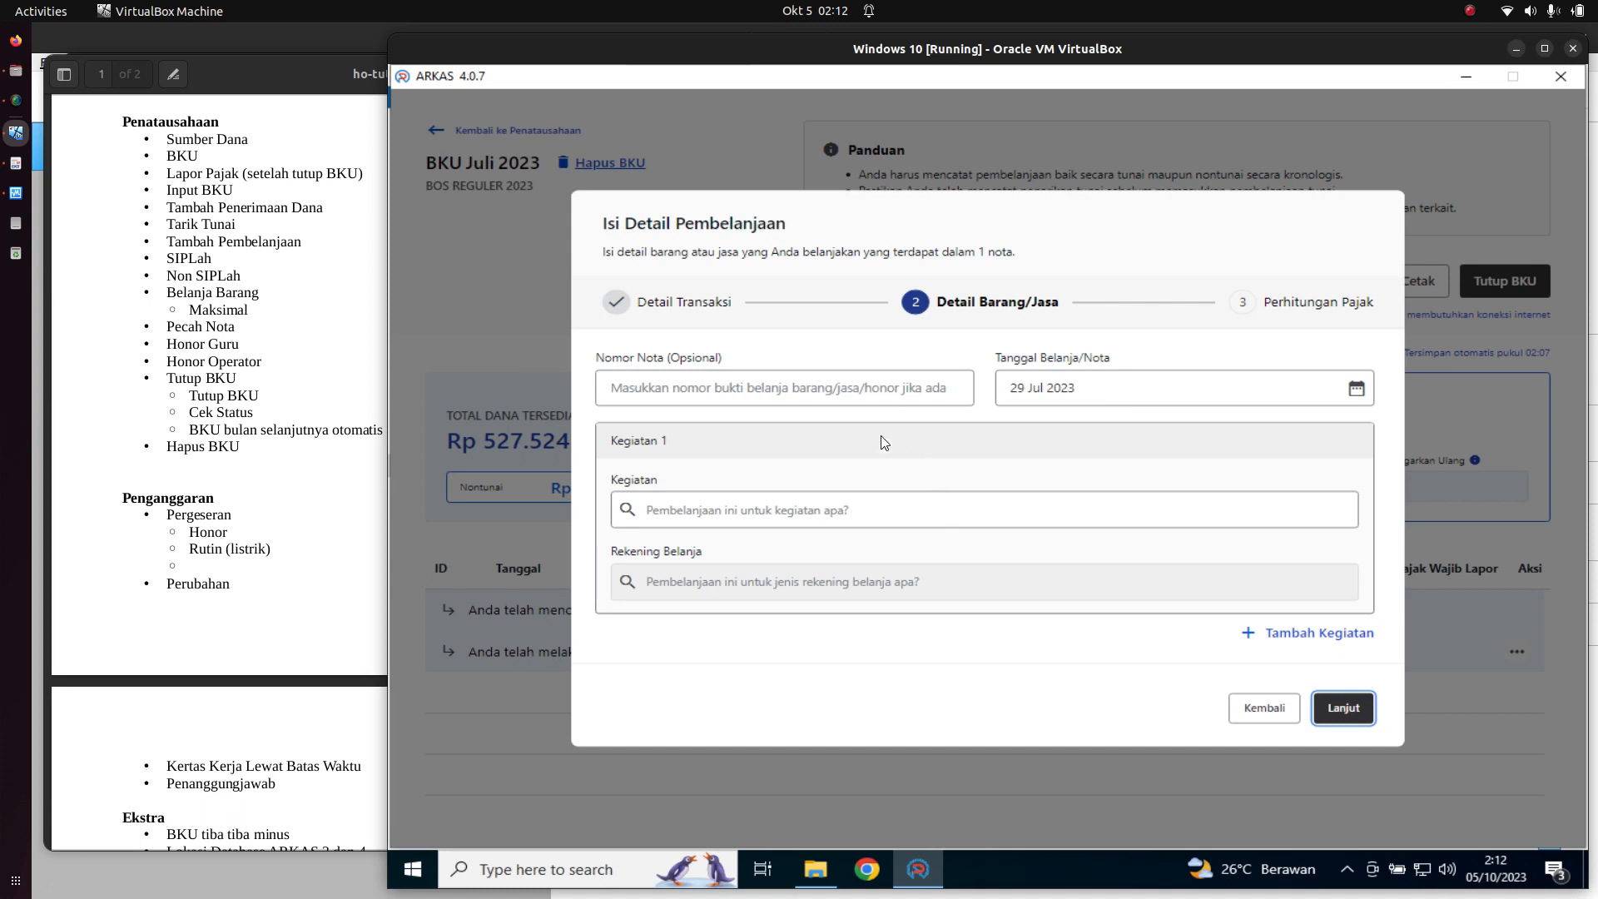
- Enter B-201 as the purchase's Nomor Nota
{"action": "left_click", "coordinate": [852, 391]}
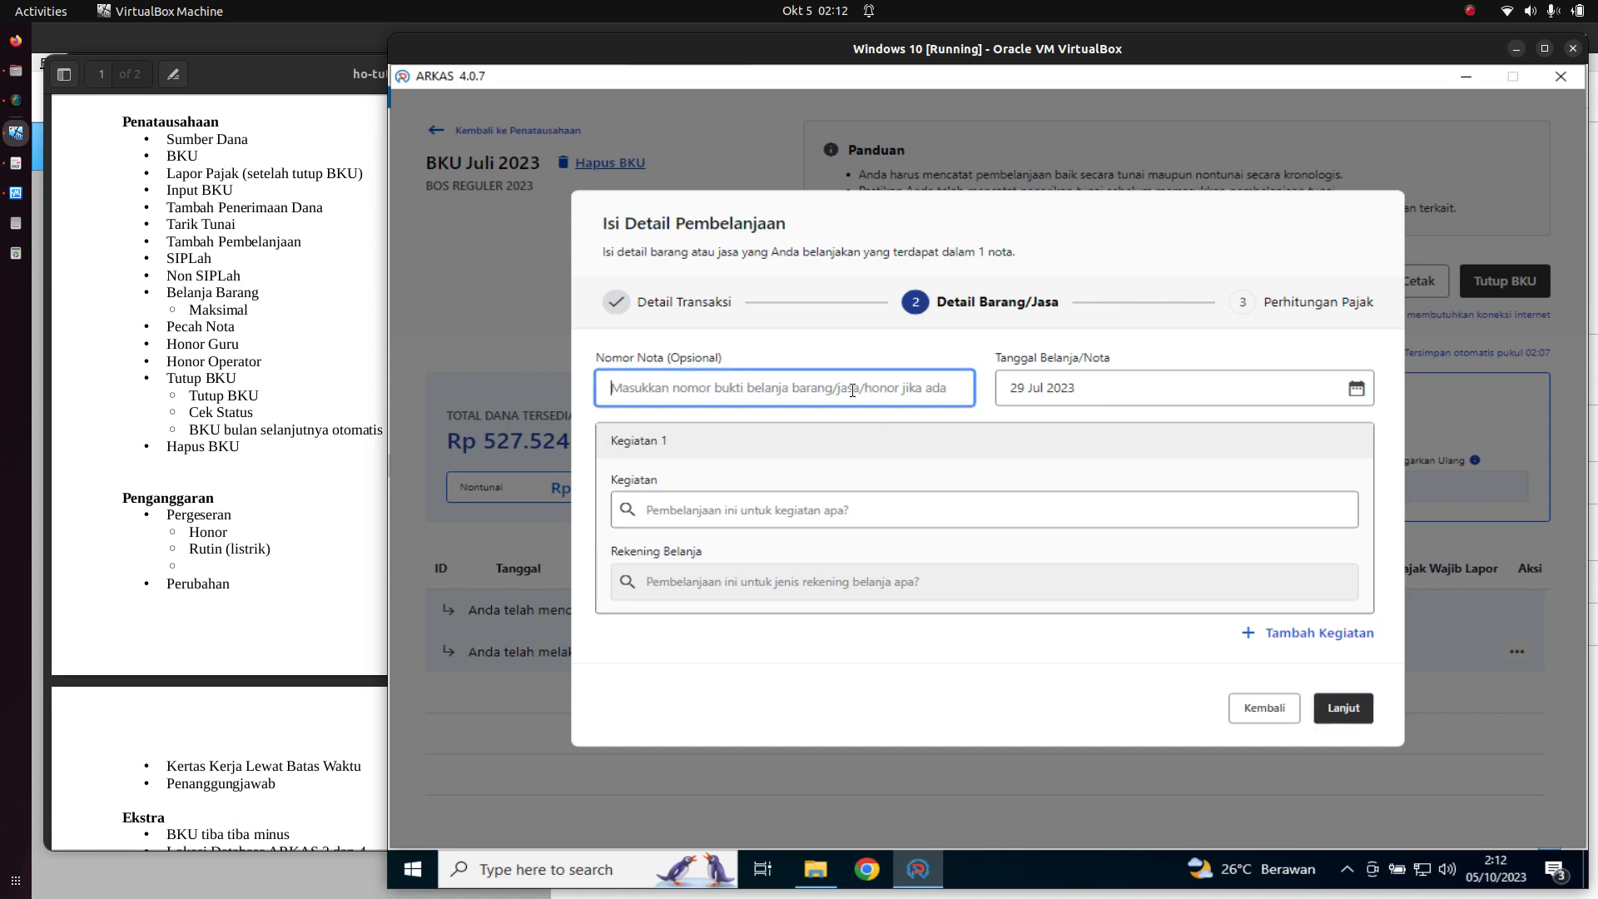
{"action": "type", "text": "B"}
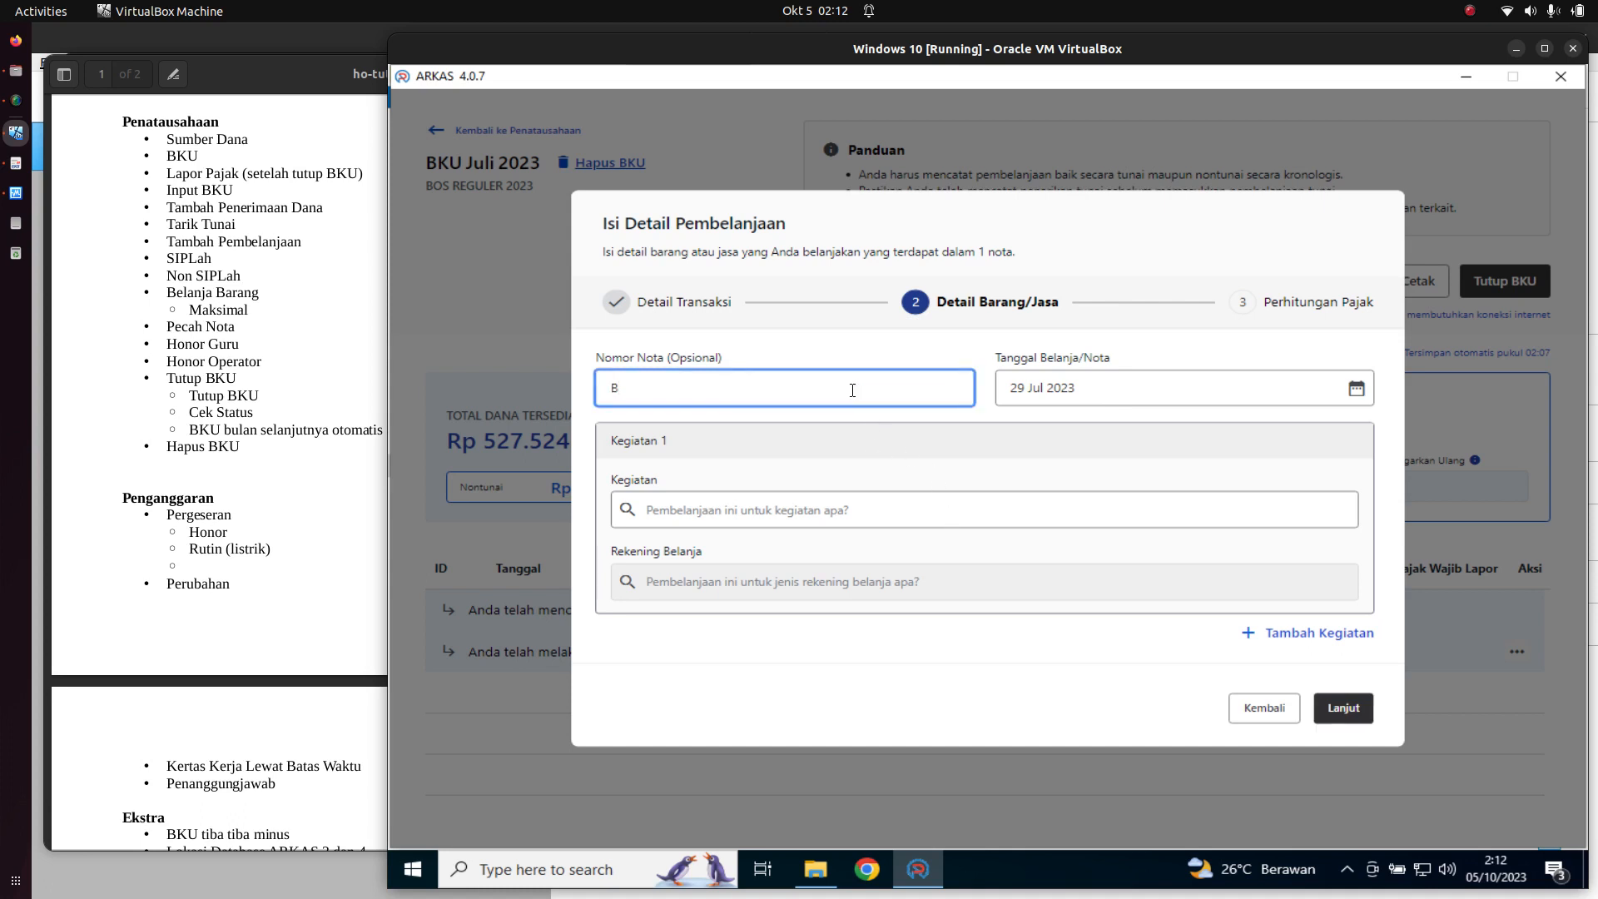
{"action": "type", "text": "-201"}
- Set Kegiatan 1 to Pengadaan perlengkapan kantor with Belanja Alat/Bahan untuk Kegiatan Kantor-Perabot Kantor as the Rekening Belanja
{"action": "left_click", "coordinate": [746, 517]}
{"action": "scroll", "coordinate": [1032, 582], "scroll_direction": "down", "scroll_amount": 4}
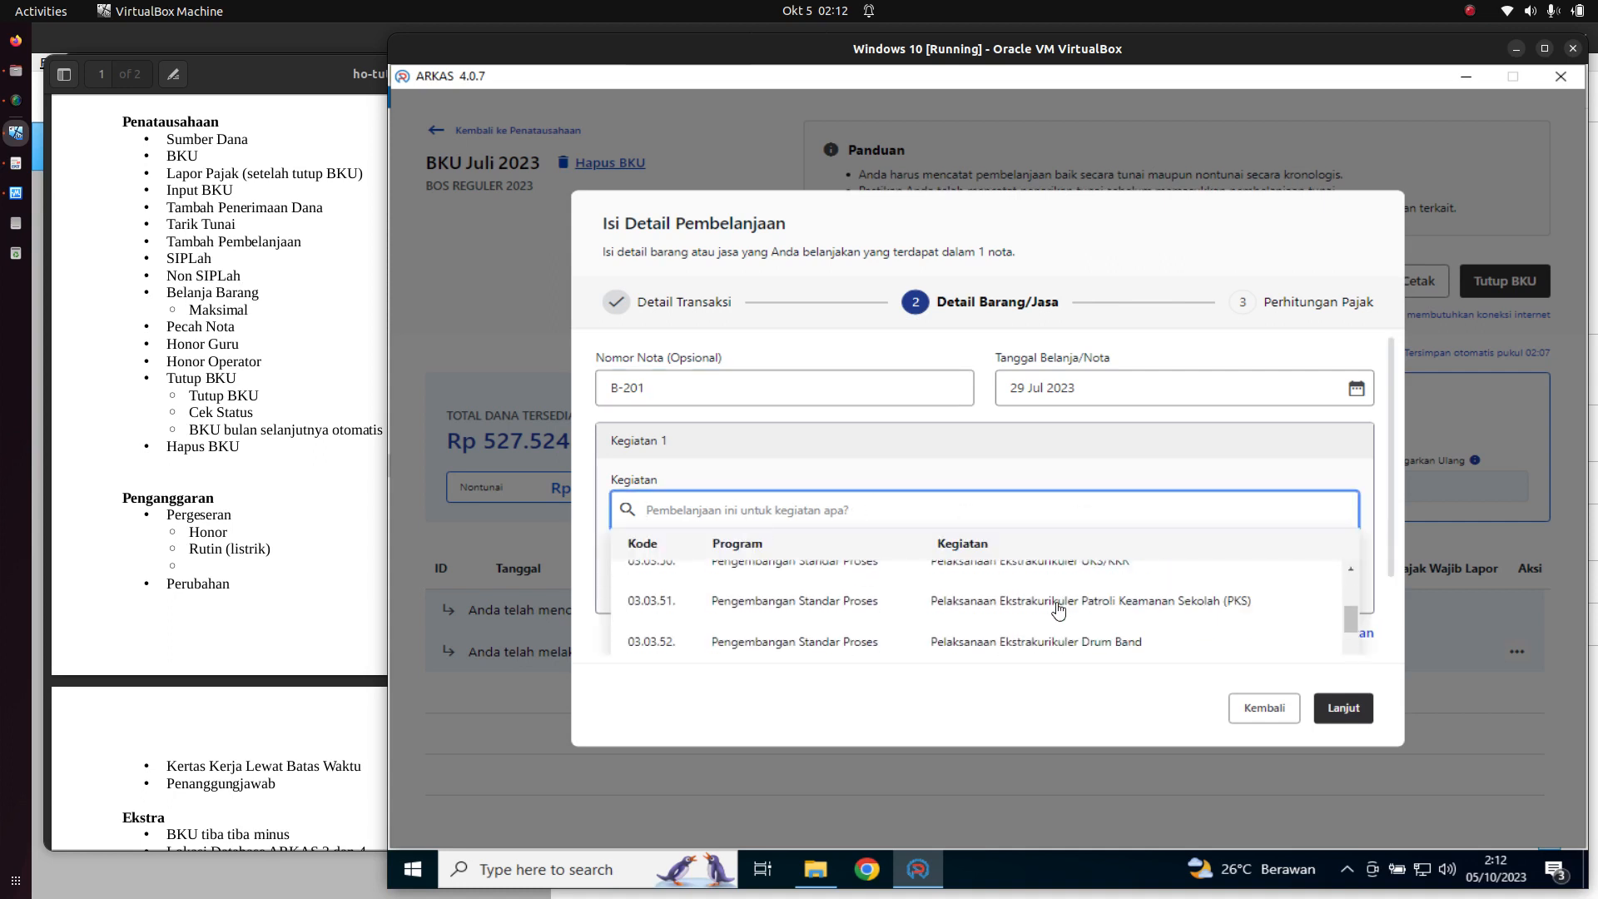
{"action": "scroll", "coordinate": [1164, 581], "scroll_direction": "down", "scroll_amount": 8}
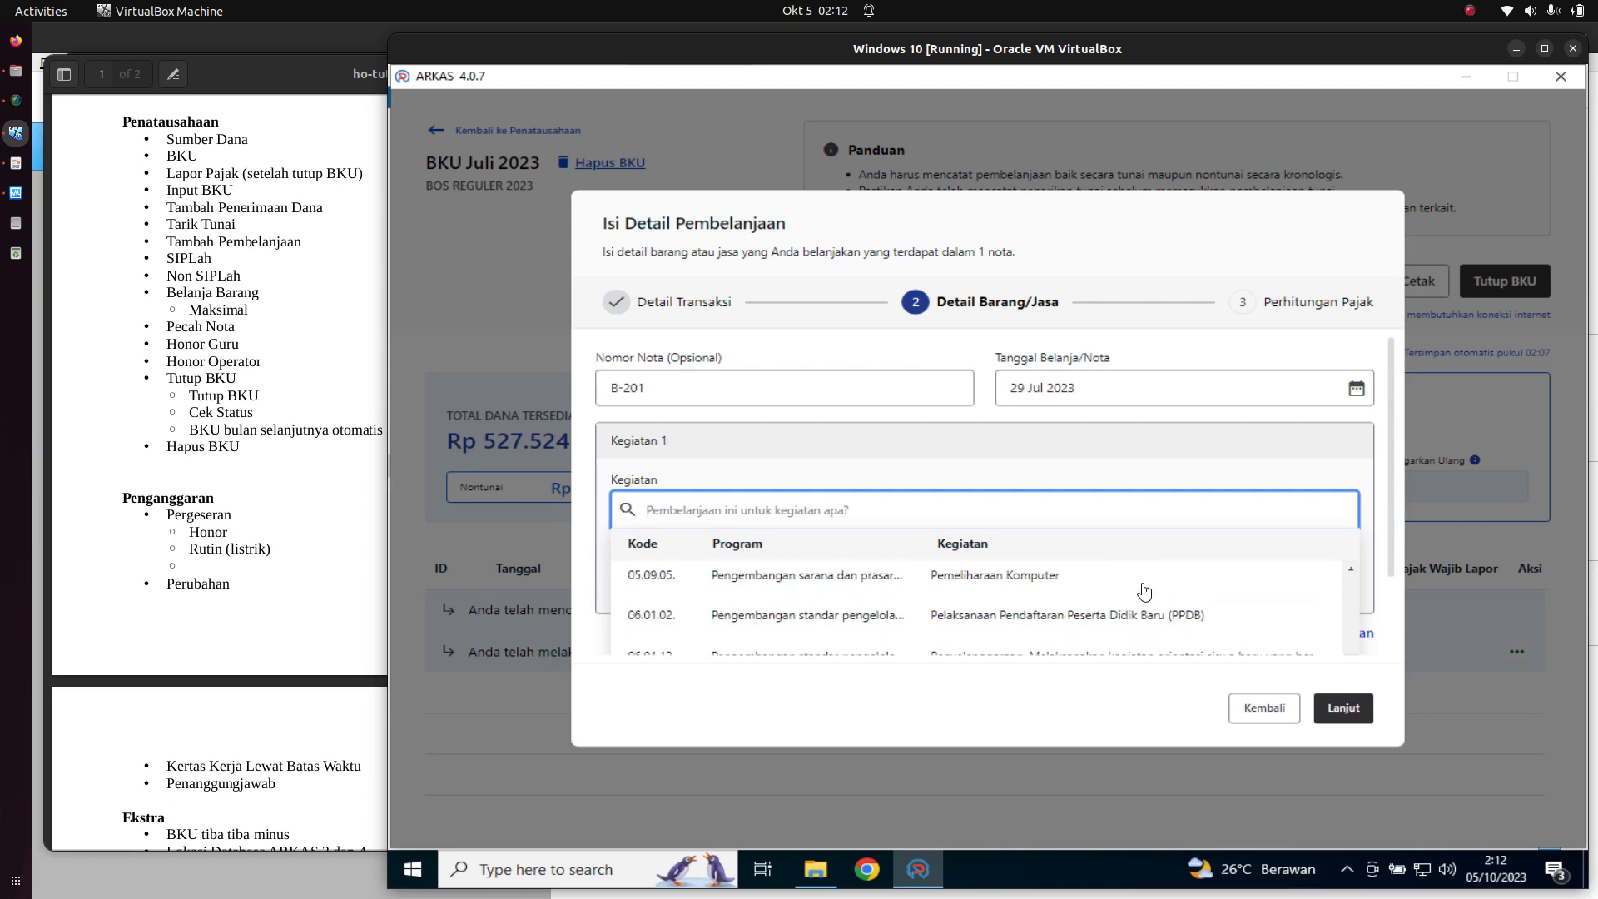
{"action": "scroll", "coordinate": [1128, 599], "scroll_direction": "up", "scroll_amount": 1}
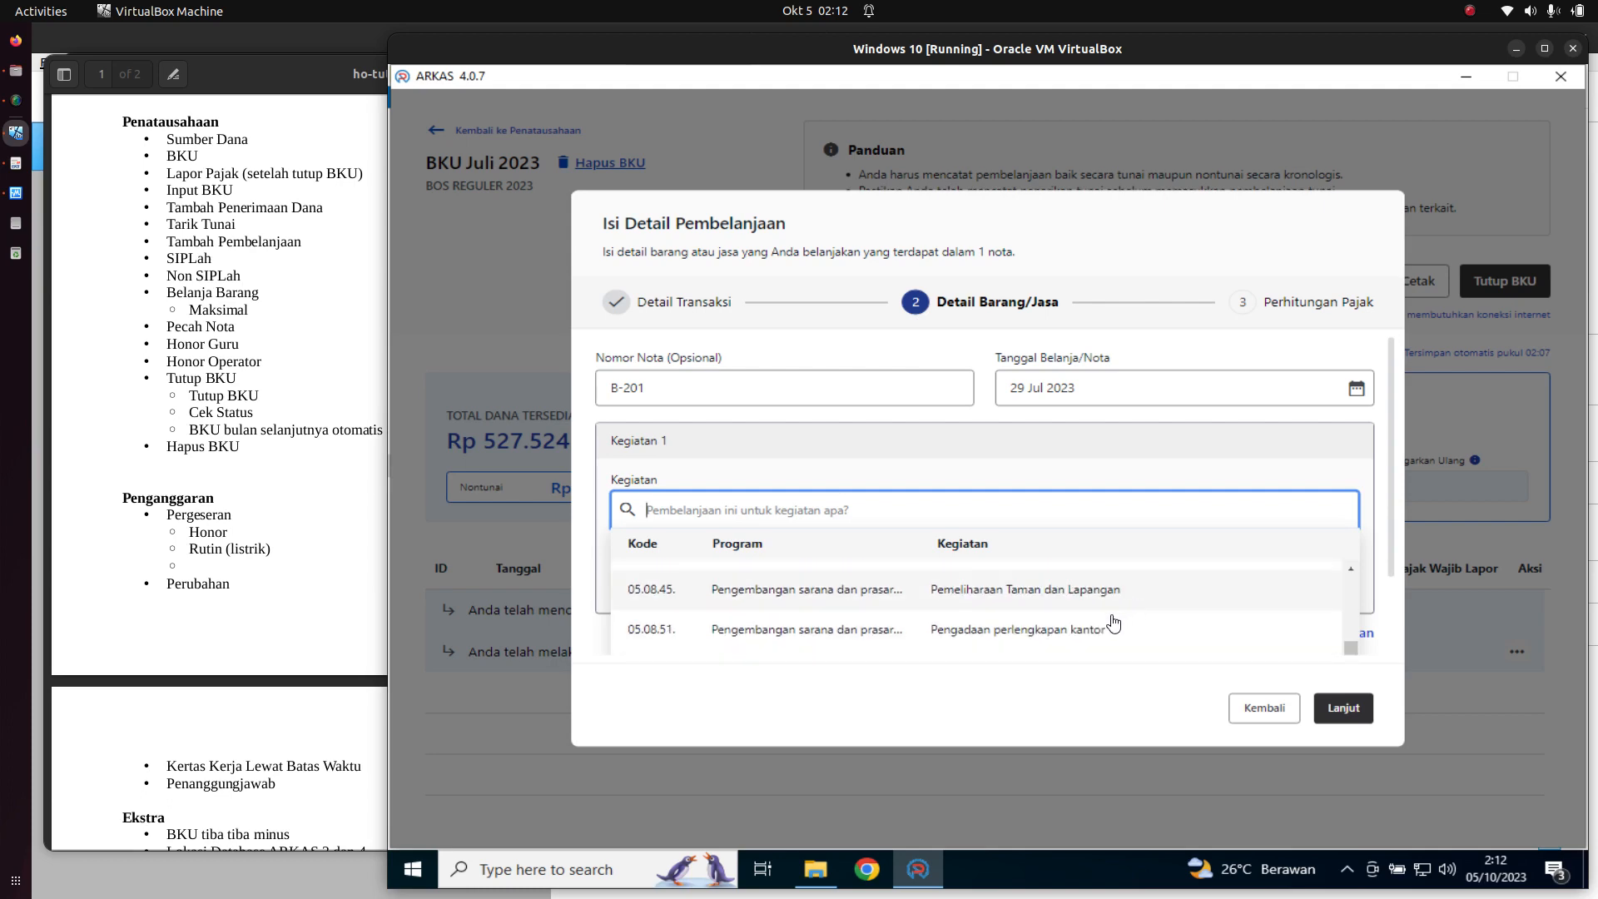
{"action": "left_click", "coordinate": [1101, 629]}
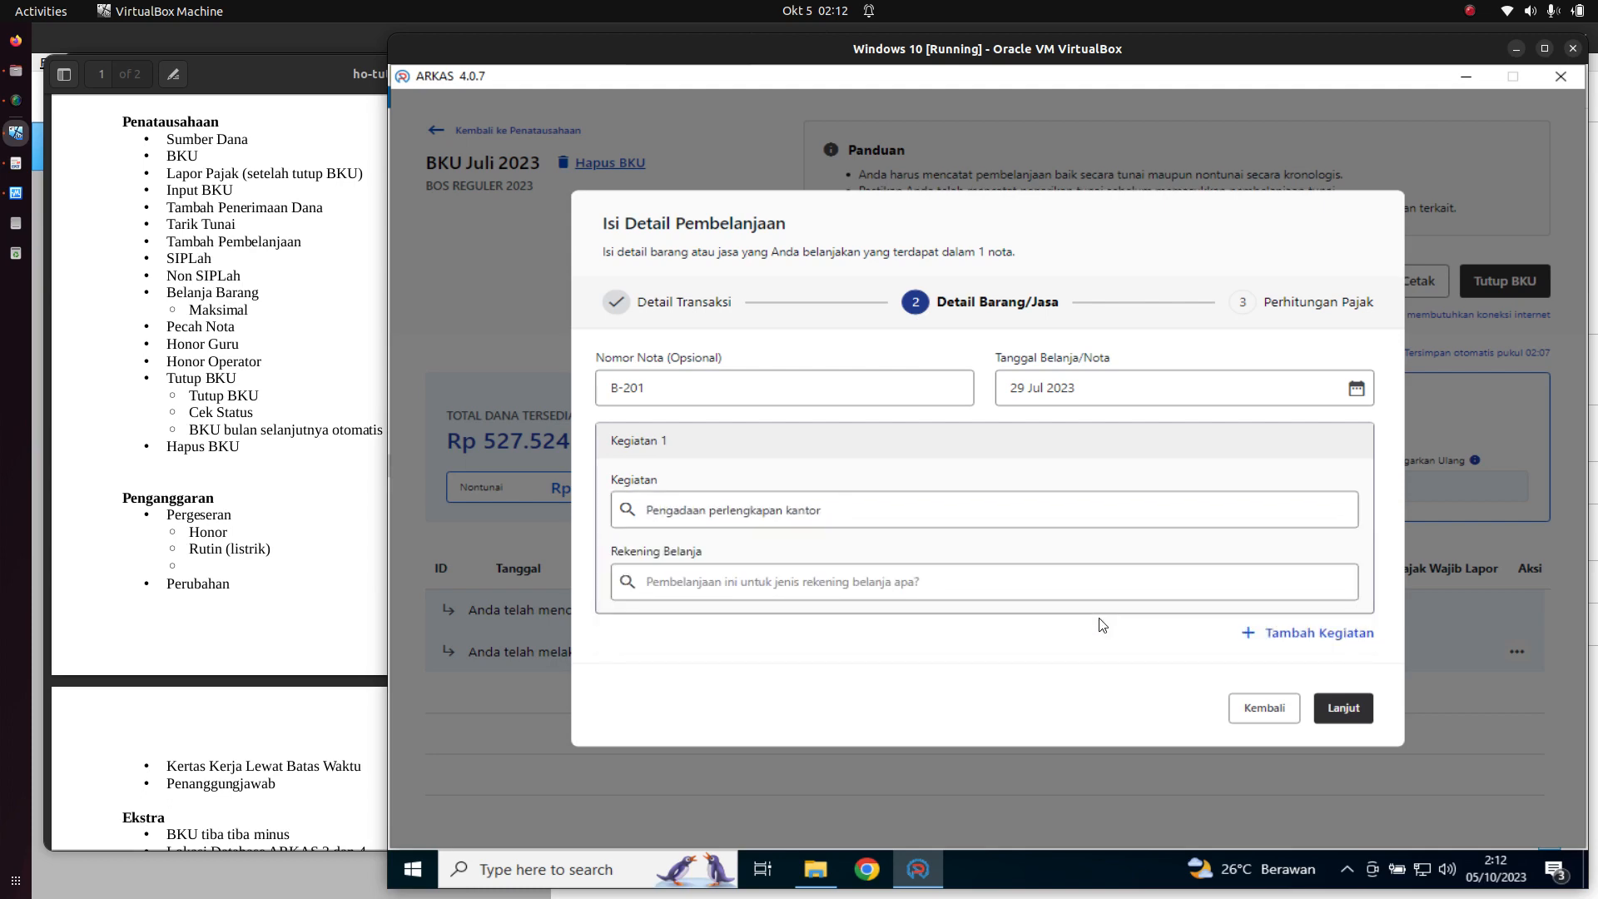
{"action": "left_click", "coordinate": [905, 588]}
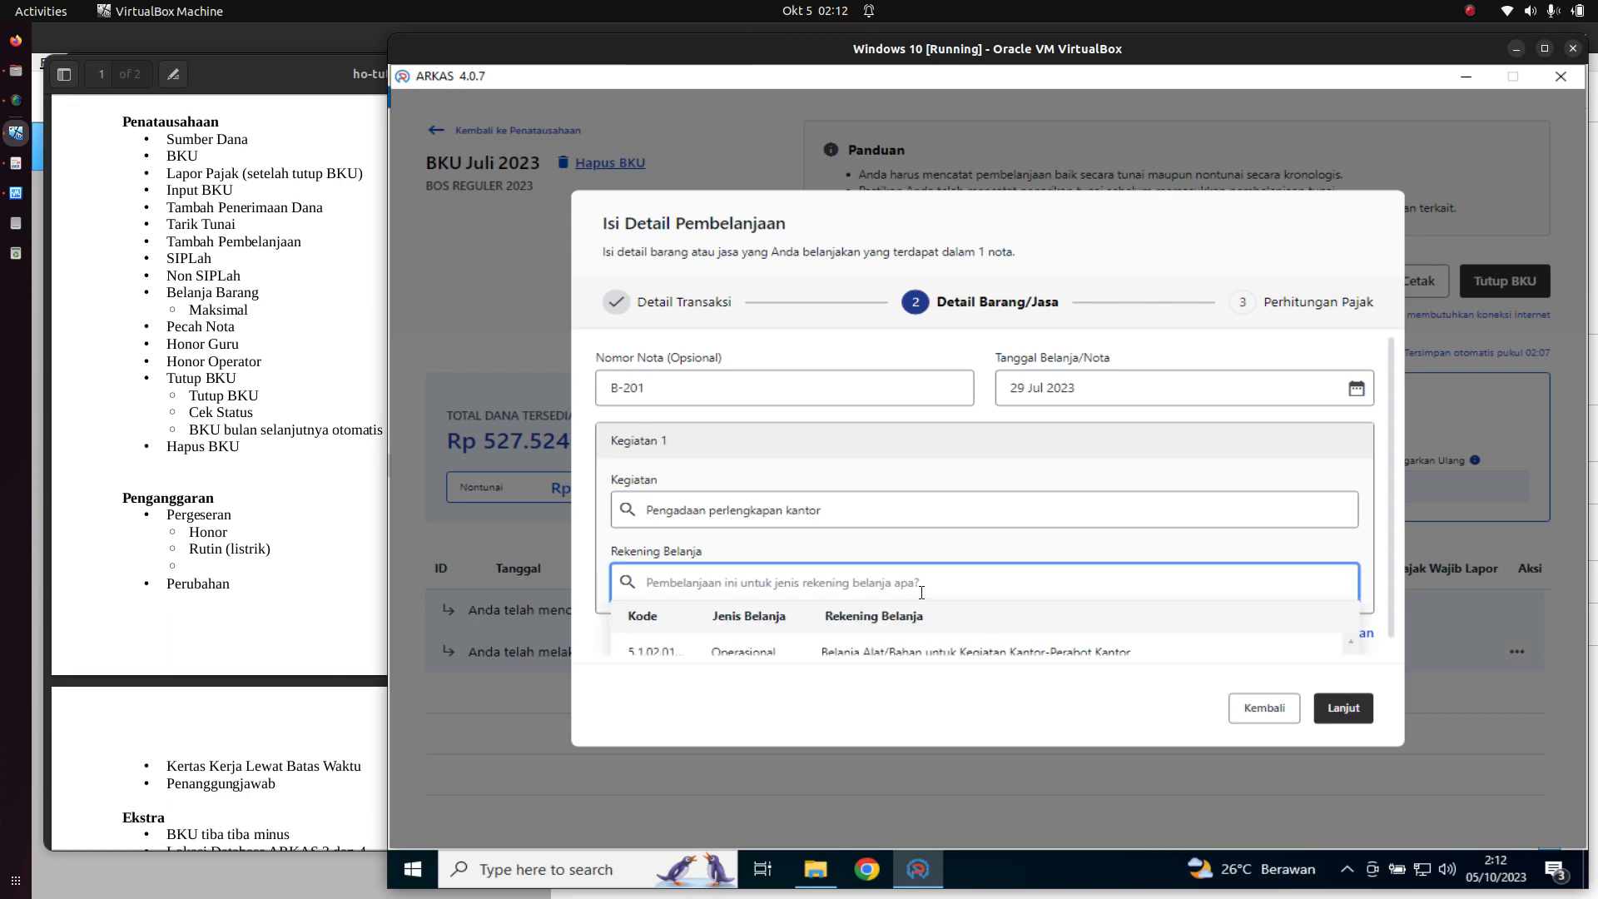
{"action": "left_click", "coordinate": [961, 635]}
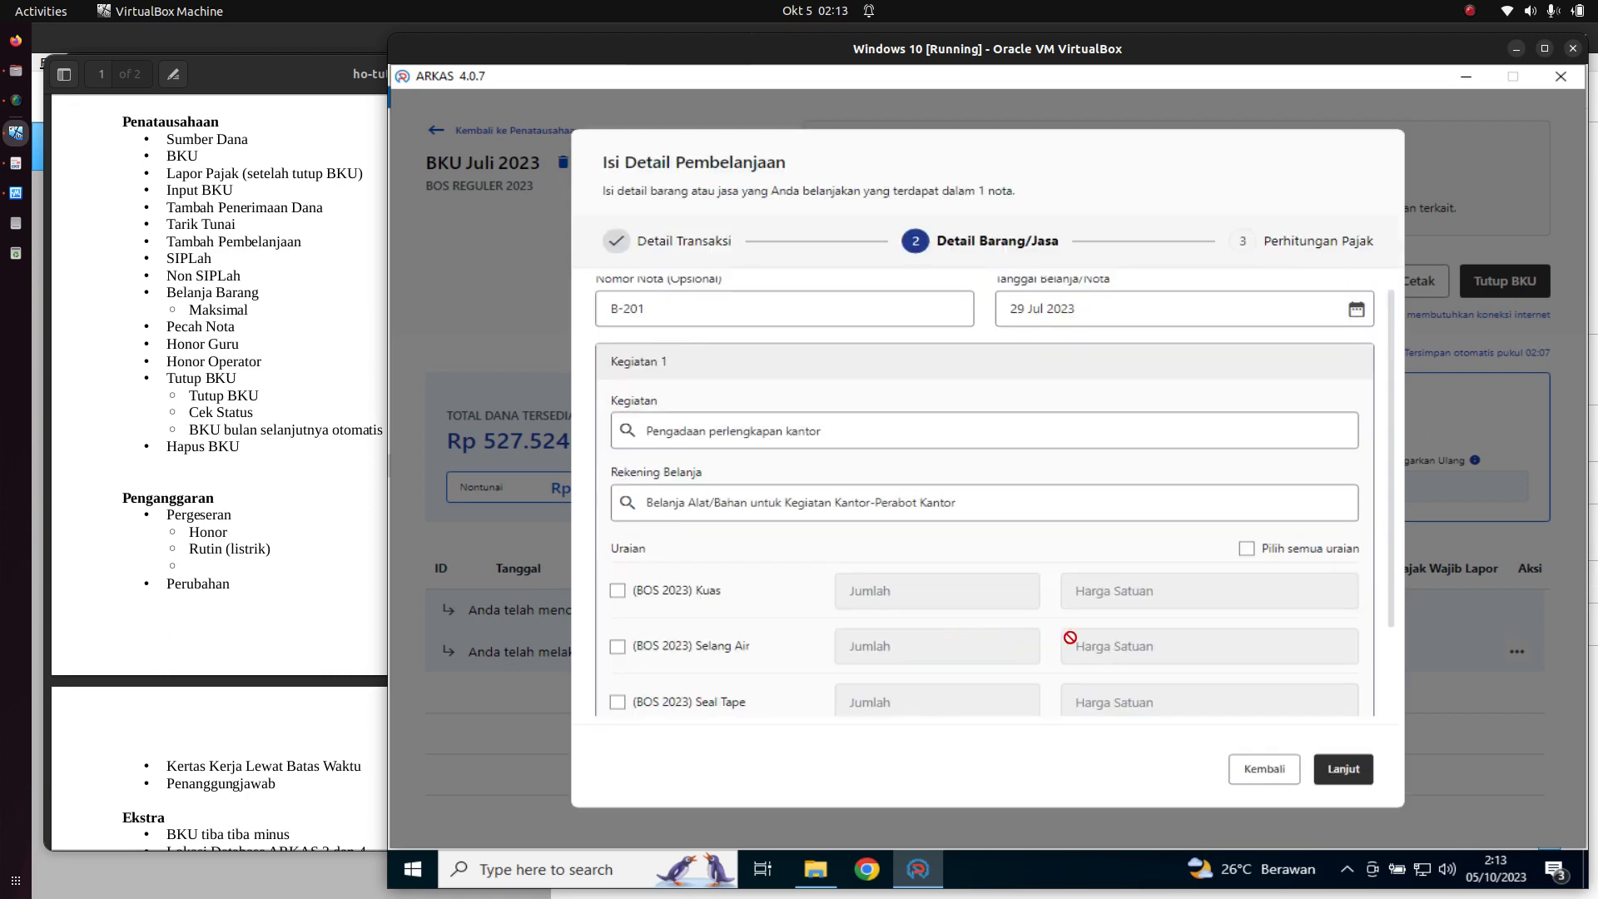
- Include the (BOS 2023) Kuas item in the purchase, and examine its quantity and unit price with their maximums
{"action": "scroll", "coordinate": [1106, 608], "scroll_direction": "down", "scroll_amount": 2}
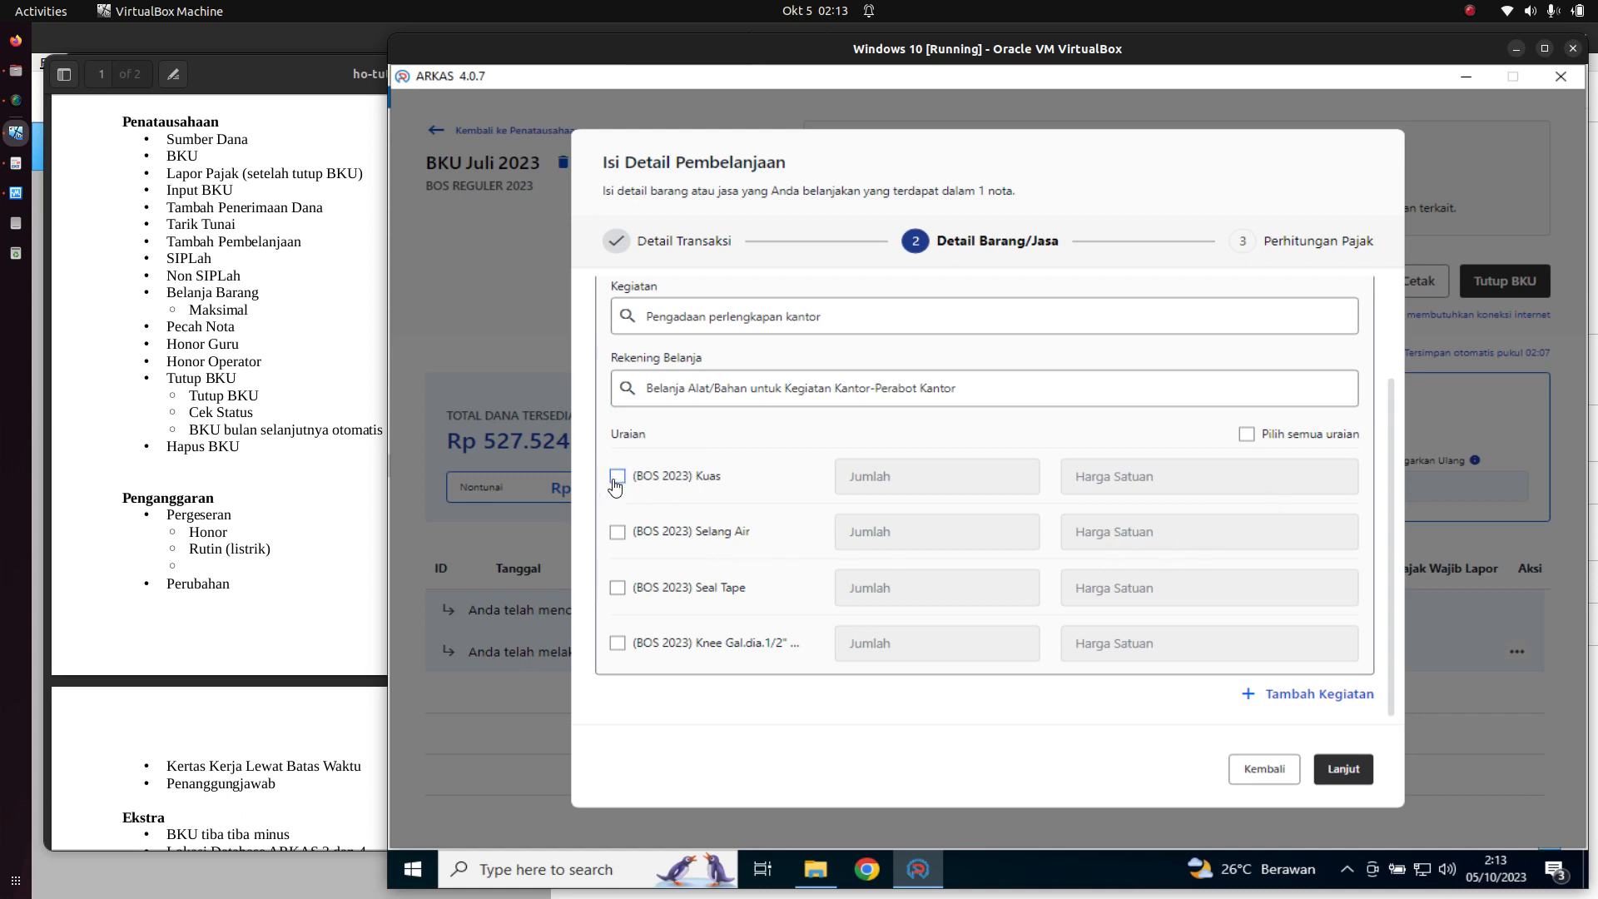
{"action": "left_click", "coordinate": [617, 477]}
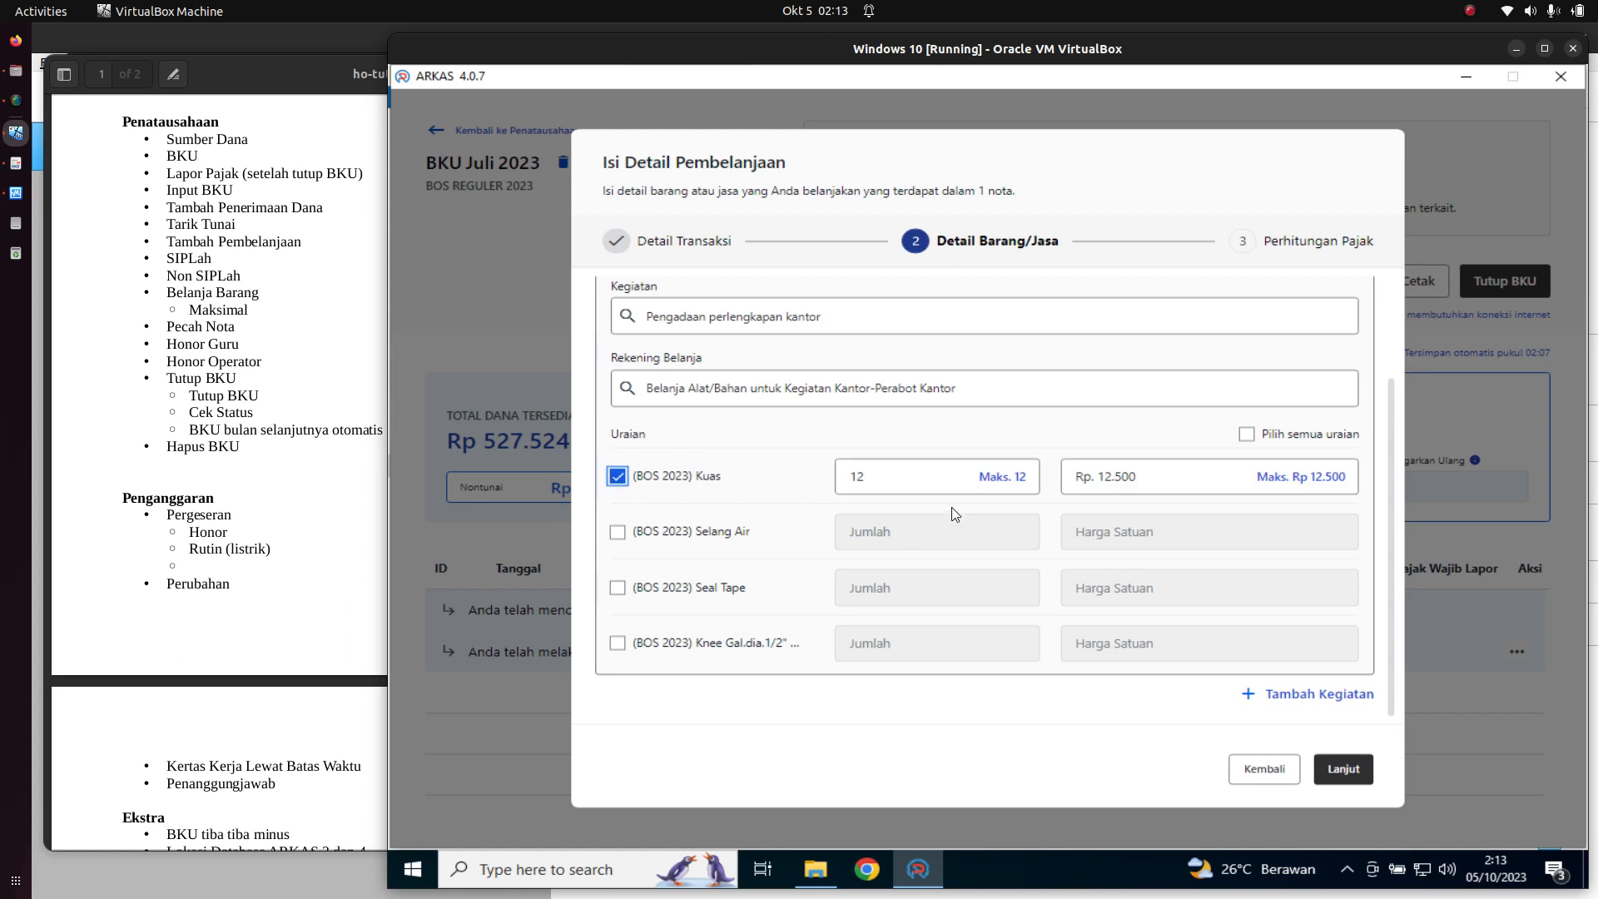
{"action": "left_click", "coordinate": [1013, 473]}
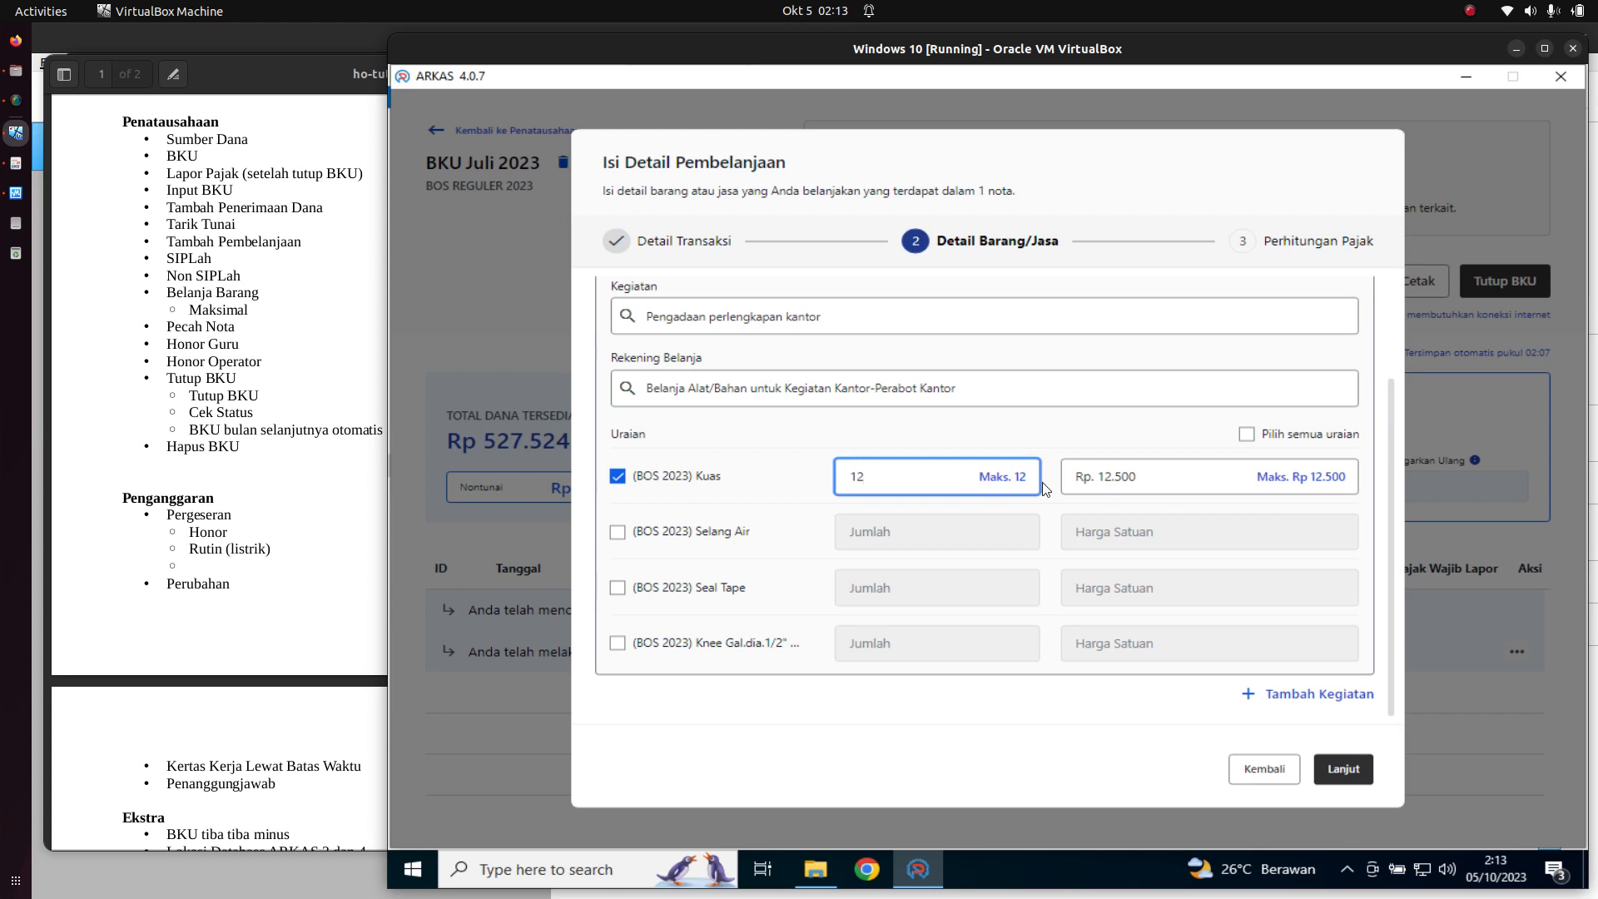
{"action": "left_click_drag", "start_coordinate": [887, 475], "coordinate": [847, 473]}
{"action": "left_click_drag", "start_coordinate": [1143, 481], "coordinate": [1070, 476]}
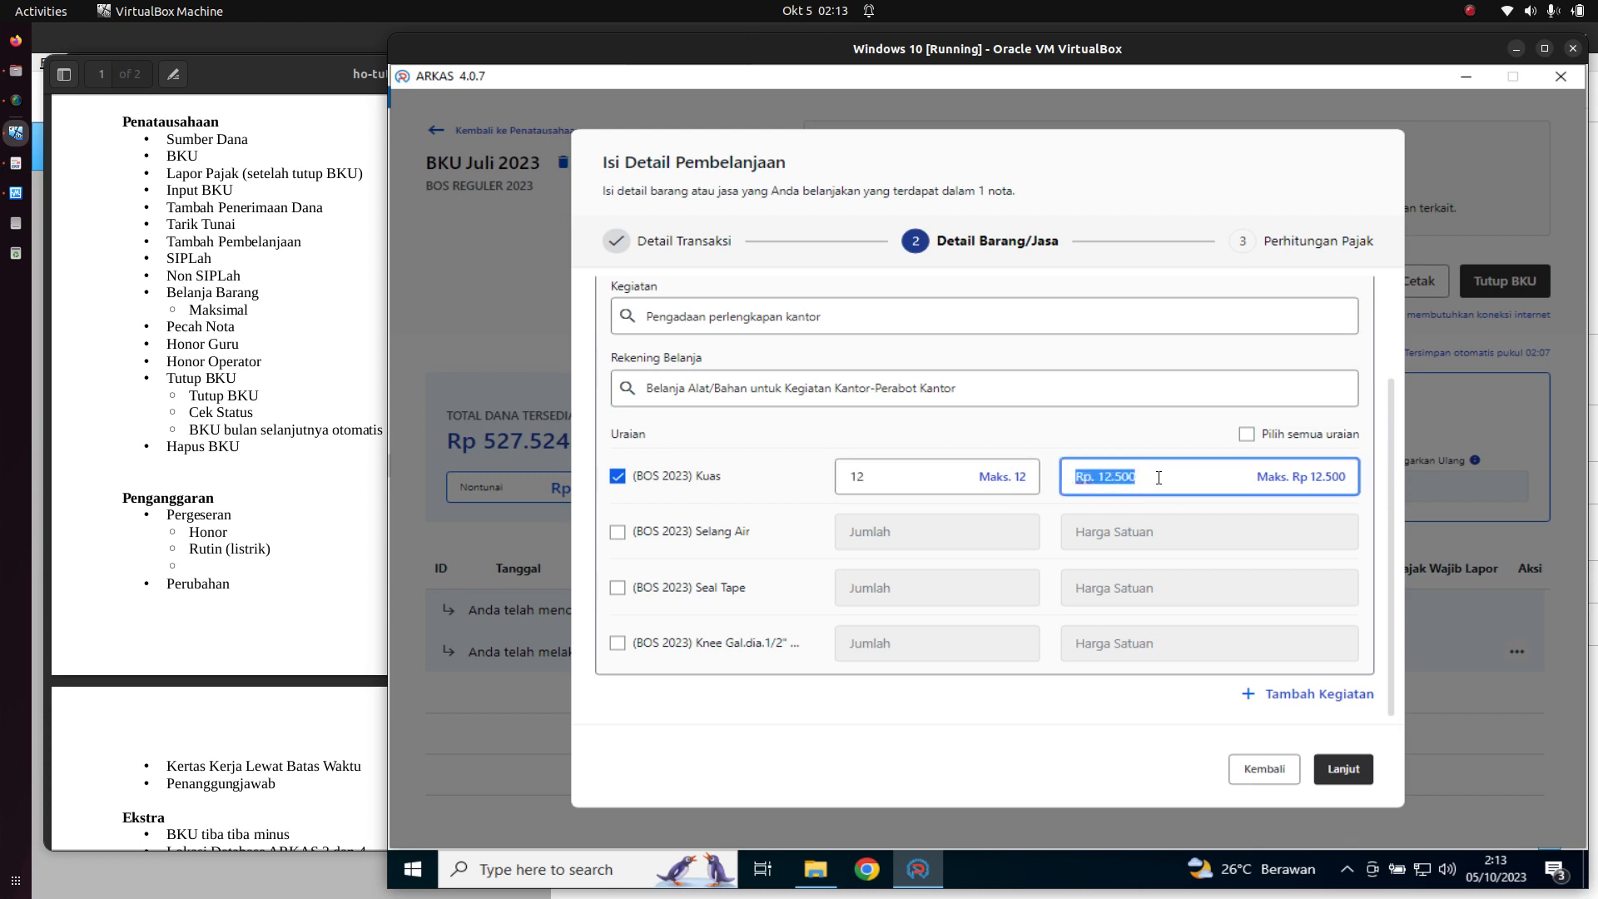
{"action": "left_click", "coordinate": [1030, 478]}
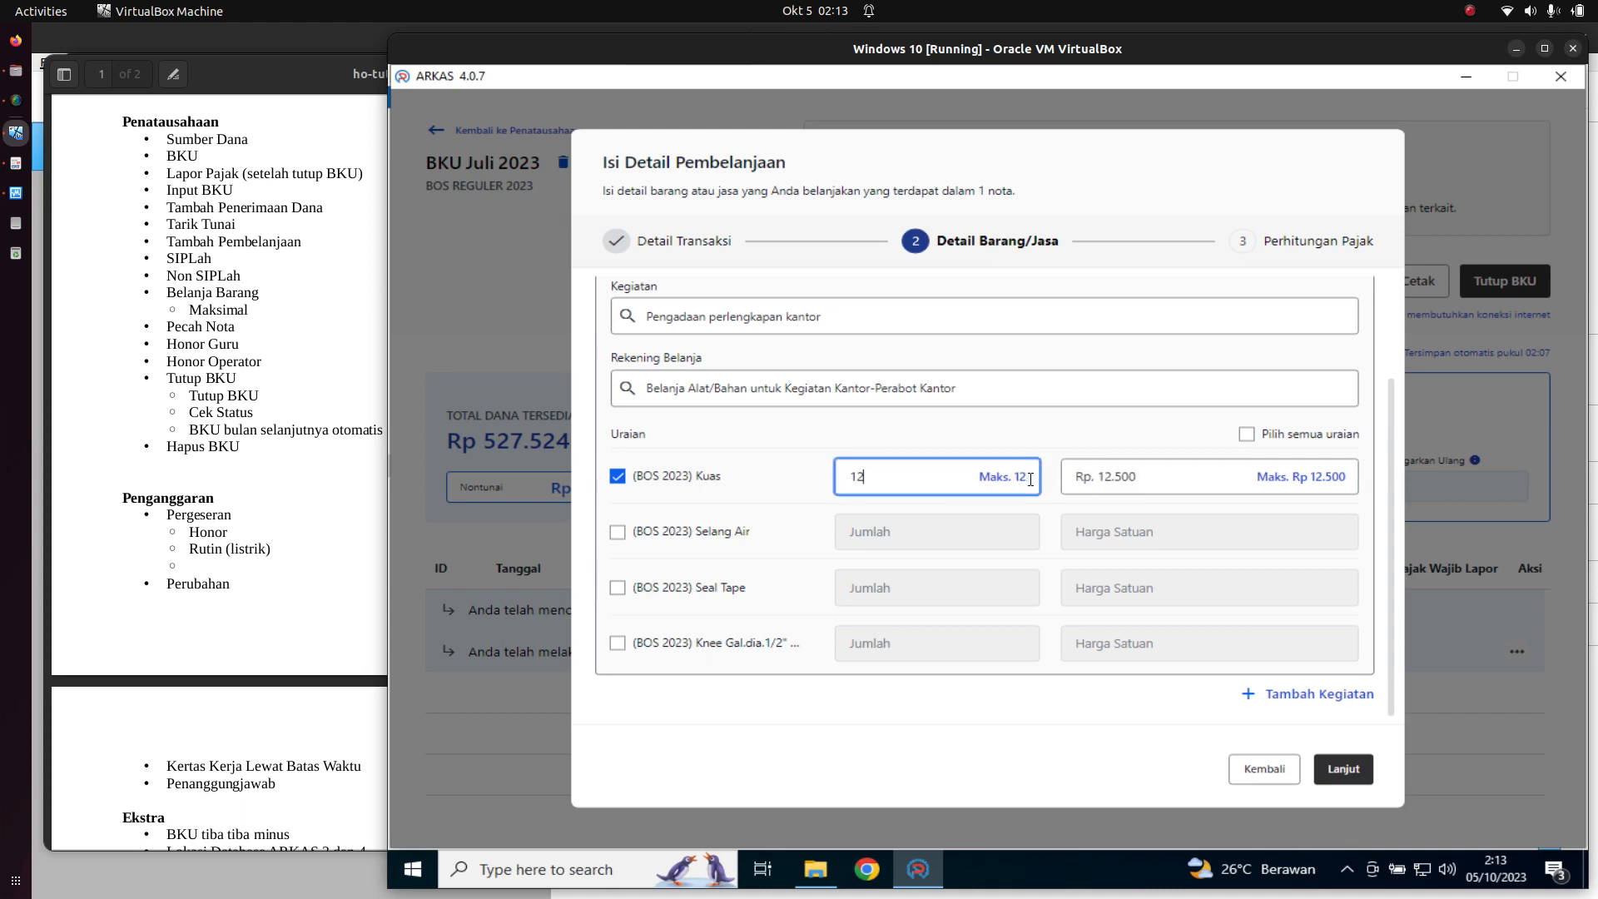
{"action": "left_click", "coordinate": [1311, 479]}
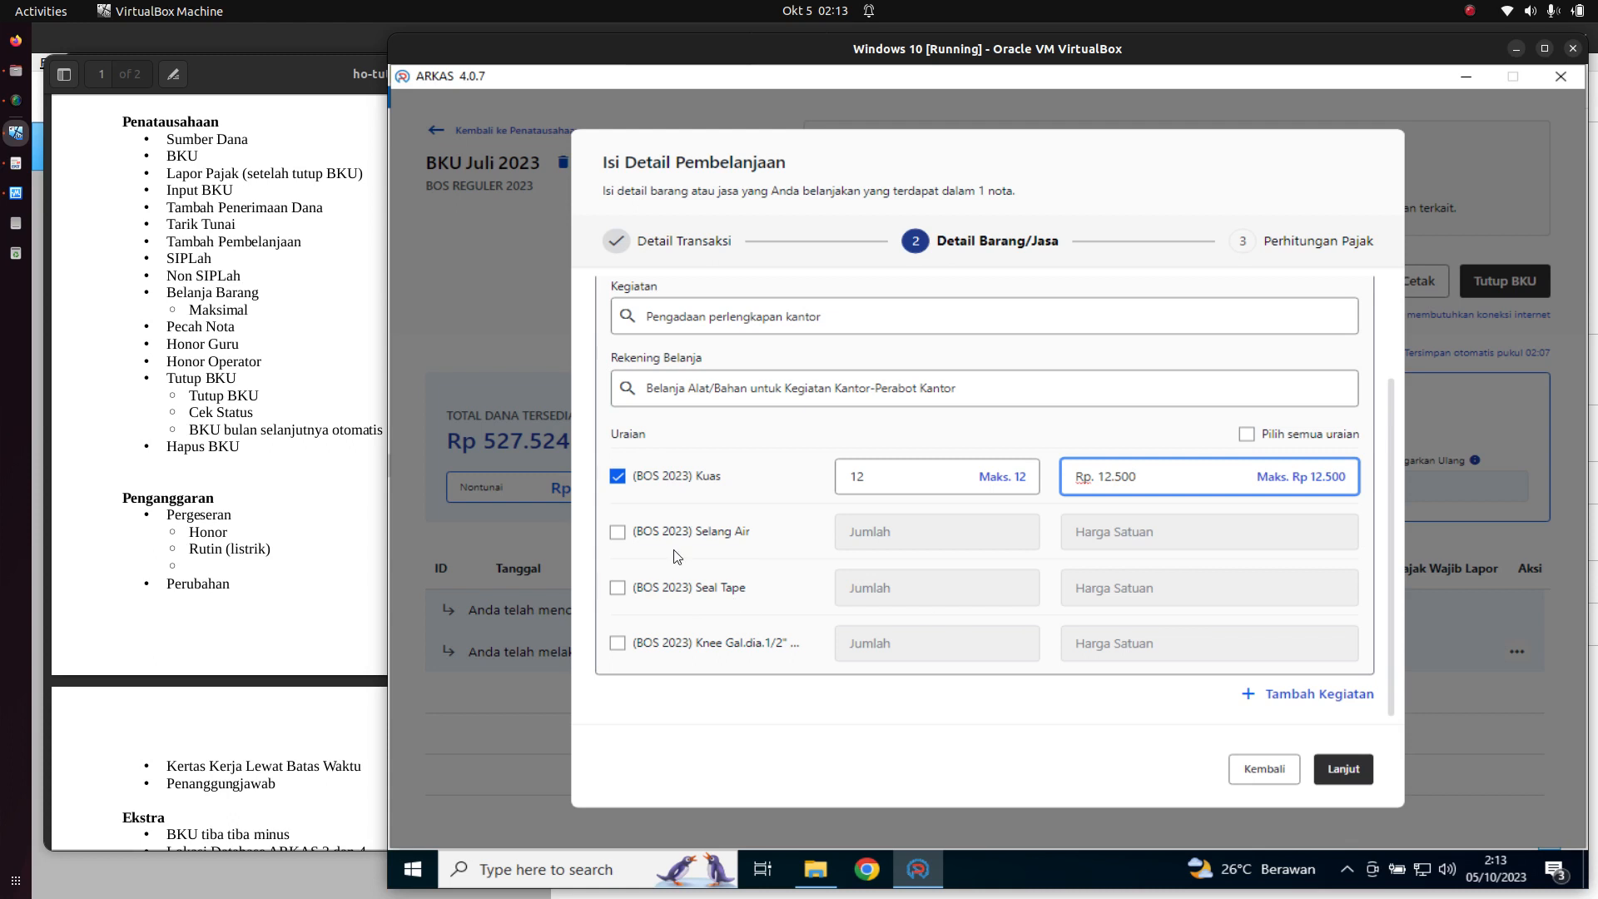
- Include all Uraian items in the purchase, and check the chosen Kegiatan and Rekening Belanja
{"action": "left_click", "coordinate": [1247, 435]}
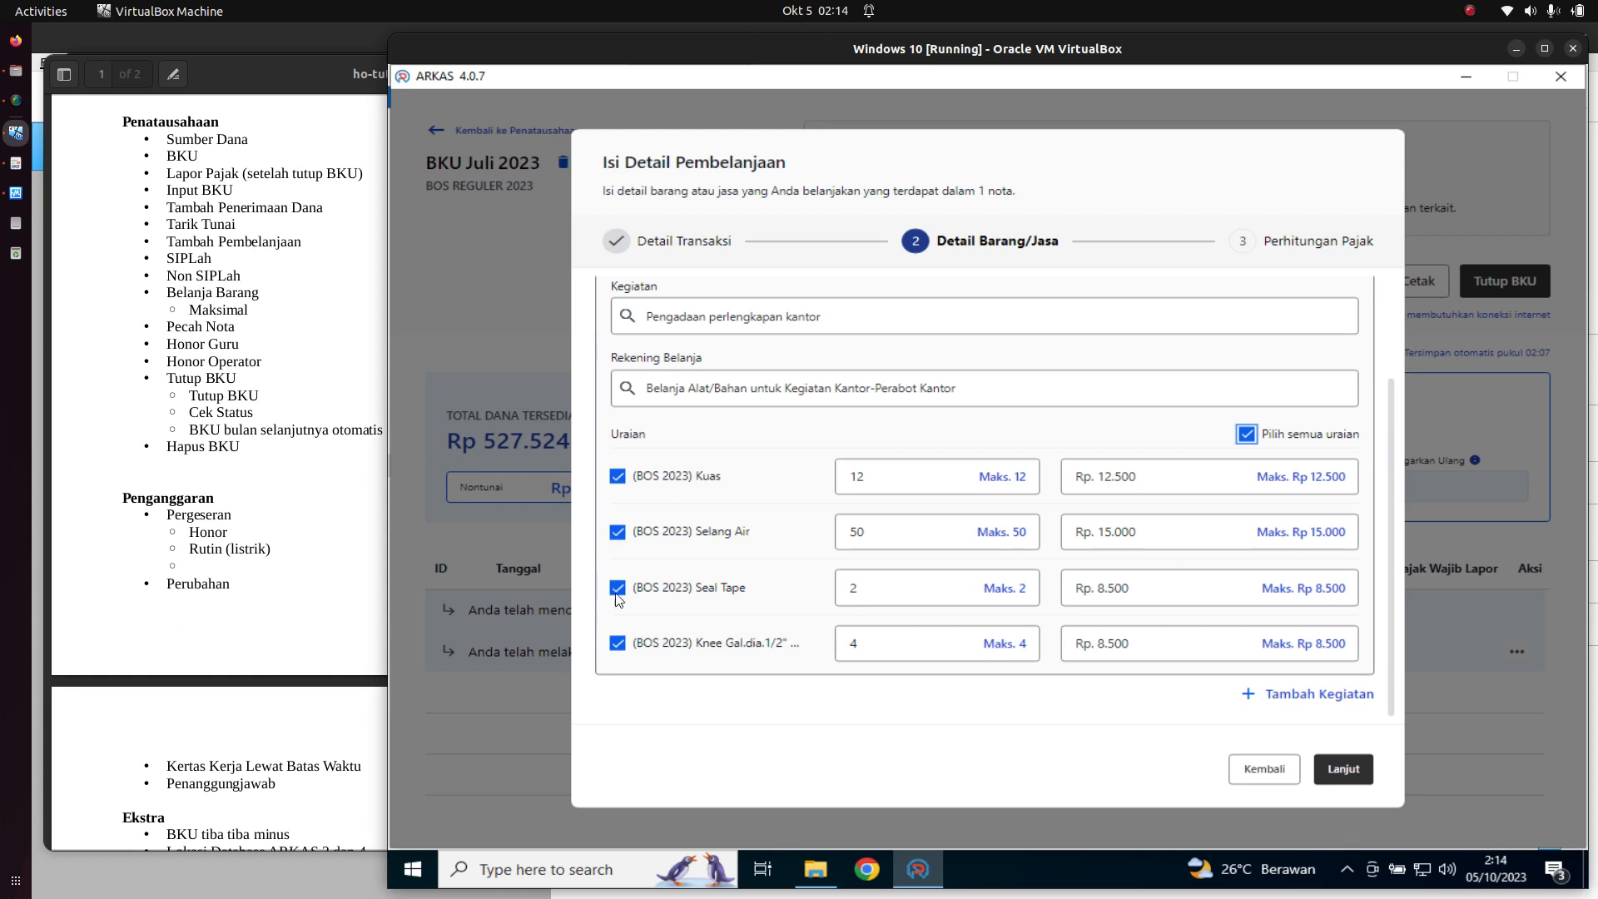
{"action": "left_click", "coordinate": [646, 319]}
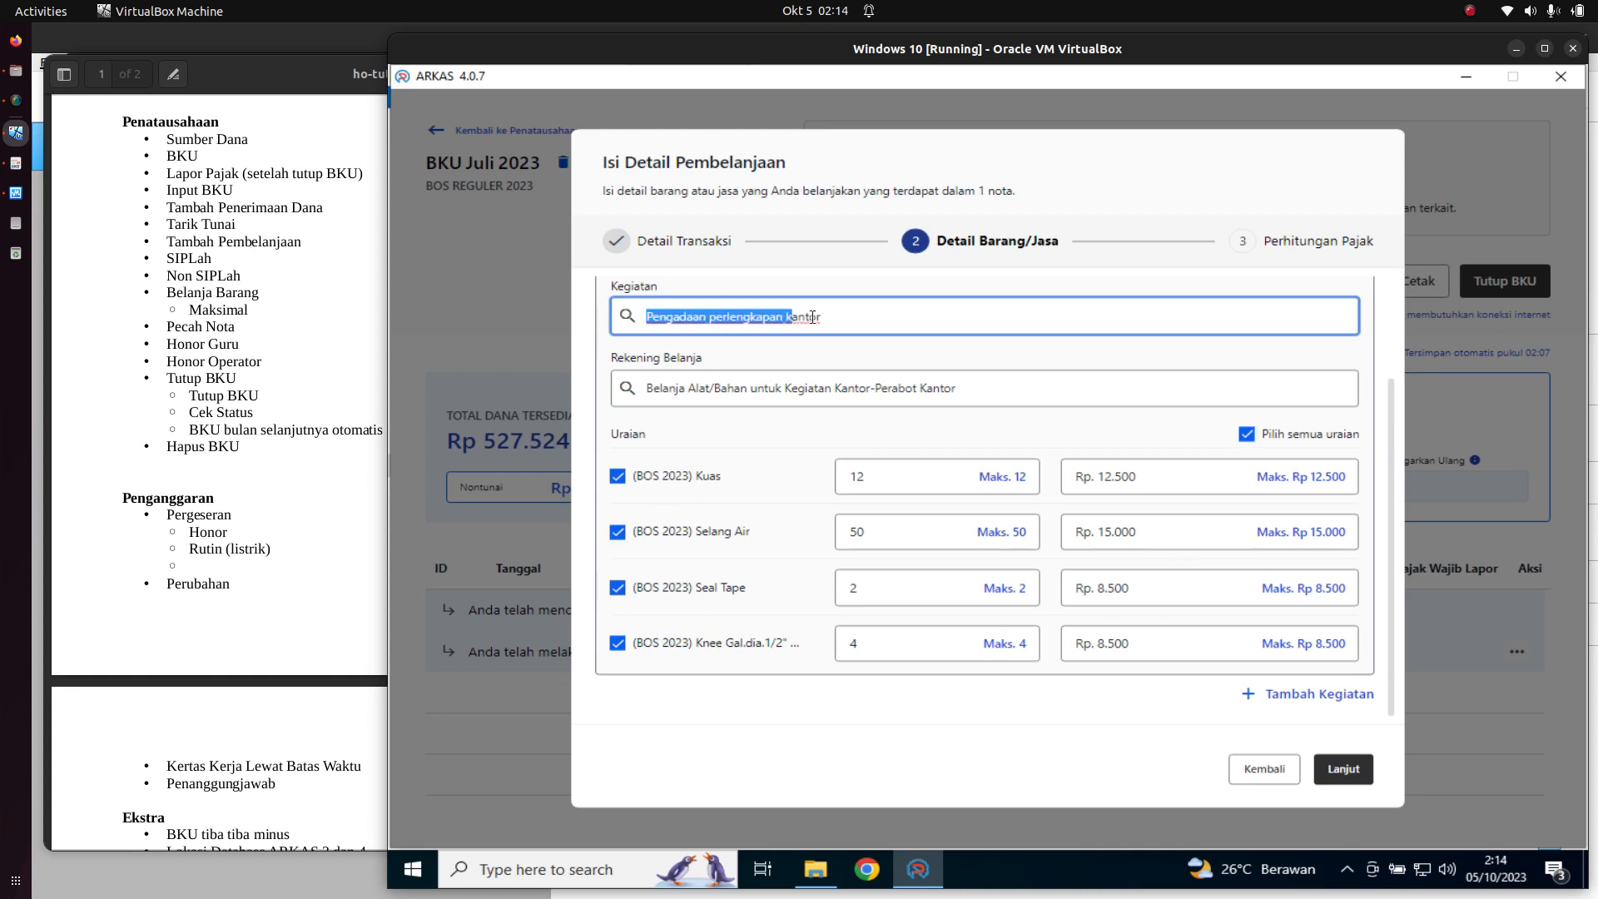
{"action": "key", "text": "Return"}
{"action": "left_click_drag", "start_coordinate": [645, 389], "coordinate": [961, 393]}
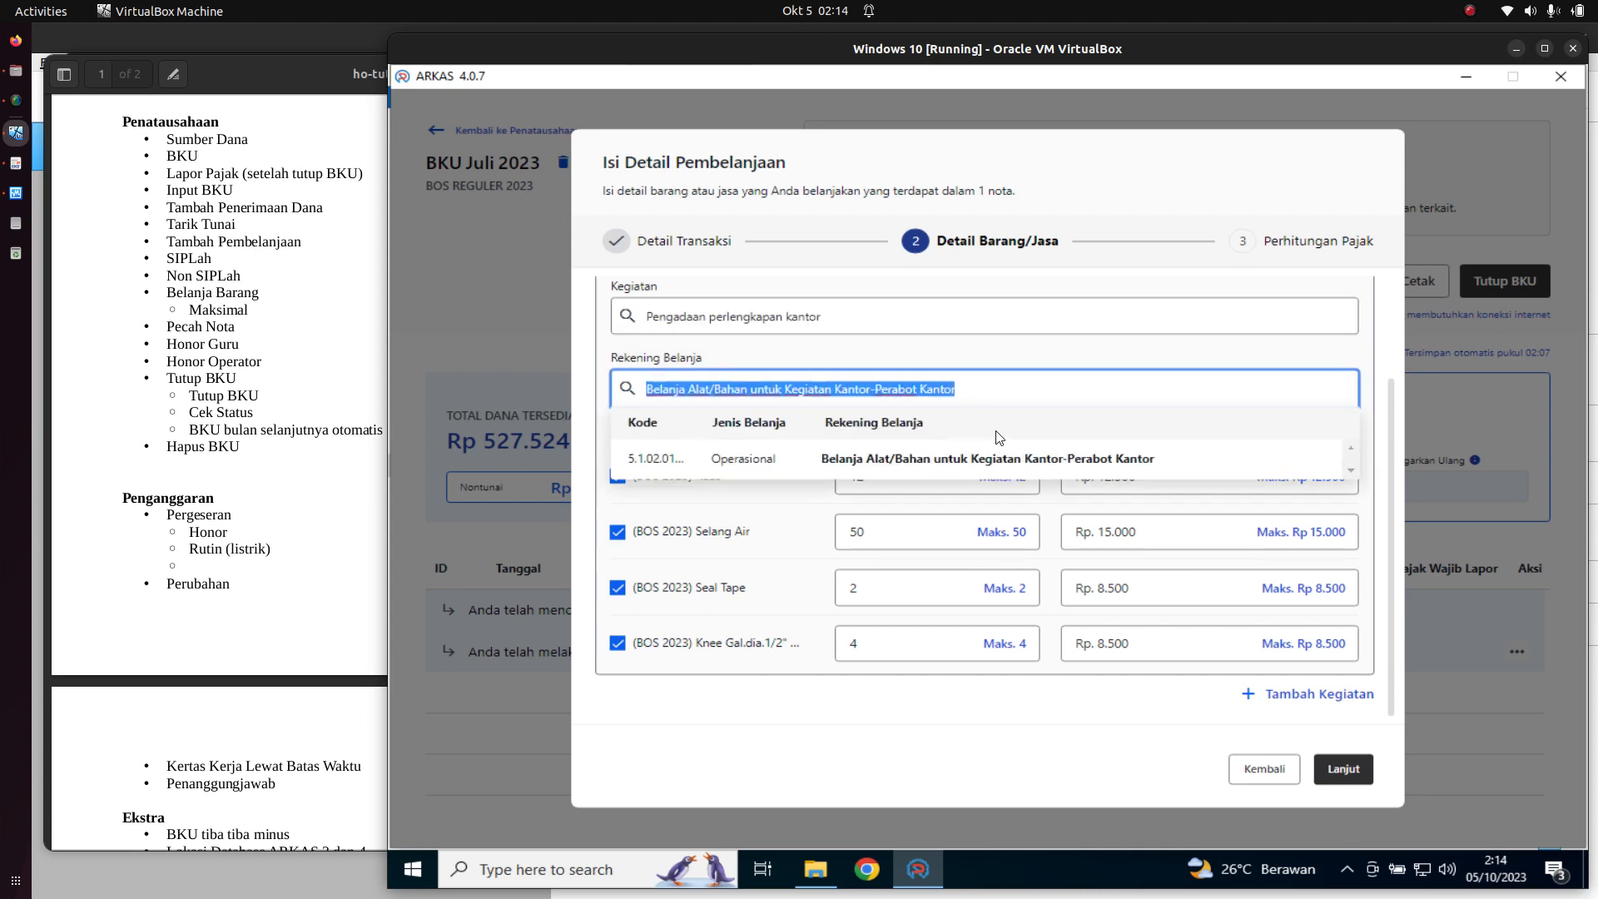
{"action": "key", "text": "Return"}
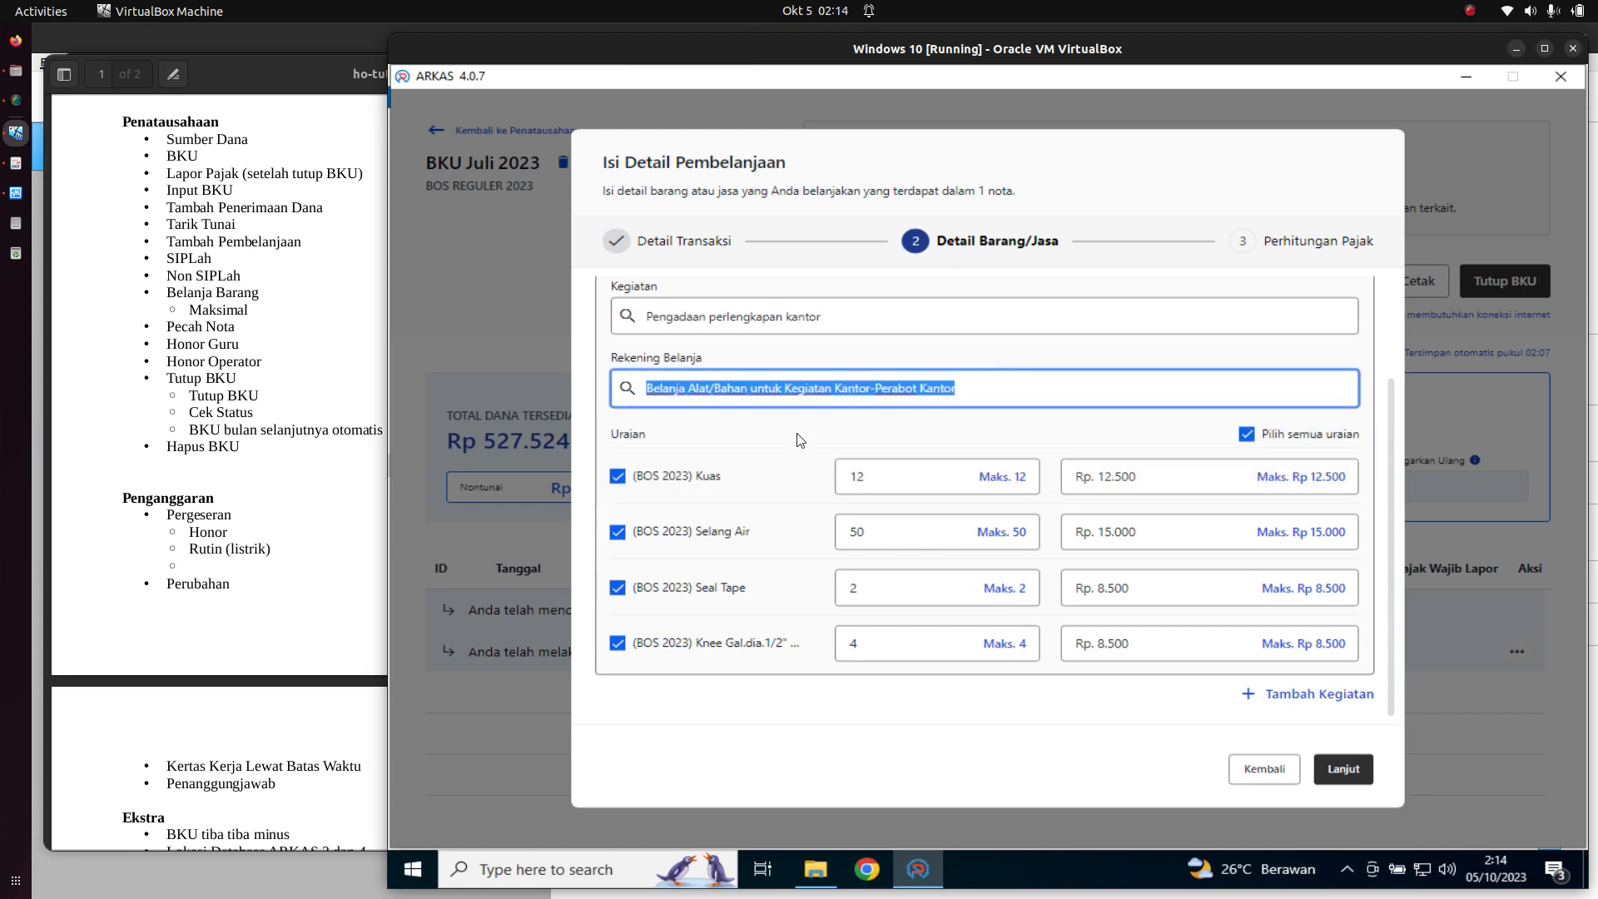
{"action": "left_click", "coordinate": [758, 453]}
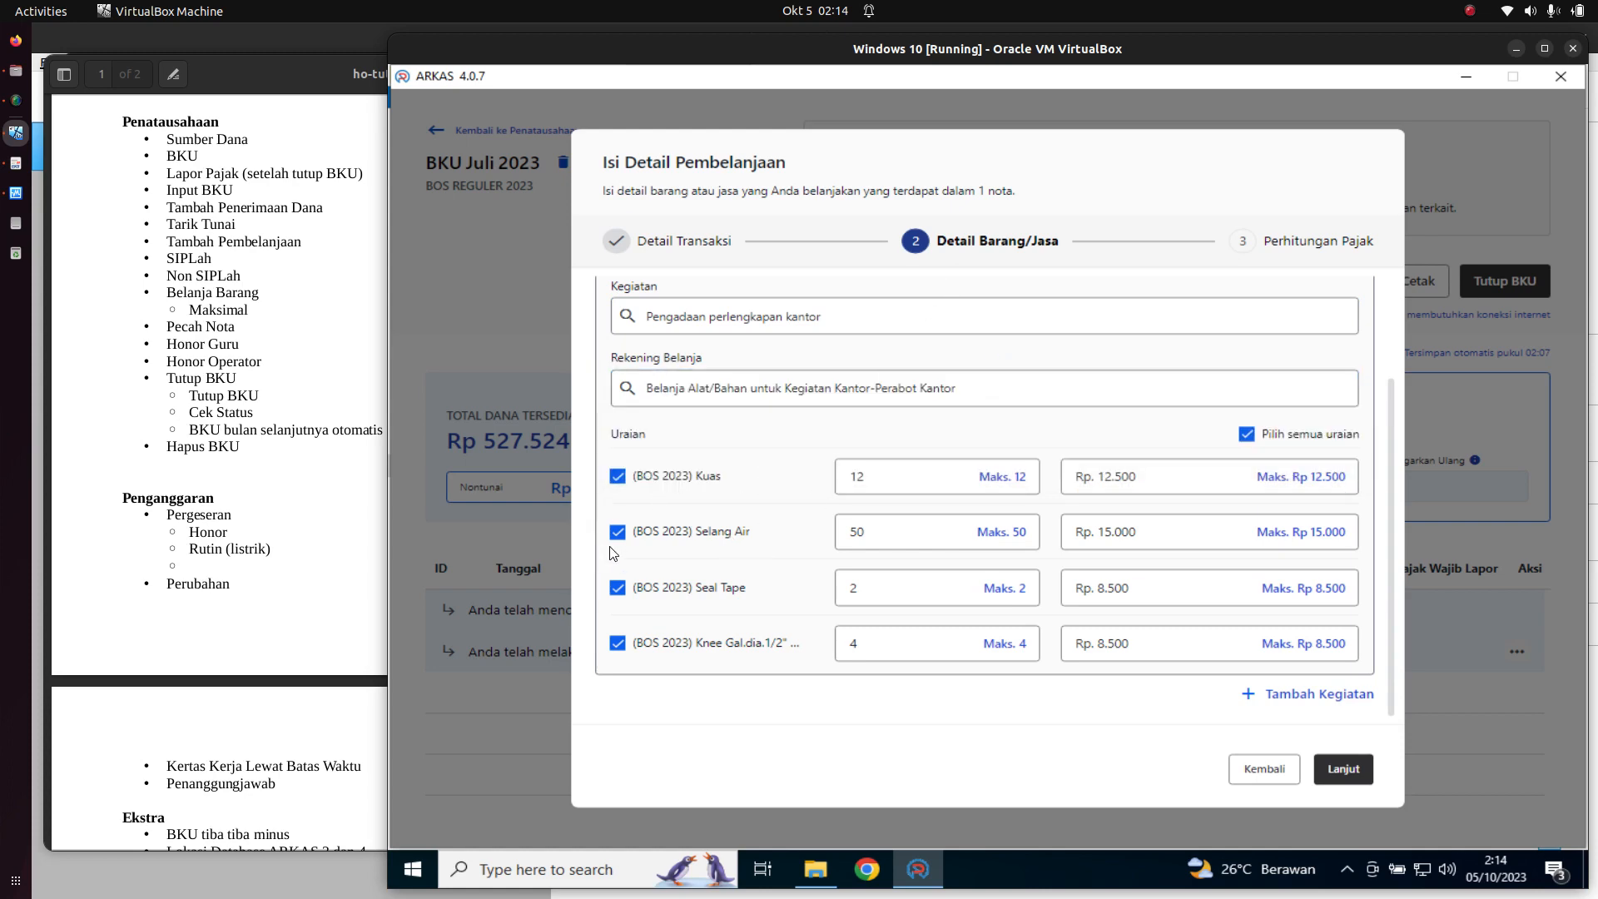
- Exclude the (BOS 2023) Seal Tape and Knee Gal.dia.1/2" items, and save the purchase in the BKU without marking it as SIPLah
{"action": "left_click", "coordinate": [618, 589]}
{"action": "left_click", "coordinate": [621, 648]}
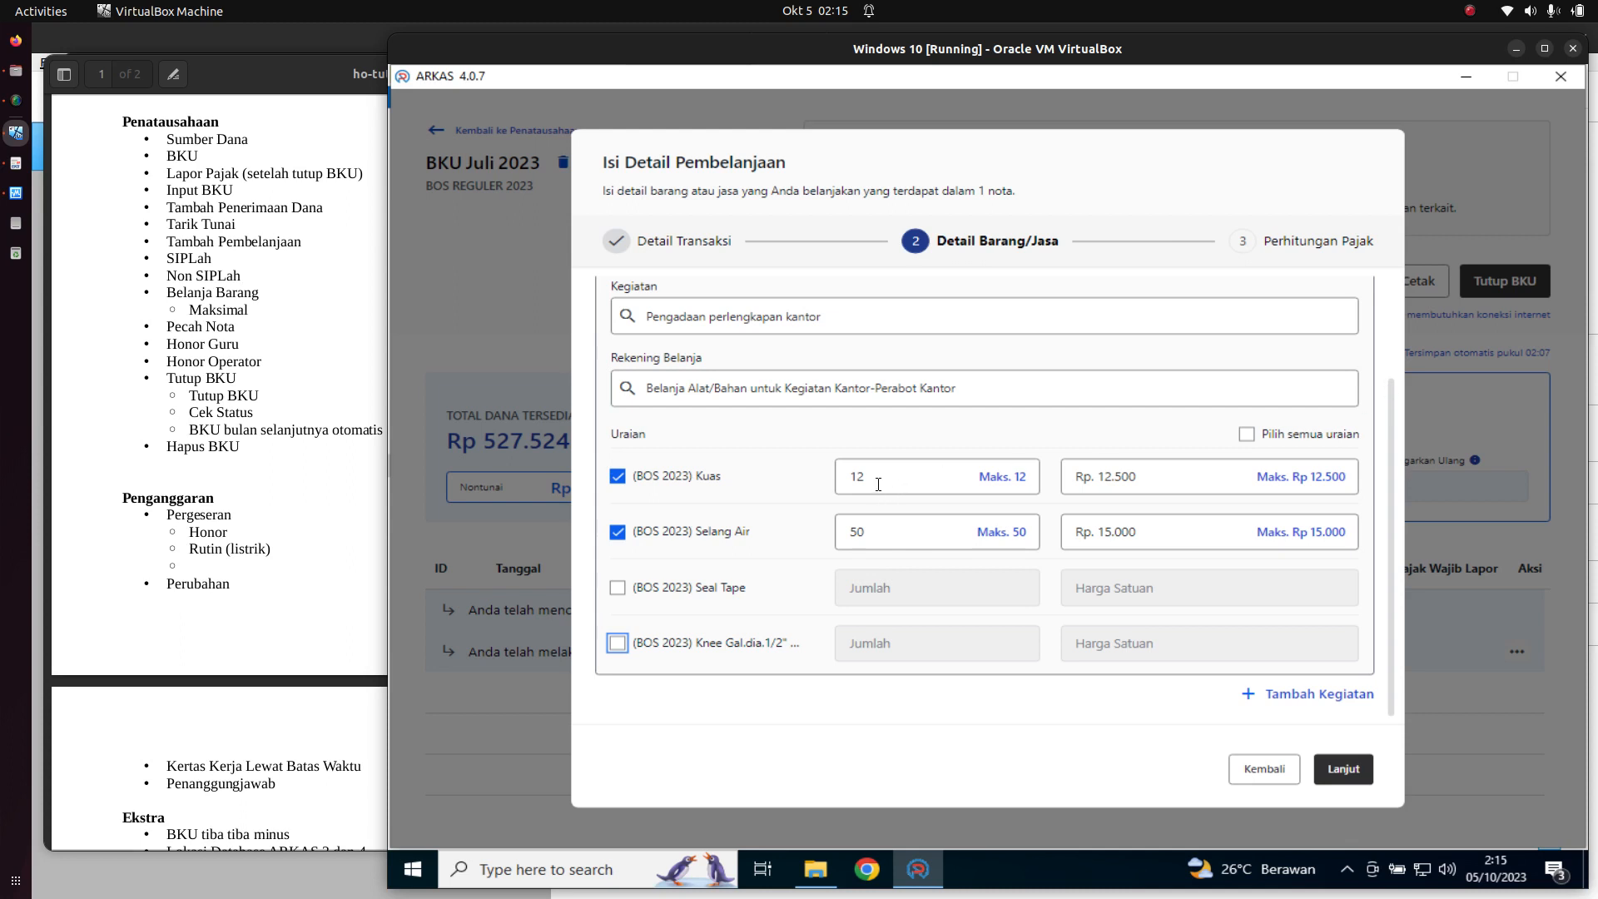
{"action": "left_click", "coordinate": [1344, 770]}
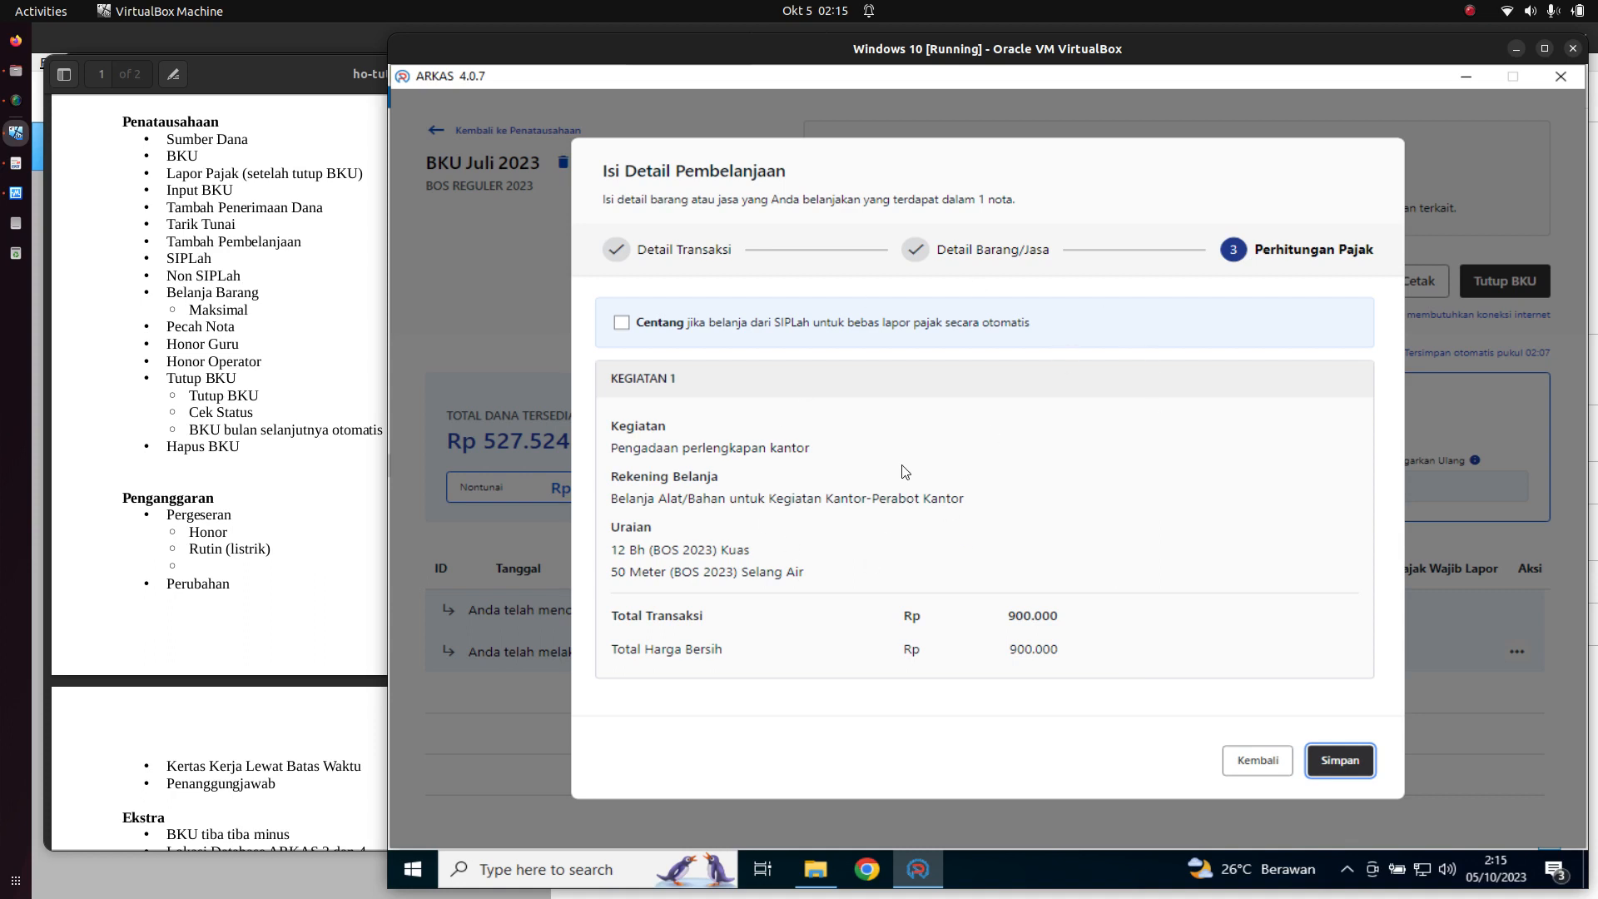
{"action": "left_click", "coordinate": [1340, 761]}
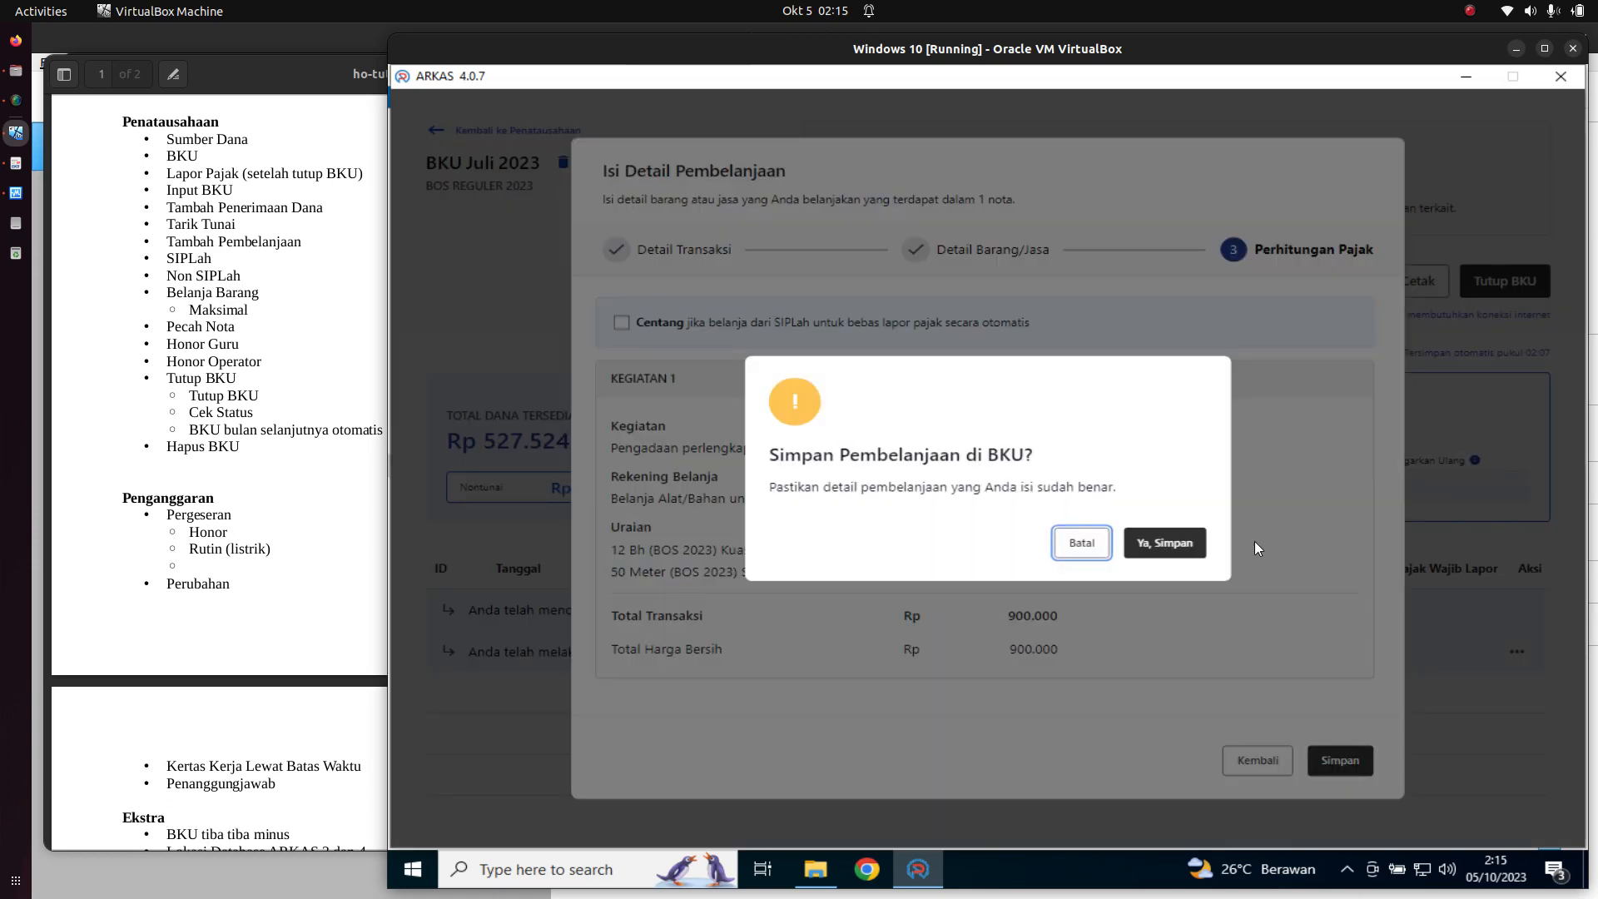
{"action": "left_click", "coordinate": [1152, 553]}
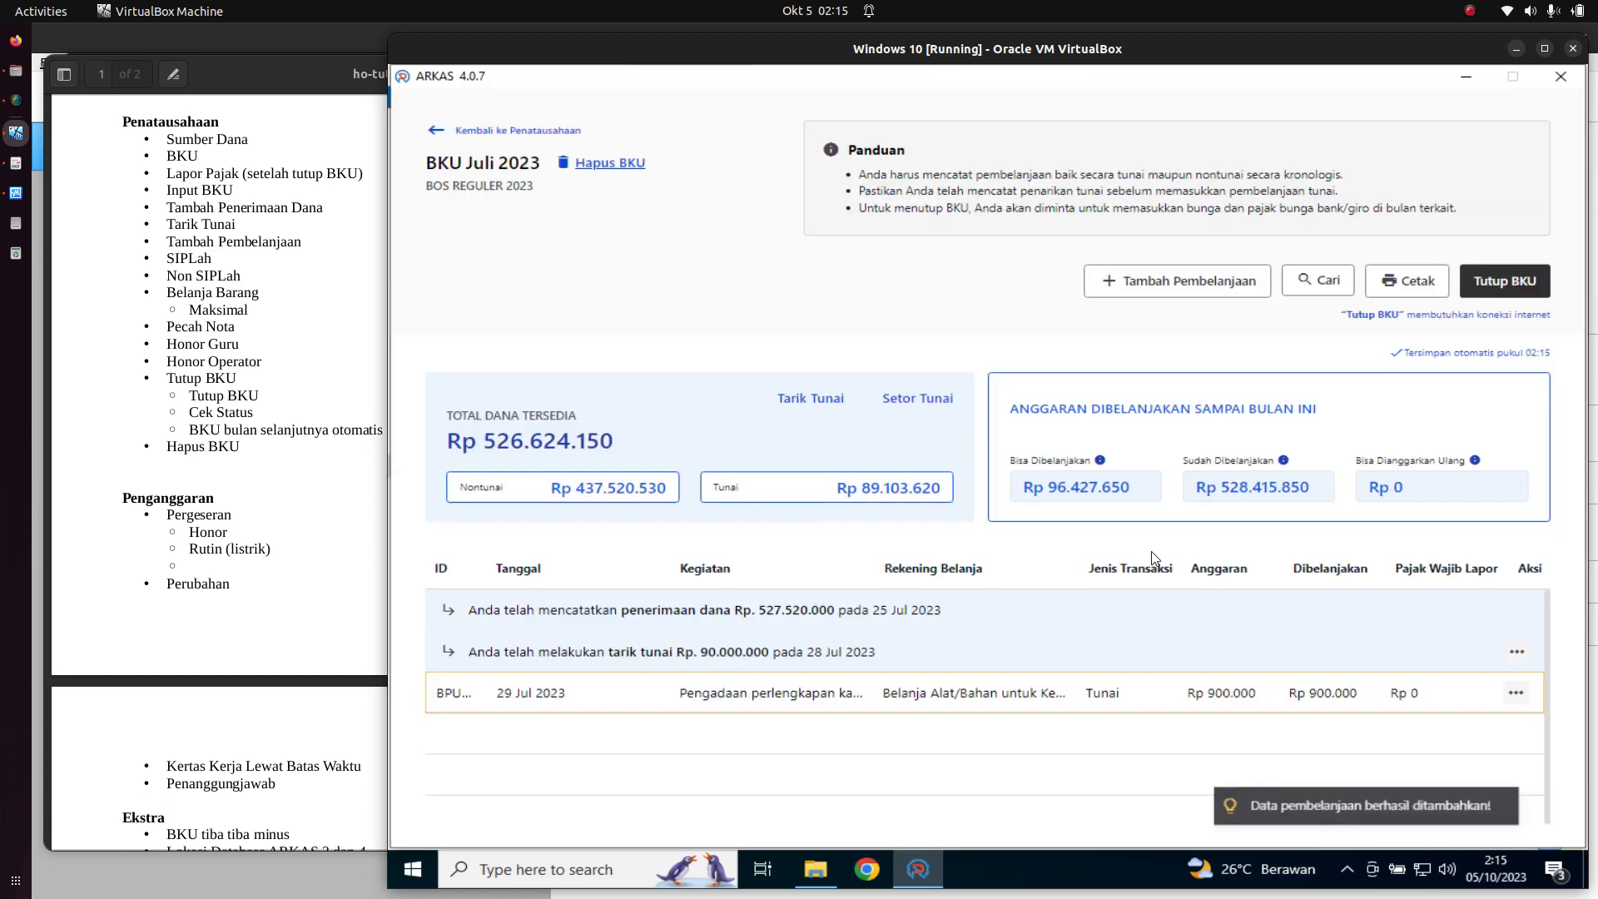
- Review the Detail Pembelanjaan of the 29 Jul 2023 purchase, and close it
{"action": "scroll", "coordinate": [1352, 655], "scroll_direction": "down", "scroll_amount": 2}
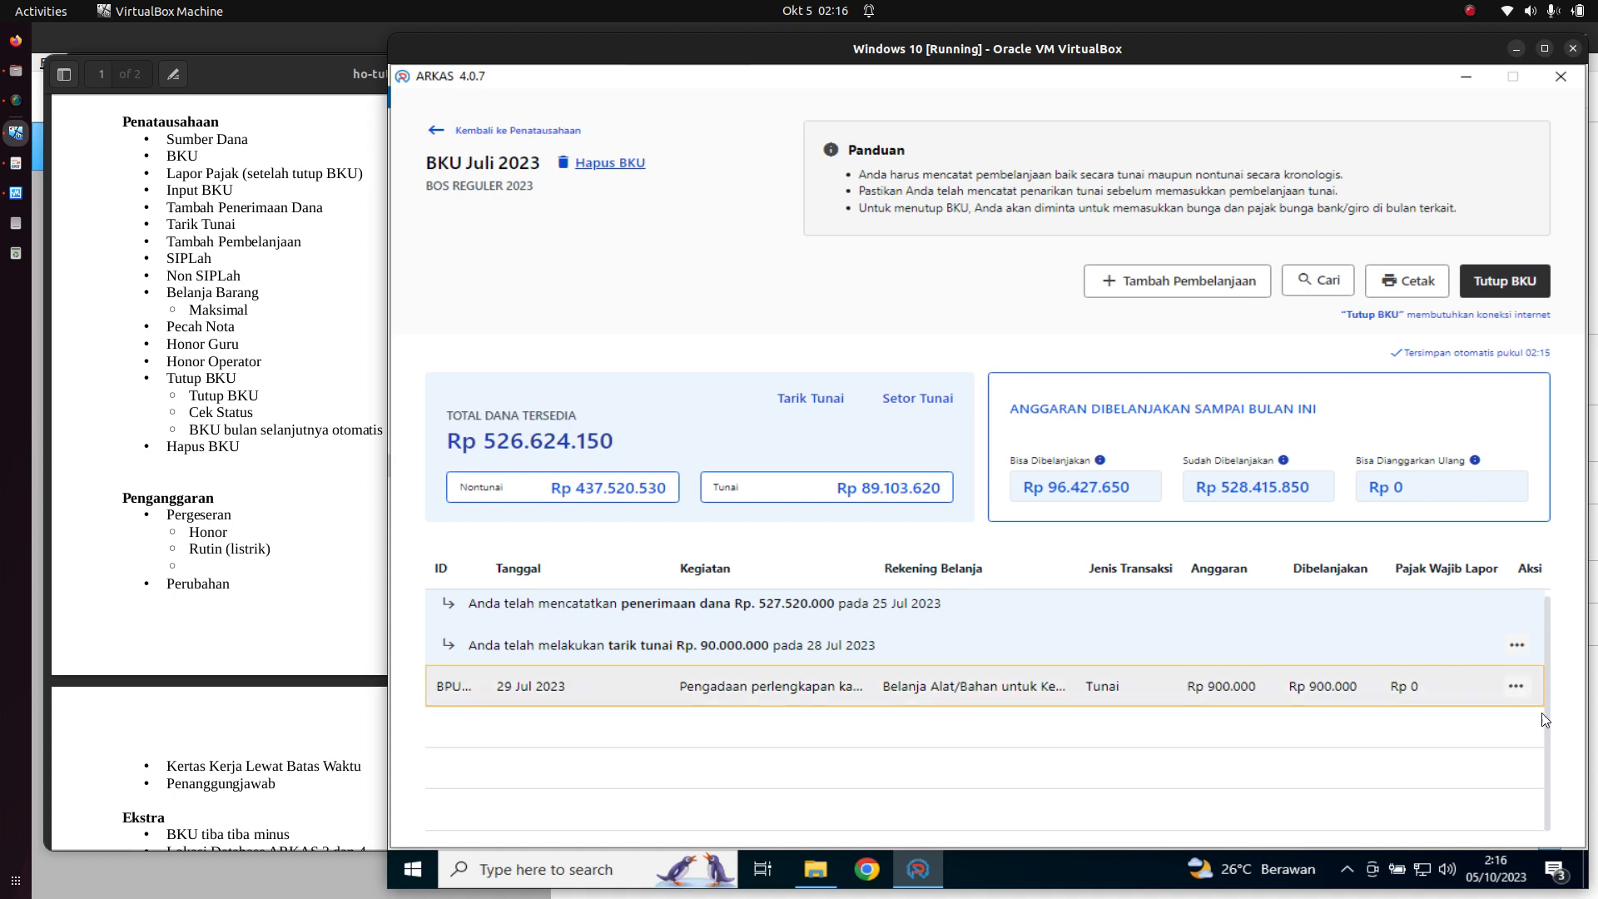
{"action": "left_click", "coordinate": [1516, 688]}
{"action": "left_click", "coordinate": [1480, 676]}
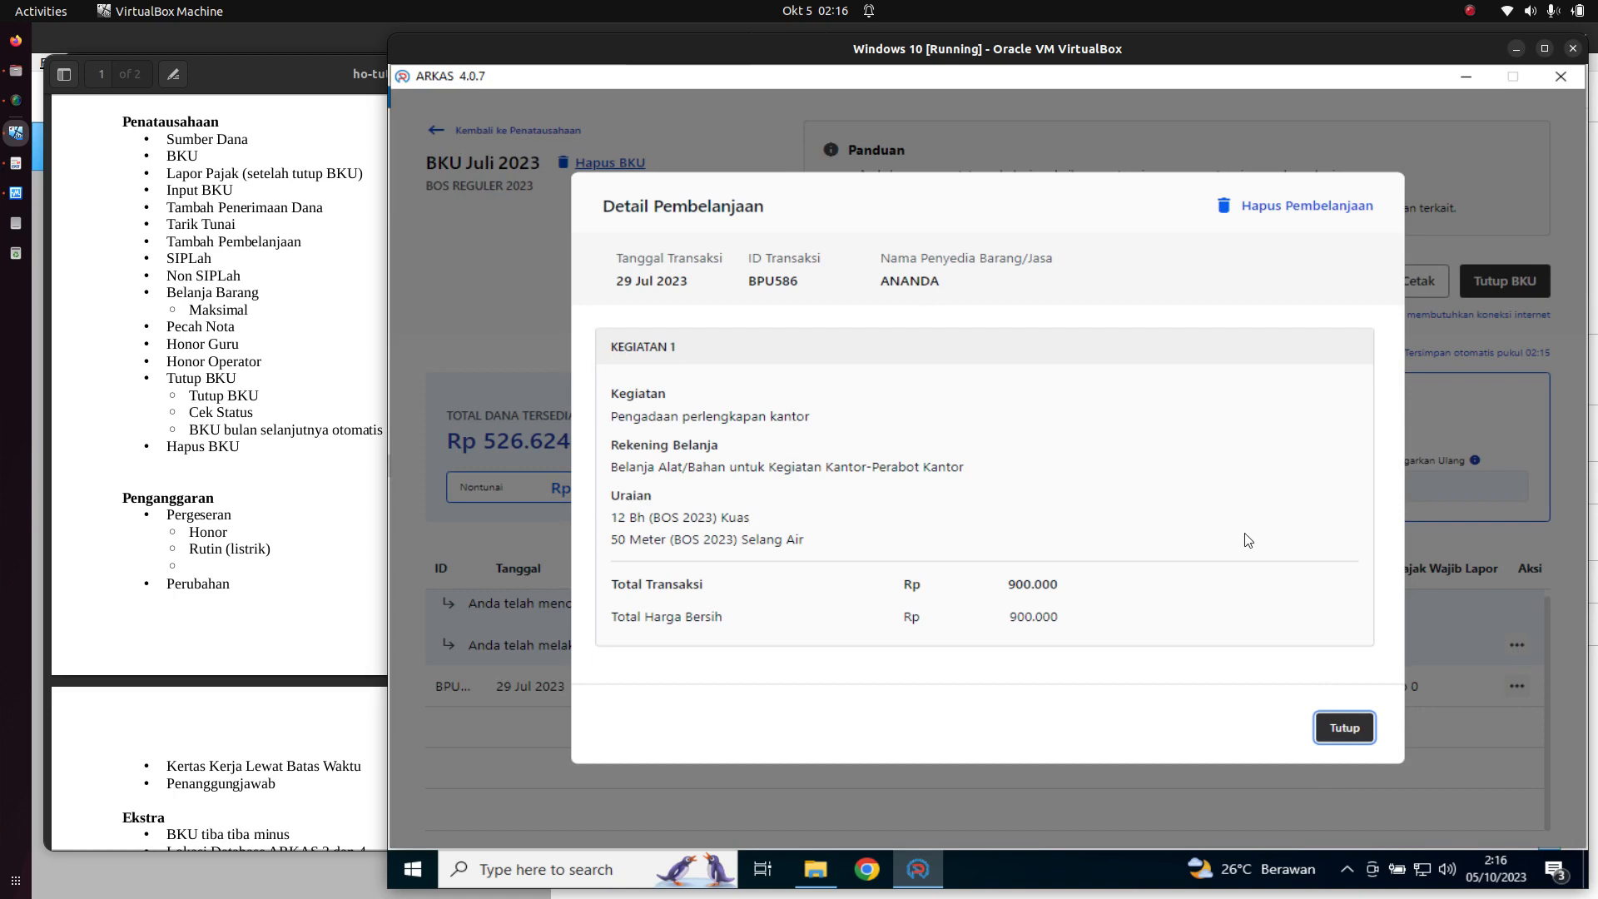
{"action": "left_click", "coordinate": [1337, 729]}
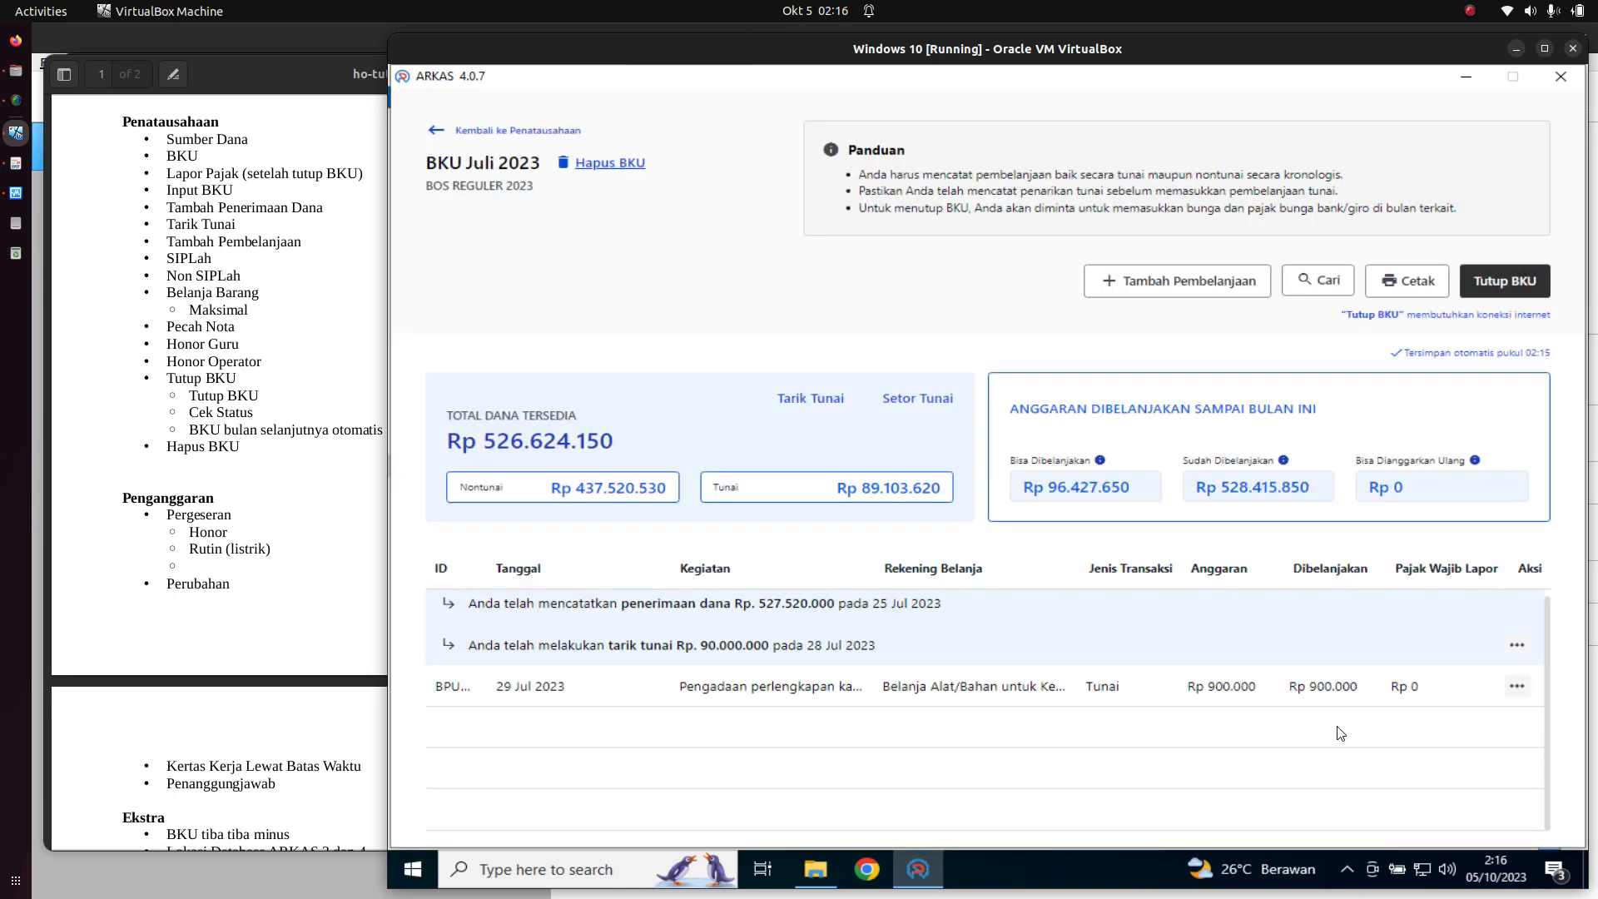
{"action": "left_click", "coordinate": [1518, 701]}
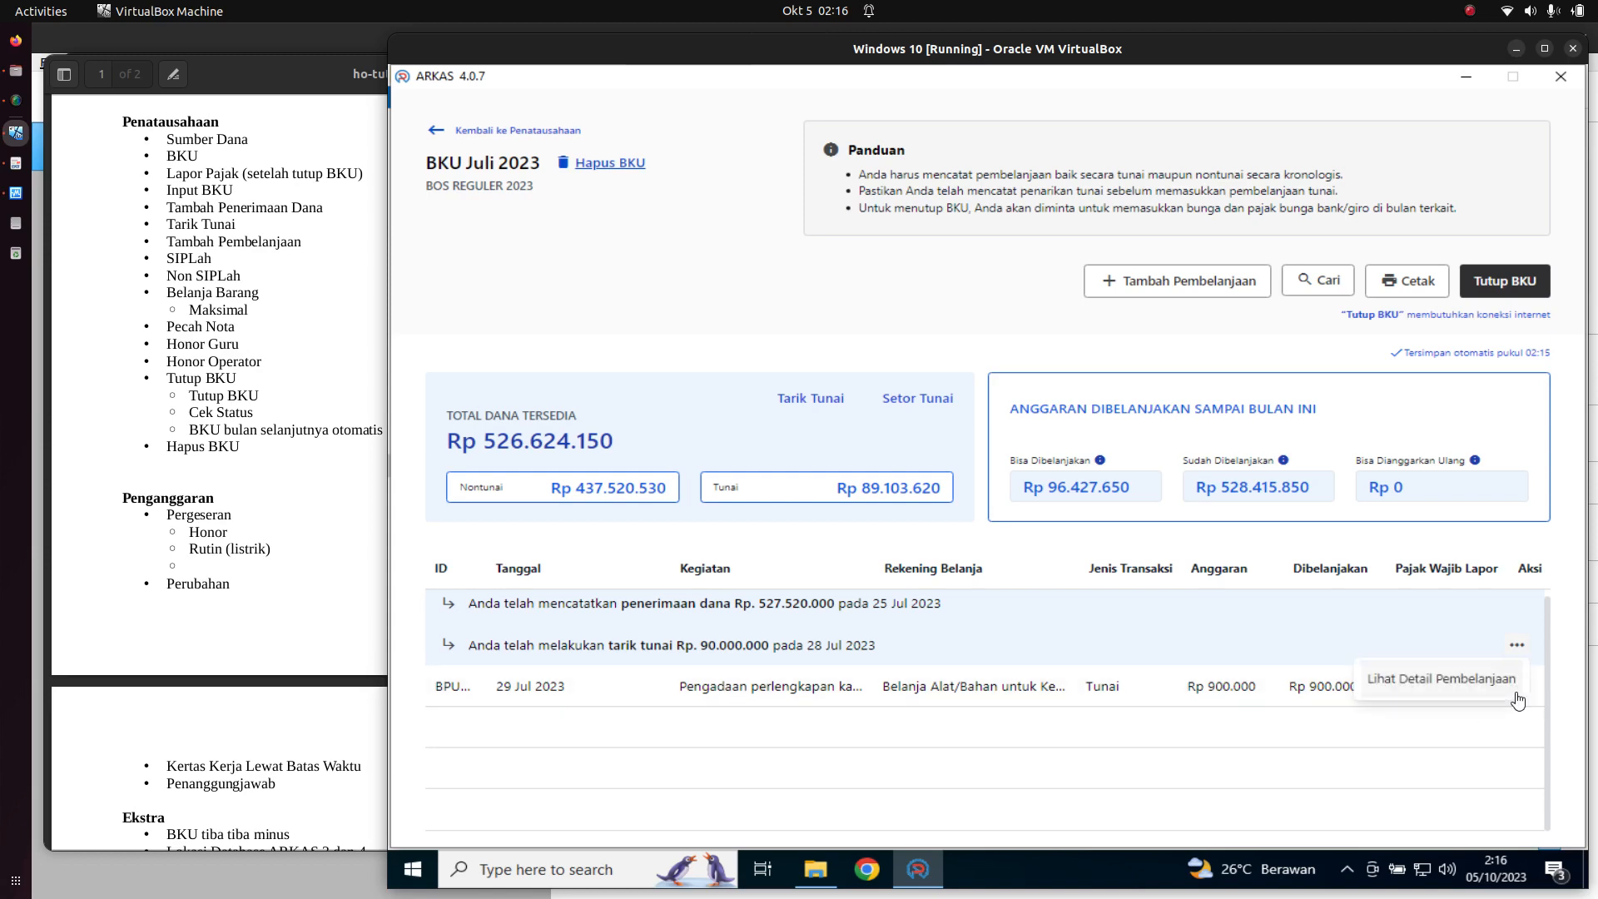
{"action": "left_click", "coordinate": [1501, 678]}
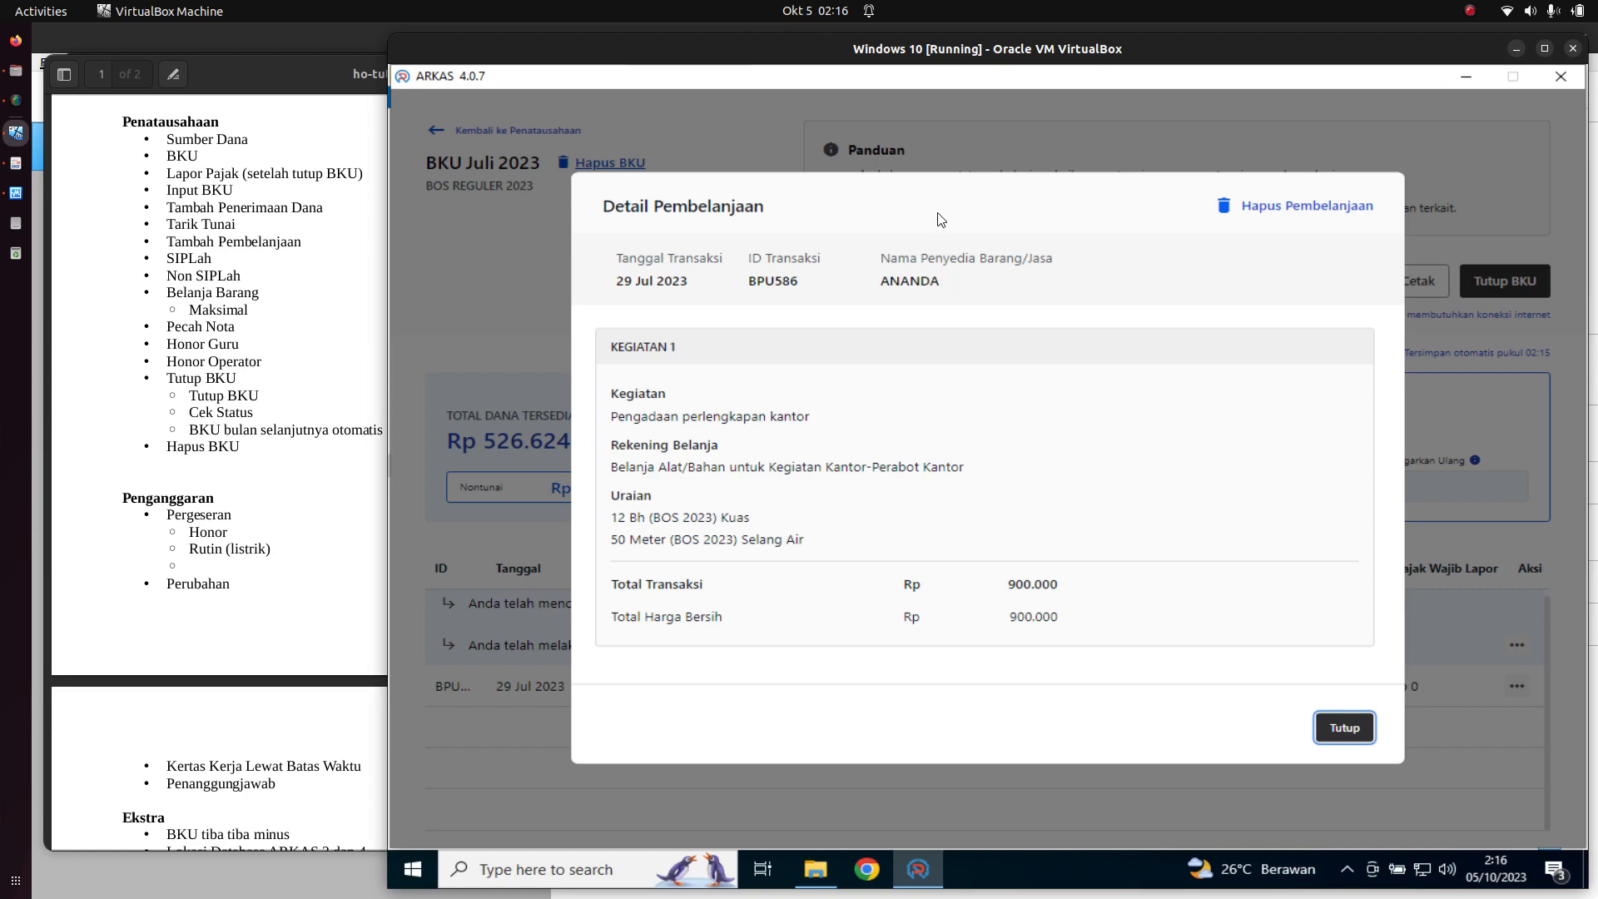
{"action": "left_click", "coordinate": [1328, 721]}
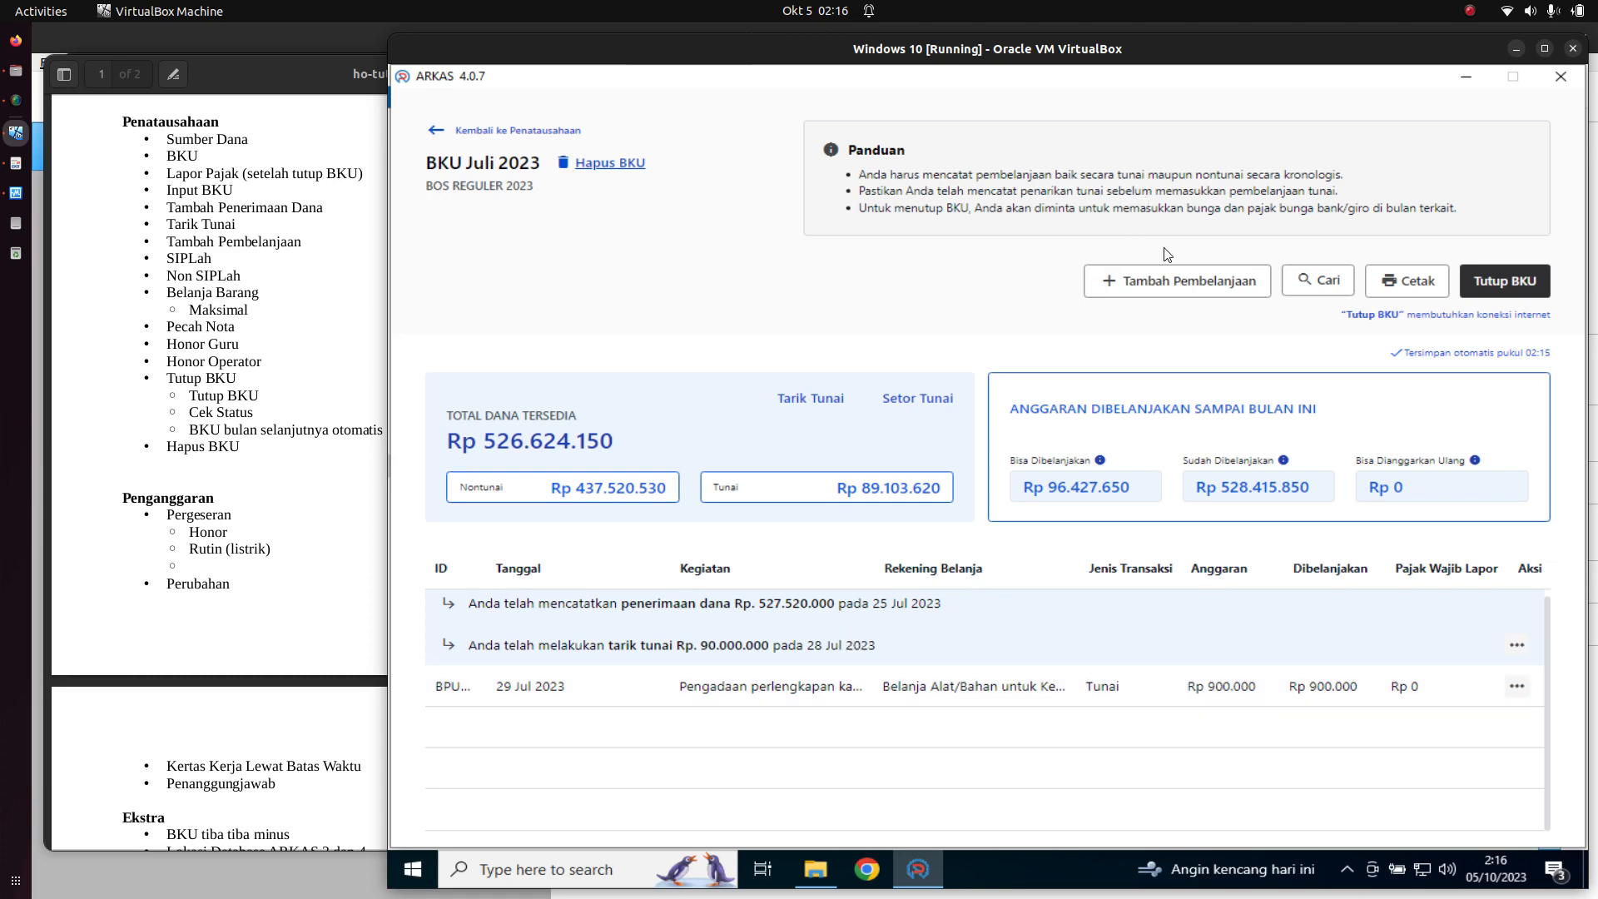
- Add a new purchase with 31 Jul 2023 as Tanggal Transaksi and Tunai as Jenis Transaksi
{"action": "left_click", "coordinate": [1175, 301]}
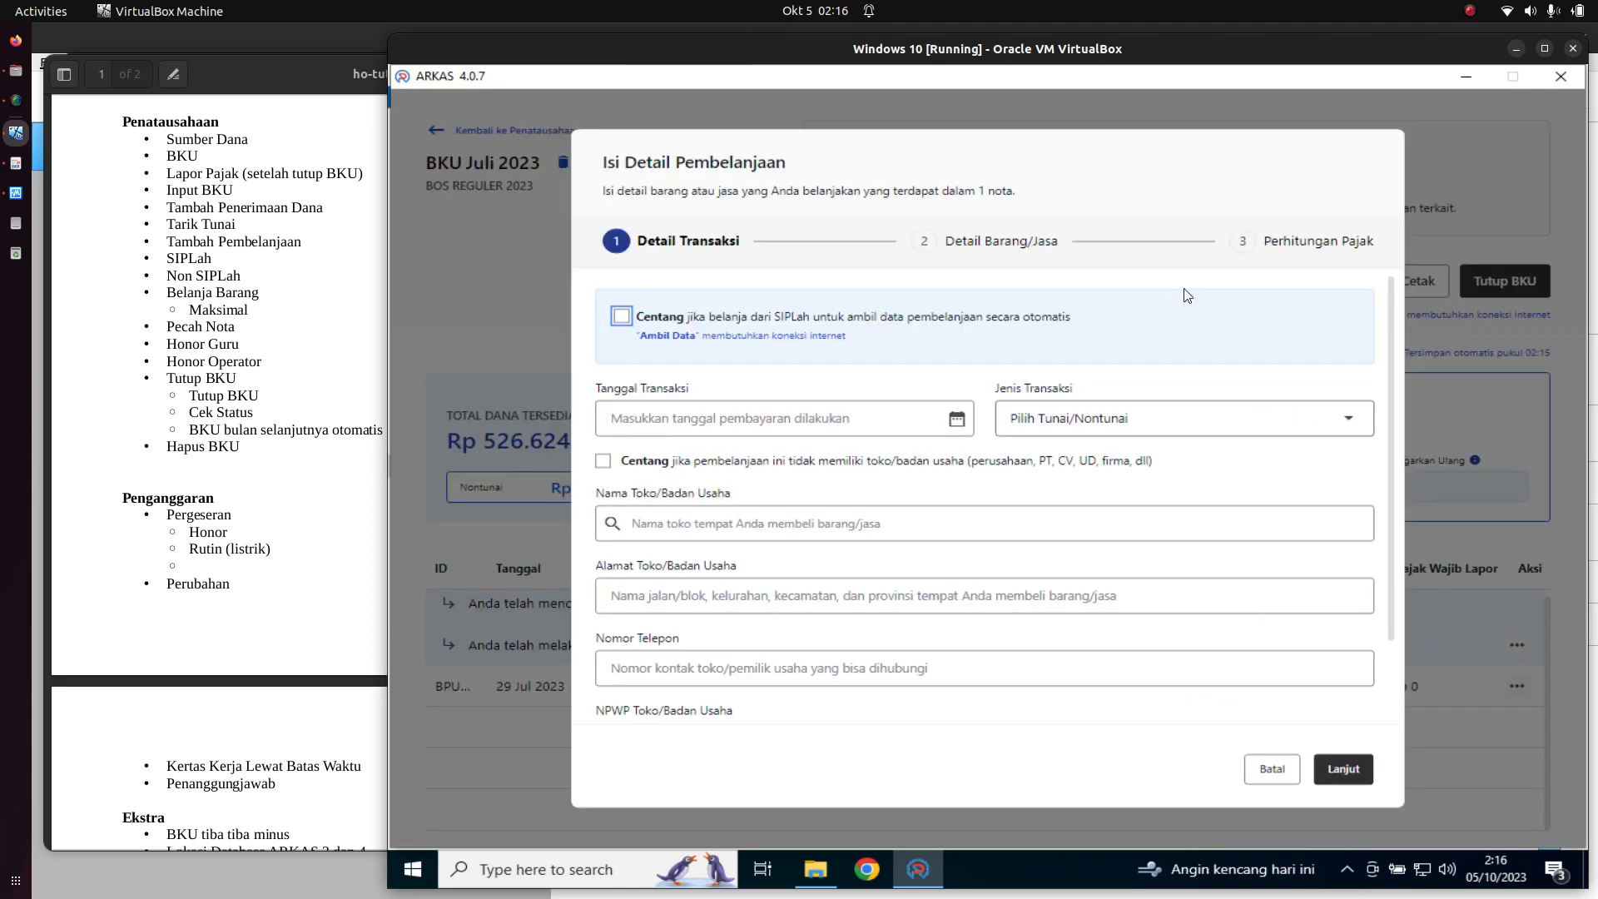
{"action": "left_click", "coordinate": [862, 425]}
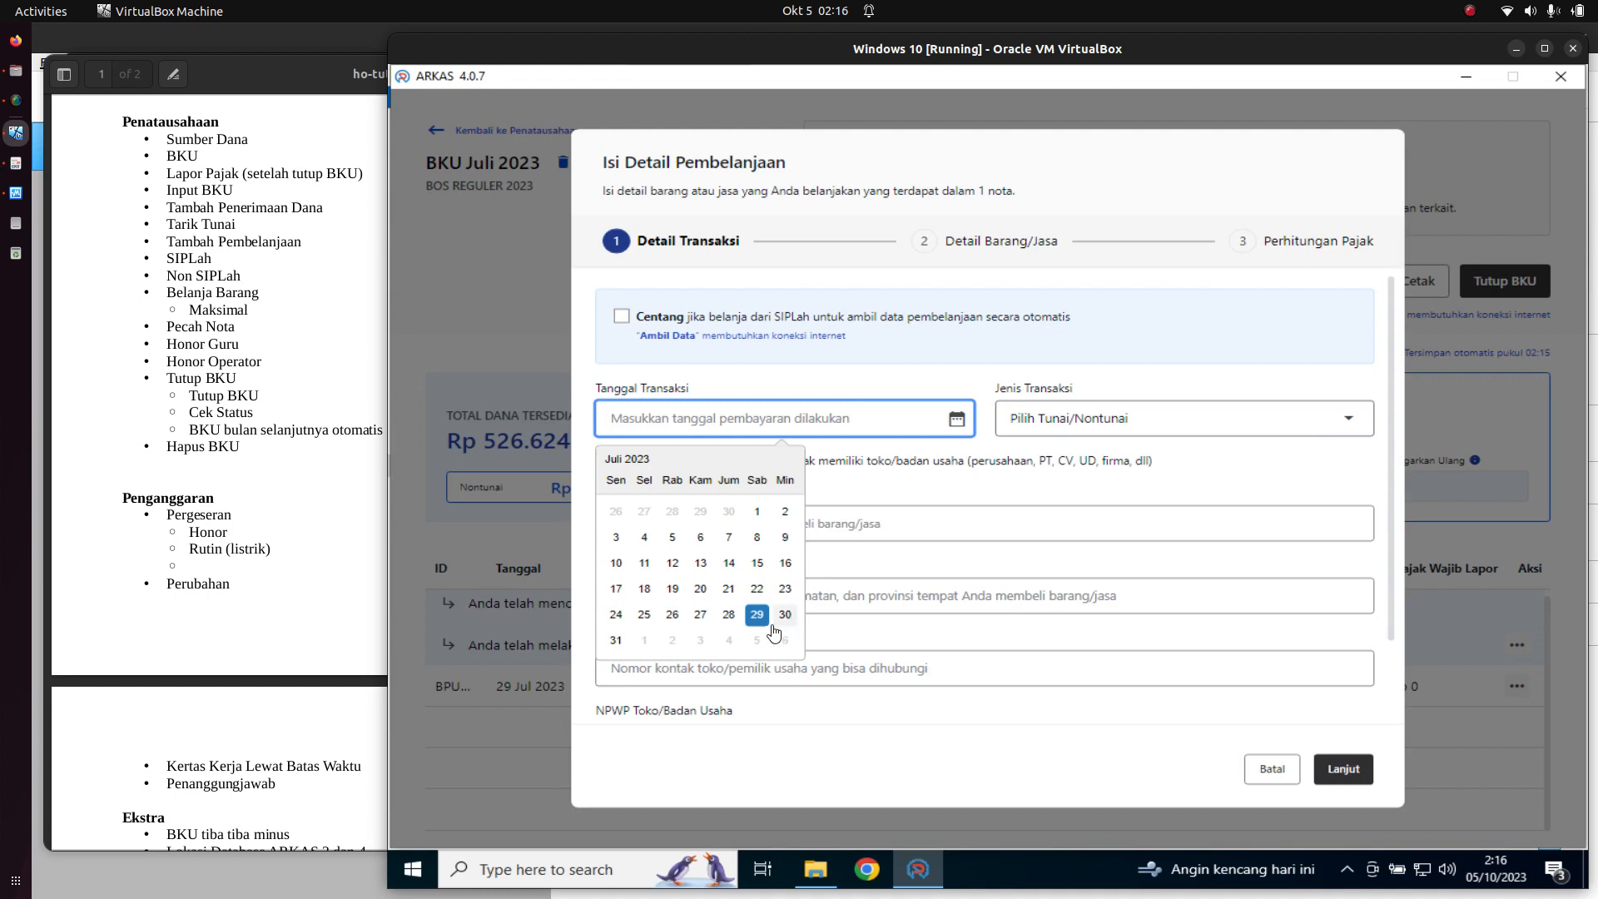
{"action": "left_click", "coordinate": [623, 647]}
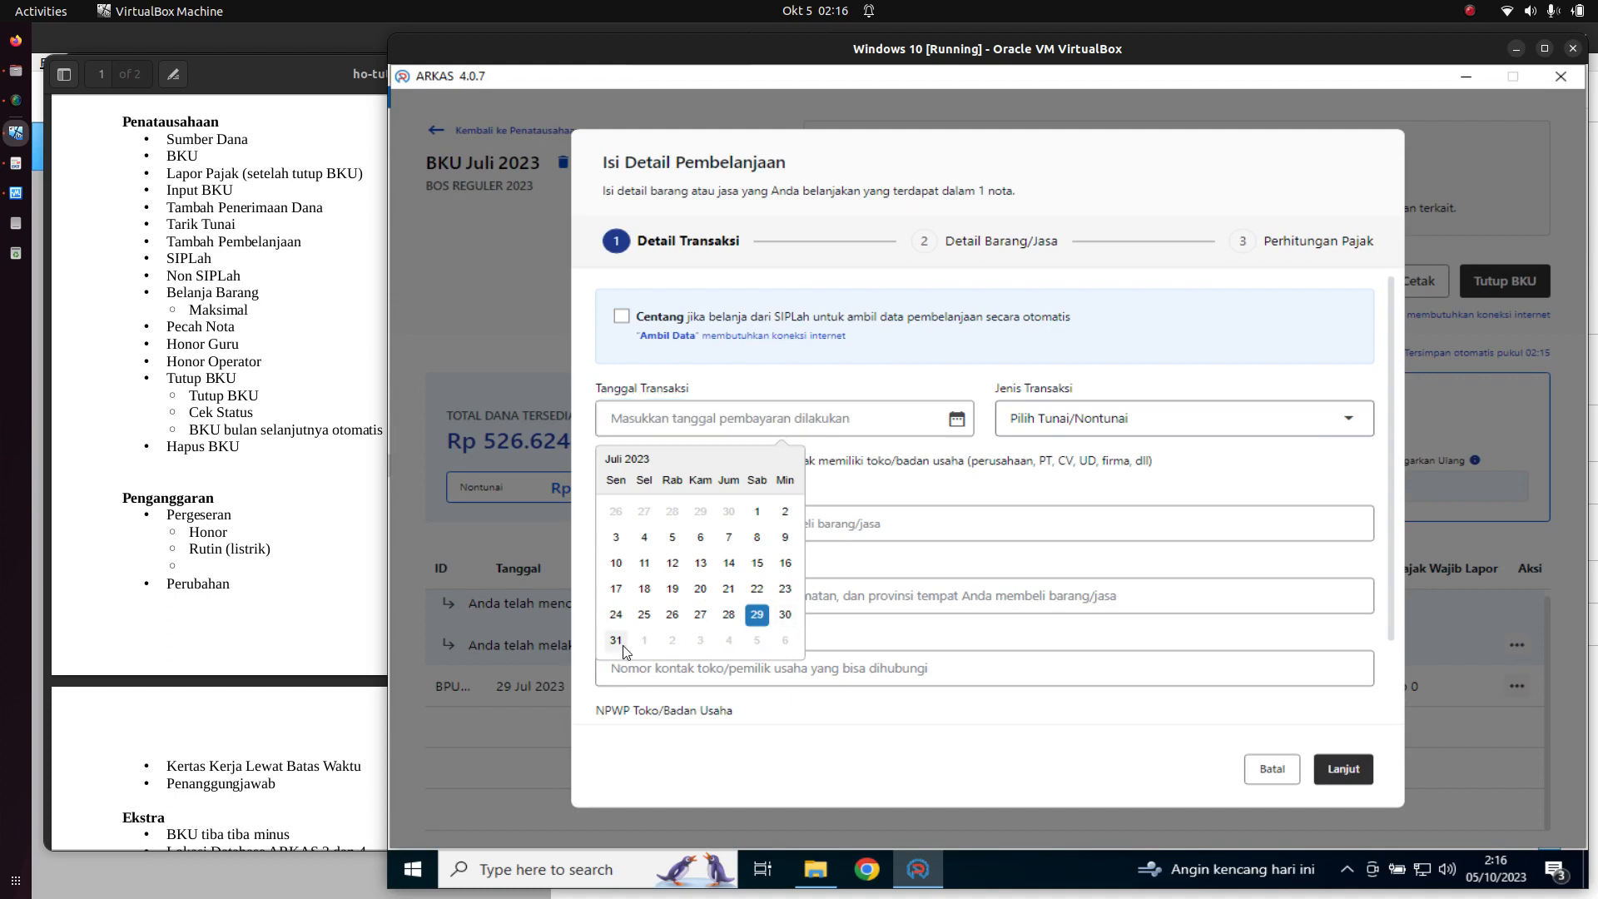
{"action": "left_click", "coordinate": [1131, 427]}
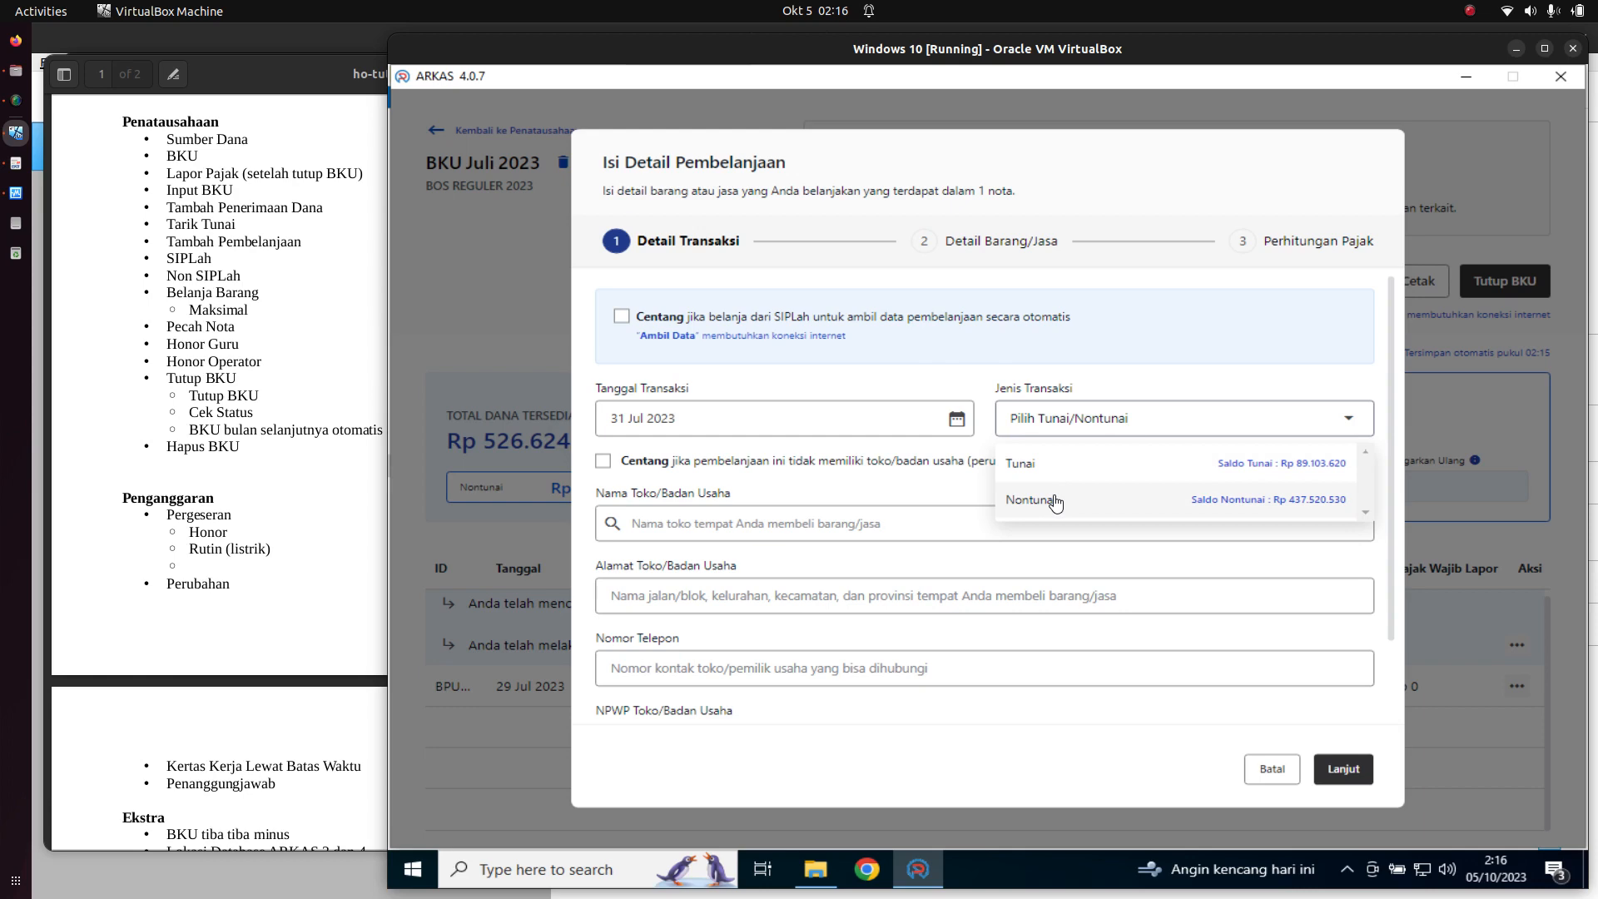
{"action": "left_click", "coordinate": [1017, 462]}
- Choose ARENA from the saved shops, check its contact and NPWP fields, and continue to Detail Barang/Jasa
{"action": "left_click", "coordinate": [714, 526]}
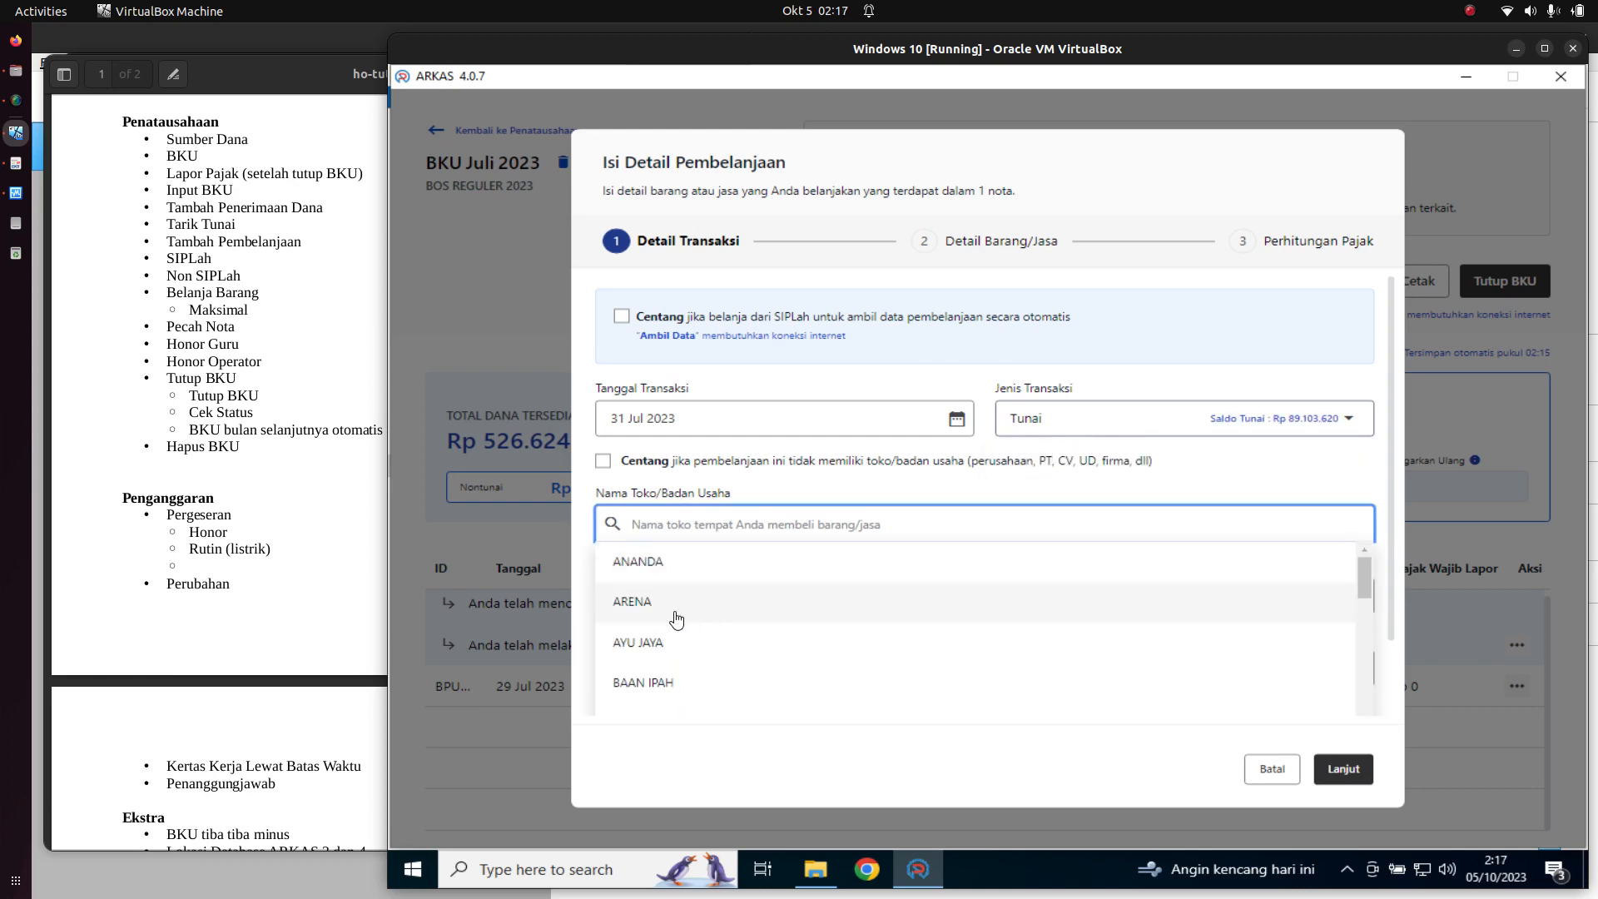
{"action": "left_click", "coordinate": [676, 616]}
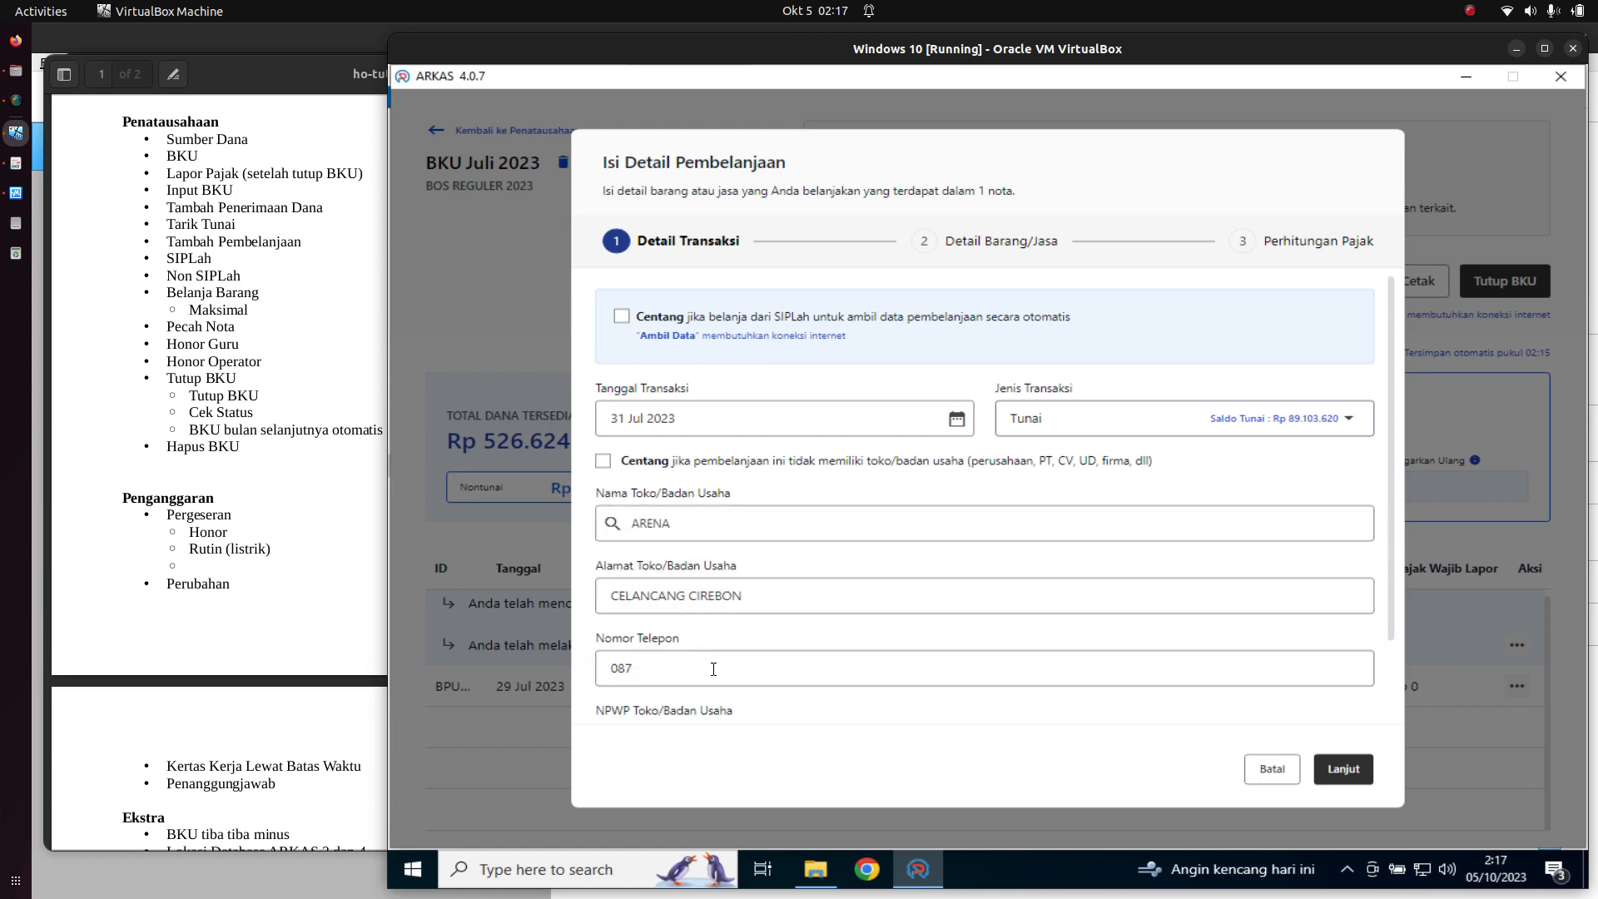
{"action": "scroll", "coordinate": [1014, 683], "scroll_direction": "down", "scroll_amount": 2}
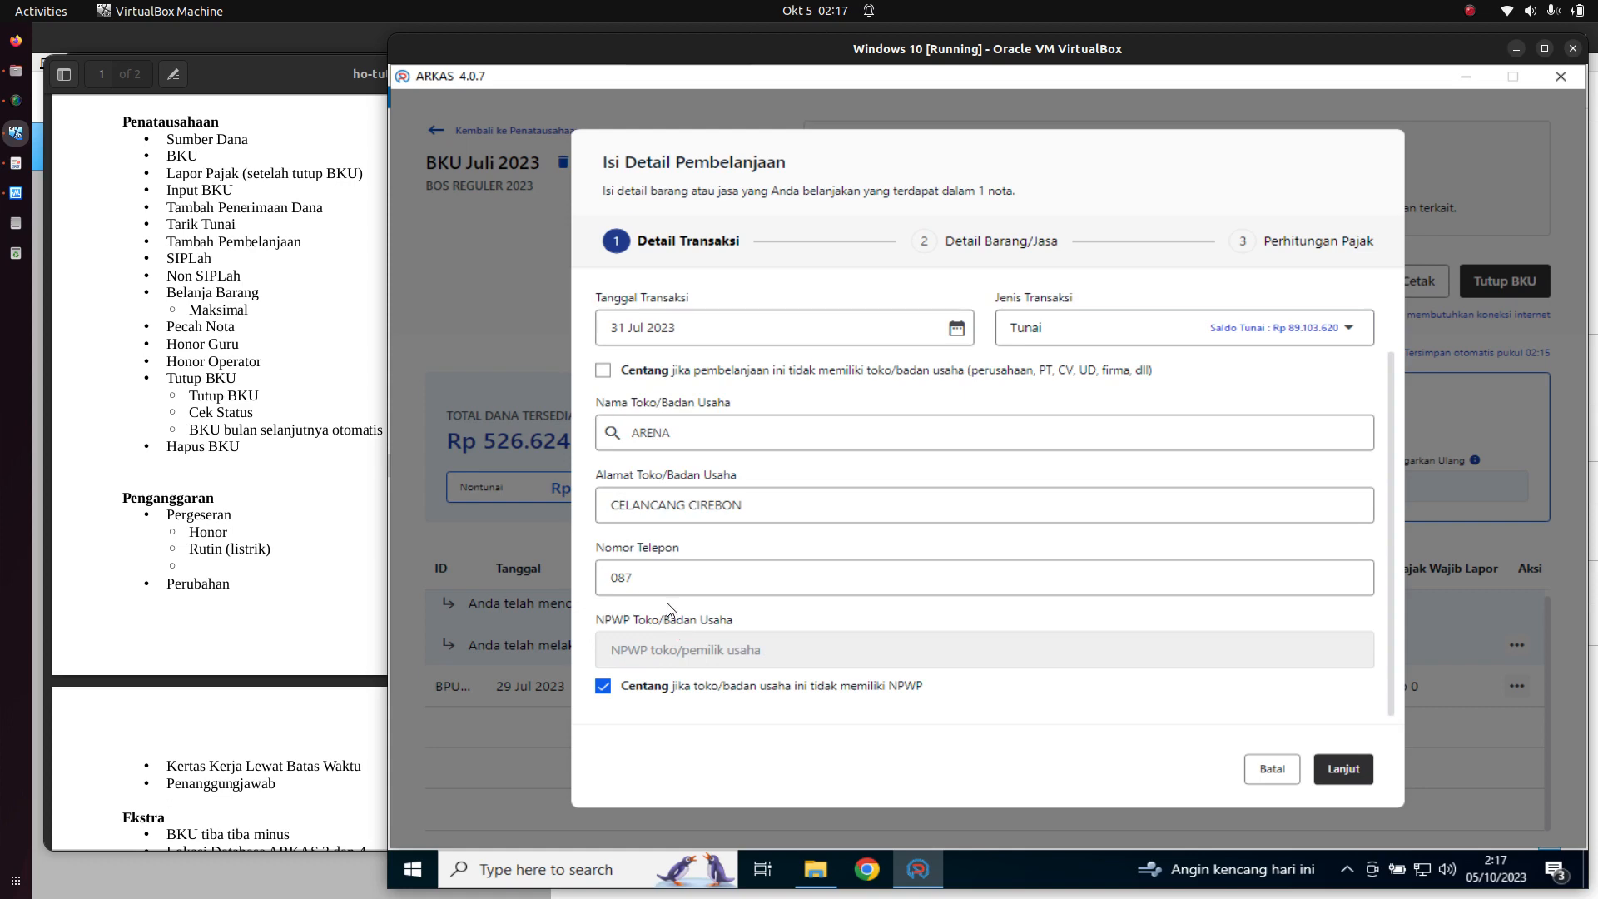
{"action": "left_click", "coordinate": [1340, 770]}
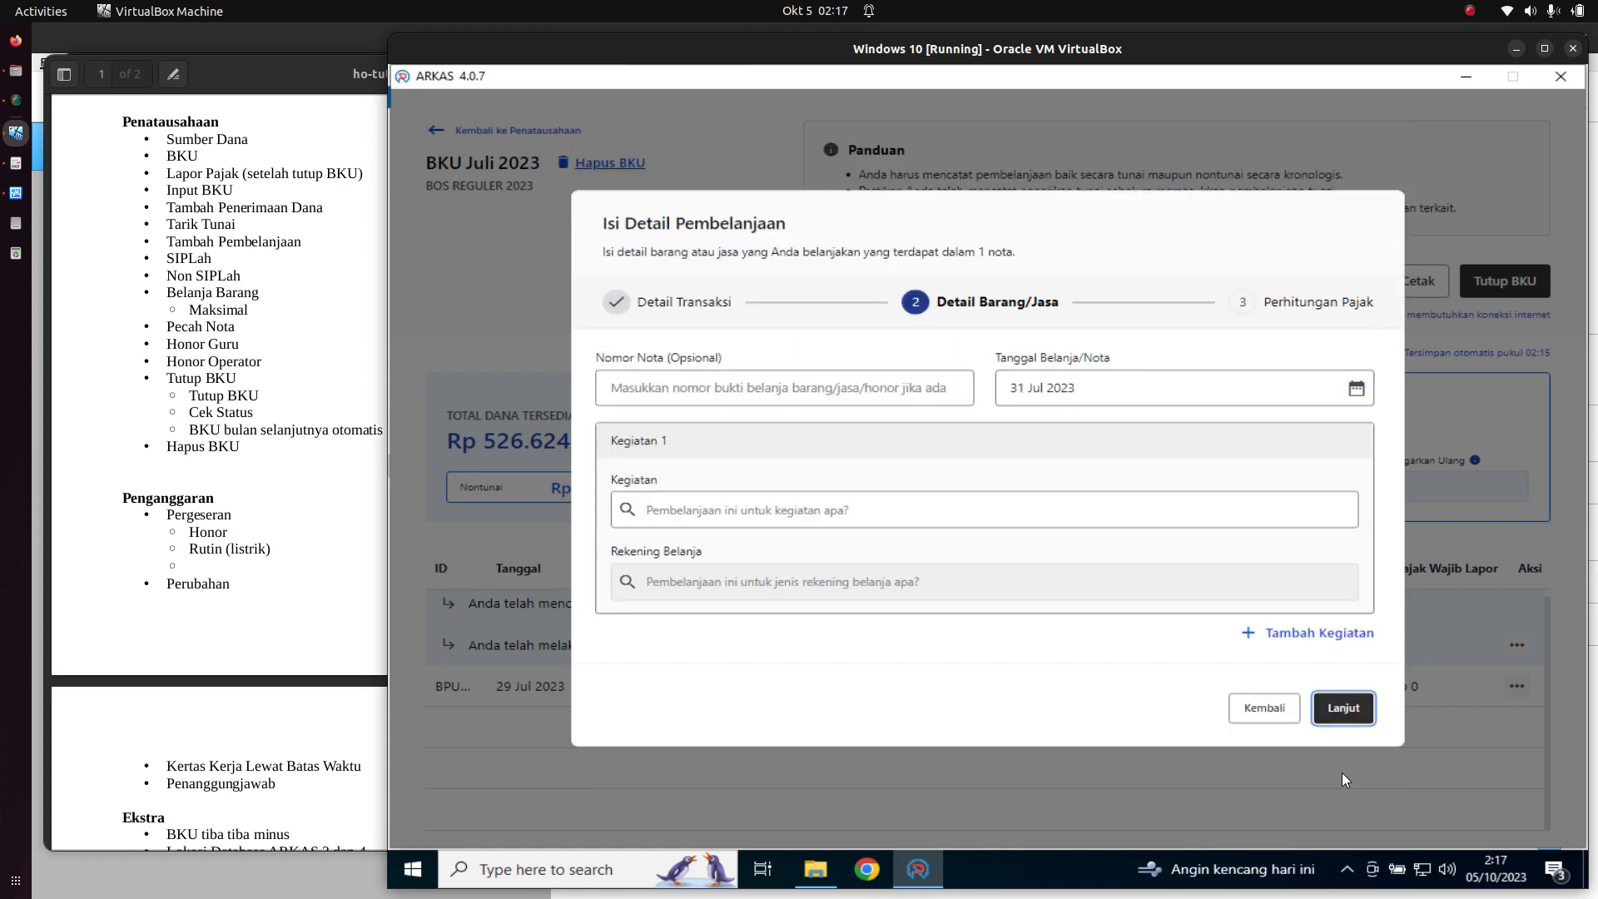
- Enter N-250 as the new purchase's Nomor Nota
{"action": "left_click", "coordinate": [712, 395]}
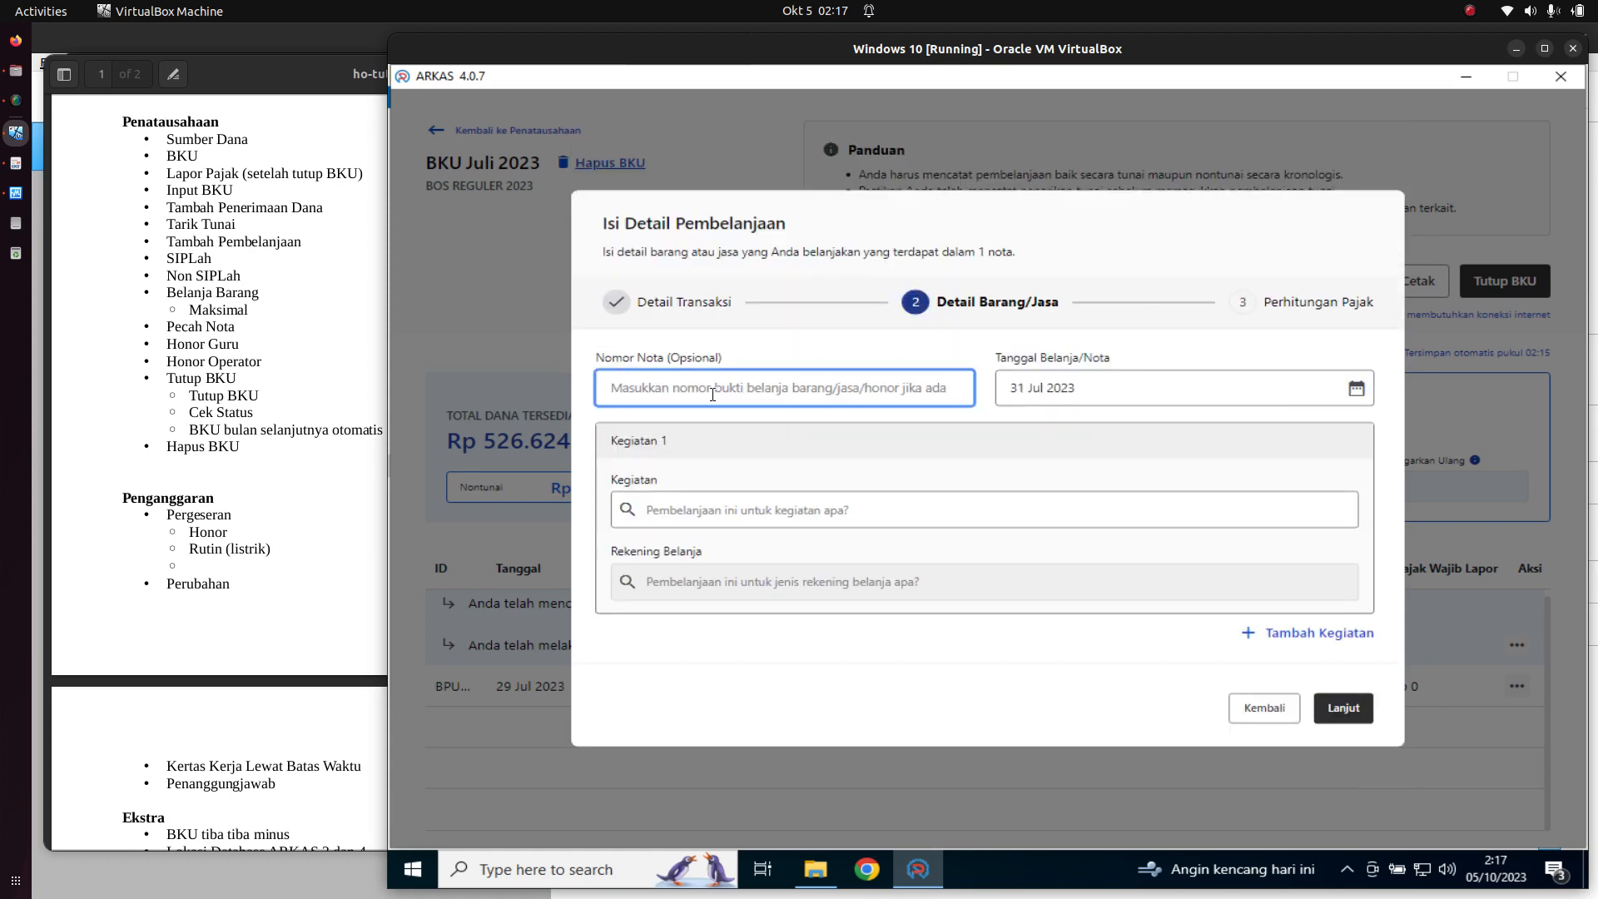
{"action": "type", "text": "N"}
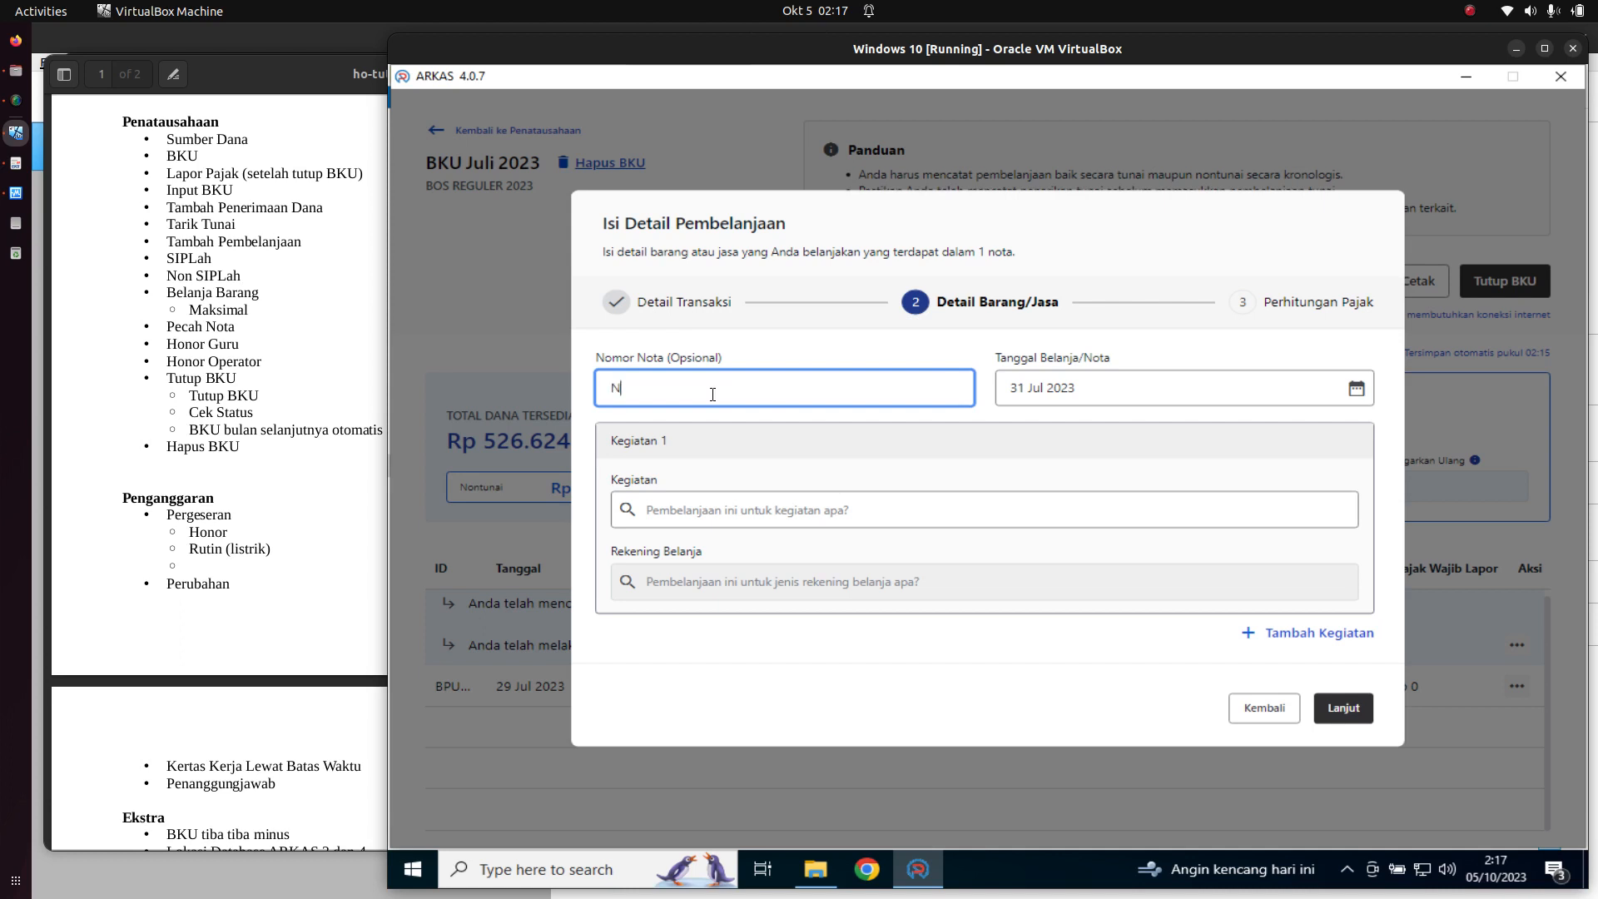
{"action": "type", "text": "-250"}
- Assign Kegiatan 1 to Pengadaan perlengkapan kantor, with Belanja Alat/Bahan untuk Kegiatan Kantor-Perabot Kantor as its Rekening Belanja
{"action": "left_click", "coordinate": [666, 511]}
{"action": "scroll", "coordinate": [832, 582], "scroll_direction": "down", "scroll_amount": 5}
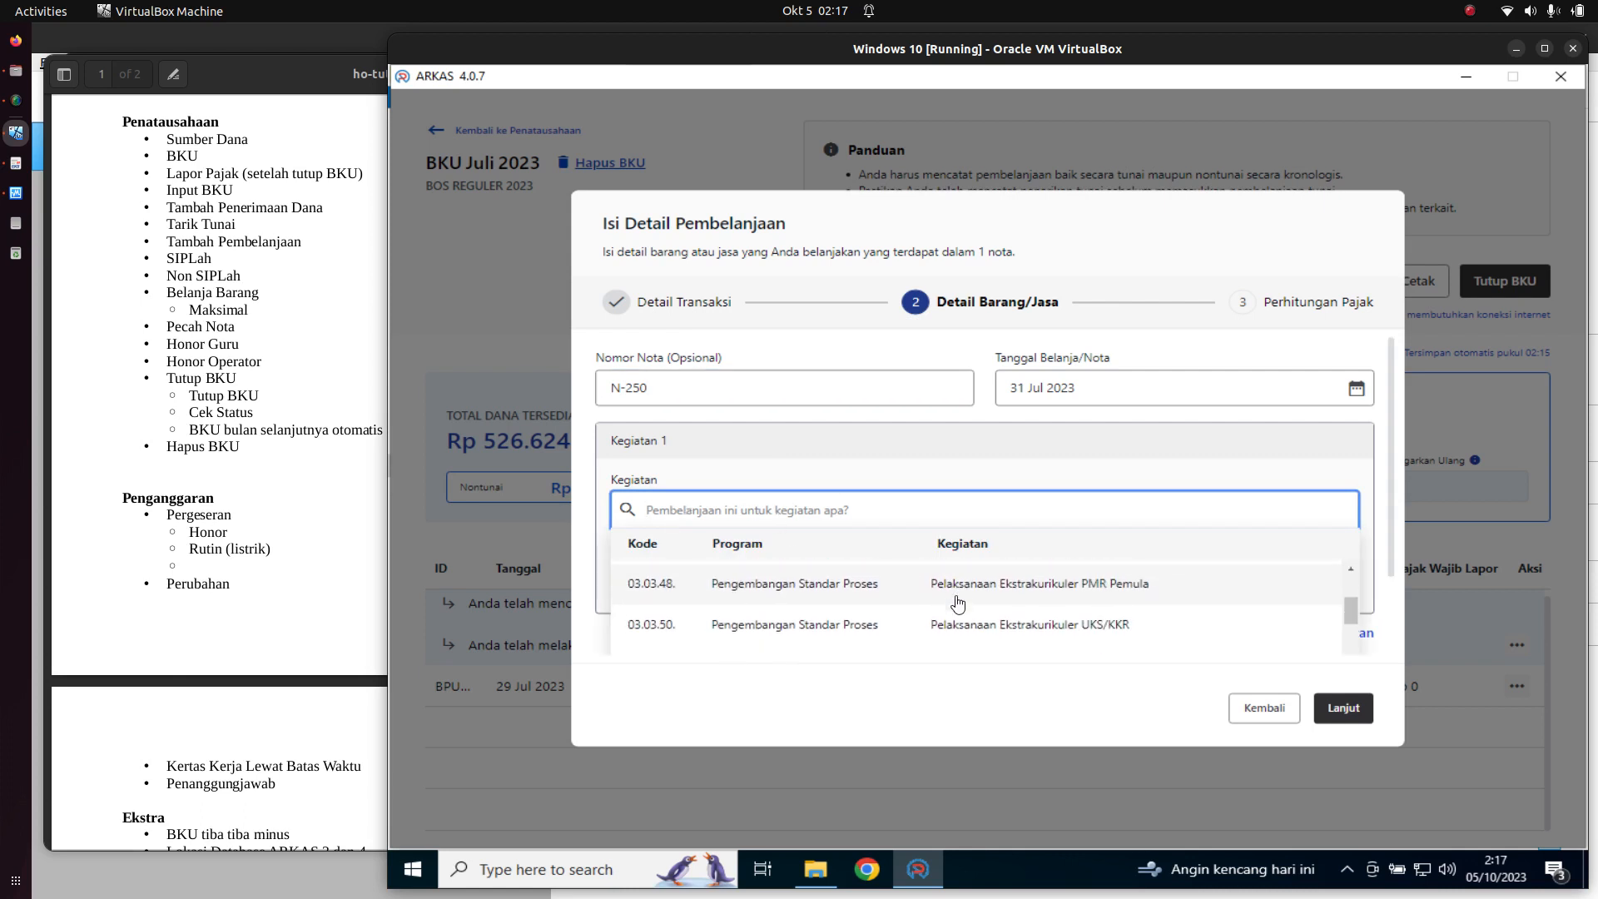
{"action": "scroll", "coordinate": [966, 607], "scroll_direction": "down", "scroll_amount": 10}
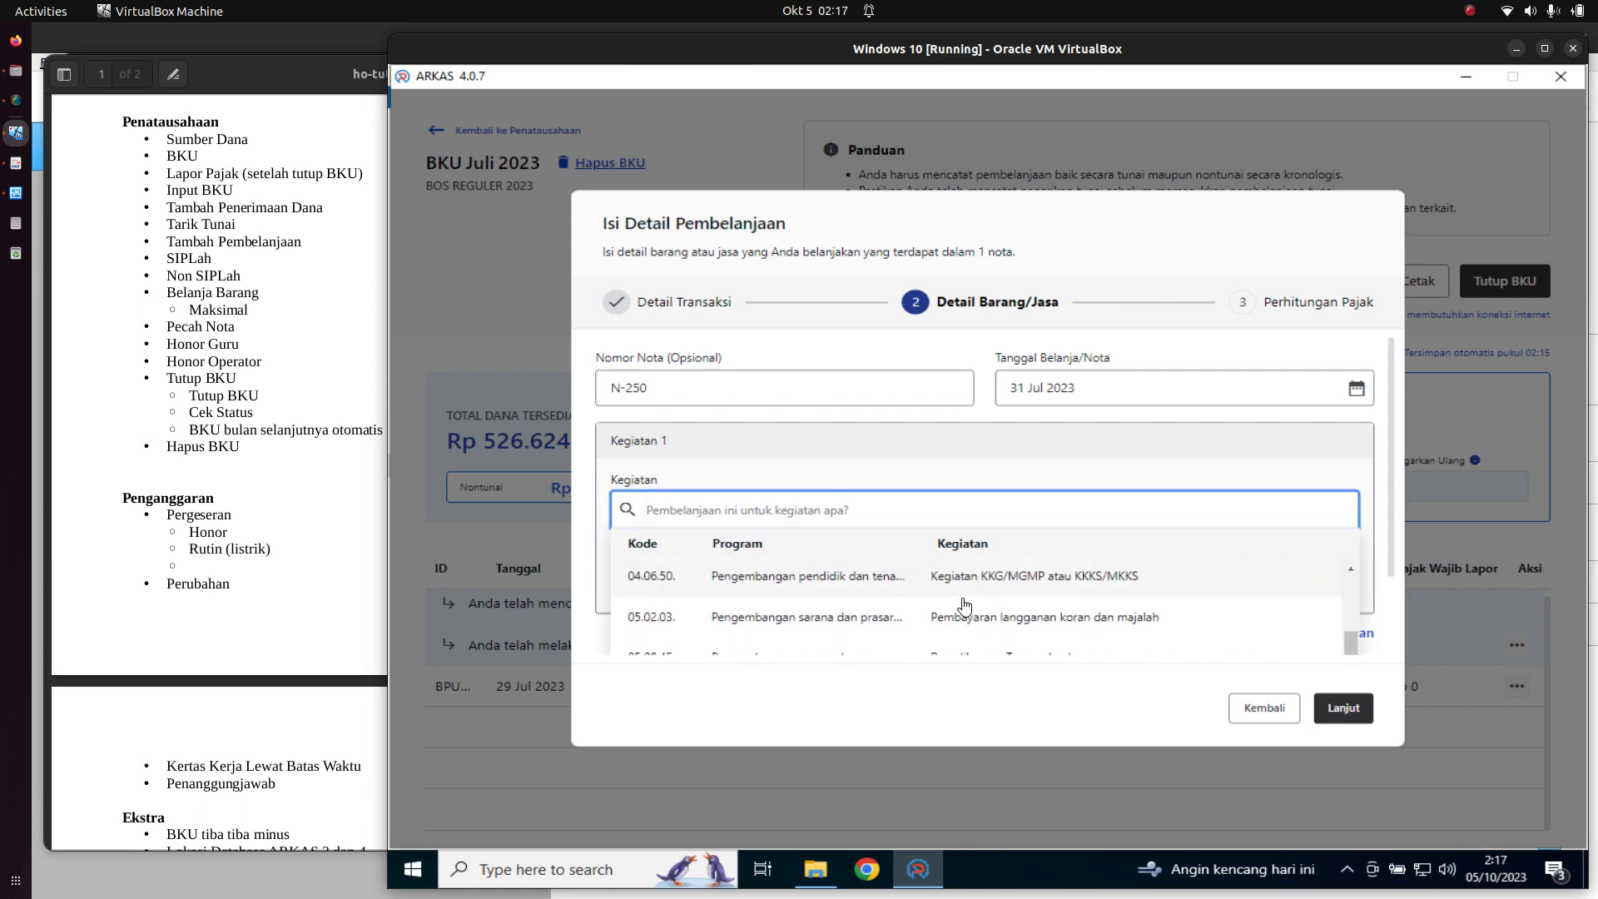
{"action": "left_click", "coordinate": [978, 630]}
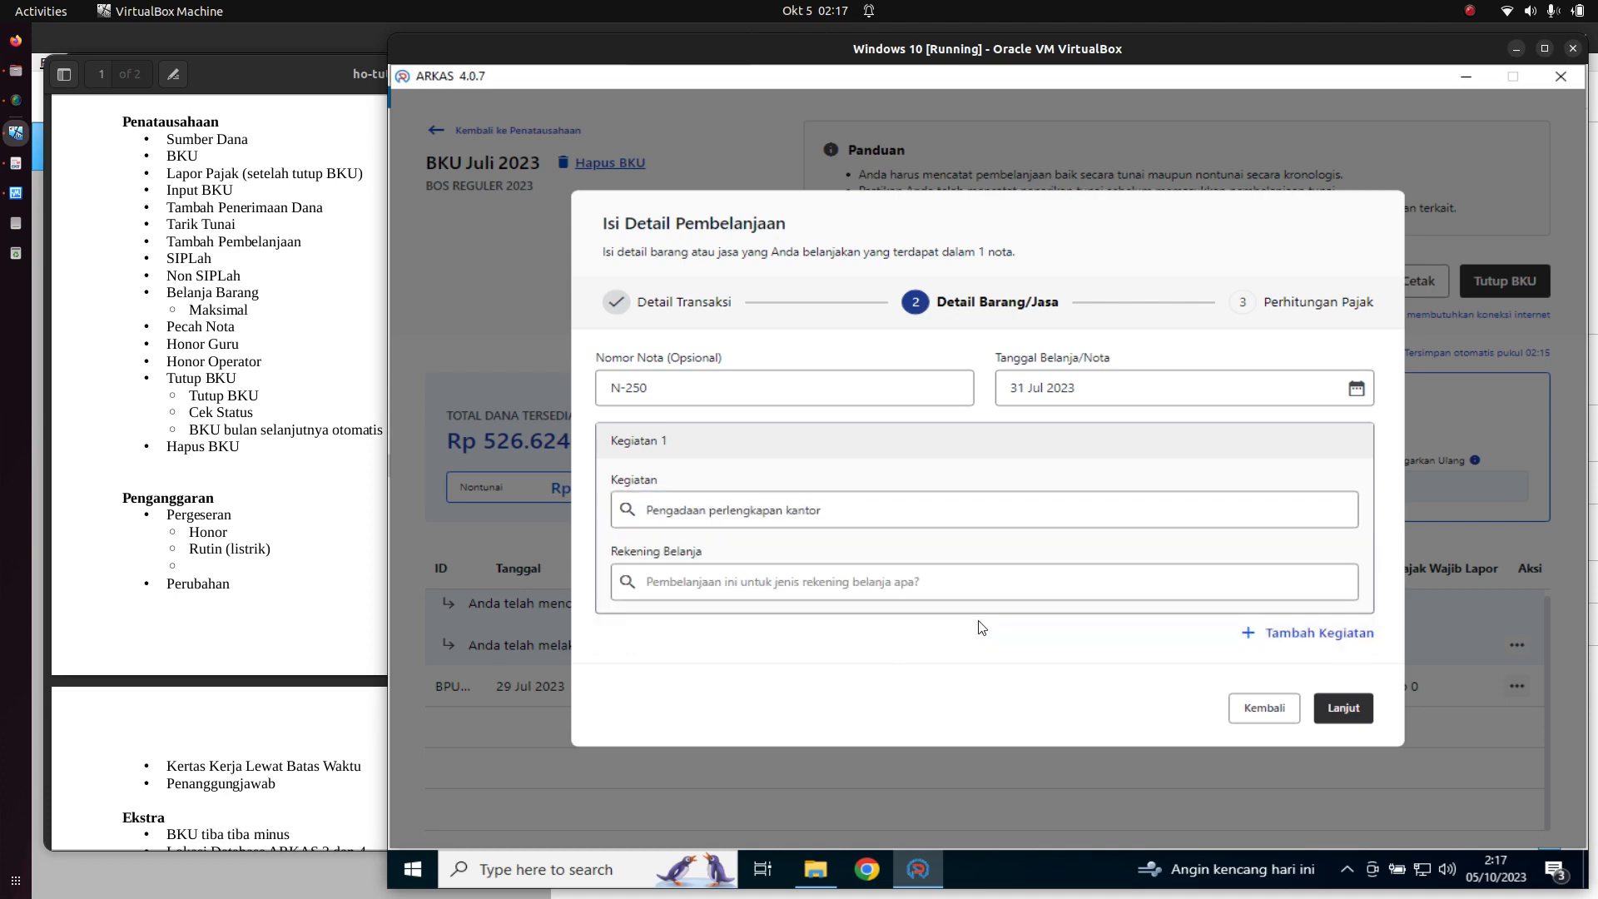
{"action": "left_click", "coordinate": [971, 584]}
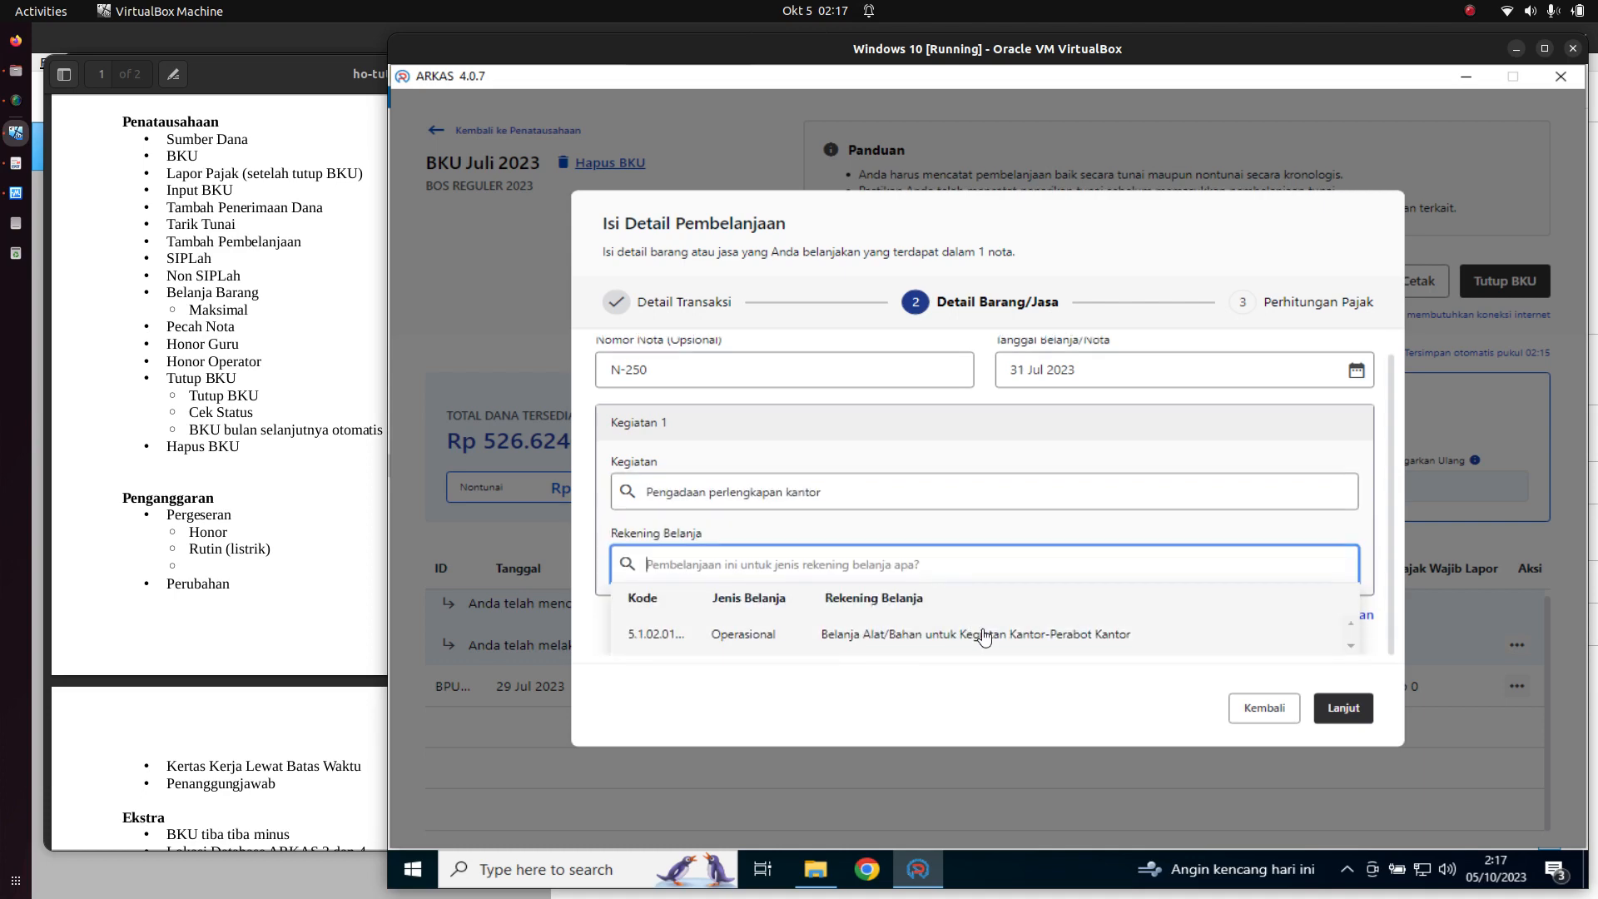
{"action": "left_click", "coordinate": [986, 633]}
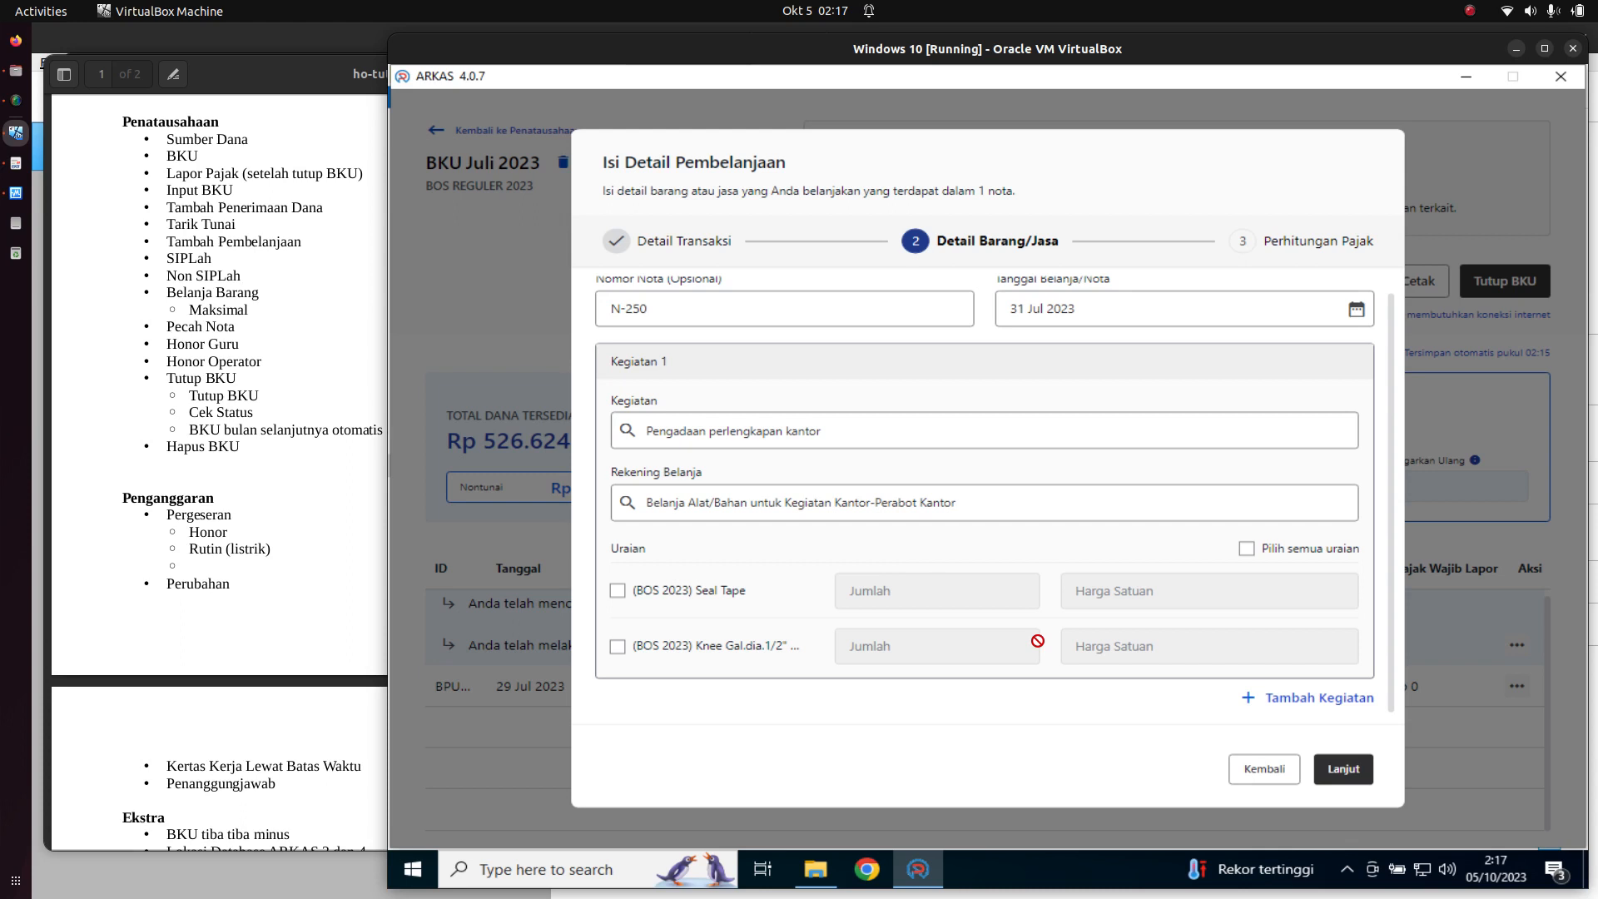
- Include the (BOS 2023) Seal Tape and Knee Gal.dia.1/2" items at their default amounts, and save the purchase in the BKU
{"action": "left_click", "coordinate": [617, 591]}
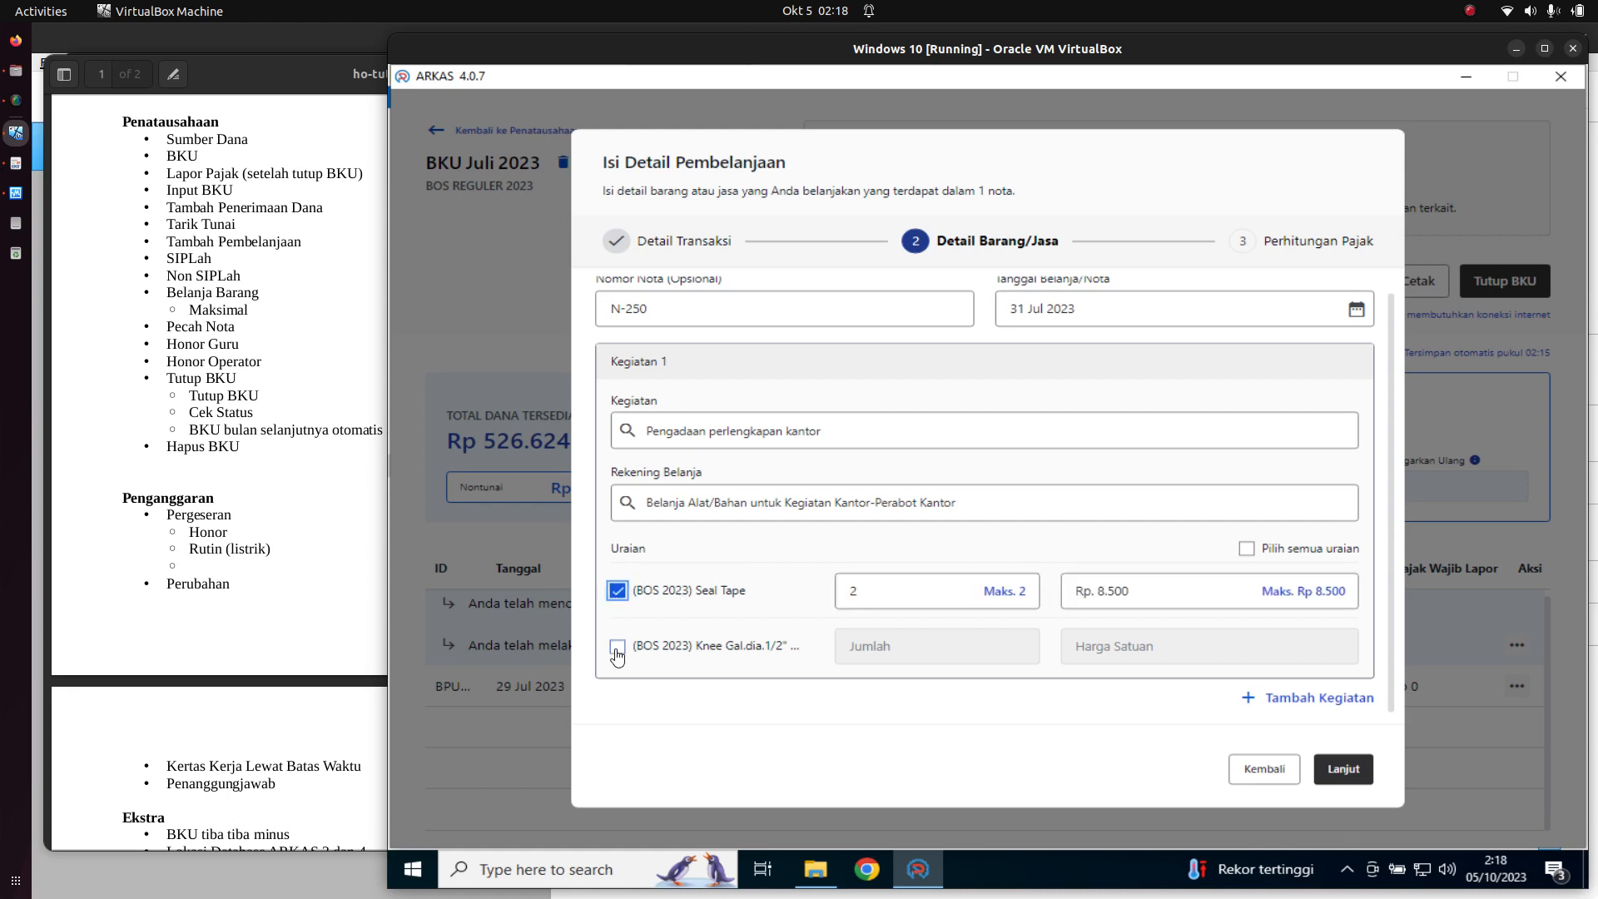
{"action": "left_click", "coordinate": [617, 646]}
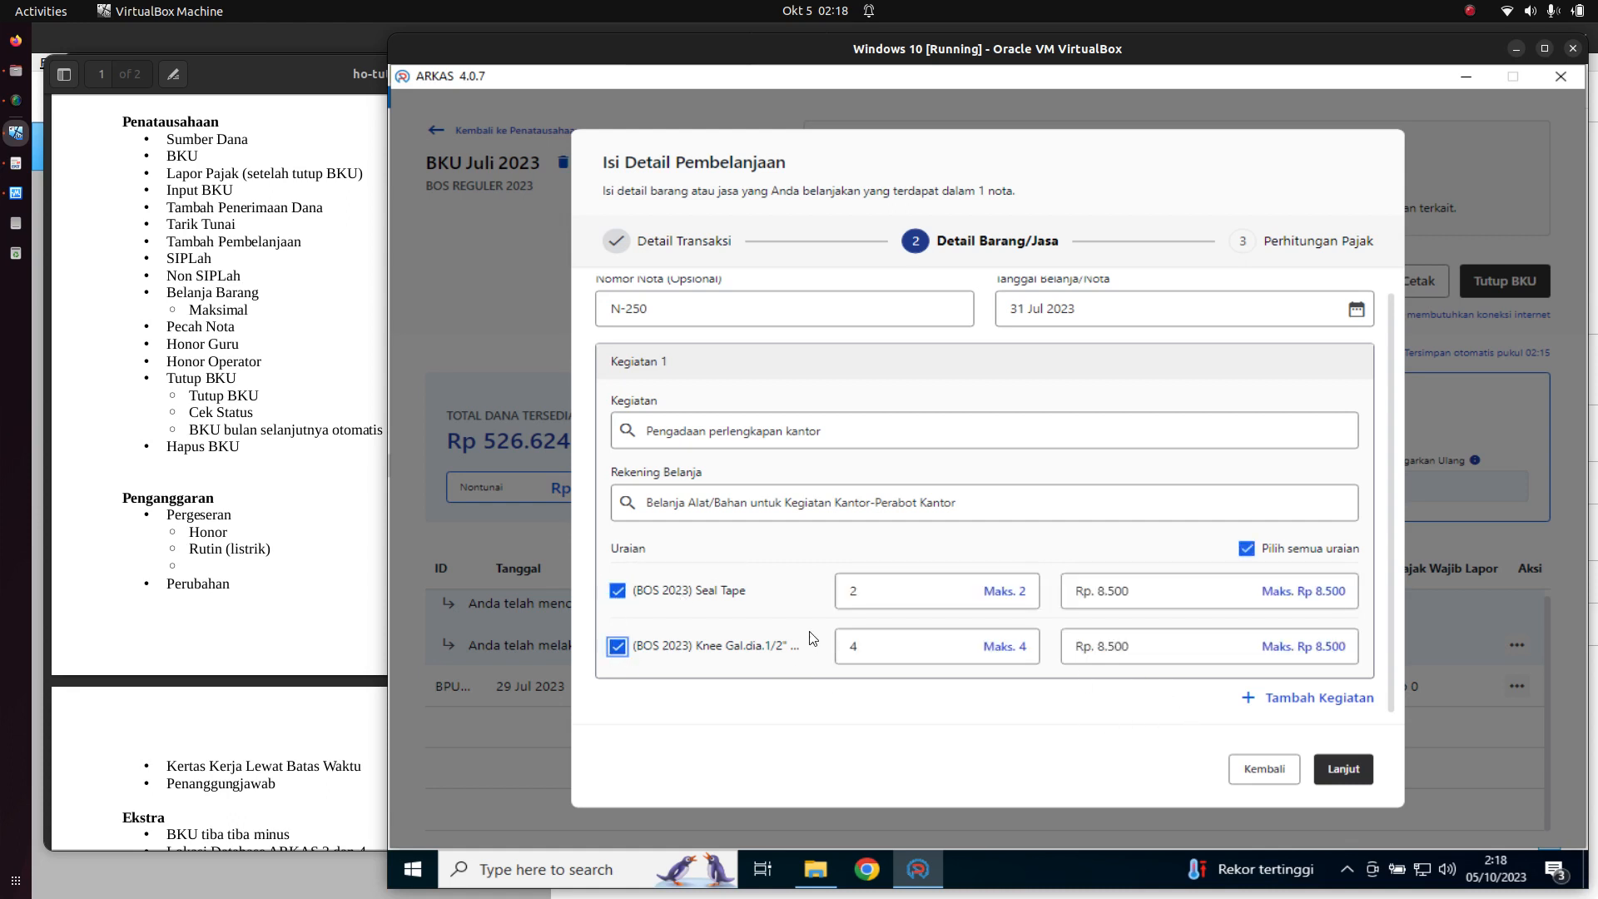
{"action": "left_click", "coordinate": [1343, 769]}
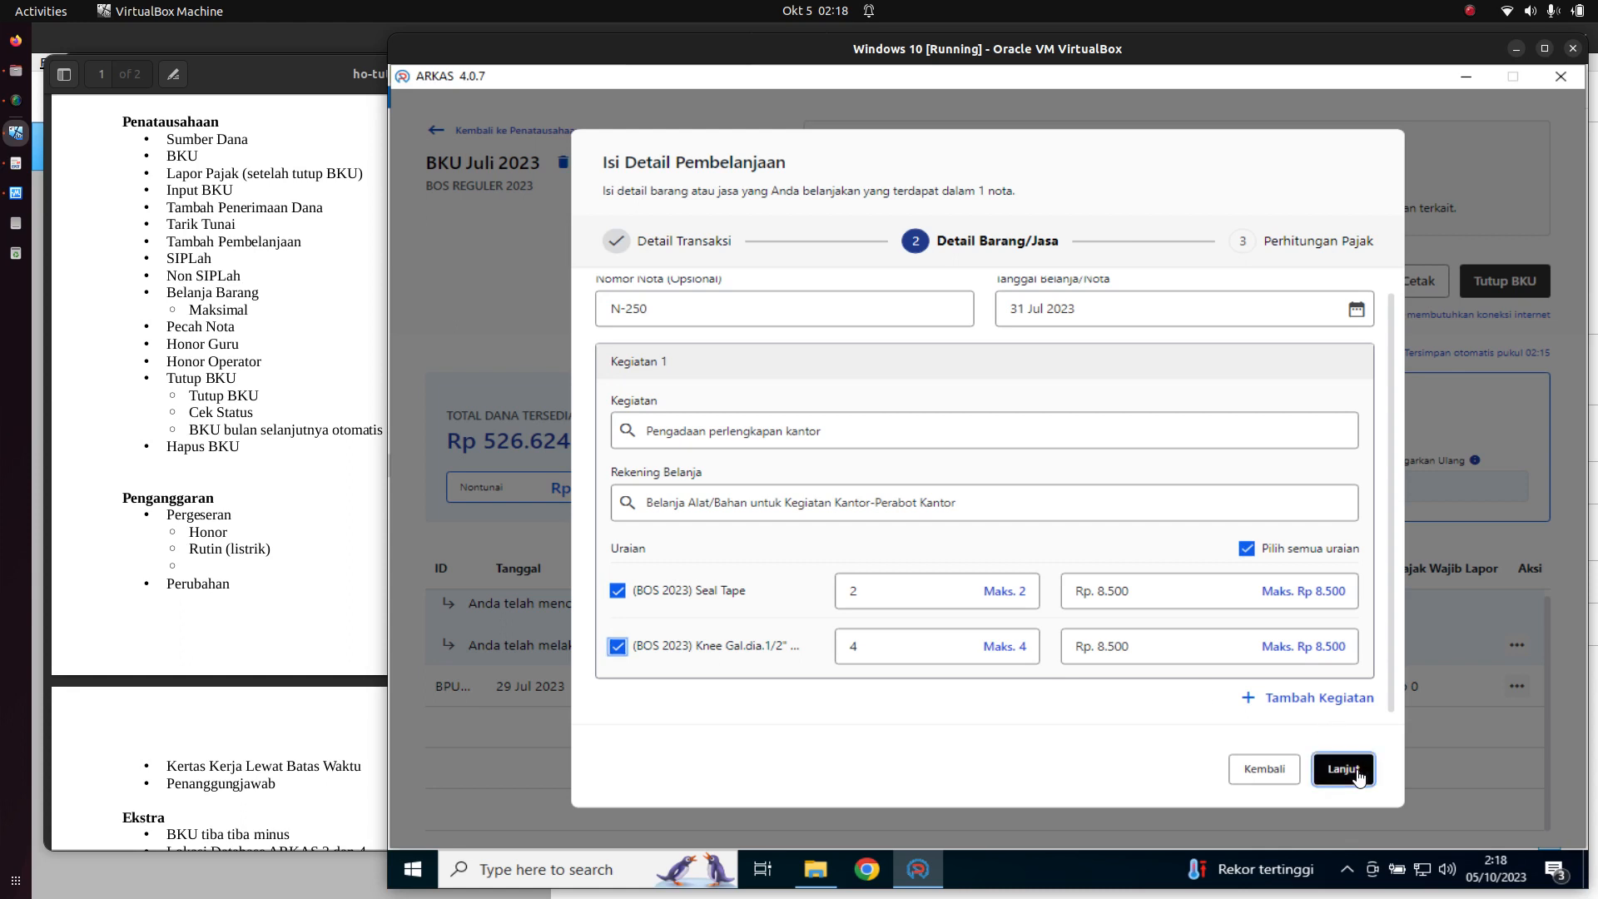
{"action": "left_click", "coordinate": [1340, 761]}
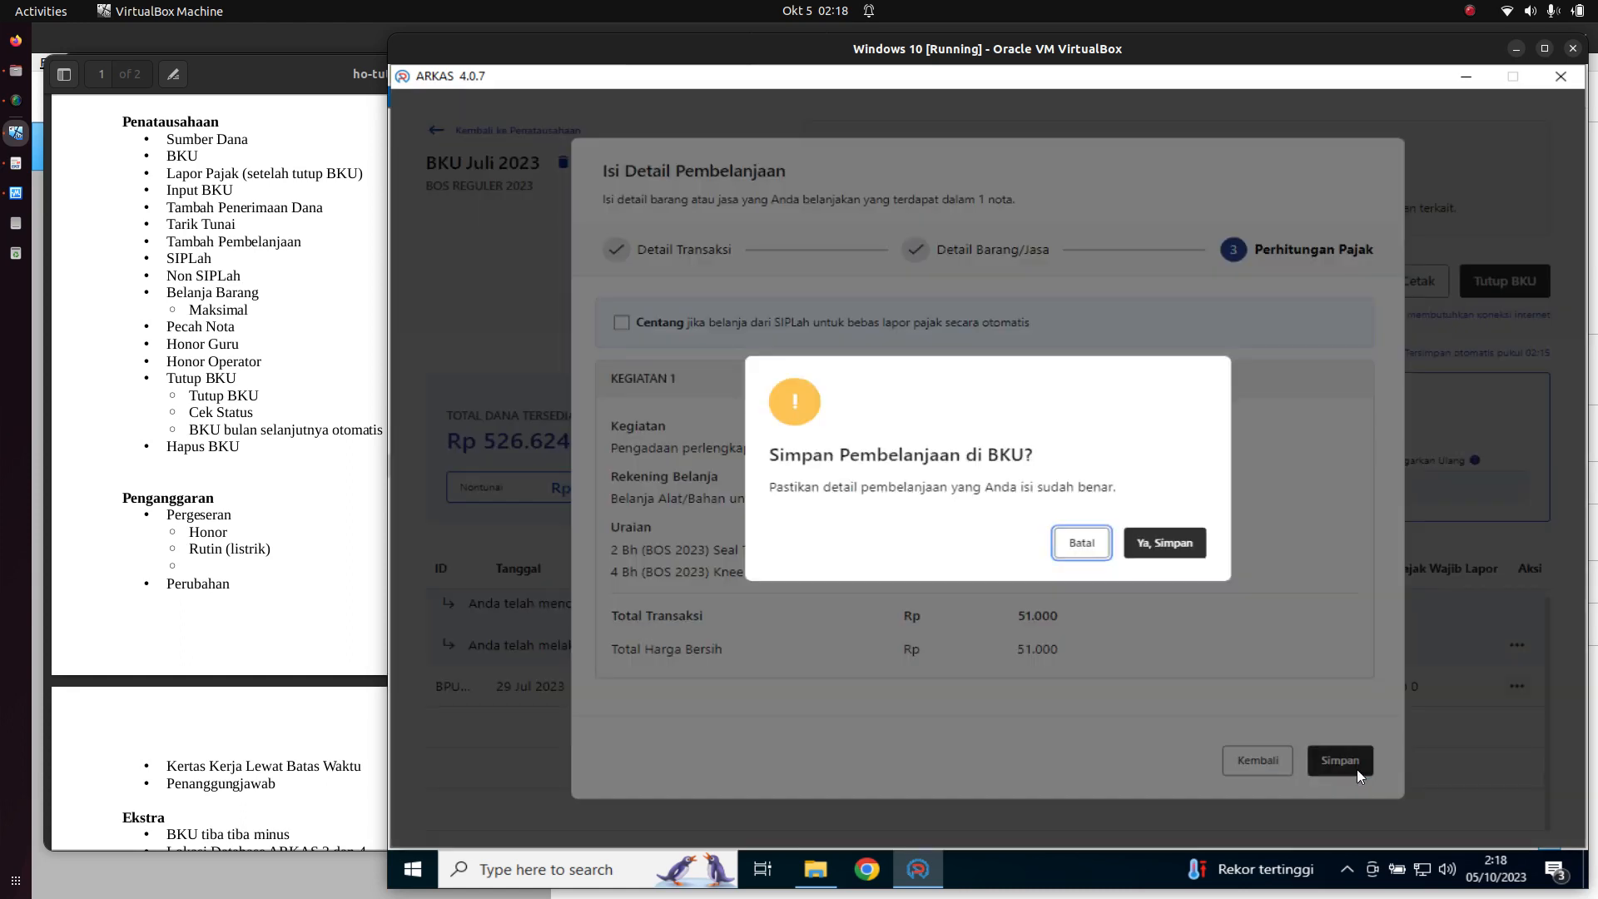
{"action": "left_click", "coordinate": [1170, 543]}
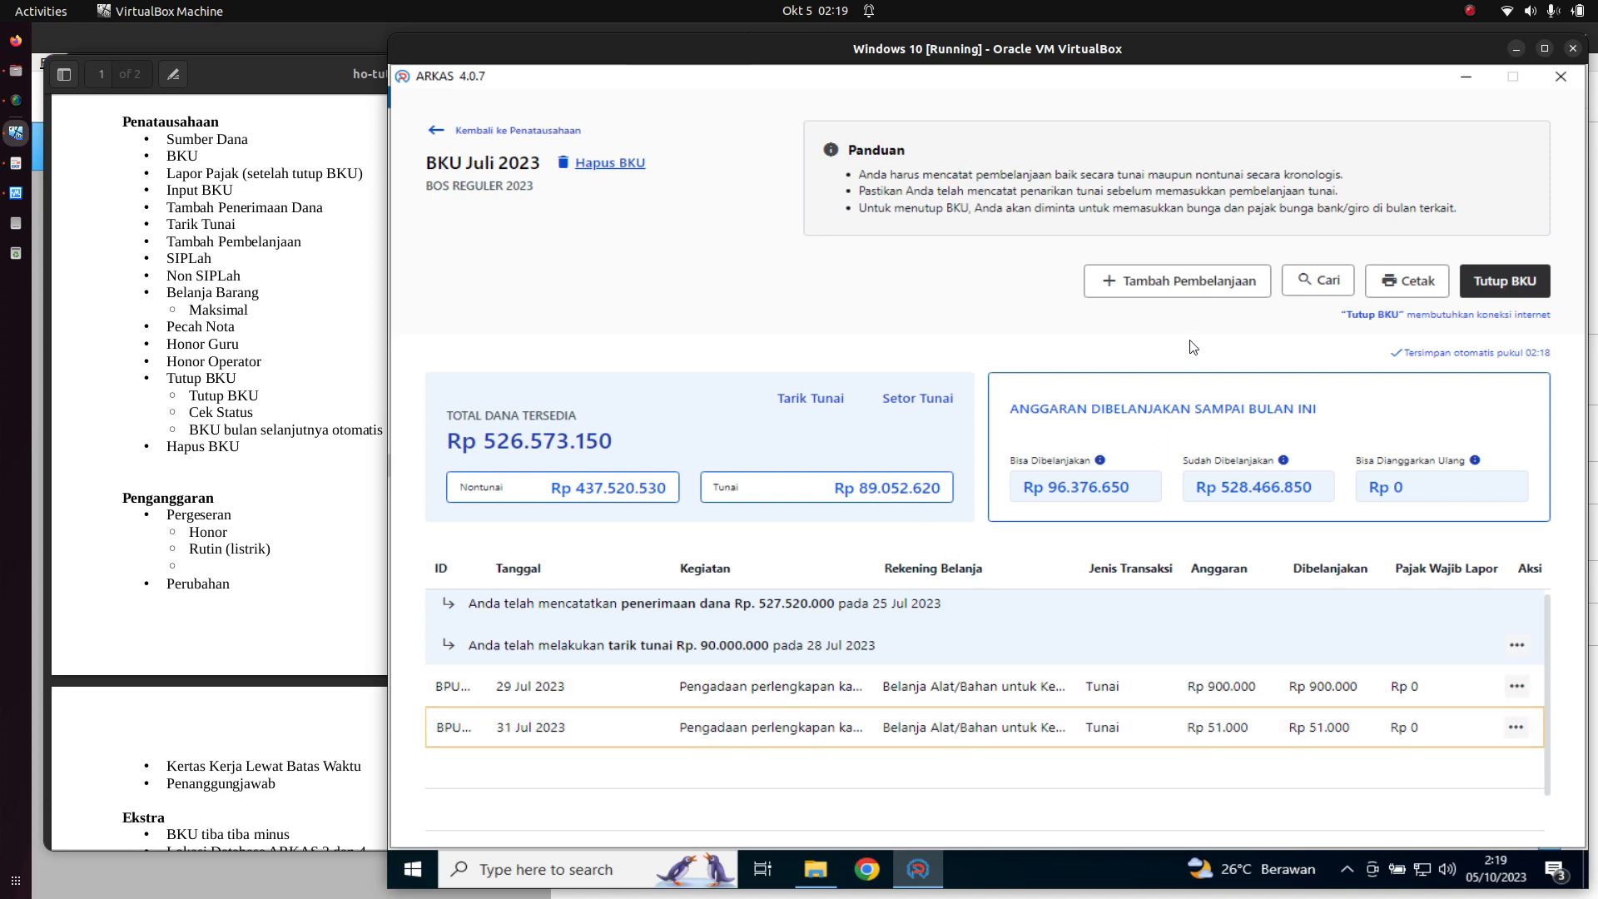
- Start a new purchase in BKU Juli 2023 dated 29 Jul 2023, with Tunai as its Jenis Transaksi
{"action": "left_click", "coordinate": [1196, 288]}
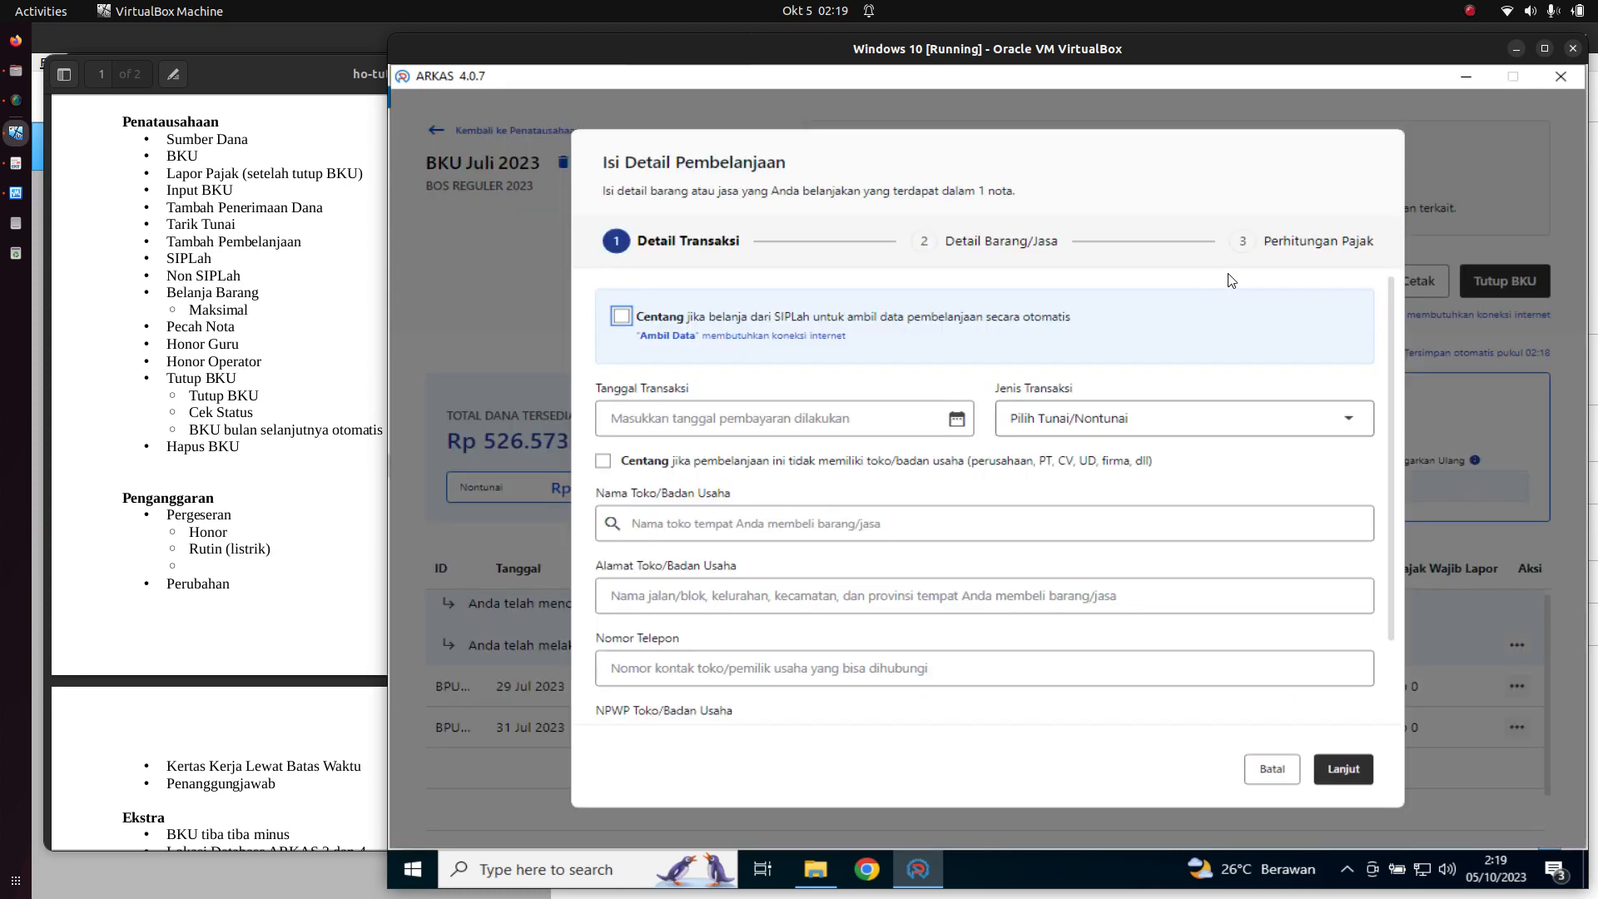
{"action": "left_click", "coordinate": [748, 423]}
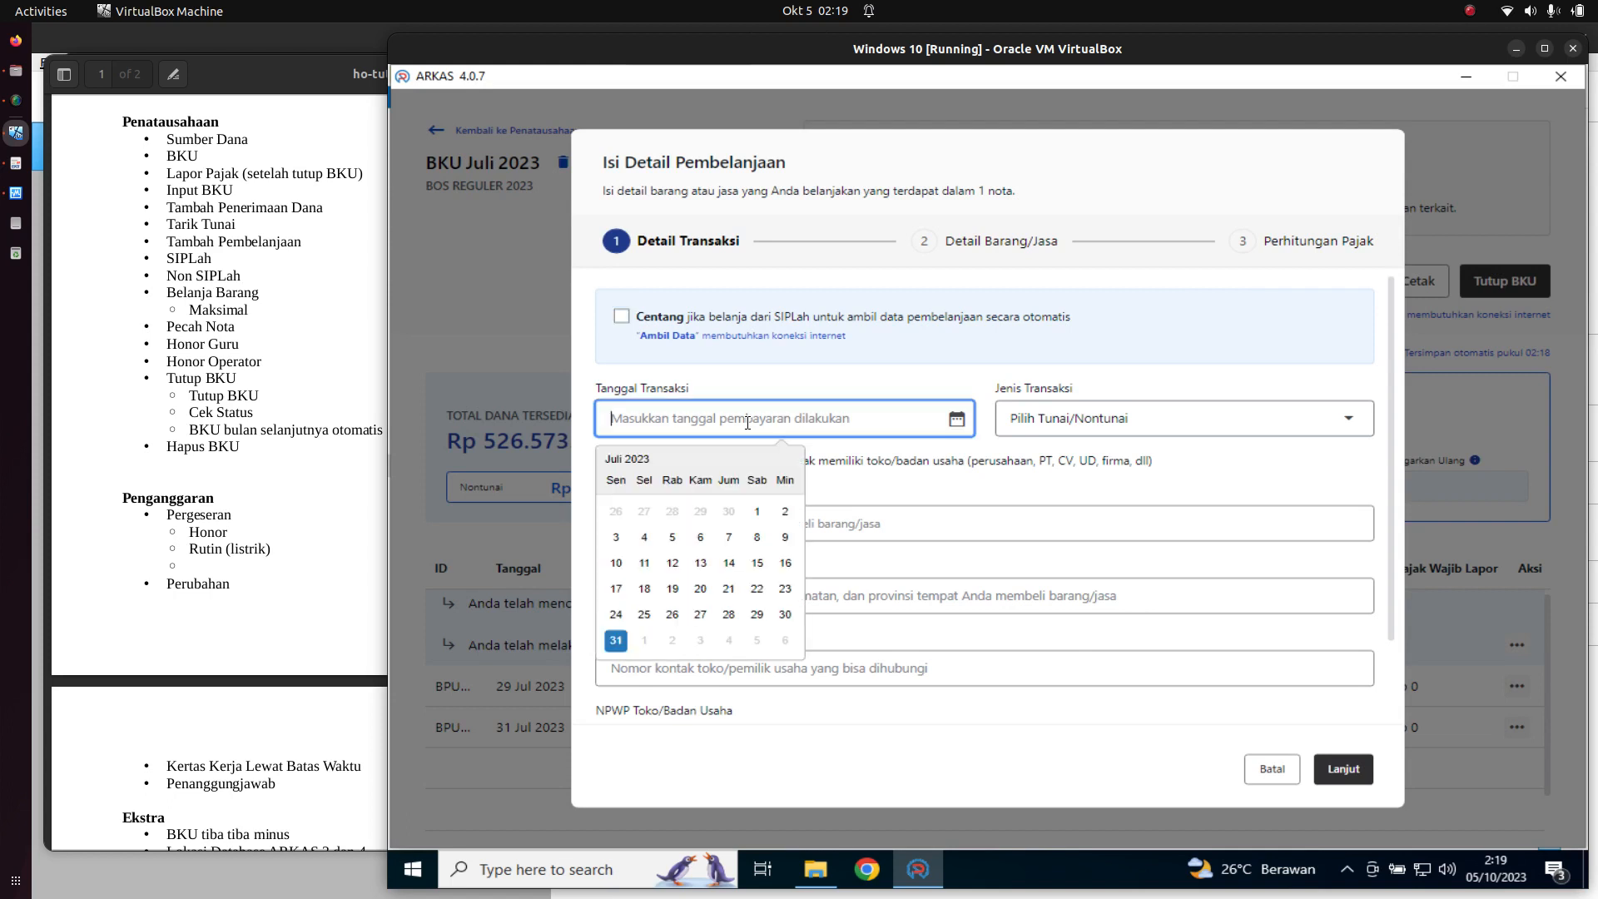
{"action": "left_click", "coordinate": [753, 617]}
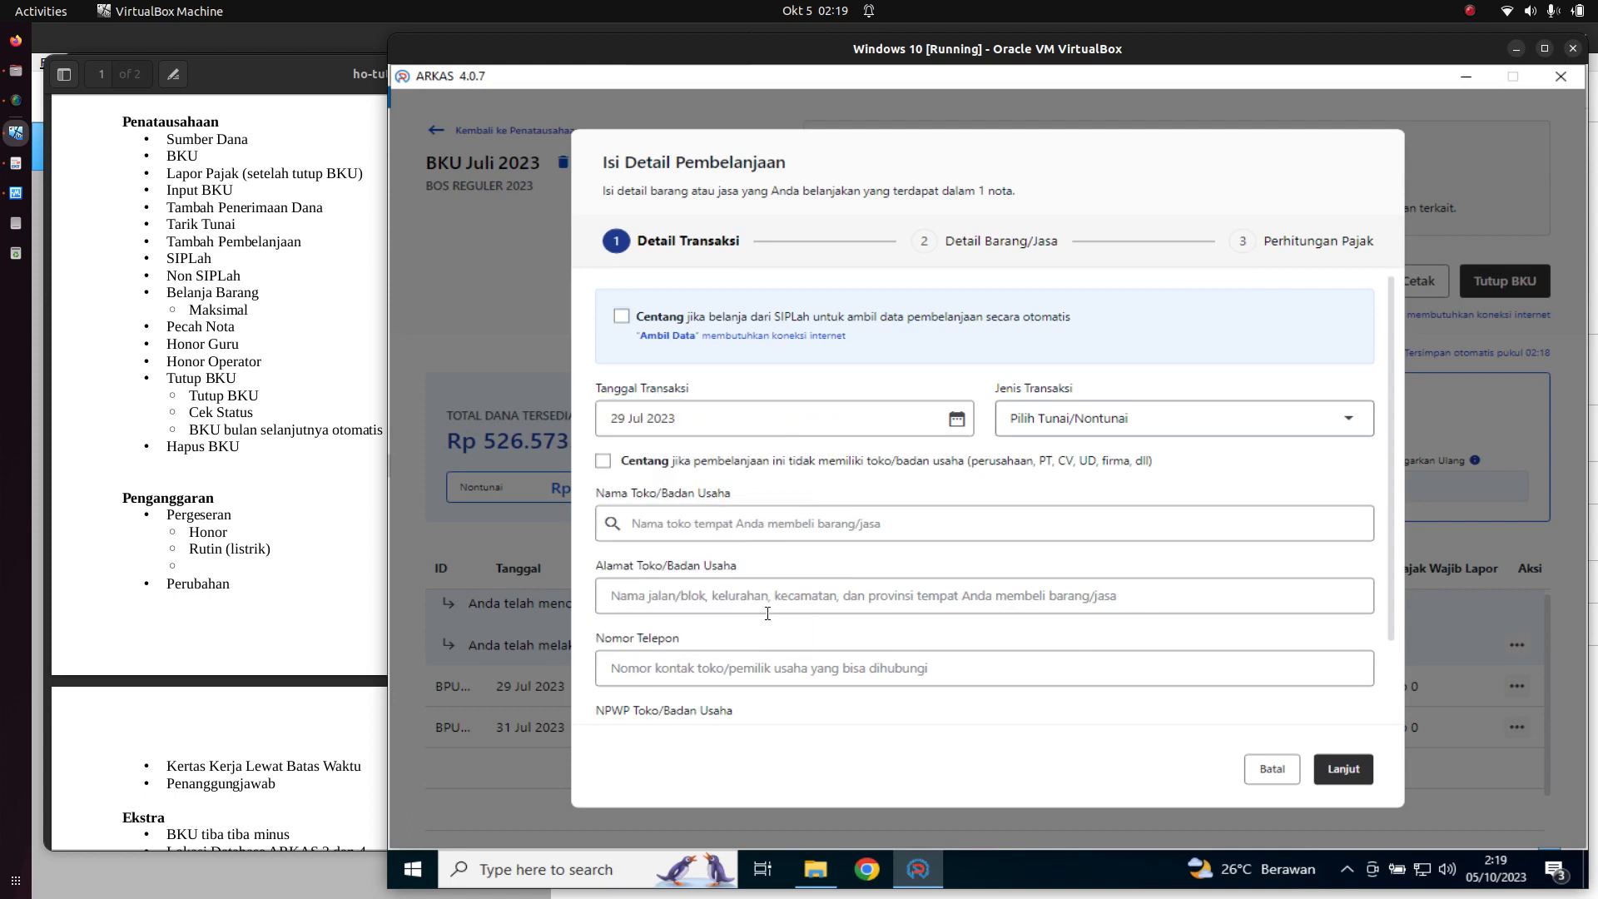
{"action": "left_click", "coordinate": [1139, 432]}
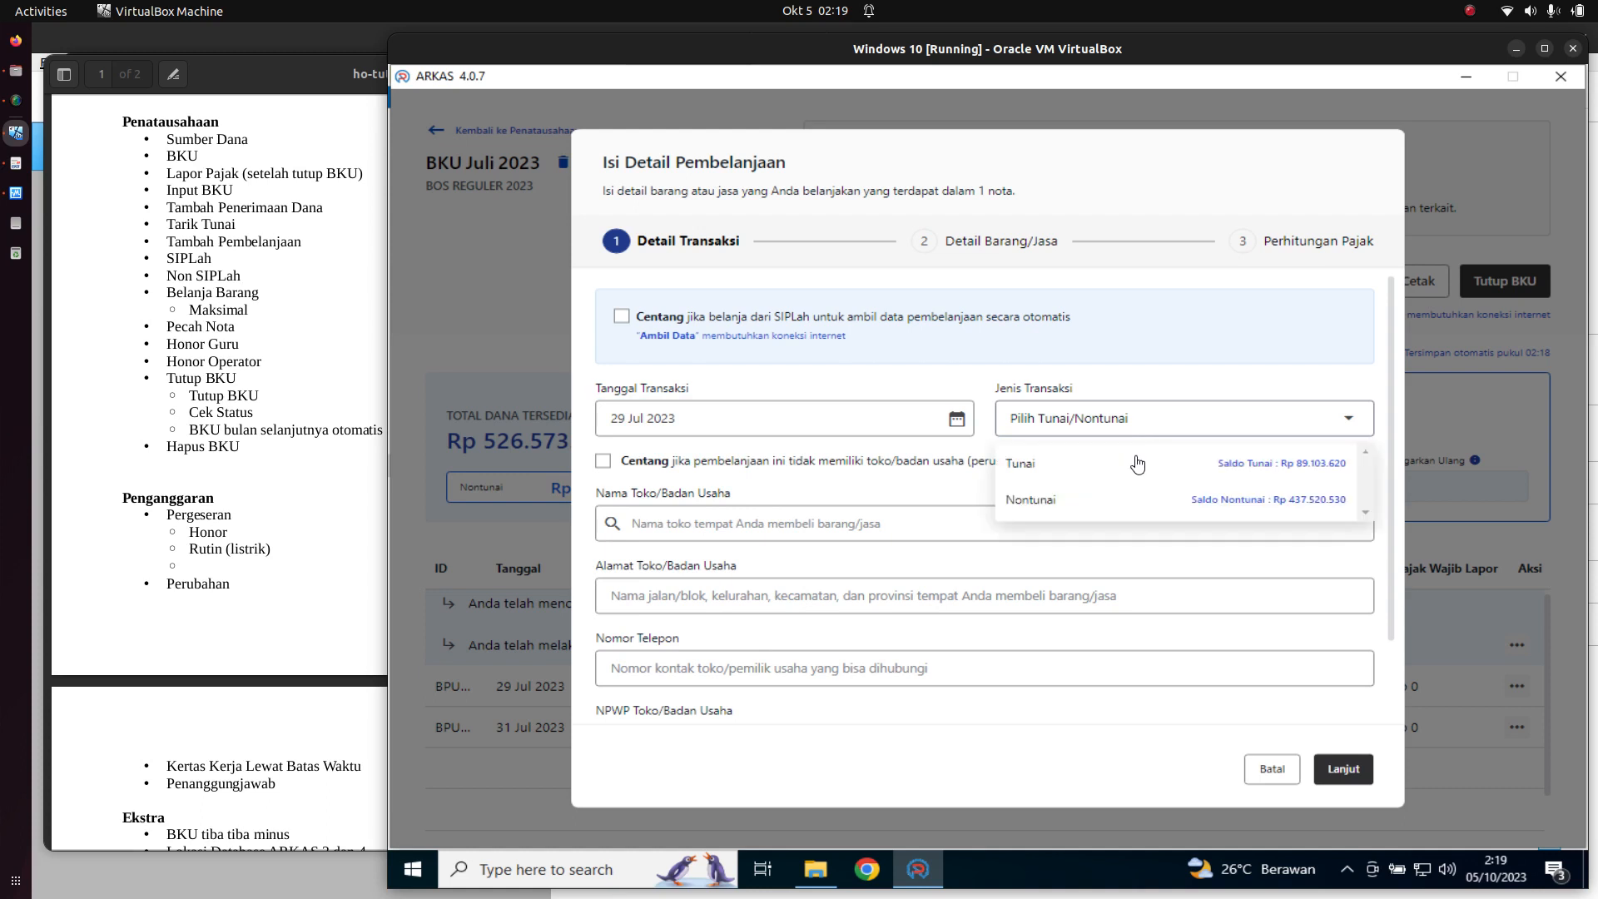
{"action": "left_click", "coordinate": [1137, 461]}
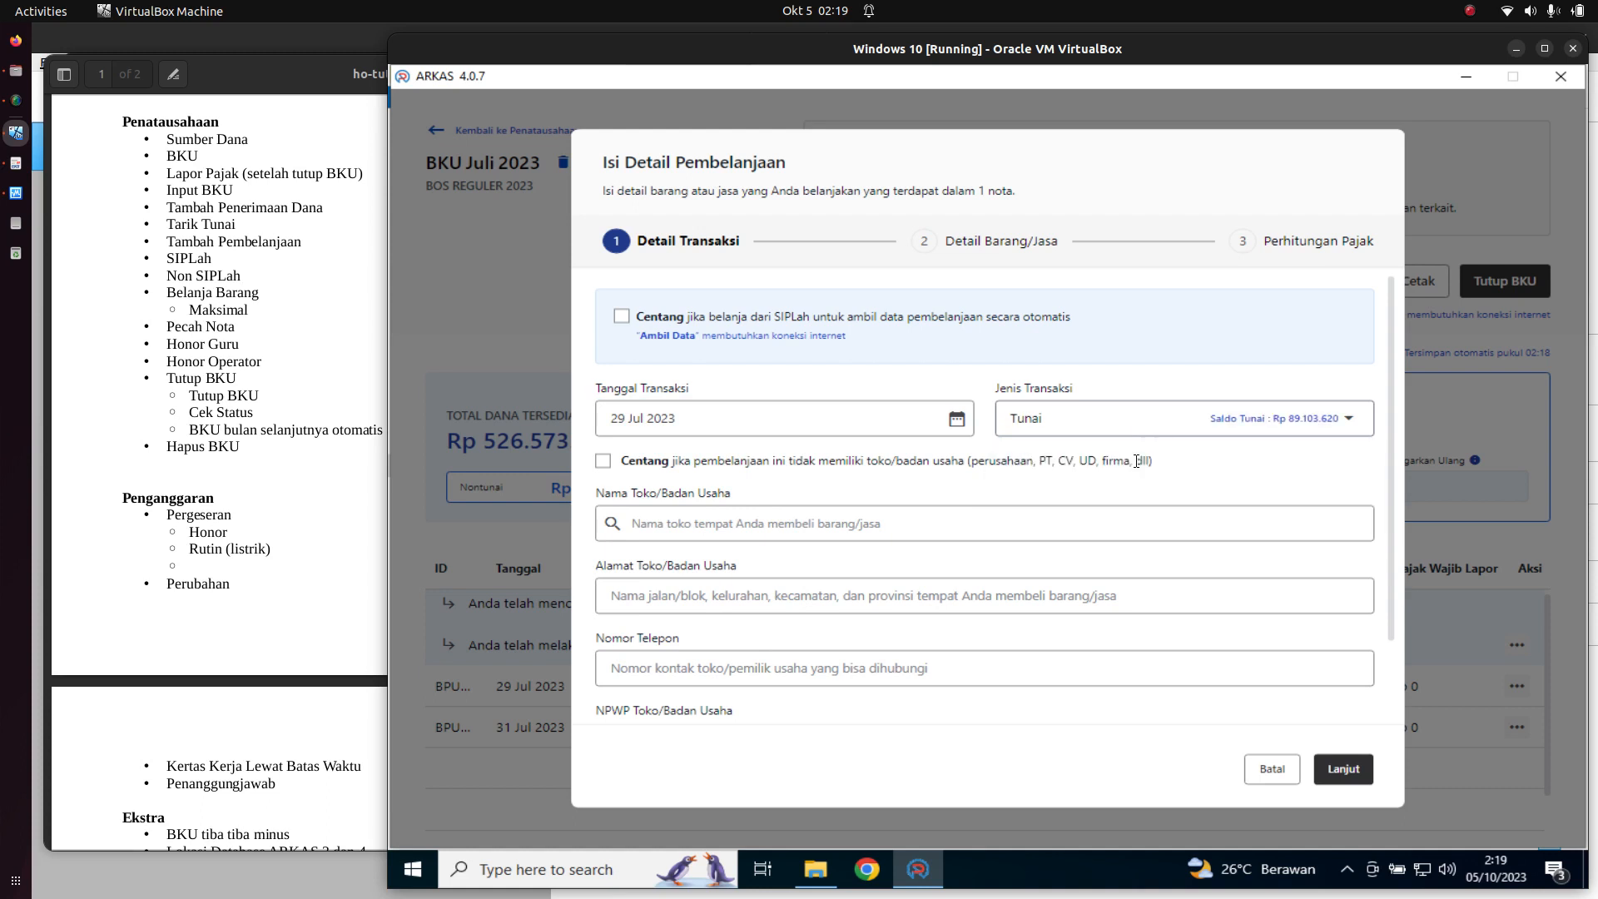
- Mark the purchase as having no toko/badan usaha, and fill in the payment recipient's name and address
{"action": "left_click", "coordinate": [720, 531]}
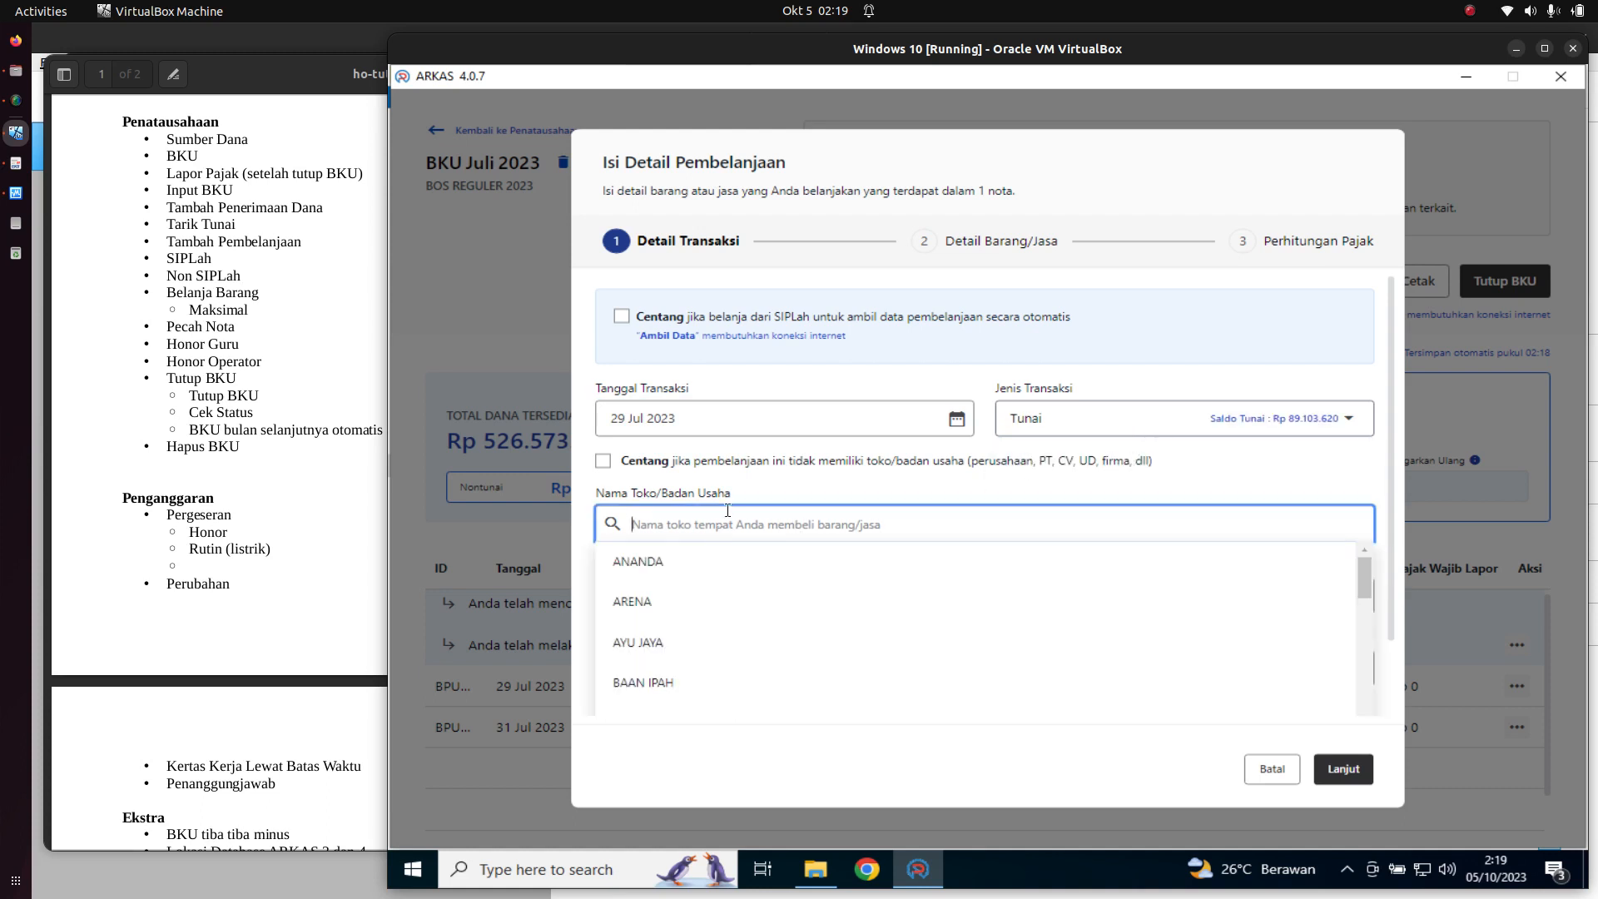
{"action": "left_click", "coordinate": [760, 493]}
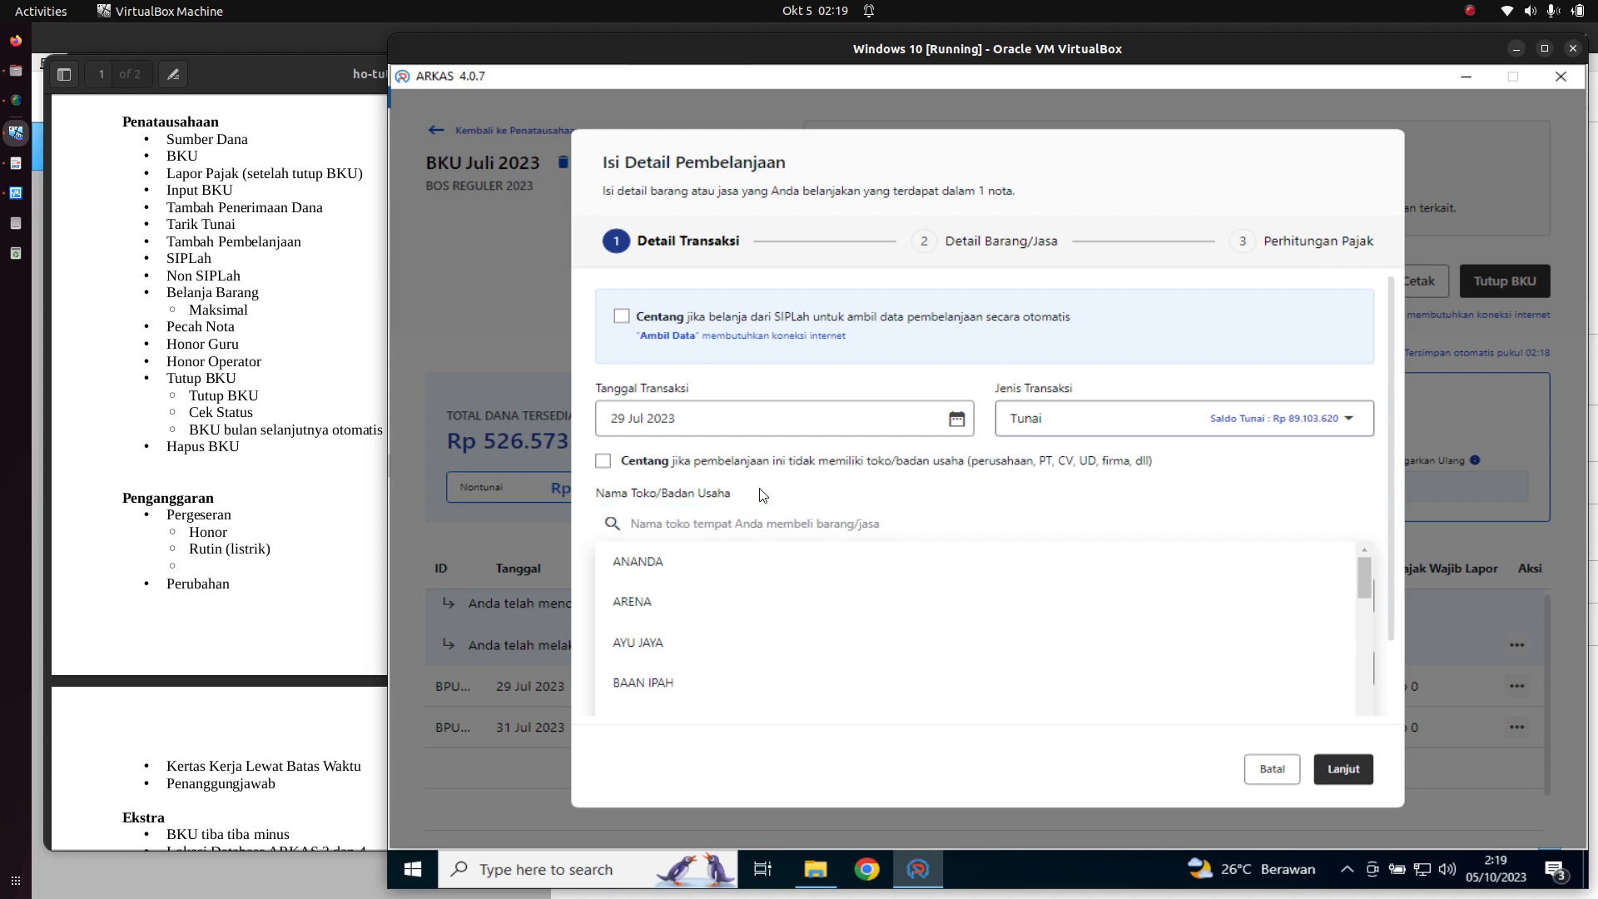
{"action": "left_click", "coordinate": [607, 465]}
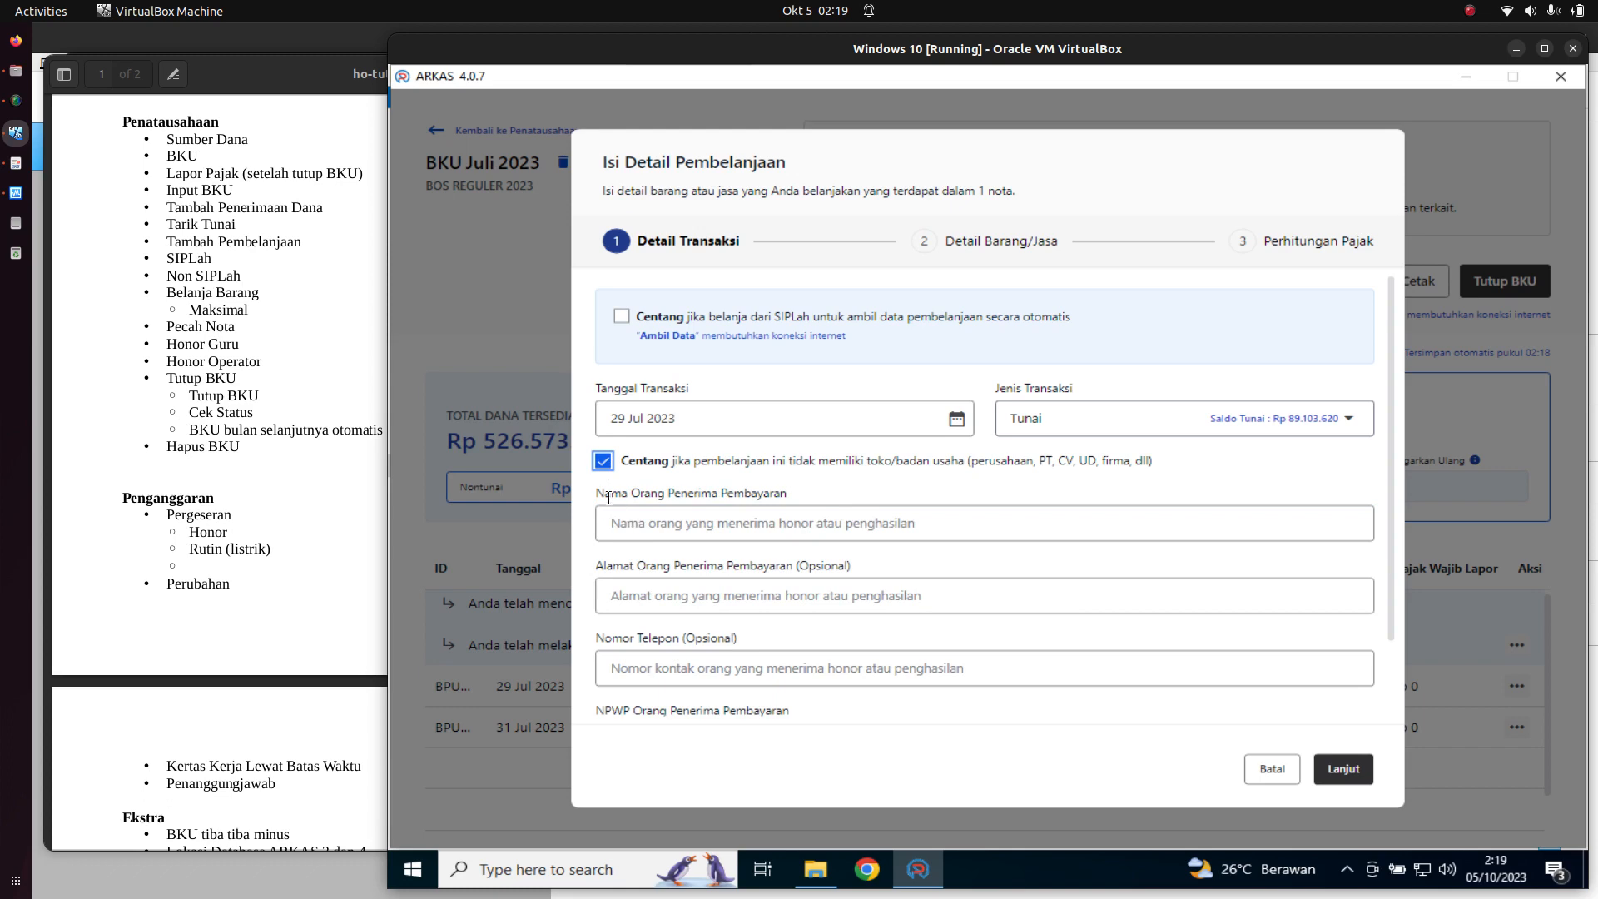
{"action": "left_click_drag", "start_coordinate": [604, 493], "coordinate": [785, 493]}
{"action": "left_click", "coordinate": [786, 528]}
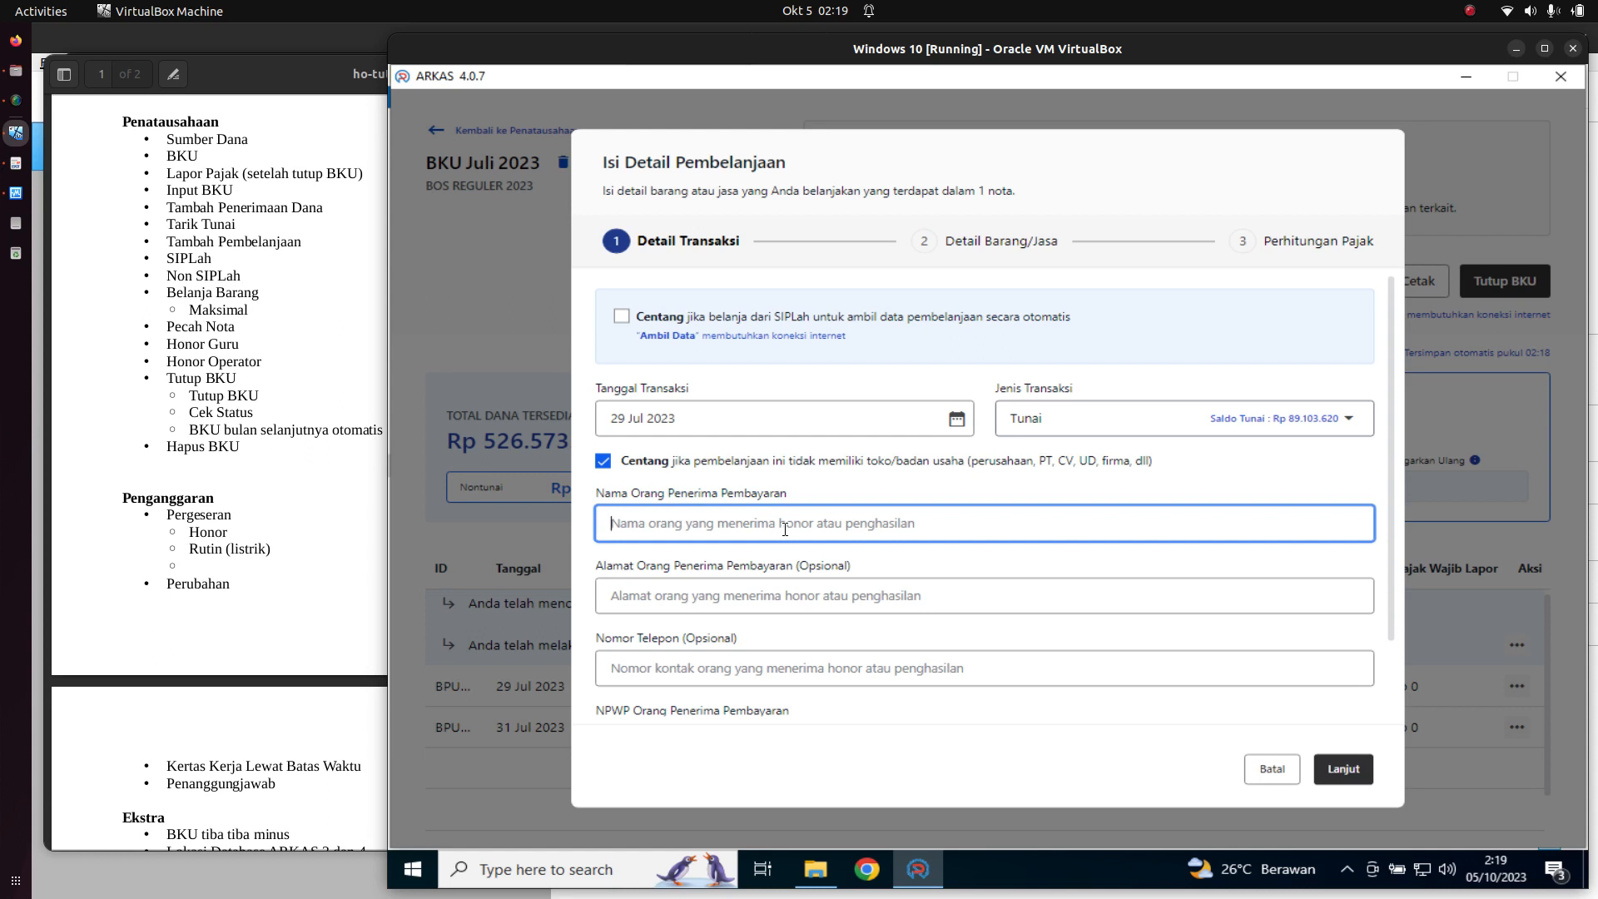
{"action": "type", "text": "Fulan"}
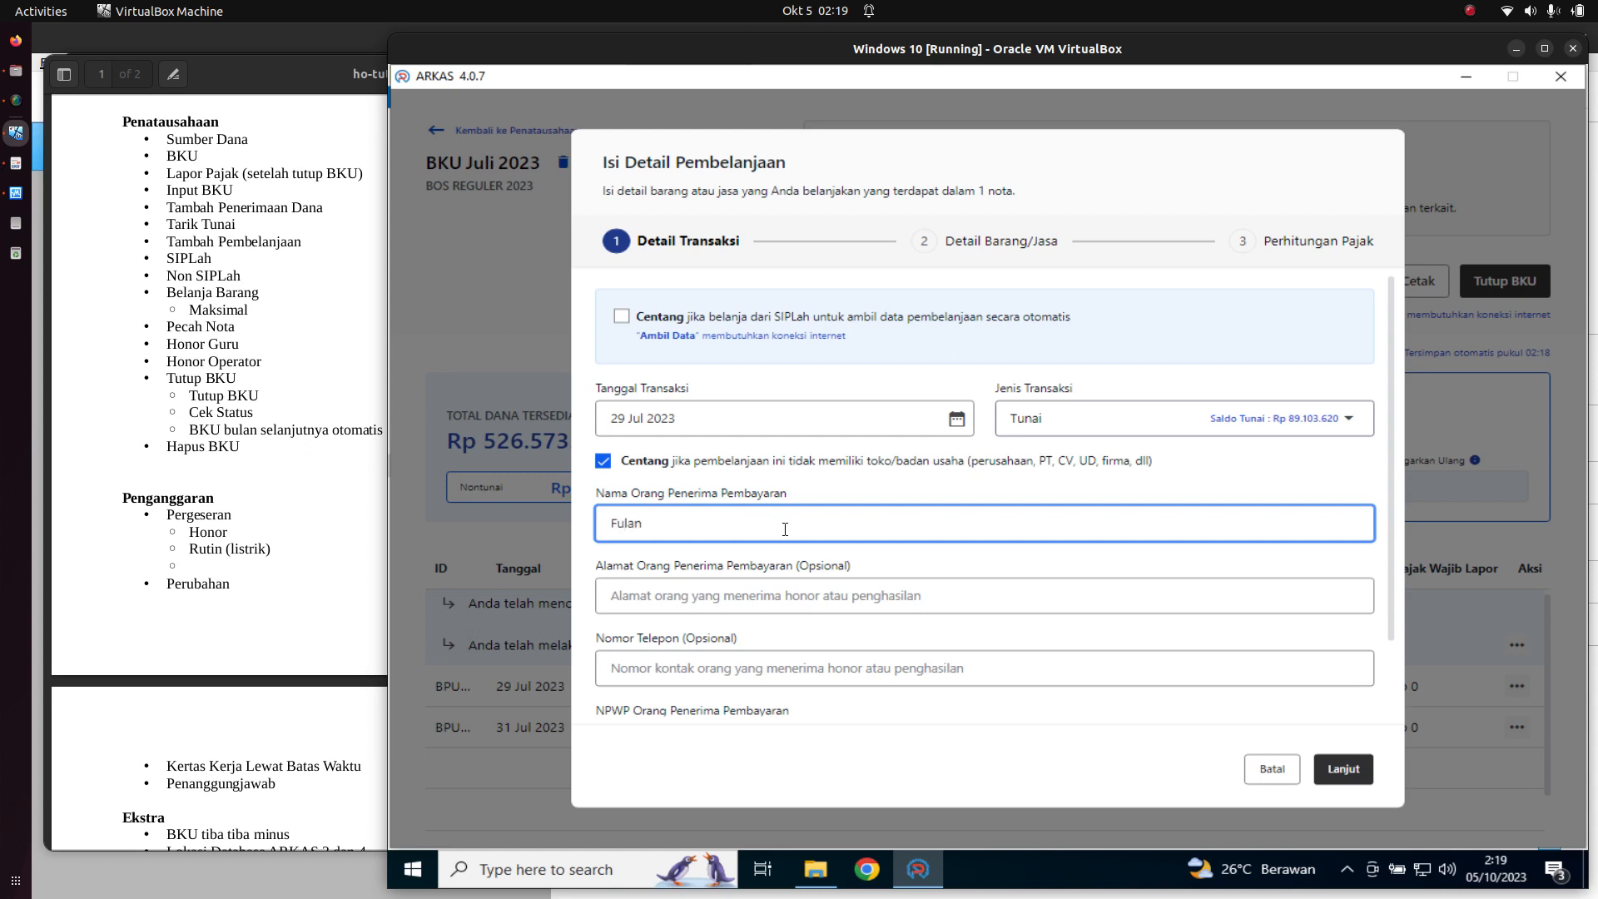
{"action": "left_click", "coordinate": [734, 596]}
{"action": "type", "text": "Cirebon"}
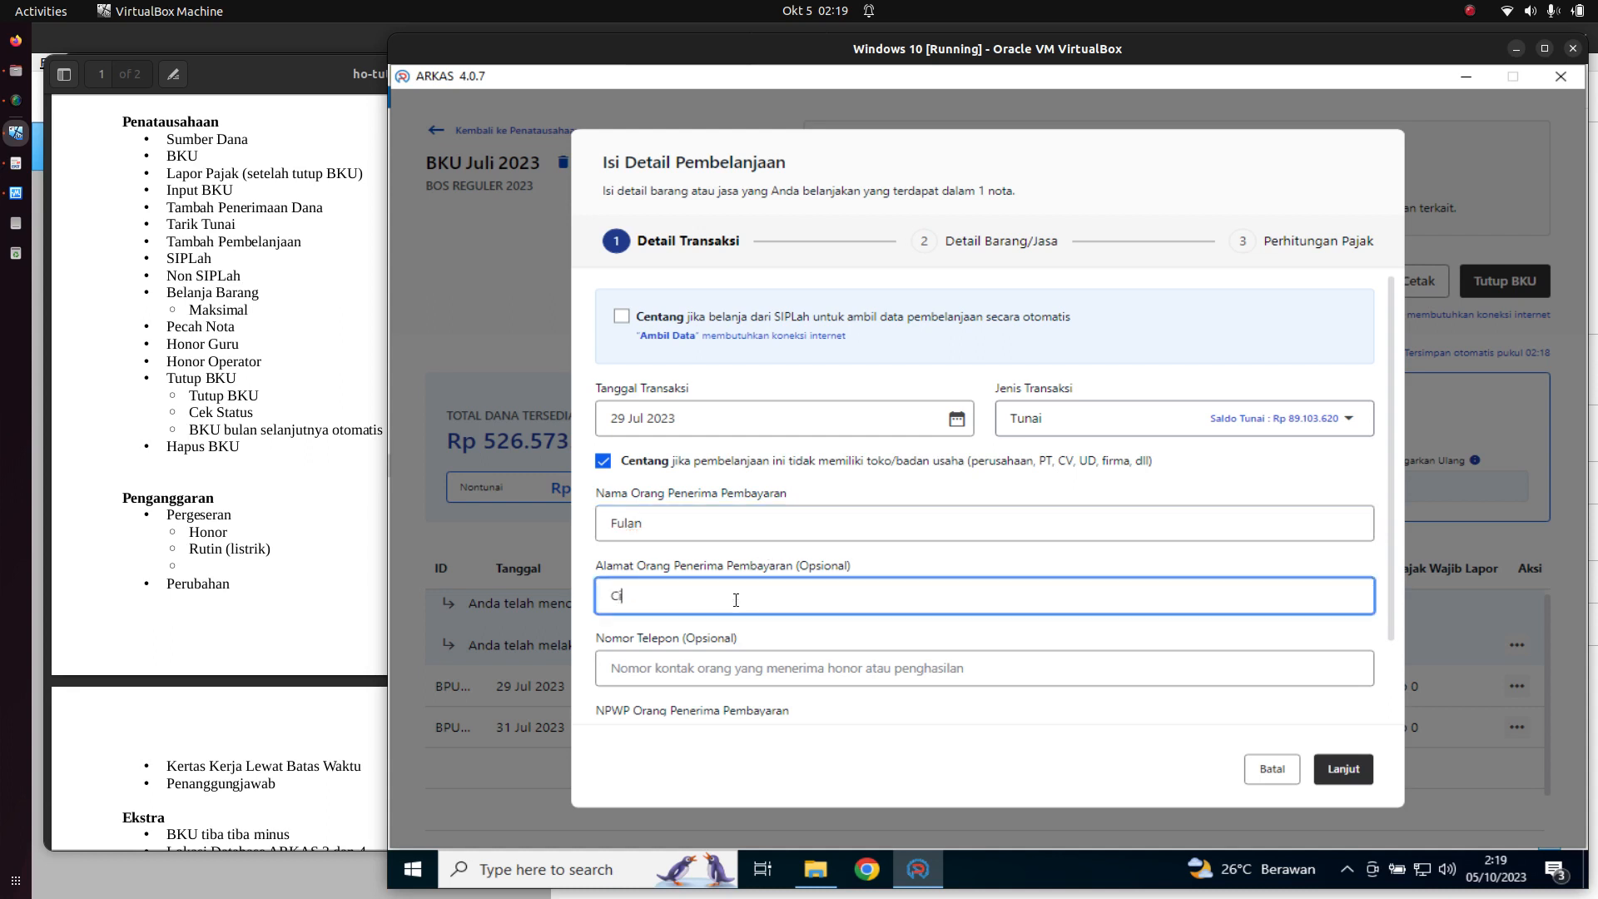
- Enter the recipient's phone number, mark the recipient as having no NPWP, and continue to Detail Barang/Jasa
{"action": "left_click", "coordinate": [749, 677]}
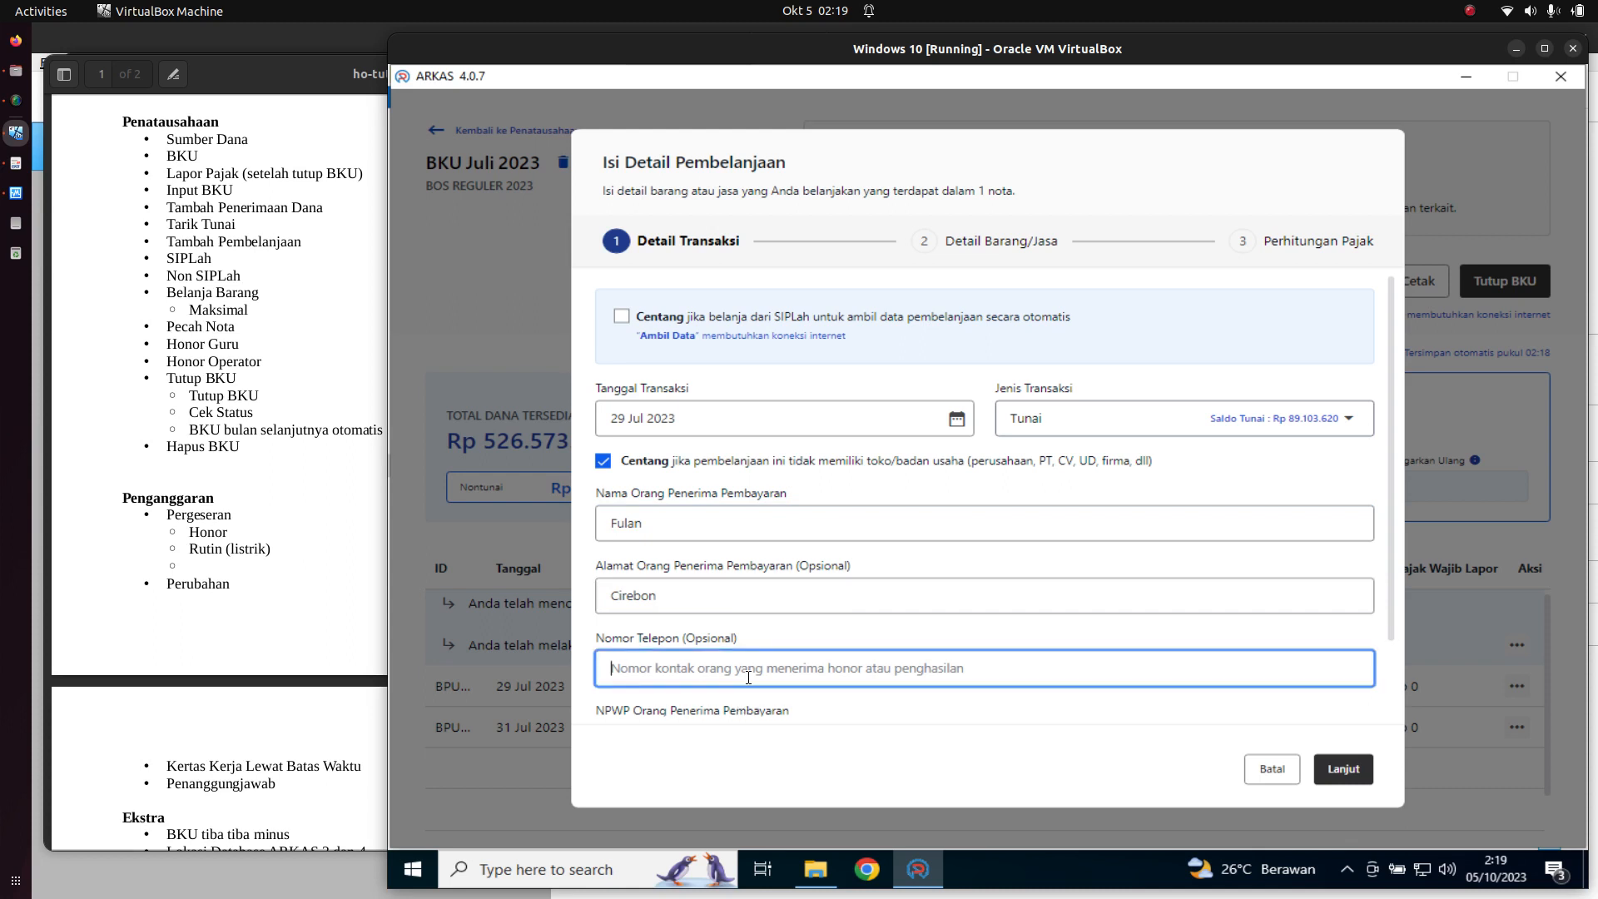
{"action": "type", "text": "08"}
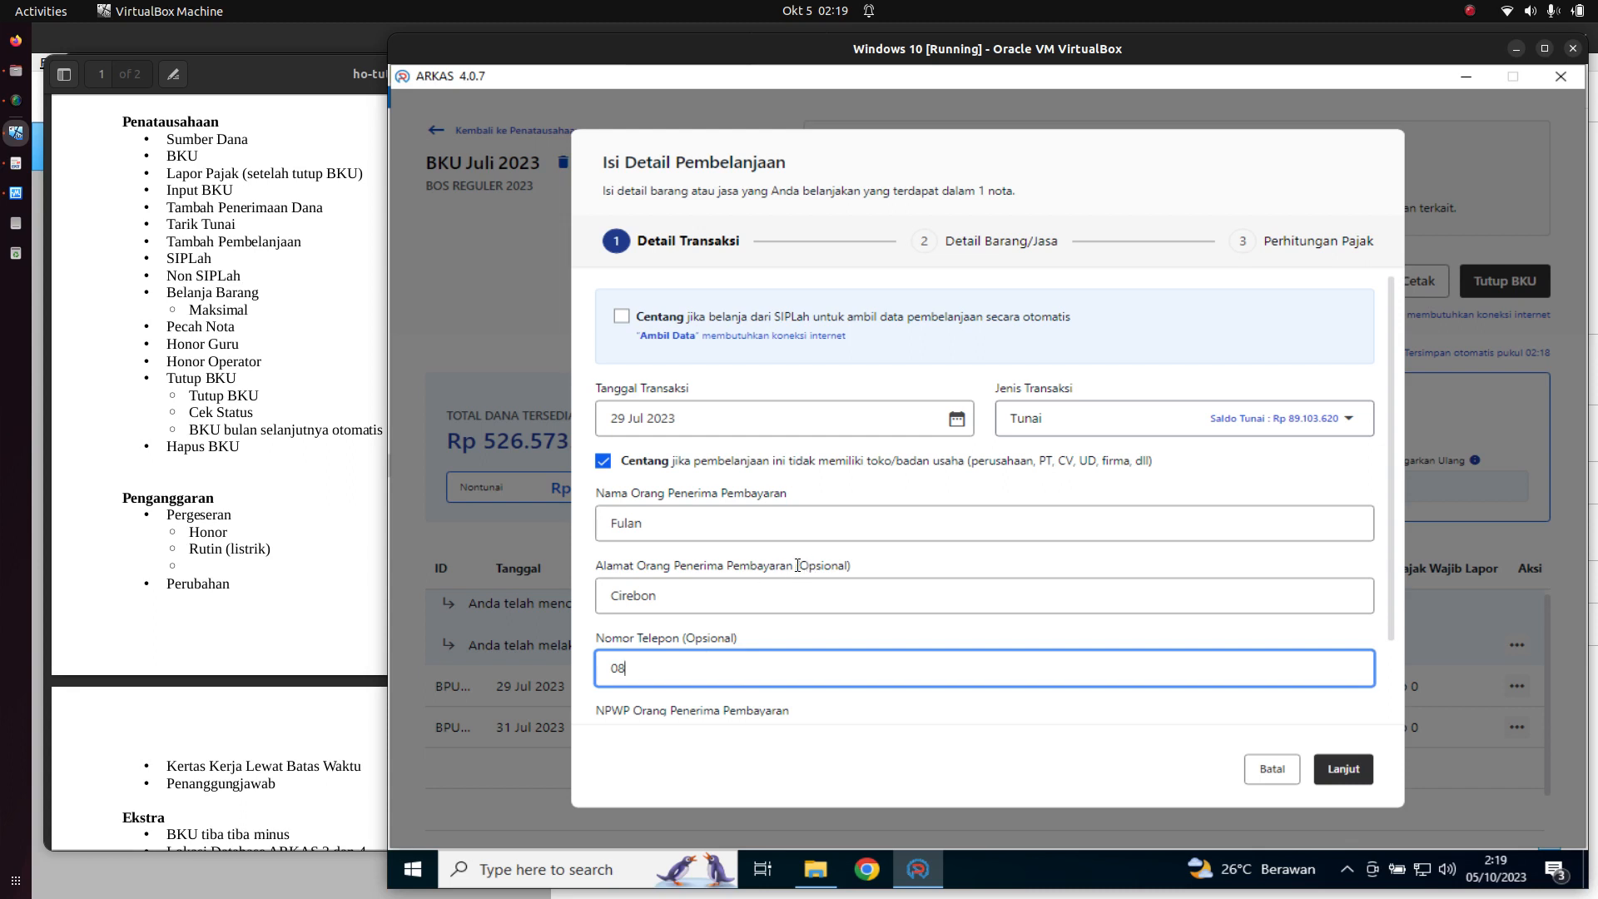
{"action": "left_click_drag", "start_coordinate": [798, 565], "coordinate": [839, 567]}
{"action": "left_click", "coordinate": [653, 669]}
{"action": "type", "text": "5"}
{"action": "scroll", "coordinate": [789, 697], "scroll_direction": "down", "scroll_amount": 2}
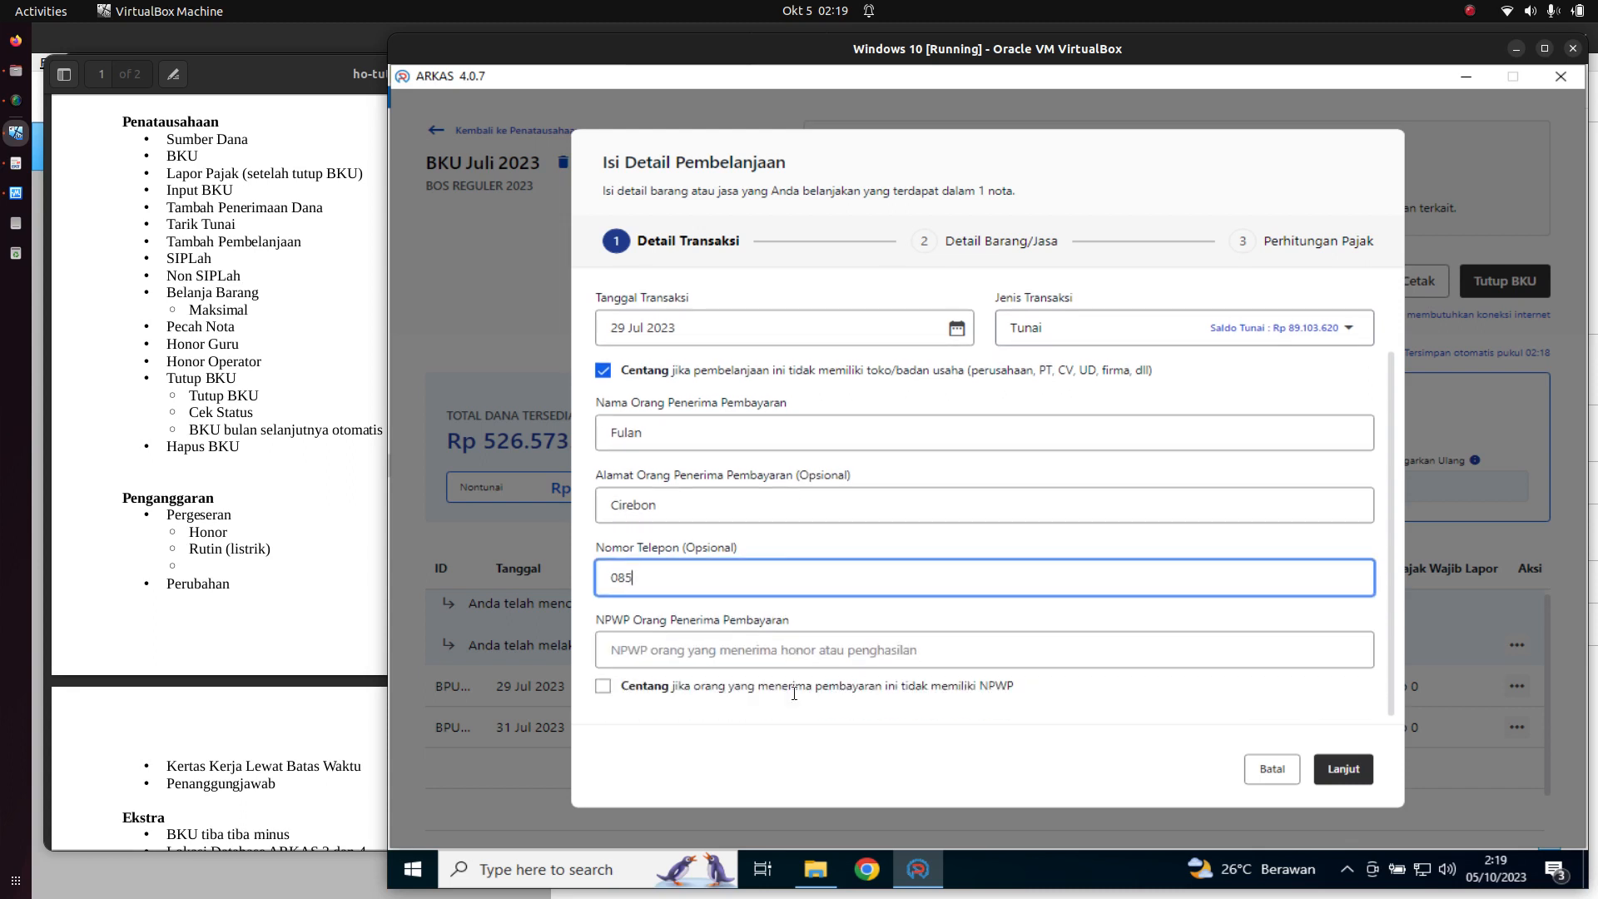
{"action": "left_click", "coordinate": [607, 693]}
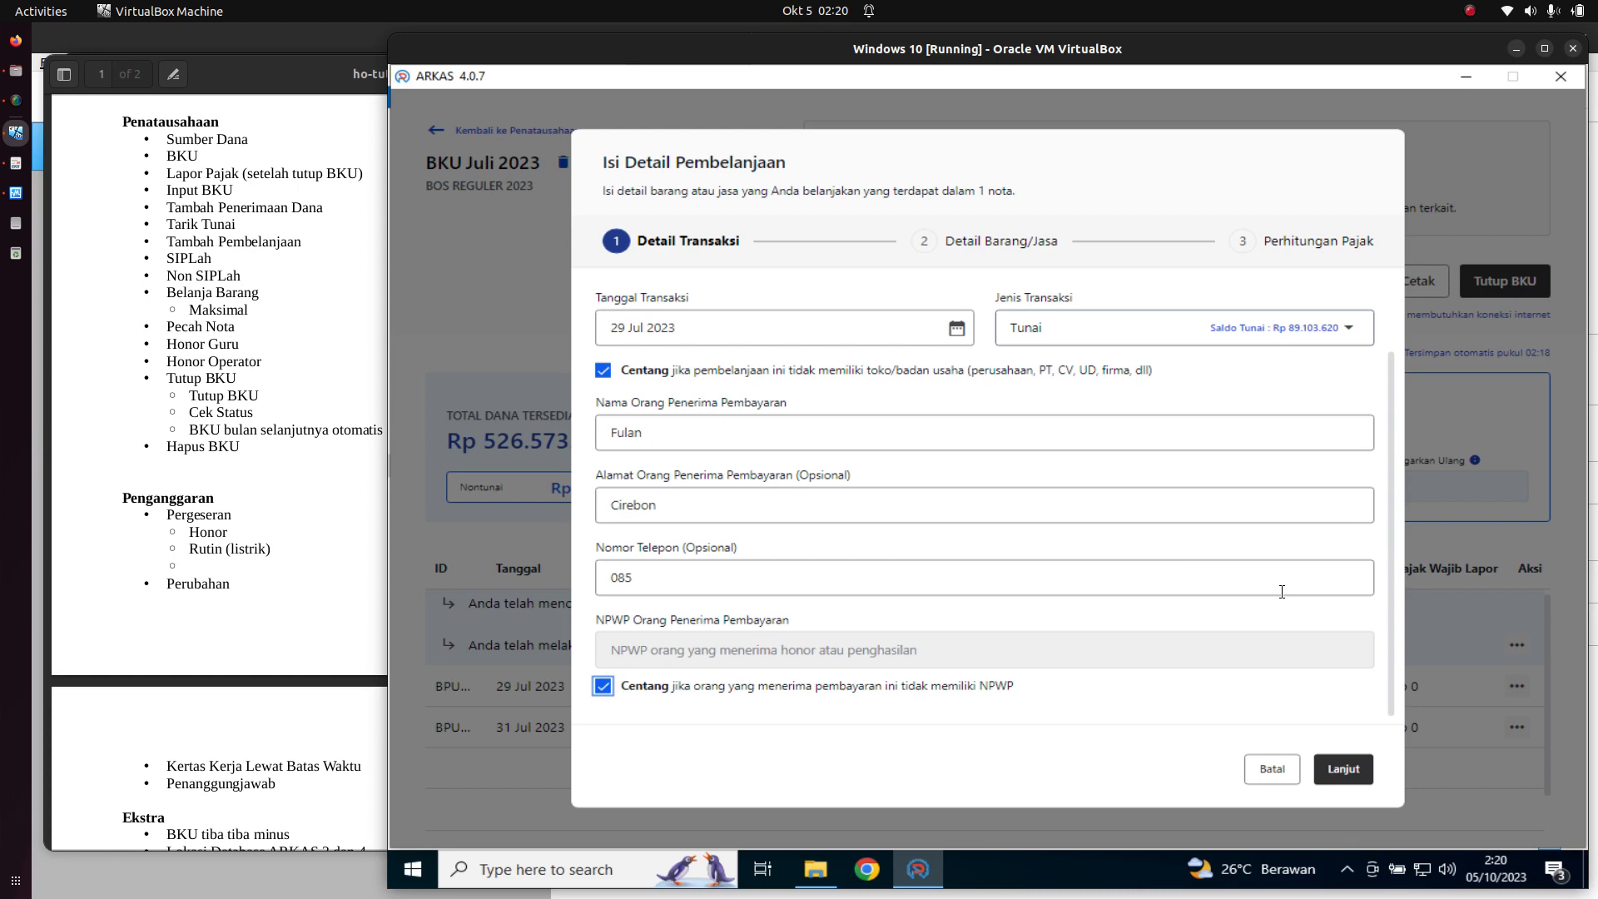
{"action": "left_click", "coordinate": [1350, 768]}
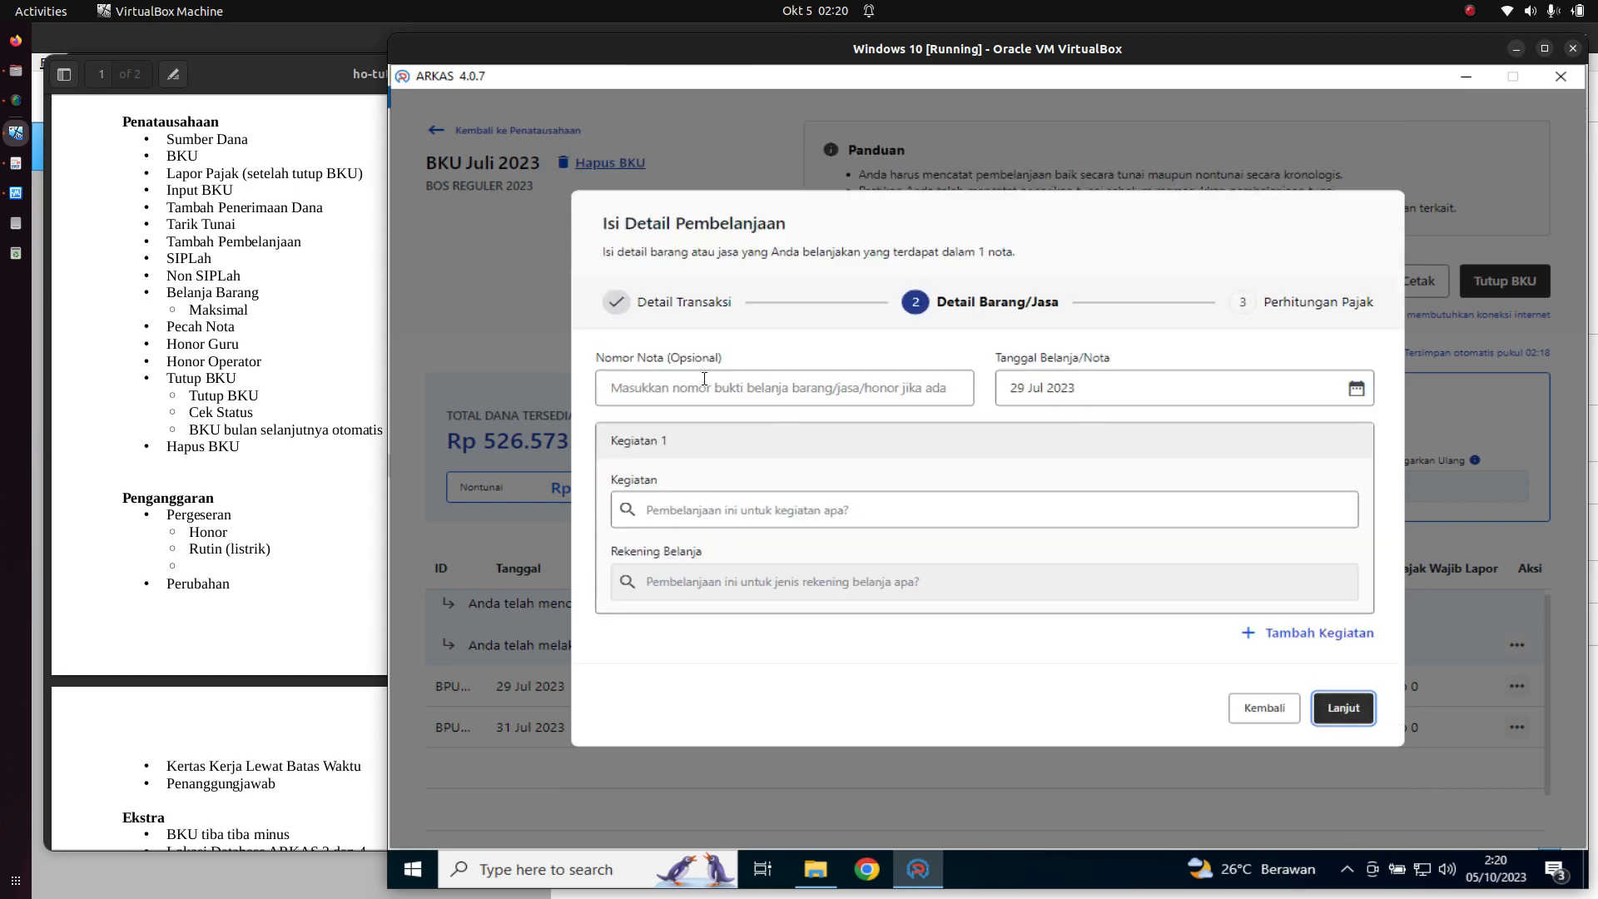
- Enter H-002 as the honor payment's Nomor Nota
{"action": "left_click", "coordinate": [710, 396]}
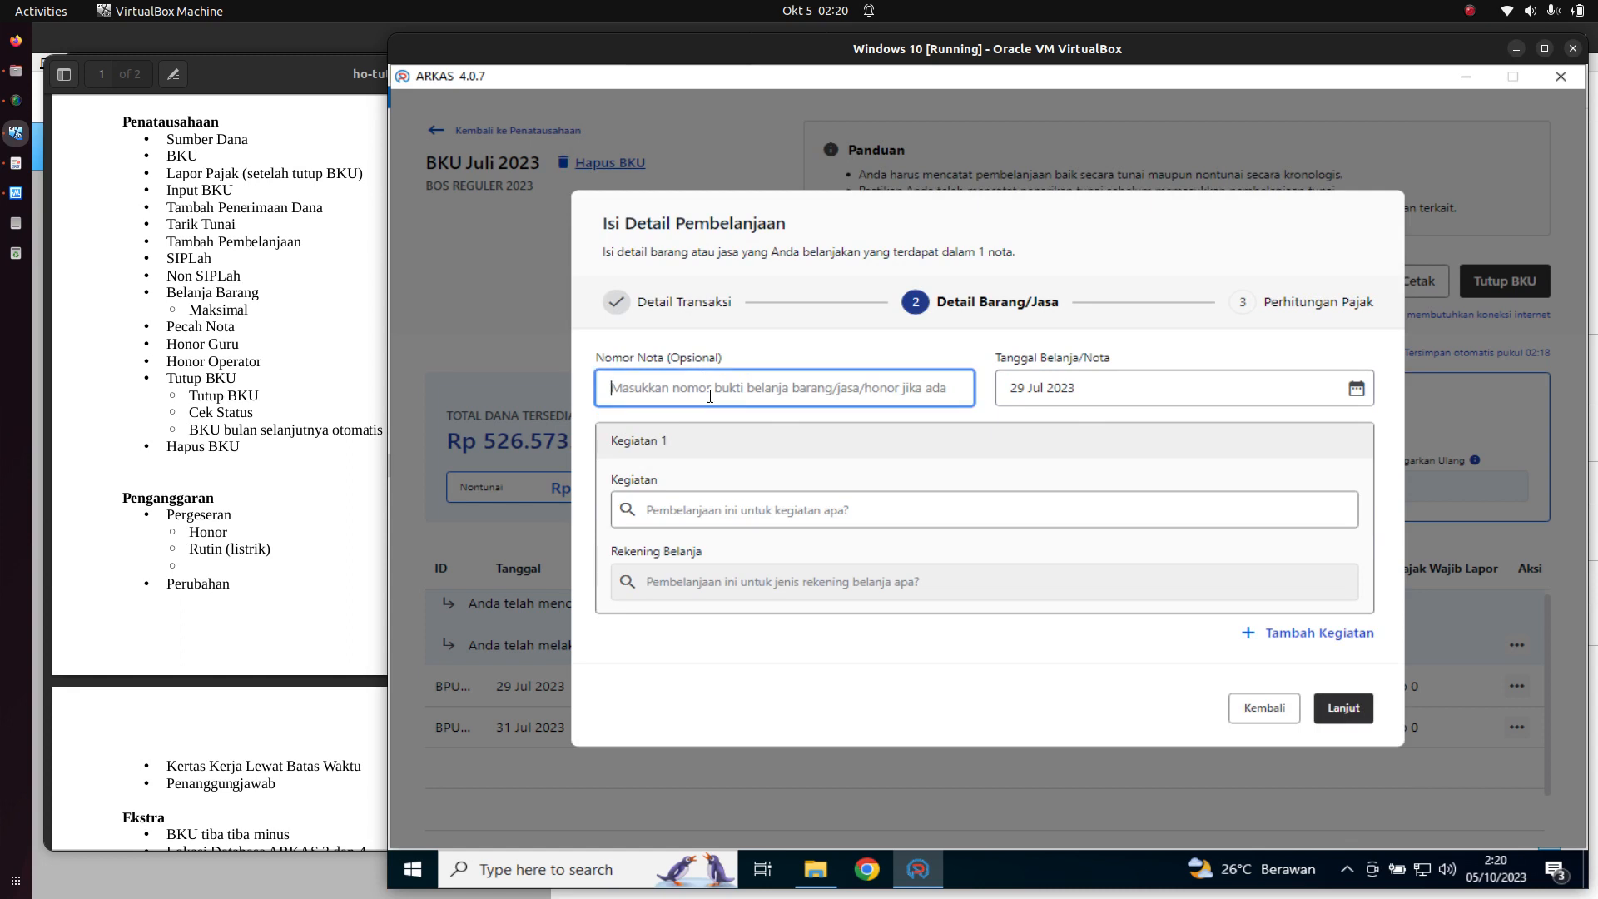
{"action": "type", "text": "H"}
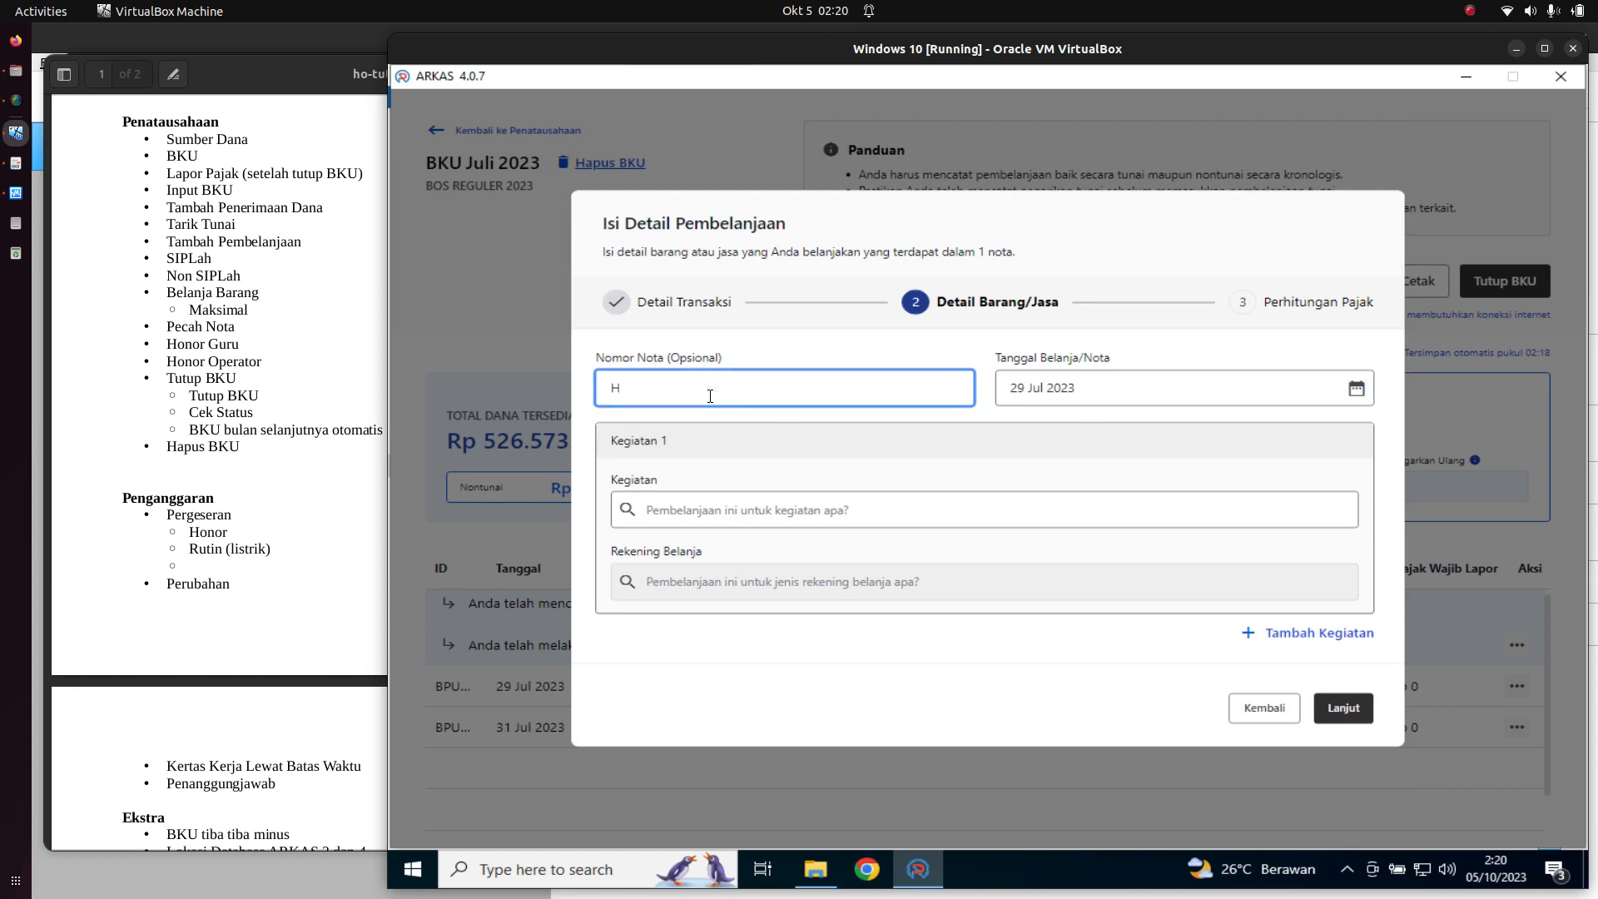
{"action": "type", "text": "-002"}
- Assign Kegiatan 1 to Pembayaran Honor Guru, with Belanja Jasa Tenaga Pendidikan / Honorarium Guru as its Rekening Belanja
{"action": "left_click", "coordinate": [741, 507]}
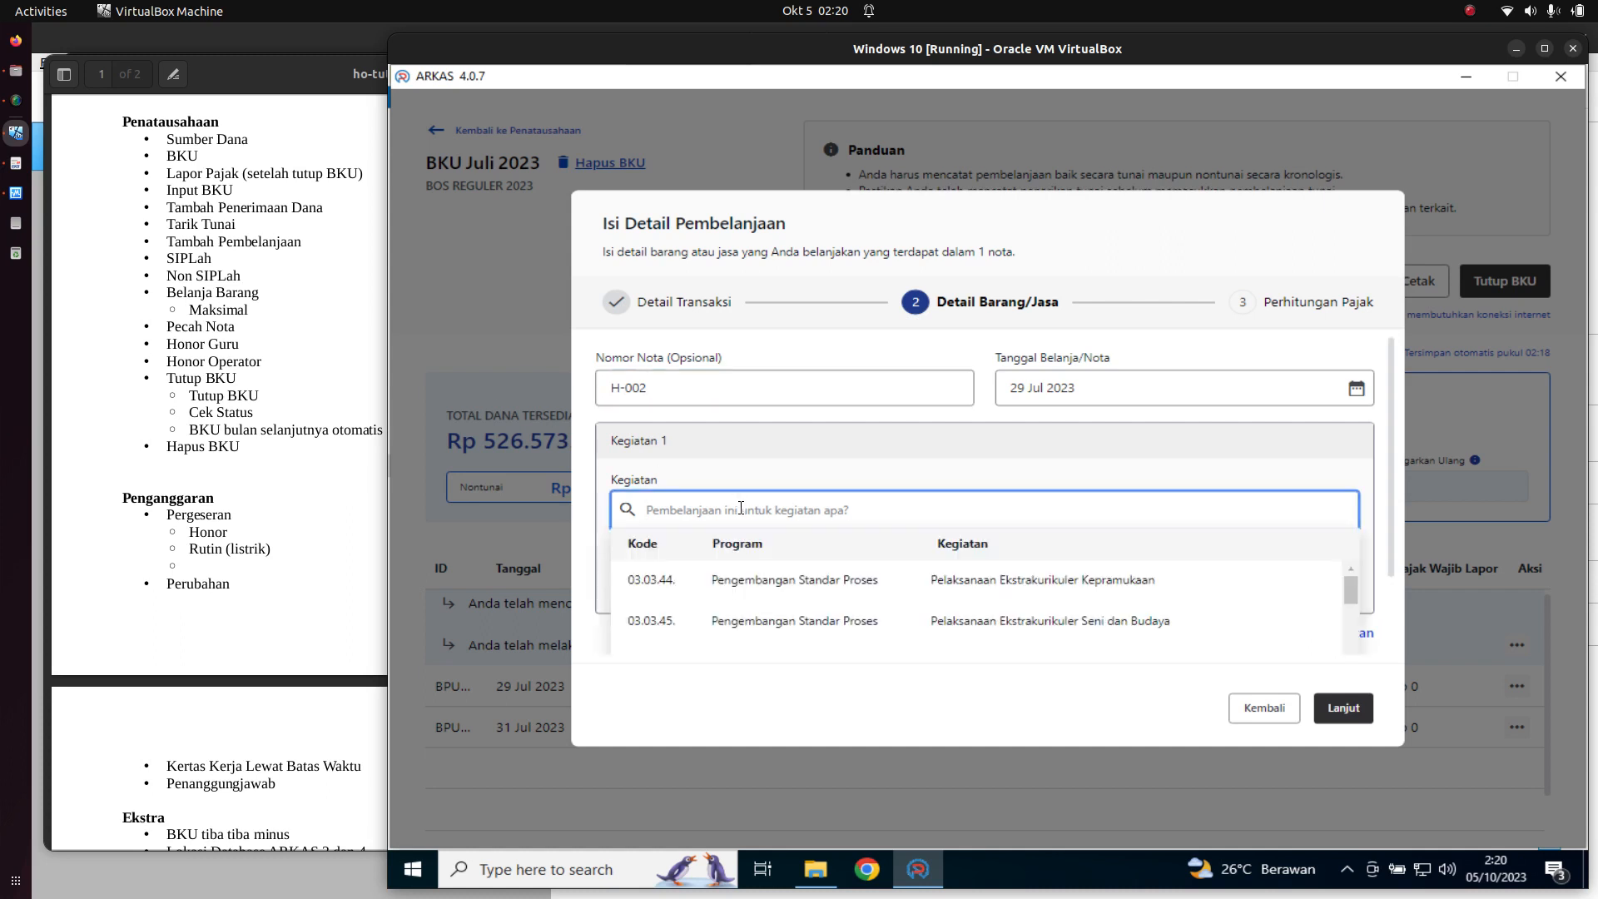
{"action": "type", "text": "hon"}
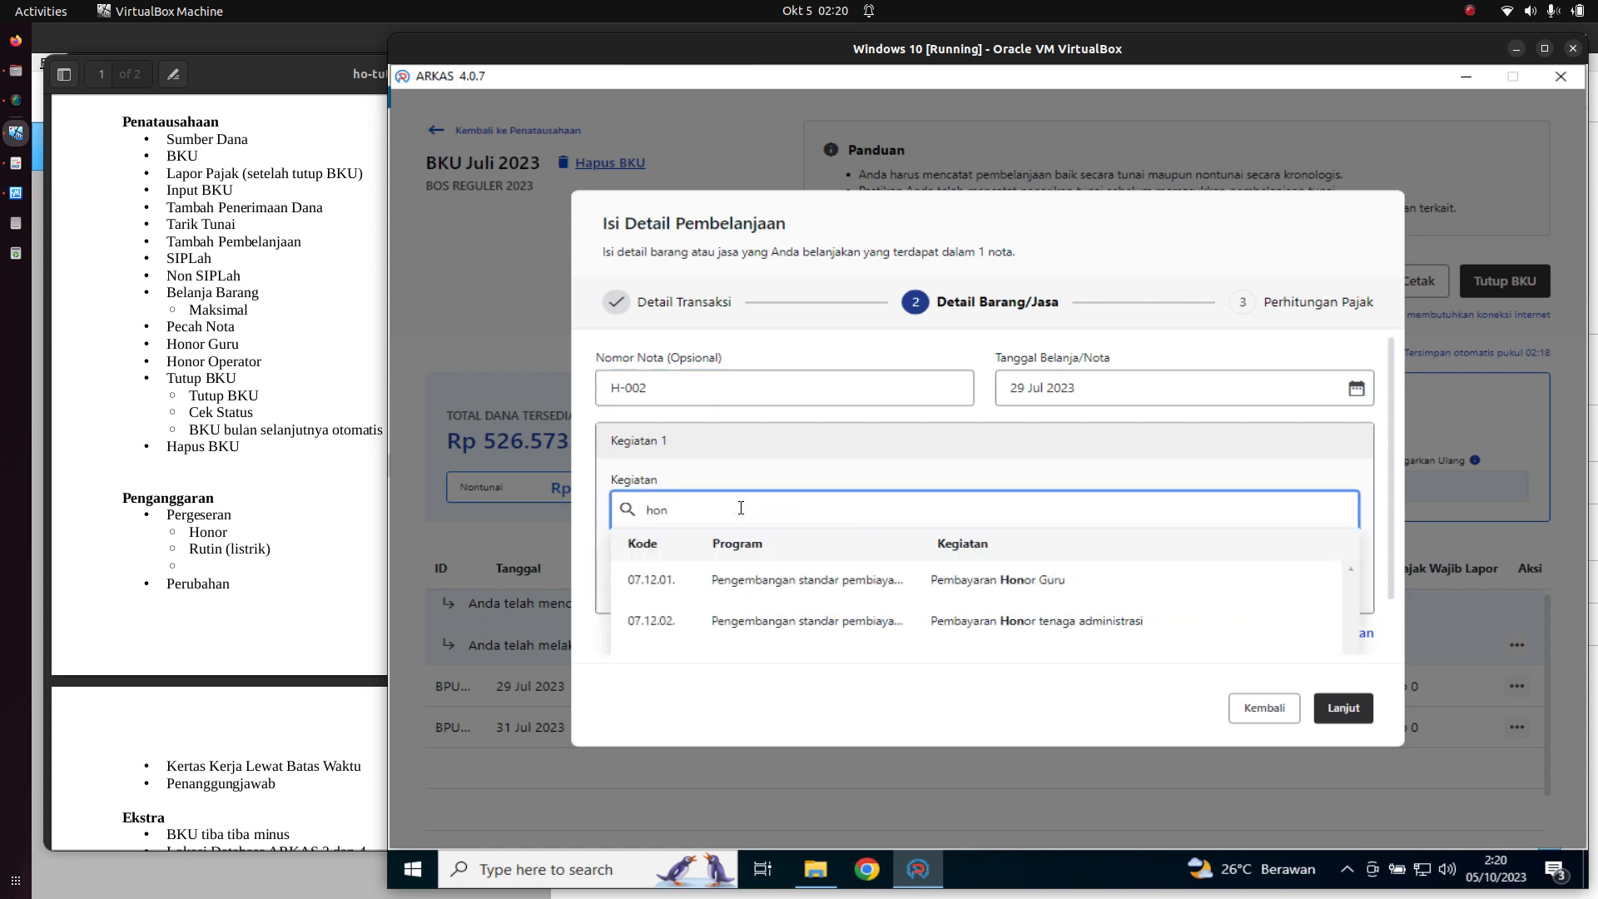
{"action": "left_click", "coordinate": [782, 580]}
{"action": "left_click", "coordinate": [860, 583]}
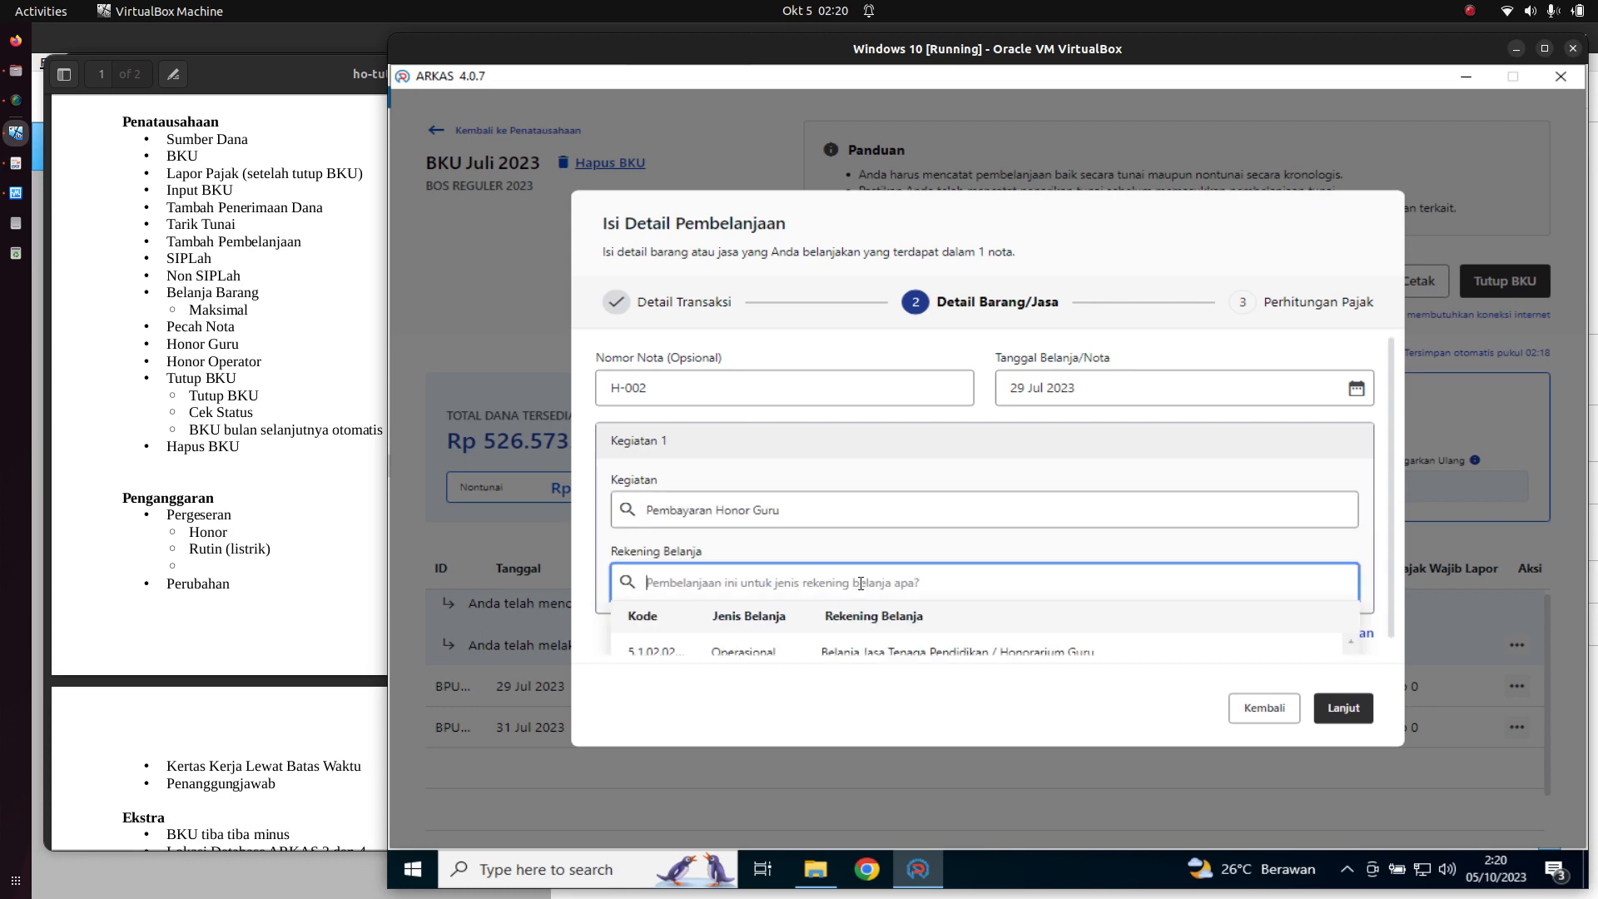
{"action": "scroll", "coordinate": [866, 601], "scroll_direction": "down", "scroll_amount": 1}
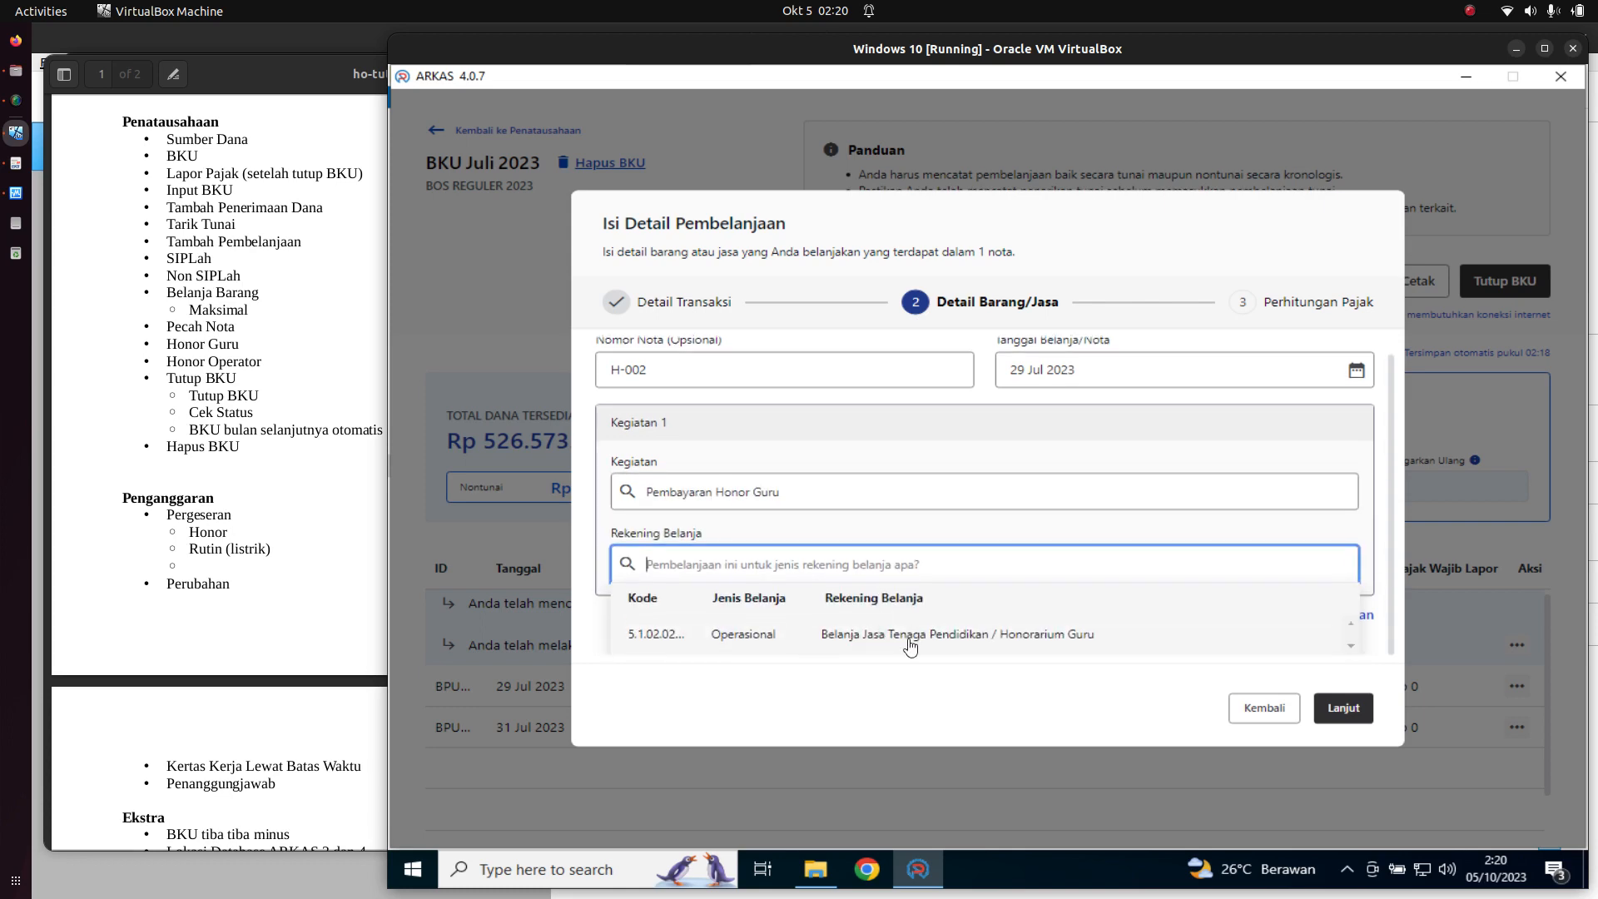
{"action": "left_click", "coordinate": [911, 641]}
- Include only the first teacher in the Uraian list, at the default Jumlah of 36 and Harga Satuan of Rp. 35.000
{"action": "scroll", "coordinate": [1199, 624], "scroll_direction": "down", "scroll_amount": 1}
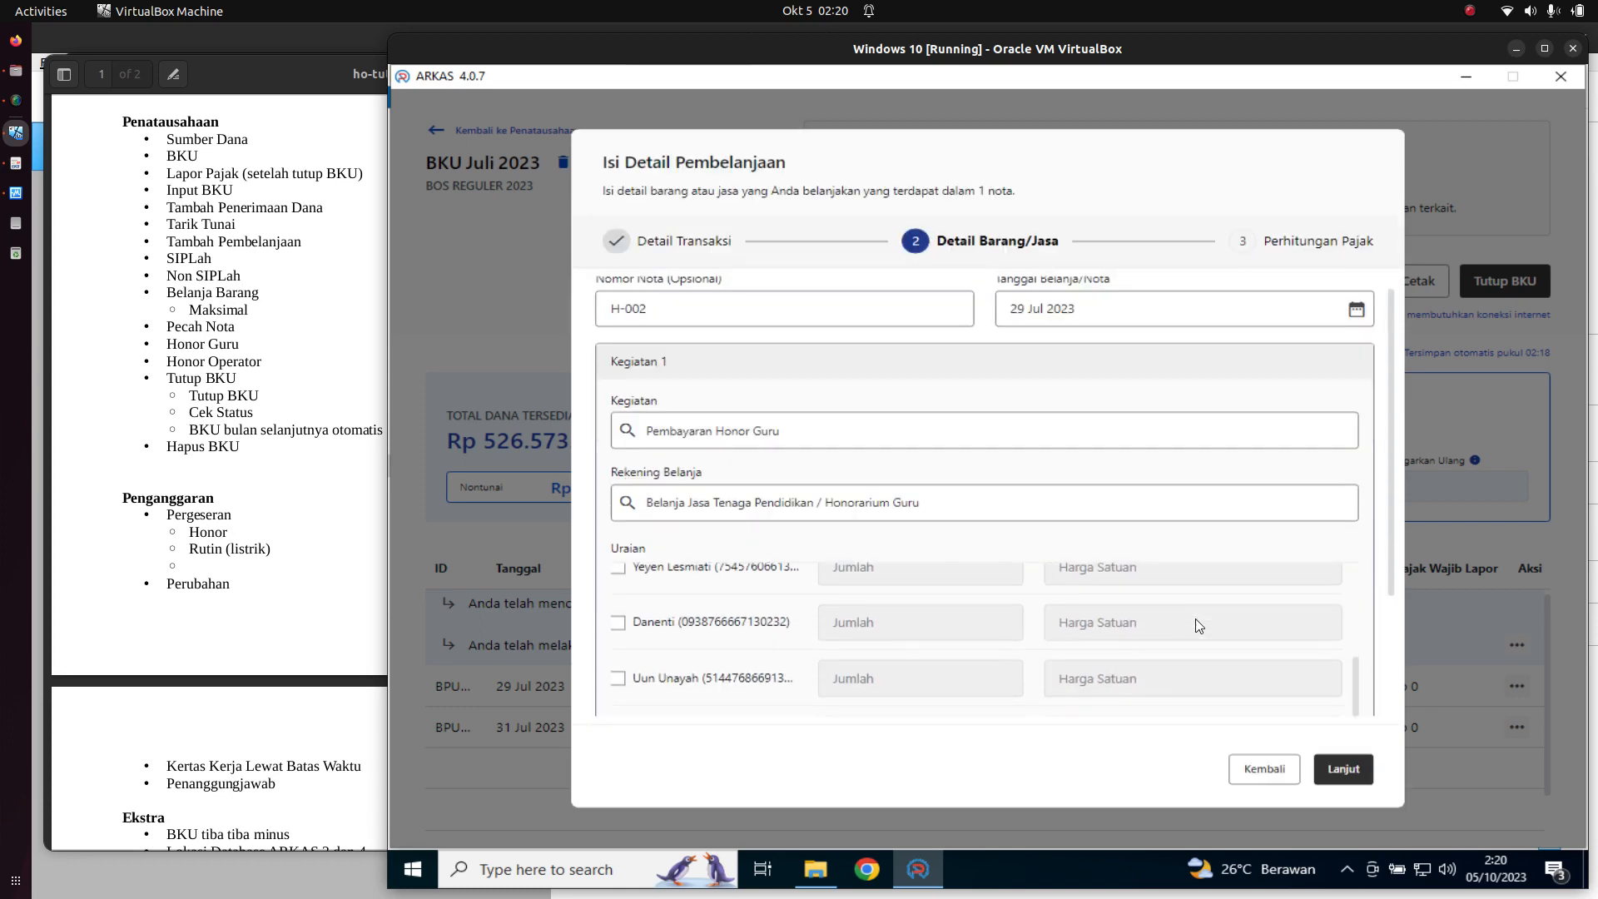
{"action": "scroll", "coordinate": [1278, 610], "scroll_direction": "up", "scroll_amount": 1}
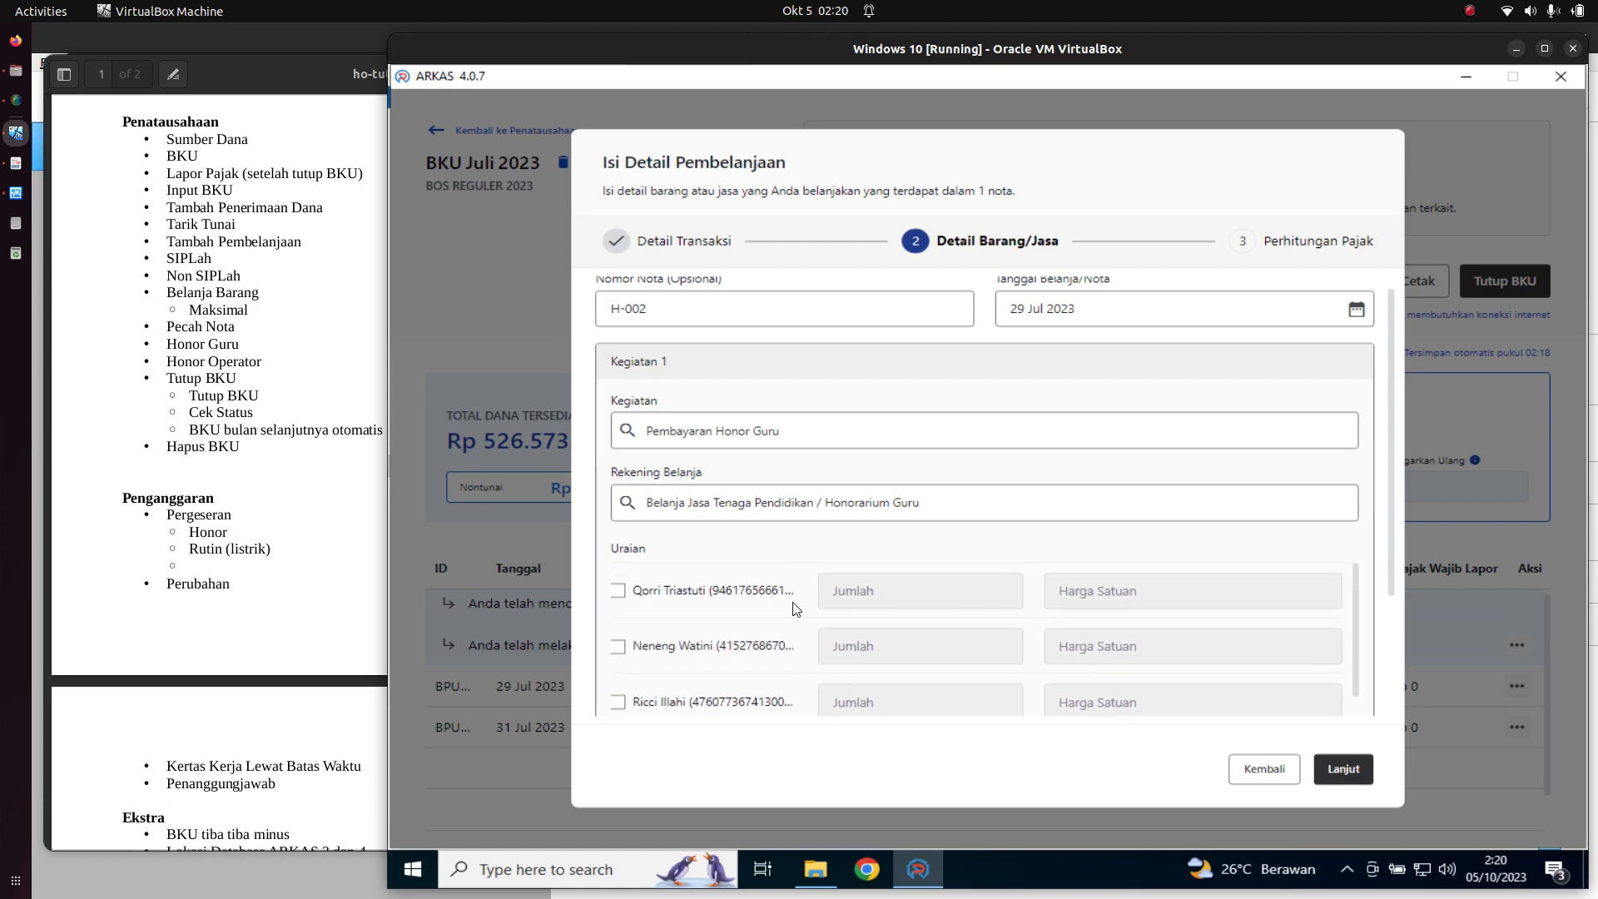
{"action": "left_click", "coordinate": [619, 591]}
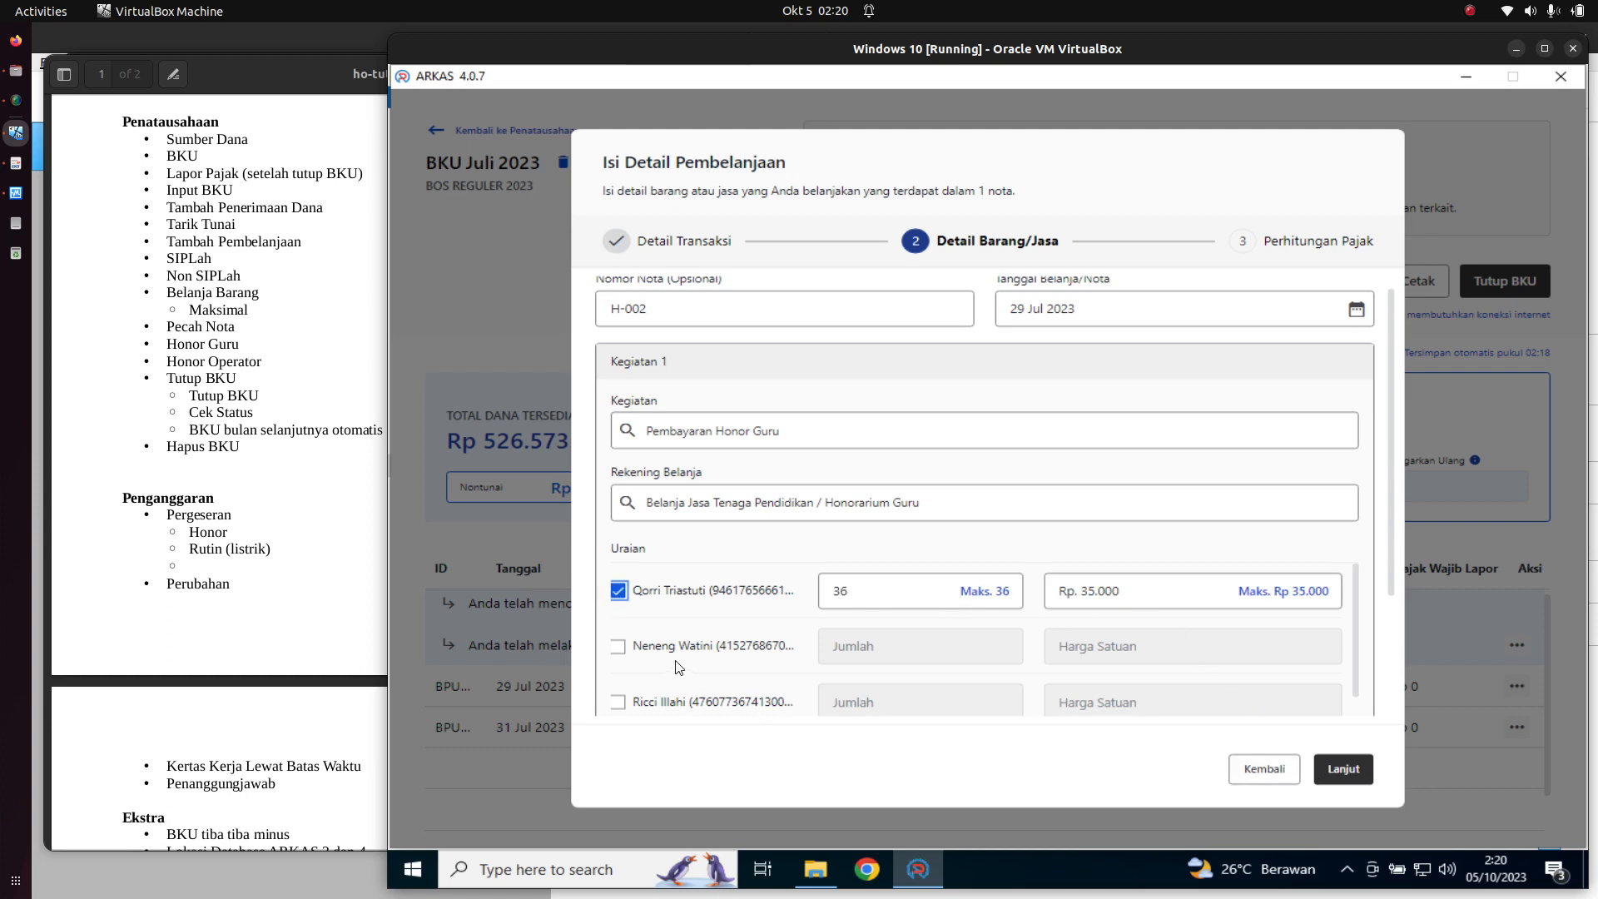
{"action": "left_click", "coordinate": [618, 646]}
{"action": "left_click", "coordinate": [618, 591]}
{"action": "left_click", "coordinate": [618, 647]}
{"action": "left_click", "coordinate": [618, 592]}
{"action": "scroll", "coordinate": [856, 582], "scroll_direction": "down", "scroll_amount": 5}
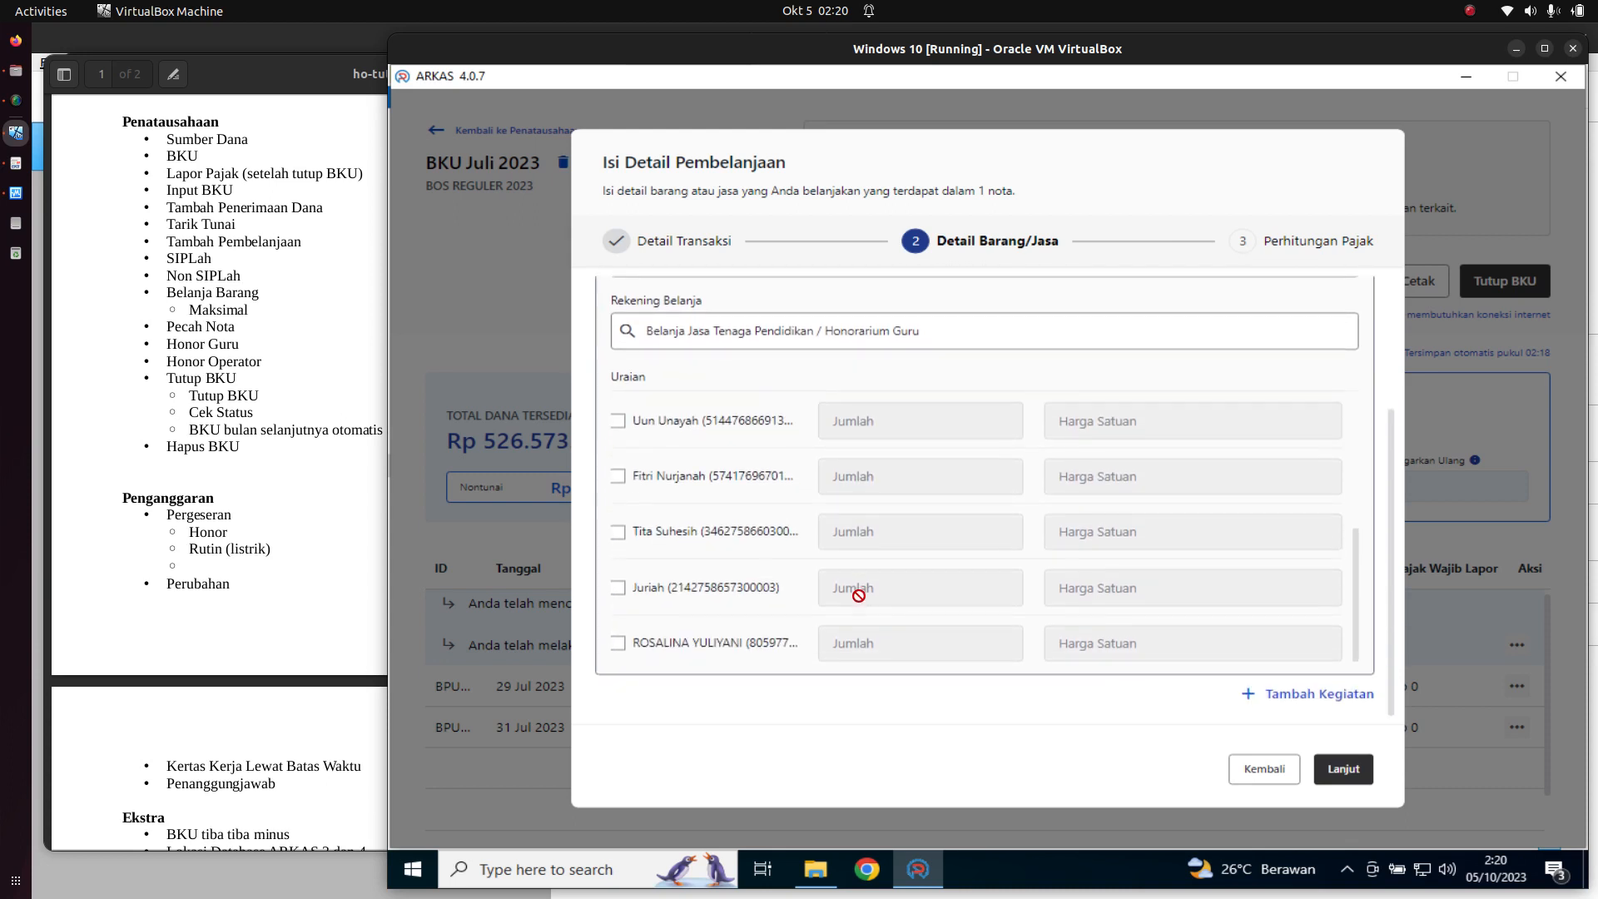
{"action": "scroll", "coordinate": [856, 613], "scroll_direction": "up", "scroll_amount": 3}
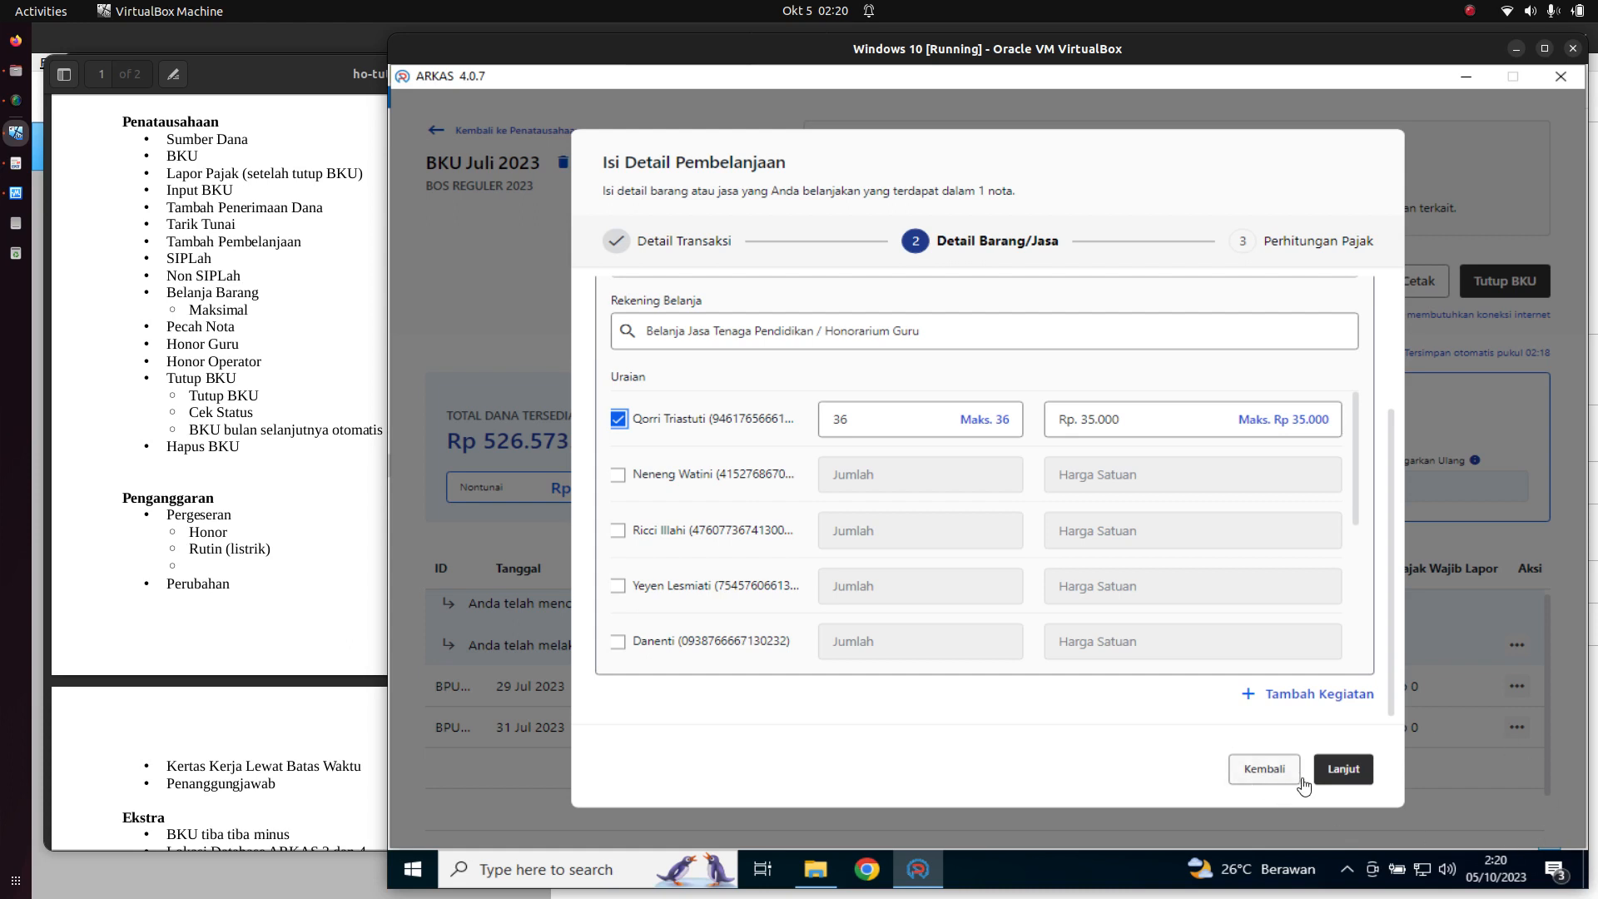
- Continue to Perhitungan Pajak and save the teacher honor payment in the BKU
{"action": "left_click", "coordinate": [1333, 773]}
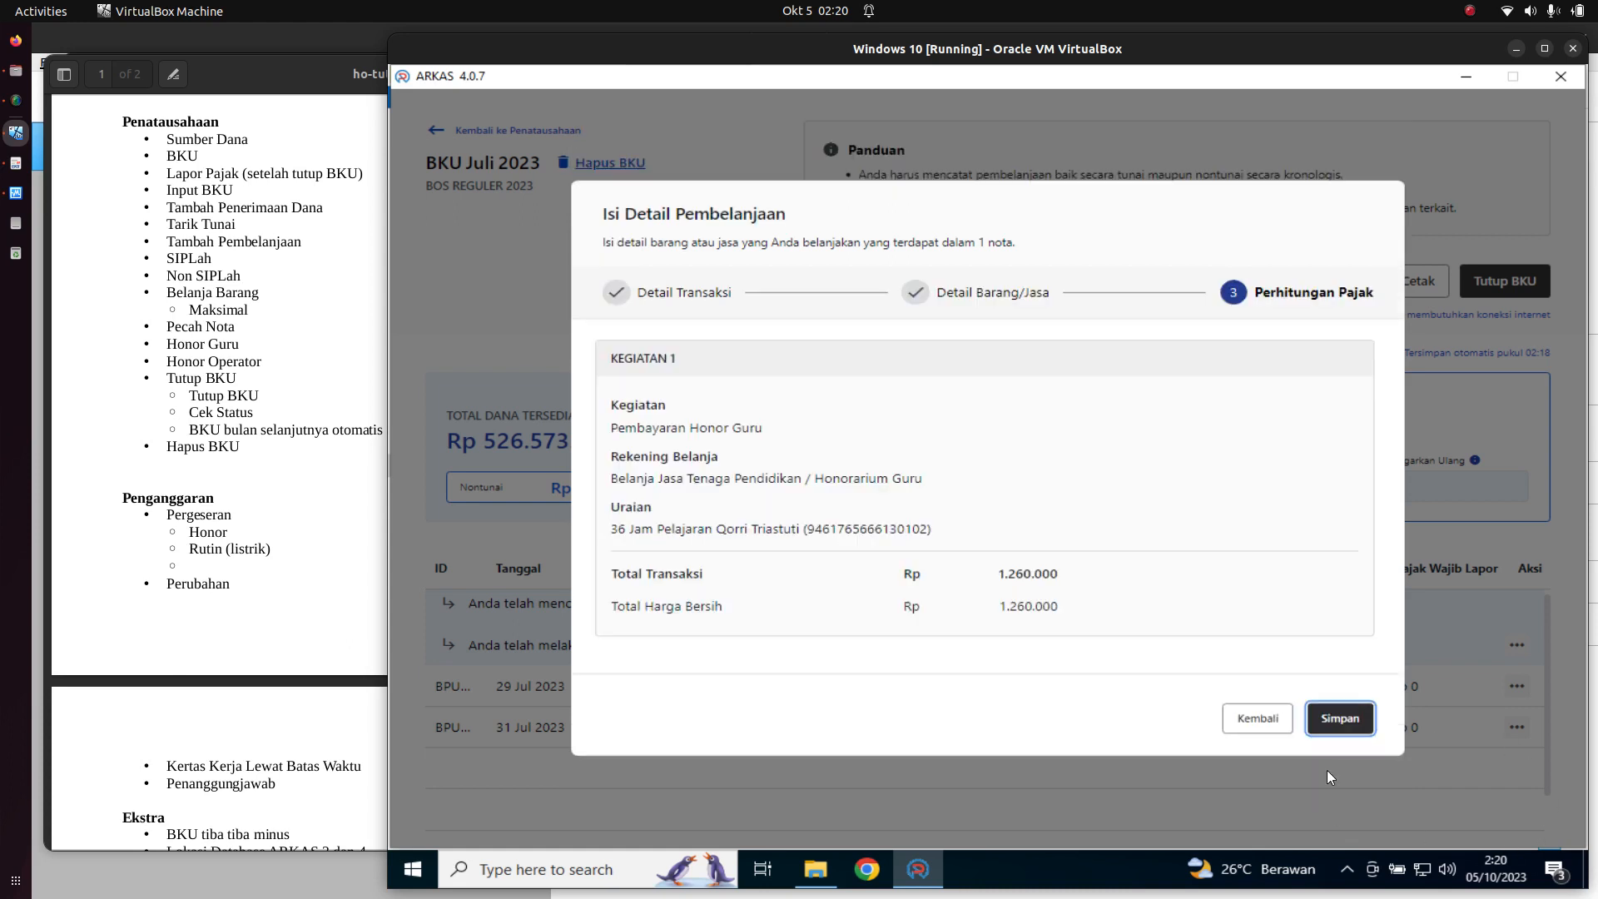
{"action": "left_click", "coordinate": [1350, 725]}
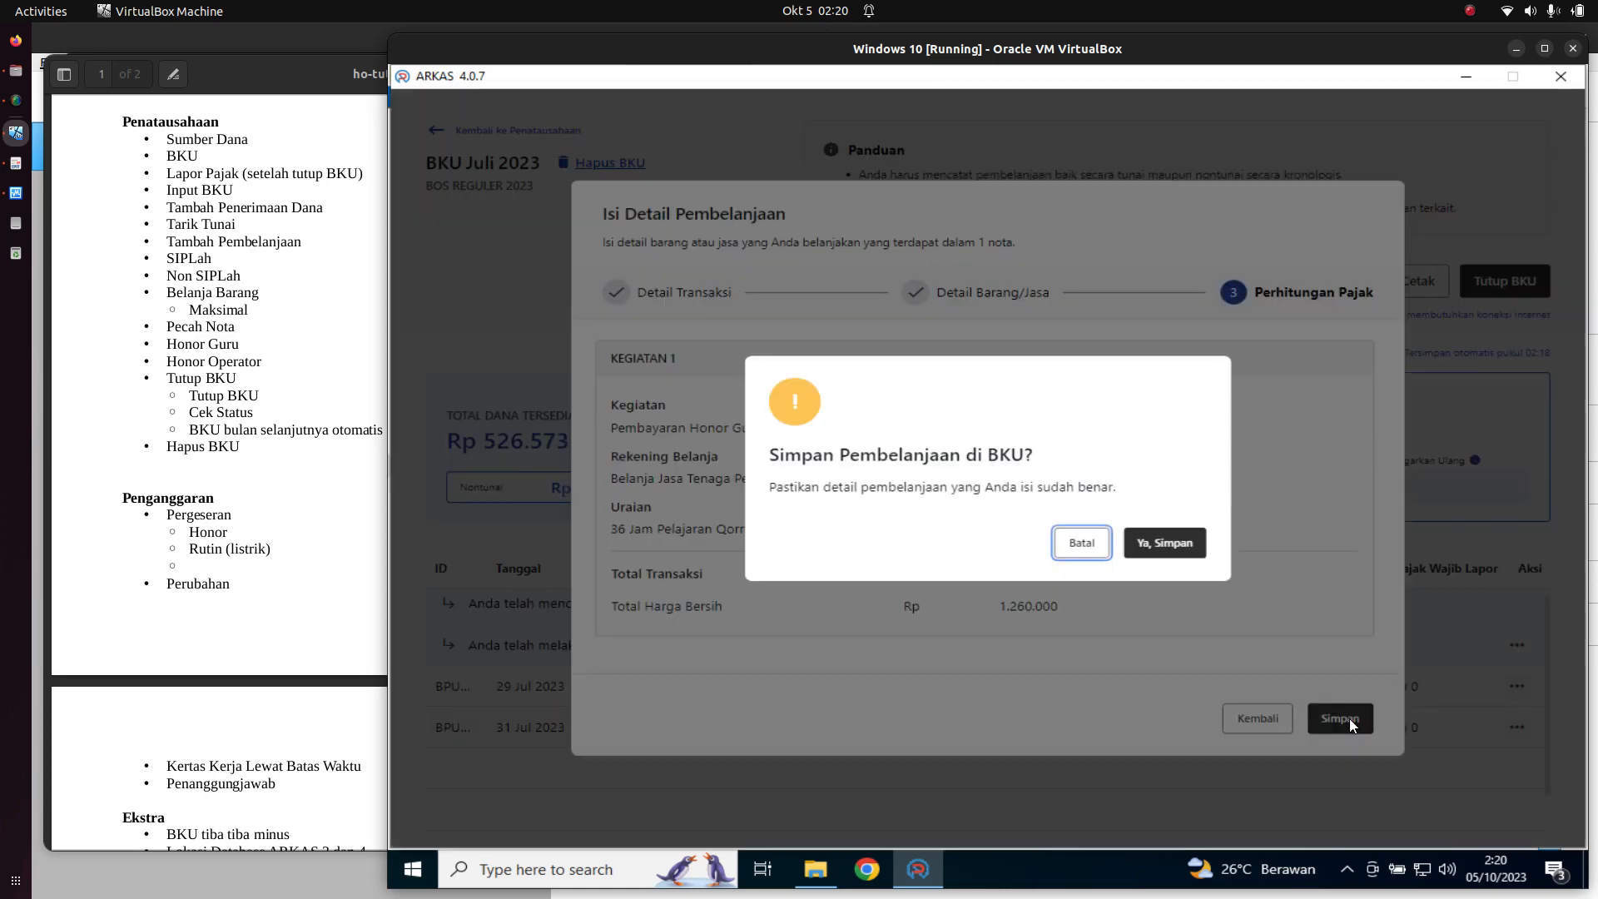
{"action": "left_click", "coordinate": [1175, 546]}
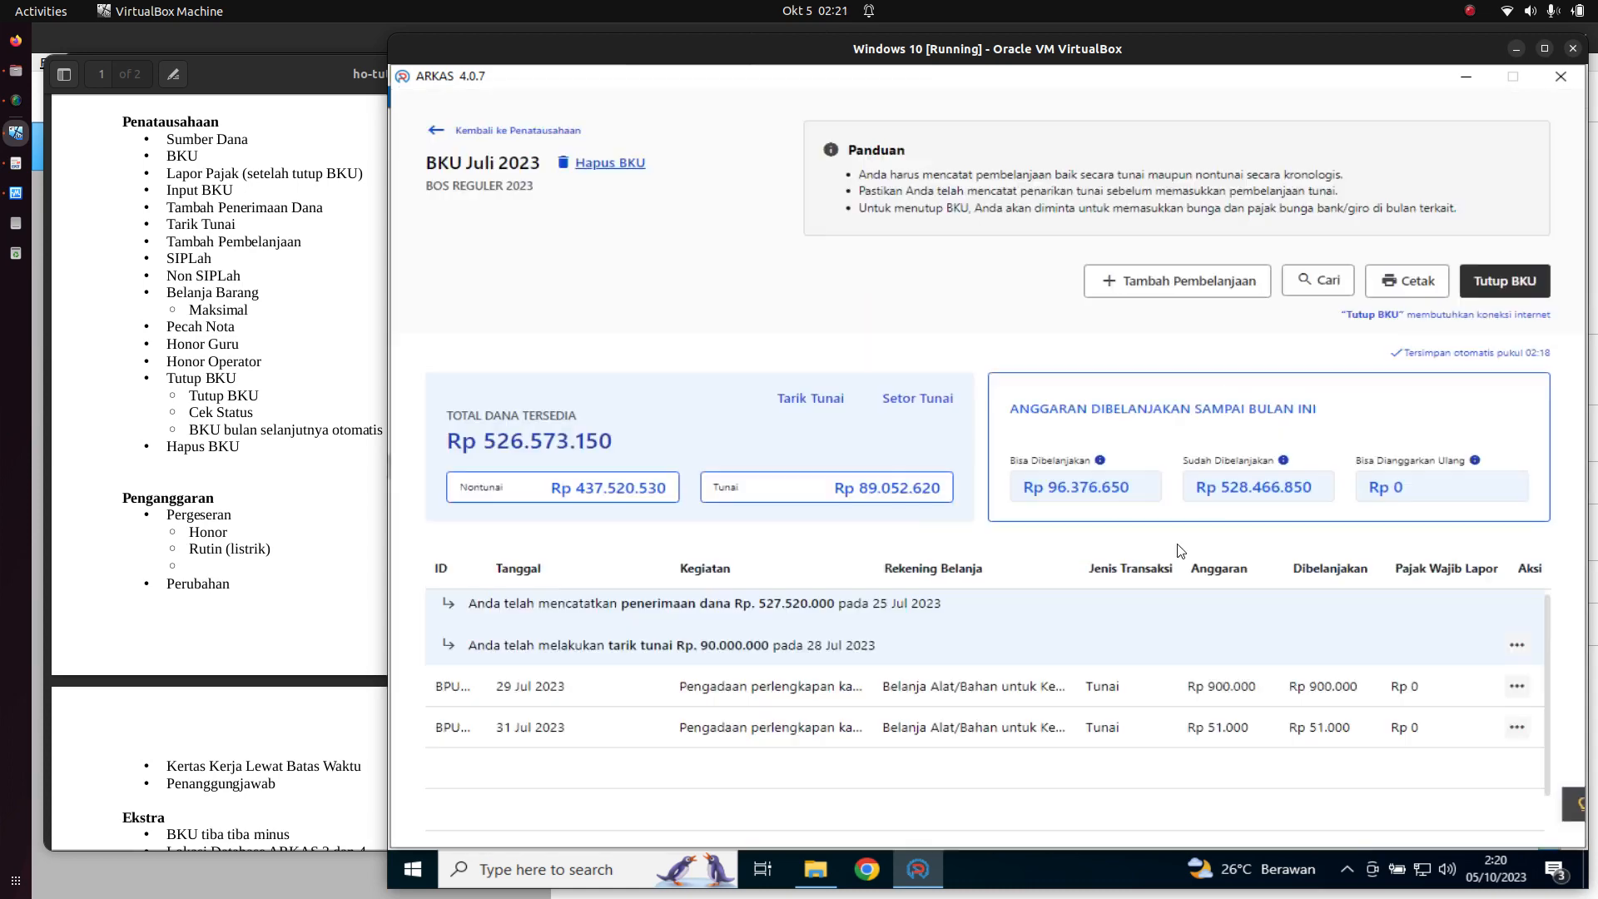
{"action": "scroll", "coordinate": [1443, 675], "scroll_direction": "down", "scroll_amount": 1}
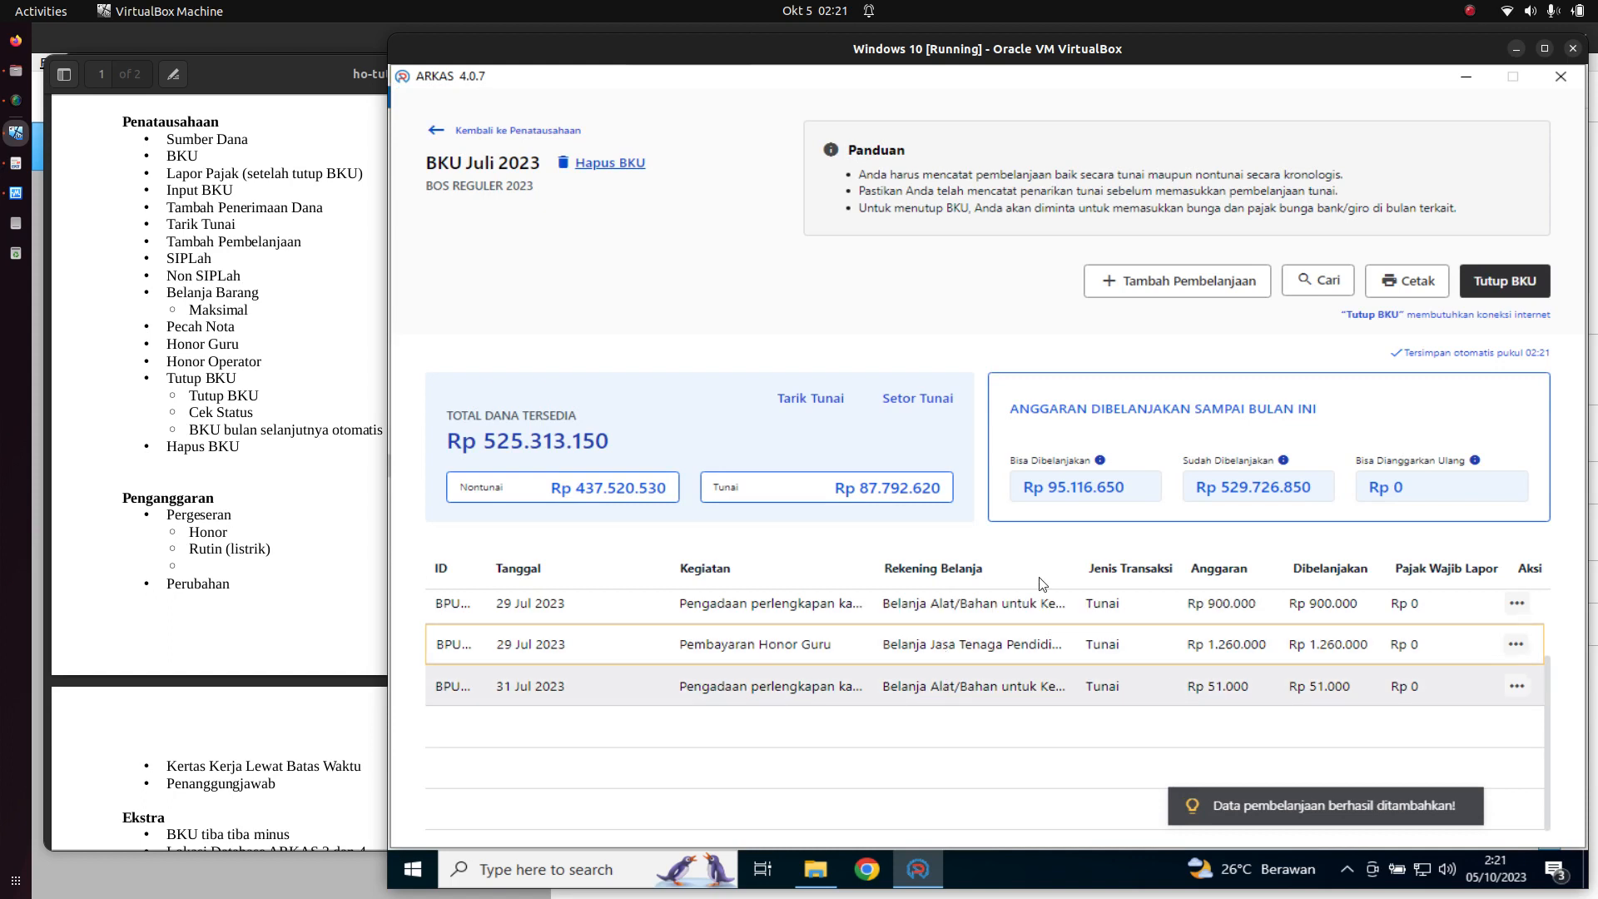
- Delete the Rp 900.000 office supplies purchase dated 29 Jul 2023 from the BKU Juli 2023
{"action": "left_click", "coordinate": [1207, 281]}
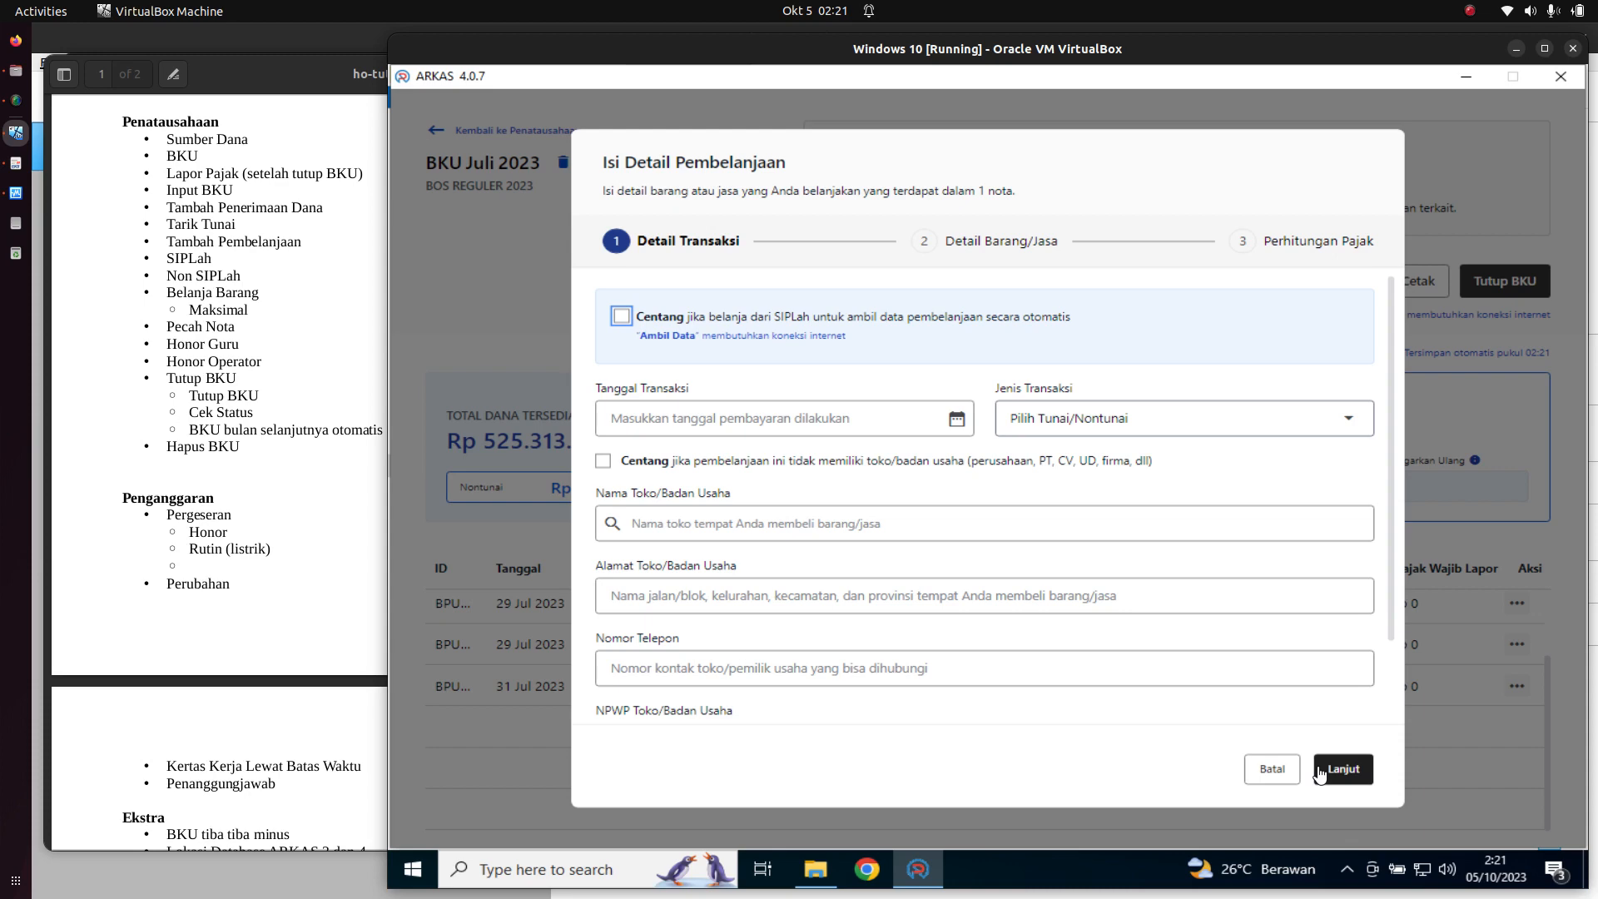
{"action": "left_click", "coordinate": [1272, 770]}
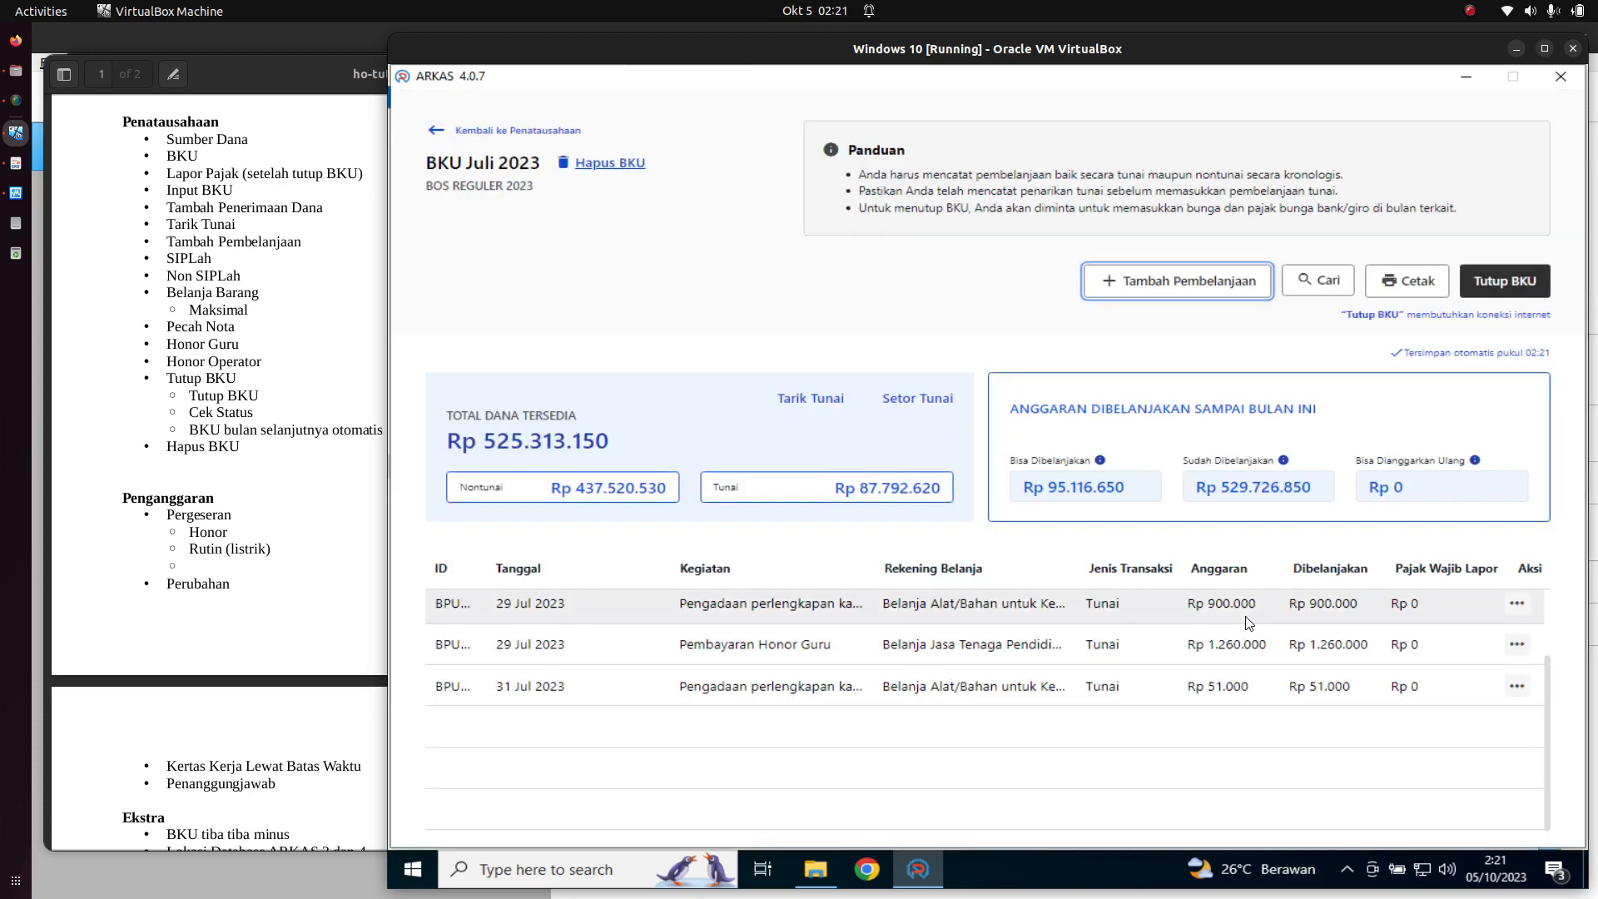
{"action": "left_click", "coordinate": [1516, 615]}
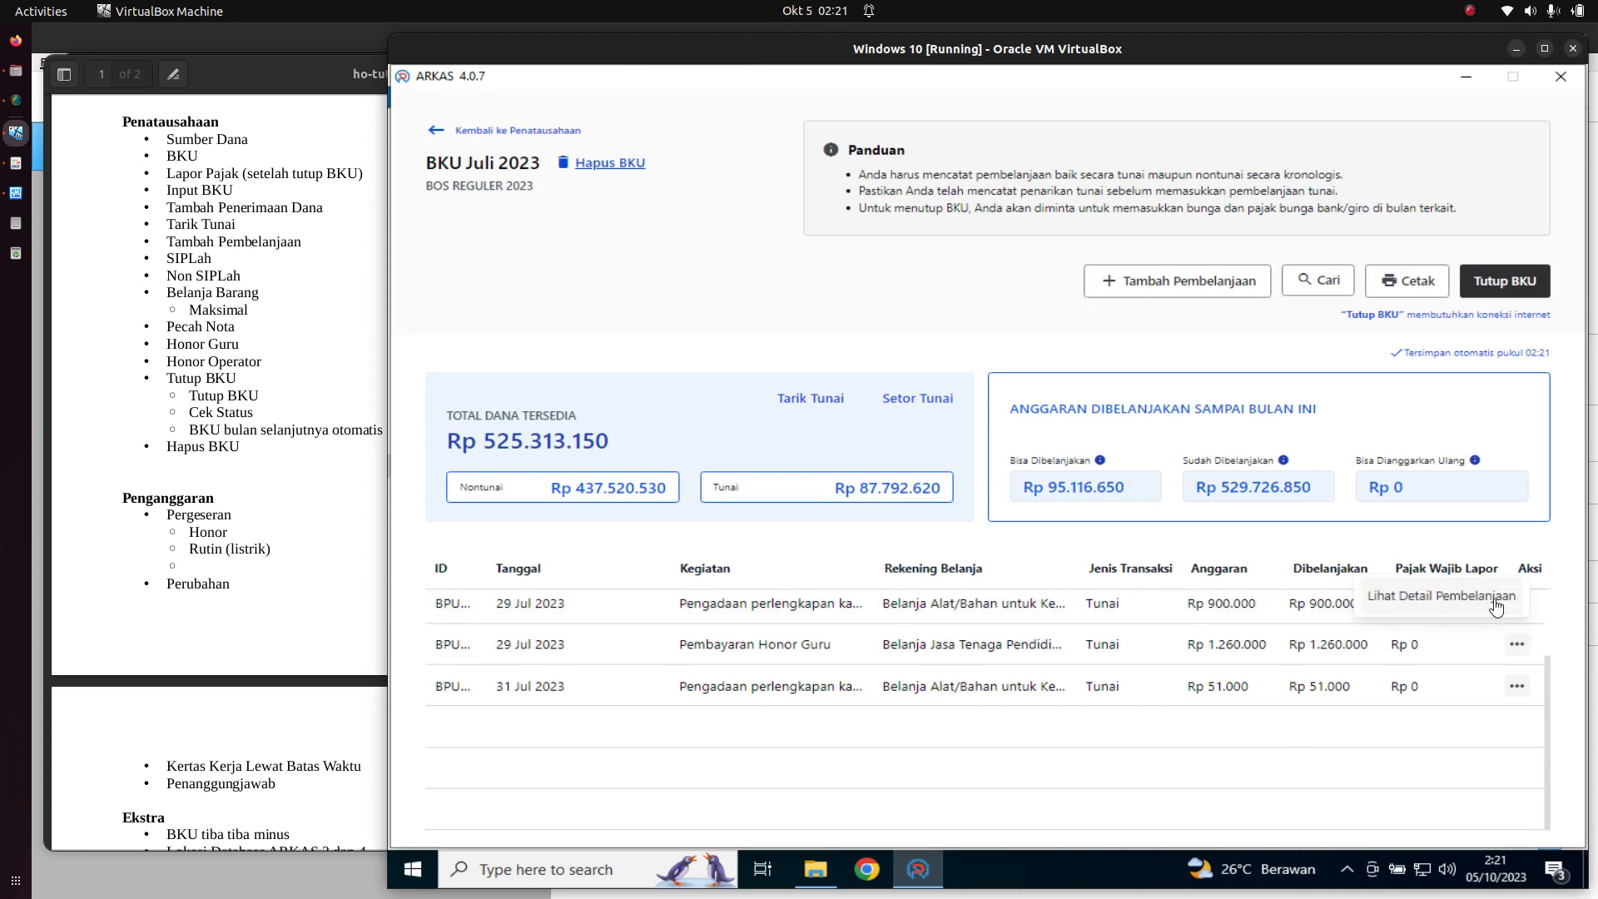
{"action": "left_click", "coordinate": [1495, 598]}
{"action": "left_click", "coordinate": [1303, 208]}
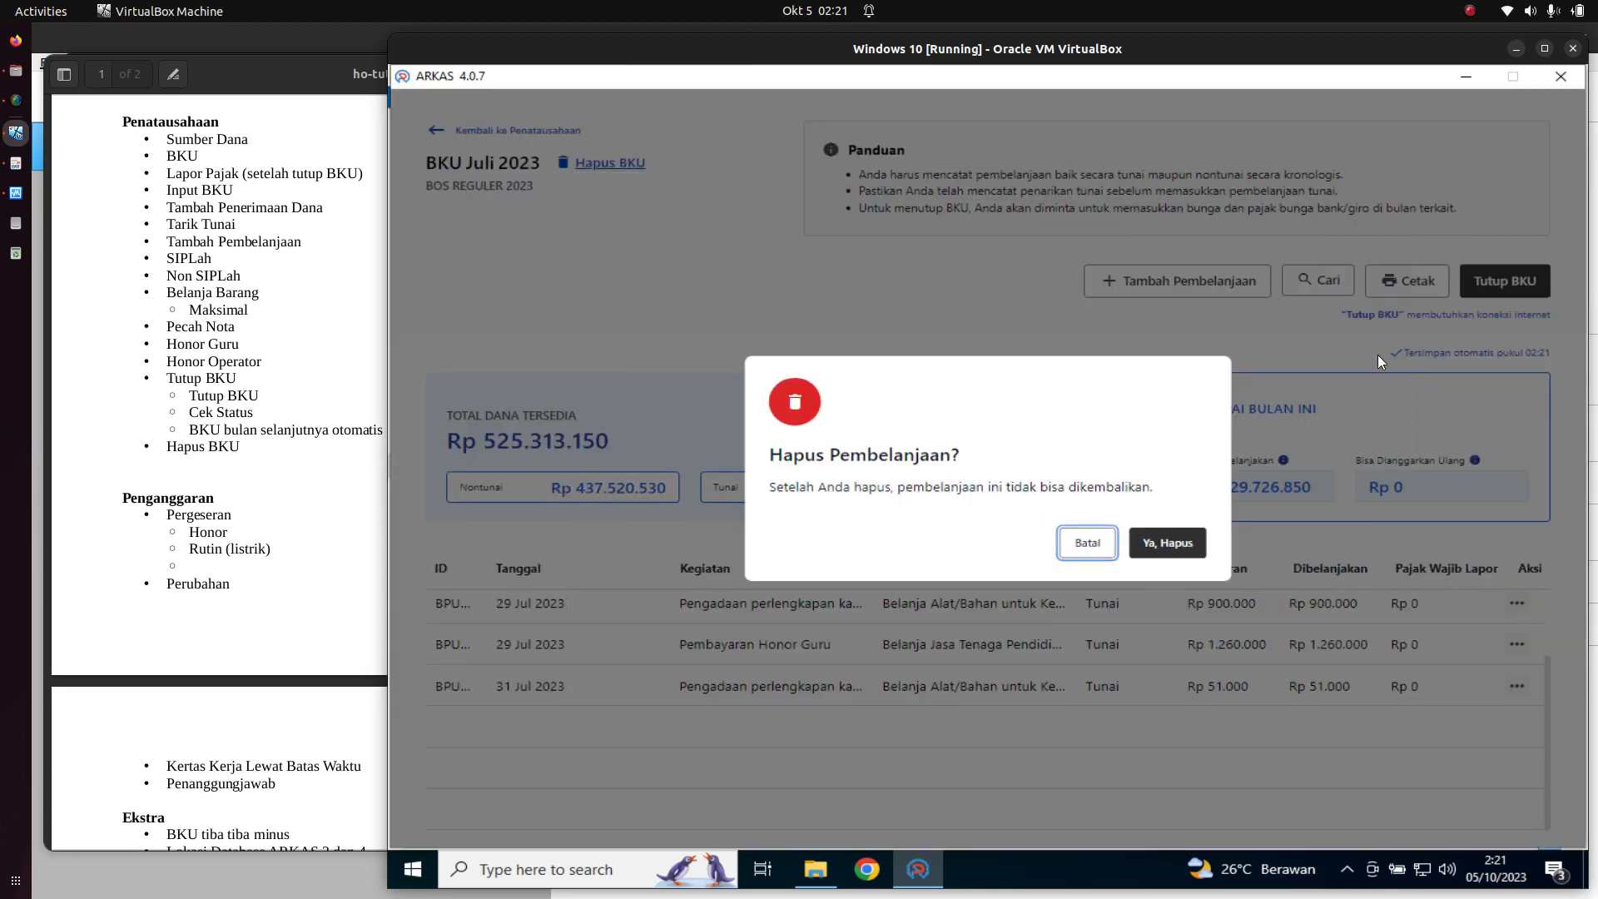
{"action": "left_click", "coordinate": [1165, 543]}
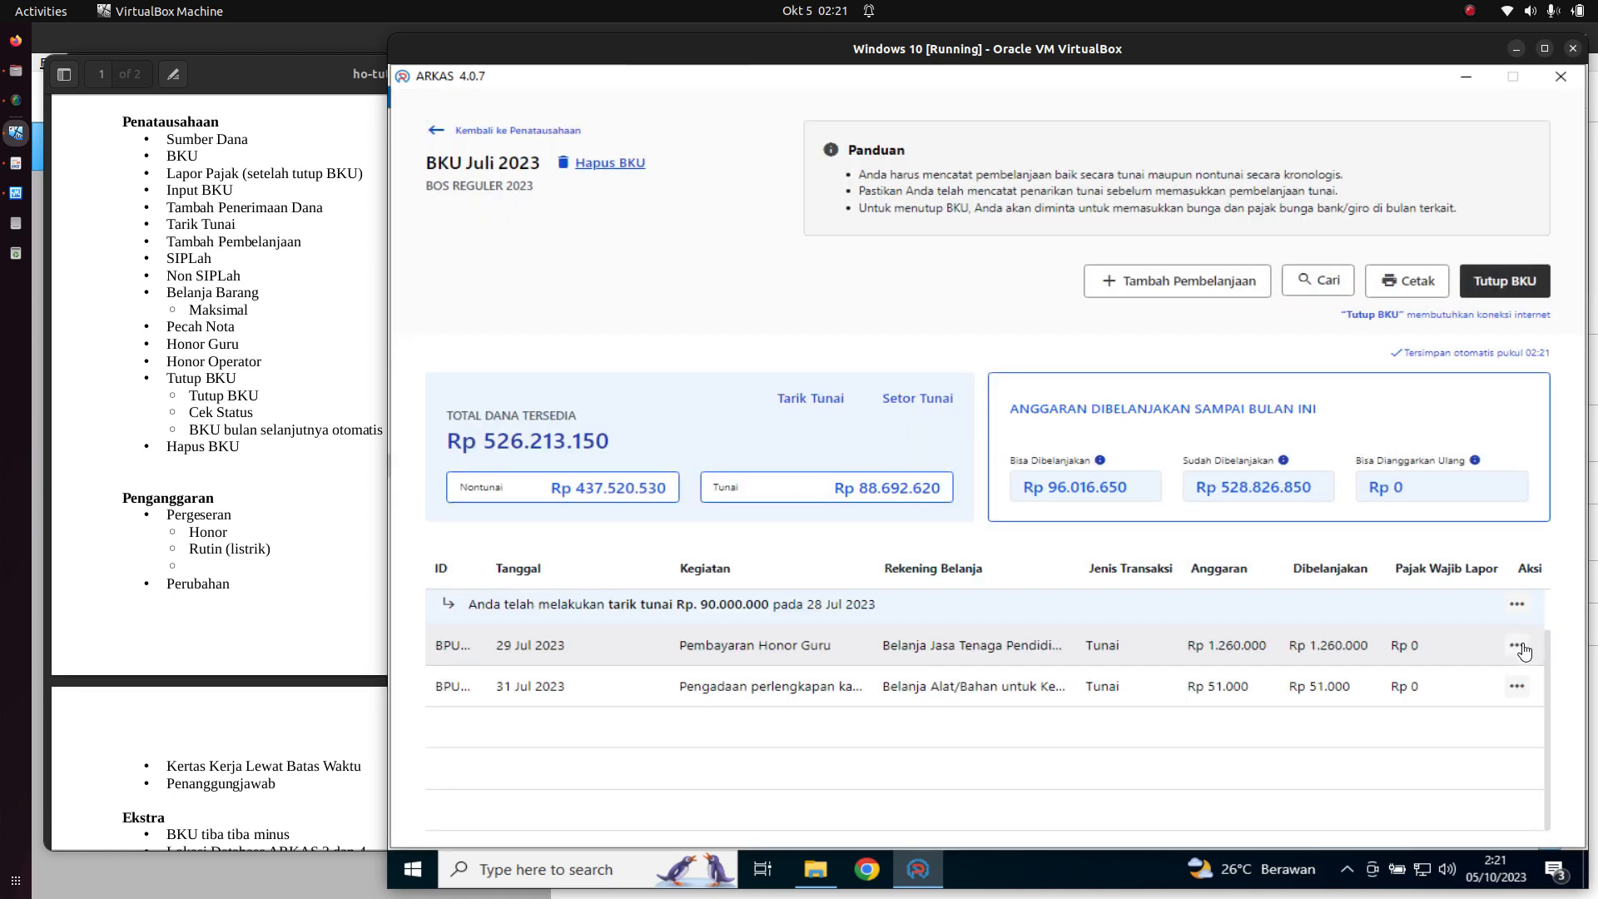
- Delete the Rp 51.000 ARENA purchase dated 31 Jul 2023 from the BKU
{"action": "left_click", "coordinate": [1516, 645]}
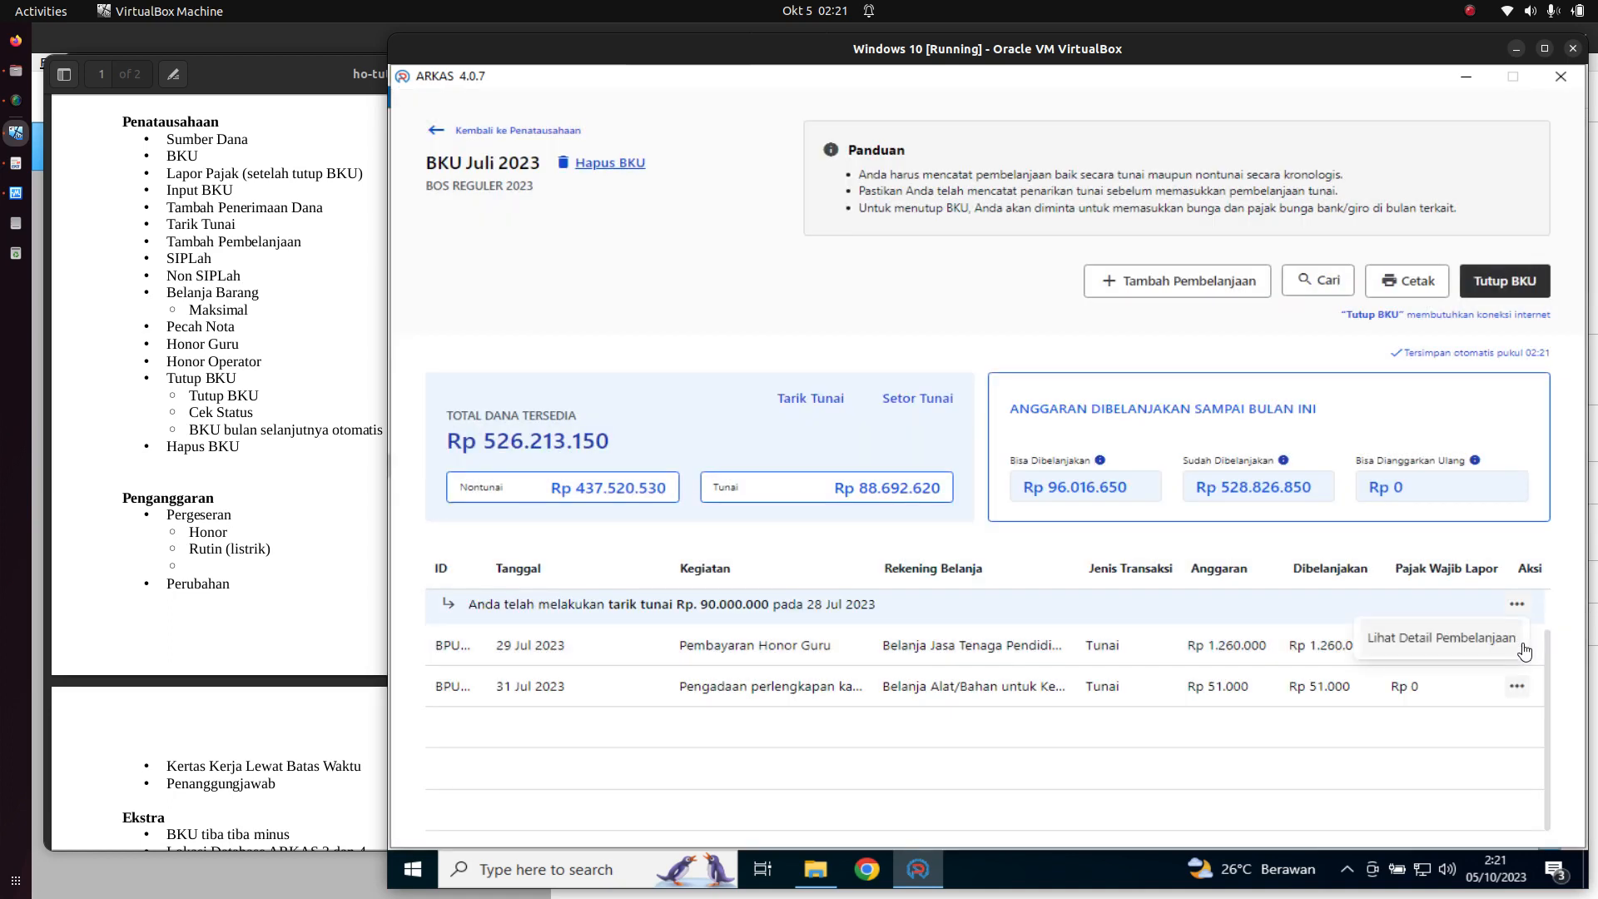
{"action": "left_click", "coordinate": [1458, 733]}
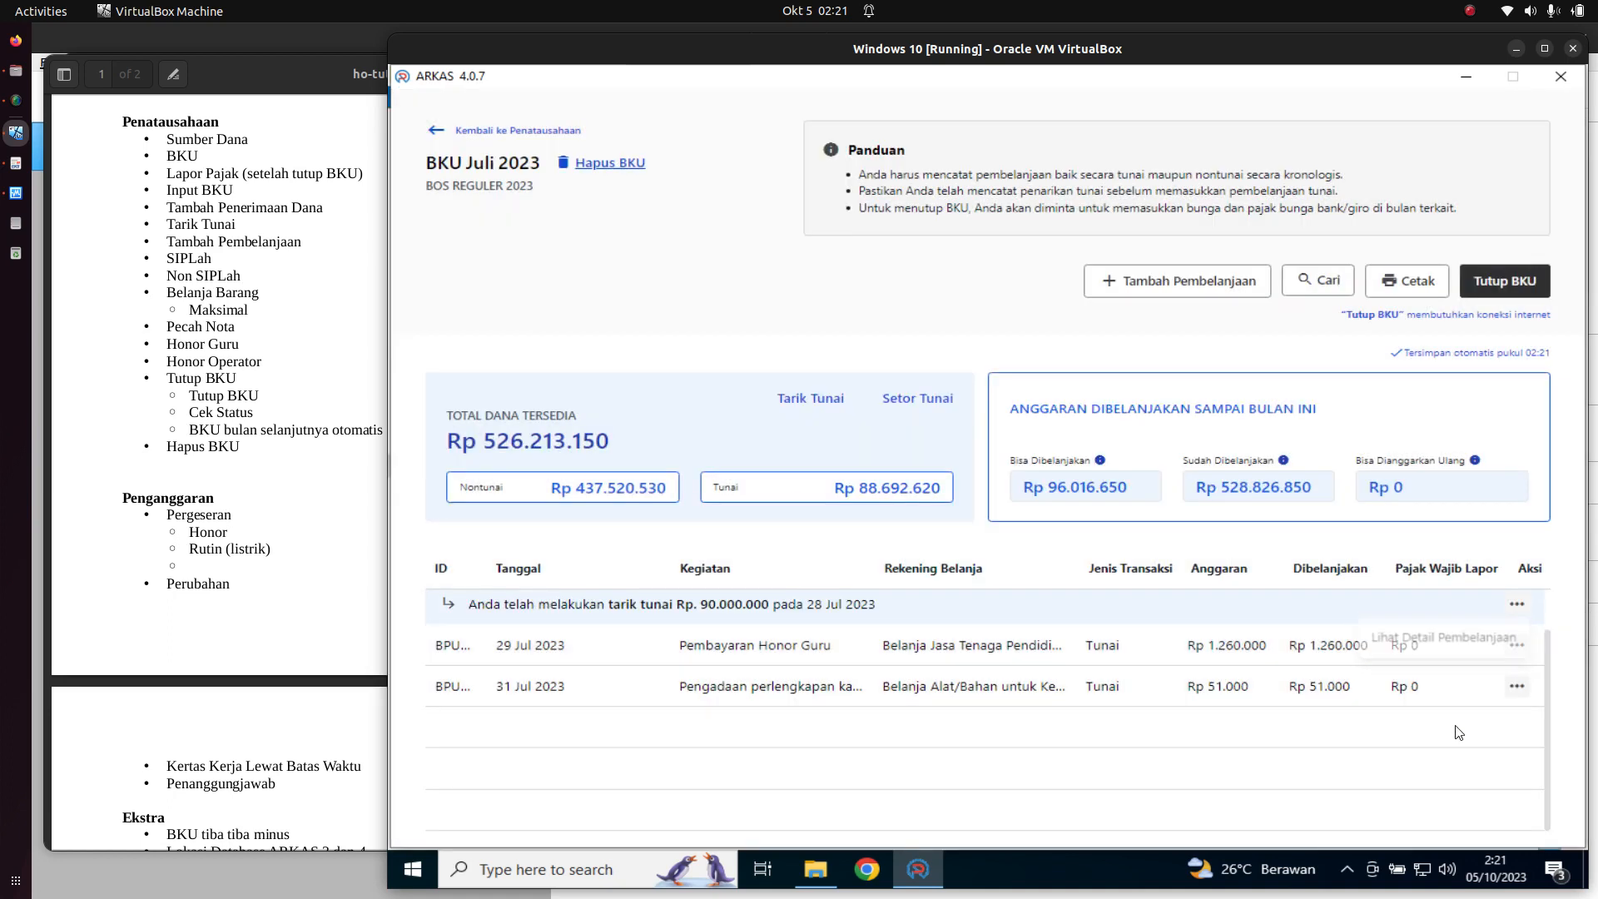
{"action": "left_click", "coordinate": [1513, 687]}
{"action": "left_click", "coordinate": [1419, 681]}
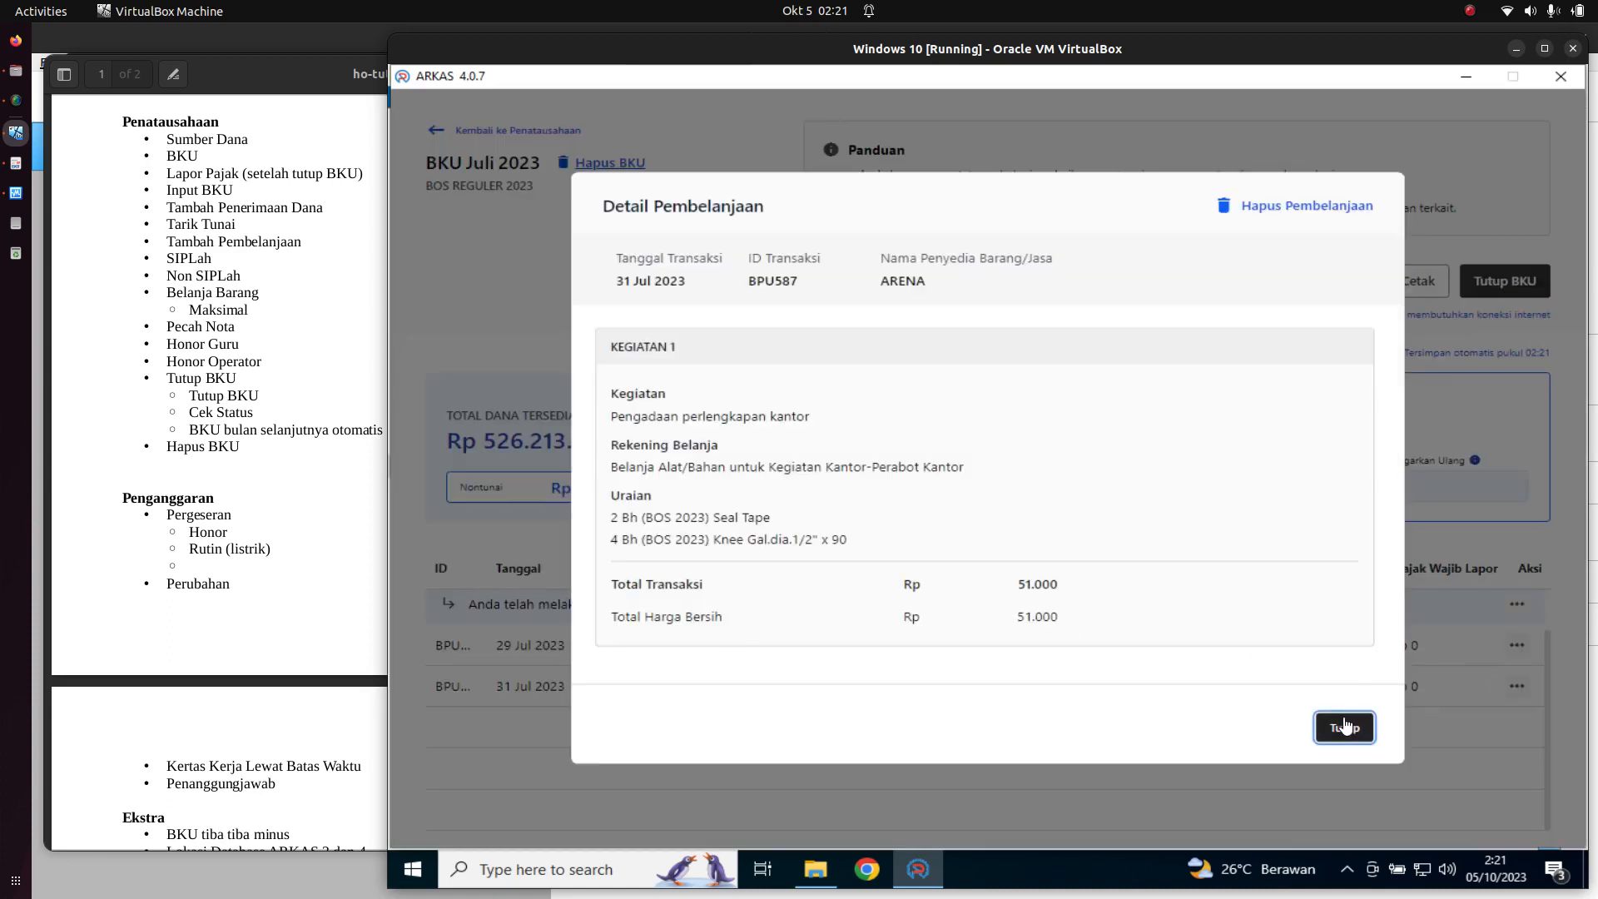
{"action": "left_click", "coordinate": [1271, 209]}
{"action": "left_click", "coordinate": [1189, 542]}
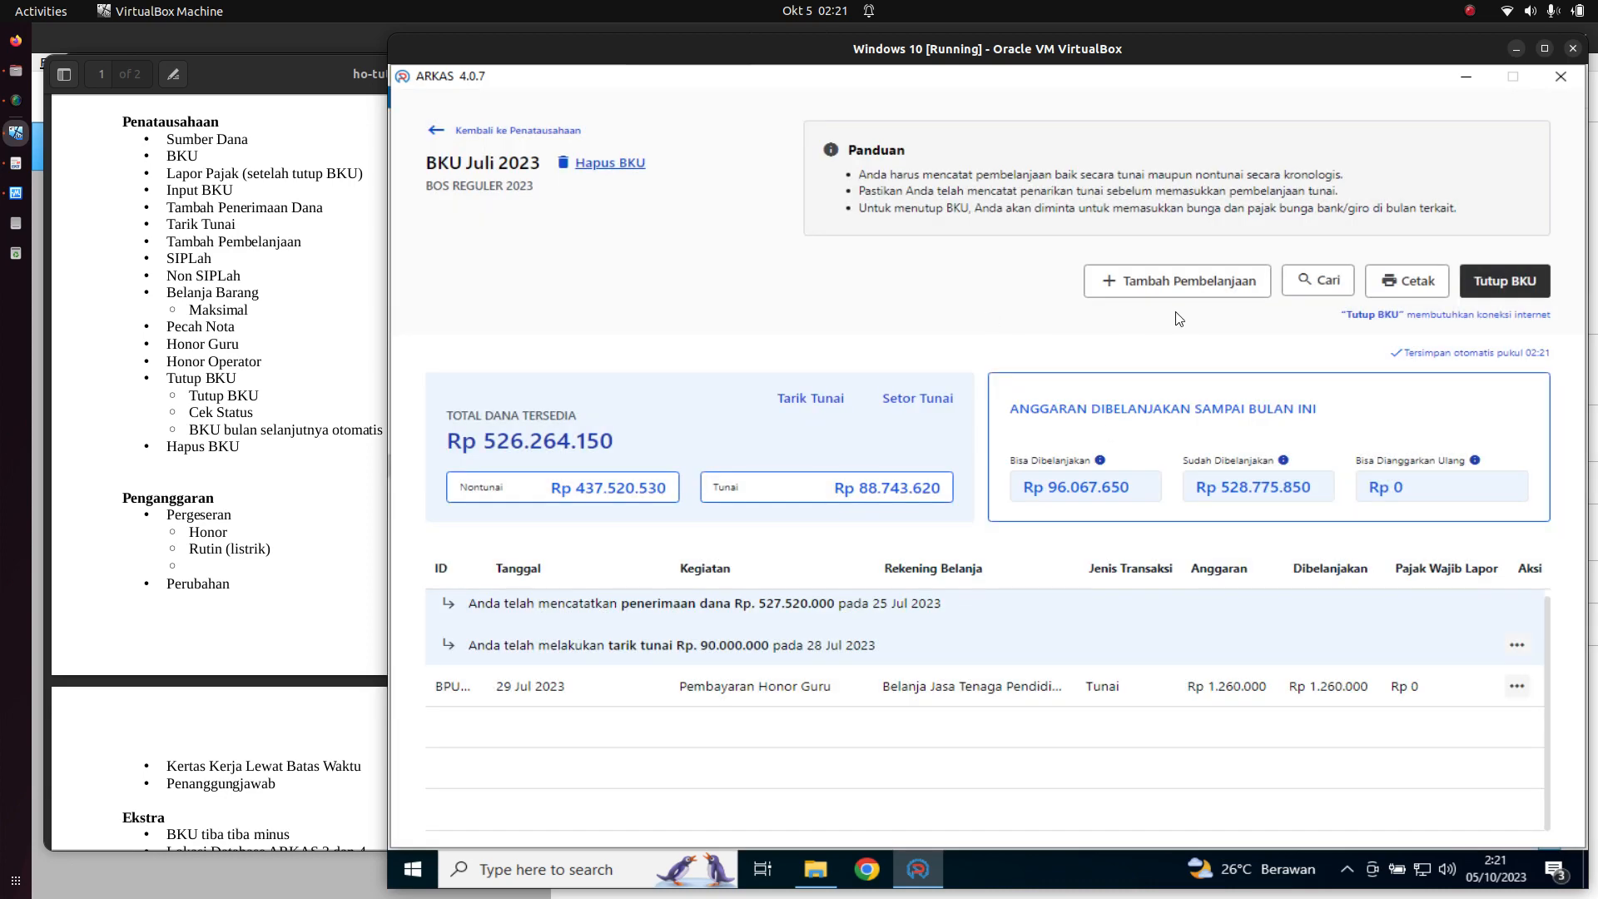
- Start a new purchase dated 29 Jul 2023, paid Tunai at the store ANANDA, and continue to Detail Barang/Jasa
{"action": "left_click", "coordinate": [1178, 281]}
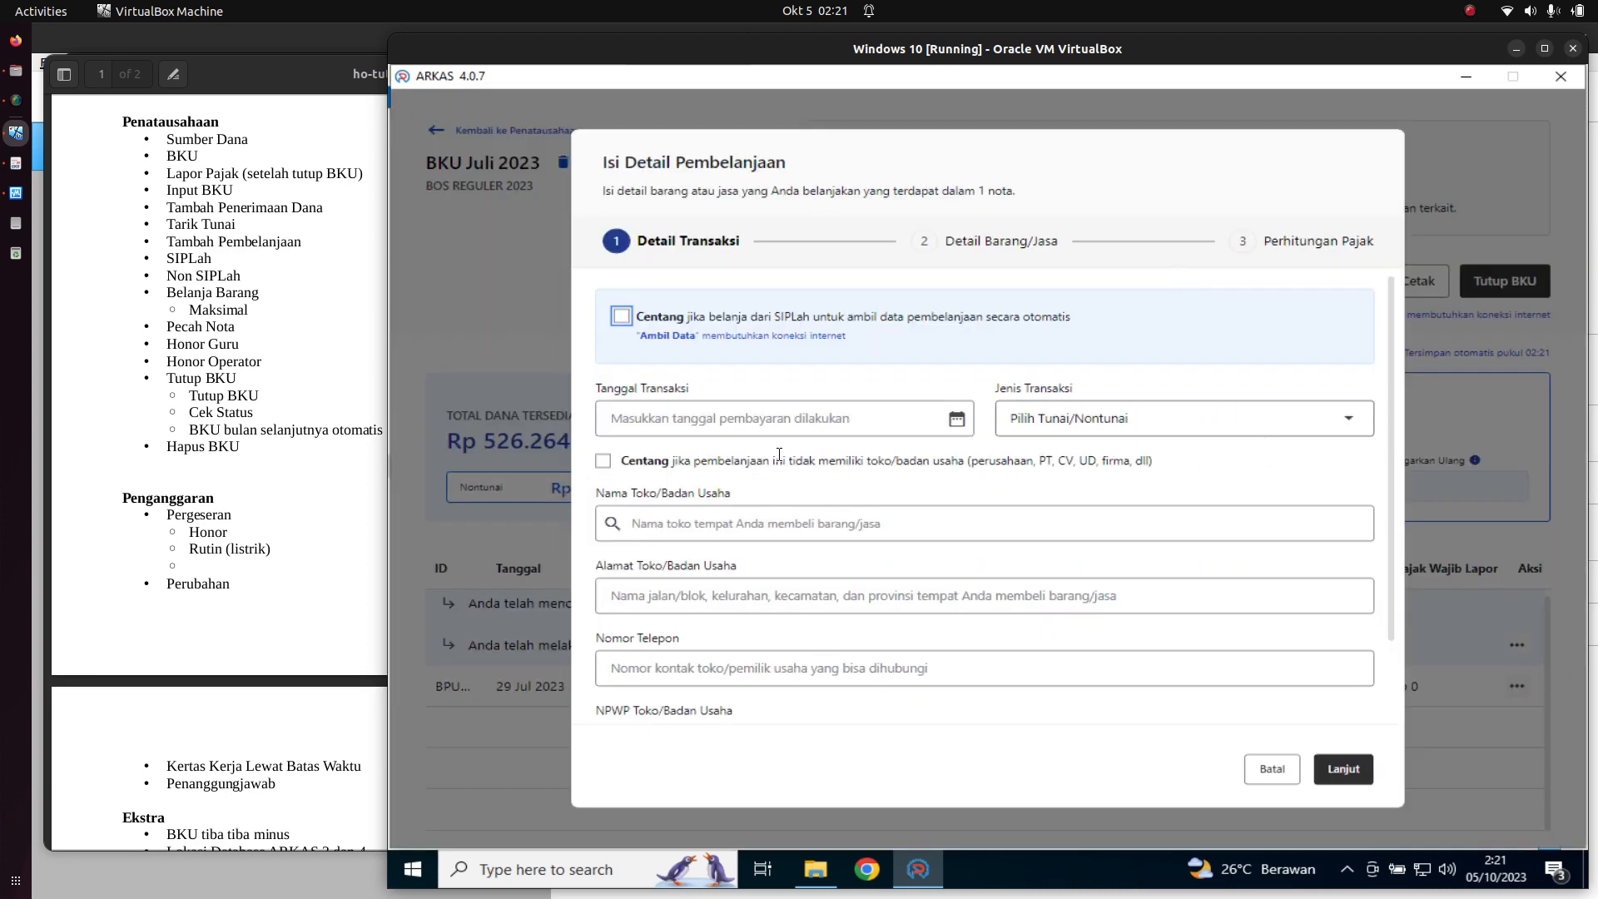
{"action": "left_click", "coordinate": [808, 416]}
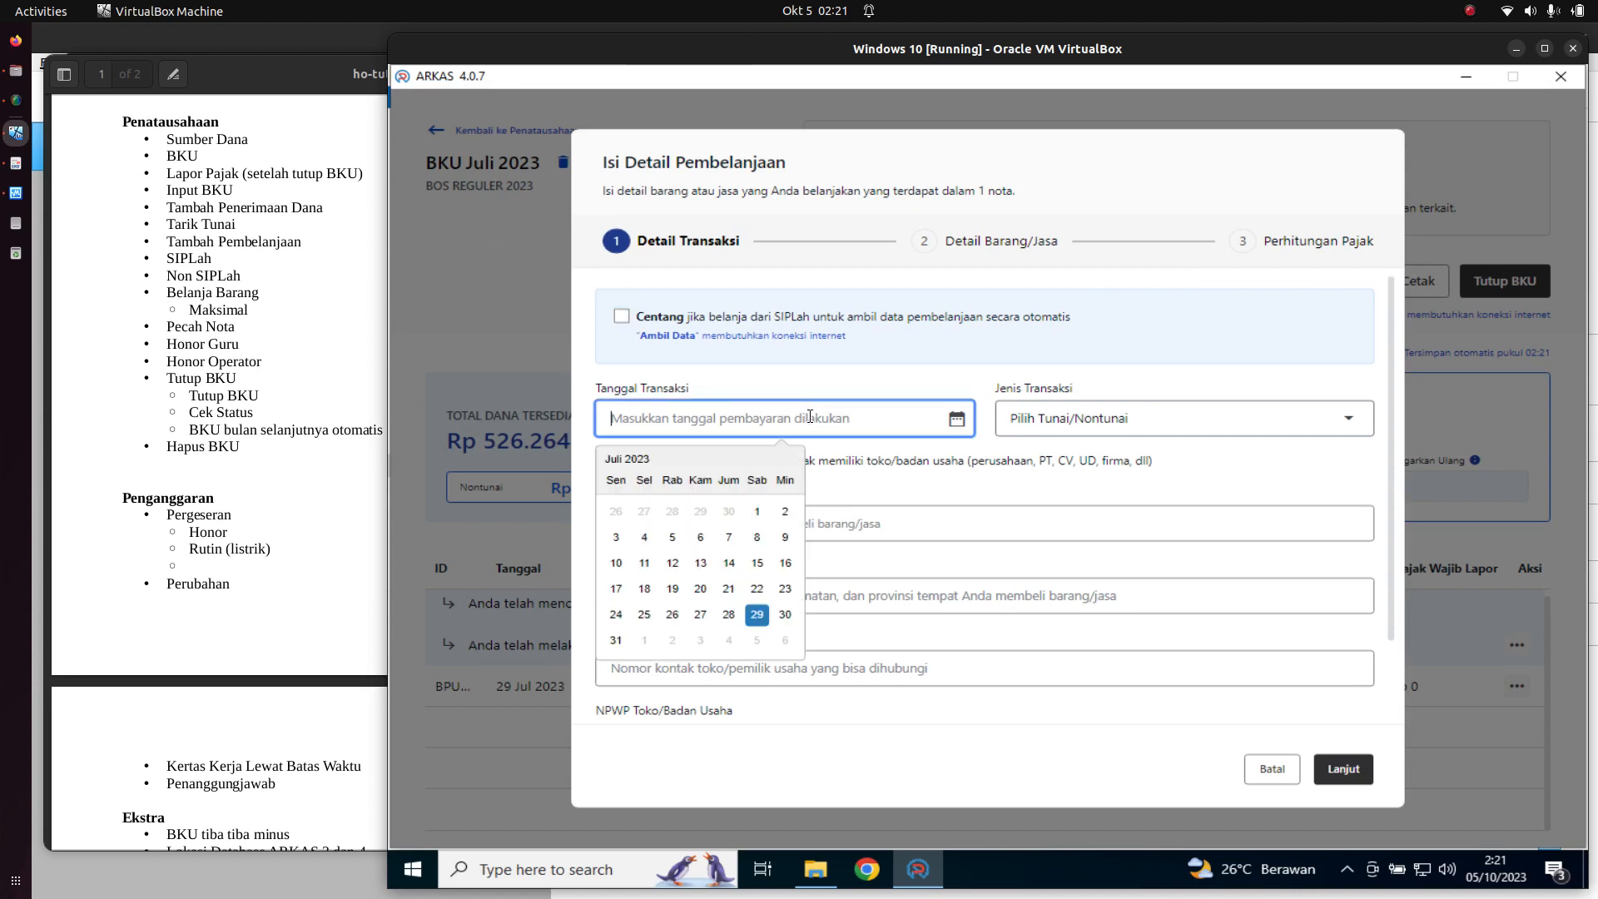
{"action": "left_click", "coordinate": [766, 610]}
{"action": "left_click", "coordinate": [1117, 414]}
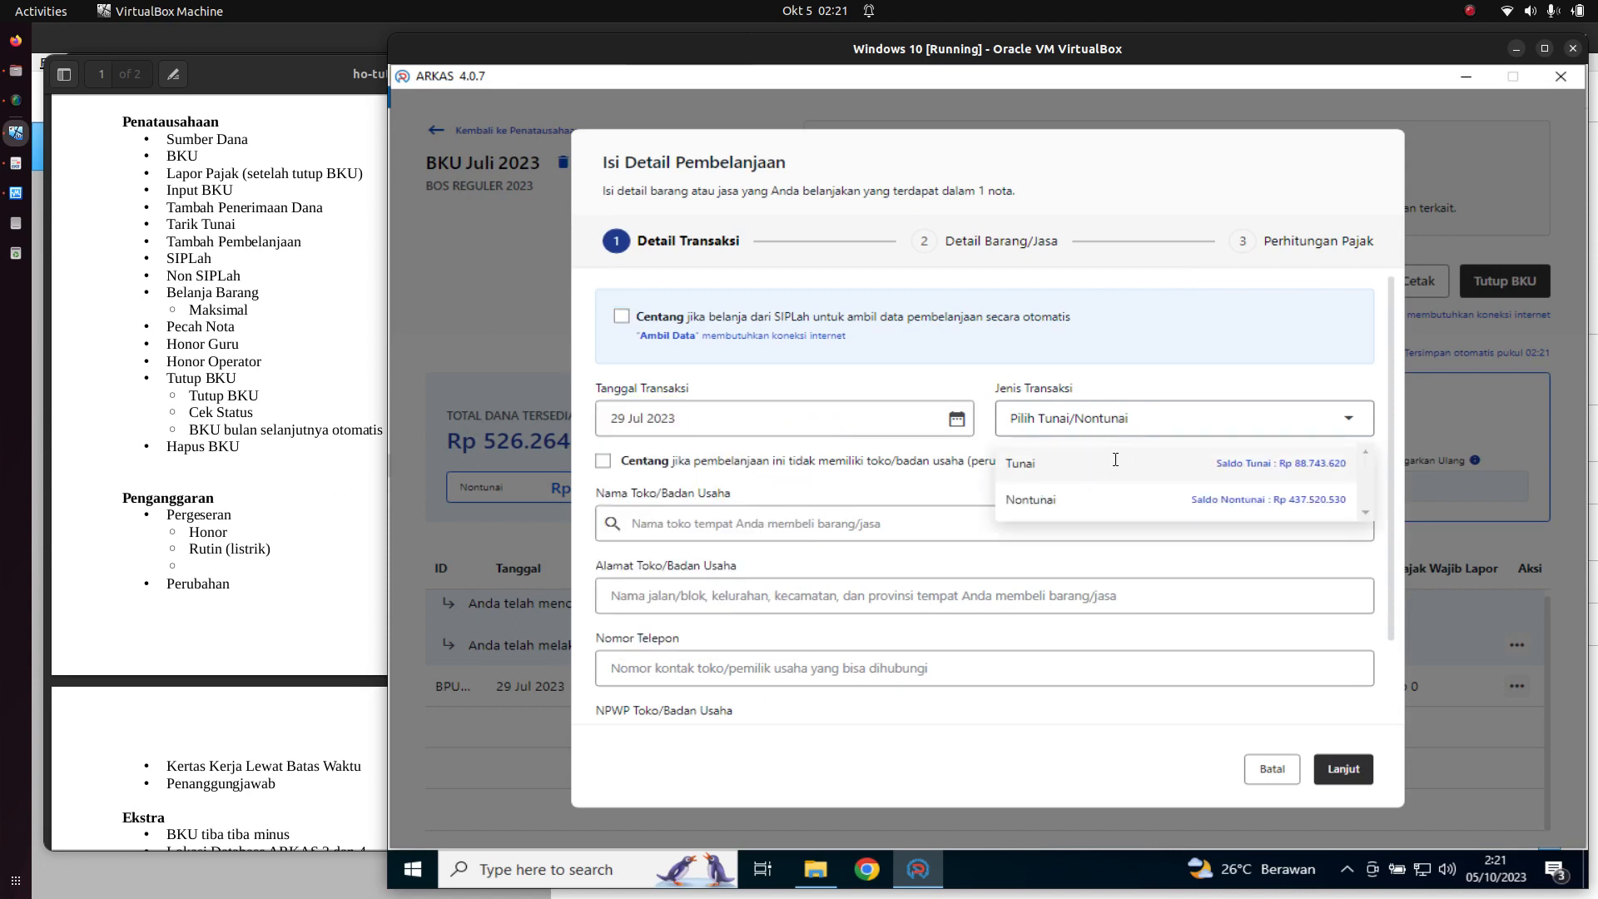
{"action": "left_click", "coordinate": [1117, 461]}
{"action": "left_click", "coordinate": [850, 522]}
{"action": "left_click", "coordinate": [779, 572]}
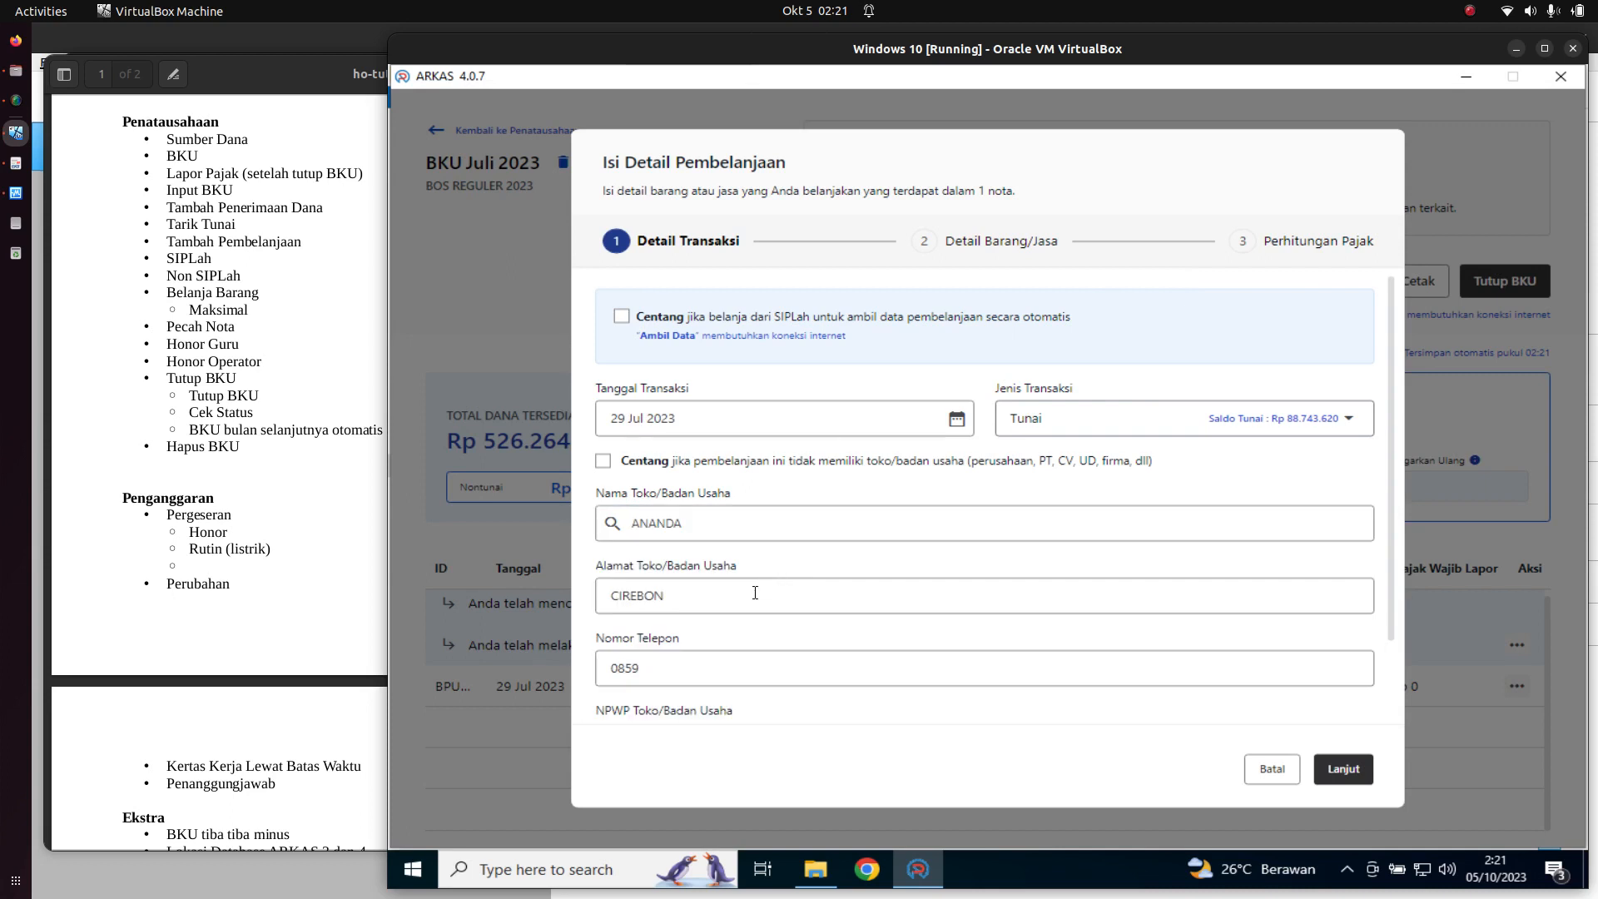
{"action": "left_click", "coordinate": [1338, 768]}
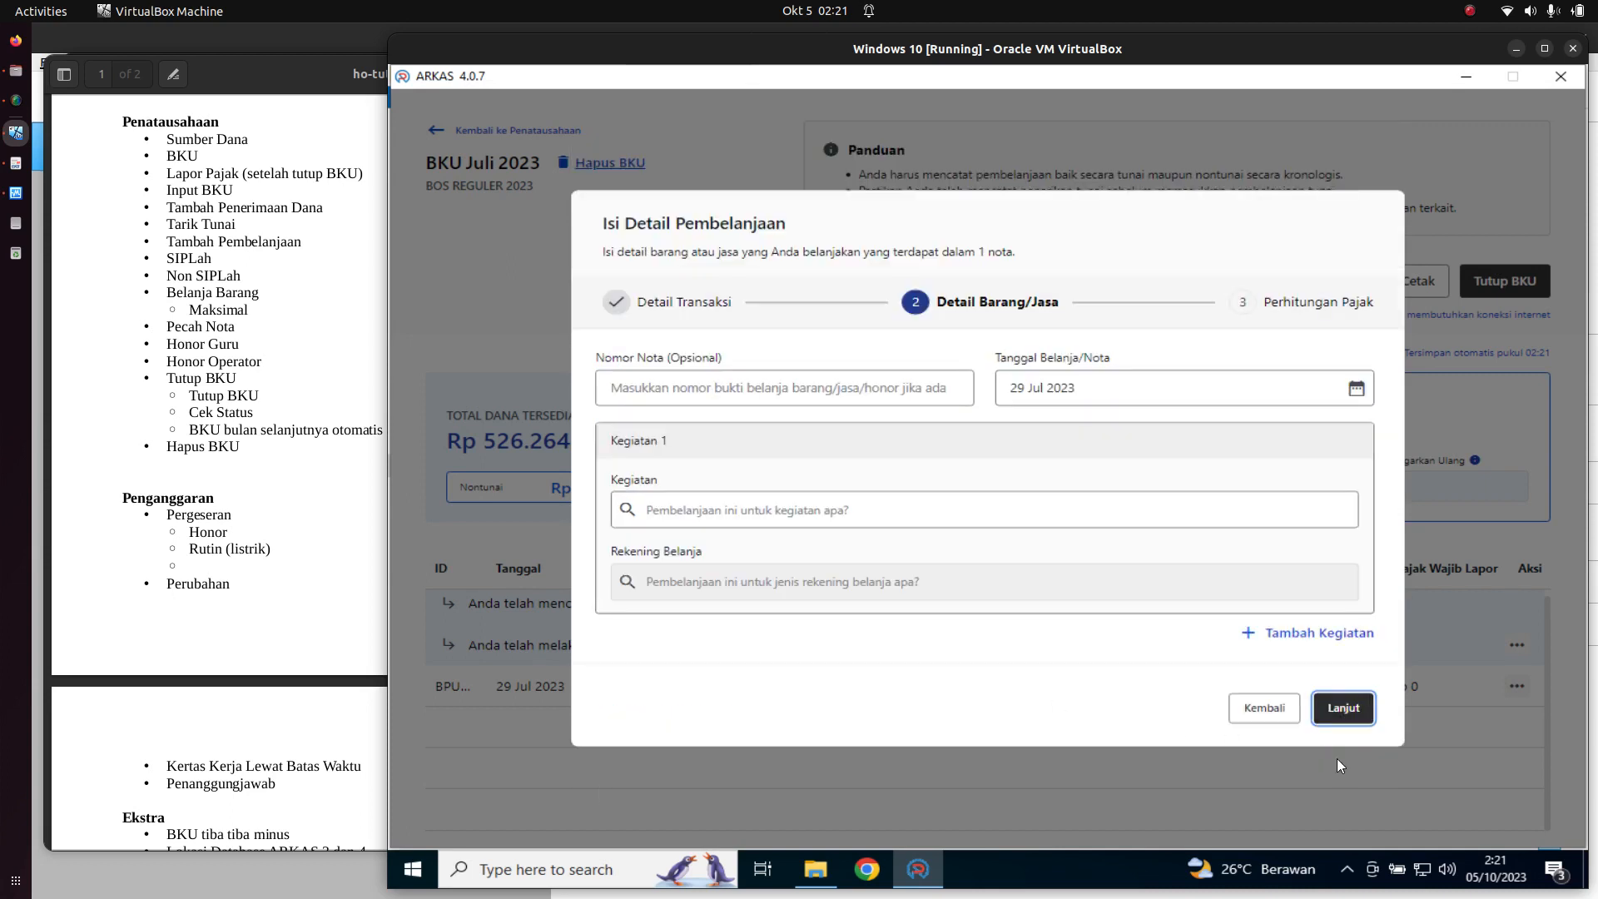
- Enter B-252 as the purchase's Nomor Nota
{"action": "left_click", "coordinate": [763, 390]}
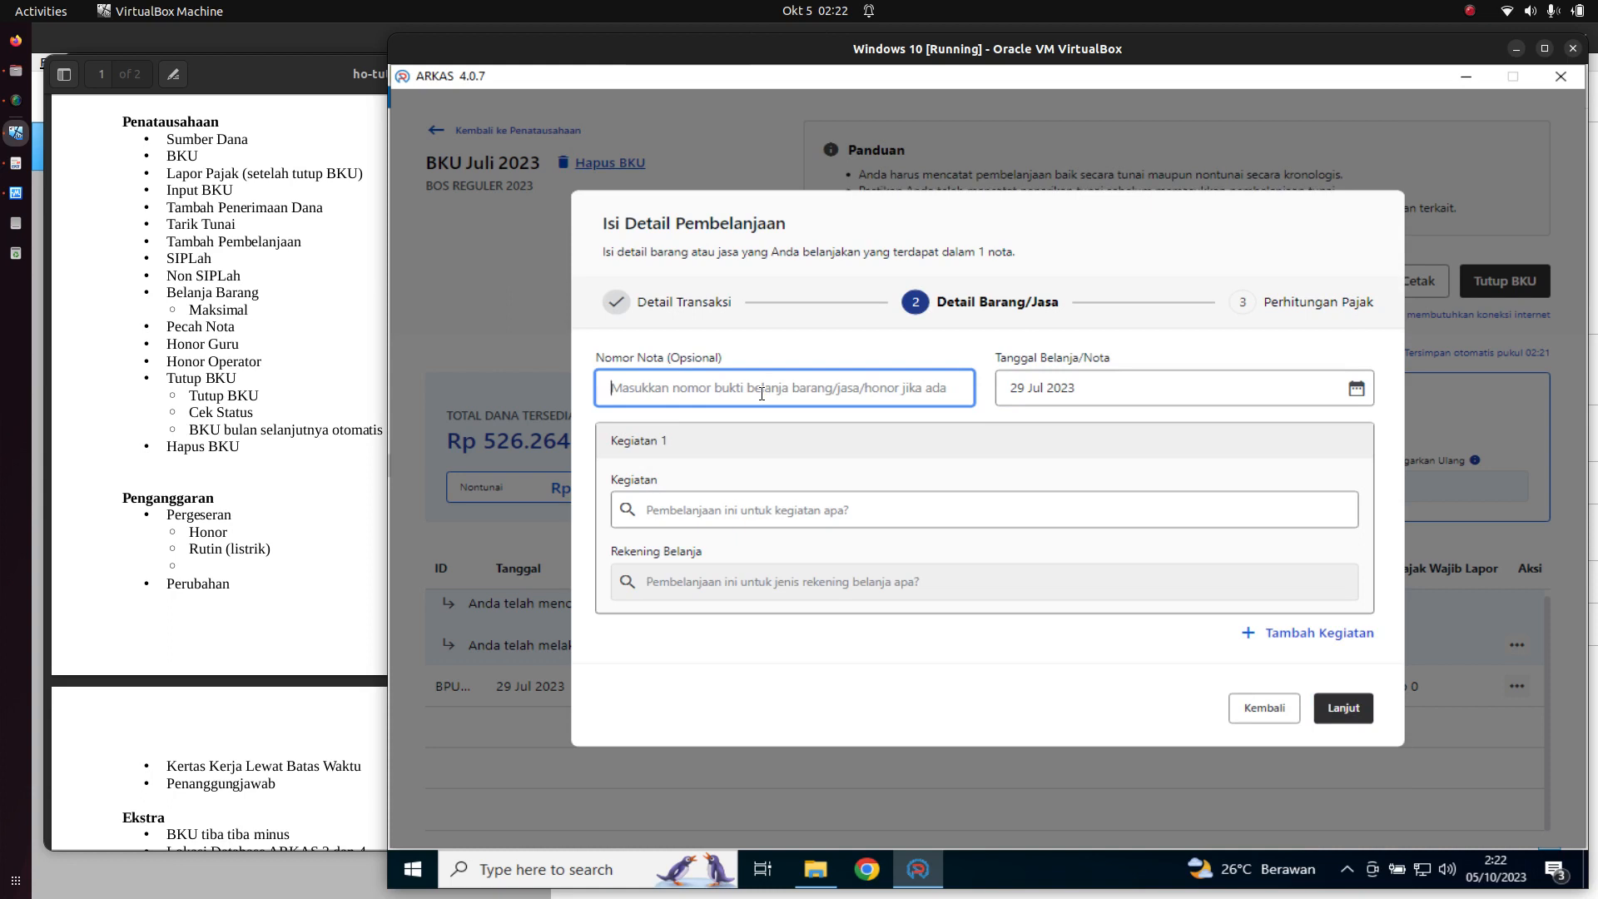
{"action": "type", "text": "B-2"}
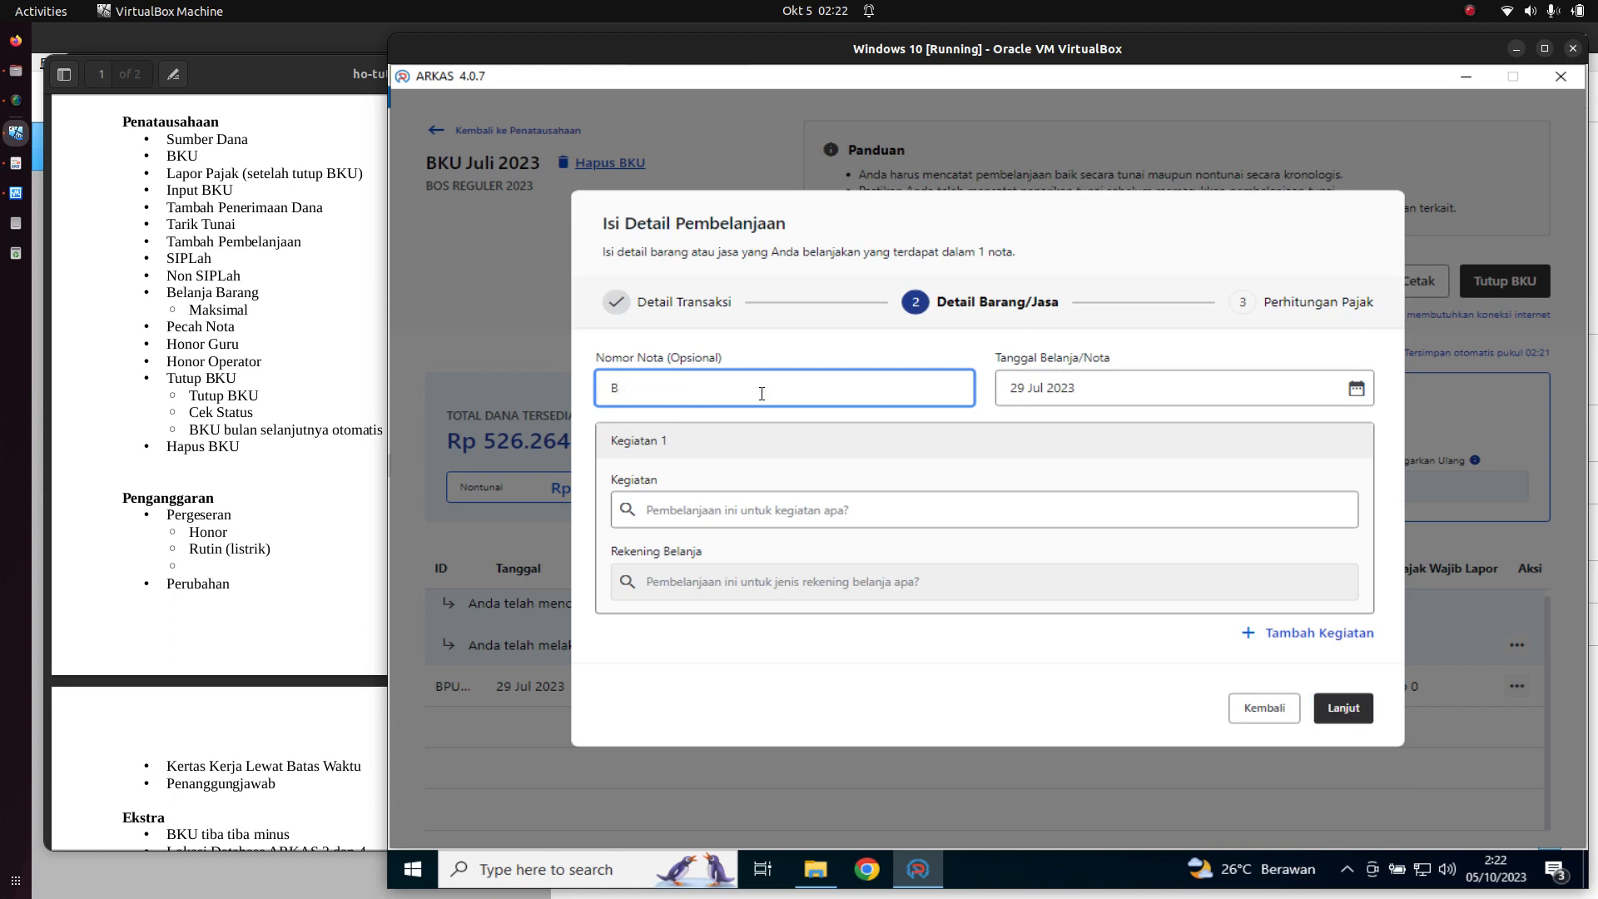
{"action": "type", "text": "52"}
- Assign Kegiatan 1 to Pengadaan perlengkapan kantor, with Belanja Alat/Bahan untuk Kegiatan Kantor-Perabot Kantor as its Rekening Belanja
{"action": "left_click", "coordinate": [810, 516]}
{"action": "scroll", "coordinate": [1012, 597], "scroll_direction": "down", "scroll_amount": 5}
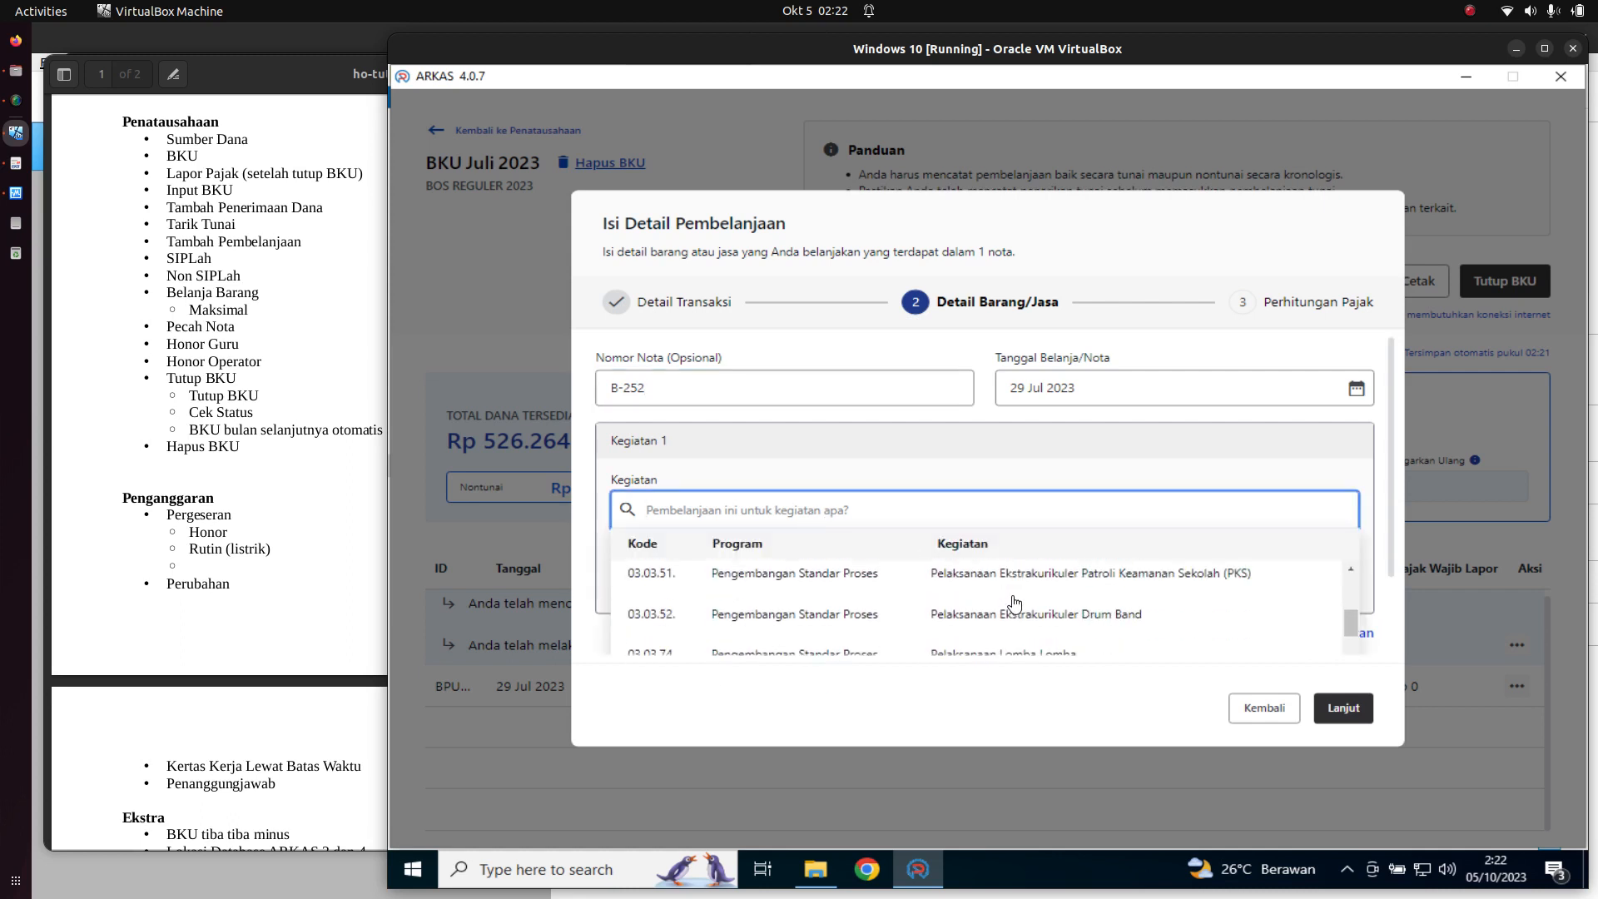
{"action": "scroll", "coordinate": [1020, 597], "scroll_direction": "down", "scroll_amount": 10}
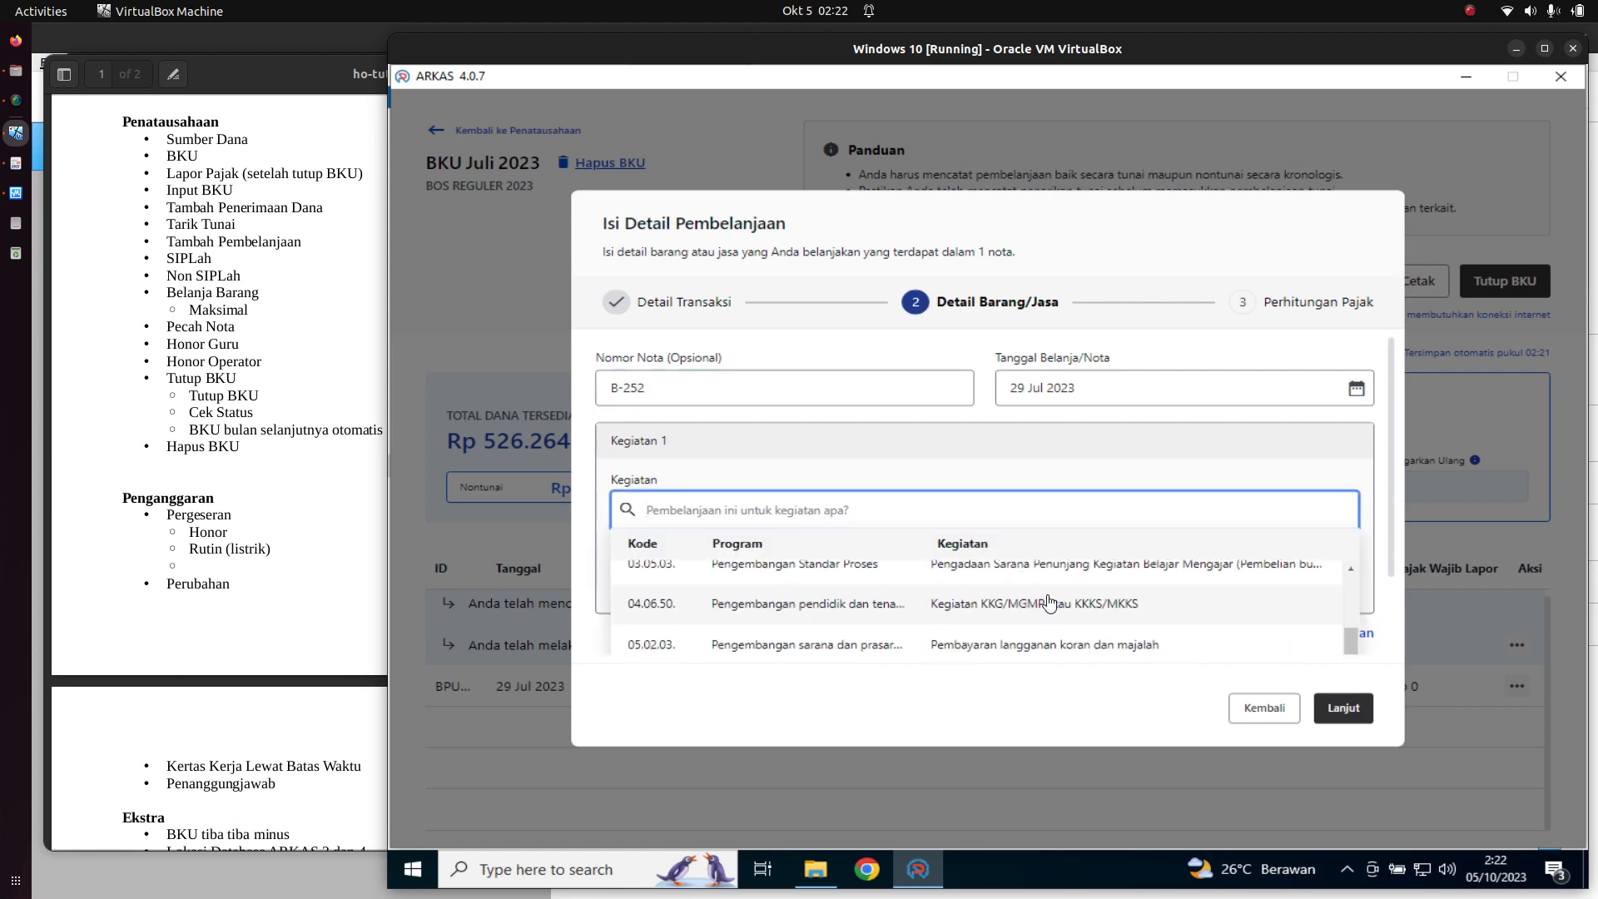
{"action": "left_click", "coordinate": [1101, 626]}
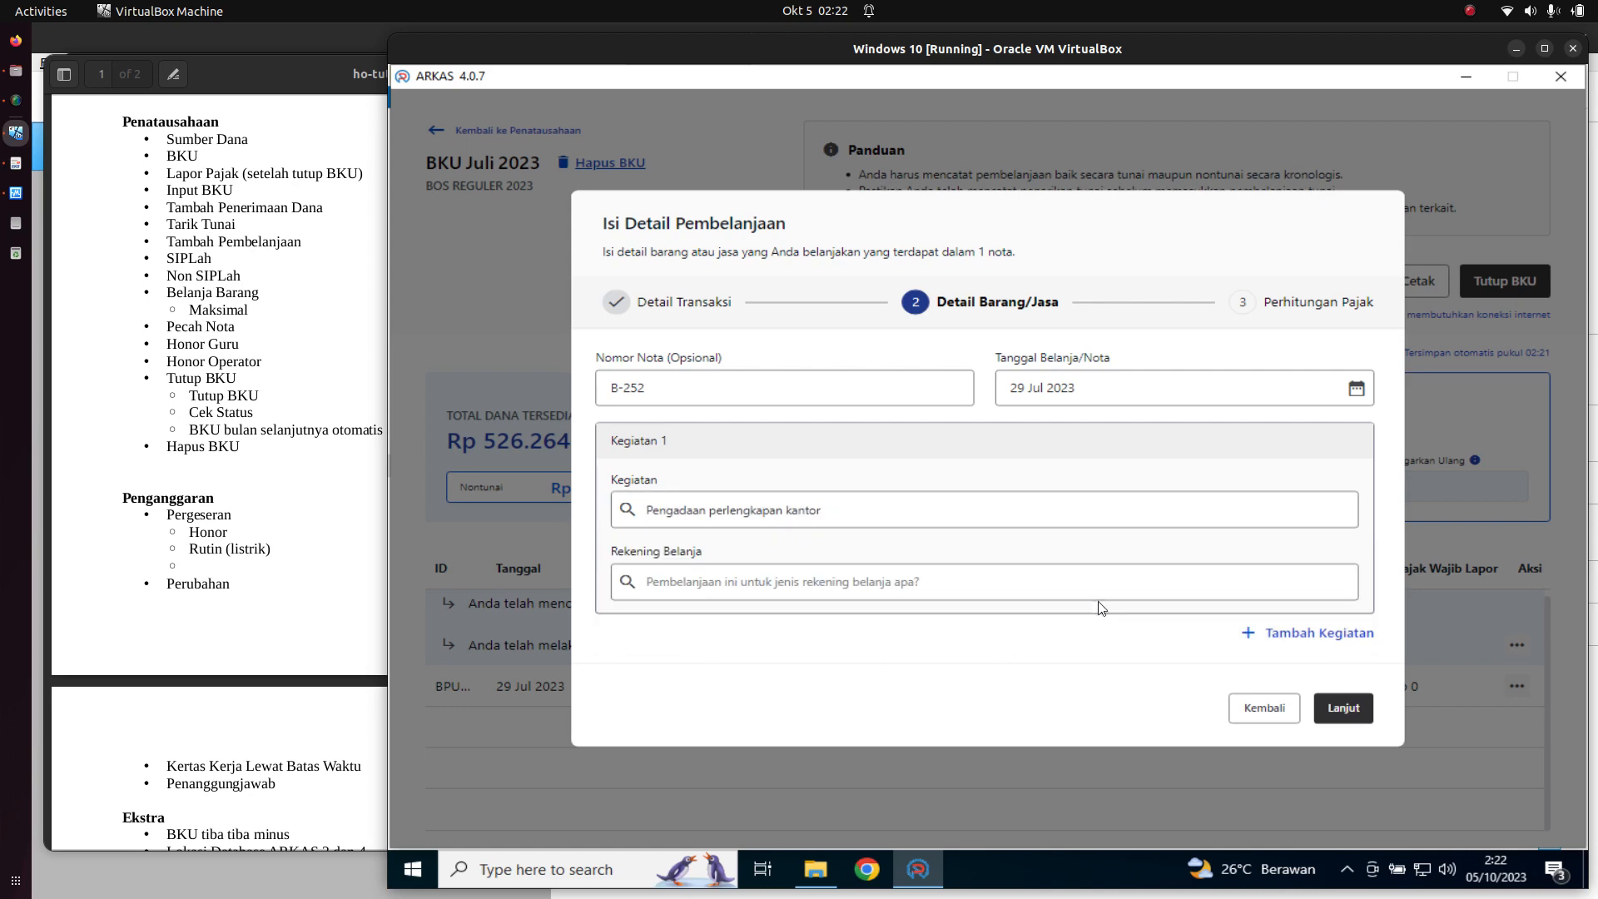
{"action": "left_click", "coordinate": [1090, 584]}
{"action": "left_click", "coordinate": [1074, 662]}
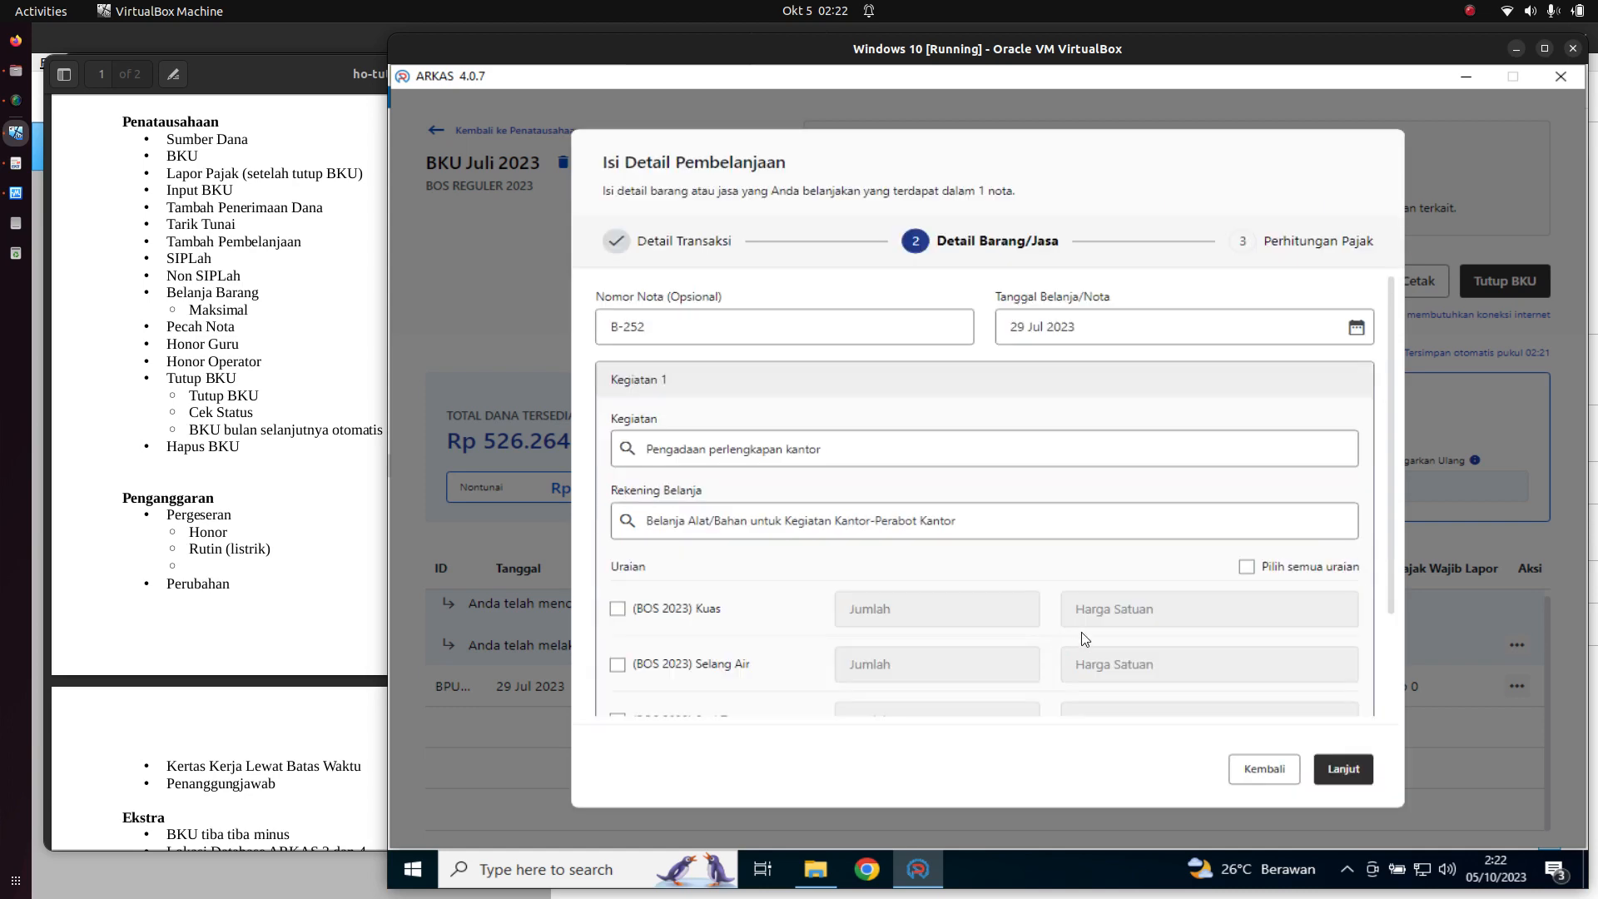
- Include all Uraian items at their maximum quantities and prices, and highlight the Jumlah values of Kuas and Selang Air
{"action": "scroll", "coordinate": [1082, 632], "scroll_direction": "down", "scroll_amount": 2}
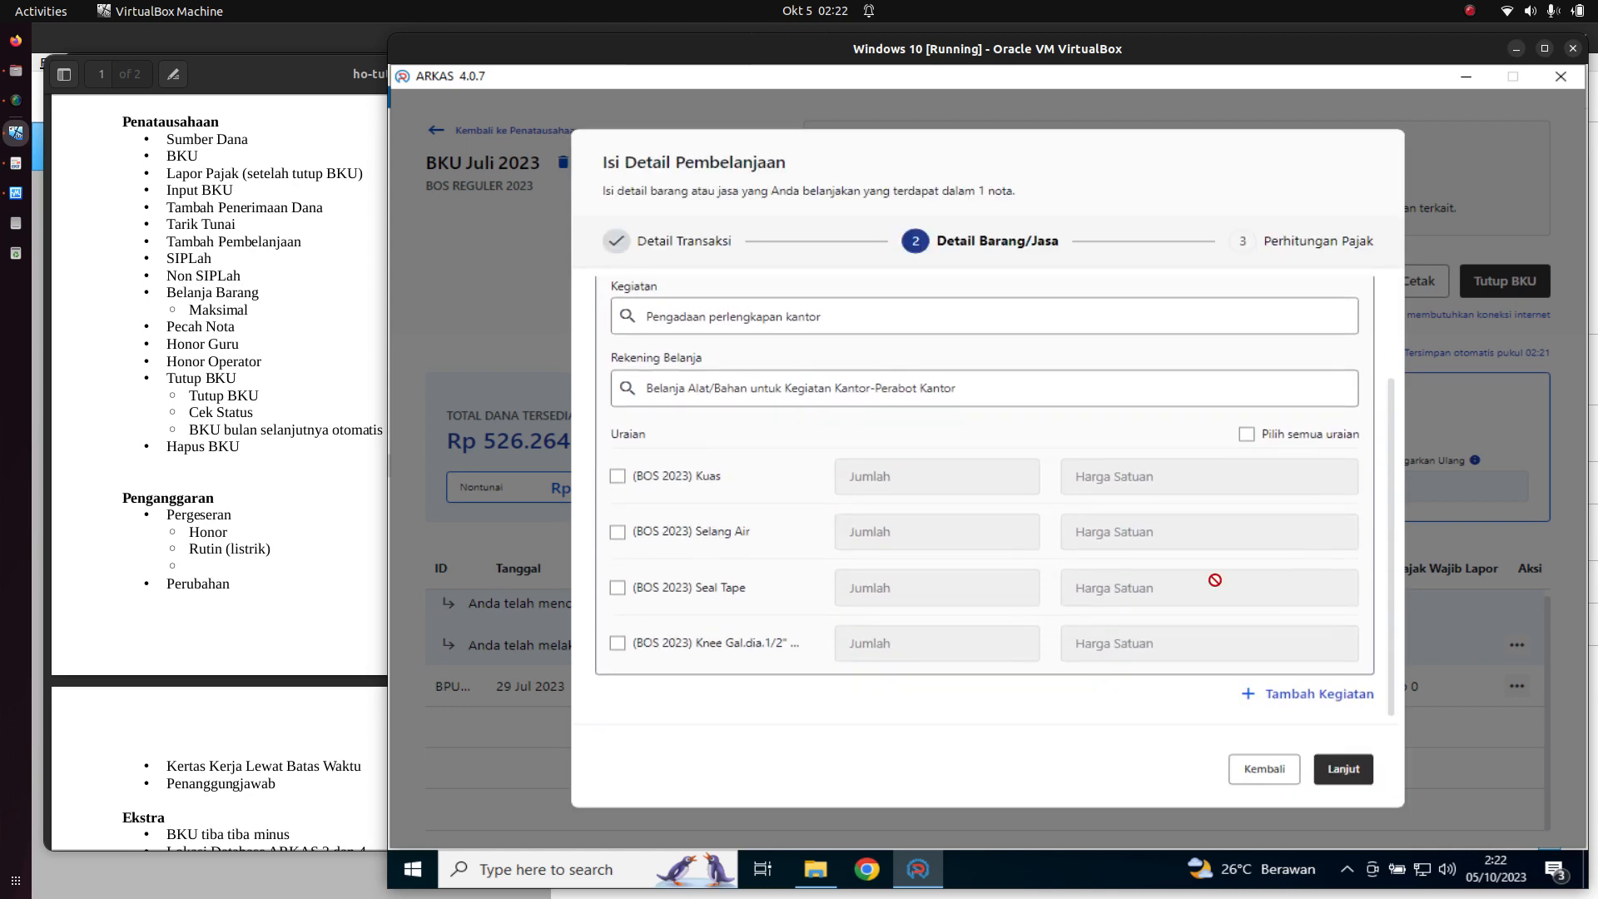
{"action": "left_click", "coordinate": [1247, 434]}
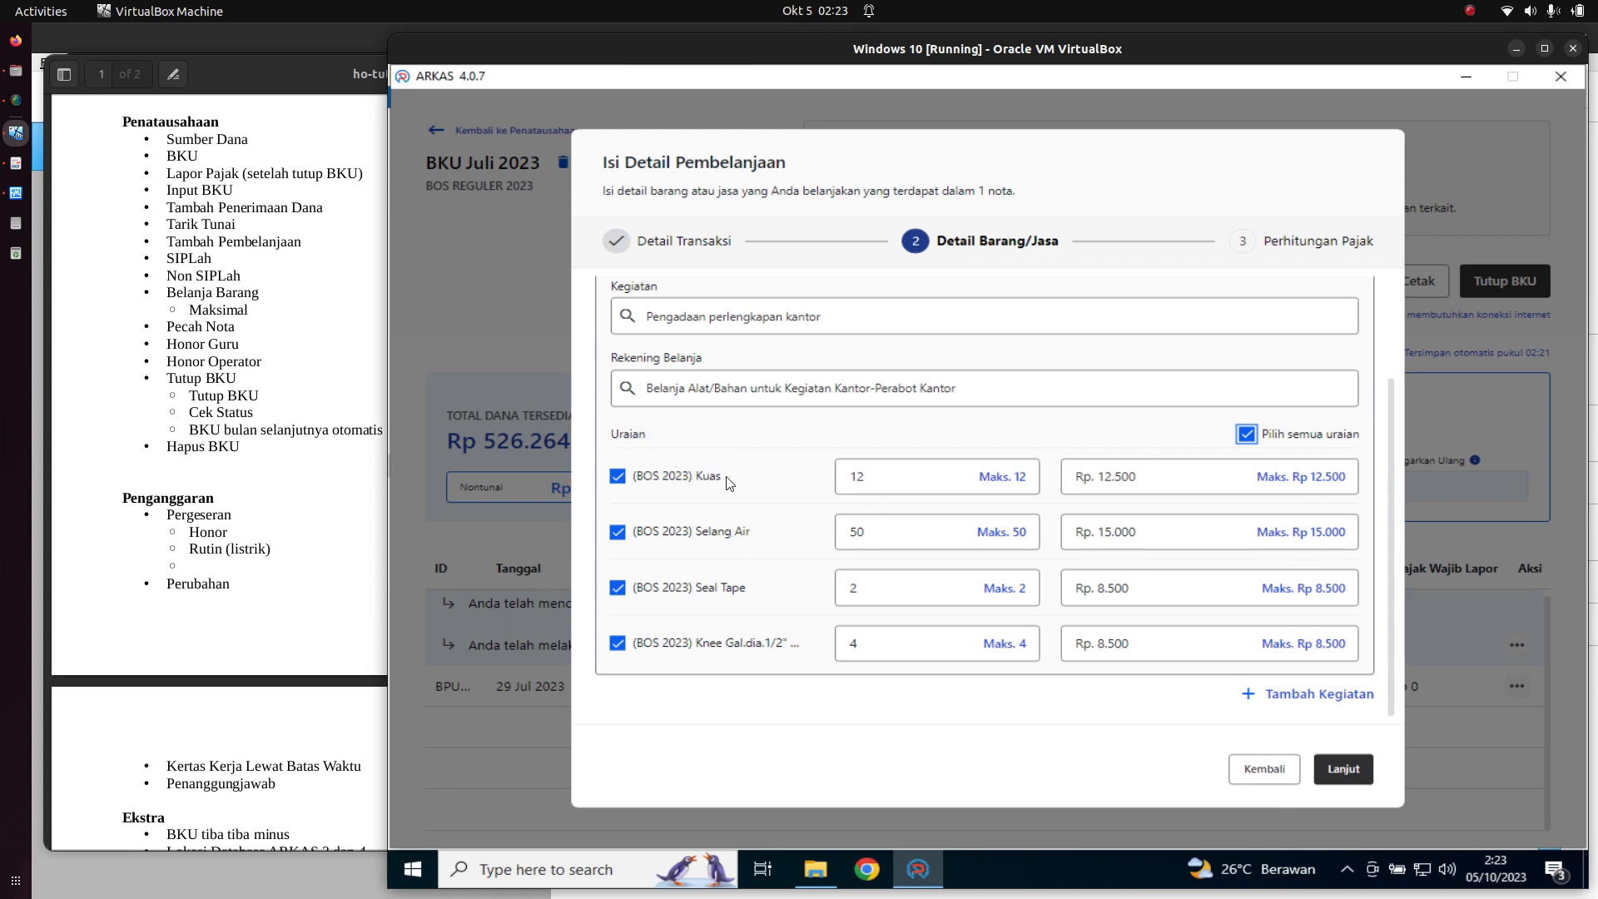
{"action": "double_click", "coordinate": [867, 474]}
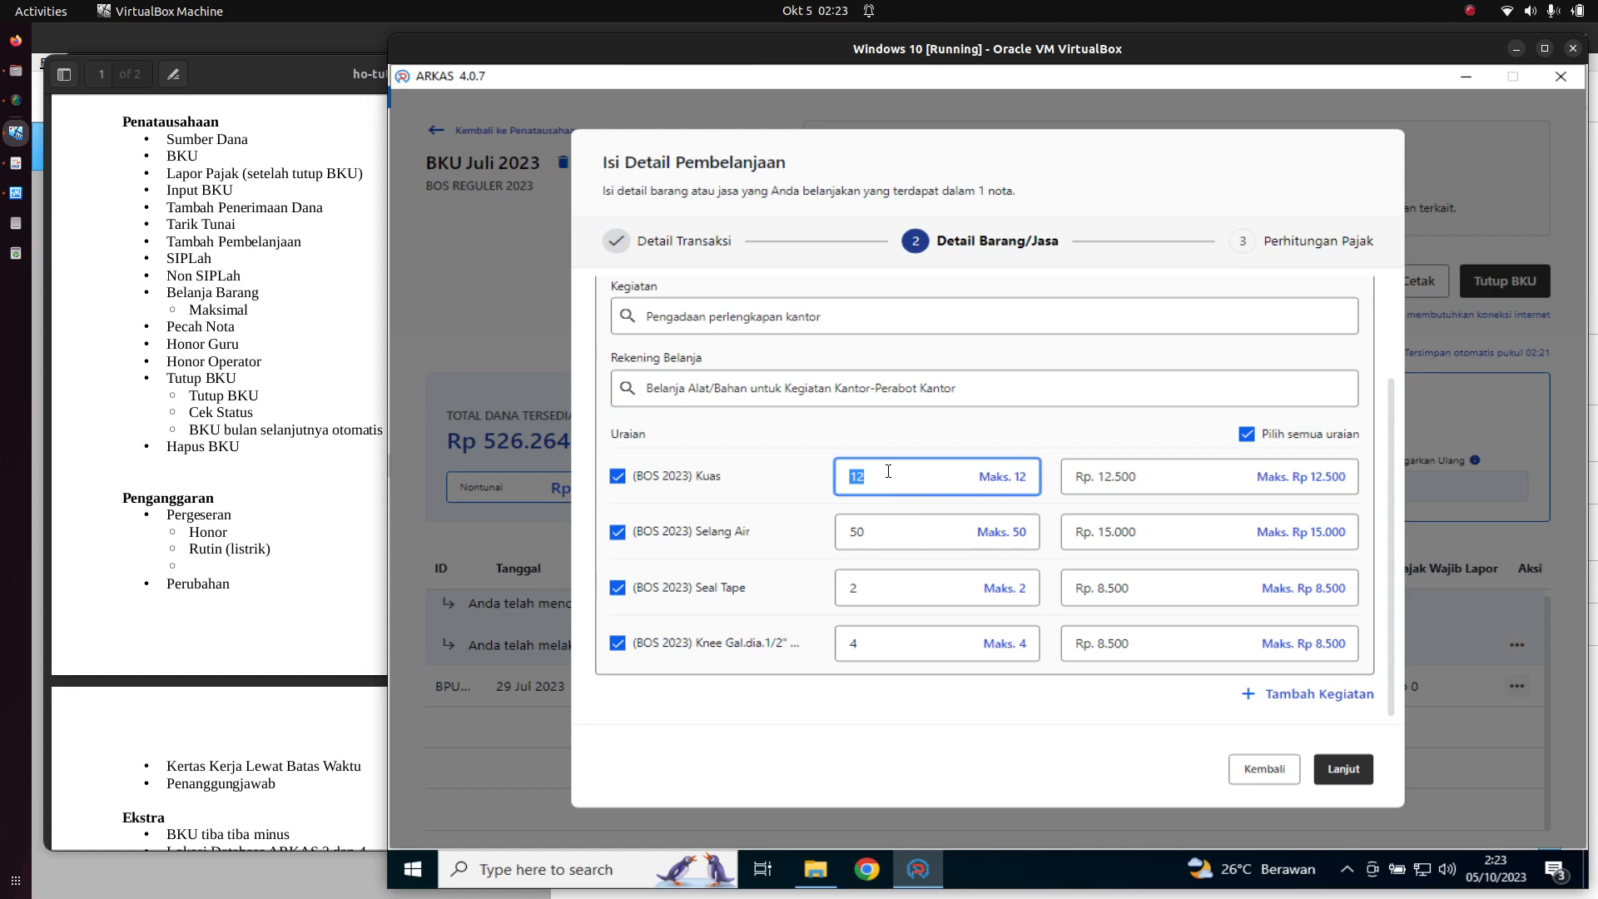
{"action": "left_click_drag", "start_coordinate": [885, 471], "coordinate": [839, 476]}
{"action": "left_click", "coordinate": [883, 481]}
{"action": "left_click_drag", "start_coordinate": [872, 479], "coordinate": [840, 480]}
{"action": "left_click", "coordinate": [884, 479]}
{"action": "left_click", "coordinate": [838, 530]}
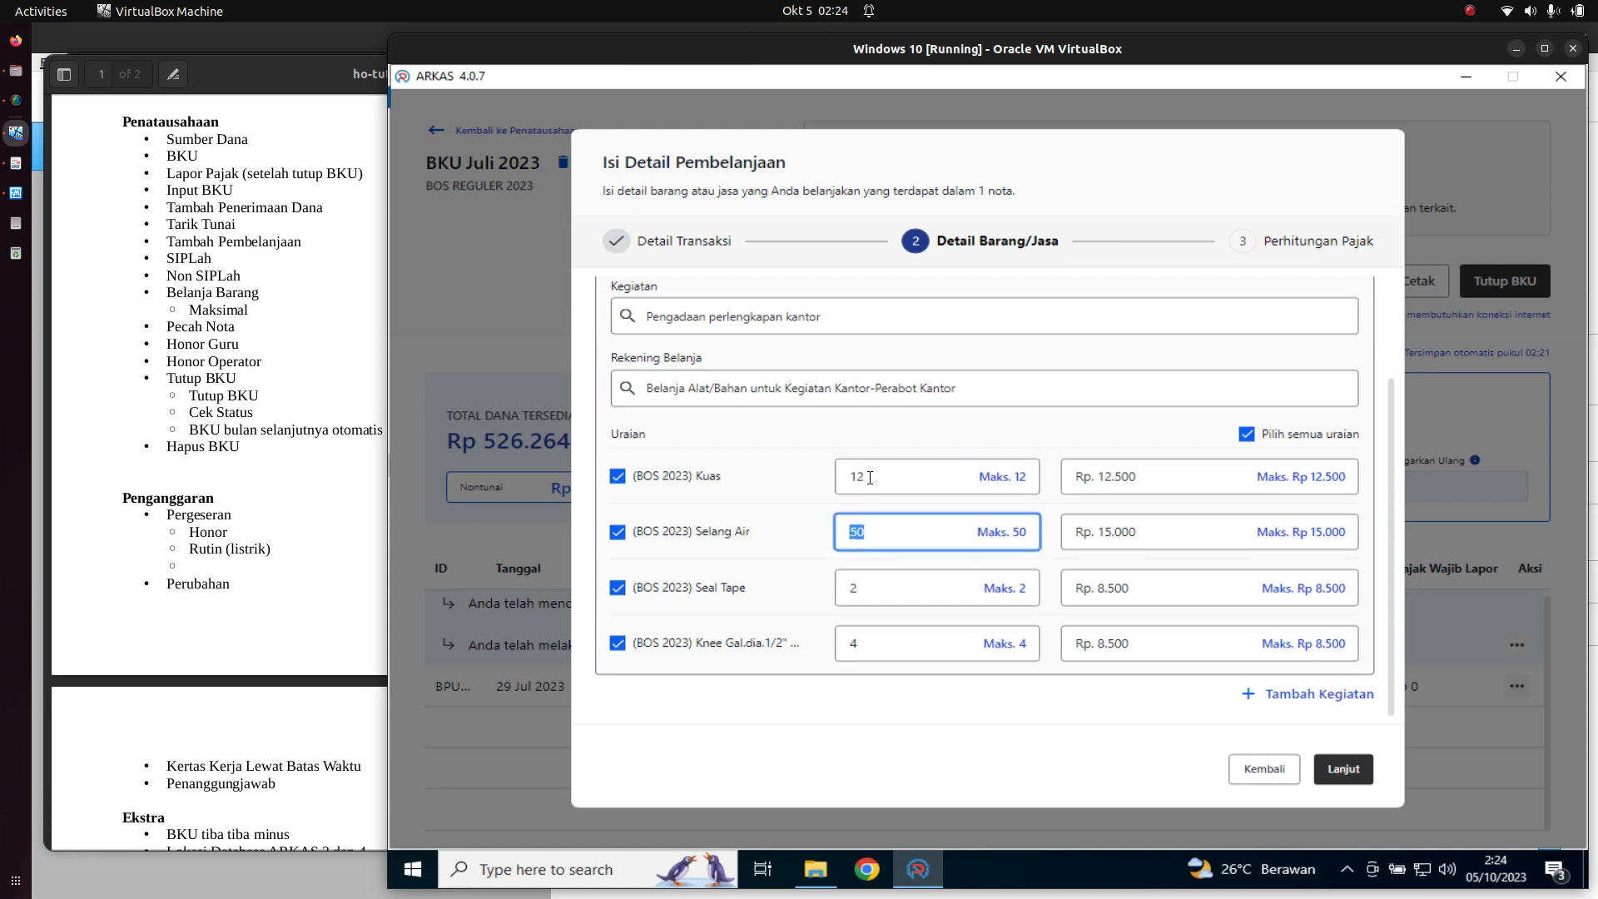
{"action": "left_click", "coordinate": [840, 476]}
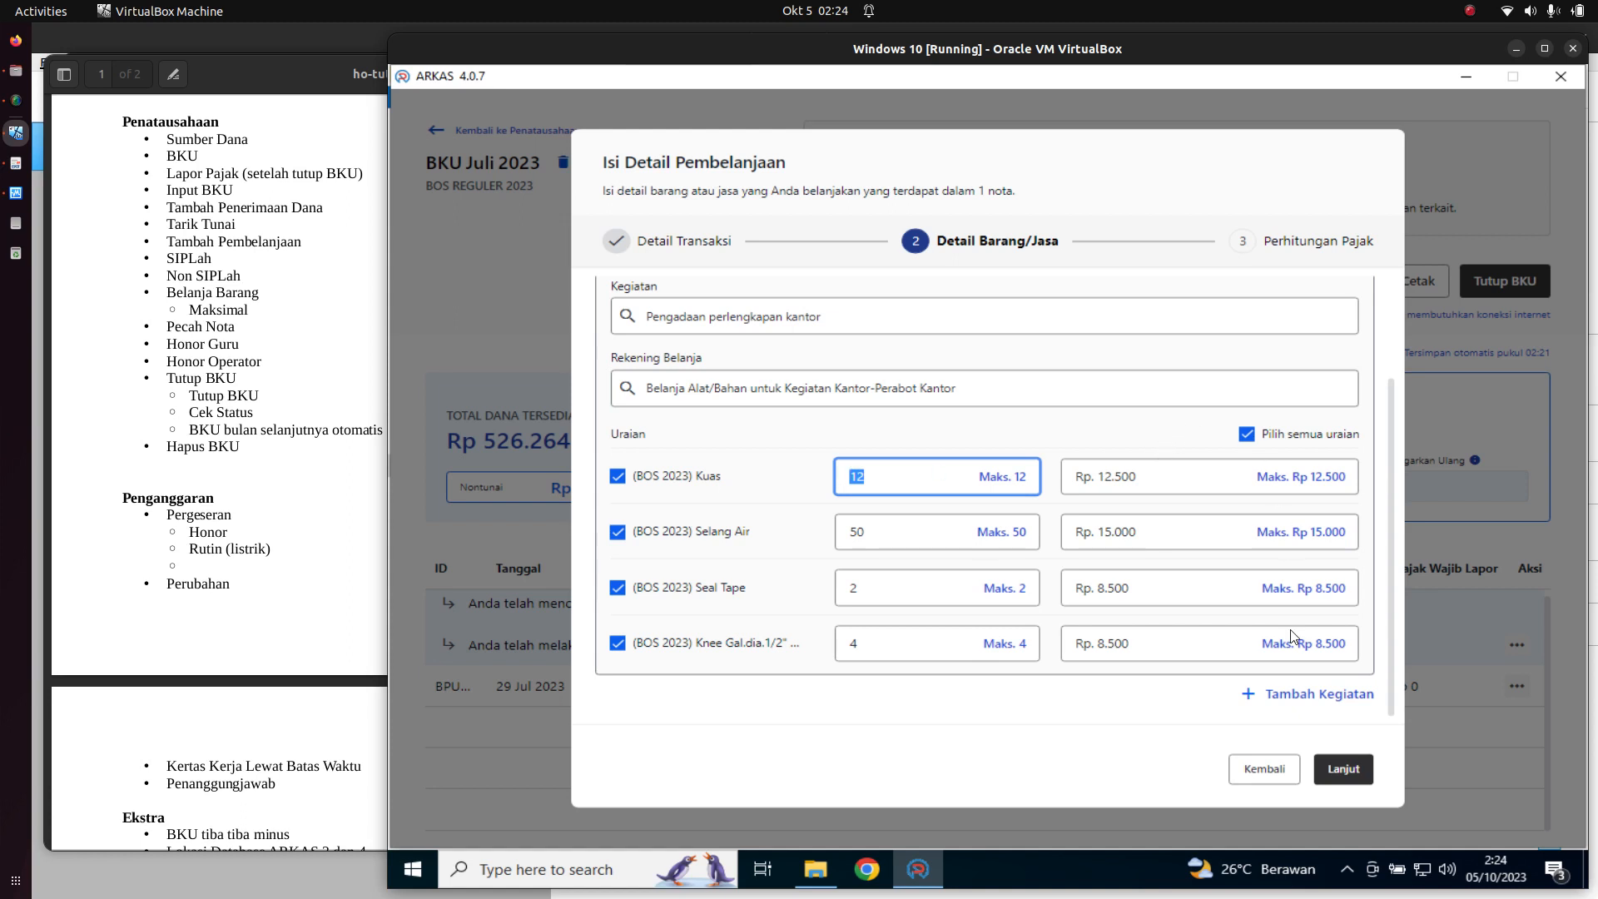
- Discard the unsaved ANANDA purchase and return to the BKU Juli 2023
{"action": "left_click", "coordinate": [1271, 770]}
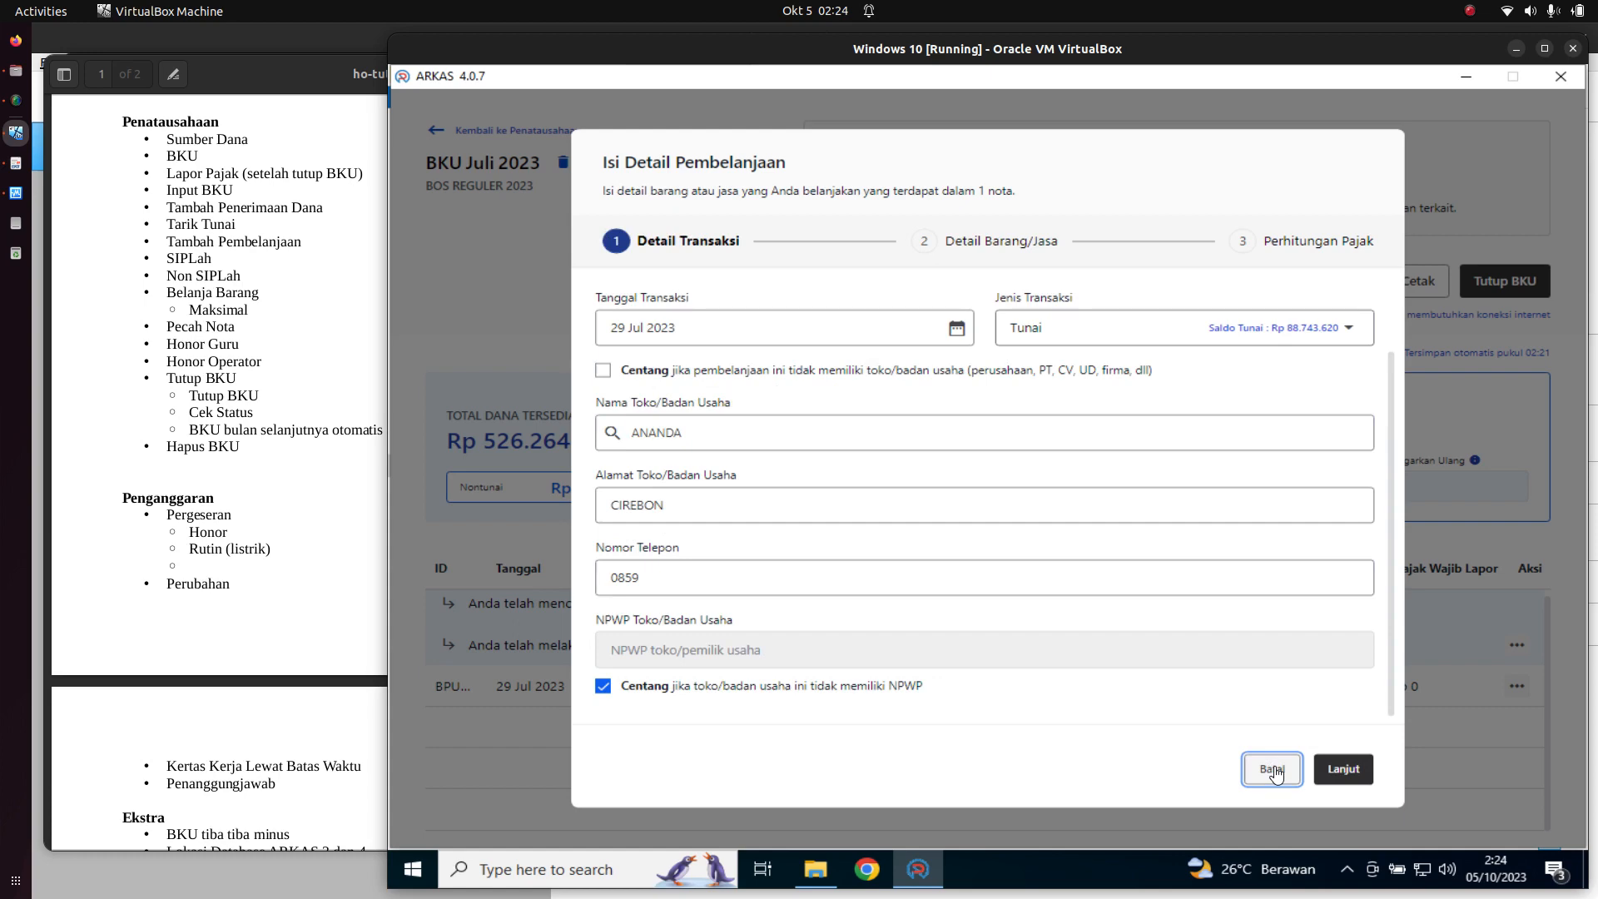
{"action": "left_click", "coordinate": [1279, 772]}
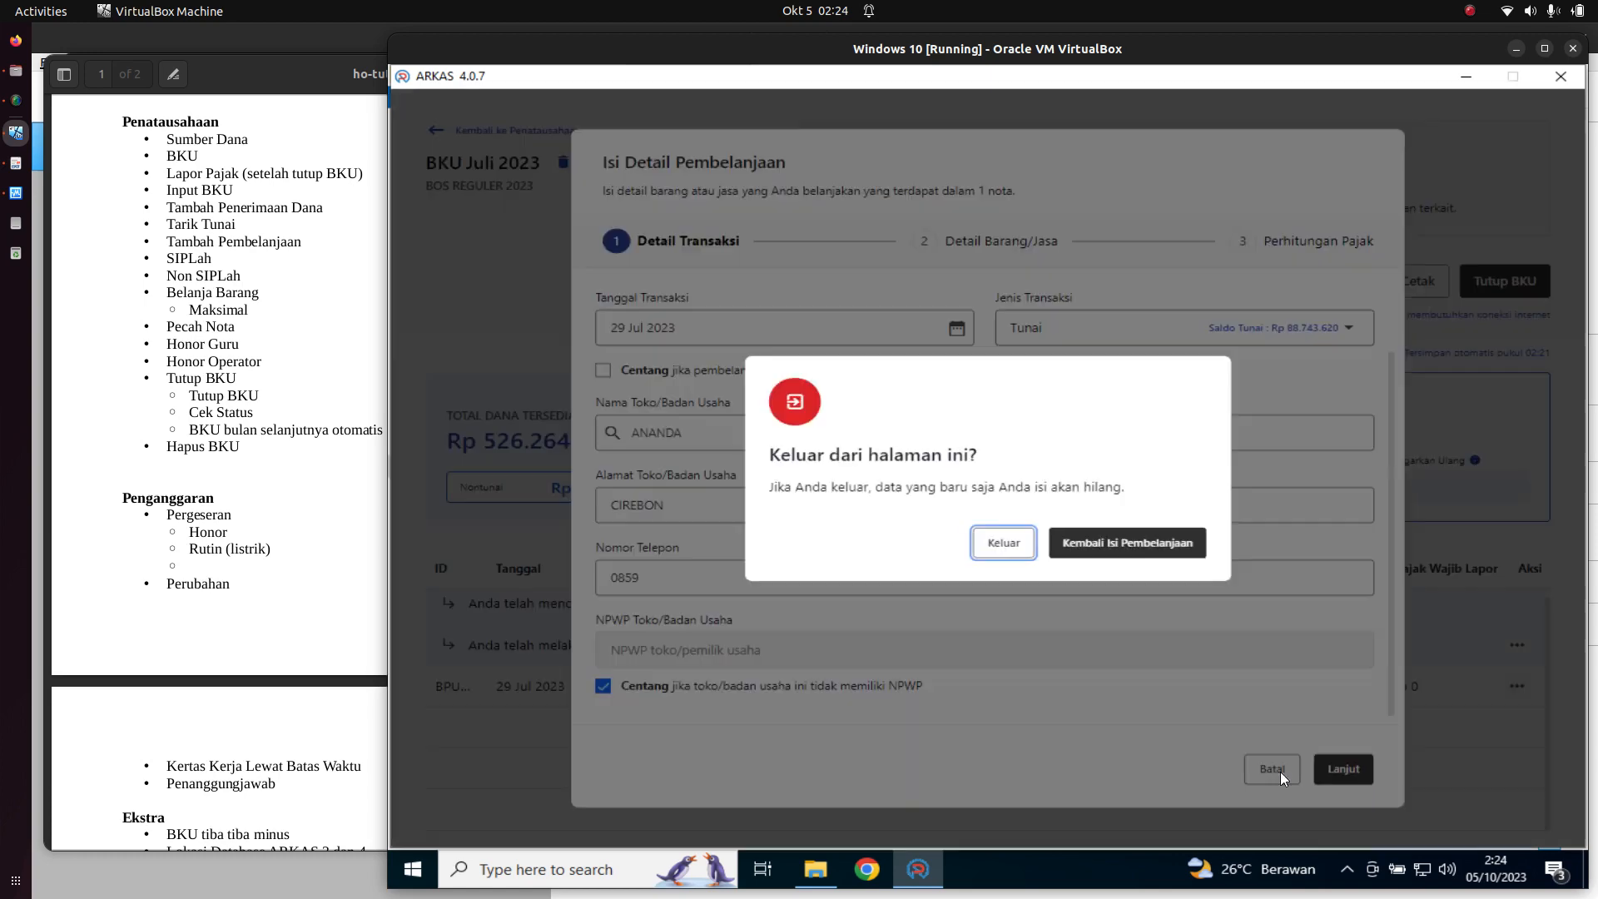
{"action": "left_click", "coordinate": [1014, 548]}
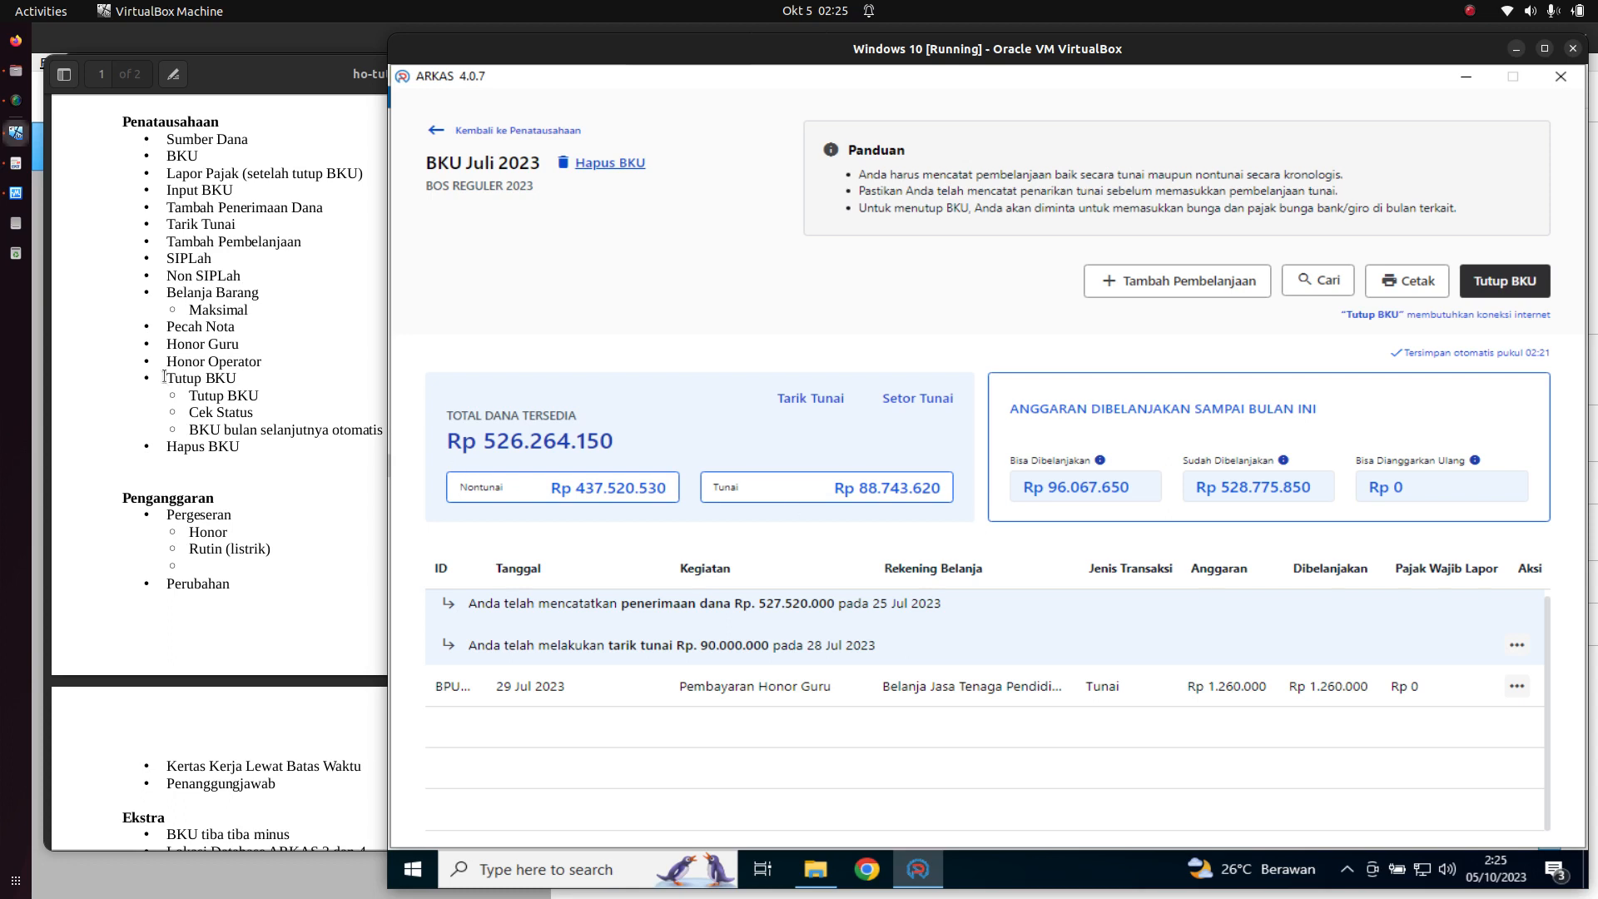
- Review the outline's Tutup BKU, Cek Status, next month's BKU and Hapus BKU topics by highlighting each in ho-tutorial-arkas-4.pdf
{"action": "left_click_drag", "start_coordinate": [164, 376], "coordinate": [235, 378]}
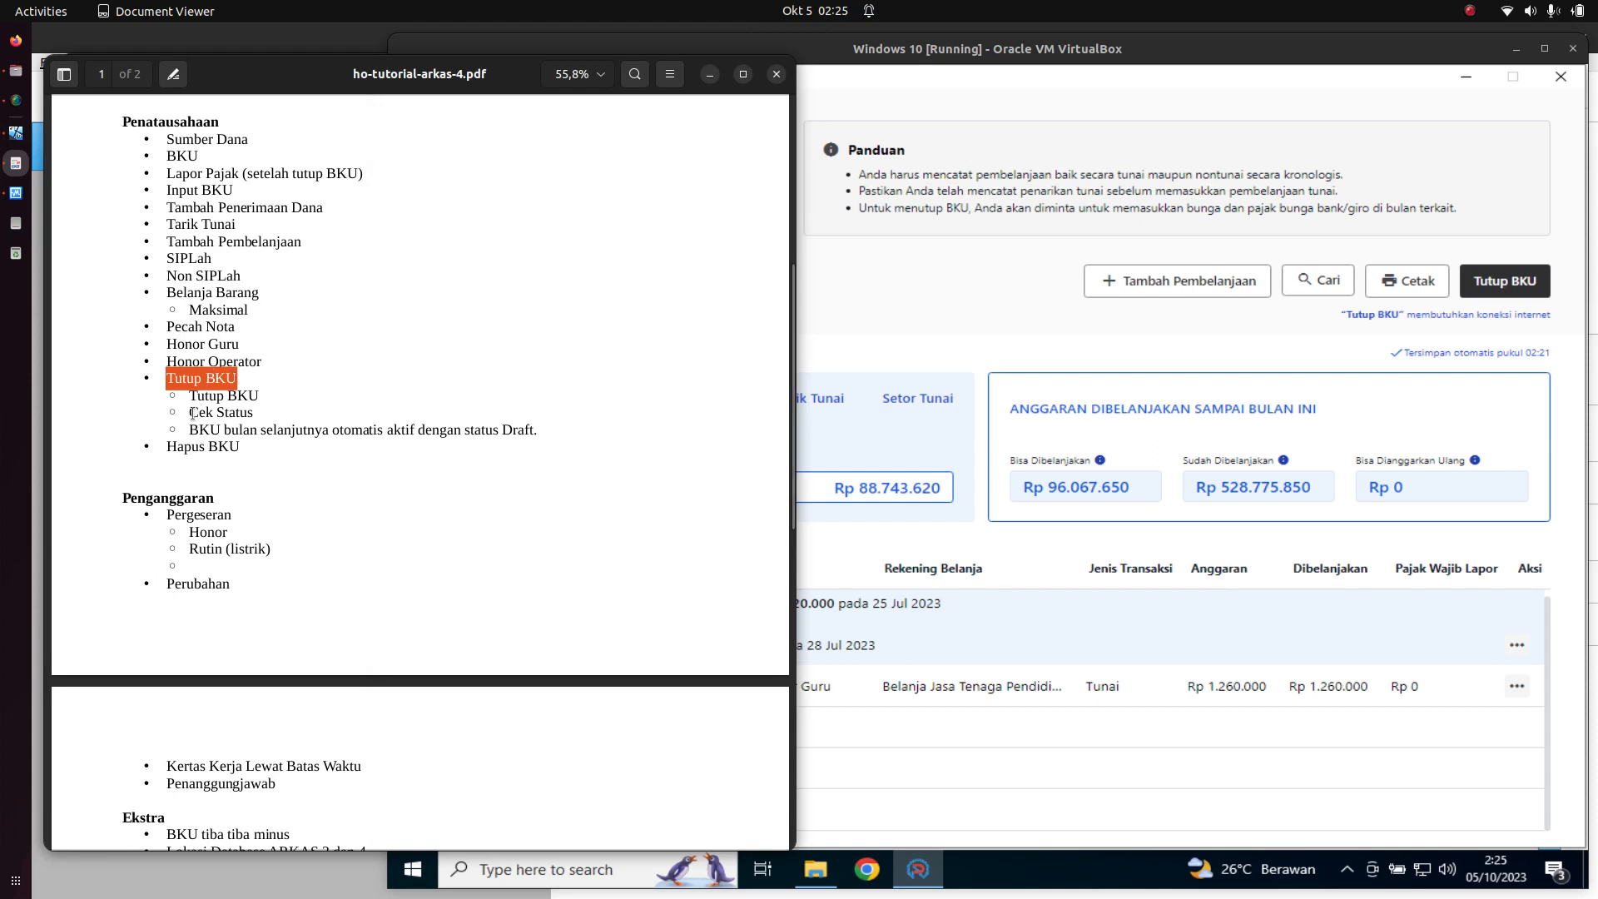
{"action": "left_click_drag", "start_coordinate": [192, 413], "coordinate": [252, 409]}
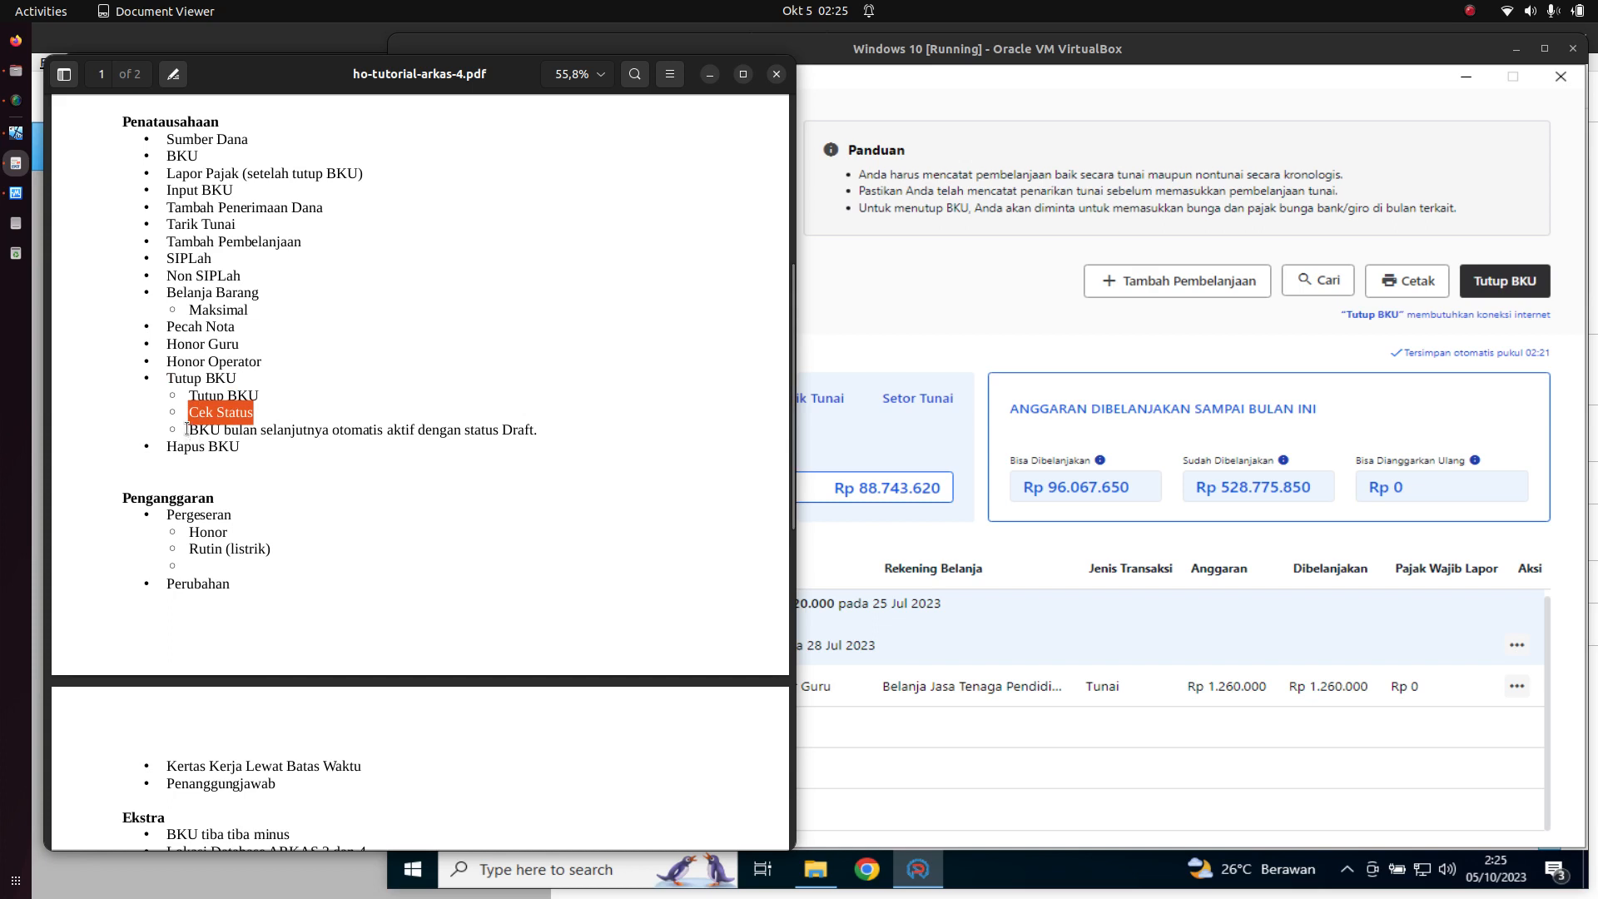
{"action": "left_click_drag", "start_coordinate": [189, 427], "coordinate": [538, 429]}
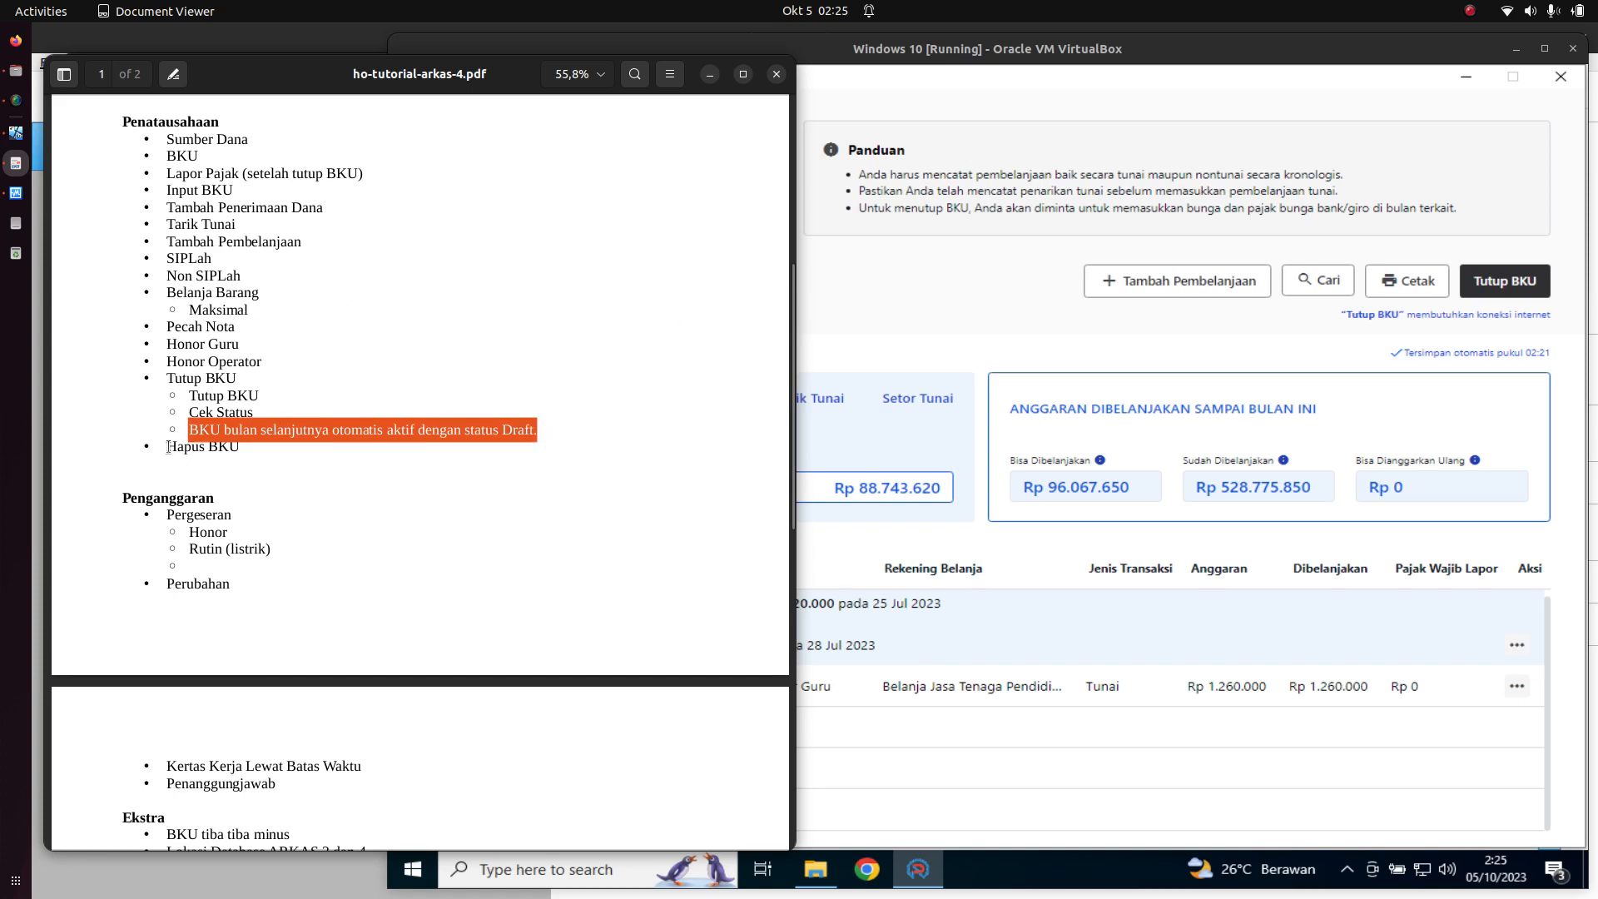
{"action": "left_click_drag", "start_coordinate": [169, 447], "coordinate": [237, 441]}
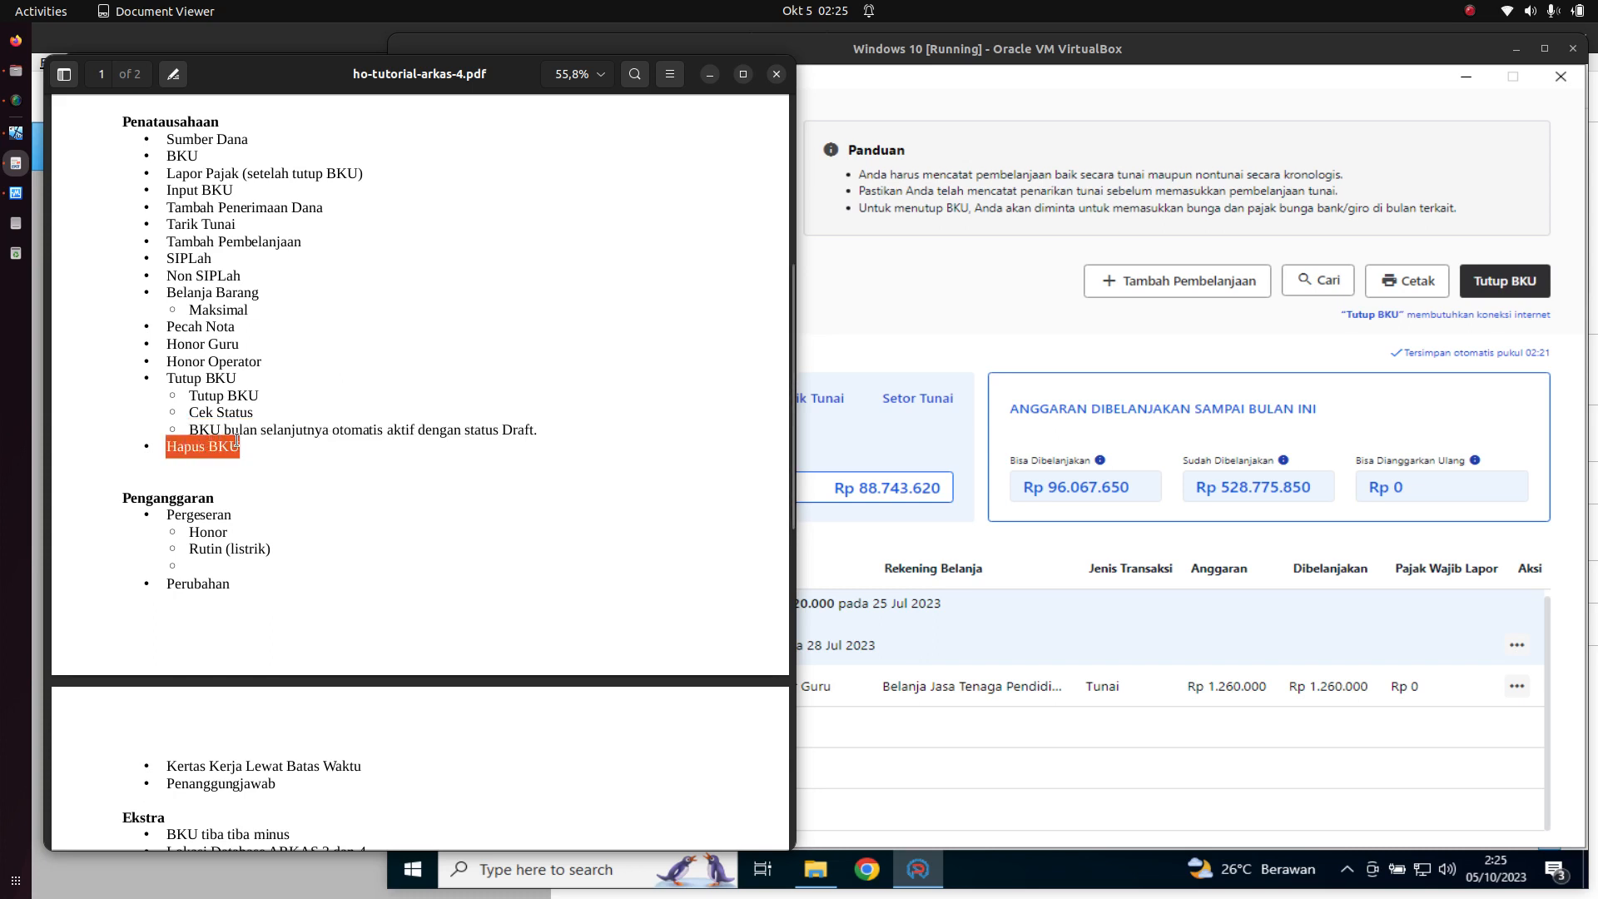
- Return to ARKAS and highlight the internet connection note for Tutup BKU, clearing the highlight after reading
{"action": "left_click", "coordinate": [946, 312]}
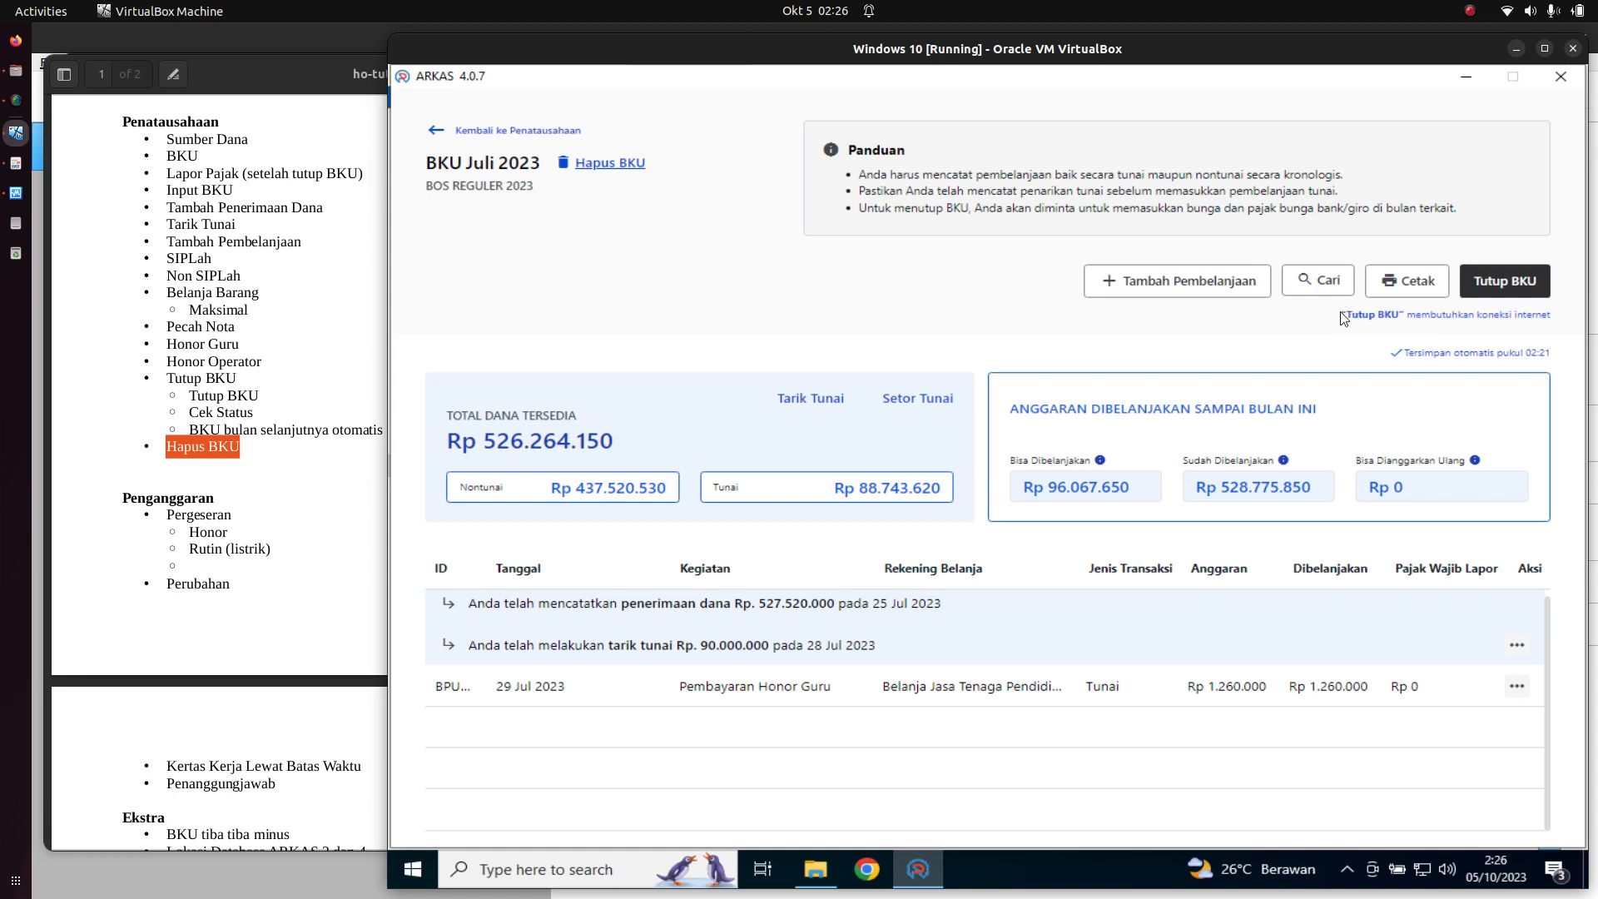
{"action": "left_click_drag", "start_coordinate": [1345, 316], "coordinate": [1549, 317]}
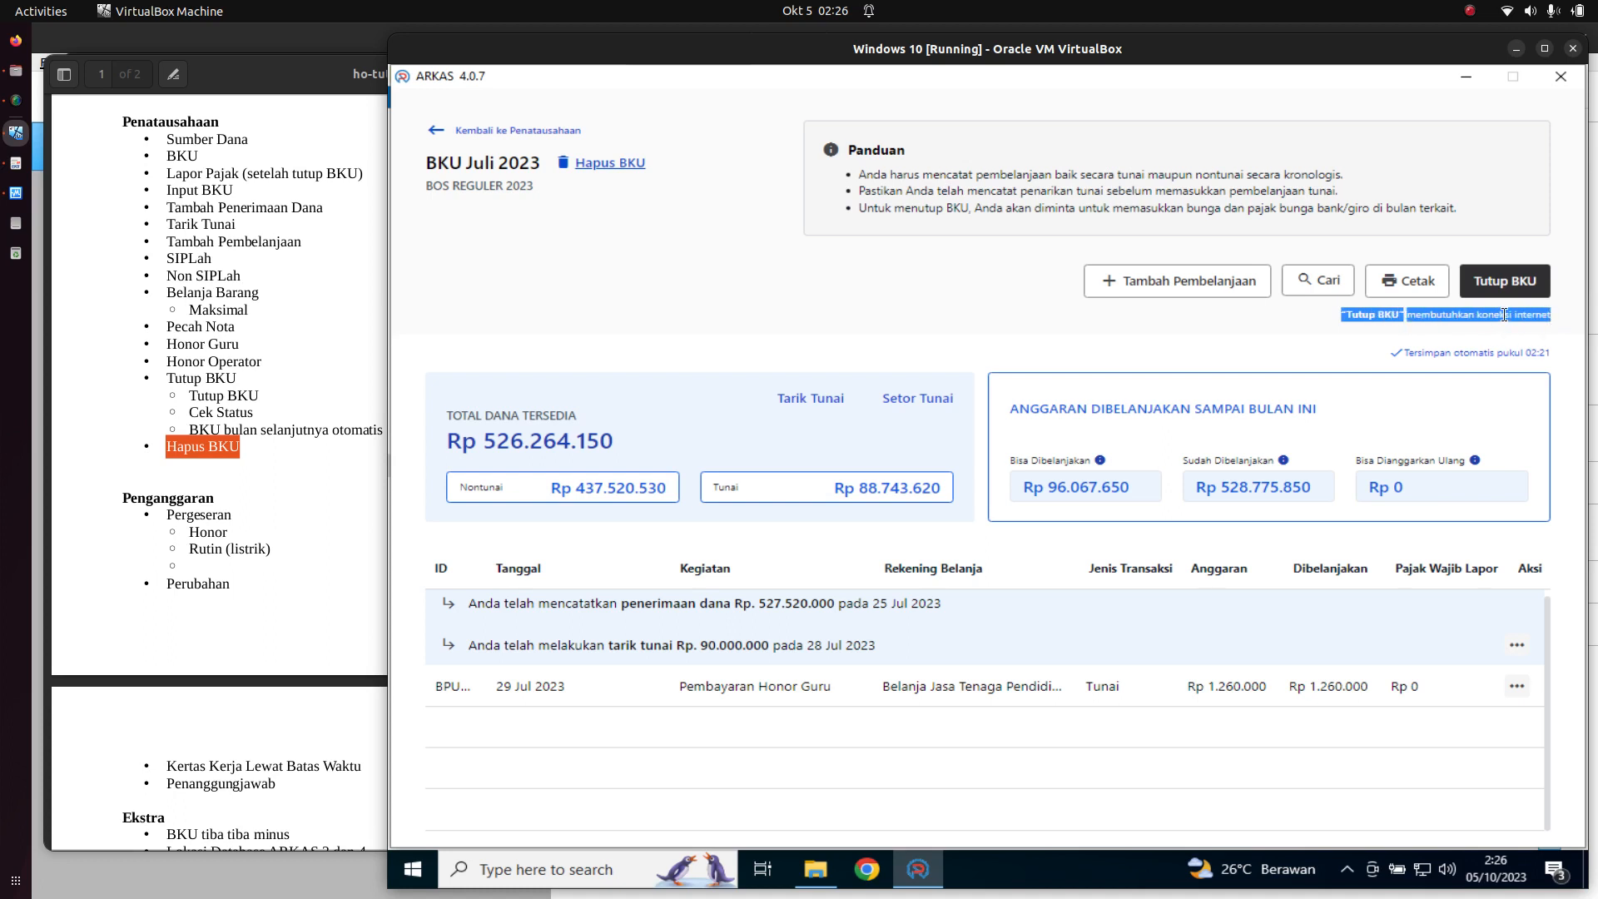
{"action": "left_click", "coordinate": [1467, 335]}
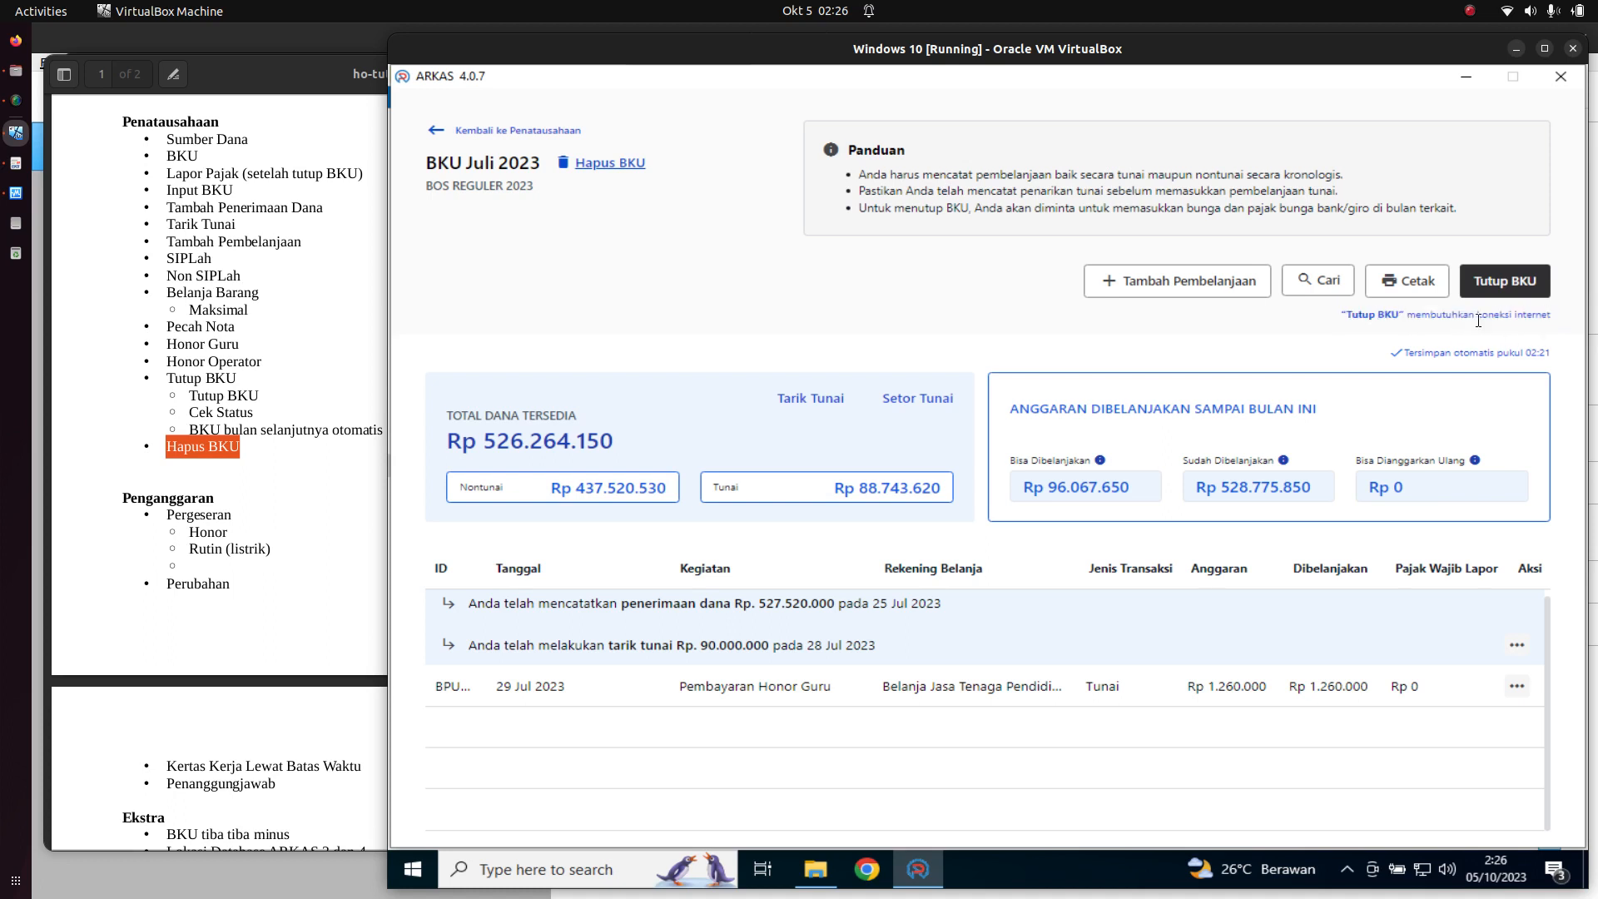
- Close BKU Juli 2023 with Bunga Bank/Jasa Giro and Pajak Bunga/Biaya Administrasi both set to 0, and return to Penatausahaan
{"action": "left_click", "coordinate": [1519, 287]}
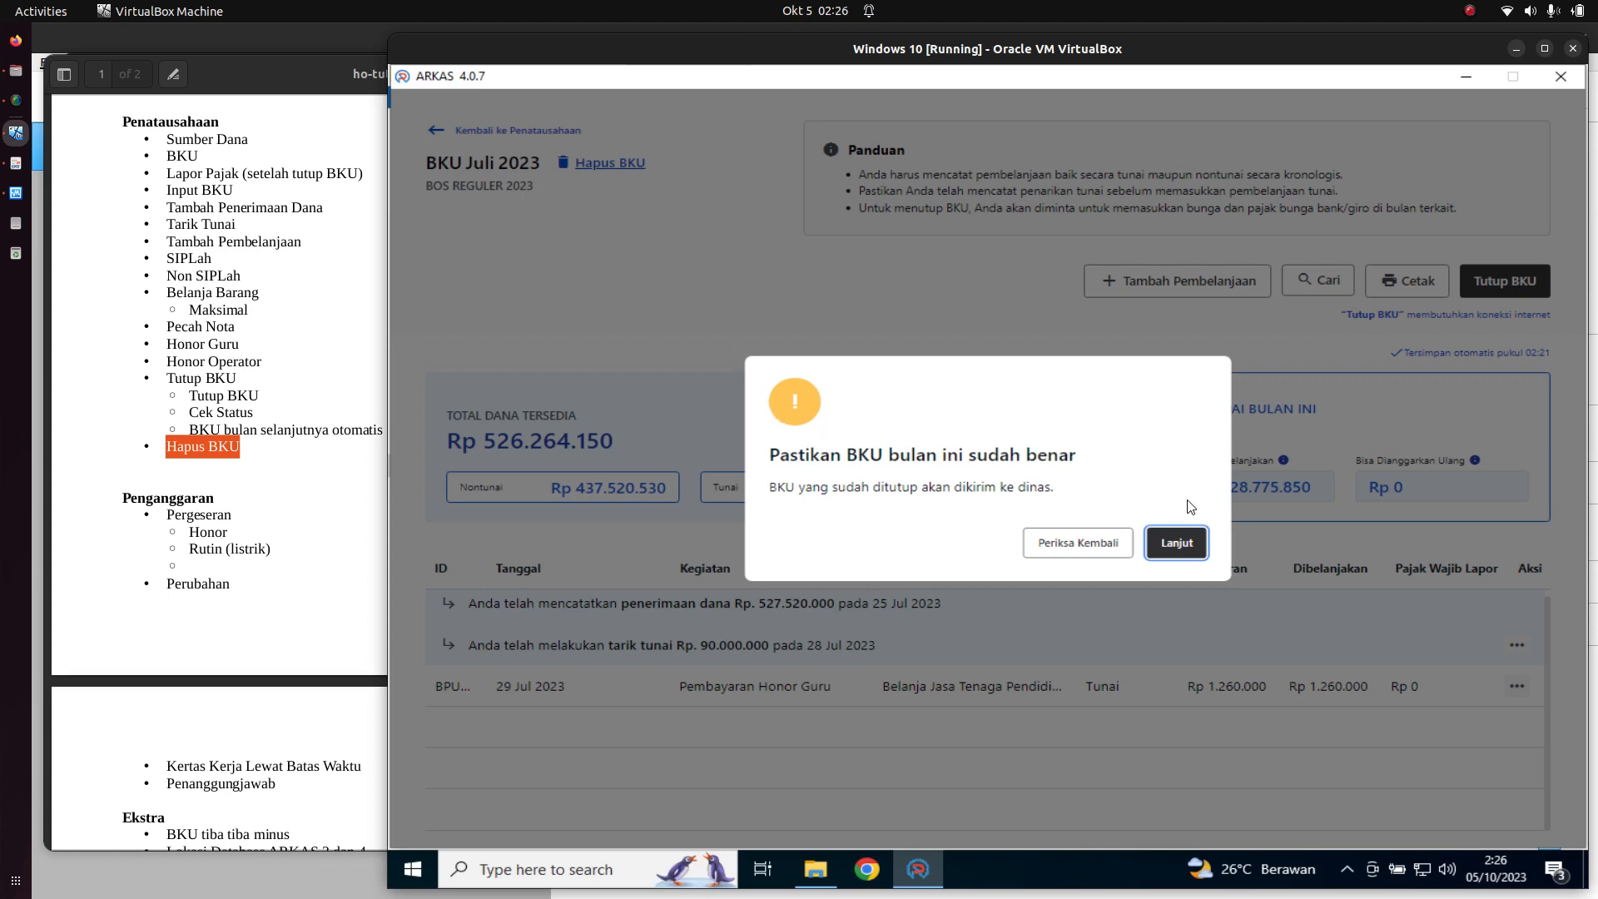
{"action": "left_click", "coordinate": [1186, 544]}
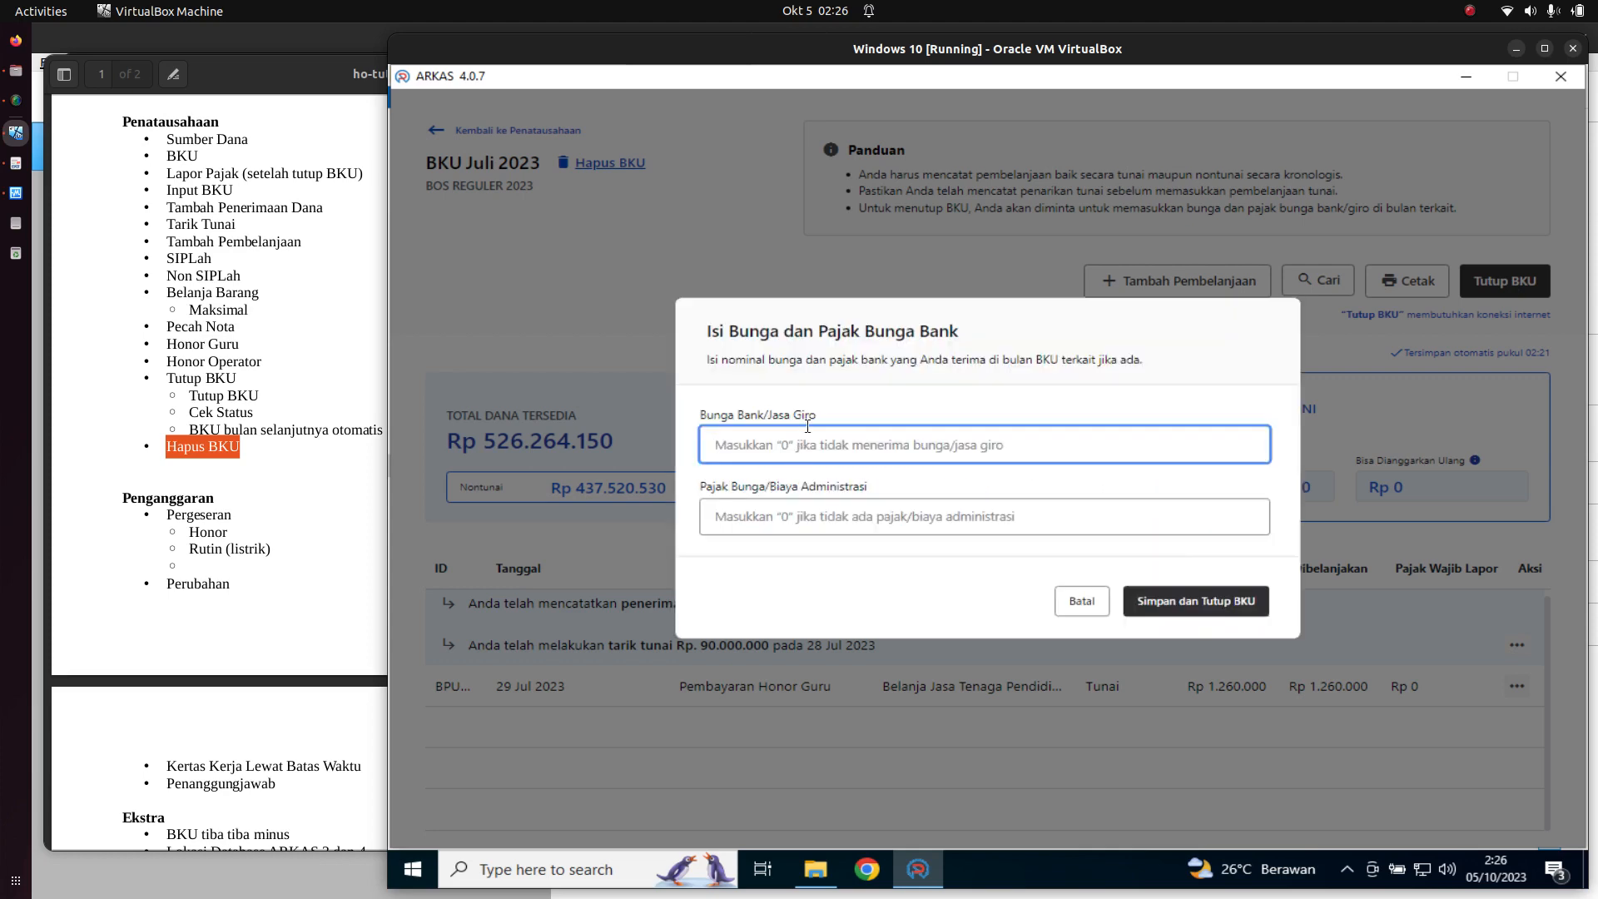
{"action": "type", "text": "0"}
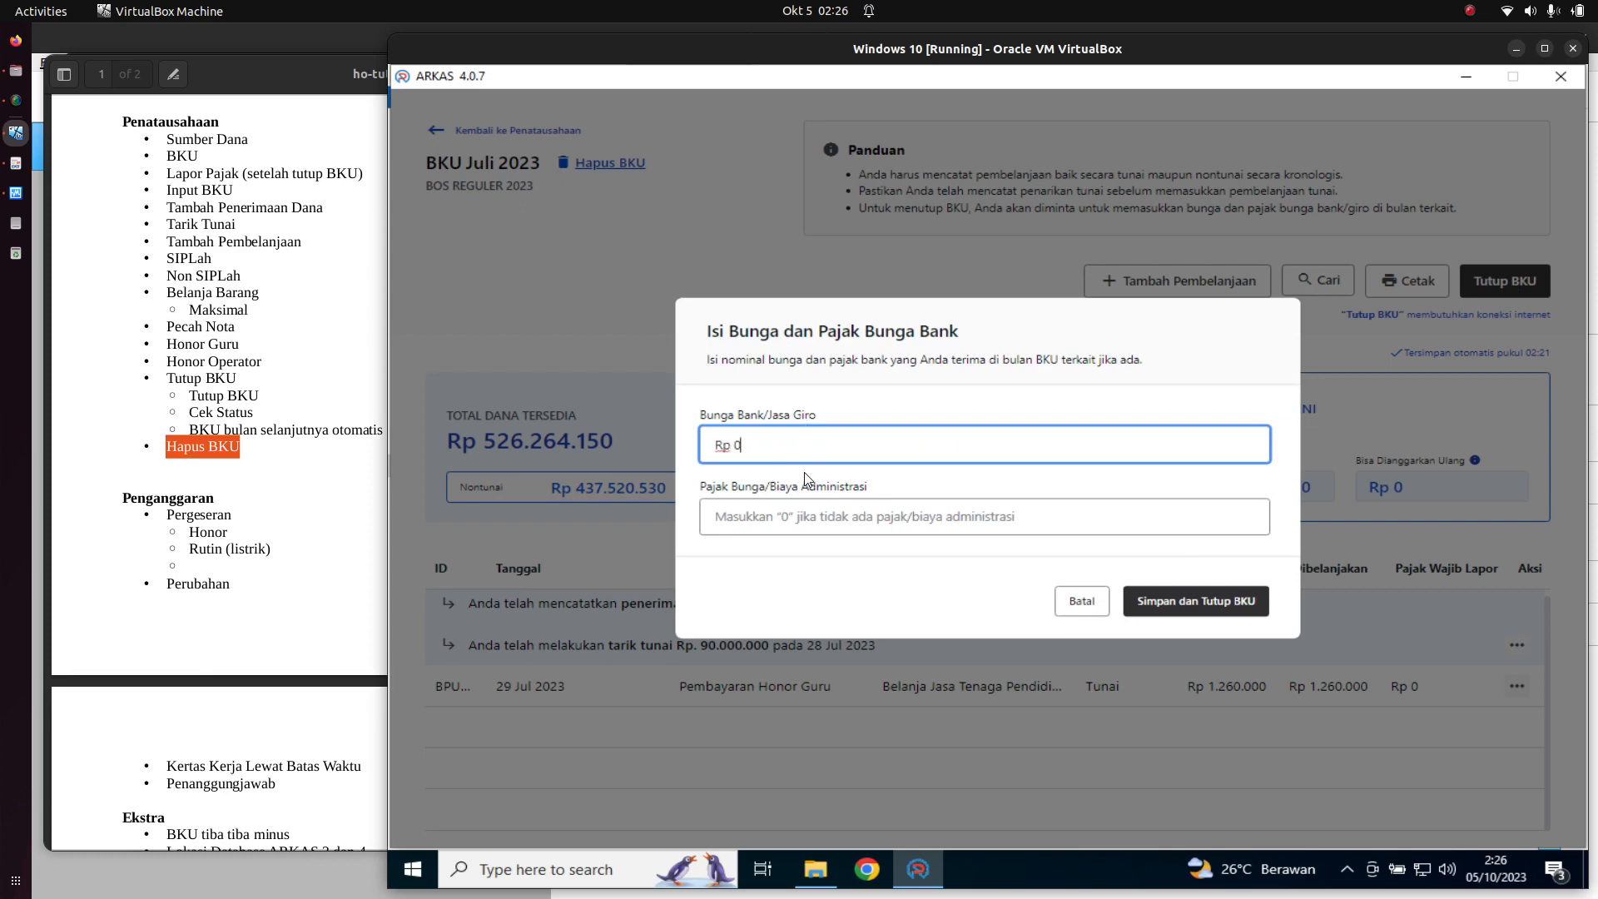
{"action": "left_click", "coordinate": [795, 526]}
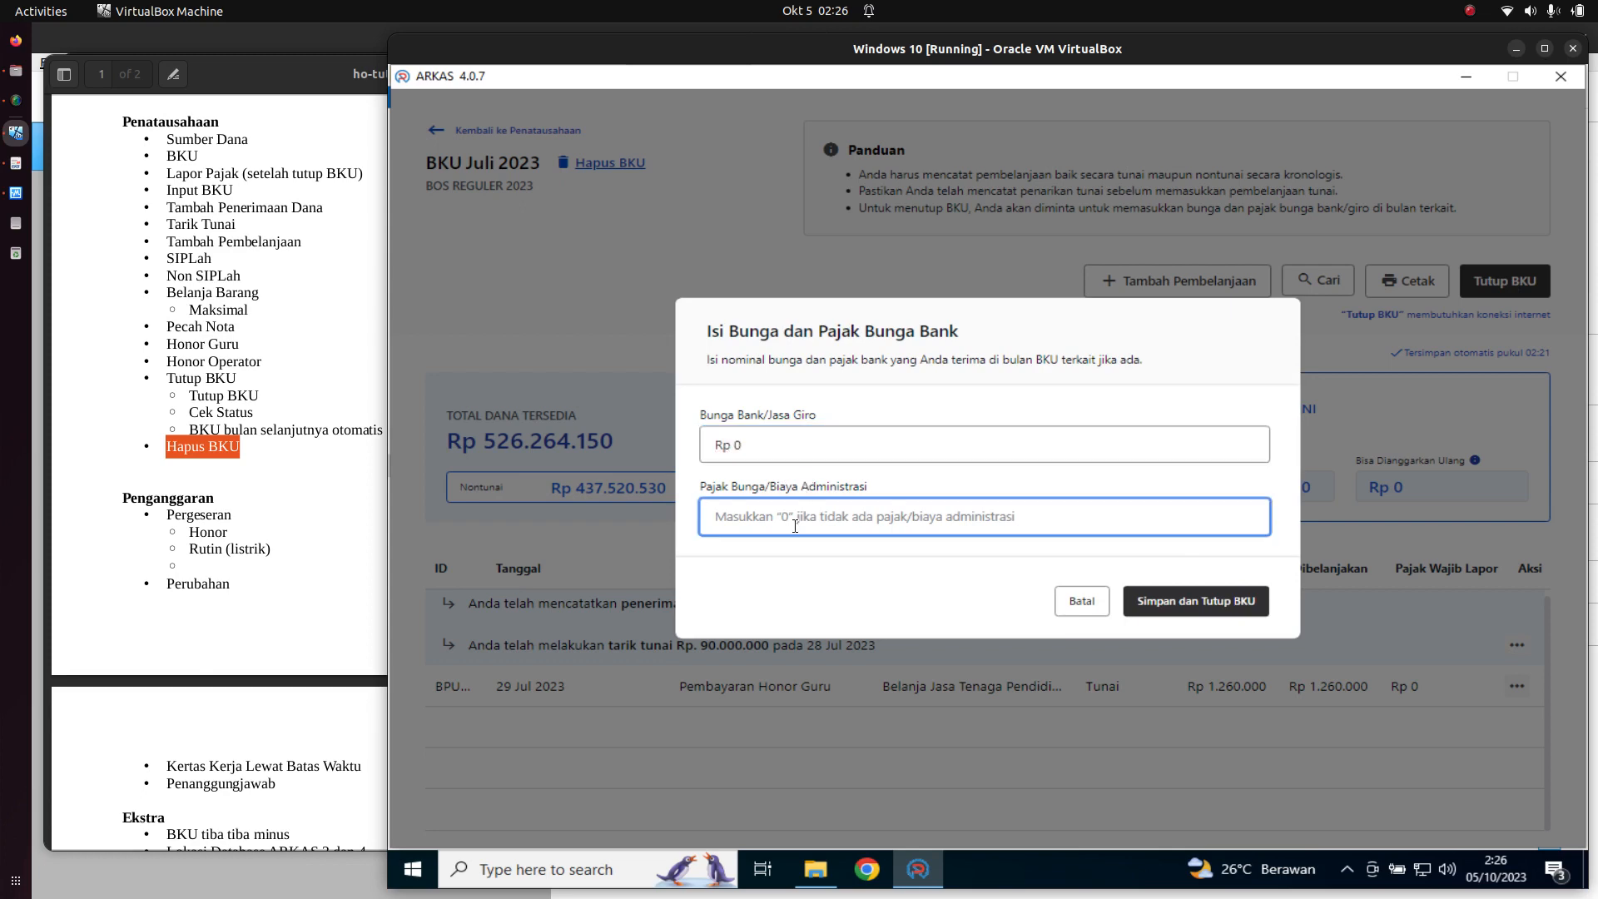
{"action": "type", "text": "0"}
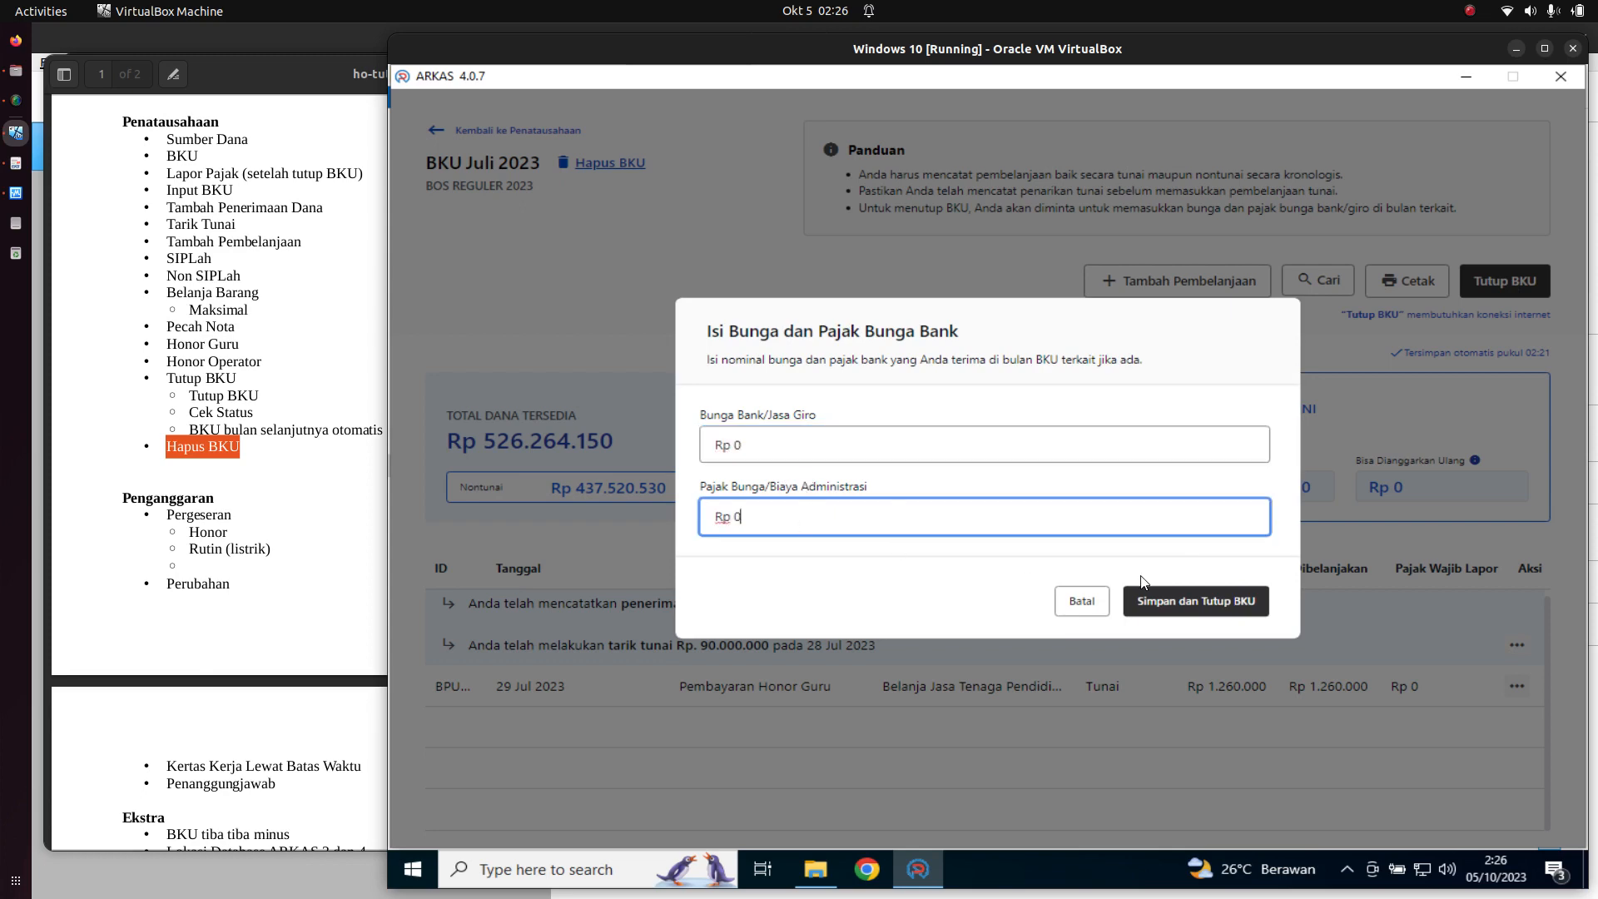
{"action": "left_click", "coordinate": [1192, 603]}
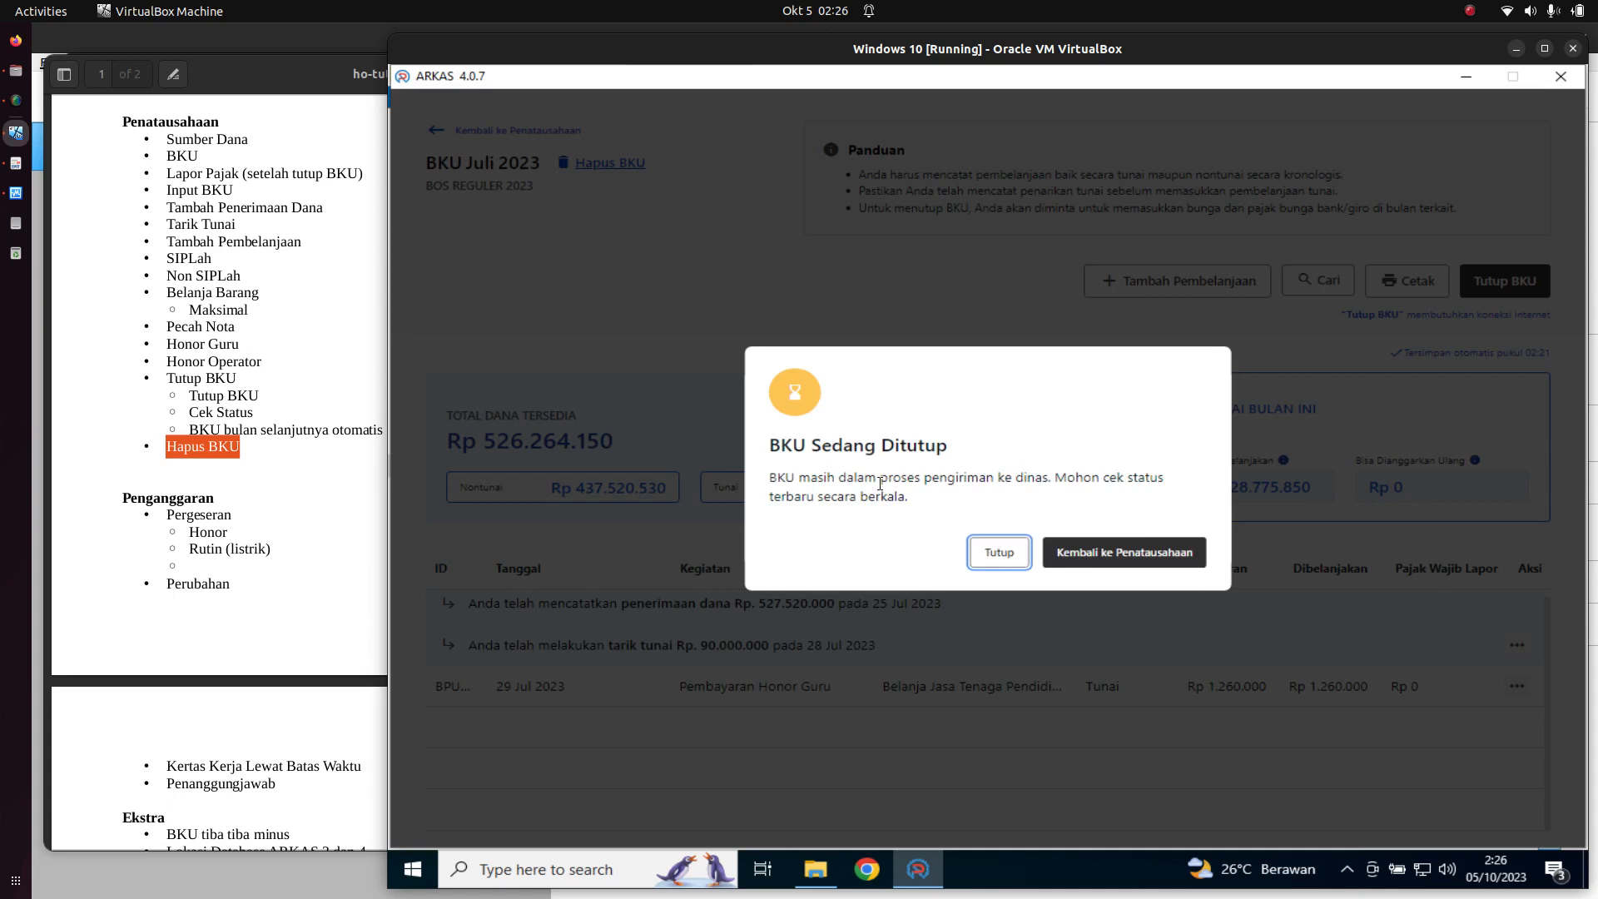
{"action": "left_click", "coordinate": [1130, 559]}
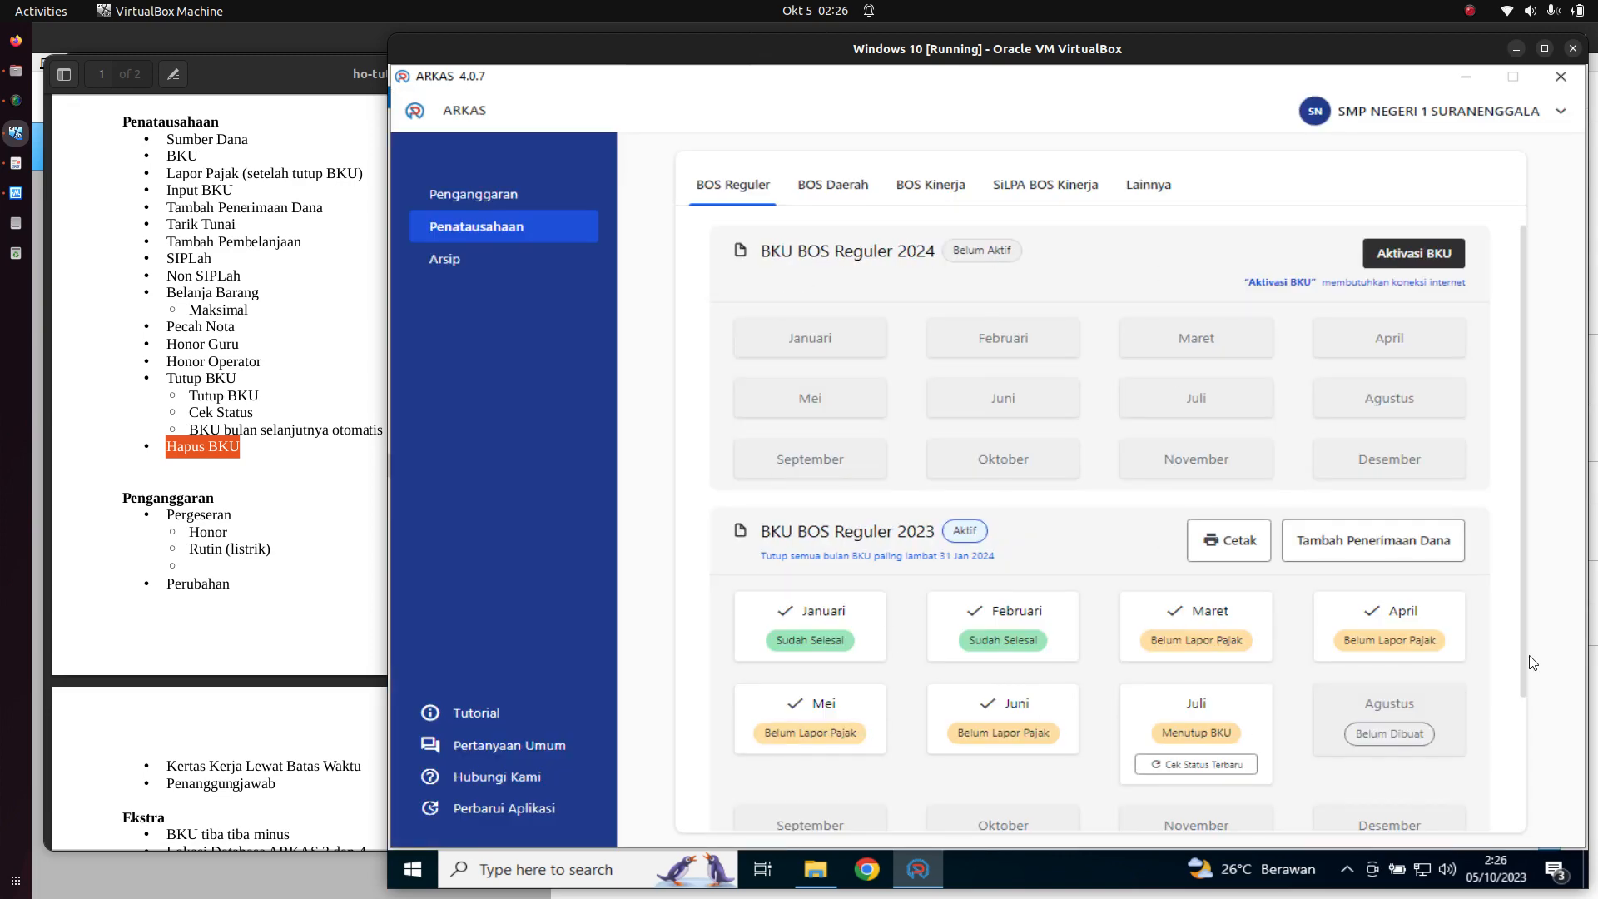
- Check the latest closing status of the Juli BKU under BKU BOS Reguler 2023 and dismiss the resulting notice without printing
{"action": "scroll", "coordinate": [1475, 754], "scroll_direction": "down", "scroll_amount": 2}
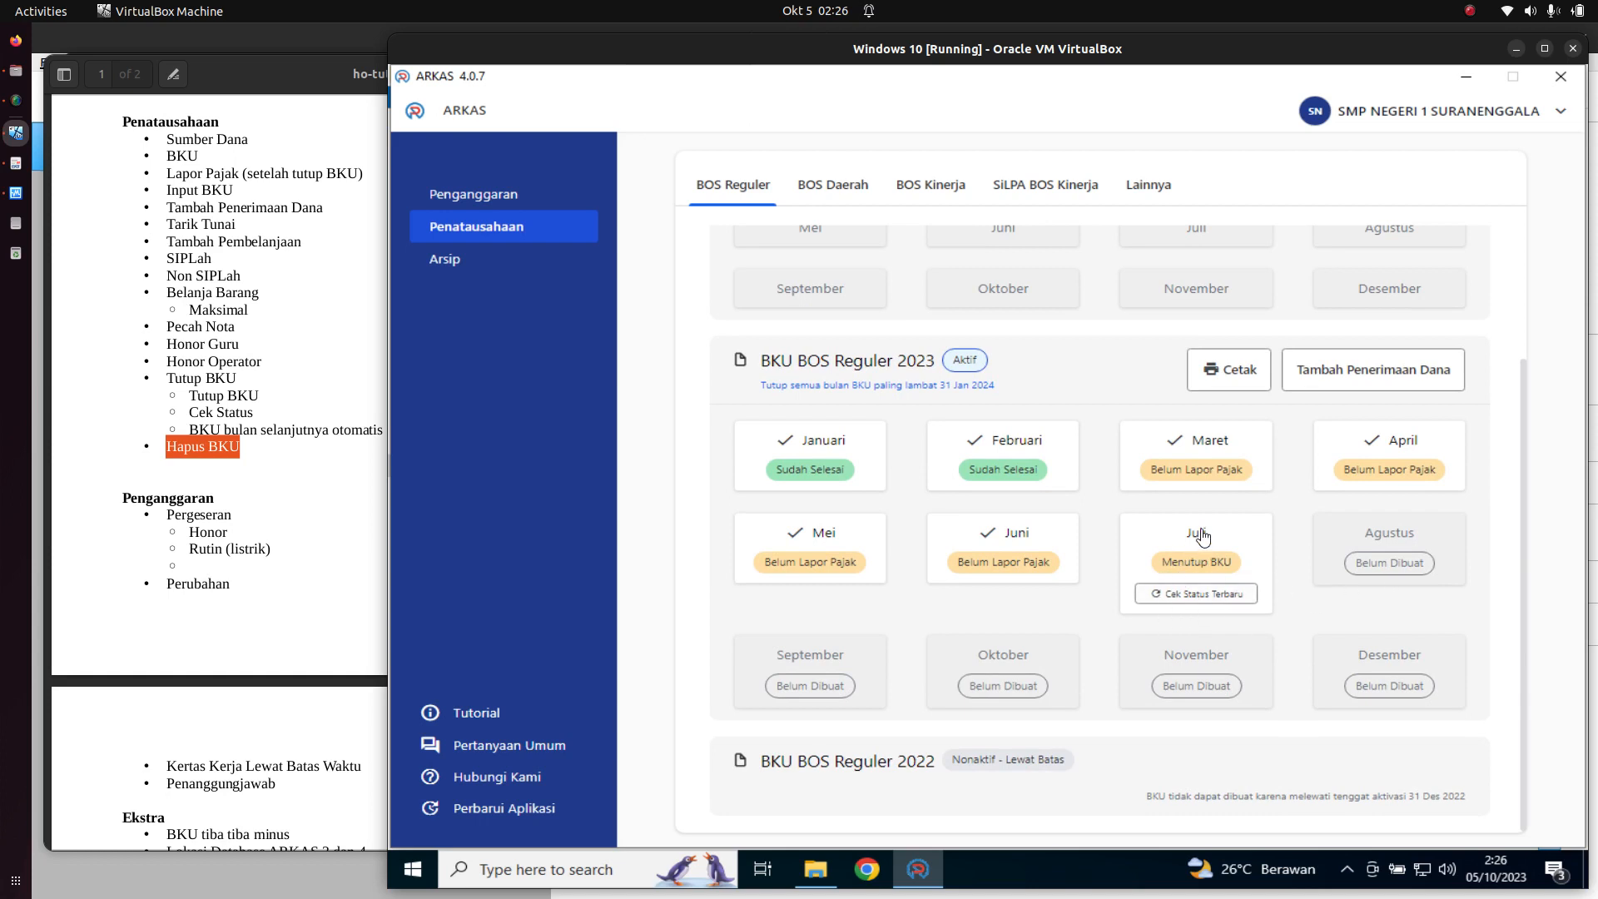
{"action": "left_click", "coordinate": [1186, 601]}
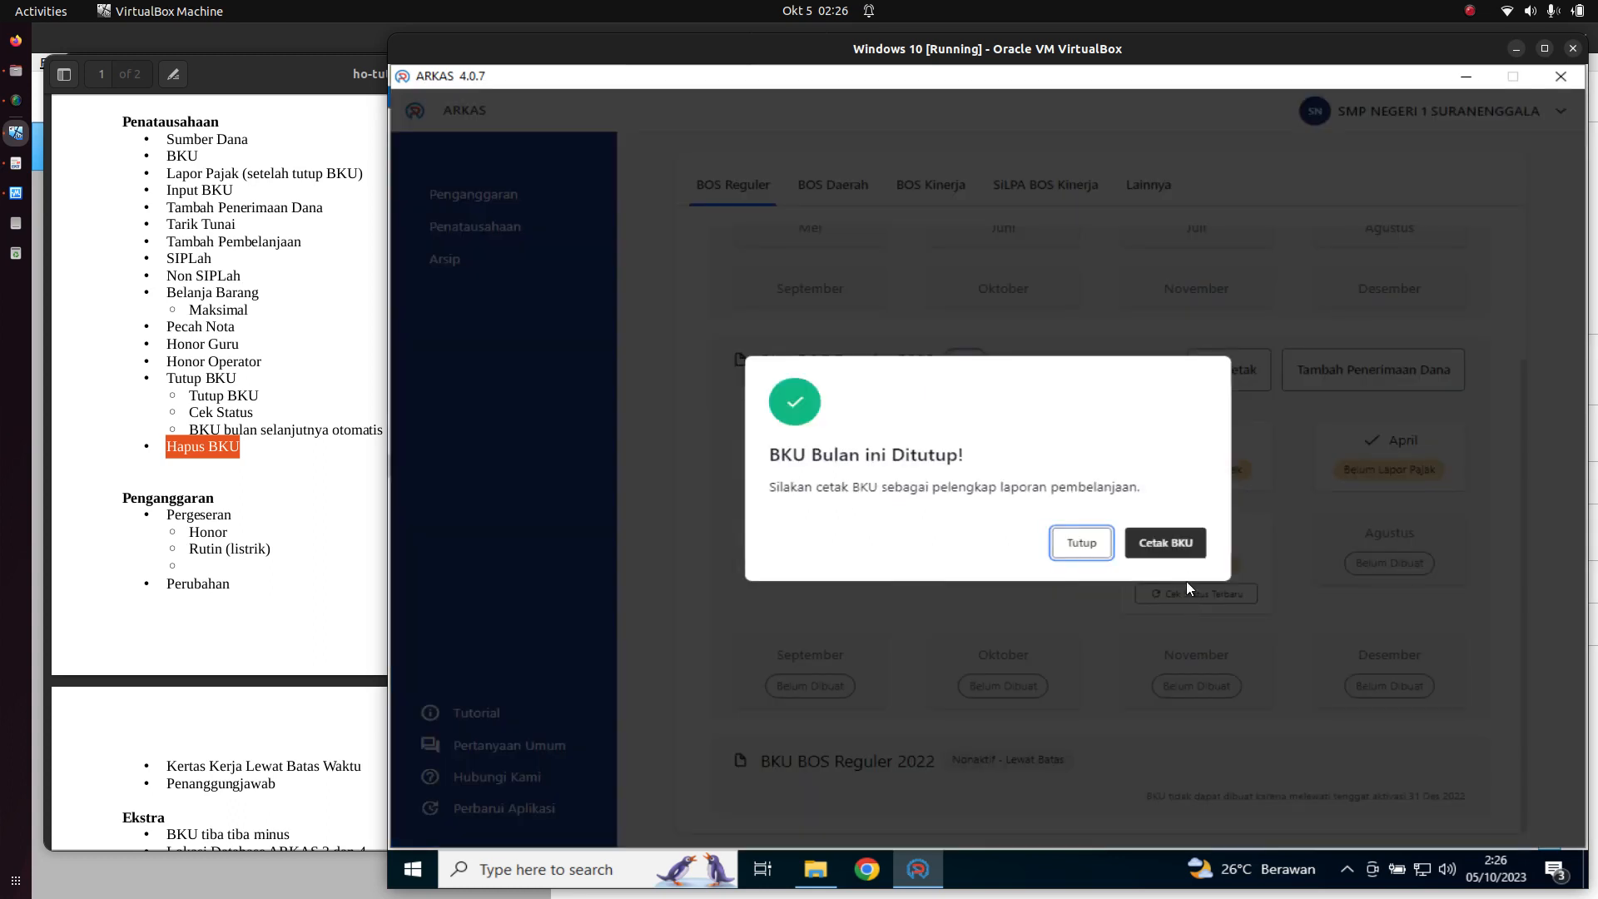
{"action": "left_click", "coordinate": [1101, 545]}
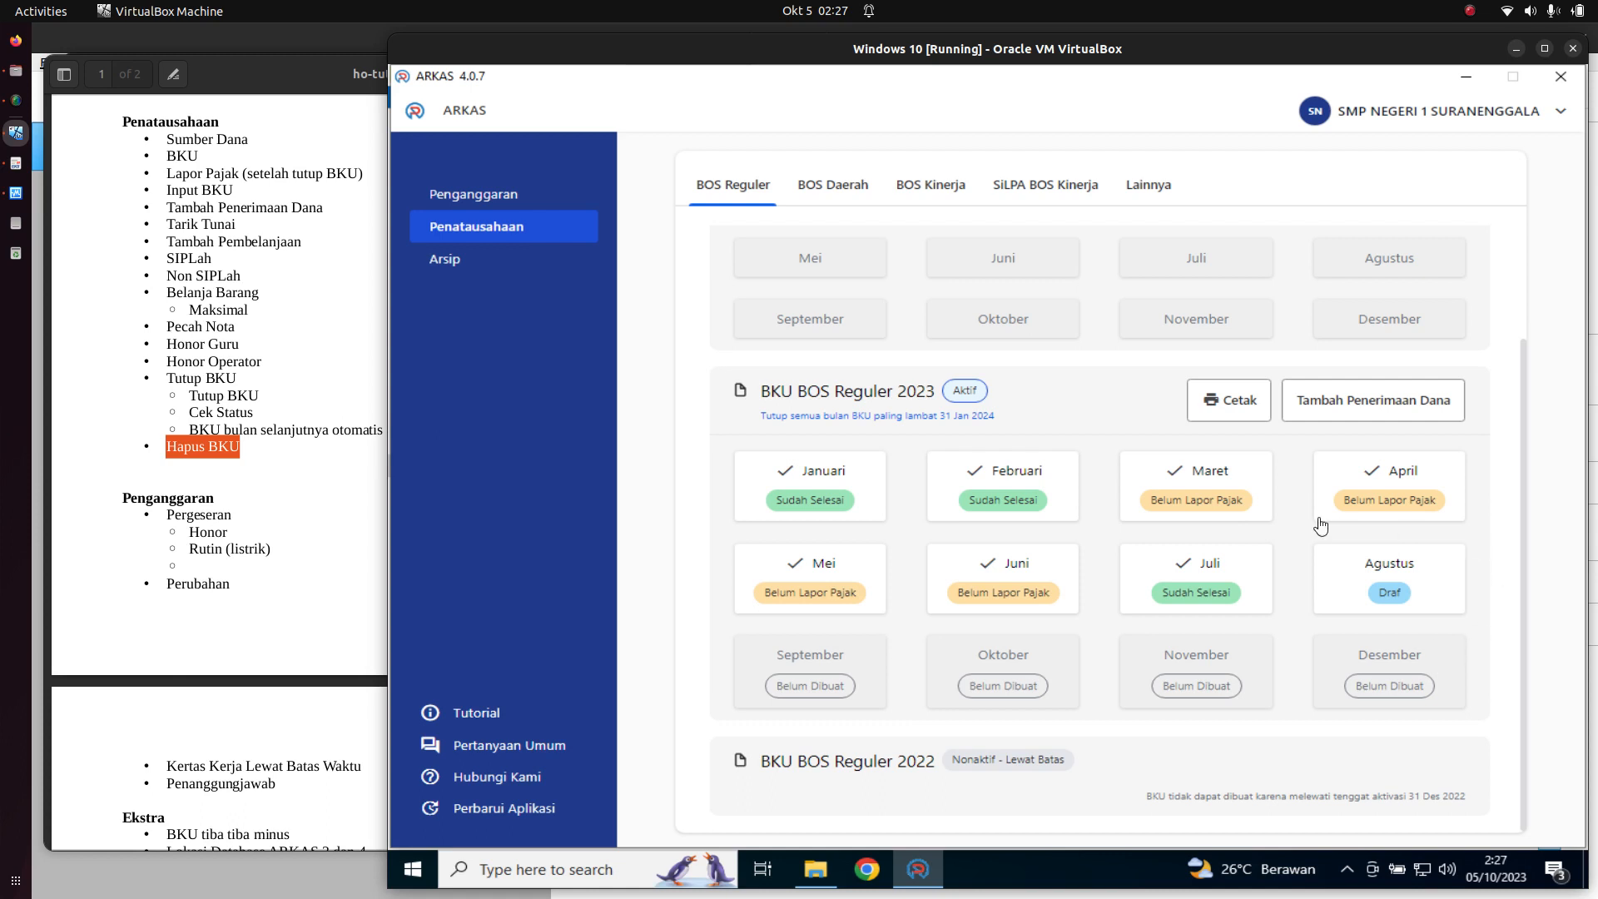
- View the closed BKU Juli 2023 and go back to the BKU BOS Reguler 2023 month overview
{"action": "left_click", "coordinate": [1214, 573]}
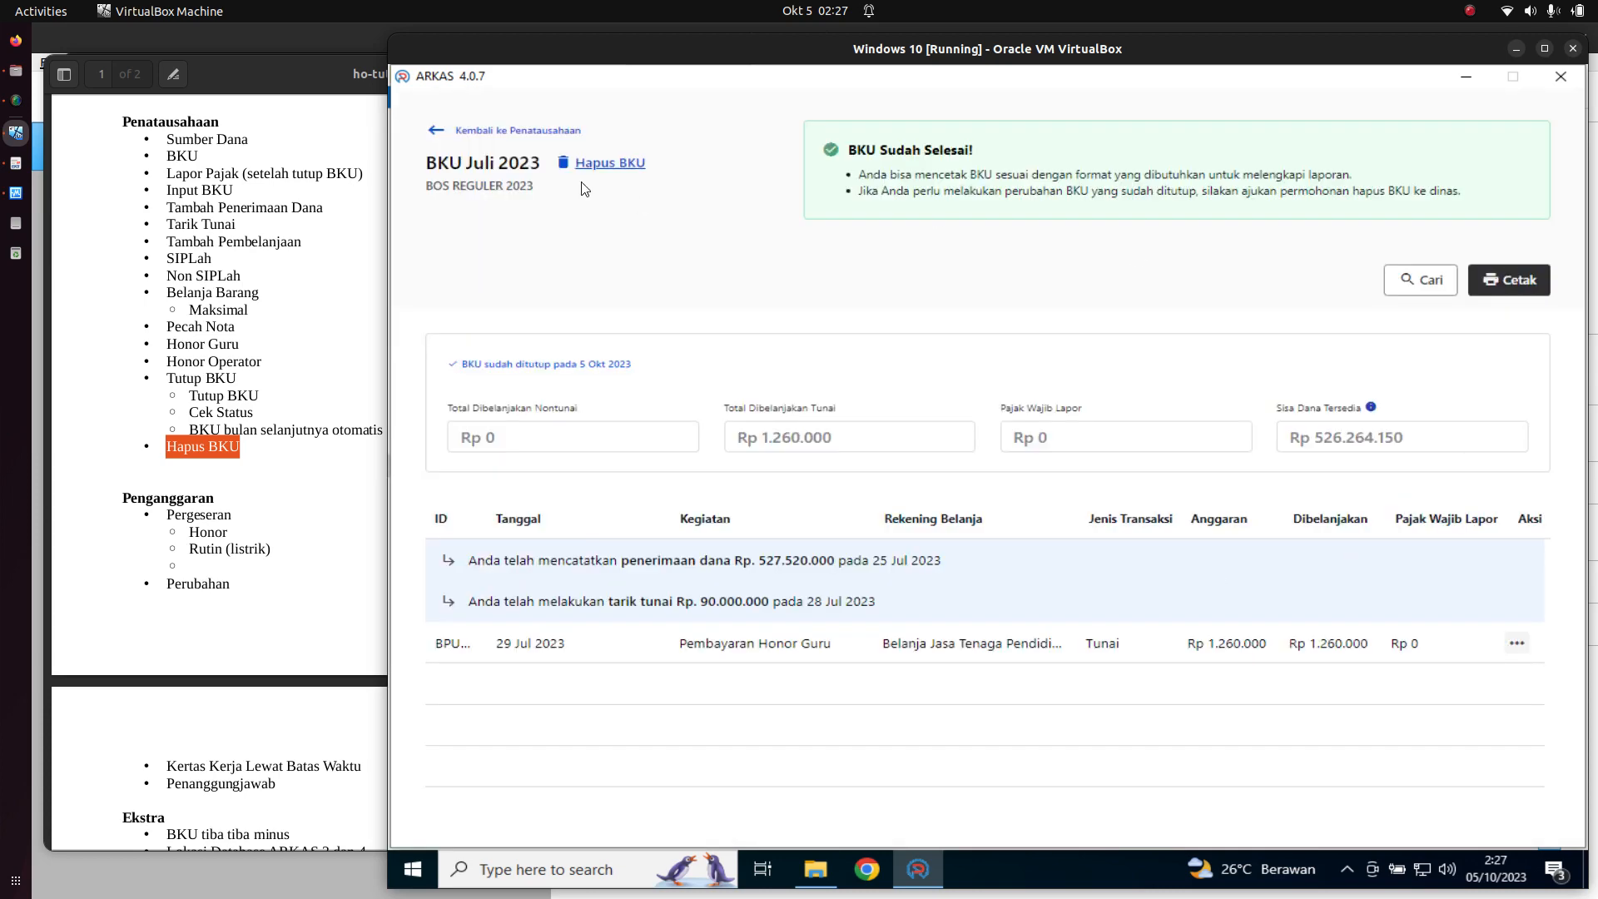
{"action": "left_click", "coordinate": [474, 133]}
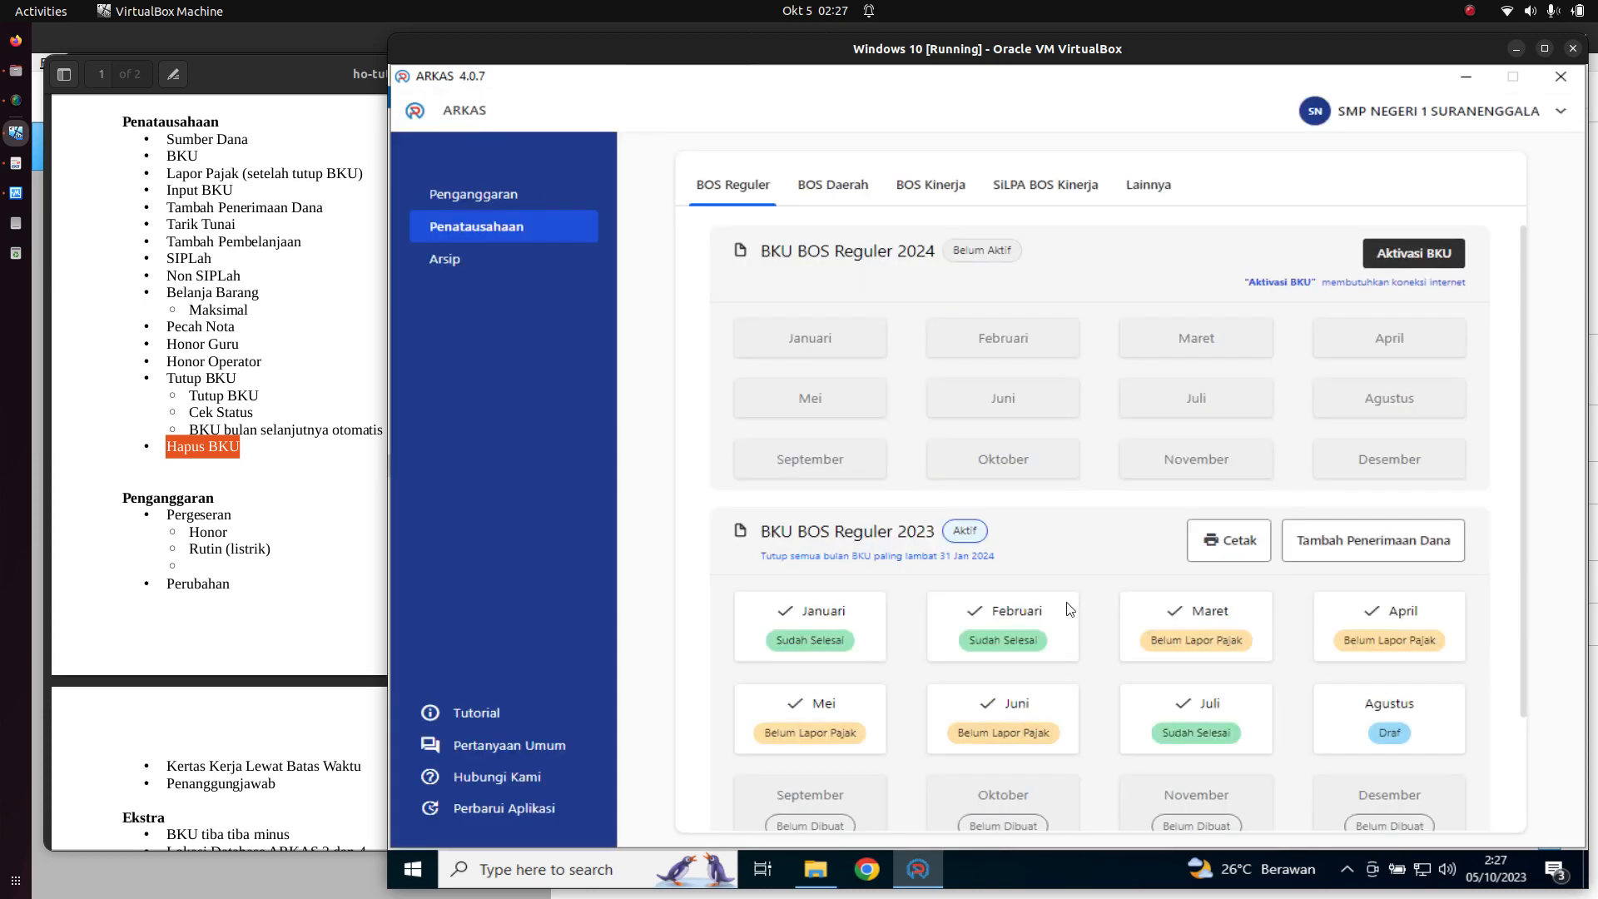
{"action": "scroll", "coordinate": [1402, 676], "scroll_direction": "down", "scroll_amount": 2}
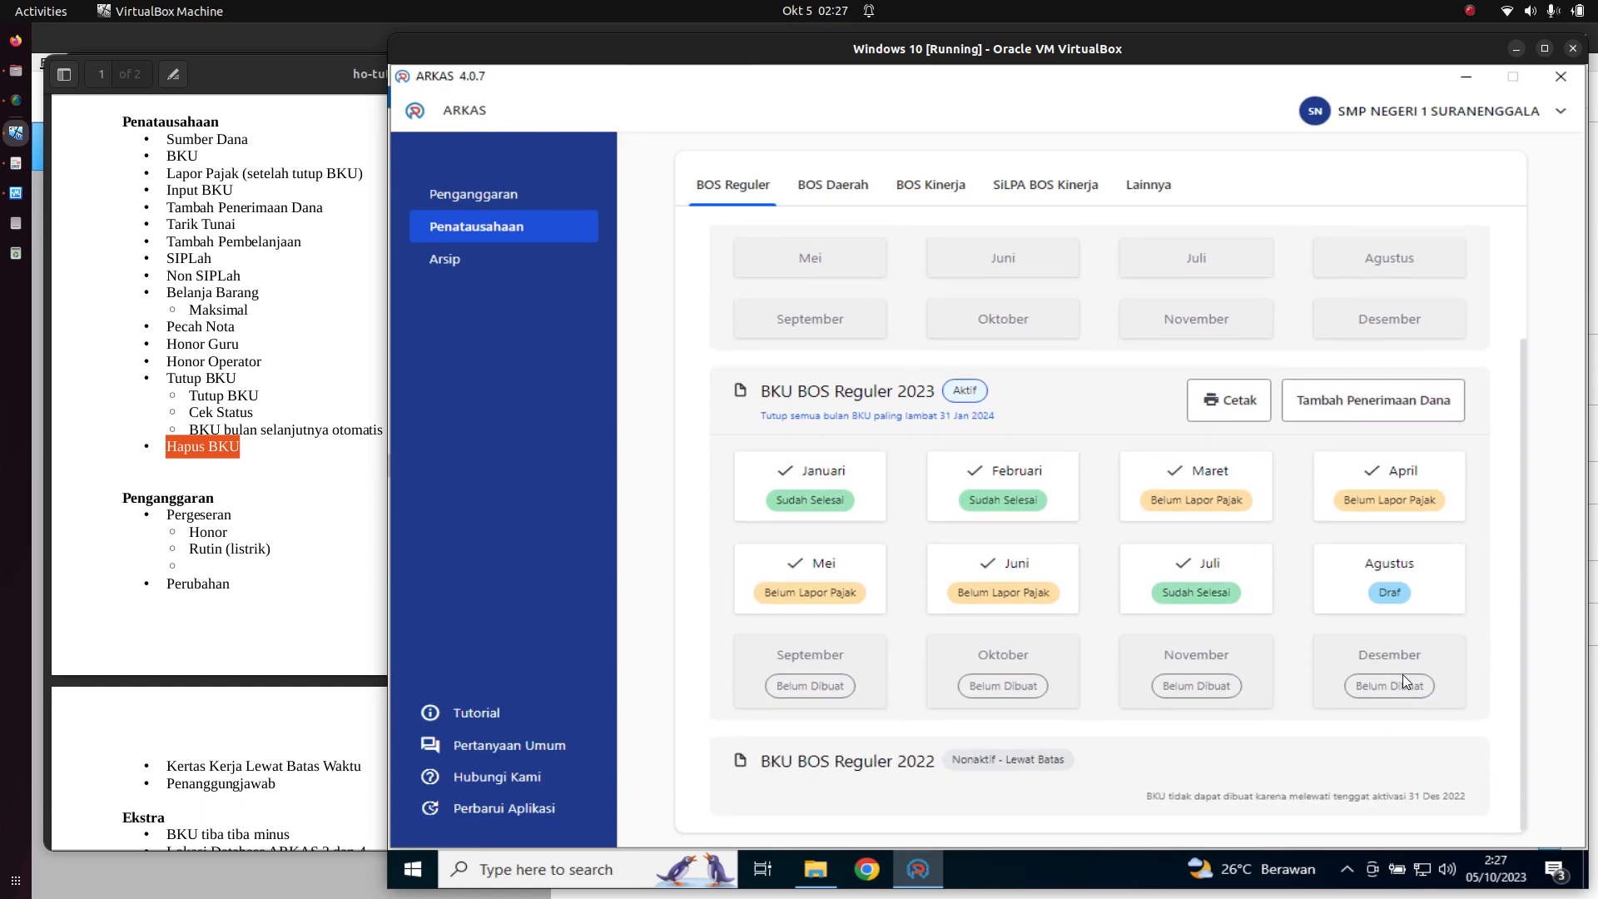
- Submit a Hapus BKU request for BKU Juli 2023 with the reason "ada kesalahan input", and return to the Penatausahaan overview
{"action": "left_click", "coordinate": [1222, 590]}
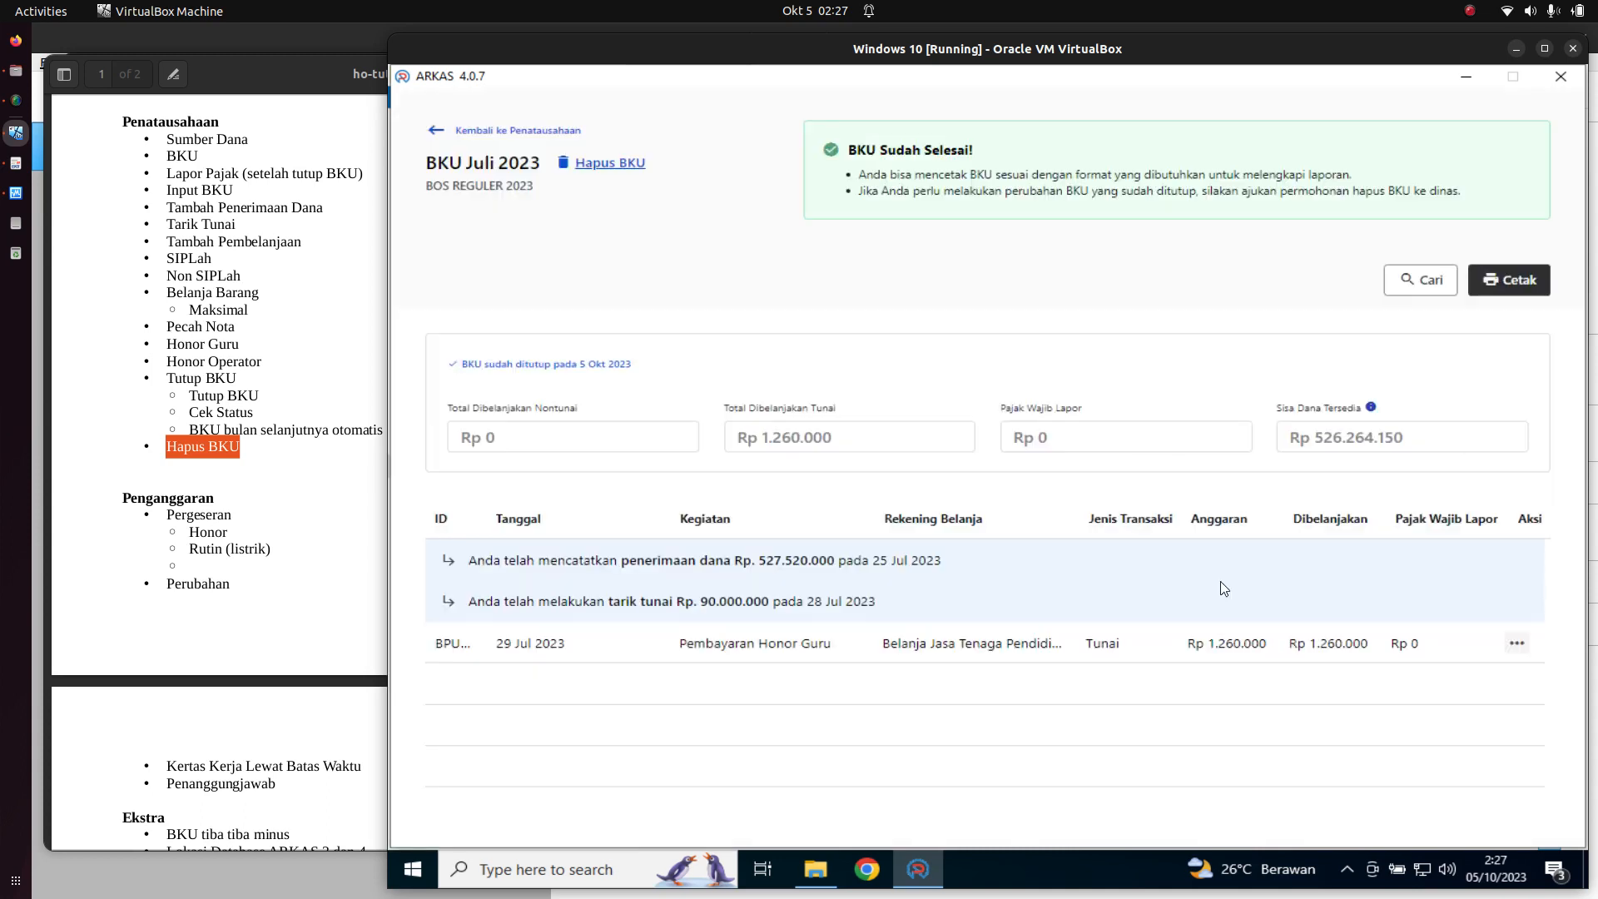
{"action": "left_click", "coordinate": [619, 164]}
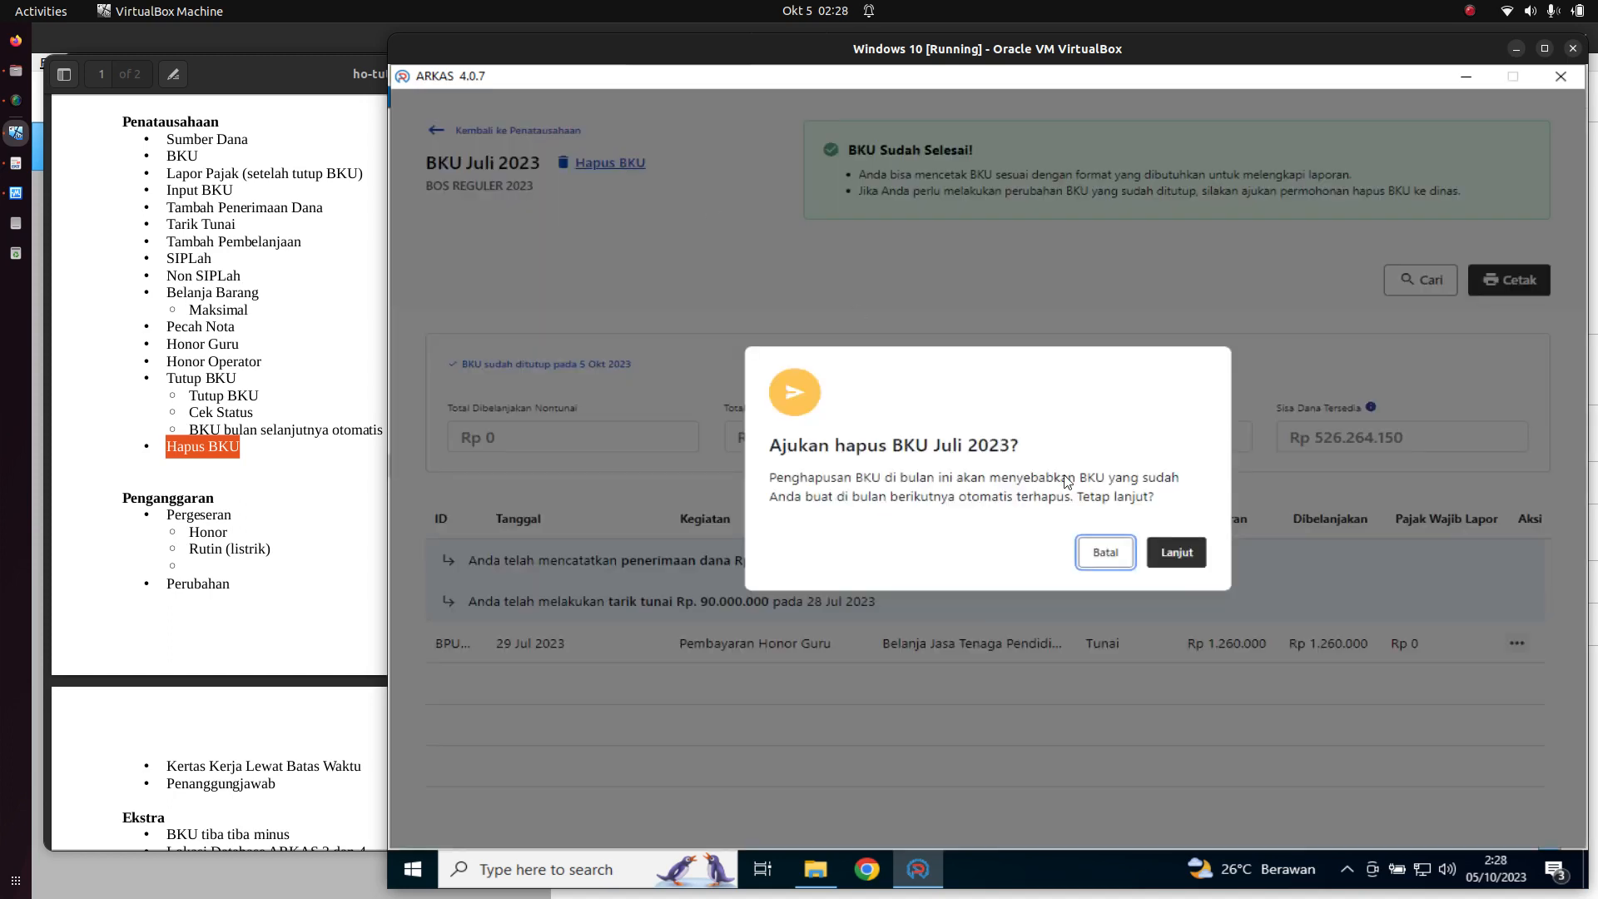
{"action": "left_click", "coordinate": [1174, 566]}
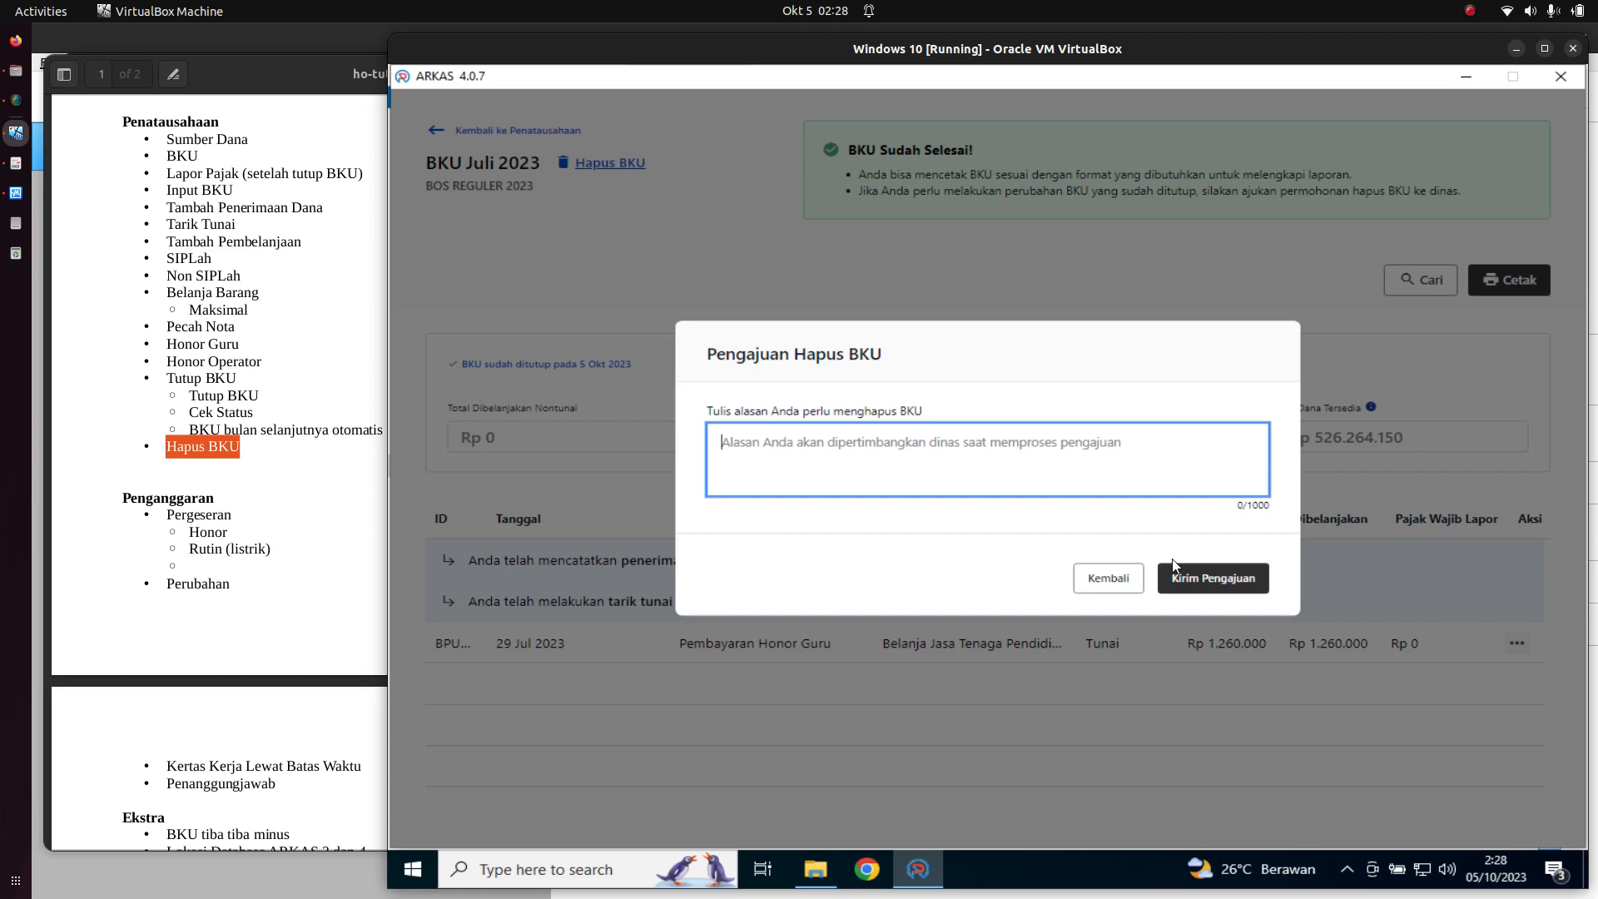
{"action": "type", "text": "ada kea"}
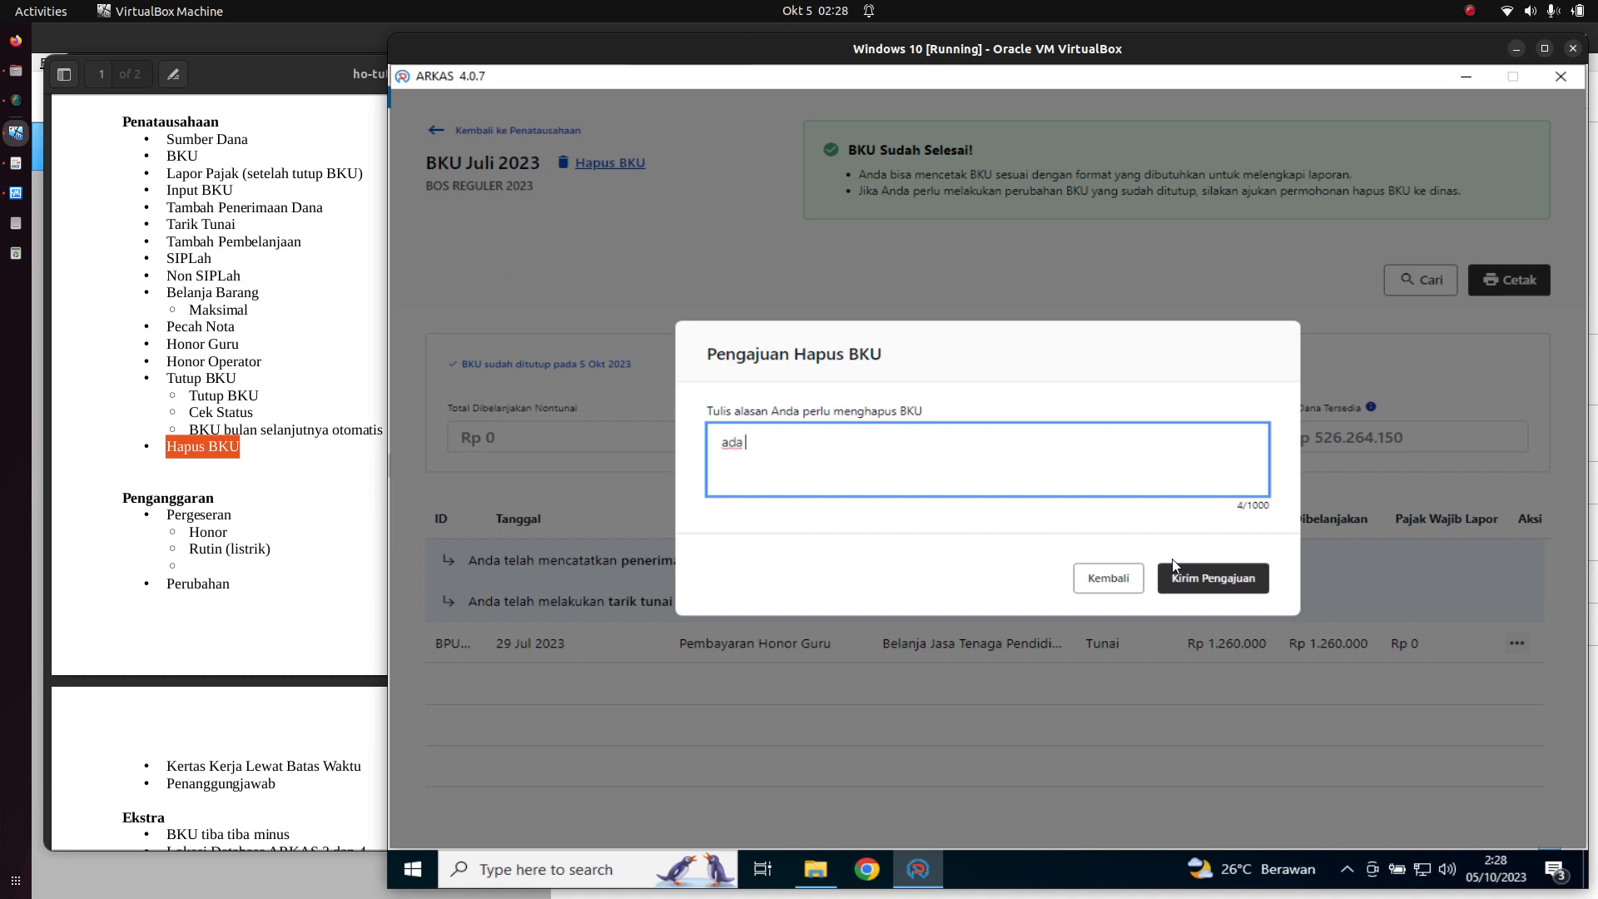
{"action": "type", "text": "alahan input"}
{"action": "left_click", "coordinate": [1193, 582]}
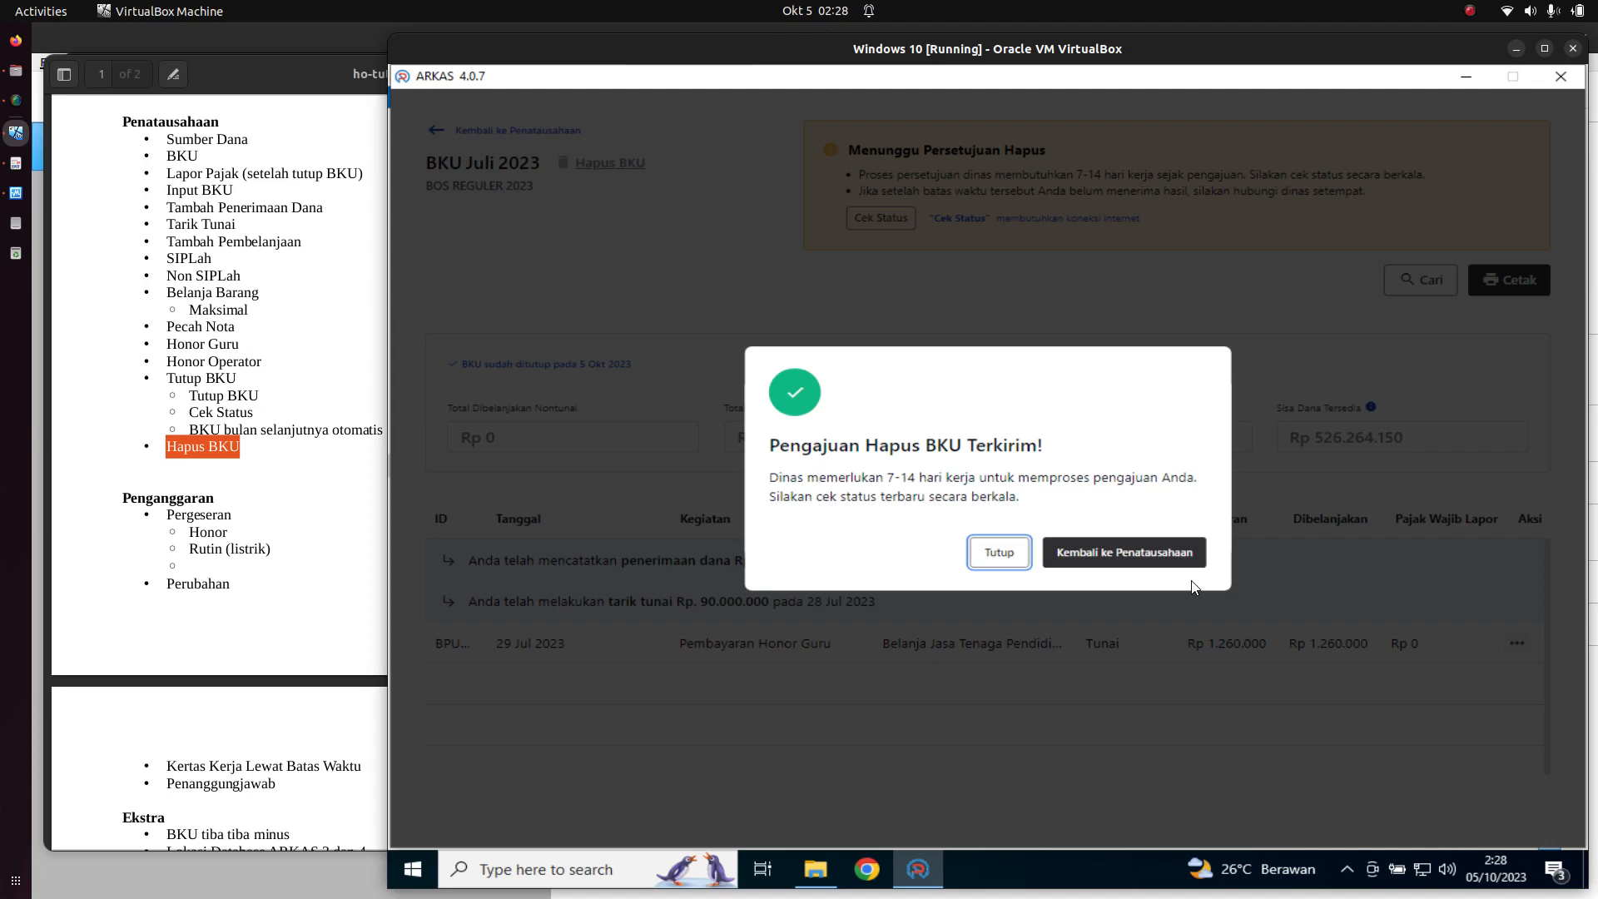
{"action": "left_click", "coordinate": [998, 553]}
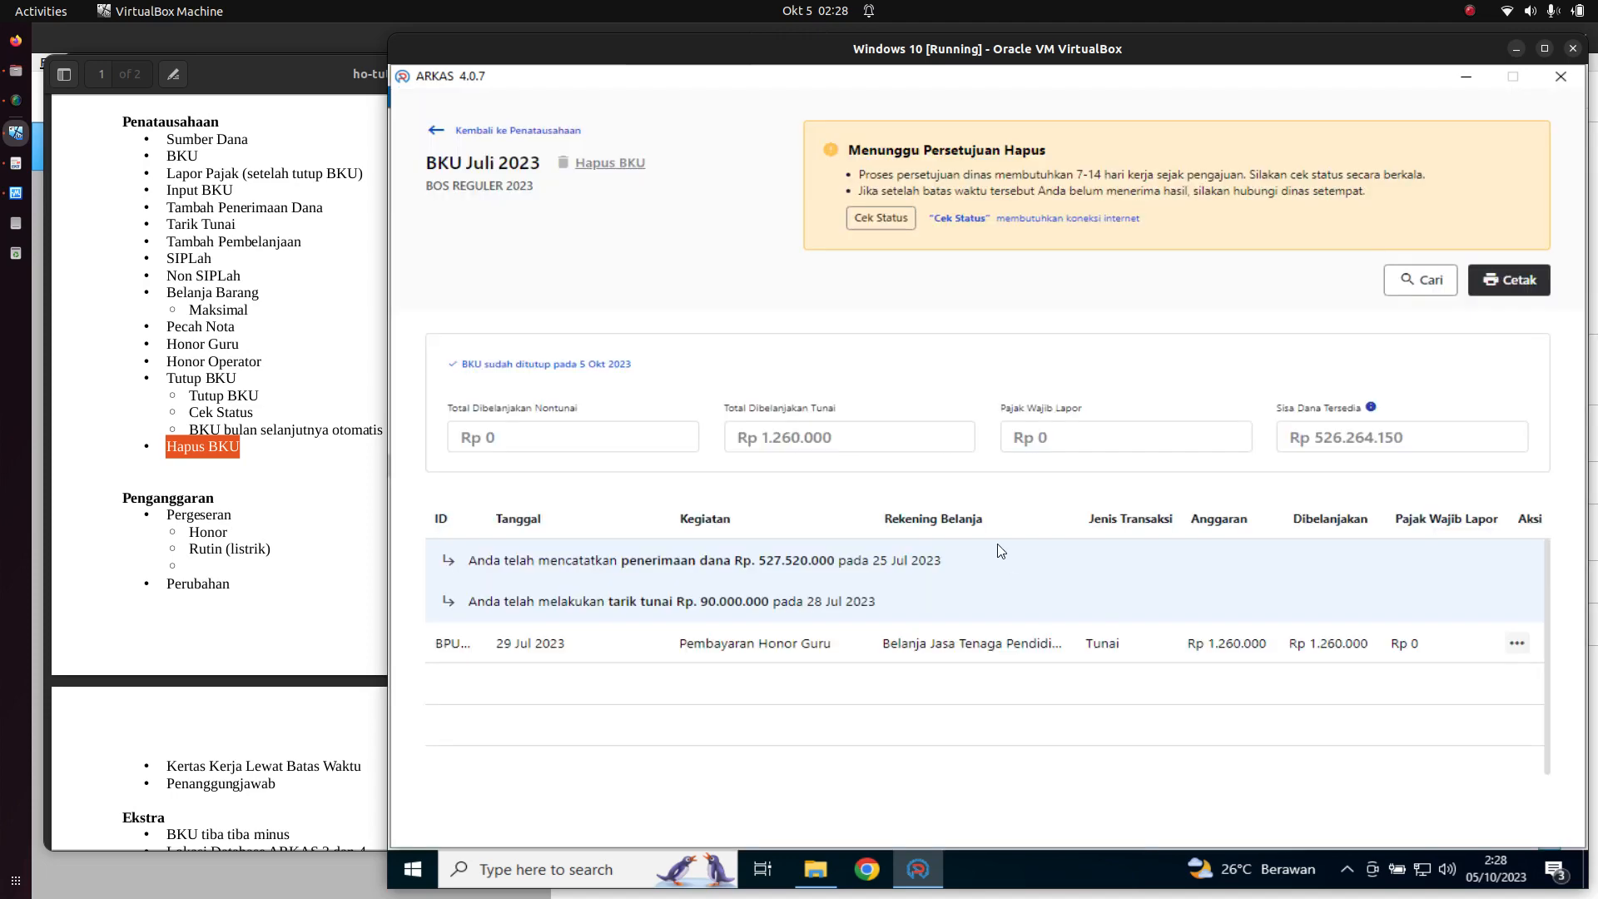
{"action": "left_click", "coordinate": [496, 133]}
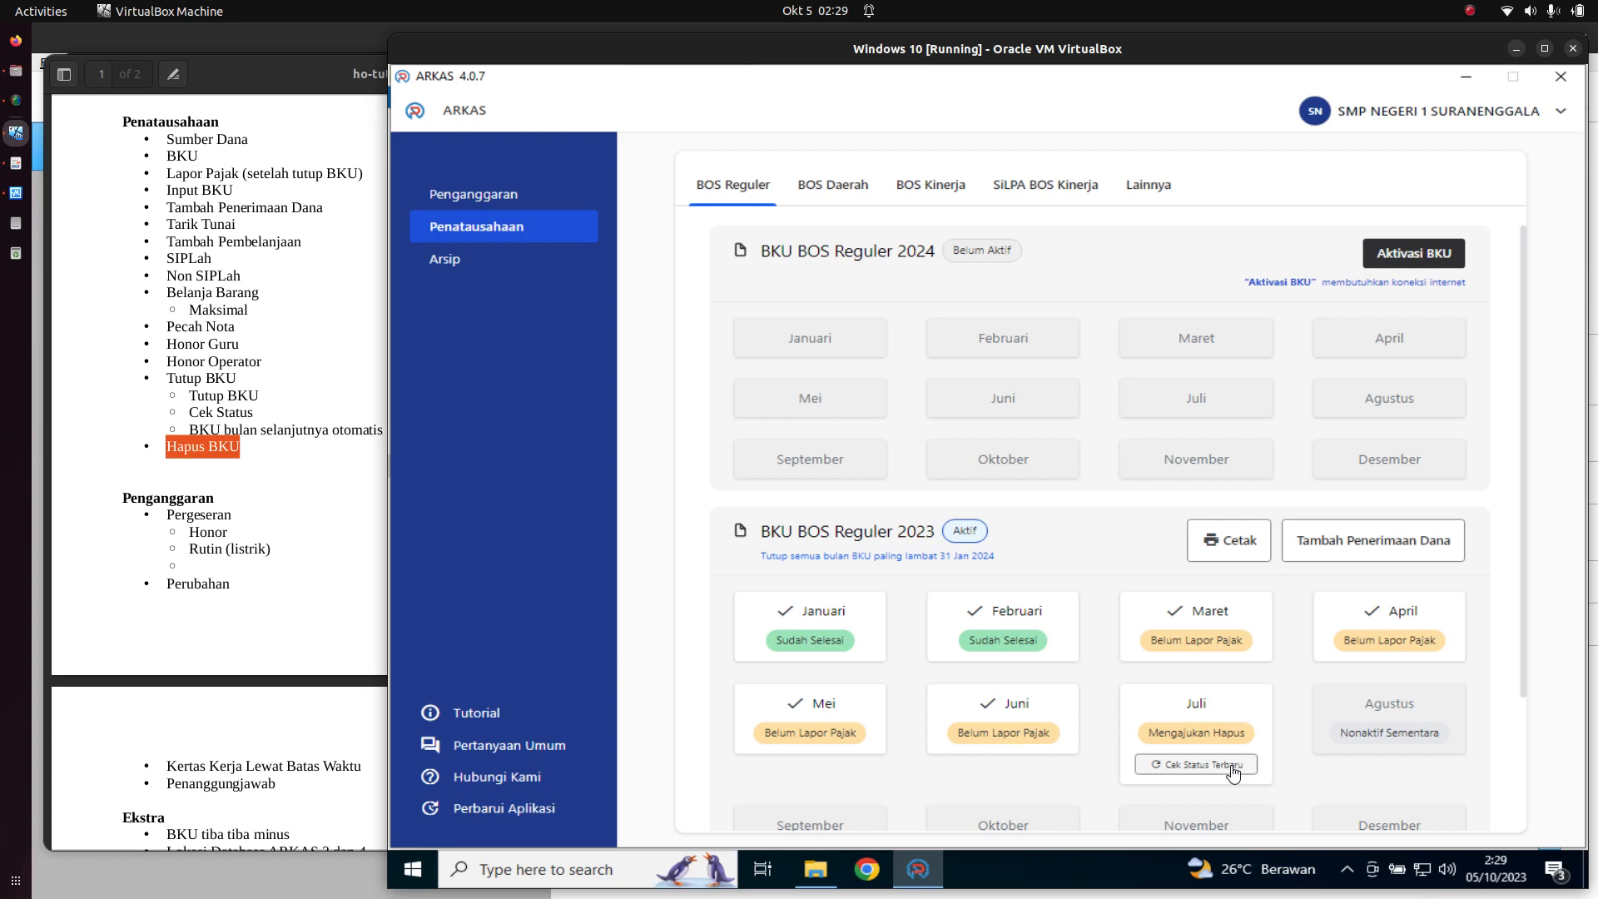
- Switch to ho-tutorial-arkas-4.pdf, highlight Penganggaran, Pergeseran and Perubahan one after another in the outline, and return to ARKAS
{"action": "left_click", "coordinate": [317, 479]}
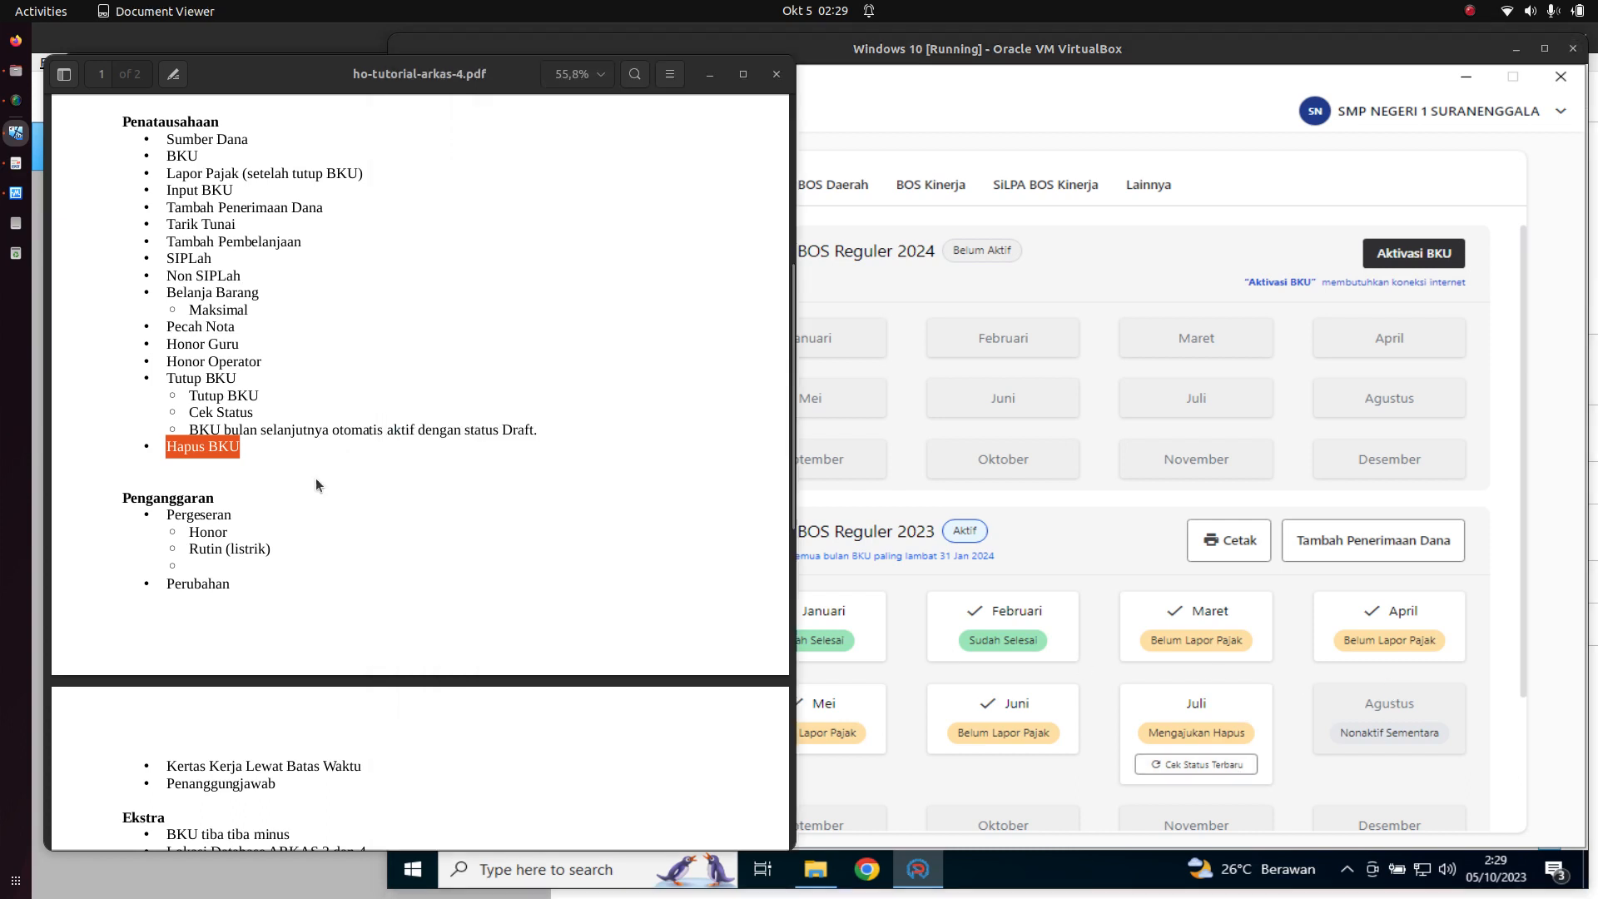
{"action": "scroll", "coordinate": [196, 515], "scroll_direction": "down", "scroll_amount": 3}
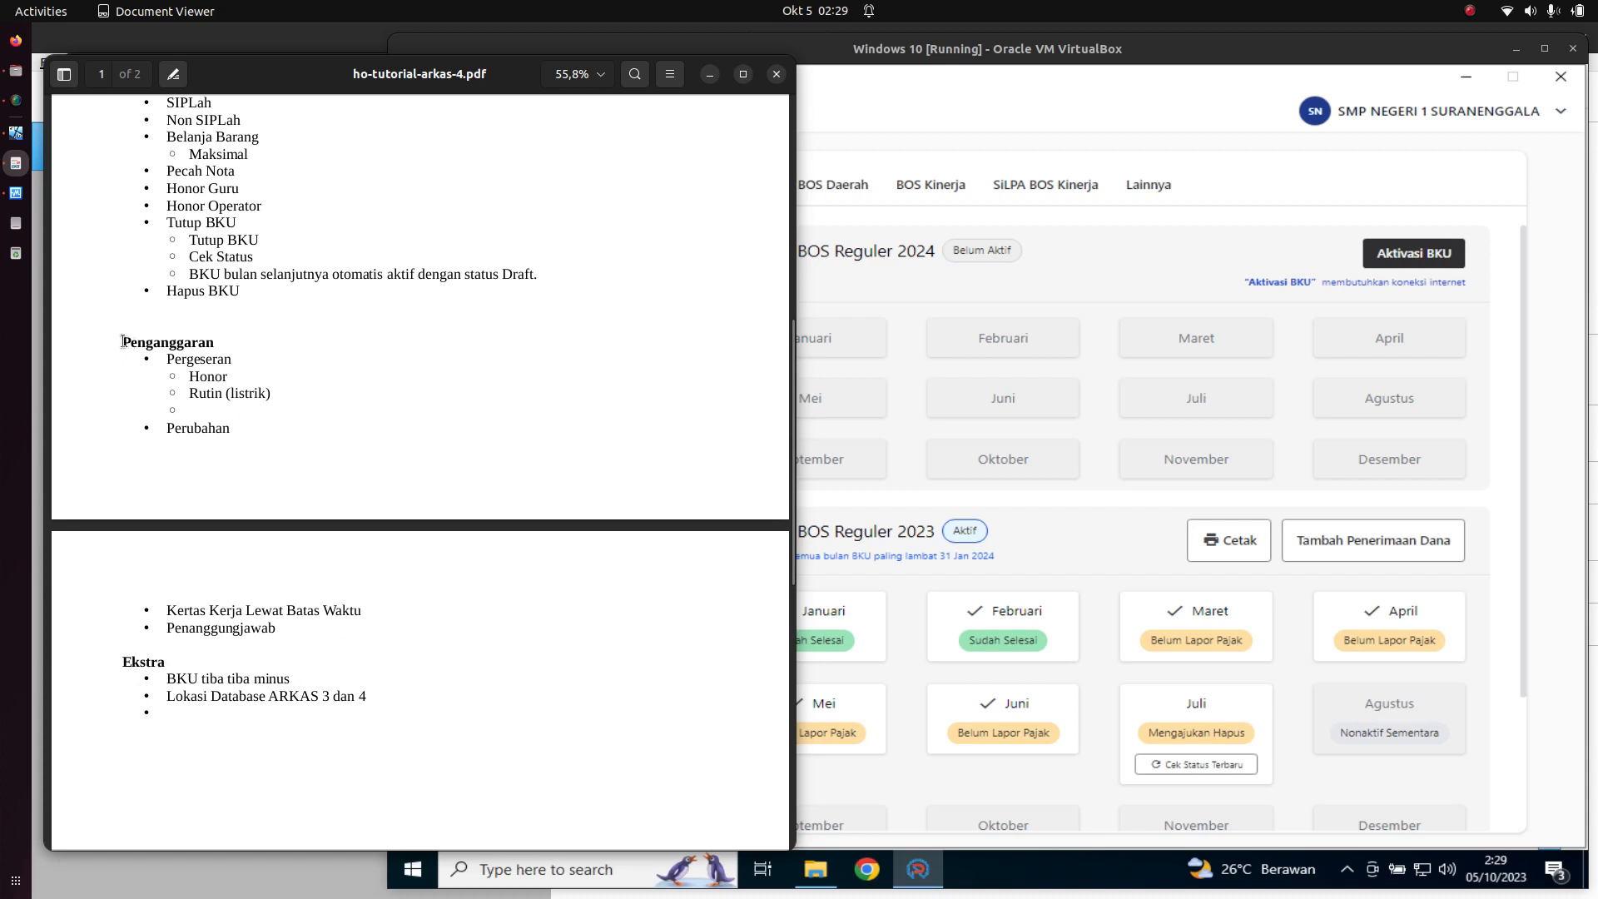
{"action": "left_click_drag", "start_coordinate": [123, 341], "coordinate": [222, 342]}
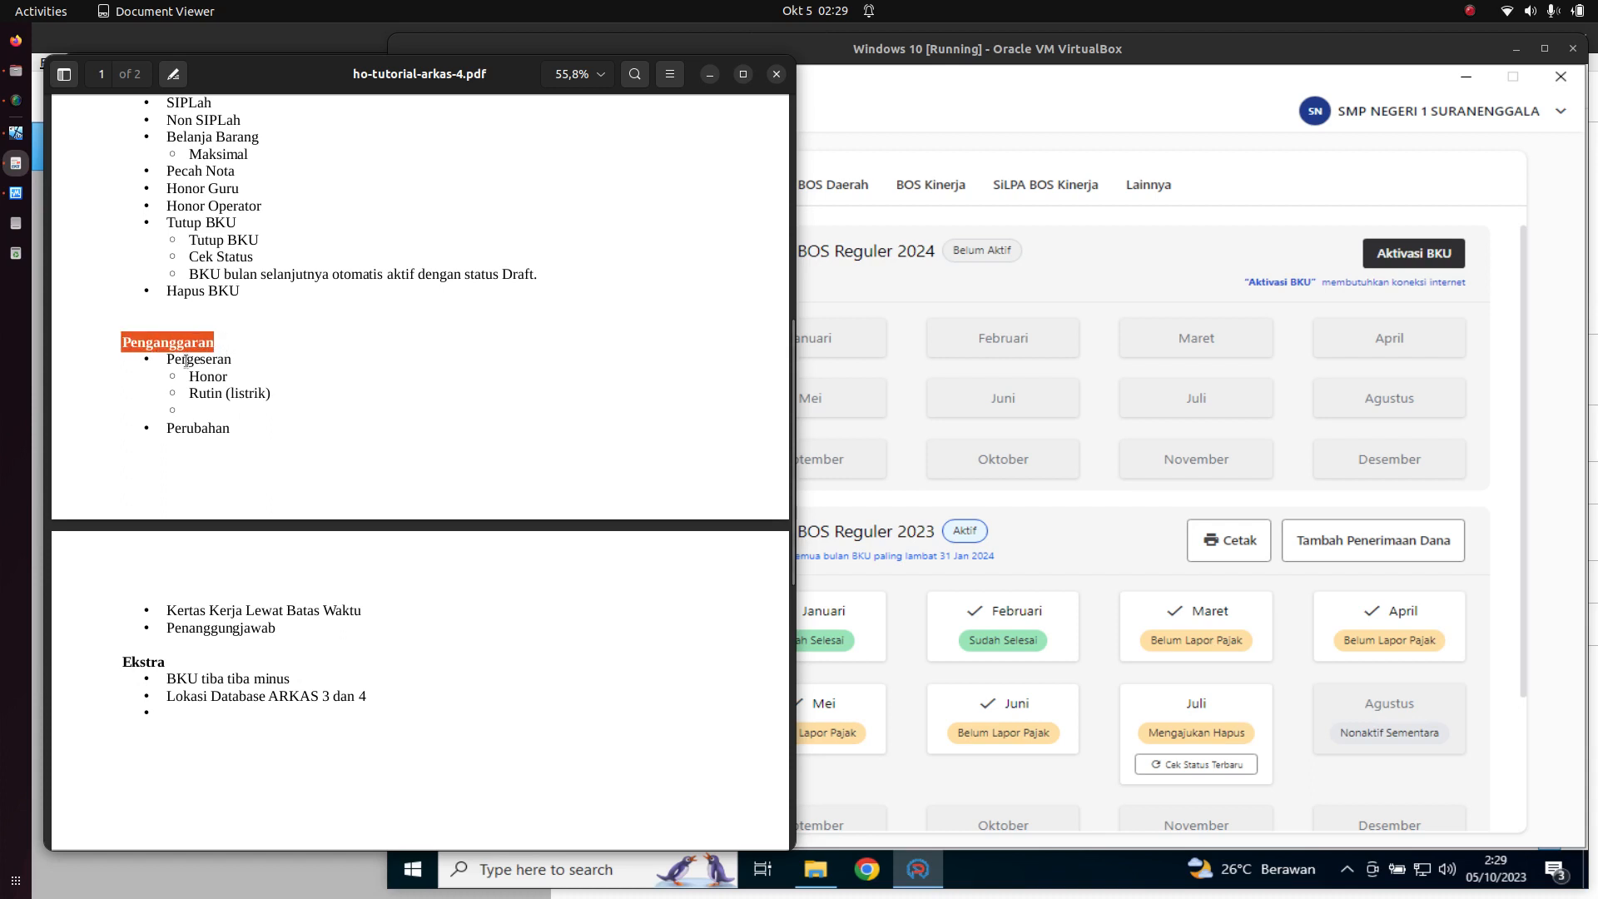
{"action": "left_click_drag", "start_coordinate": [169, 356], "coordinate": [254, 357]}
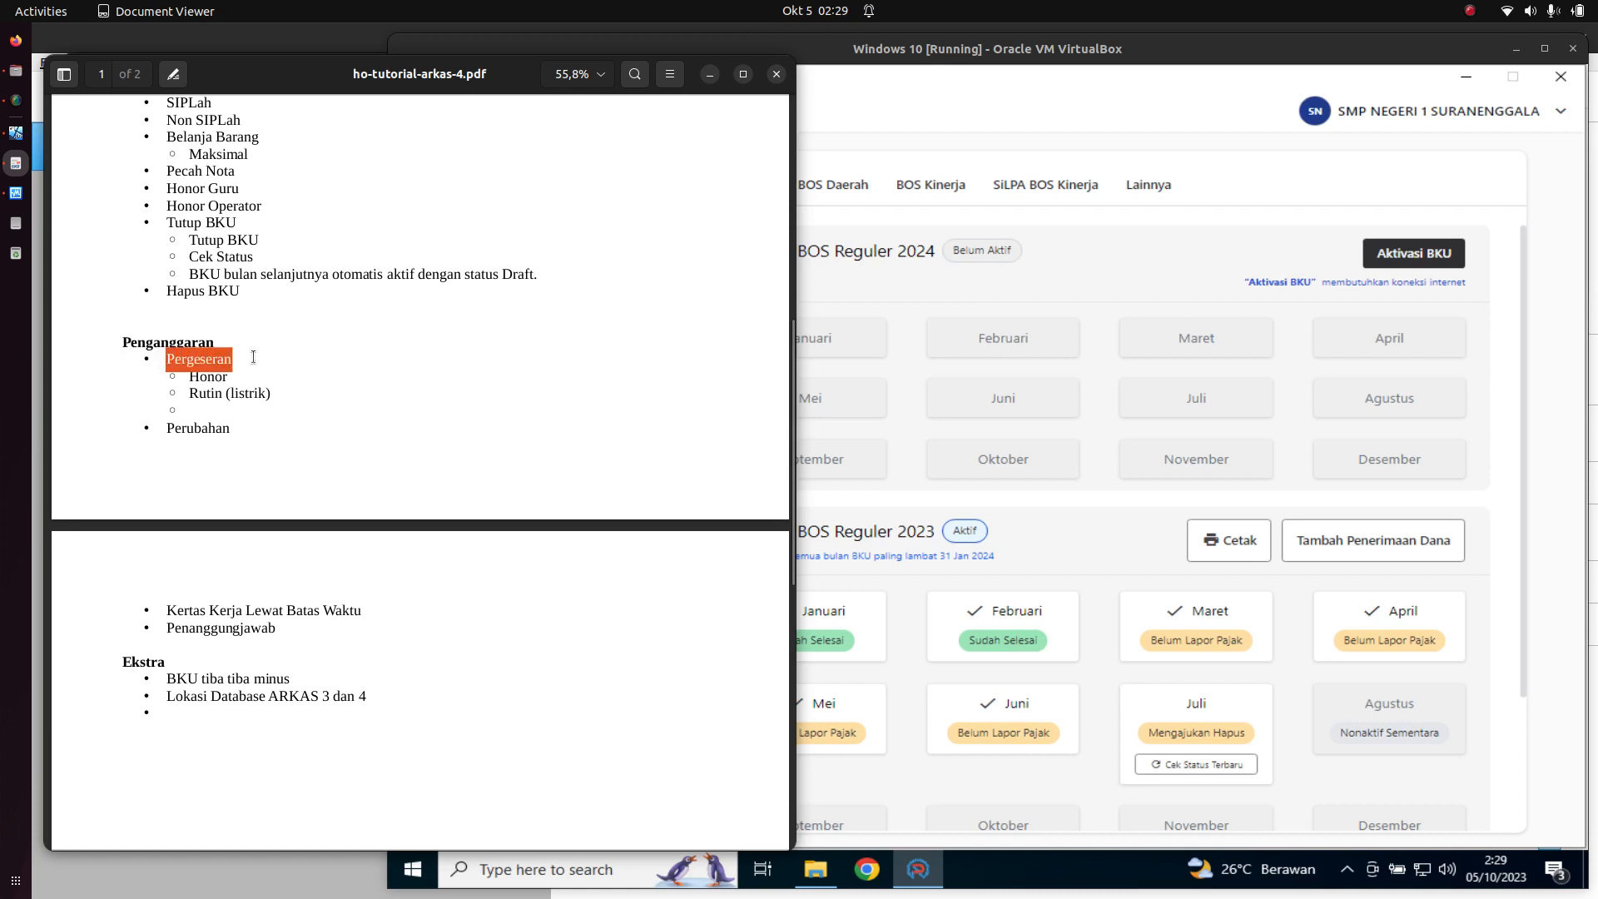
{"action": "left_click", "coordinate": [164, 426]}
{"action": "left_click_drag", "start_coordinate": [163, 426], "coordinate": [235, 430]}
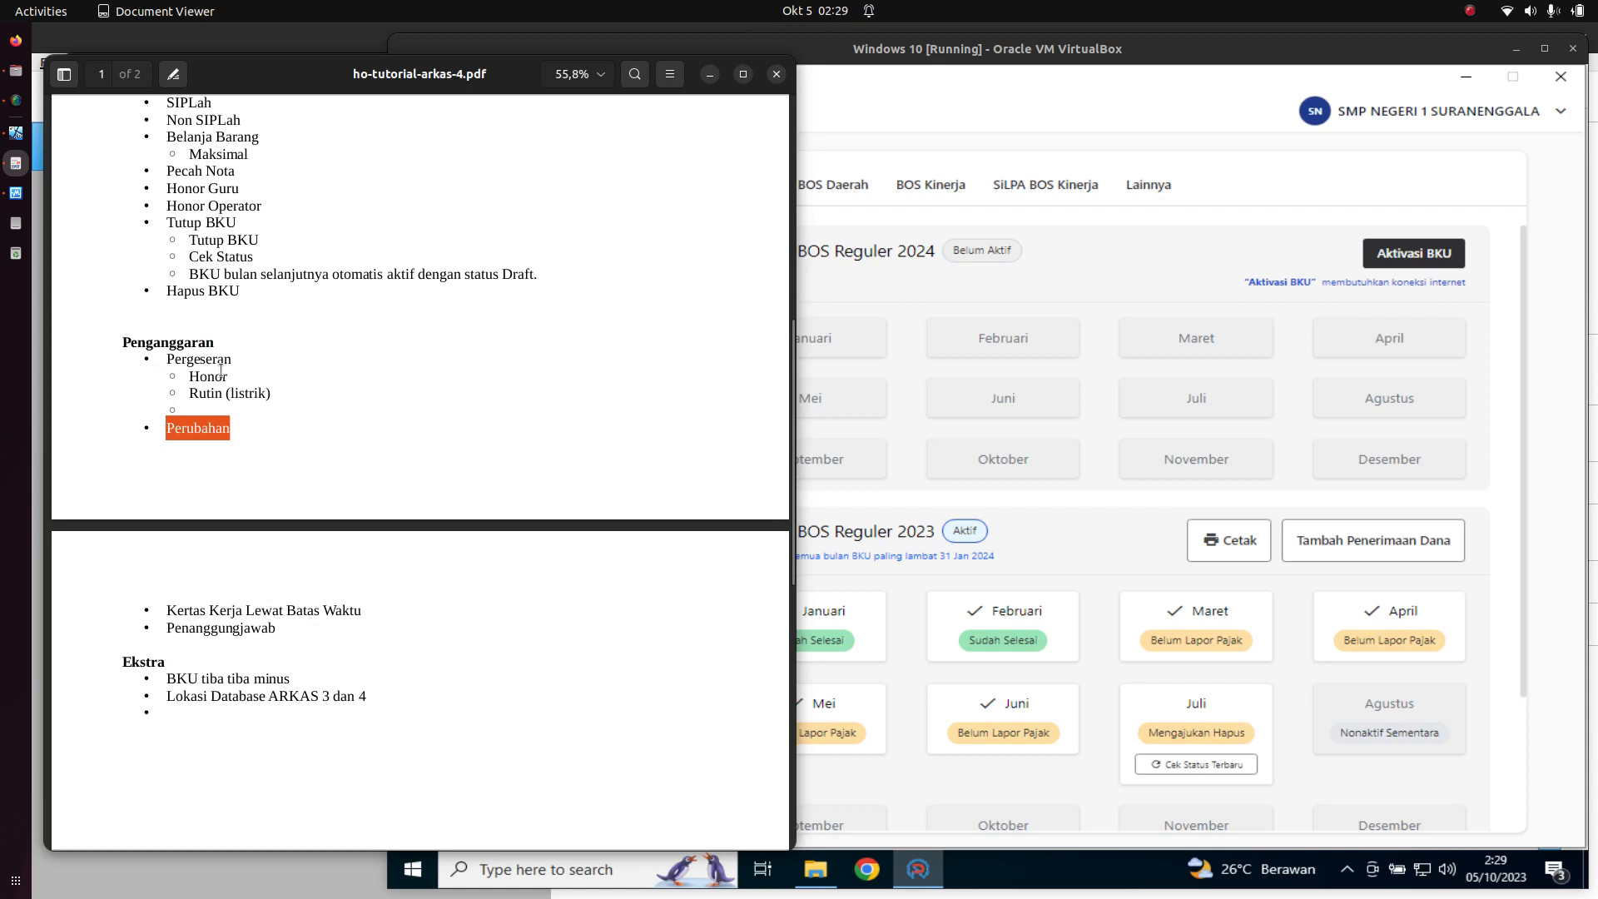
{"action": "left_click", "coordinate": [893, 104]}
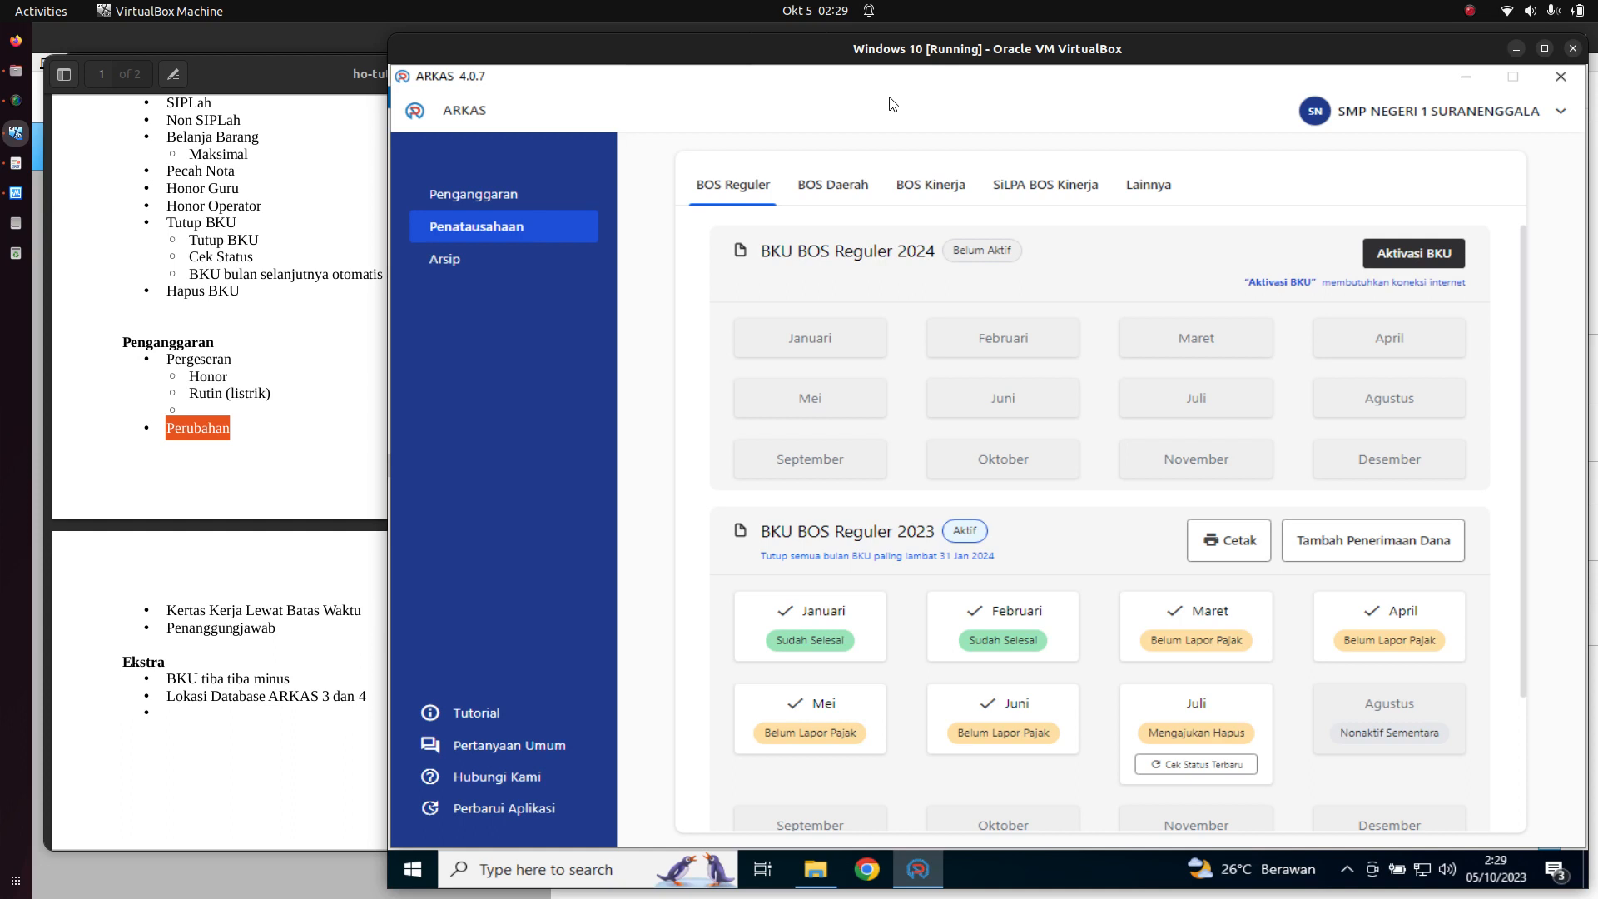
{"action": "left_click", "coordinate": [15, 100]}
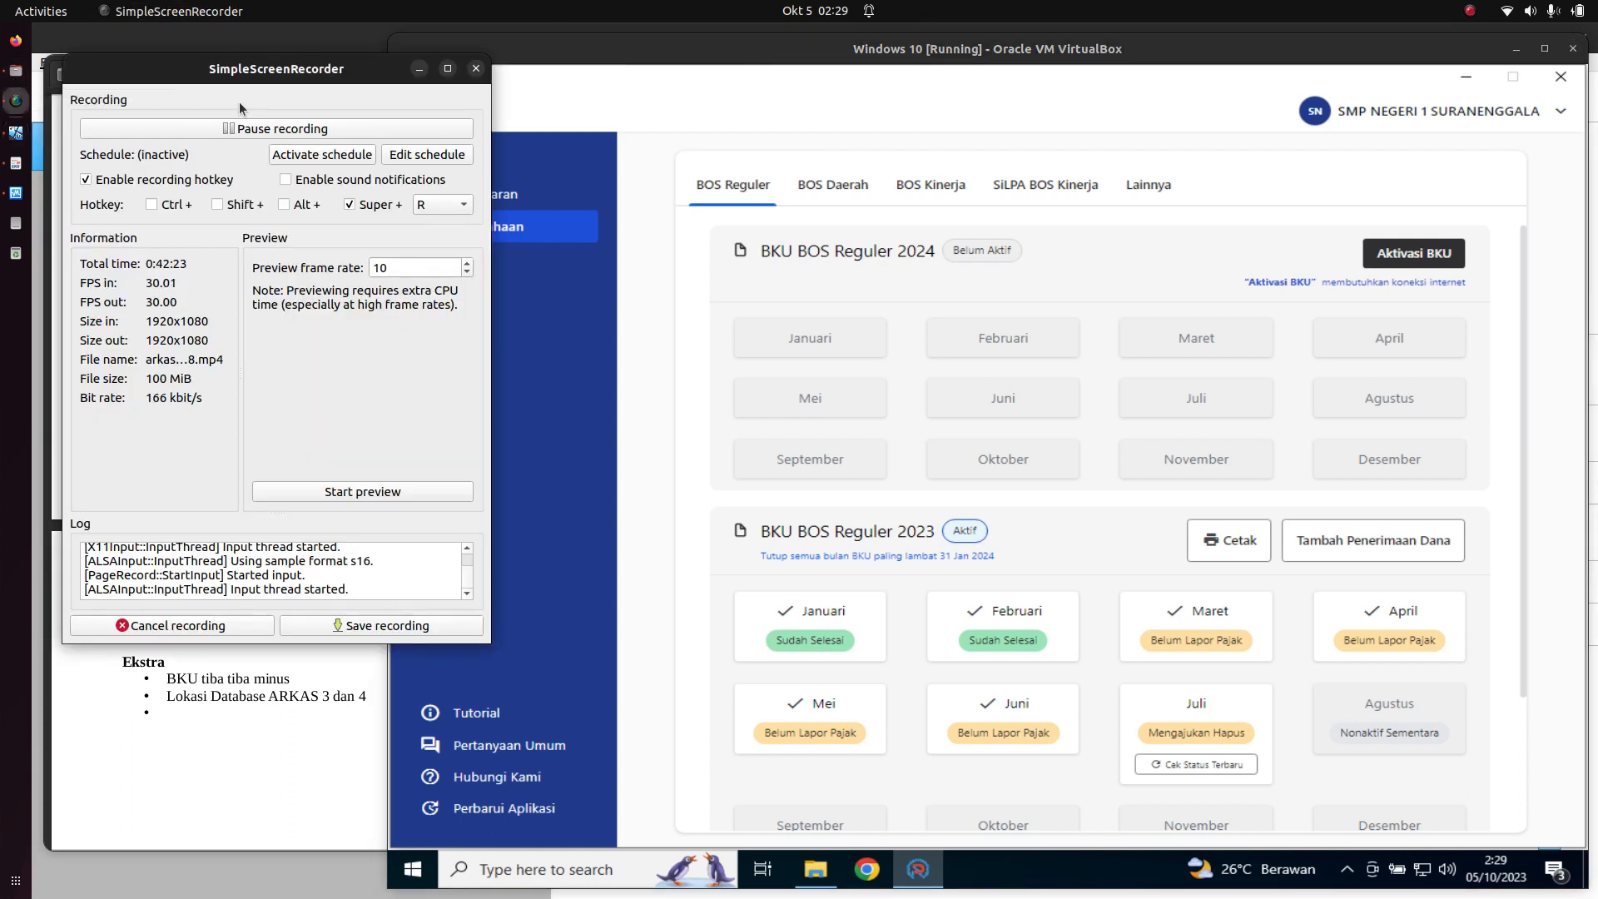